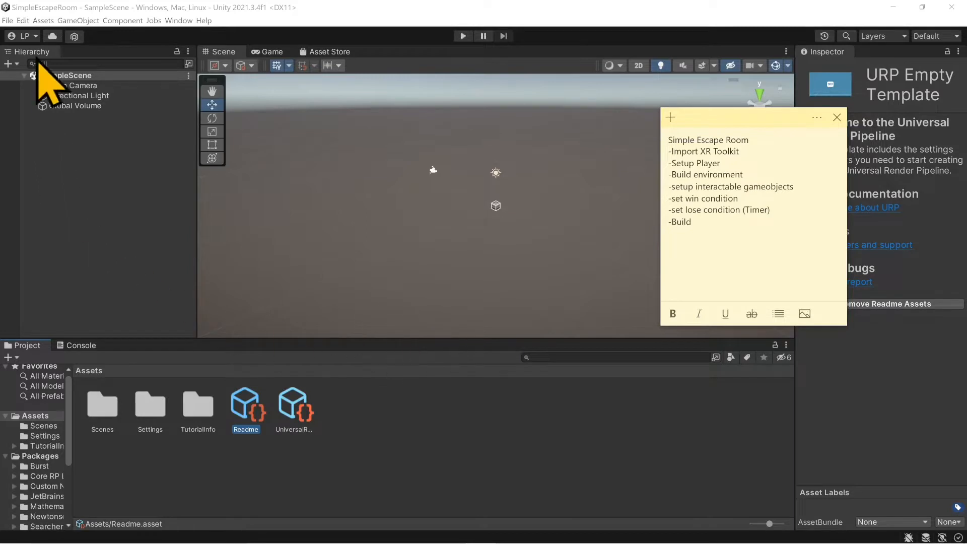
# Switch the project's build platform to Android in the build settings
pyautogui.click(8, 21)
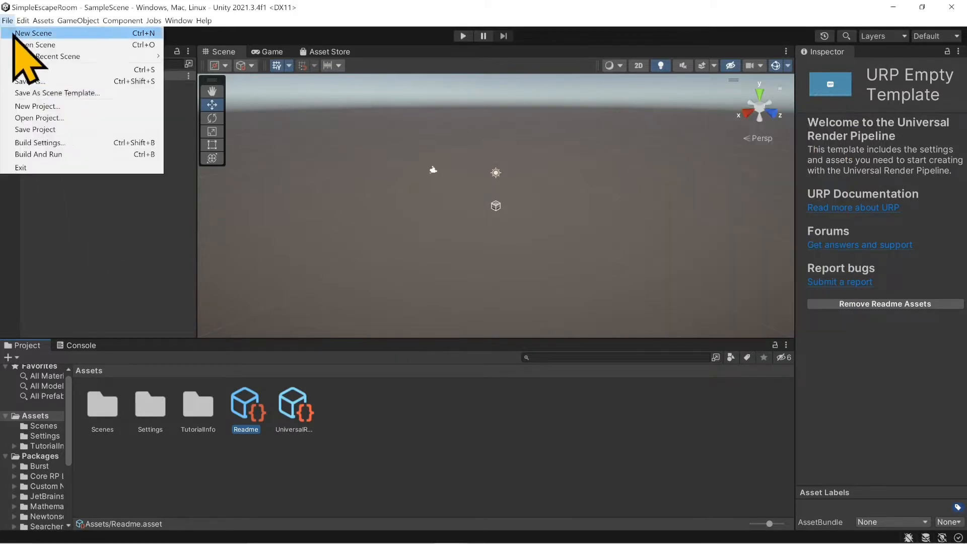
pyautogui.click(101, 146)
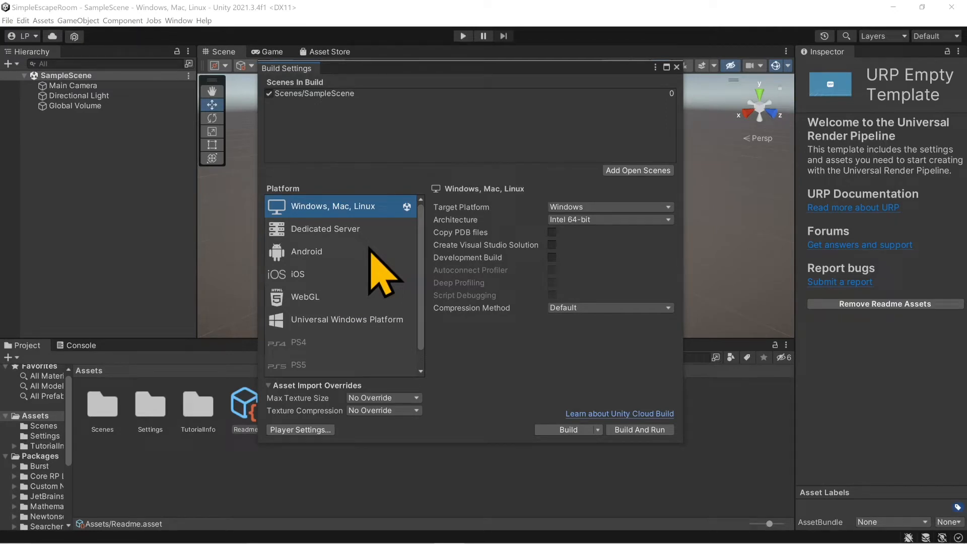
pyautogui.click(357, 253)
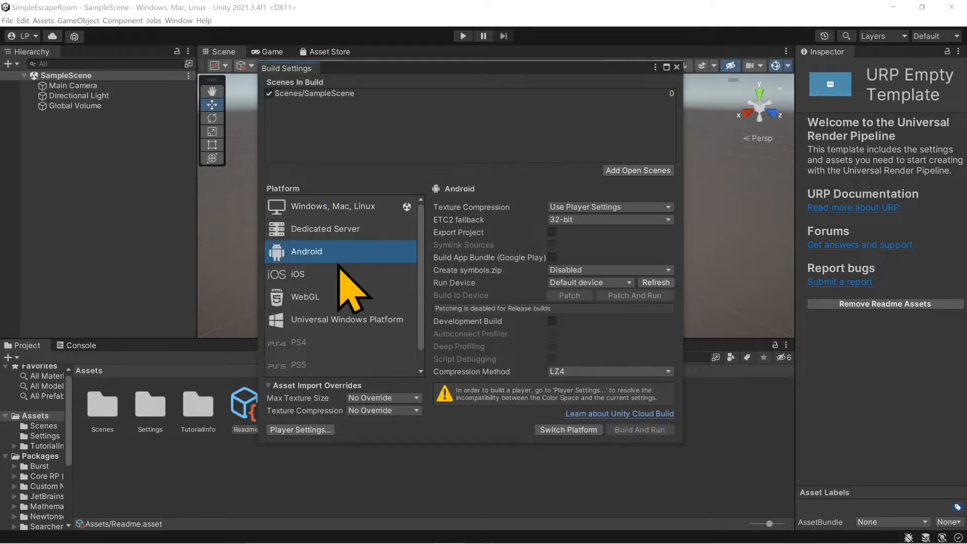
pyautogui.moveTo(479, 71); pyautogui.dragTo(560, 96)
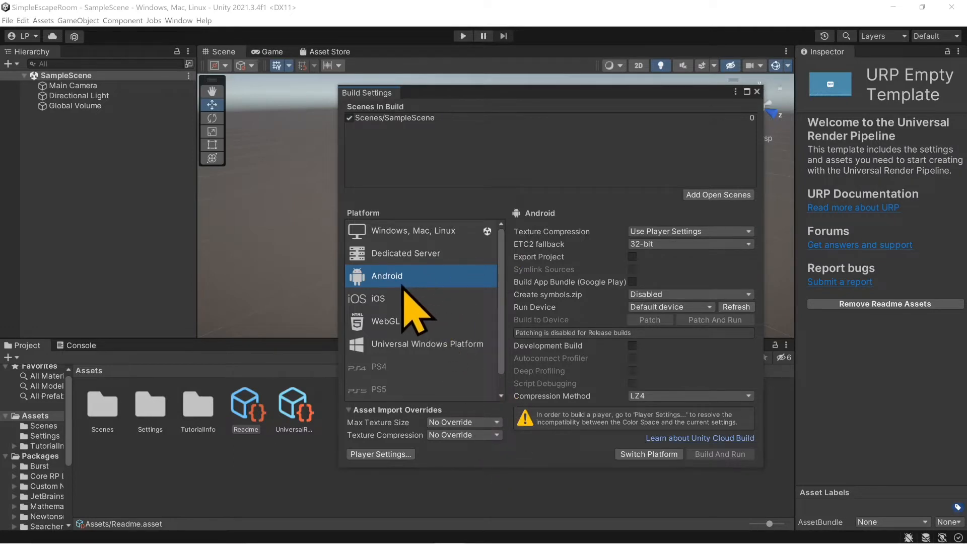
pyautogui.click(631, 455)
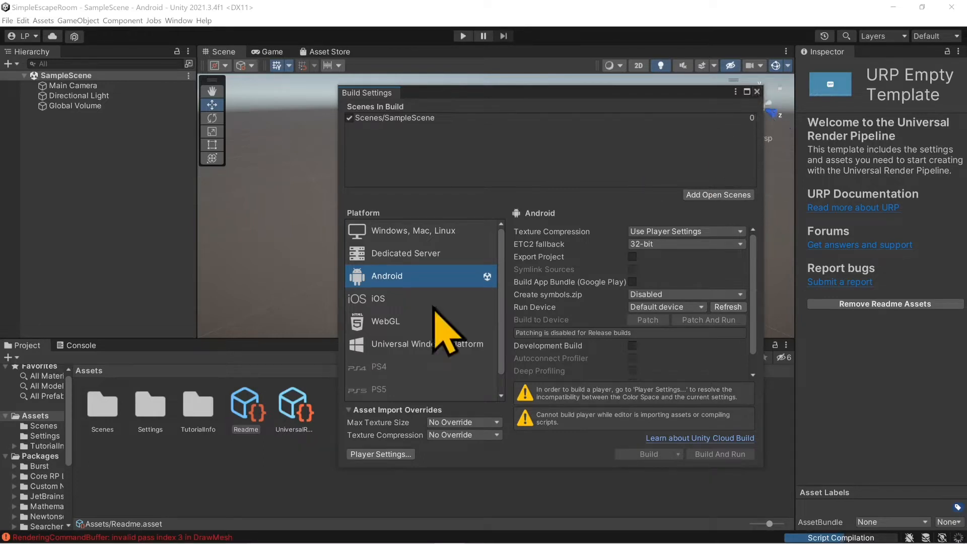
# Remove OpenGLES2 (Deprecated) from the Android graphics APIs in the player settings, review the remaining options and close the project settings
pyautogui.click(383, 455)
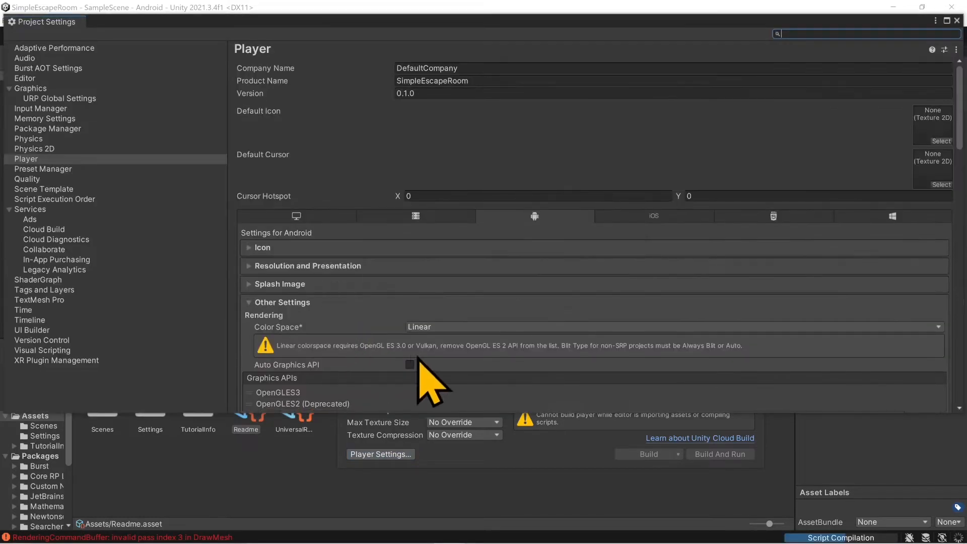
pyautogui.scroll(-2, 529, 350)
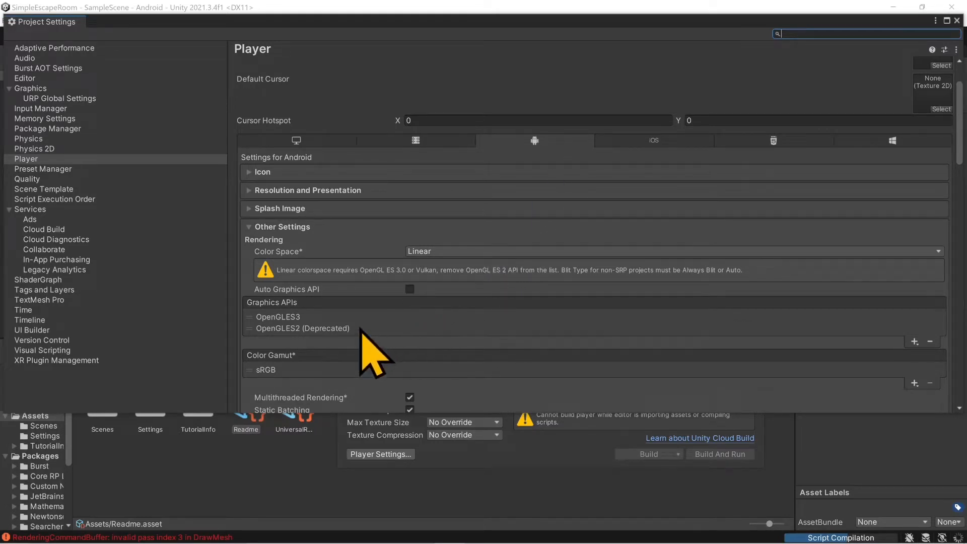
pyautogui.click(345, 328)
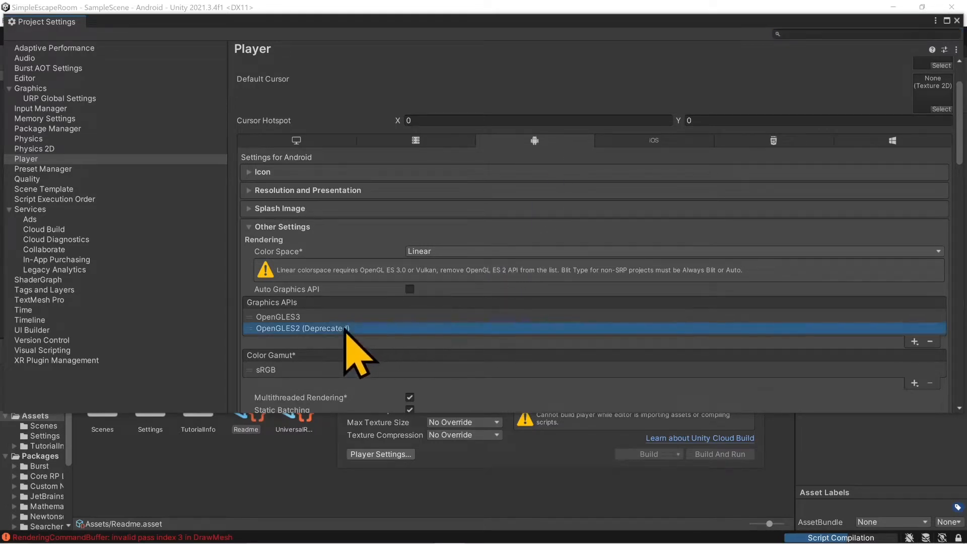
pyautogui.click(930, 342)
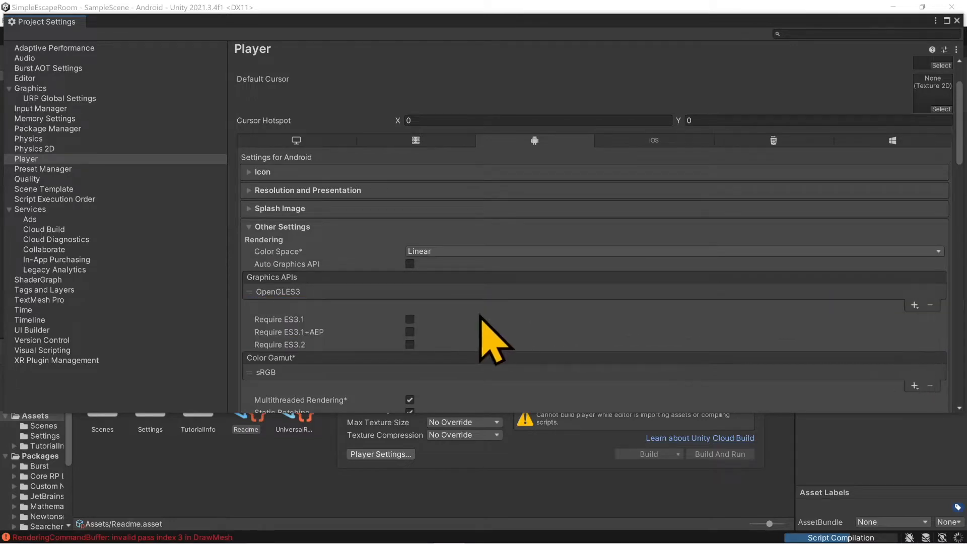
pyautogui.scroll(-5, 514, 298)
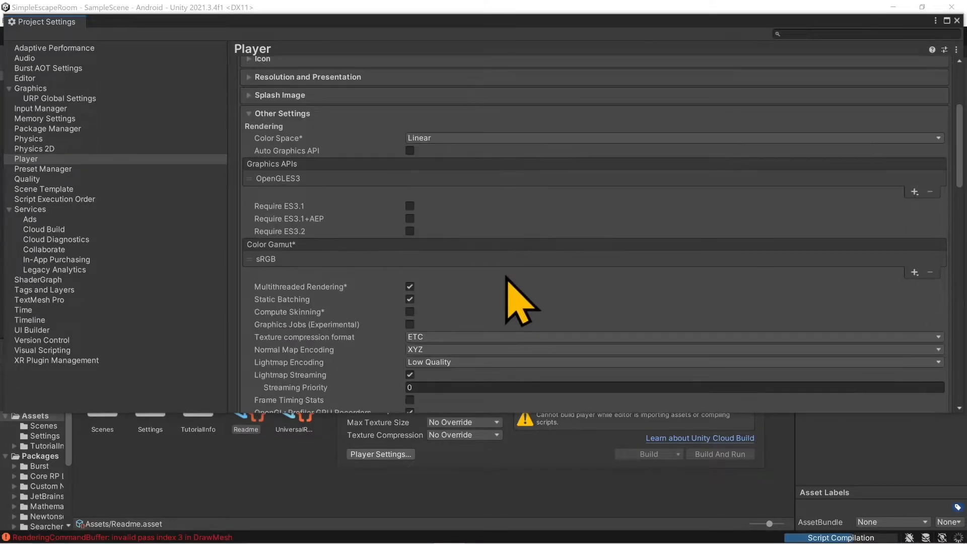
pyautogui.scroll(-5, 514, 274)
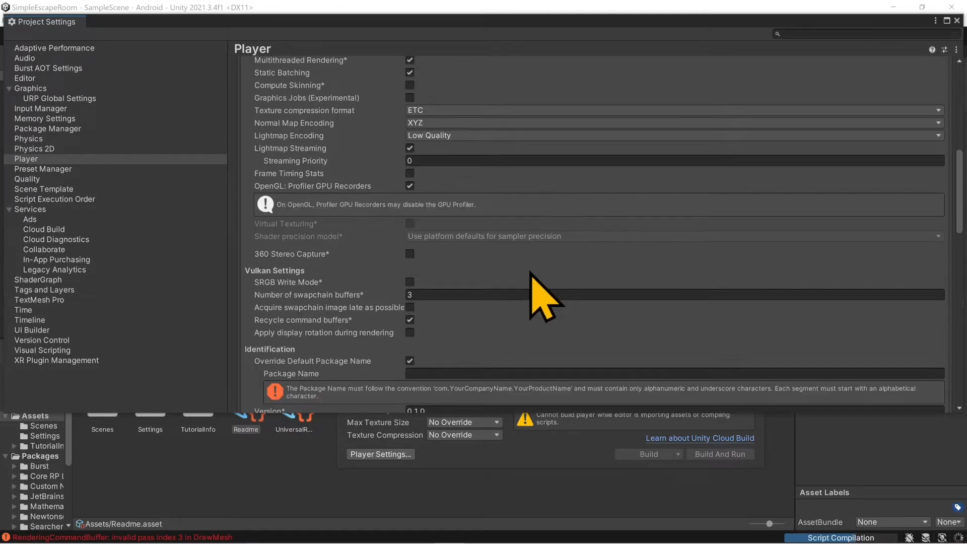
pyautogui.scroll(-1, 528, 267)
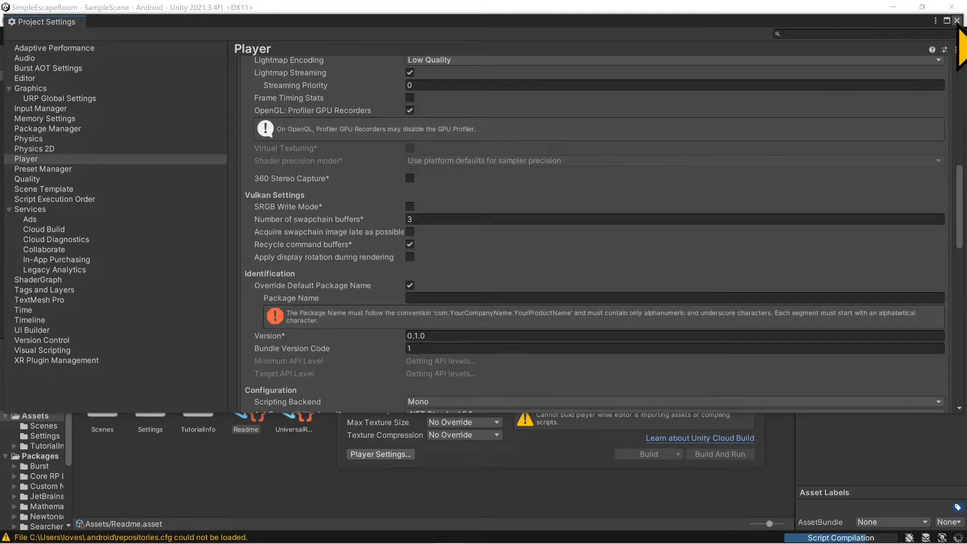
pyautogui.click(957, 21)
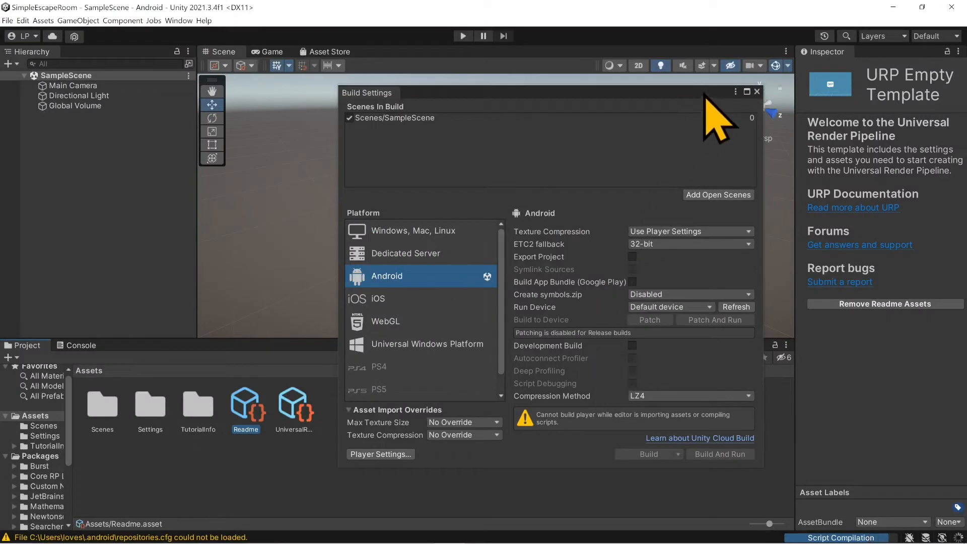
# Clear the console messages, close the build settings and narrow the Hierarchy to enlarge the scene view
pyautogui.click(81, 345)
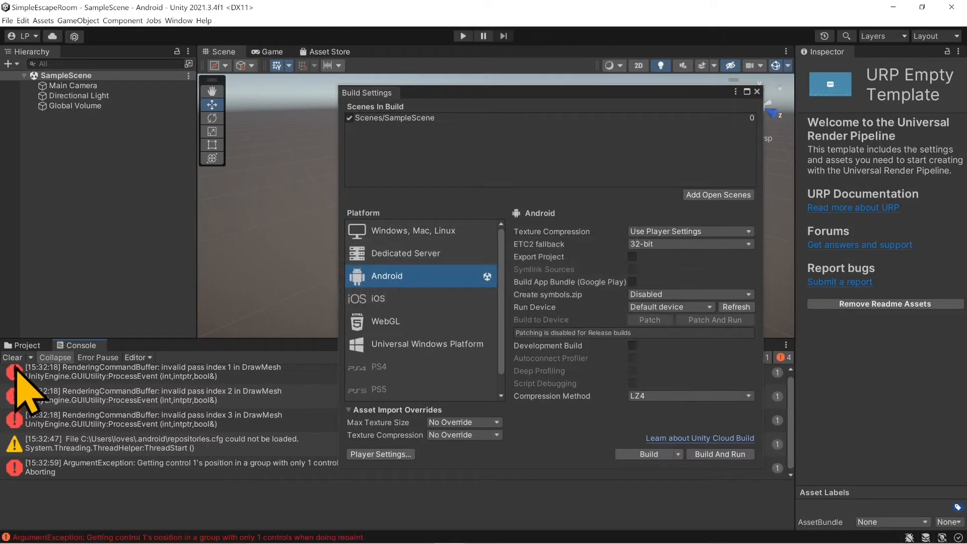
pyautogui.click(12, 358)
pyautogui.click(757, 92)
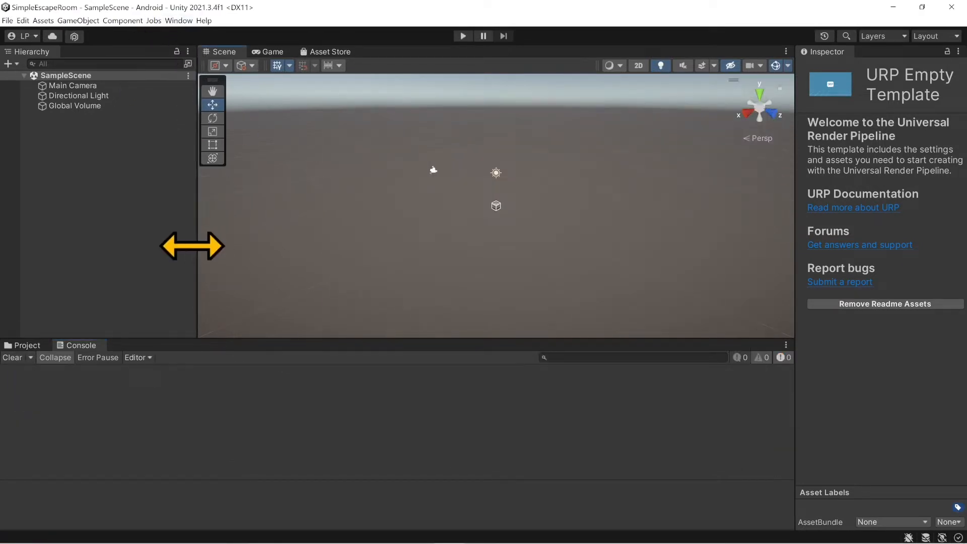
pyautogui.moveTo(192, 246); pyautogui.dragTo(147, 237)
# Search My Assets in the Package Manager for "medi" and select the Medieval Tavern Pack
pyautogui.click(178, 20)
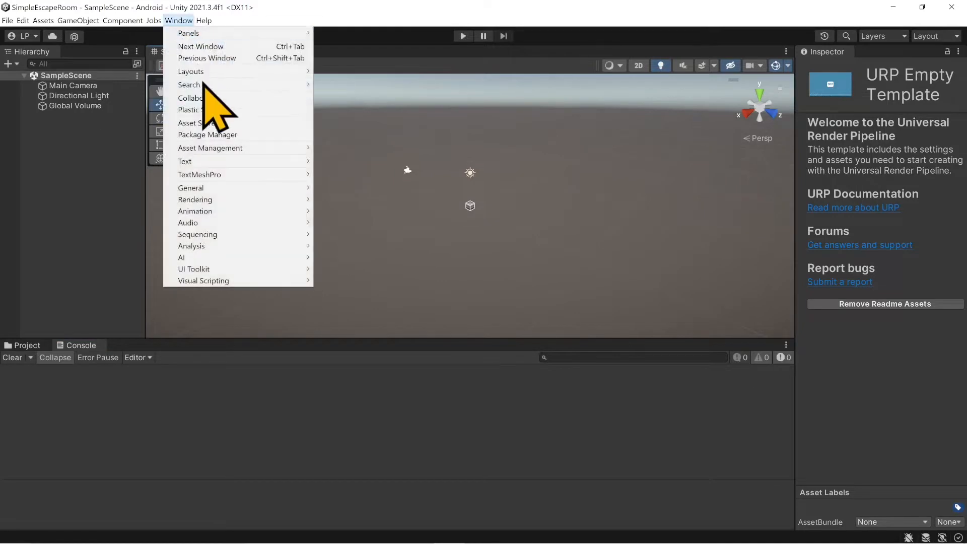
pyautogui.click(225, 135)
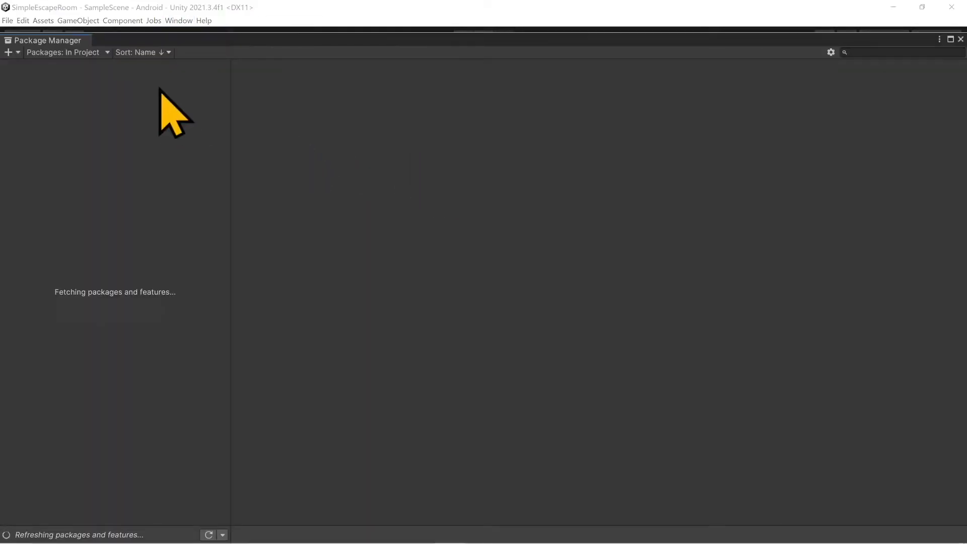
pyautogui.click(104, 55)
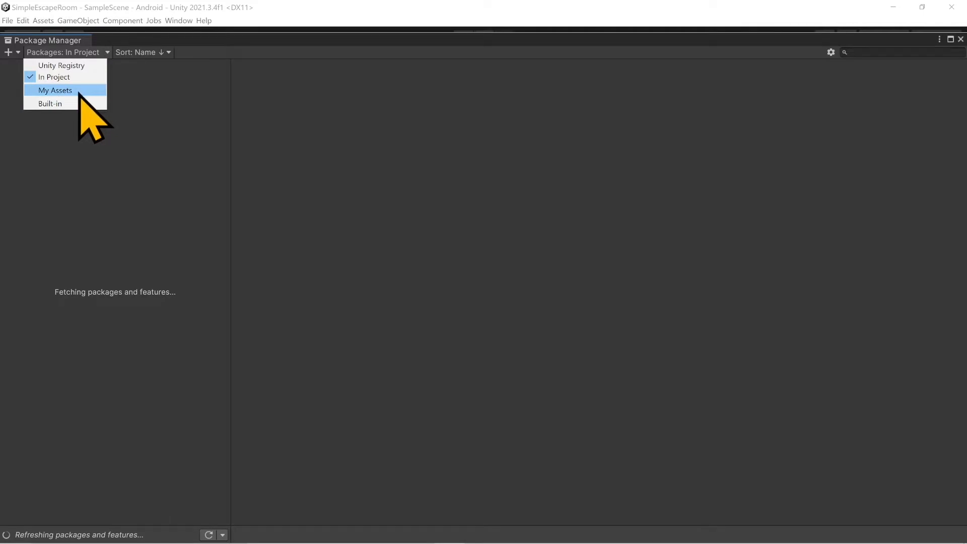
pyautogui.click(81, 93)
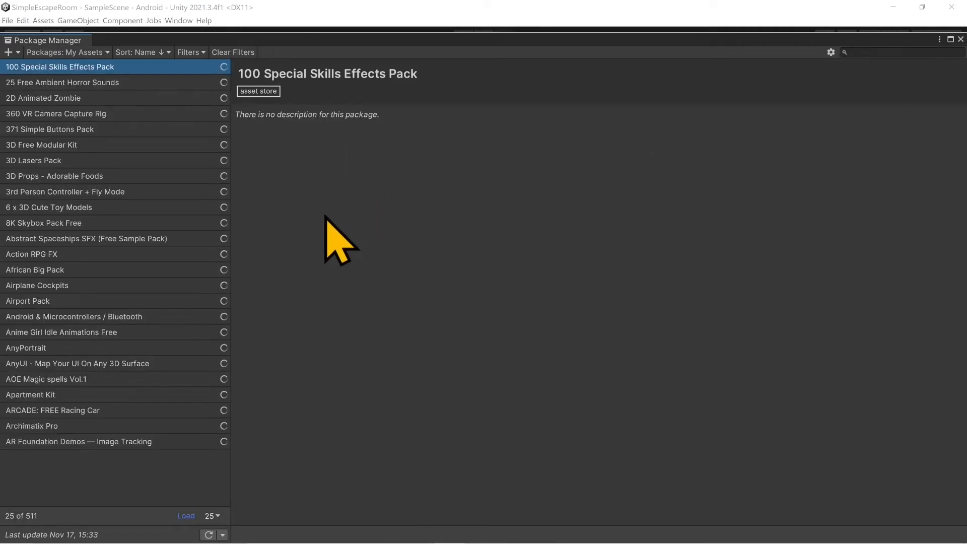
pyautogui.click(896, 53)
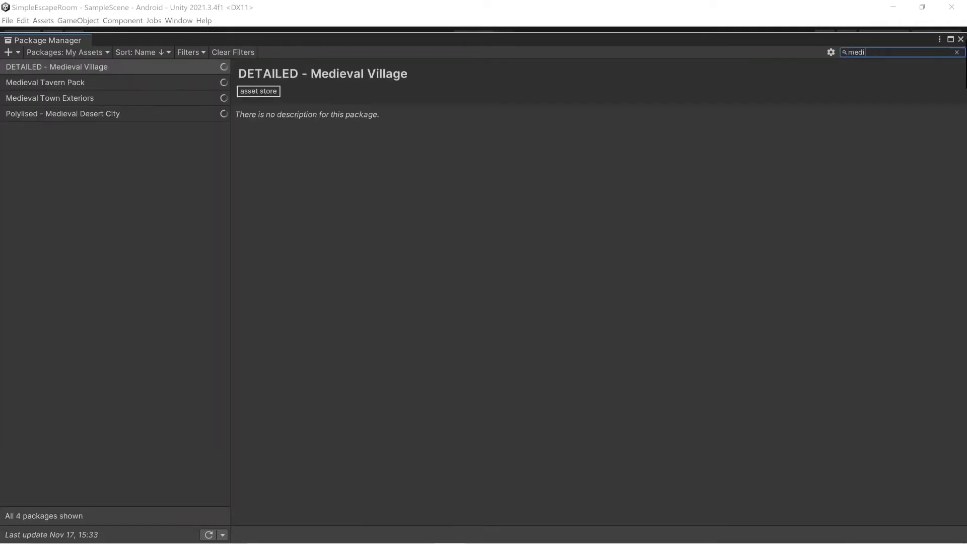
pyautogui.click(101, 83)
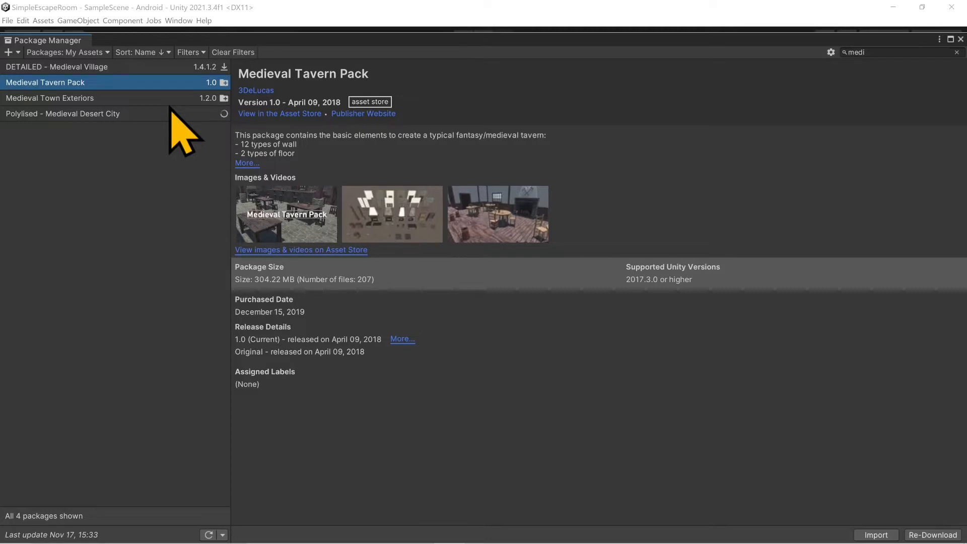
# View the Medieval Tavern Pack's Unity Asset Store page in the browser, then return to Unity
pyautogui.click(272, 116)
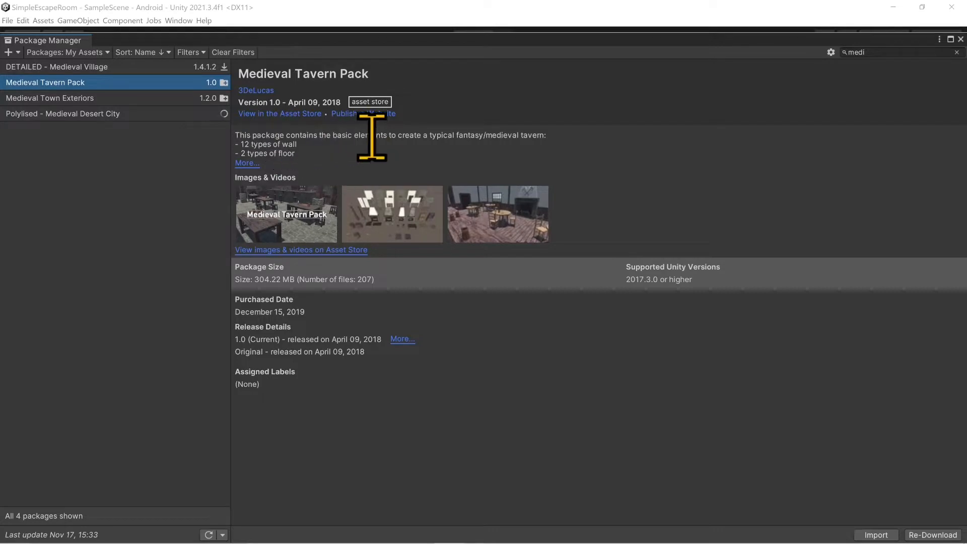
pyautogui.click(299, 114)
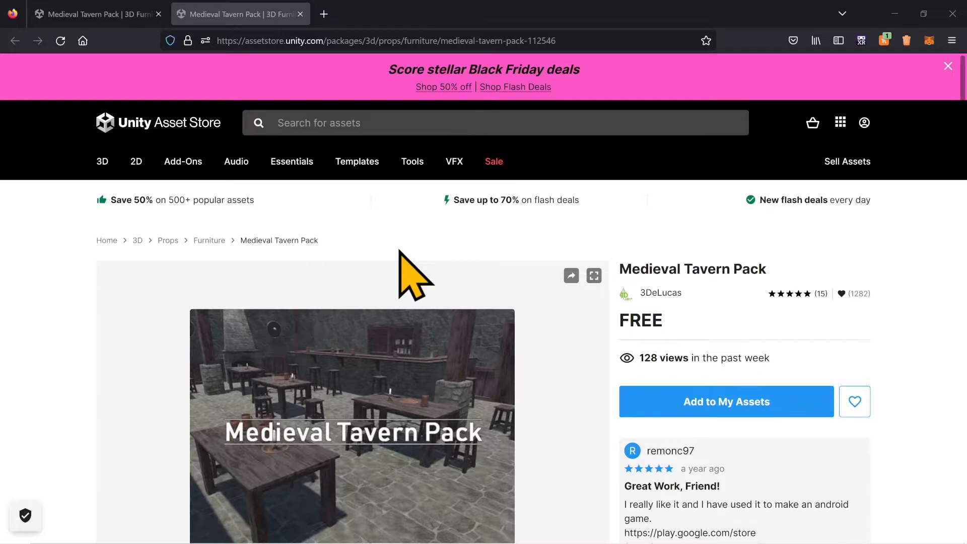
pyautogui.click(952, 13)
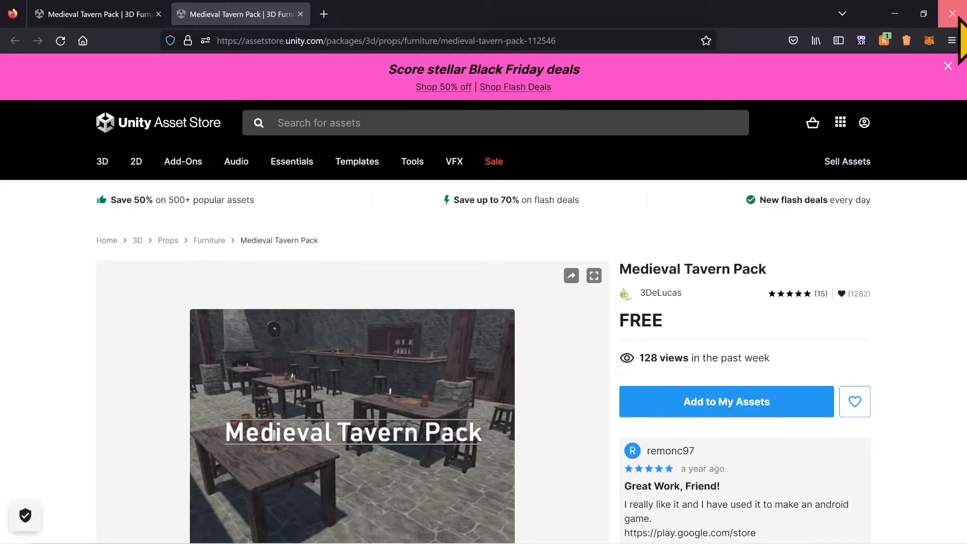
pyautogui.click(960, 18)
# Import all files of the Medieval Tavern Pack into the project
pyautogui.click(877, 536)
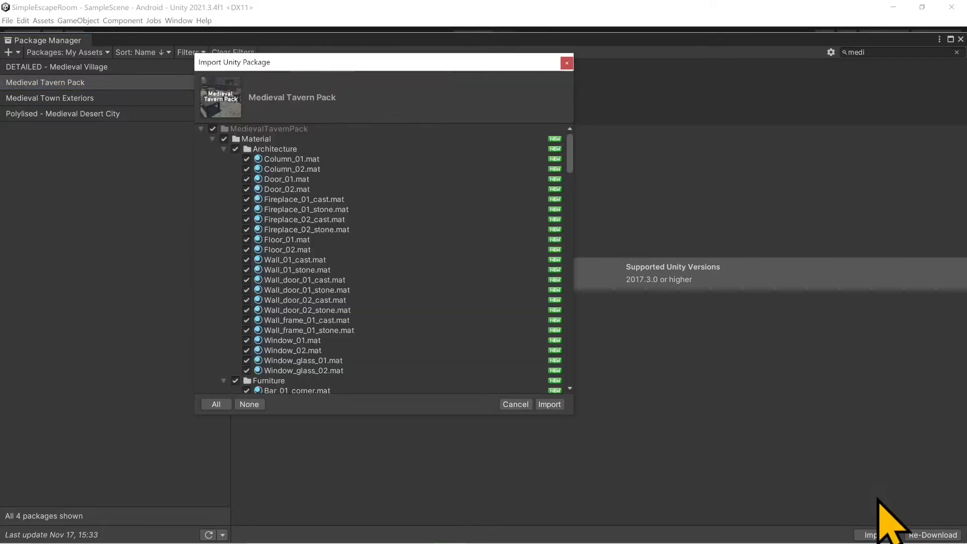
pyautogui.click(550, 404)
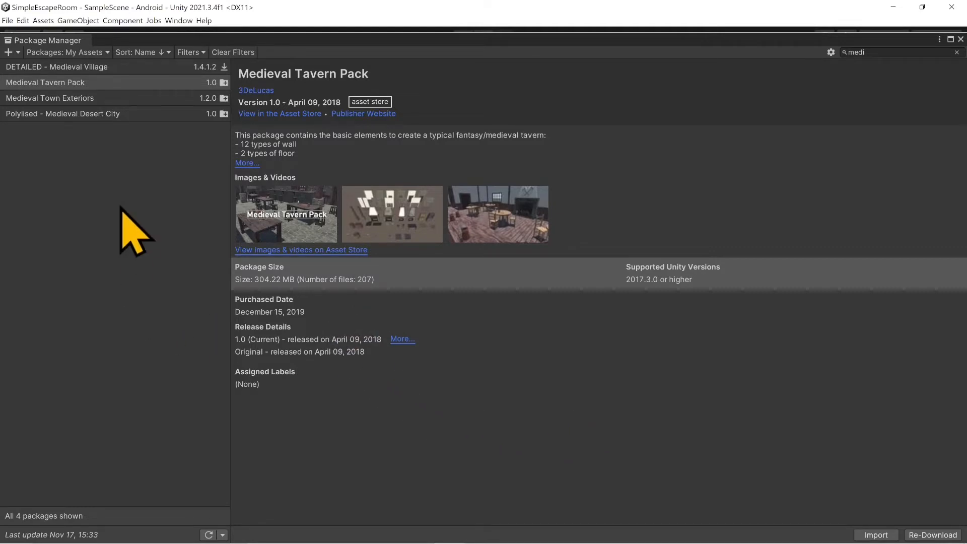
# Show the Unity Registry packages and enable pre-release packages in the advanced project settings, accepting the notice
pyautogui.click(100, 53)
pyautogui.click(87, 66)
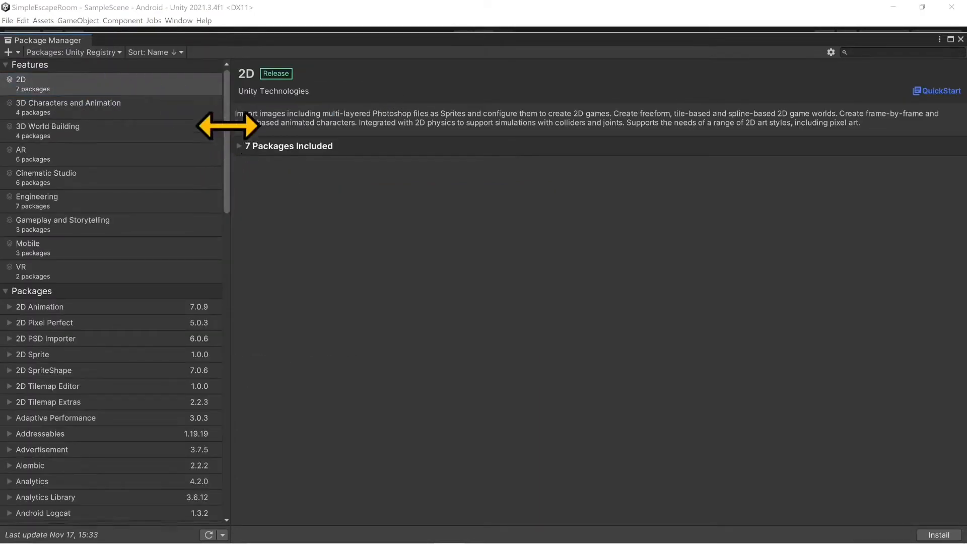
pyautogui.moveTo(226, 126); pyautogui.dragTo(211, 380)
pyautogui.scroll(-5, 212, 380)
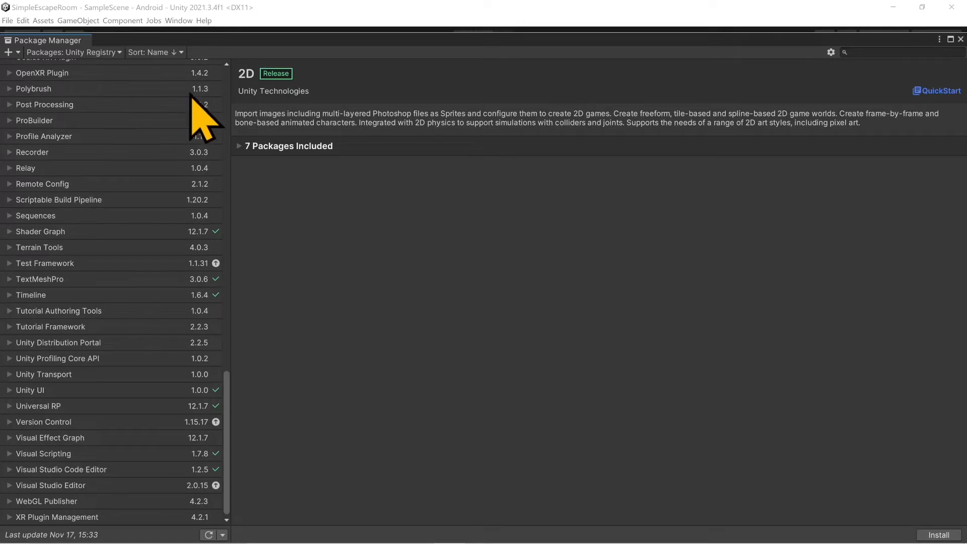
pyautogui.click(831, 53)
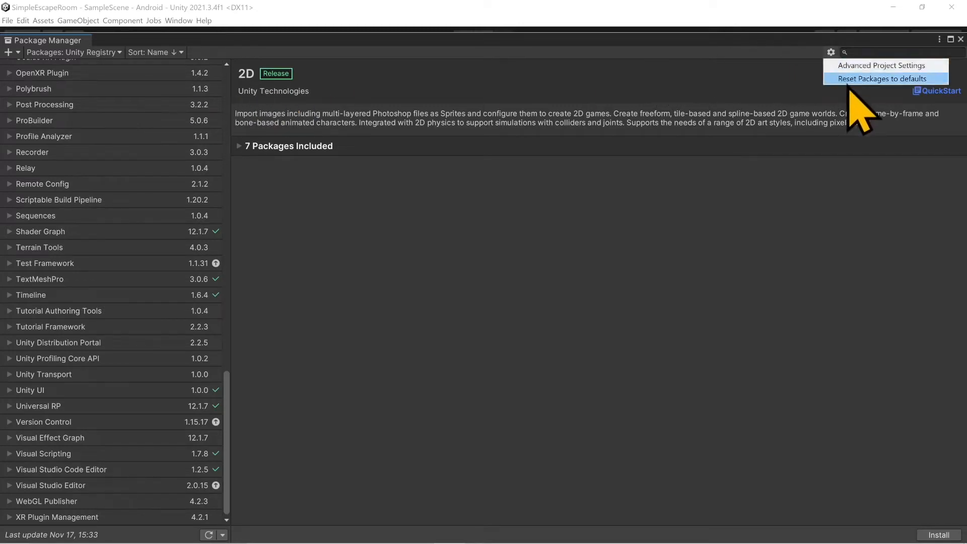
pyautogui.click(889, 66)
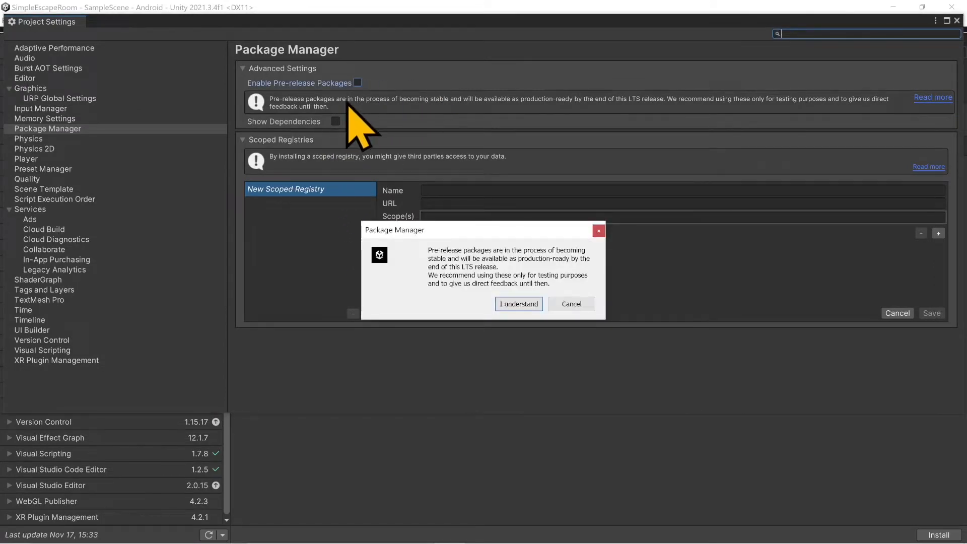
pyautogui.click(524, 304)
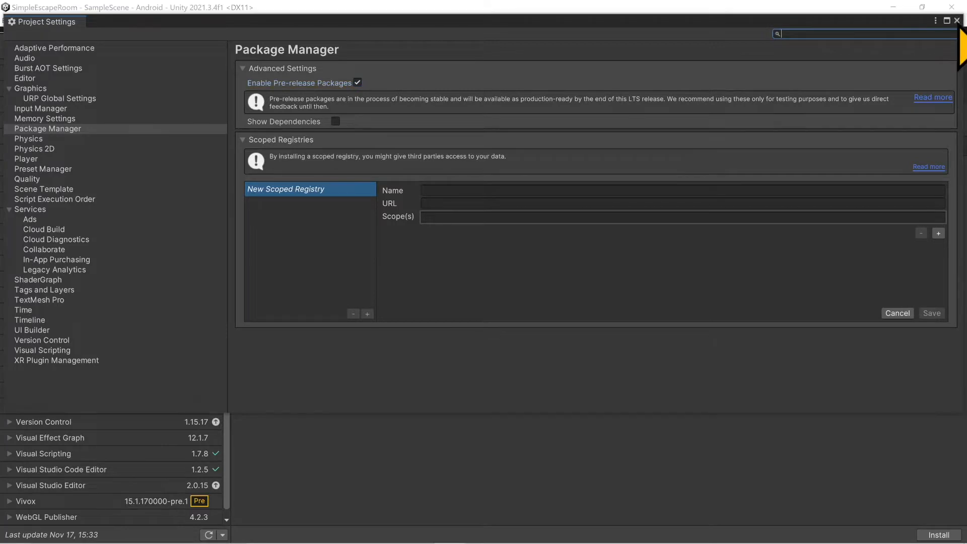
pyautogui.click(957, 21)
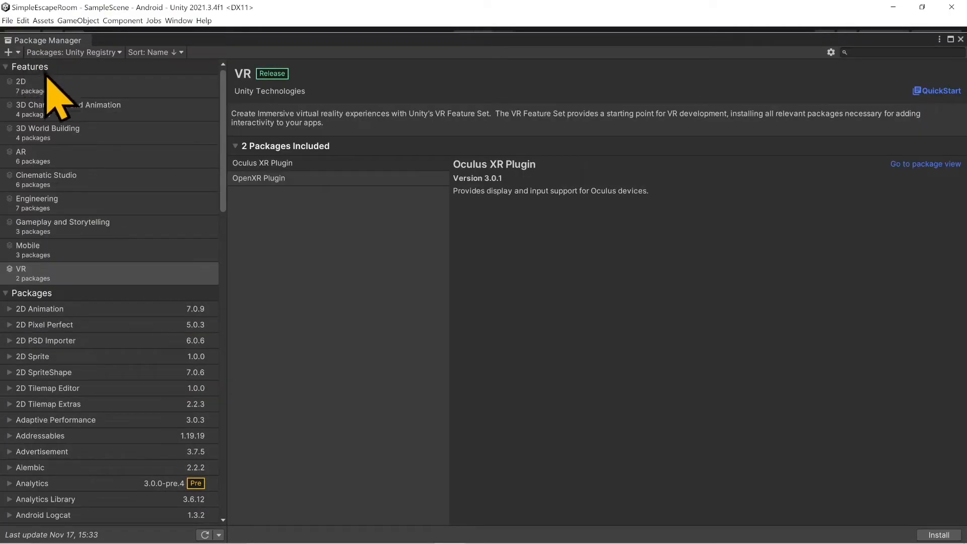
# Add the package com.unity.xr.interaction.toolkit to the project by name
pyautogui.click(17, 52)
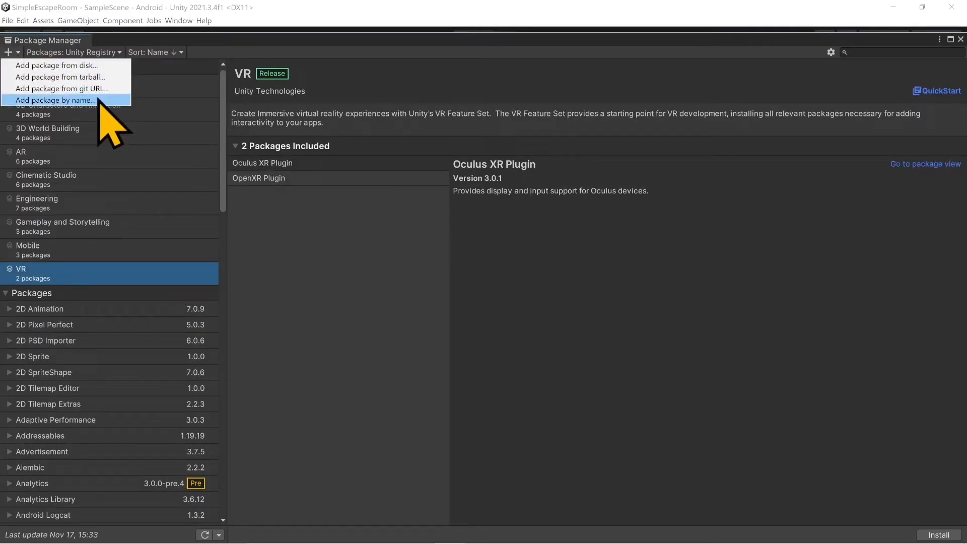
pyautogui.click(55, 100)
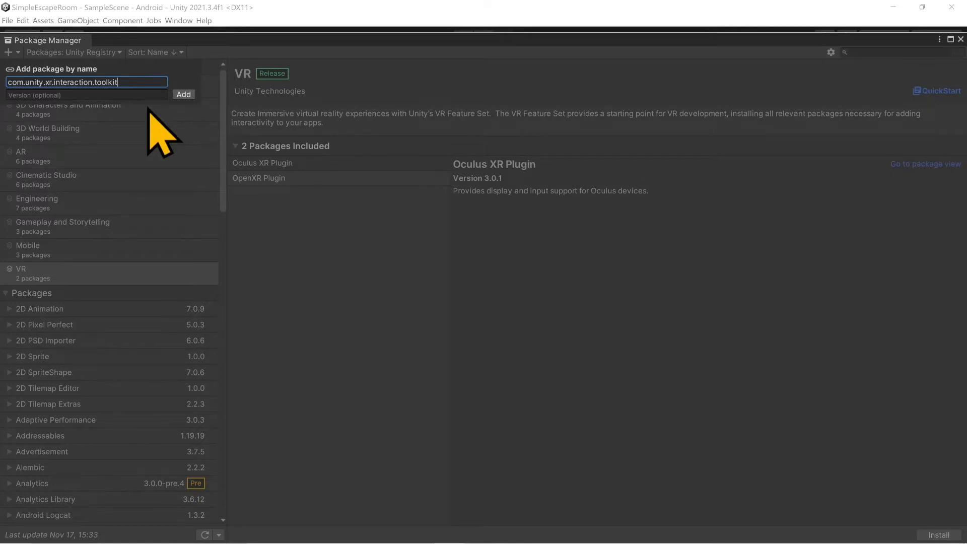
pyautogui.click(182, 97)
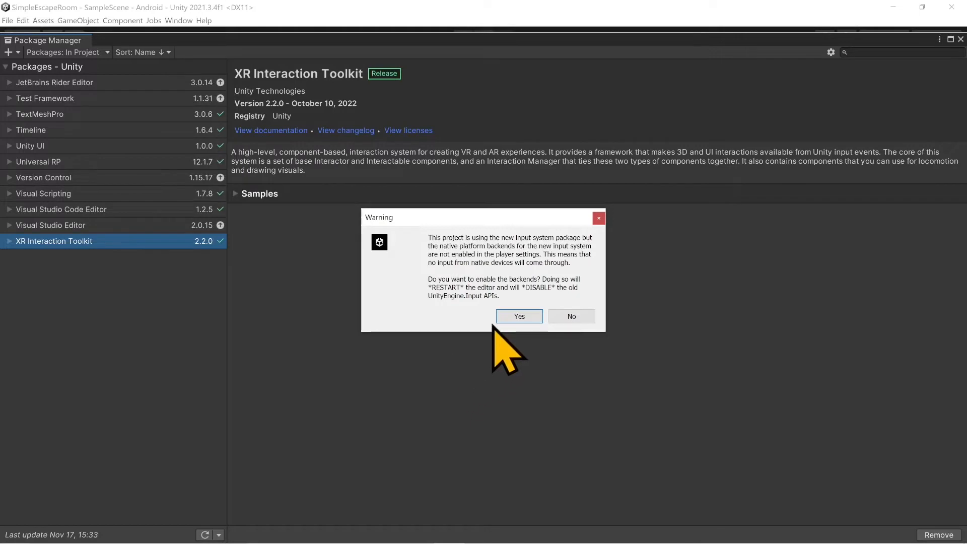
# Enable the new input system backends and go ahead with the XR InteractionLayerMask update
pyautogui.click(508, 321)
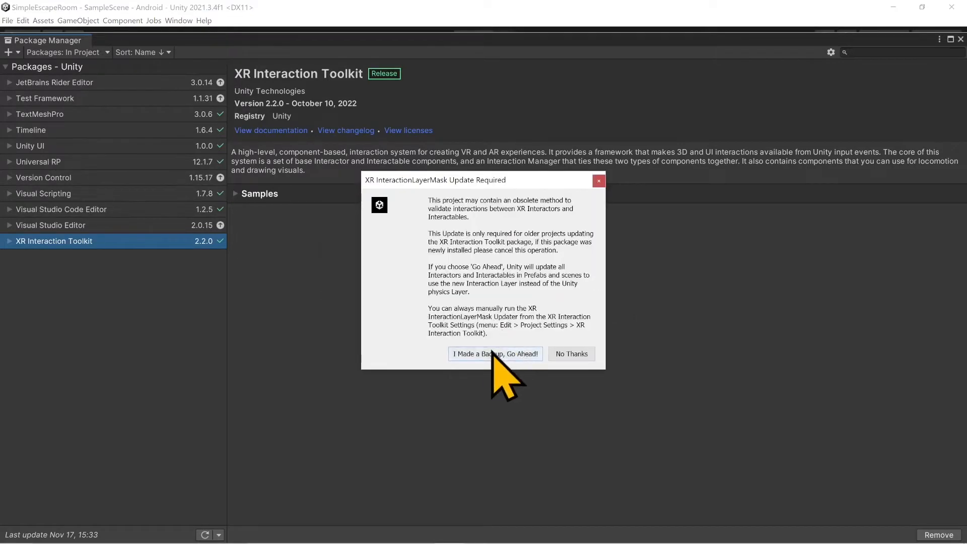
pyautogui.click(490, 353)
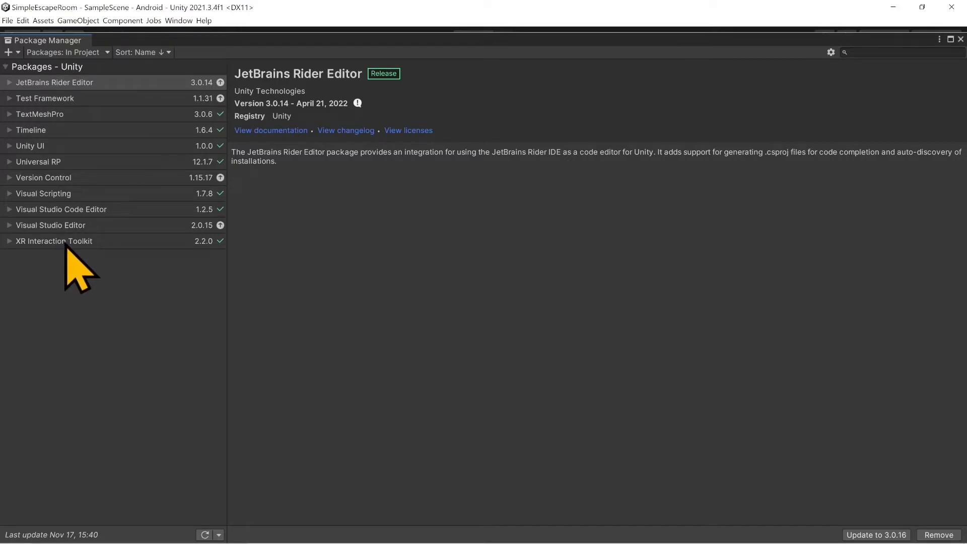
# Install the XR Plugin Management package from the Unity Registry
pyautogui.click(100, 53)
pyautogui.click(76, 66)
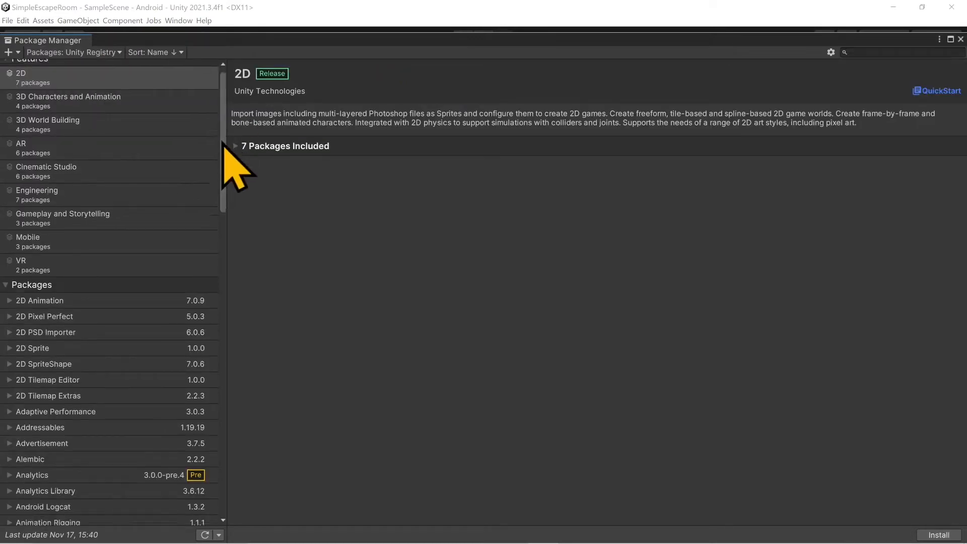
pyautogui.moveTo(223, 144); pyautogui.dragTo(224, 485)
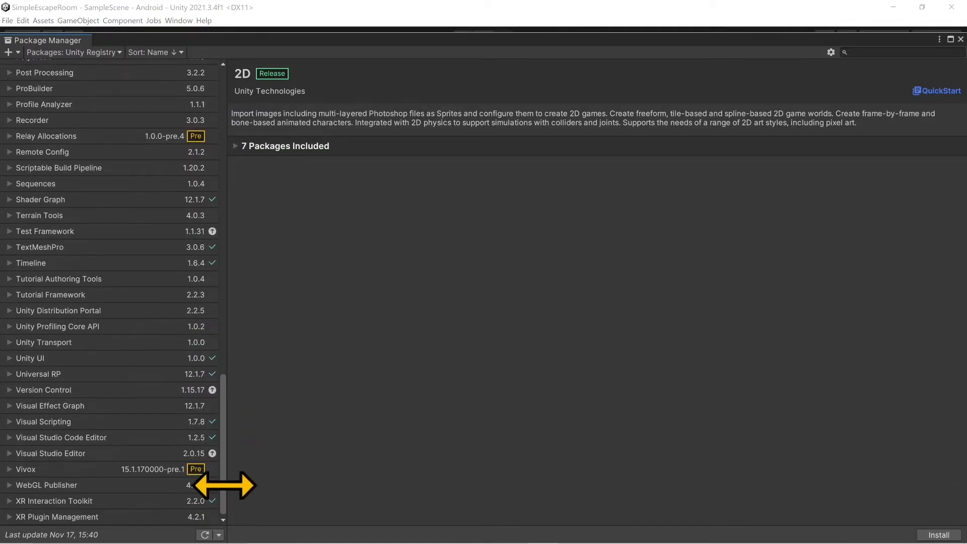
pyautogui.click(63, 520)
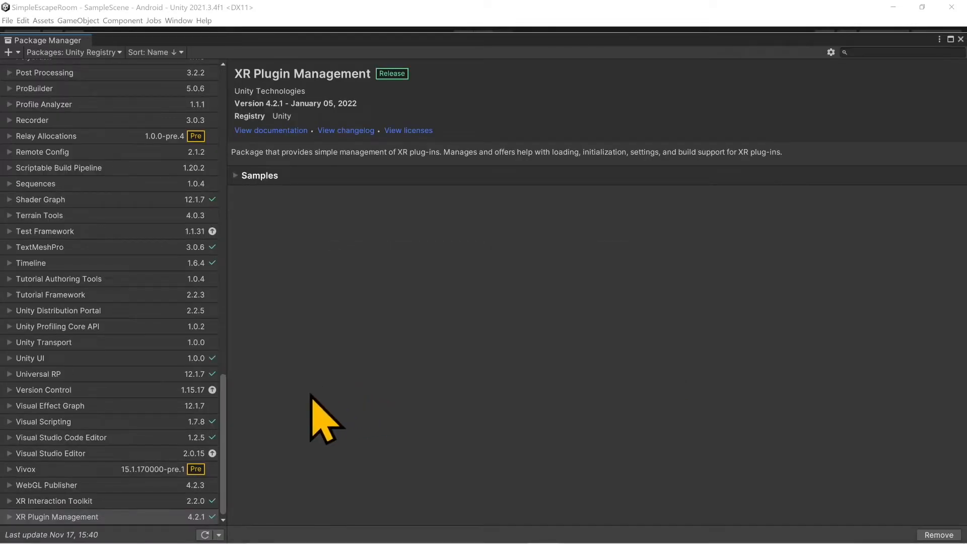
# Import the Starter Assets sample of the XR Interaction Toolkit and close the Package Manager
pyautogui.click(108, 501)
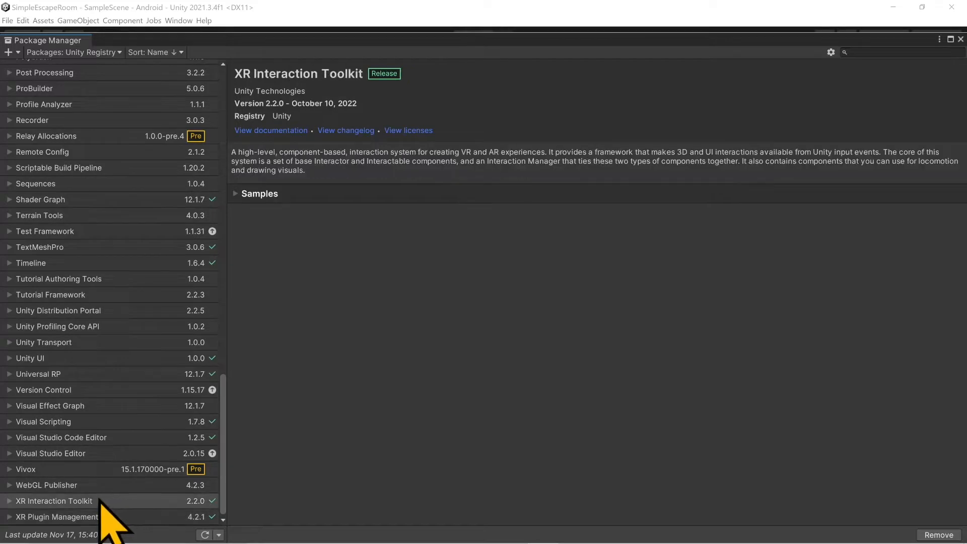
pyautogui.click(238, 200)
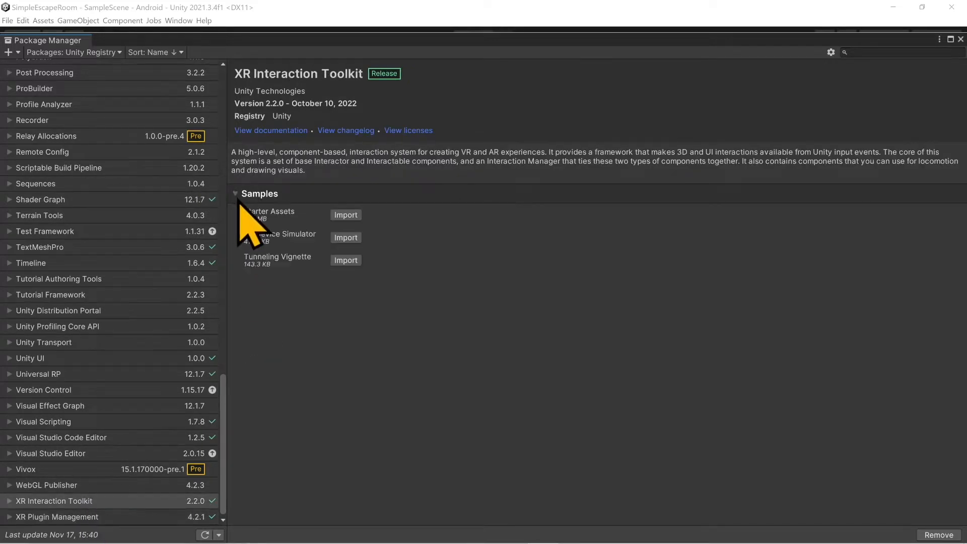
pyautogui.click(346, 215)
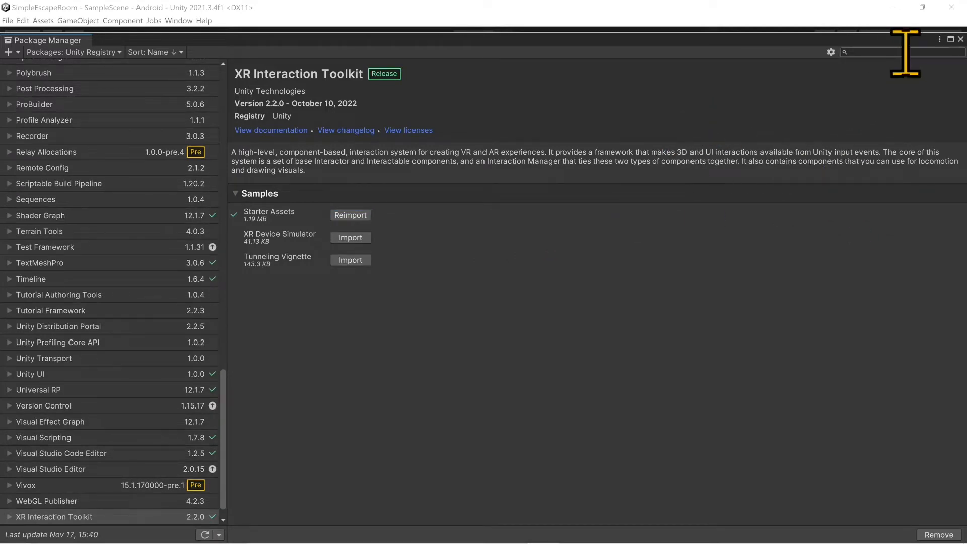
pyautogui.click(961, 38)
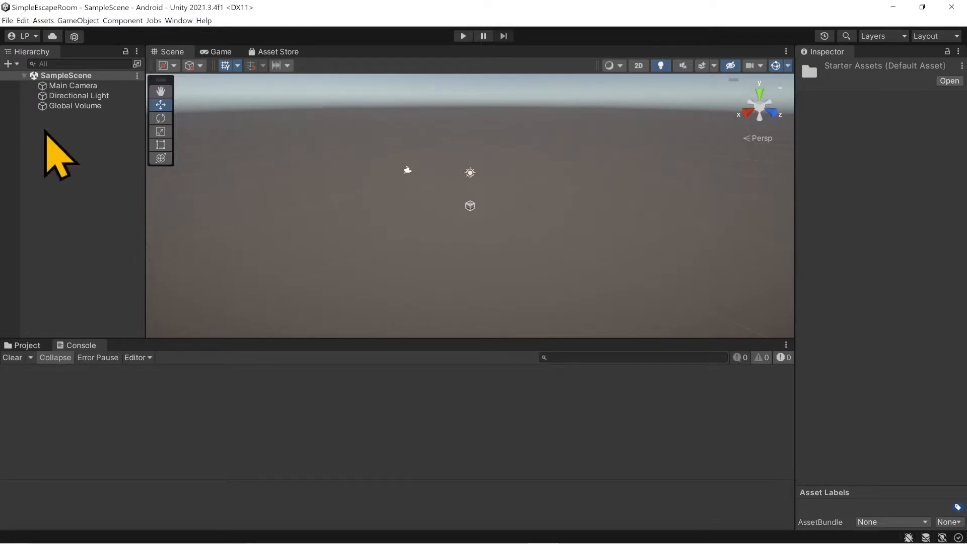
# In the project's XR Plug-in Management settings, enable Oculus for Android, and both Oculus and OpenXR for desktop
pyautogui.click(8, 21)
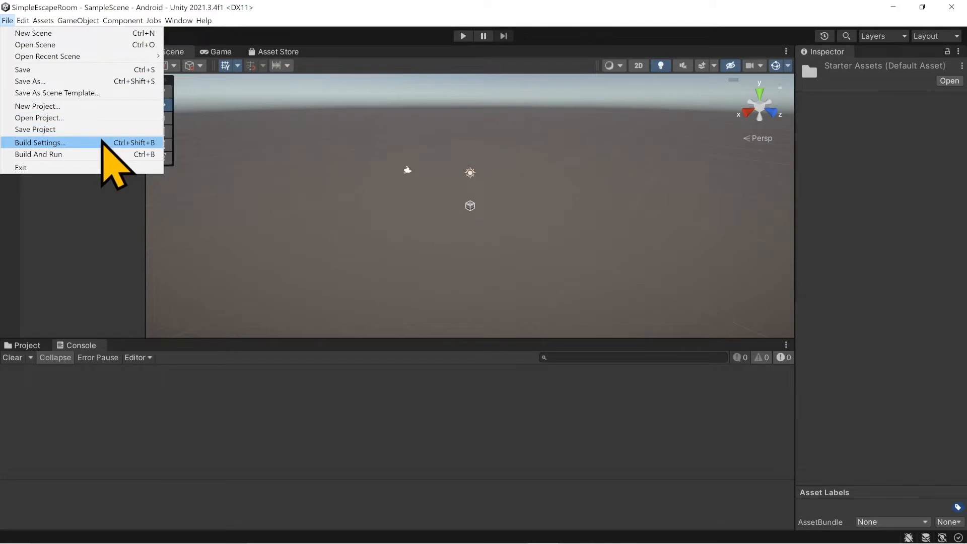
pyautogui.moveTo(22, 21)
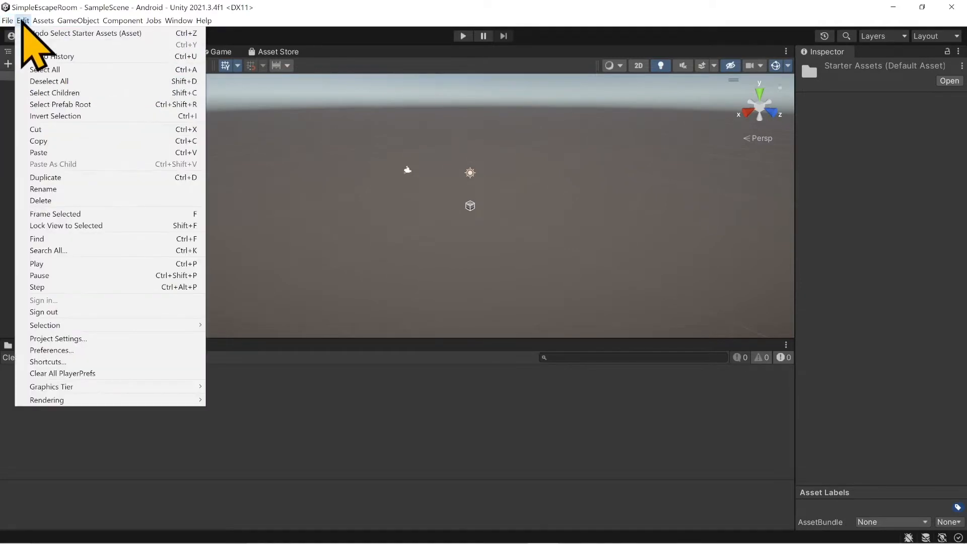
pyautogui.click(90, 340)
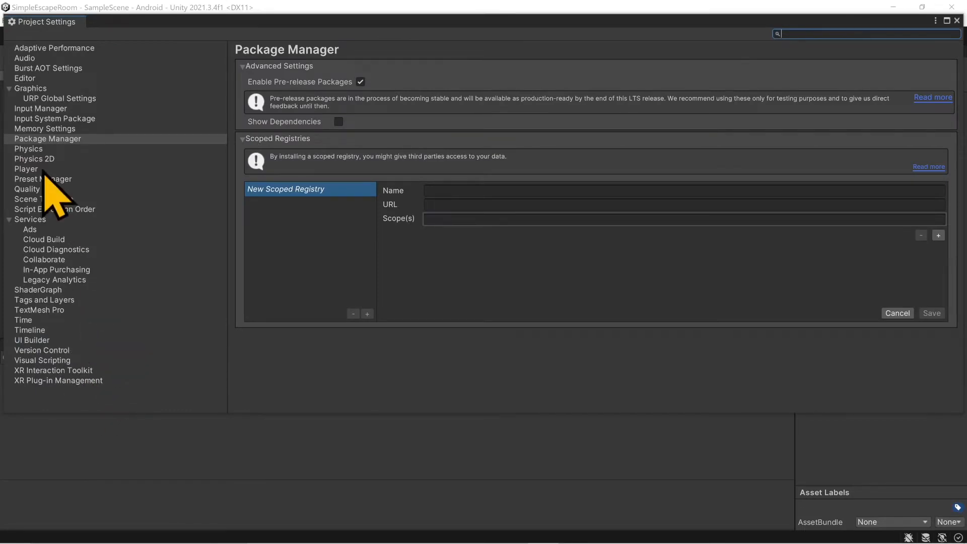
pyautogui.click(66, 381)
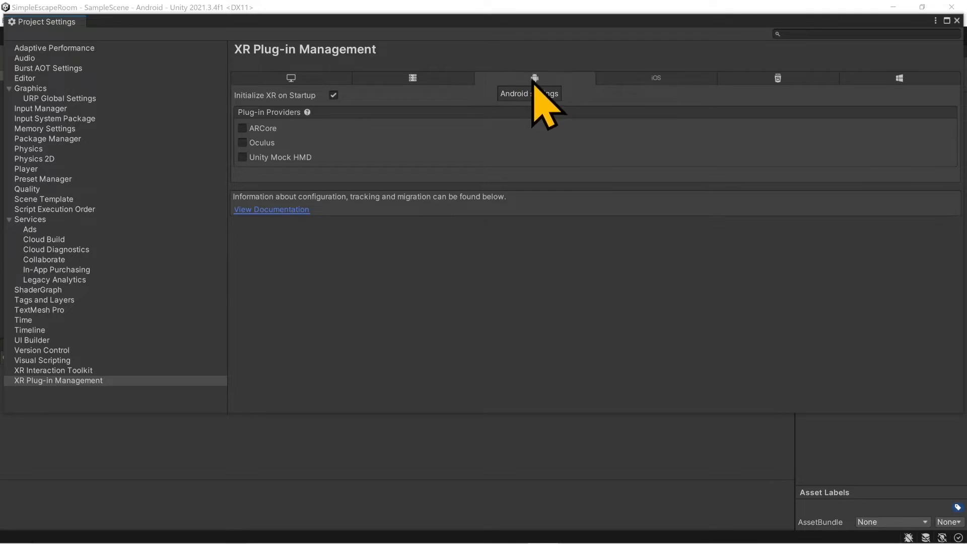
pyautogui.click(242, 128)
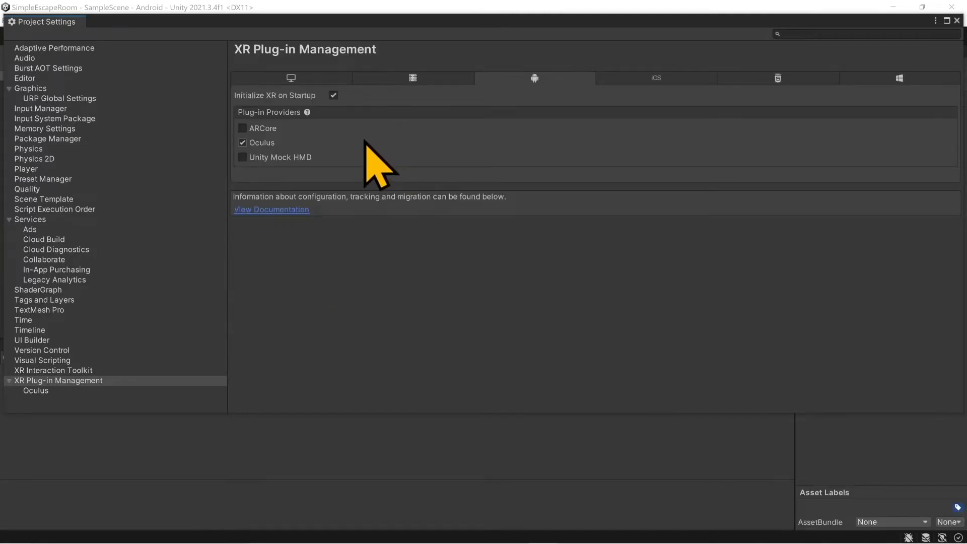
pyautogui.click(293, 81)
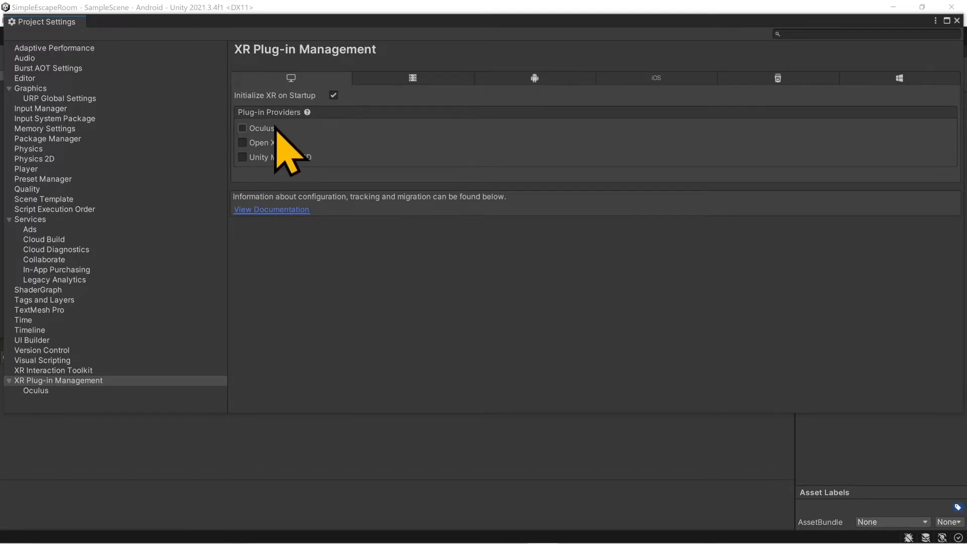
pyautogui.click(242, 129)
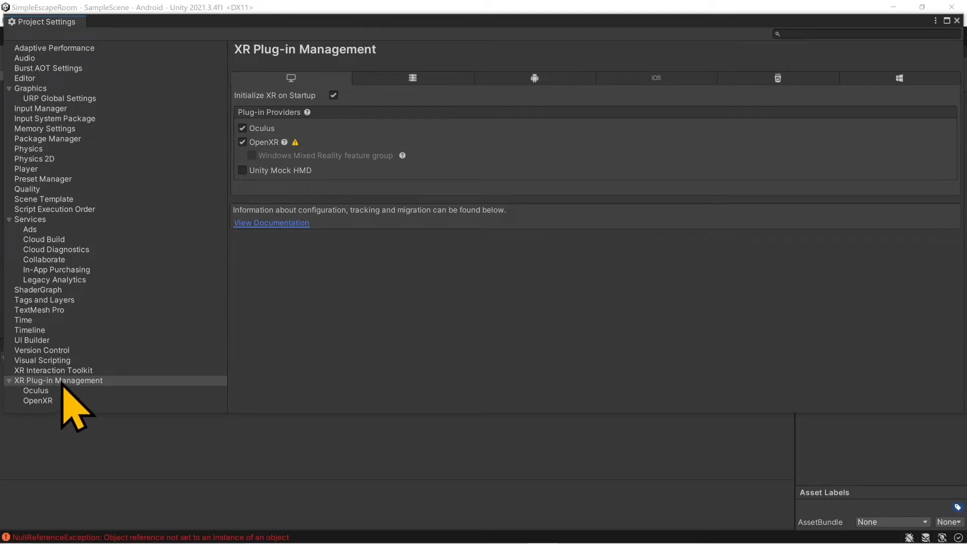
# Add the Oculus Touch and HTC Vive controller profiles to the desktop OpenXR interaction profiles, and clear the console after leaving the settings
pyautogui.click(38, 401)
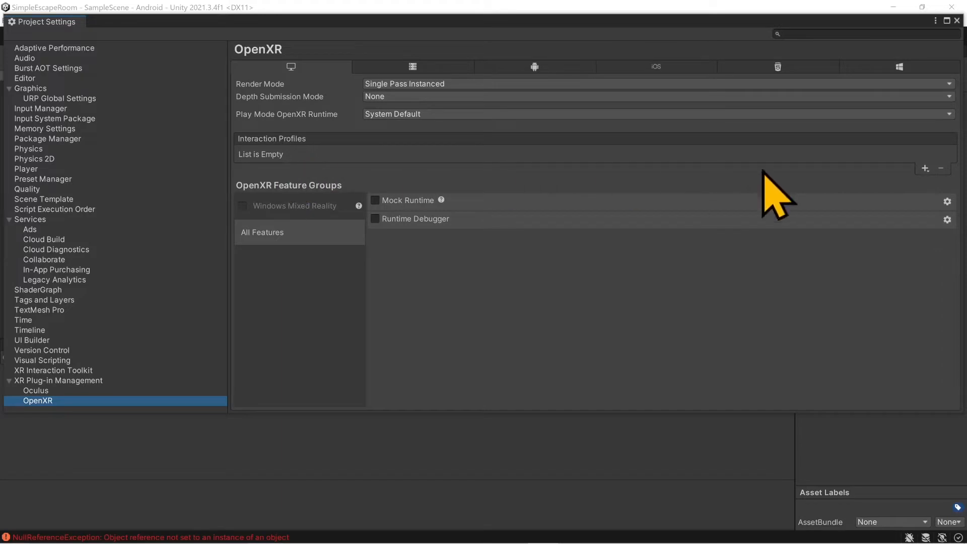
pyautogui.click(926, 168)
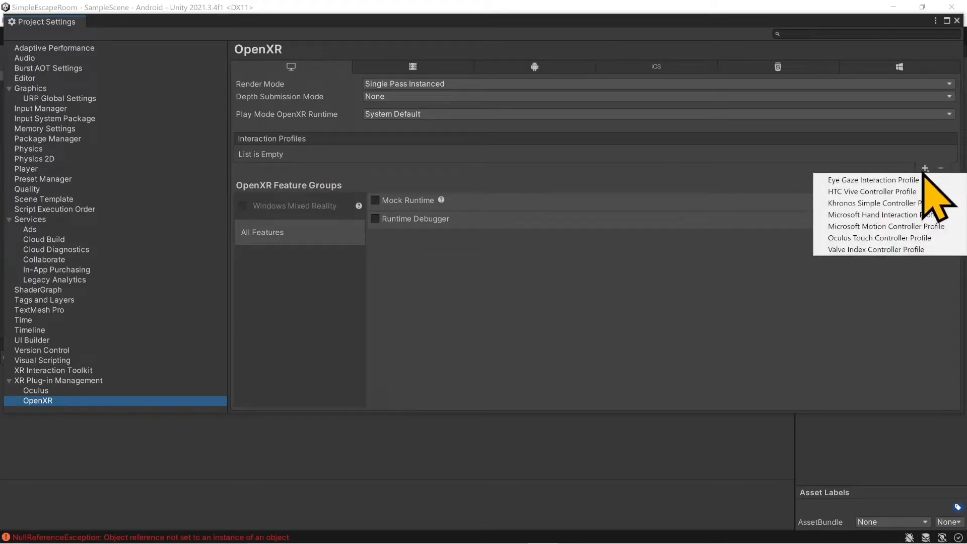
pyautogui.click(862, 238)
pyautogui.click(925, 171)
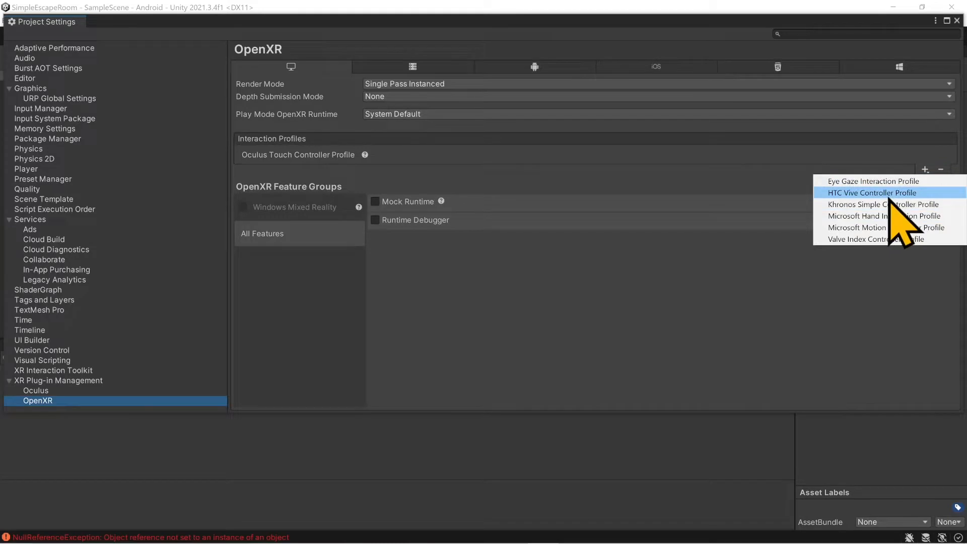
pyautogui.click(891, 194)
pyautogui.click(925, 184)
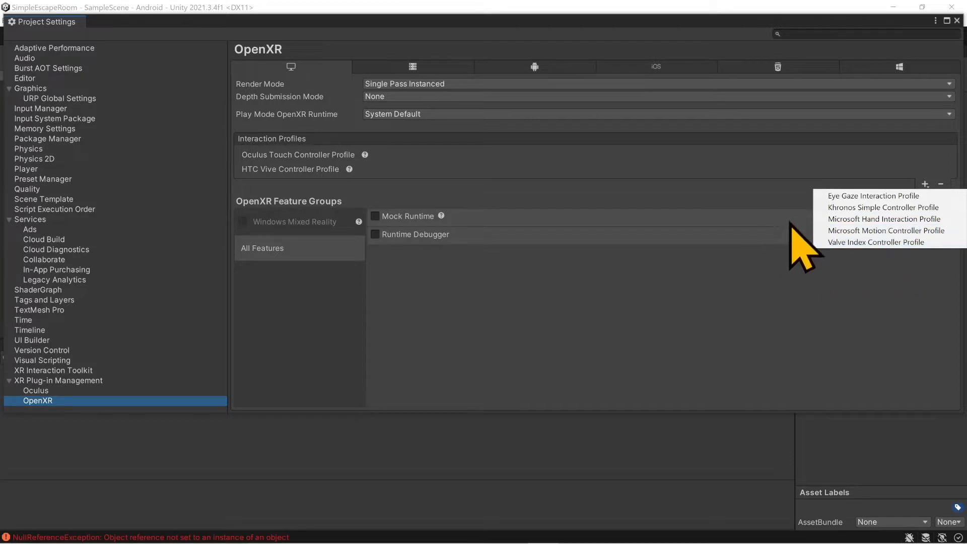
pyautogui.click(68, 381)
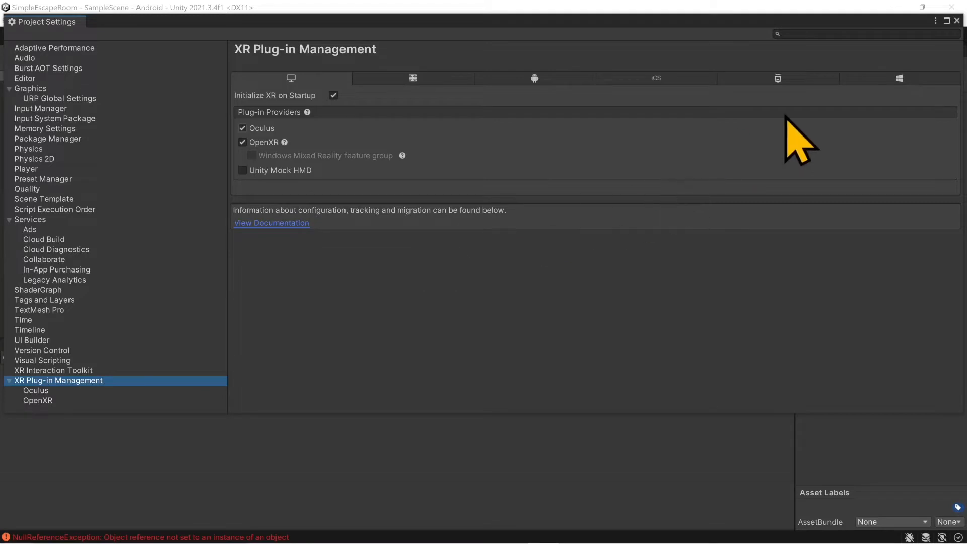
pyautogui.click(957, 21)
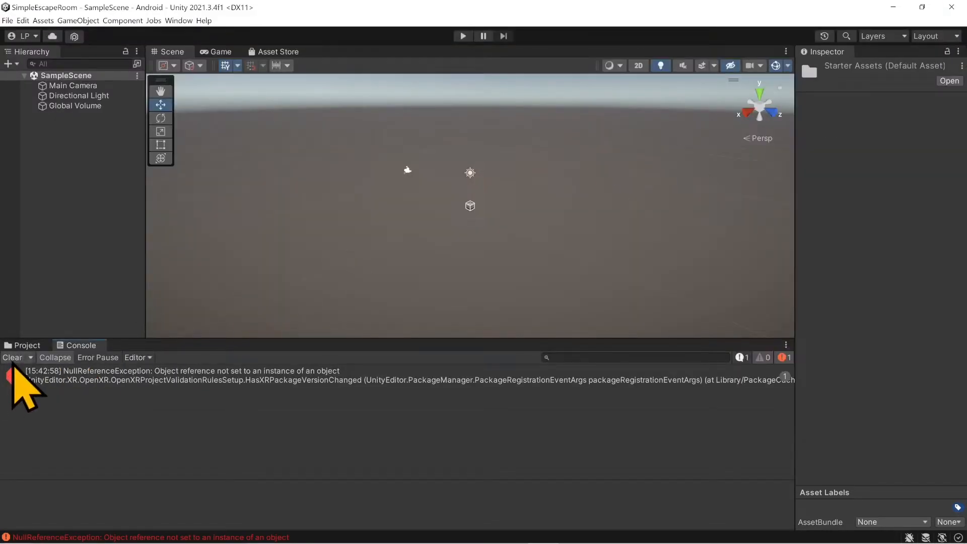
pyautogui.click(12, 357)
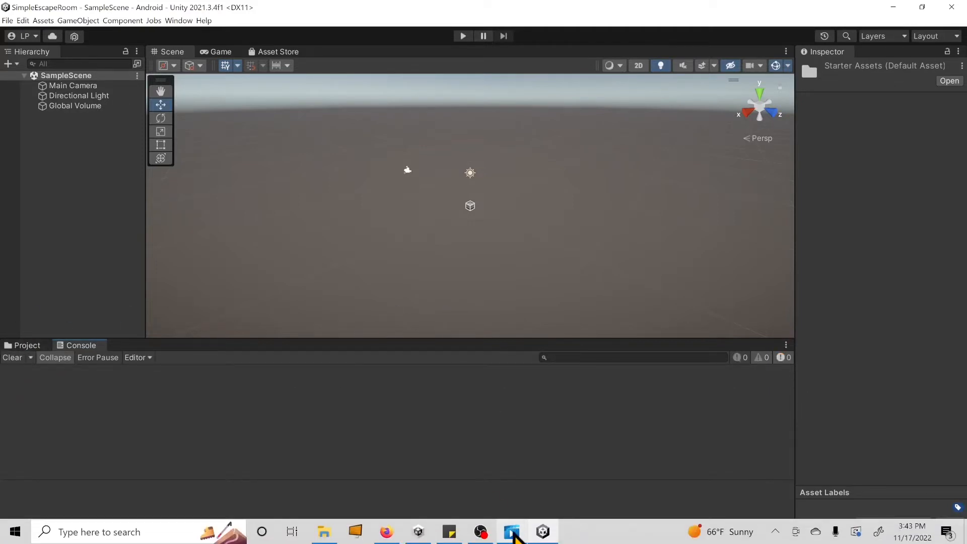
# Switch to the Simple Escape Room sticky note and strike through the "Import XR Toolkit" line
pyautogui.click(450, 533)
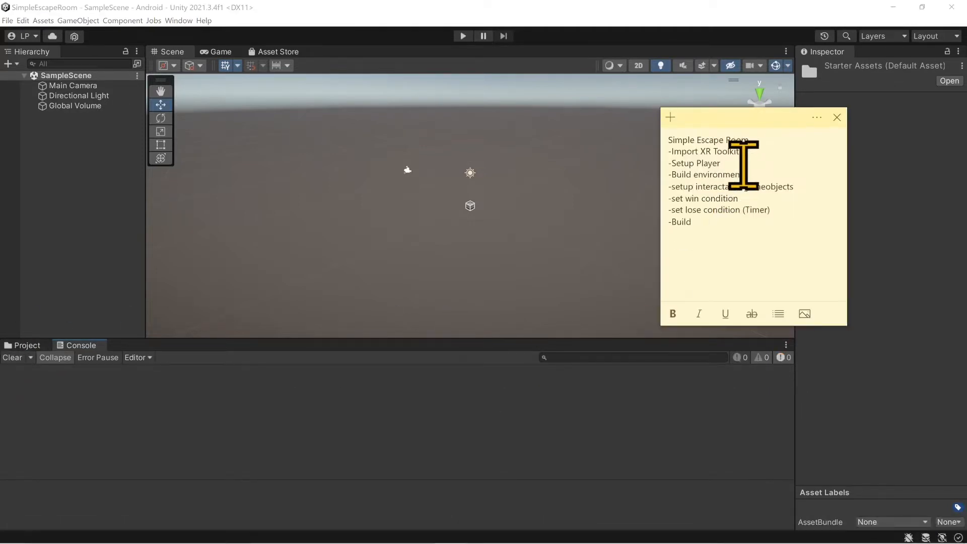
pyautogui.moveTo(743, 152); pyautogui.dragTo(670, 151)
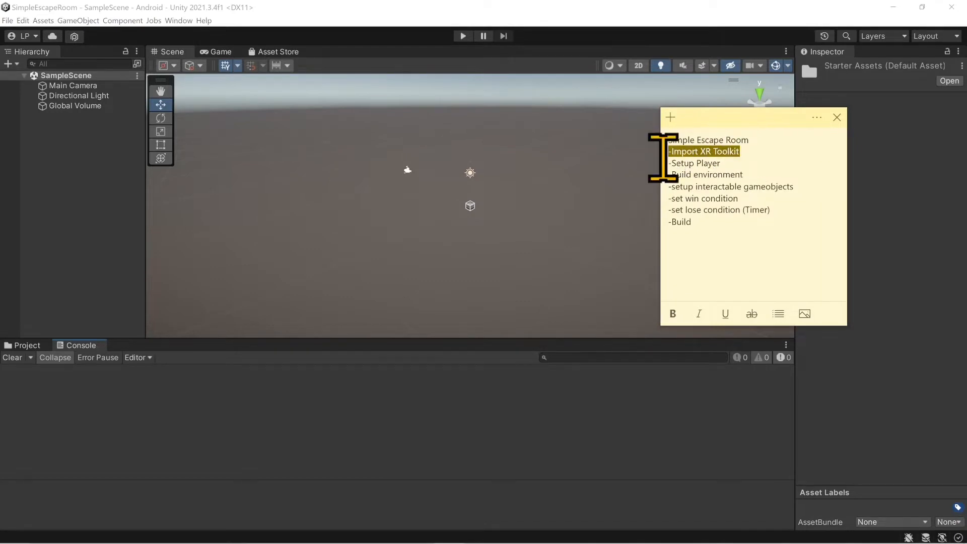
pyautogui.click(752, 314)
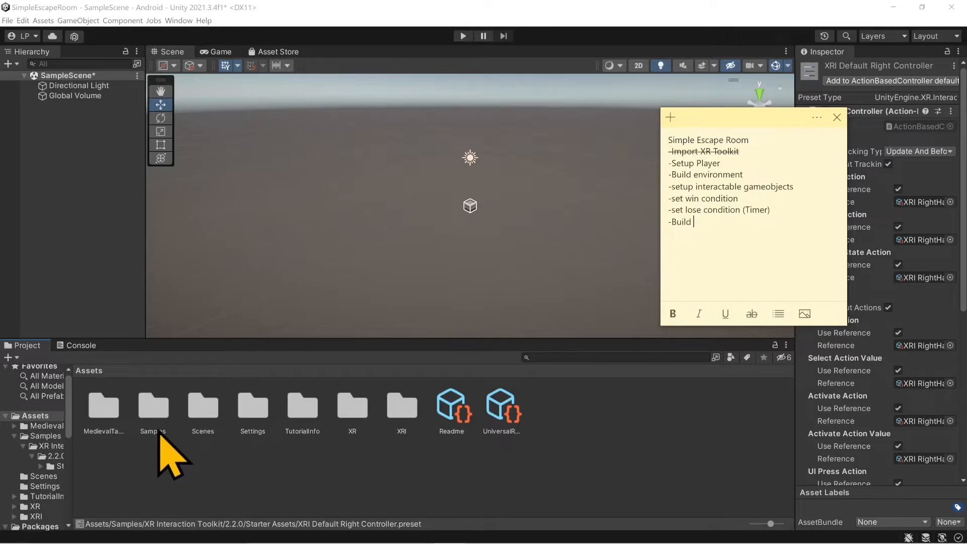
# Review the XR Interaction Toolkit's samples in the Package Manager, then close it
pyautogui.click(204, 20)
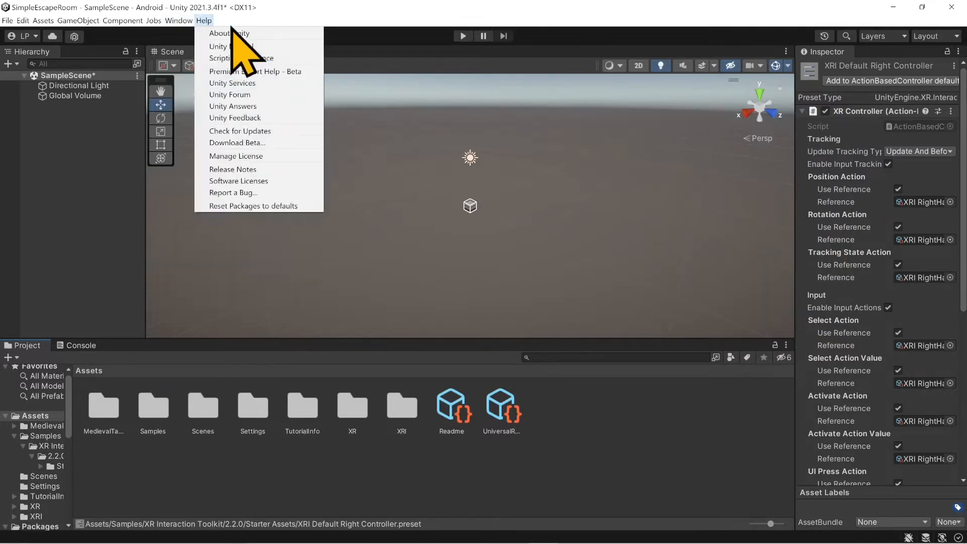
pyautogui.click(230, 134)
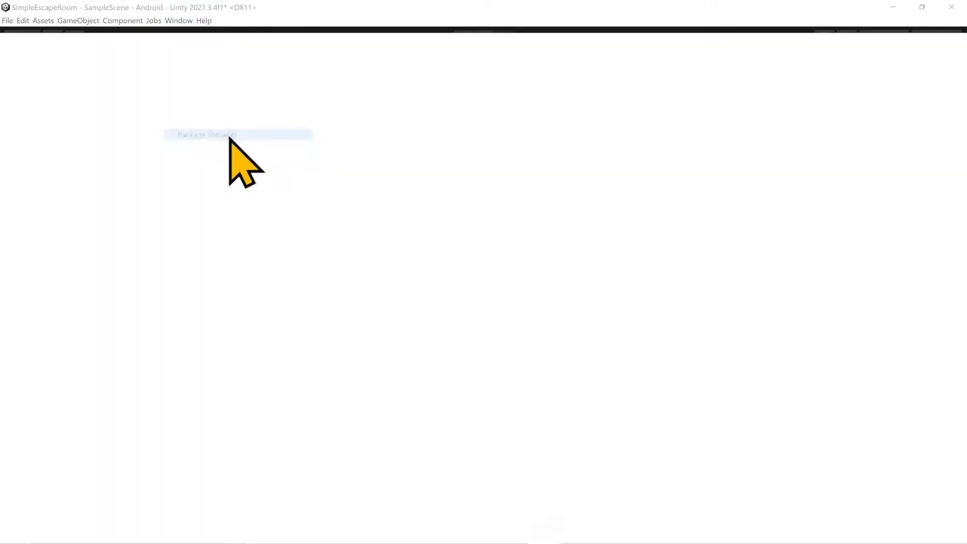
pyautogui.click(96, 519)
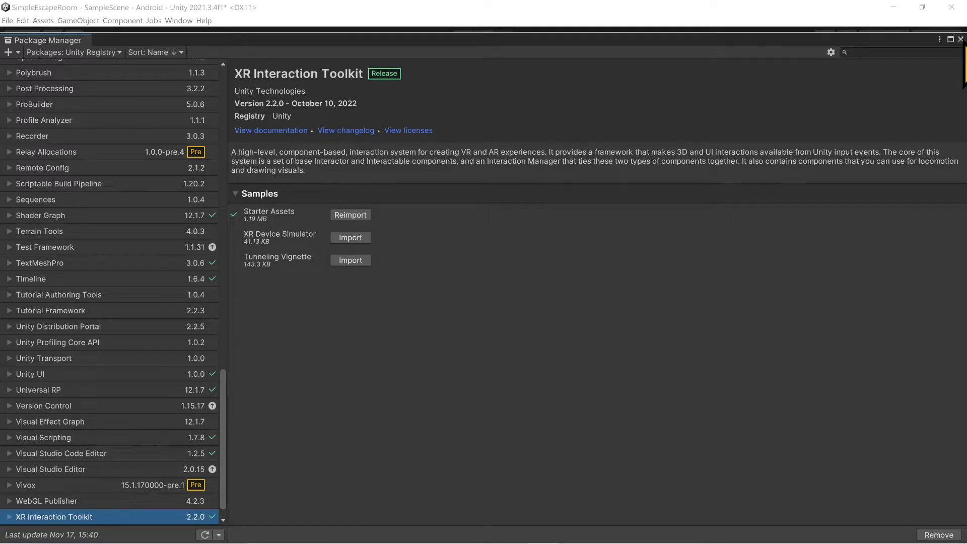
pyautogui.click(960, 39)
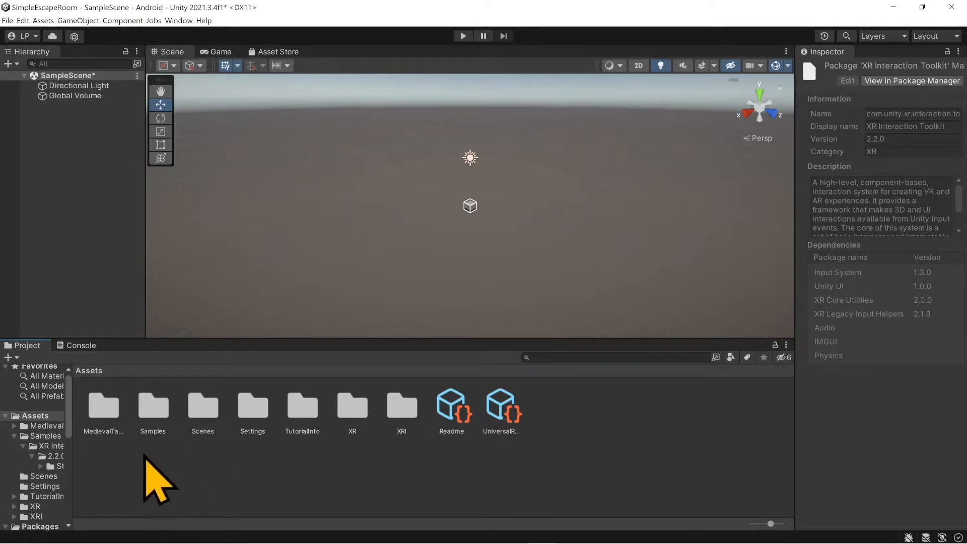
# Open the XRI Default Input Actions asset in the XR Interaction Toolkit 2.2.0 Starter Assets folder for viewing
pyautogui.doubleClick(152, 415)
pyautogui.doubleClick(118, 413)
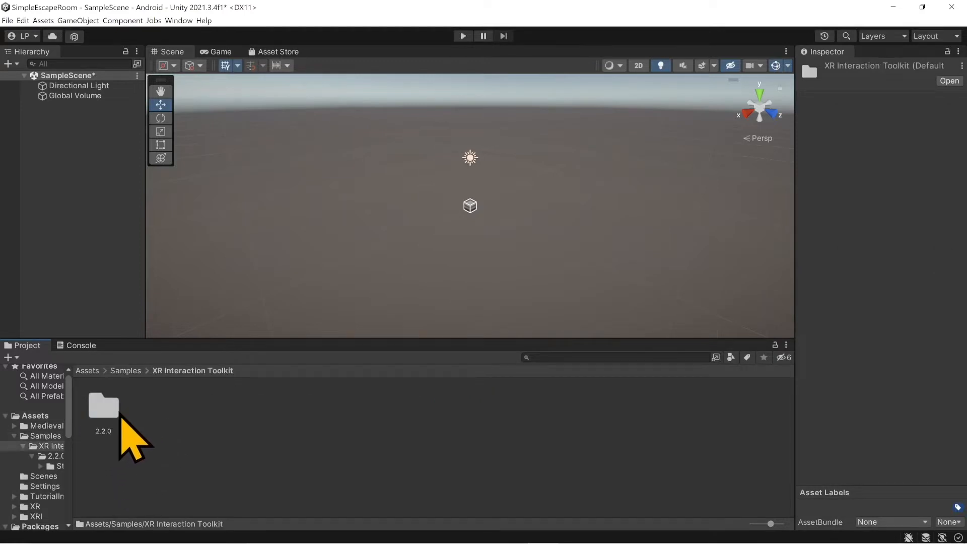
pyautogui.doubleClick(114, 418)
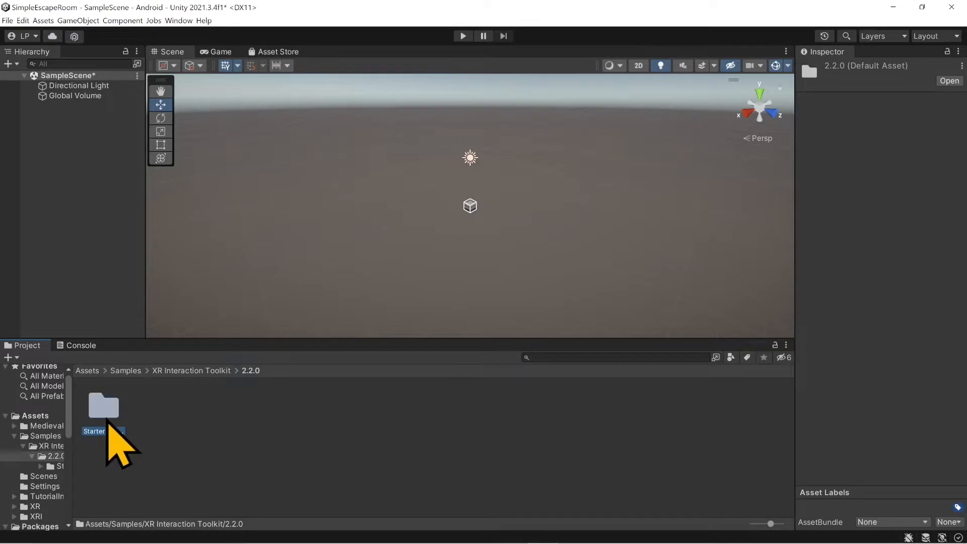
pyautogui.doubleClick(104, 413)
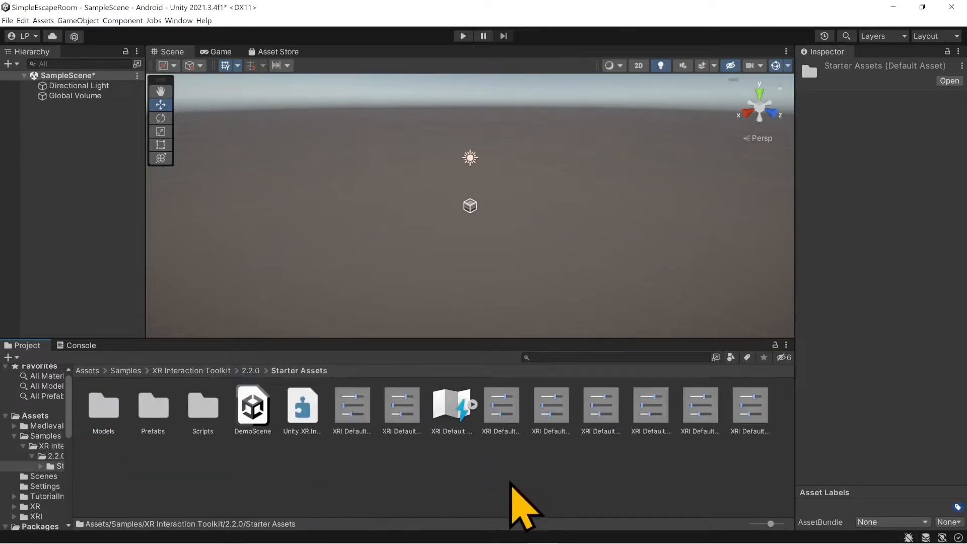
pyautogui.click(459, 422)
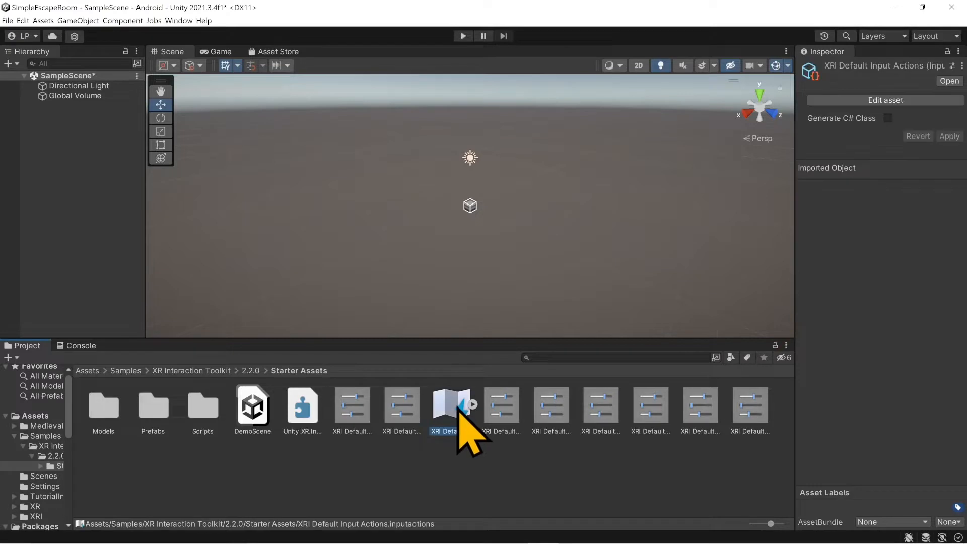
pyautogui.doubleClick(459, 410)
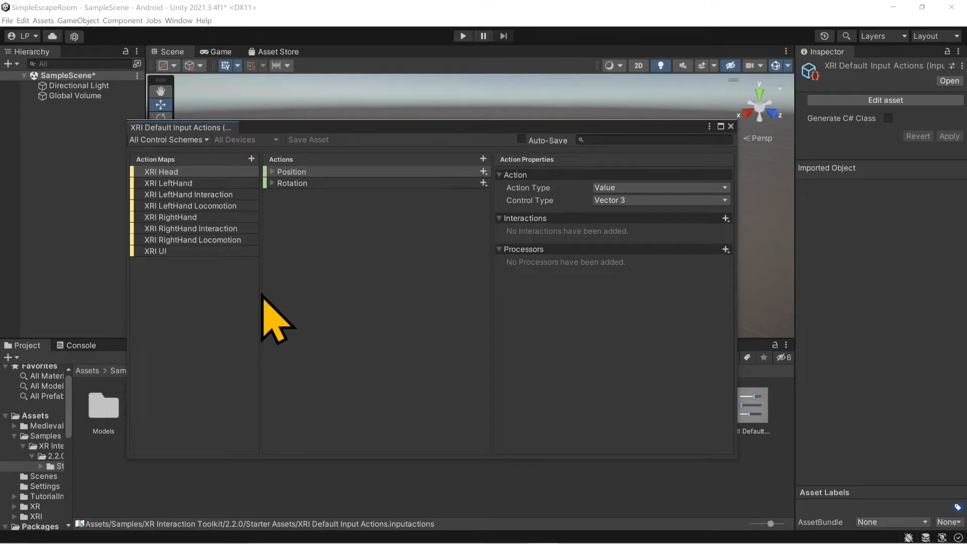
# Inspect the binding of the Select action in the XRI LeftHand Interaction map, then close the input actions editor
pyautogui.click(186, 185)
pyautogui.click(188, 196)
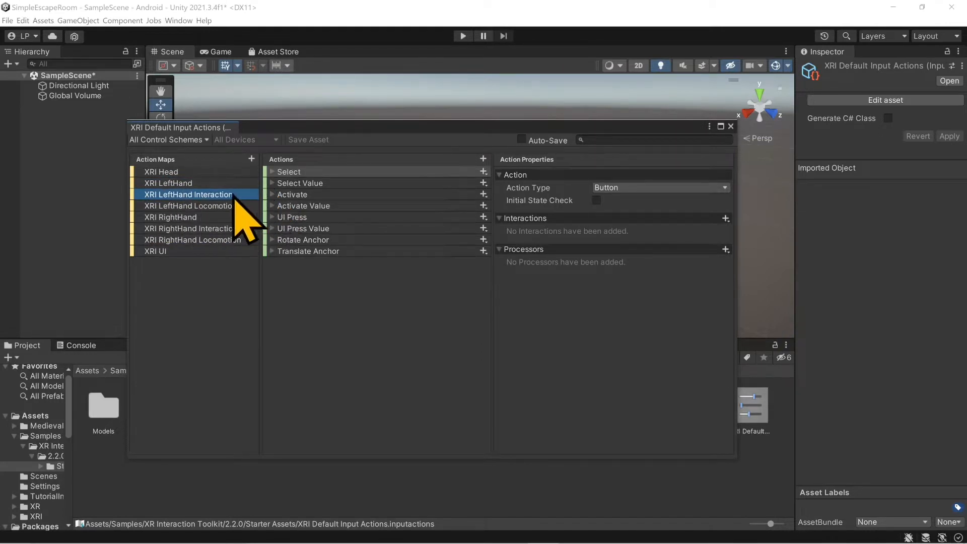
pyautogui.click(273, 177)
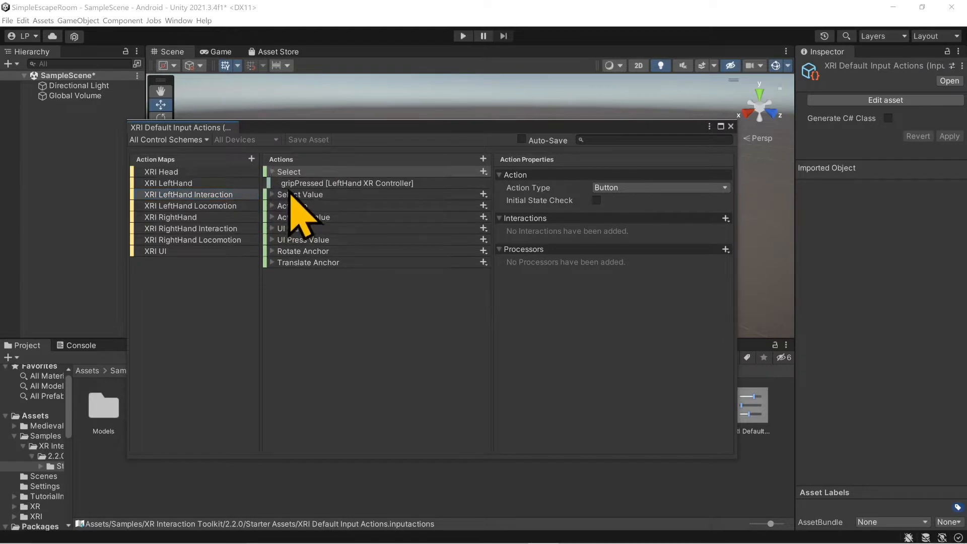
pyautogui.click(296, 185)
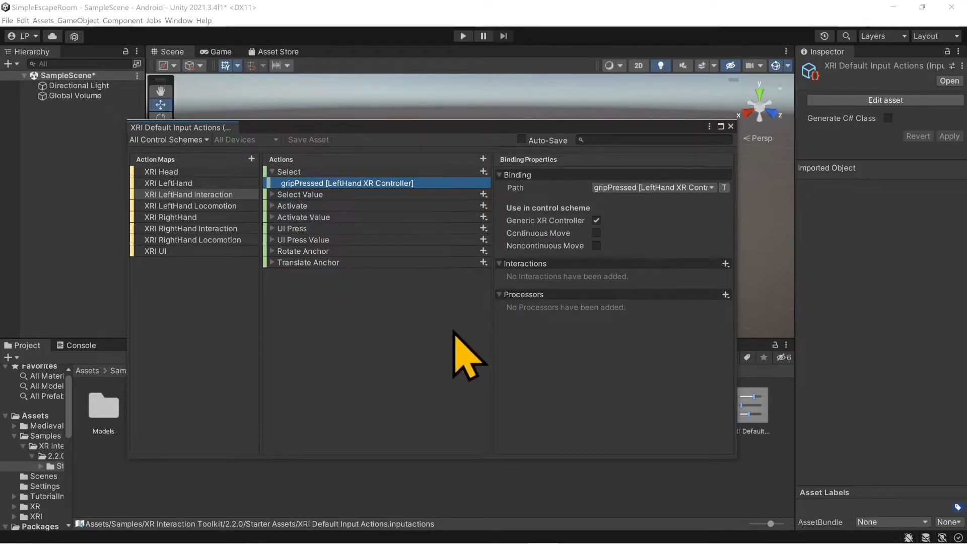
pyautogui.click(731, 127)
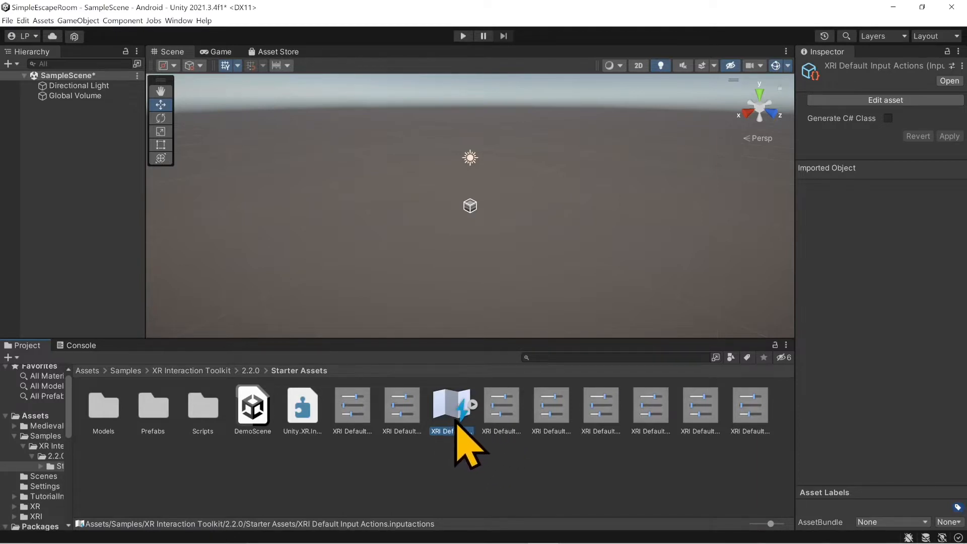
# Add the XRI Default Left Controller and XRI Default Right Controller presets to the ActionBasedController defaults
pyautogui.click(499, 412)
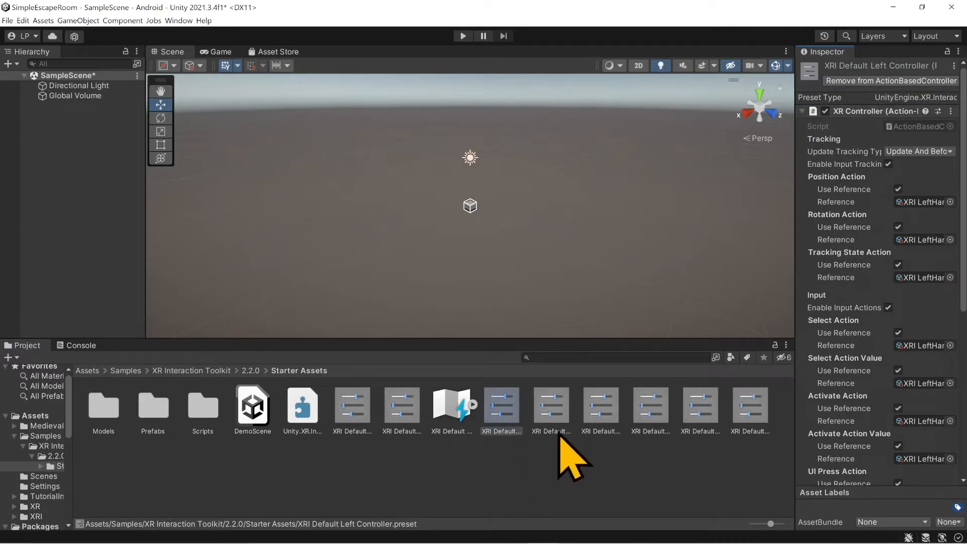
pyautogui.click(605, 410)
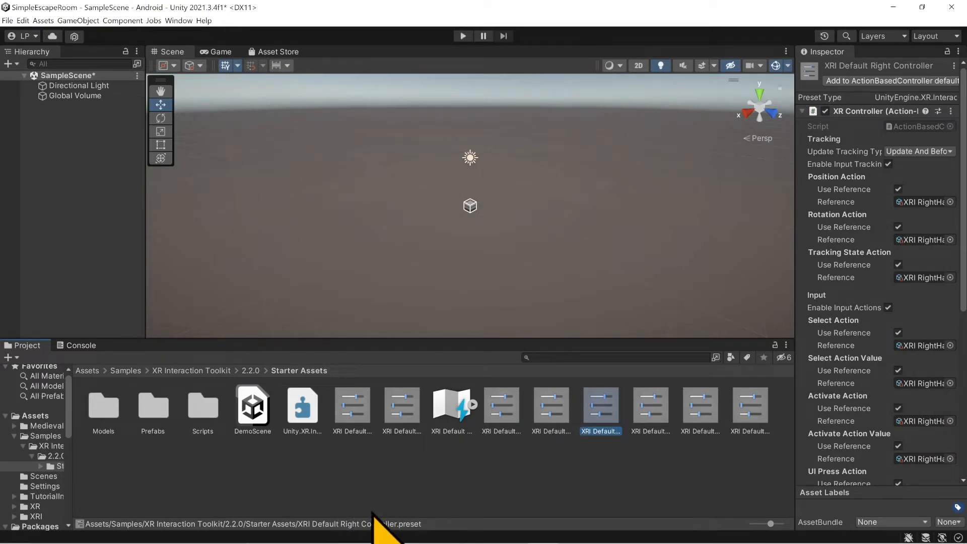
pyautogui.click(875, 81)
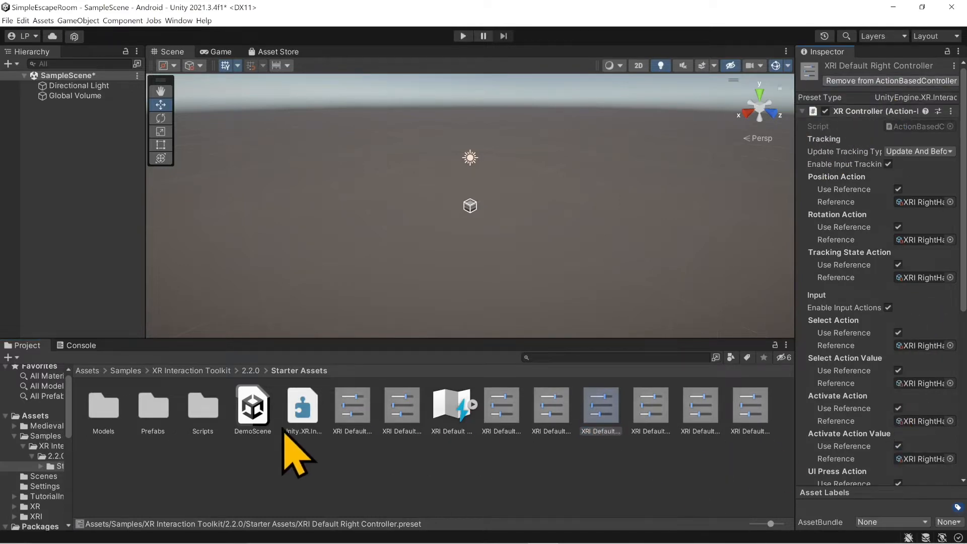
# Show the Starter Assets as a list with full file names and check the left and right controller presets
pyautogui.moveTo(771, 524); pyautogui.dragTo(752, 524)
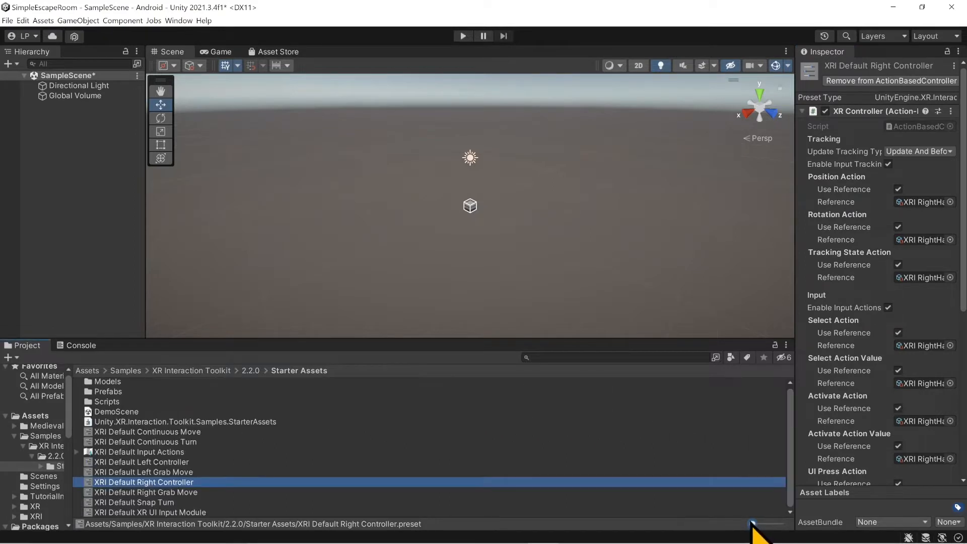
pyautogui.click(159, 462)
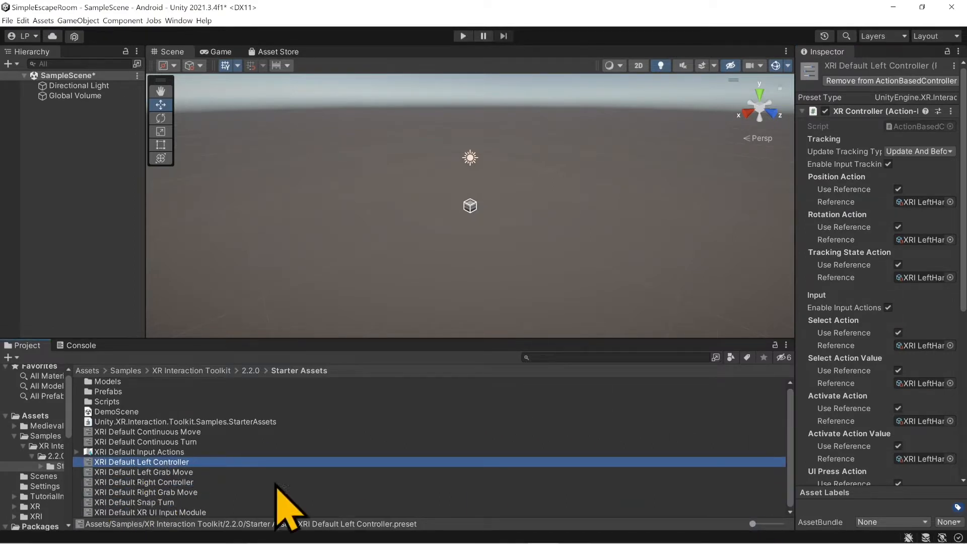
pyautogui.moveTo(753, 524); pyautogui.dragTo(781, 524)
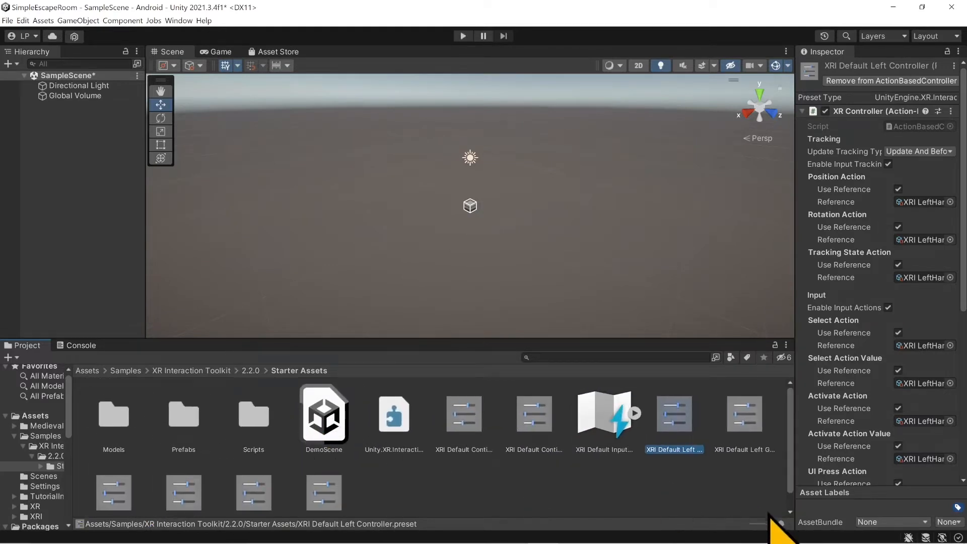
pyautogui.moveTo(780, 523); pyautogui.dragTo(769, 523)
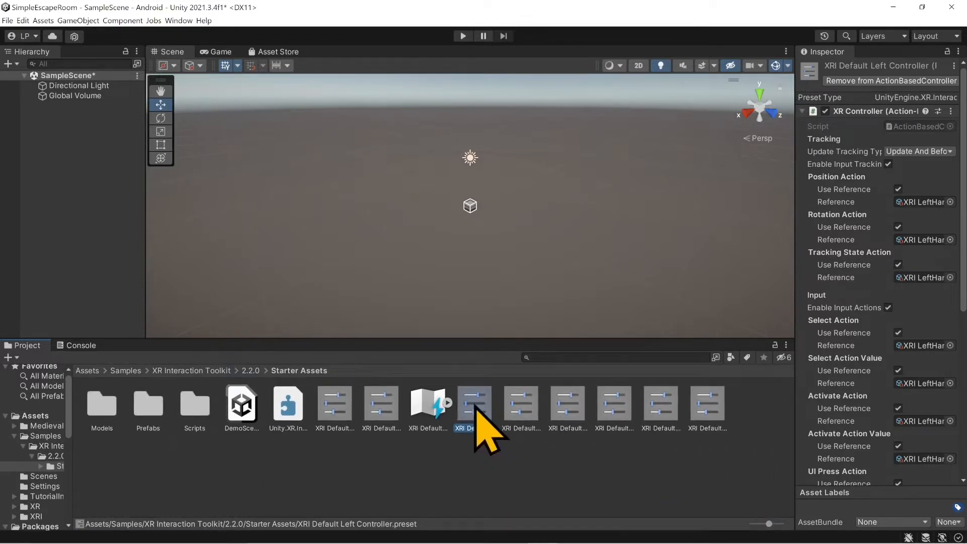
pyautogui.moveTo(769, 524); pyautogui.dragTo(753, 524)
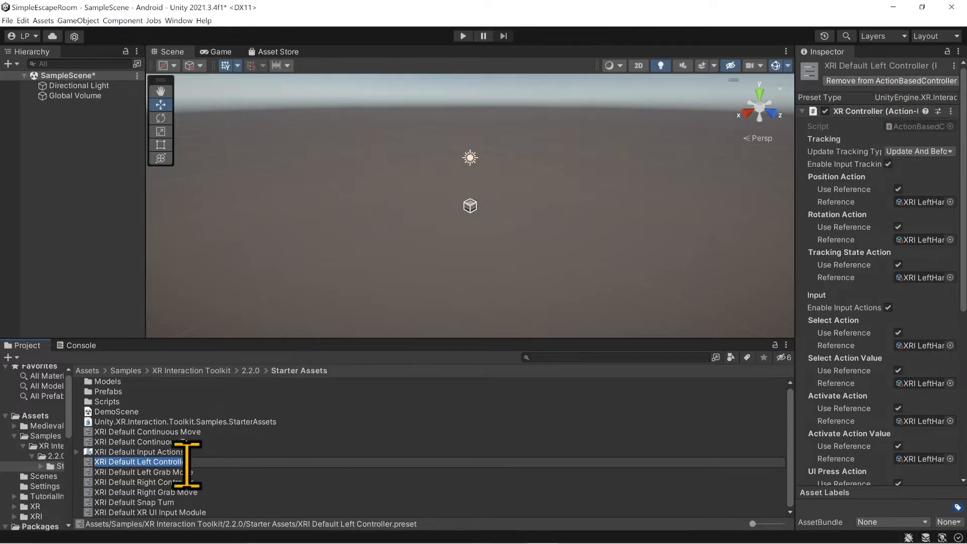
pyautogui.click(180, 486)
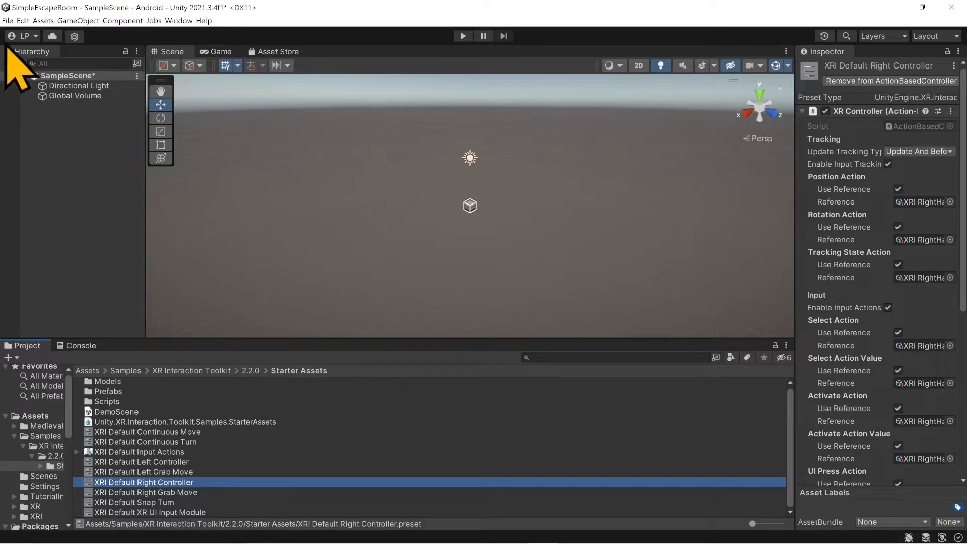
# In the project's Preset Manager, set the filter "Right" for XRI Default Right Controller and "Left" for XRI Default Left Controller, then close the settings
pyautogui.click(22, 21)
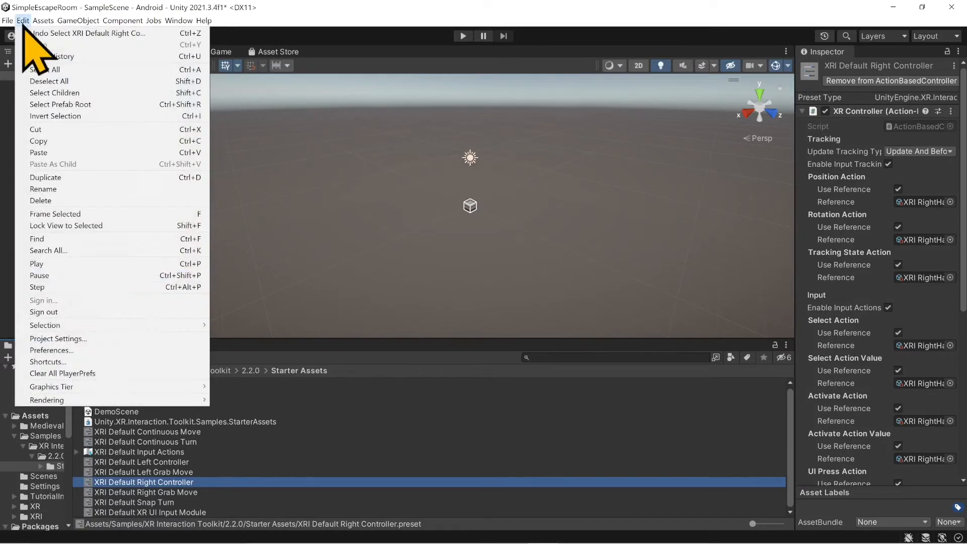
pyautogui.click(80, 338)
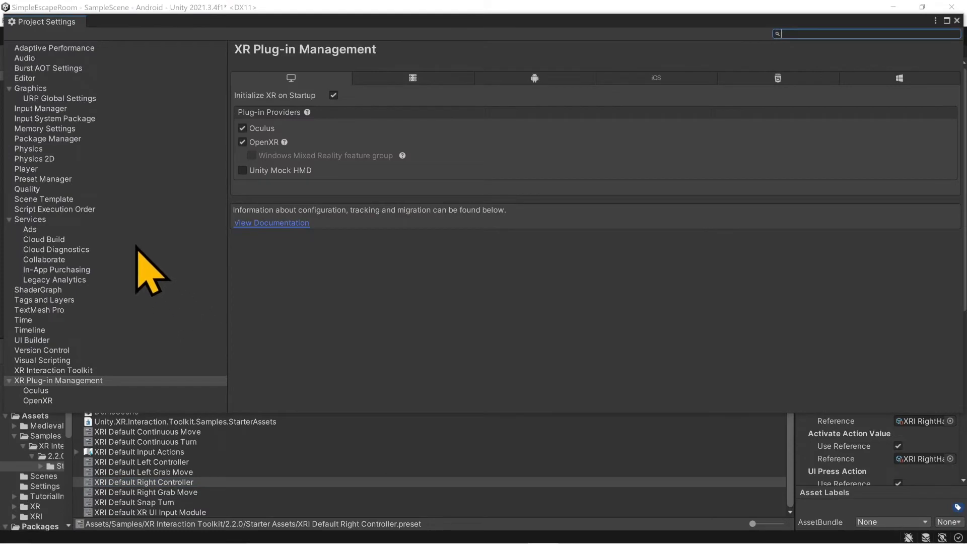
pyautogui.click(63, 111)
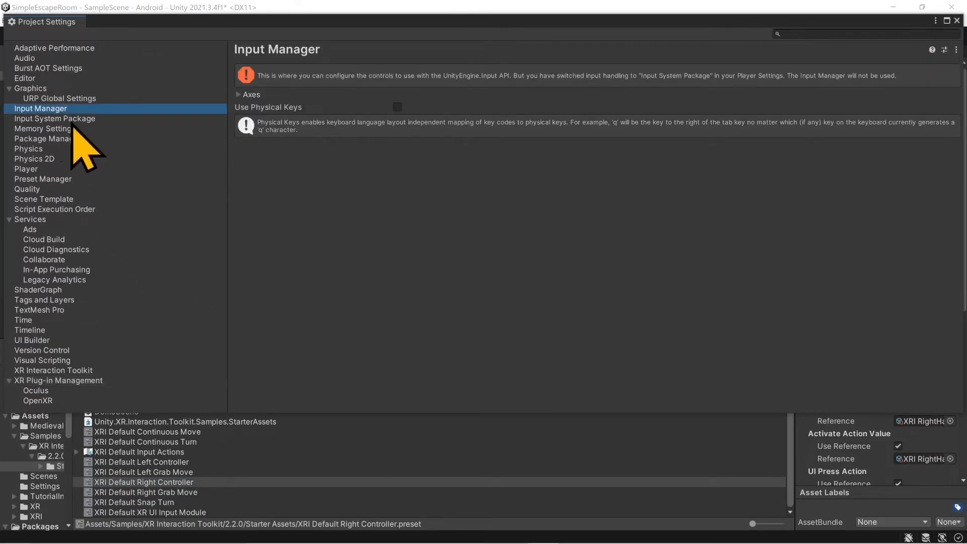
pyautogui.click(69, 181)
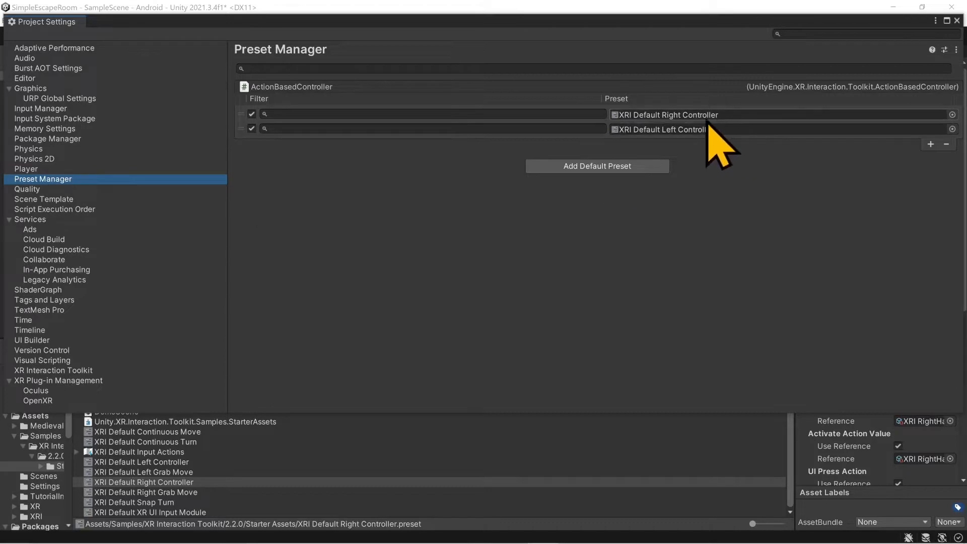
pyautogui.click(534, 114)
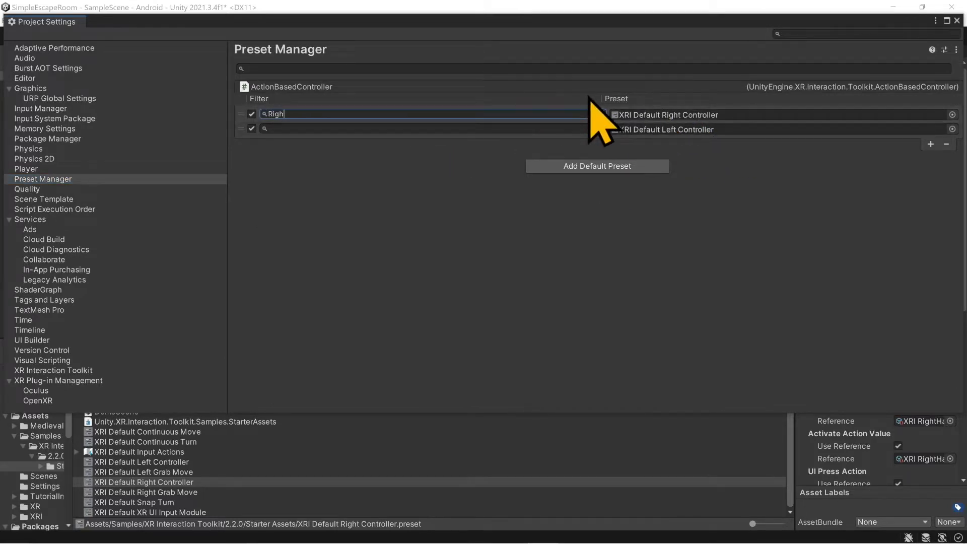
pyautogui.click(479, 128)
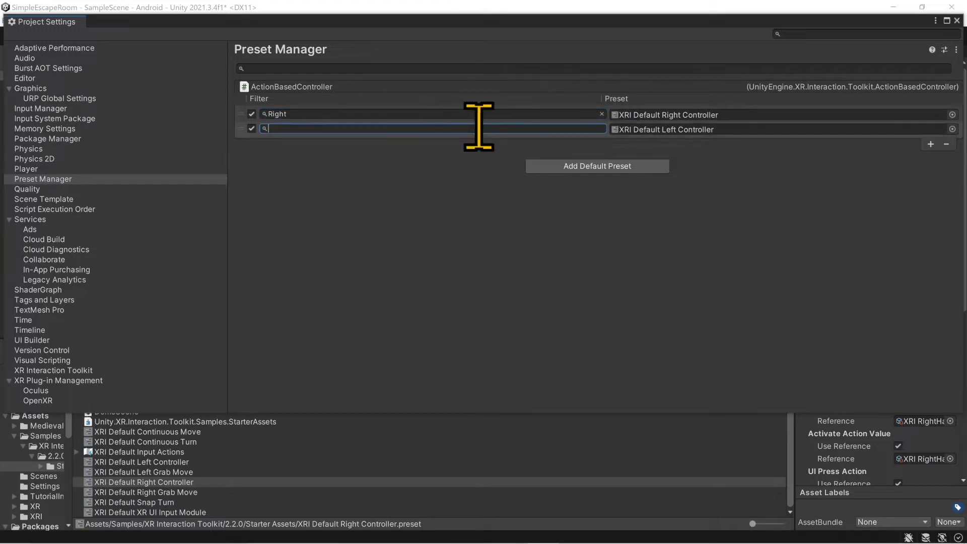
pyautogui.write('Left')
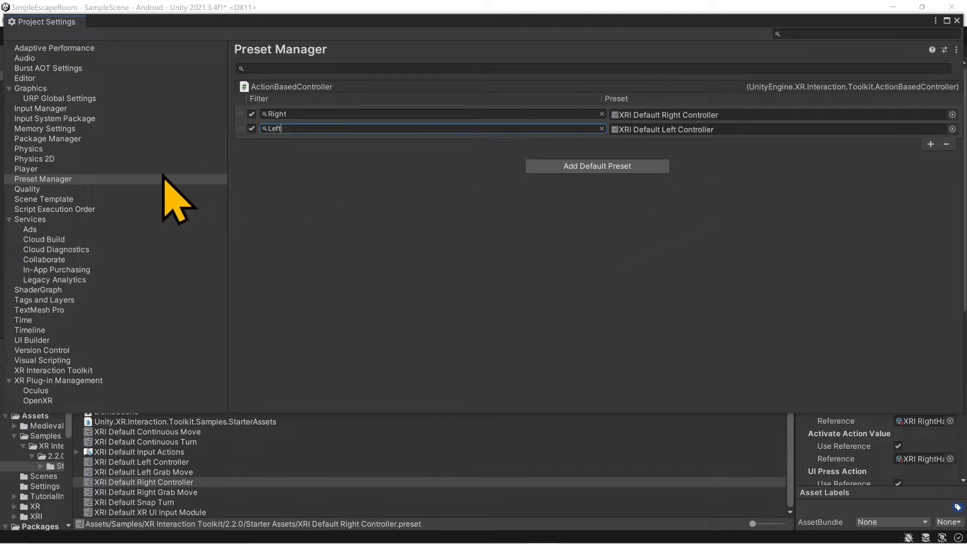
pyautogui.click(81, 180)
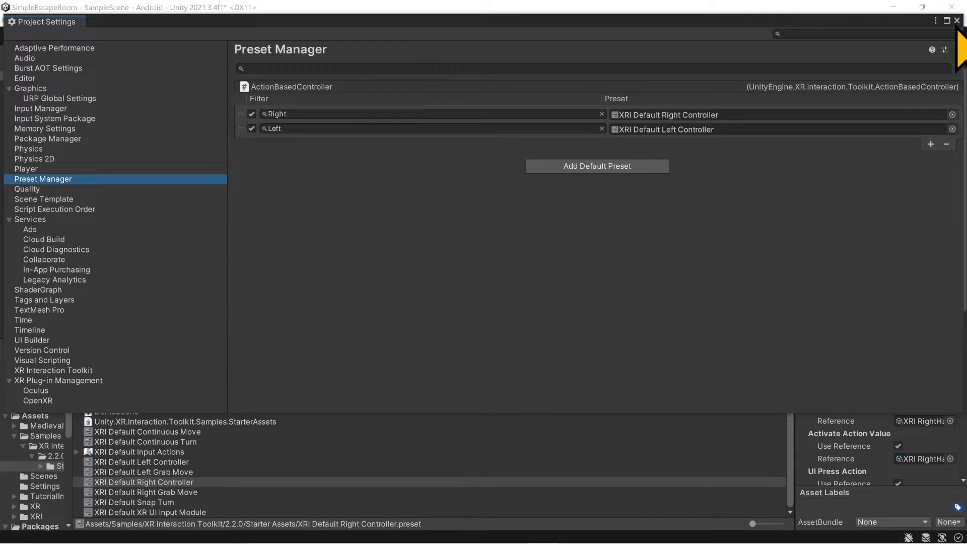
pyautogui.click(957, 21)
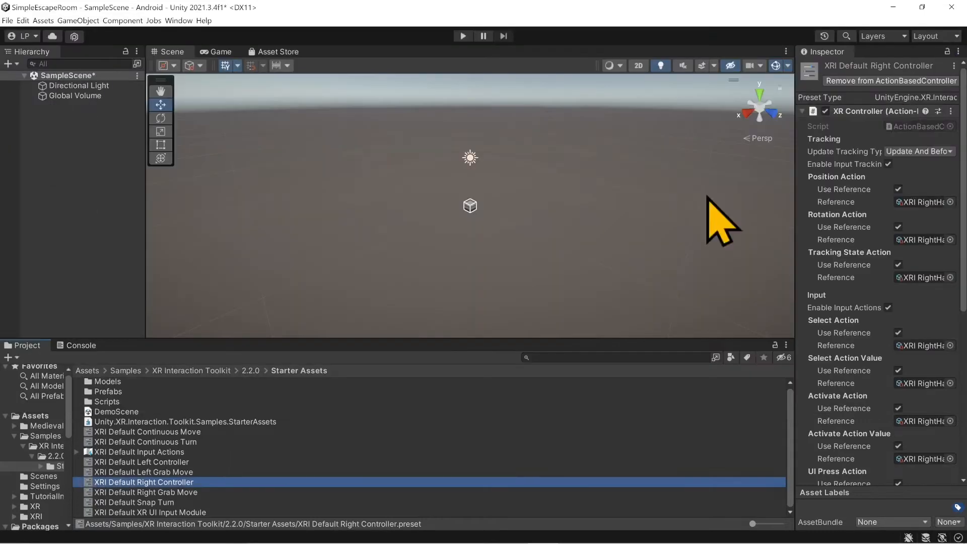
# Go back to the root Assets folder and add an XR Origin (VR) object to SampleScene
pyautogui.click(90, 372)
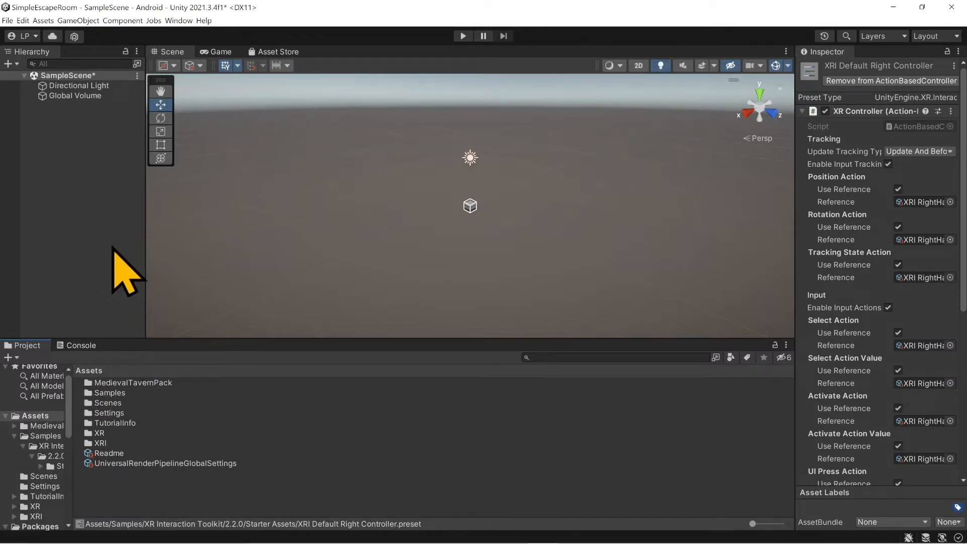
pyautogui.rightClick(57, 125)
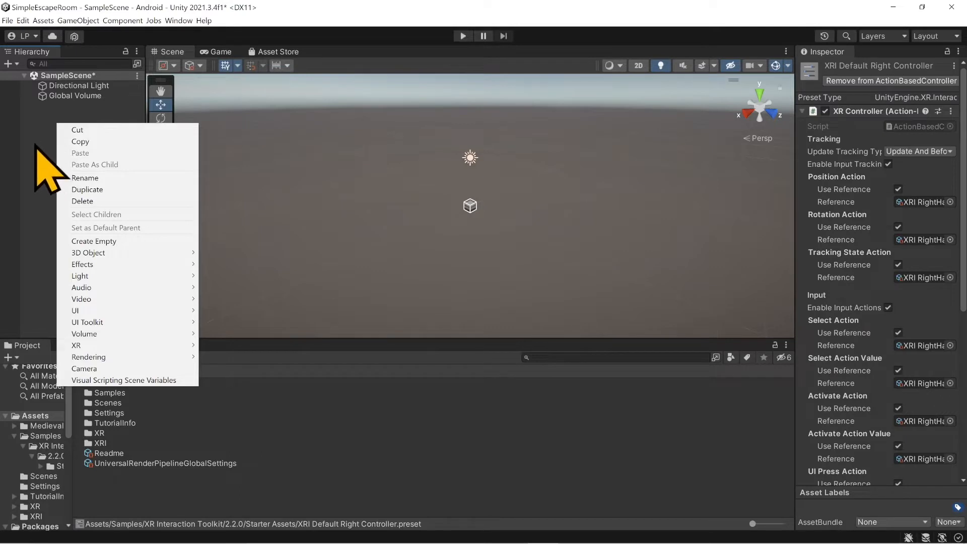
pyautogui.click(79, 23)
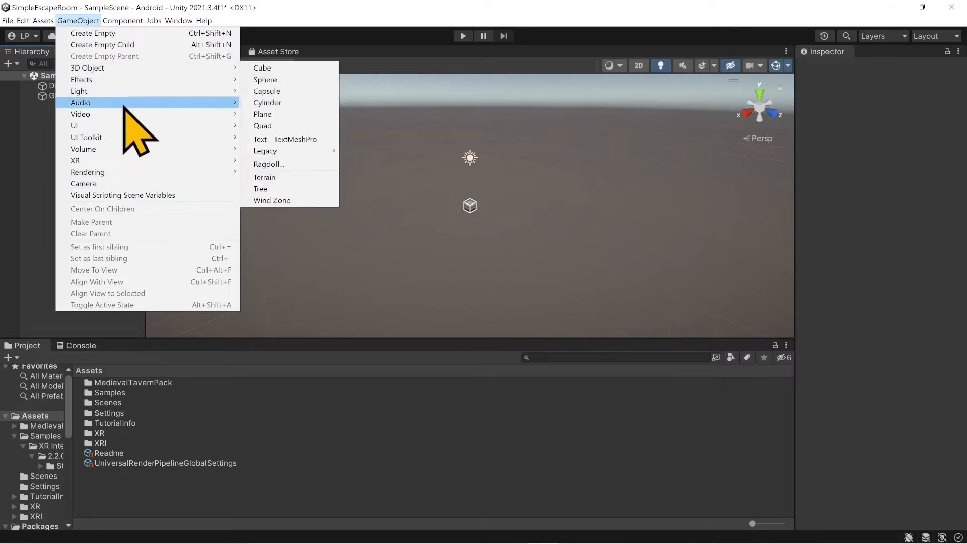
pyautogui.rightClick(35, 156)
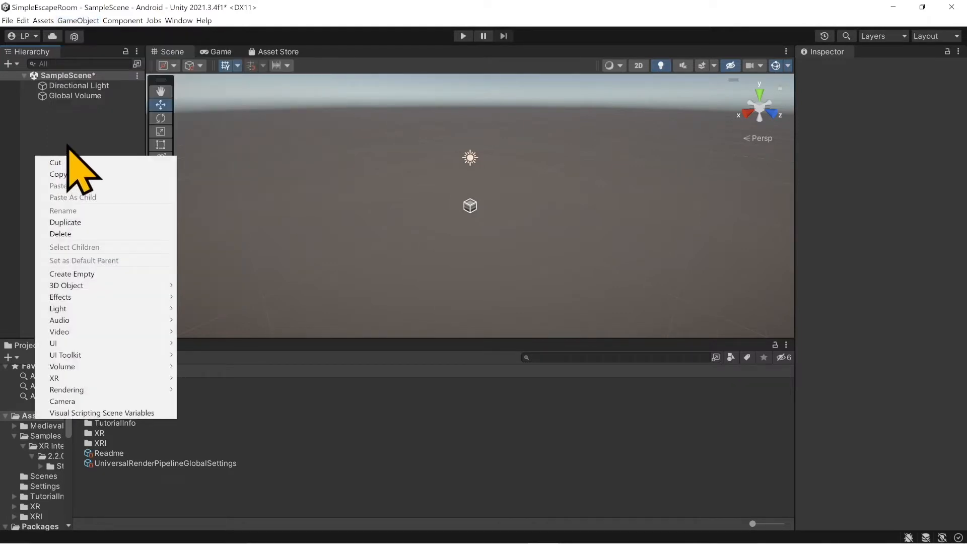
pyautogui.moveTo(126, 379)
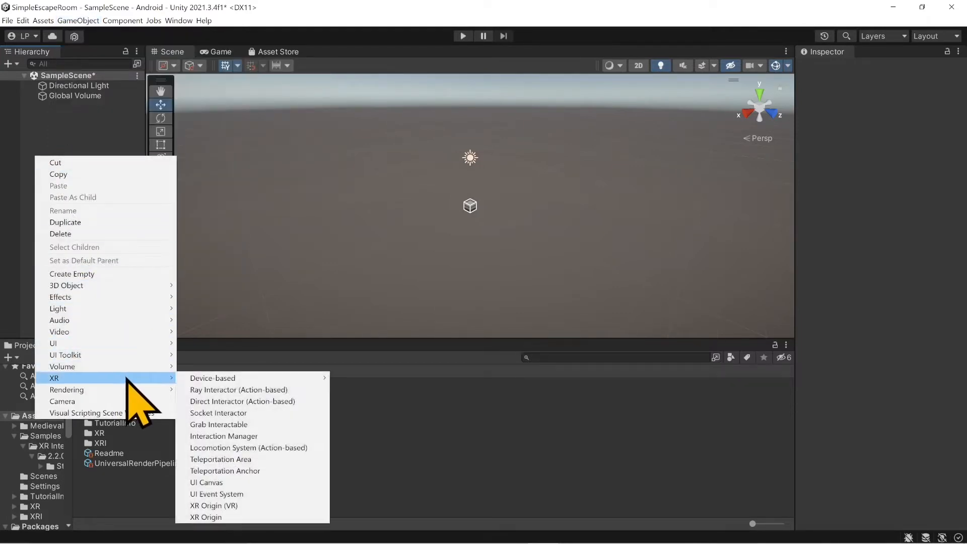
pyautogui.click(246, 506)
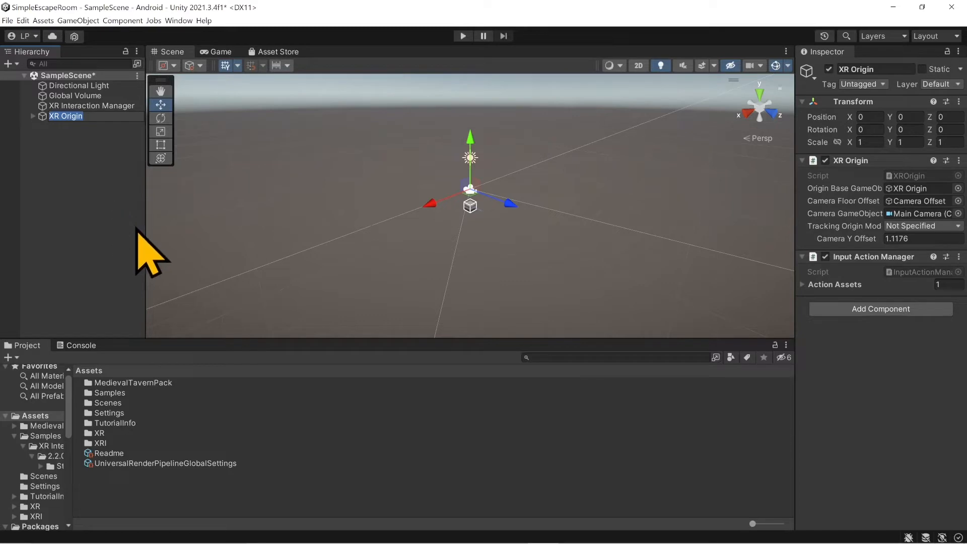
# Expand XR Origin and its Camera Offset, and examine the action references on the LeftHand and RightHand Controllers in a widened Inspector
pyautogui.click(79, 158)
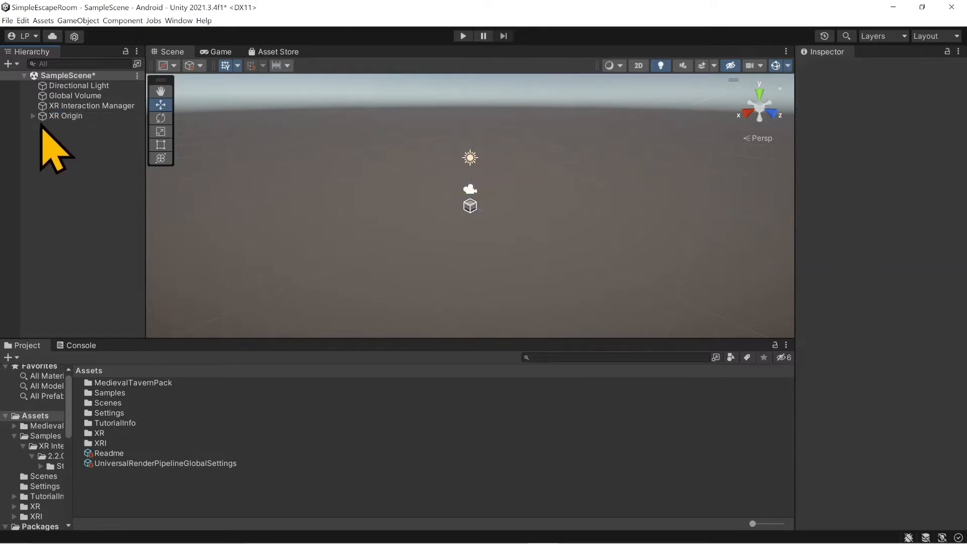
pyautogui.click(33, 116)
pyautogui.click(41, 126)
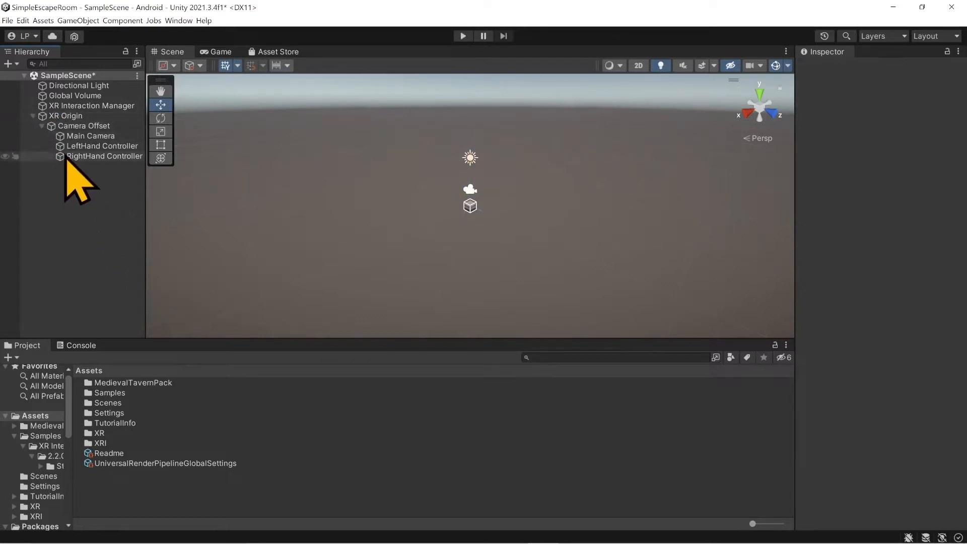
pyautogui.click(71, 146)
pyautogui.click(117, 157)
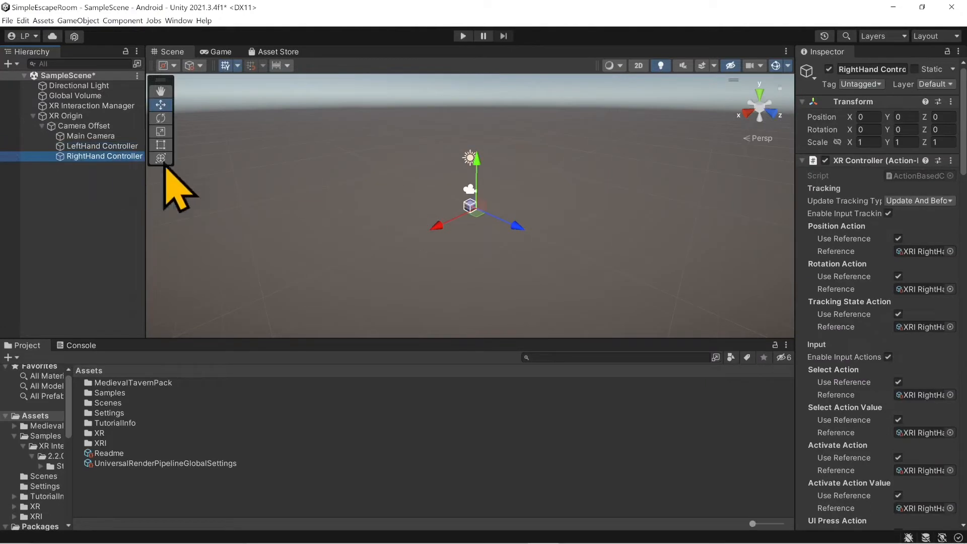
pyautogui.moveTo(789, 267); pyautogui.dragTo(750, 274)
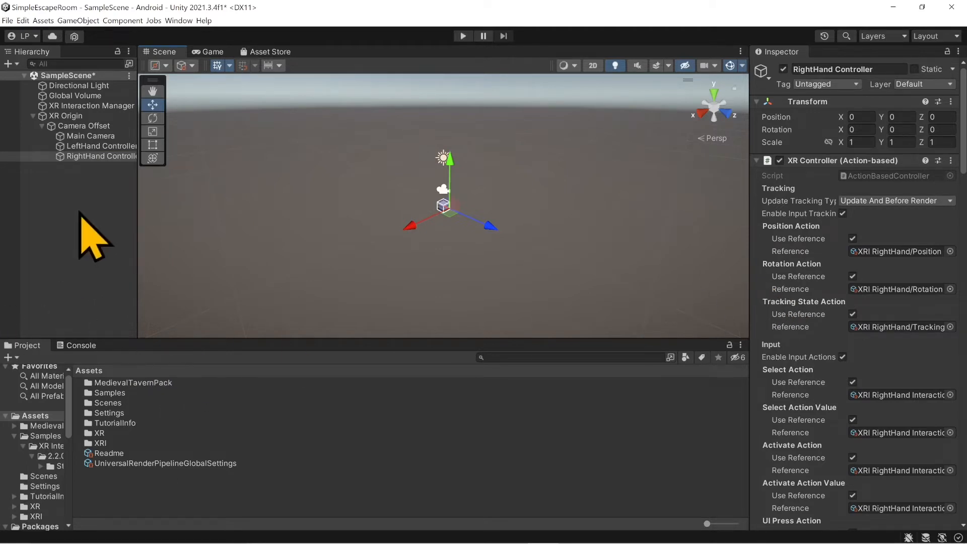
pyautogui.click(95, 146)
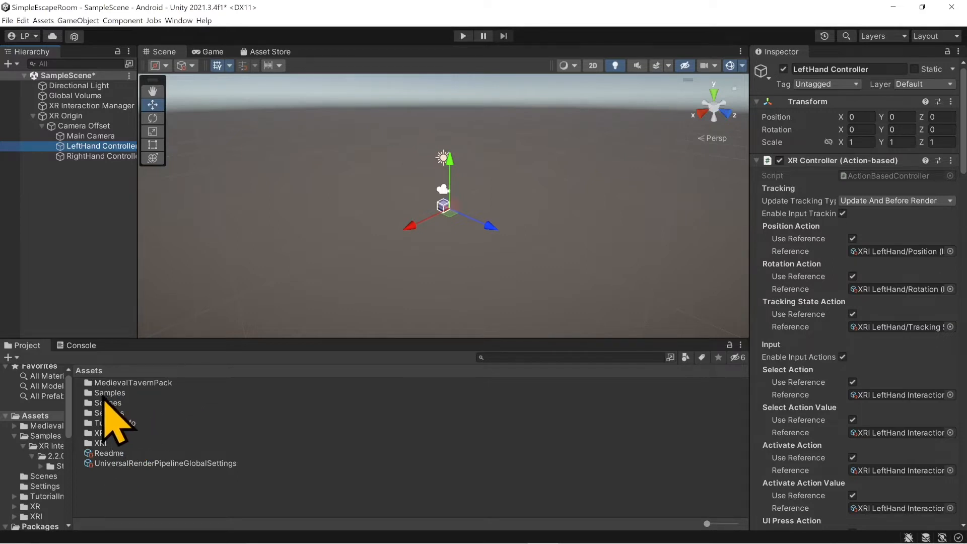
# Open the Starter Assets folder of XR Interaction Toolkit 2.2.0 inside the project's Samples folder
pyautogui.doubleClick(103, 394)
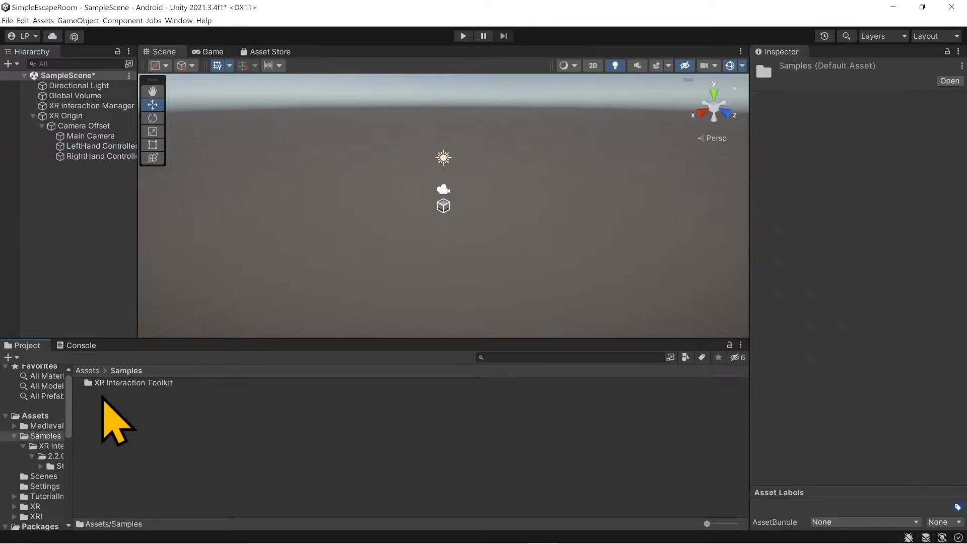
pyautogui.doubleClick(99, 384)
pyautogui.doubleClick(96, 386)
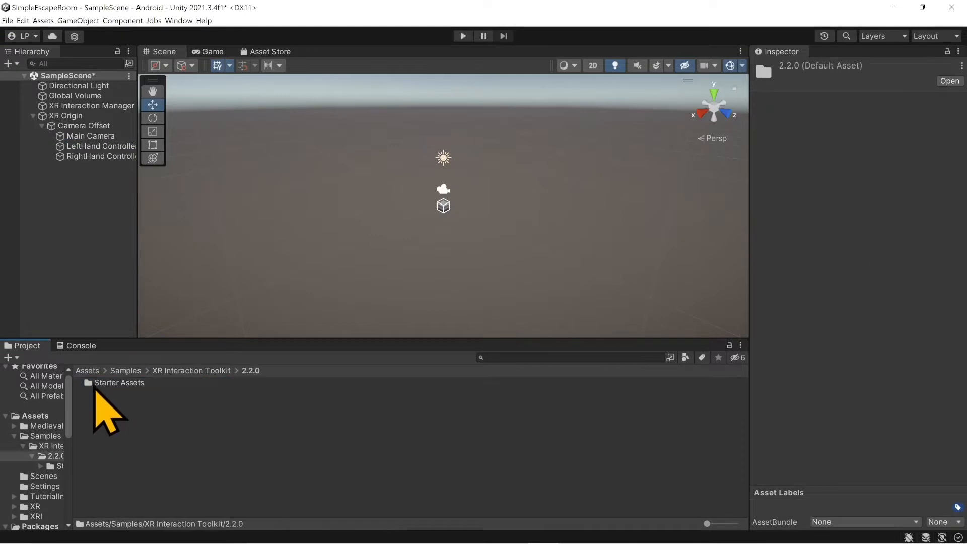
pyautogui.doubleClick(97, 386)
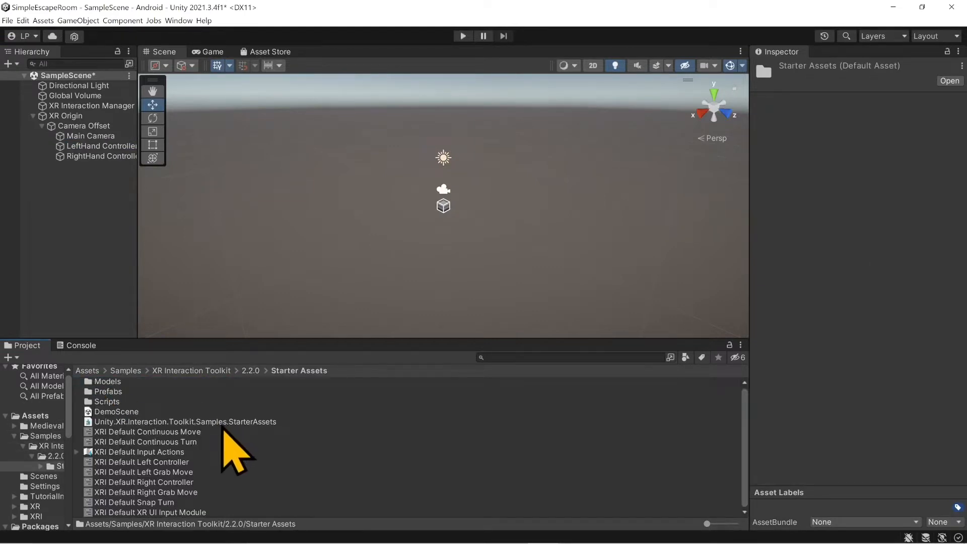
# Apply the XRI Default Left Controller preset to LeftHand Controller's XR Controller component, try the XRI Default Right Controller preset, and reapply the left one
pyautogui.click(109, 148)
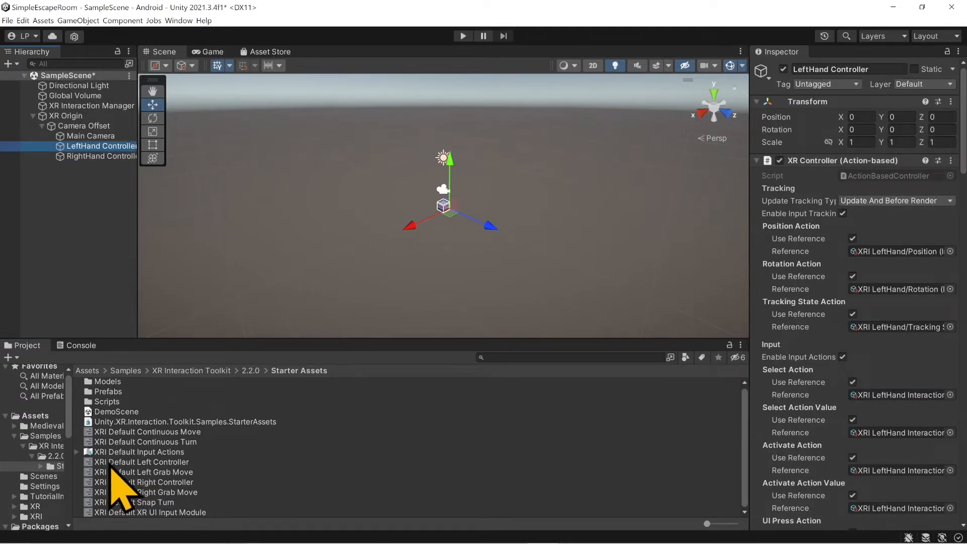
pyautogui.moveTo(112, 465); pyautogui.dragTo(867, 165)
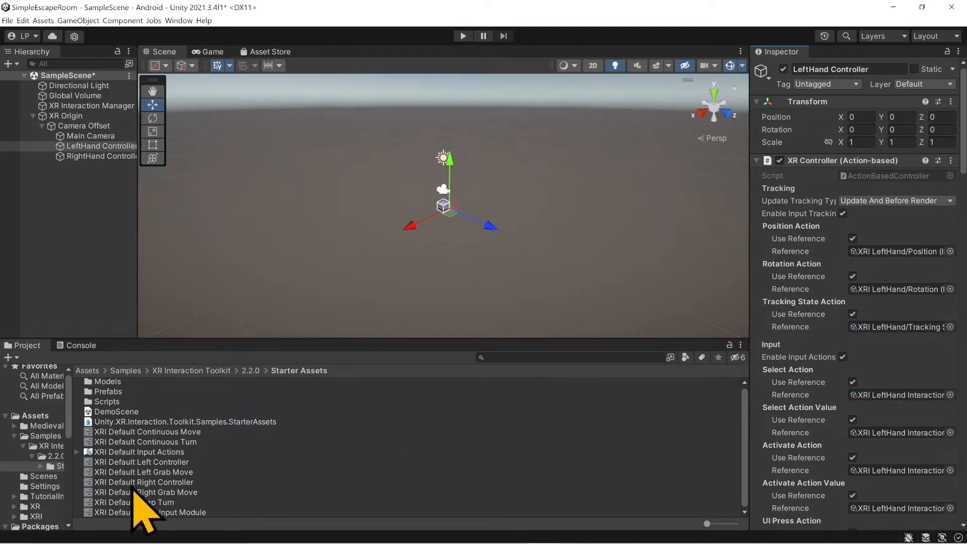
pyautogui.moveTo(135, 483); pyautogui.dragTo(829, 174)
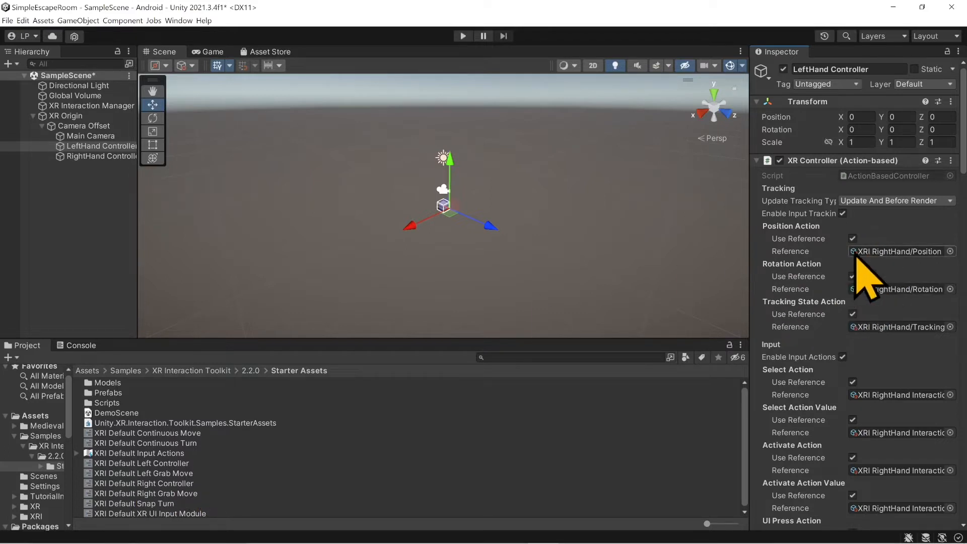
pyautogui.moveTo(151, 463); pyautogui.dragTo(836, 167)
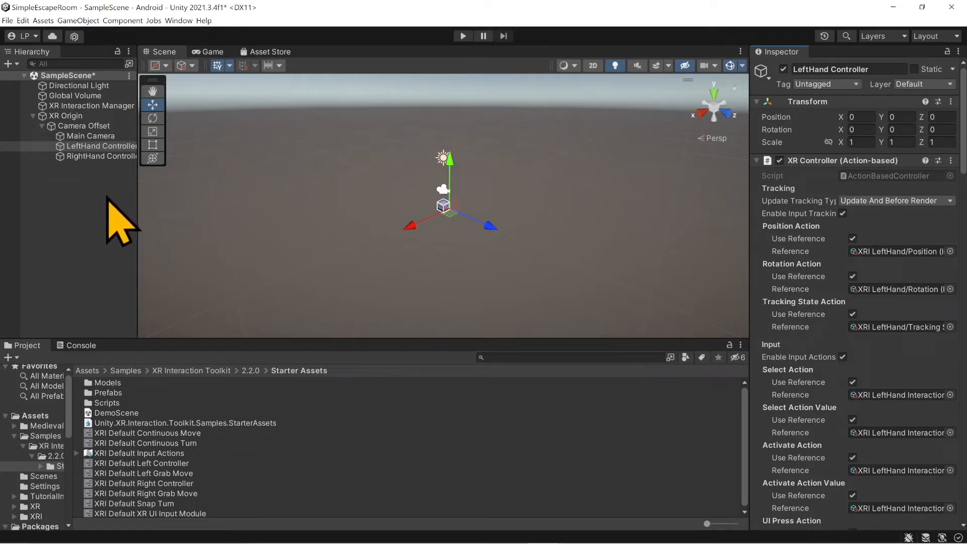
# Set XR Origin's Tracking Origin Mode to Floor, trying Device along the way
pyautogui.click(80, 117)
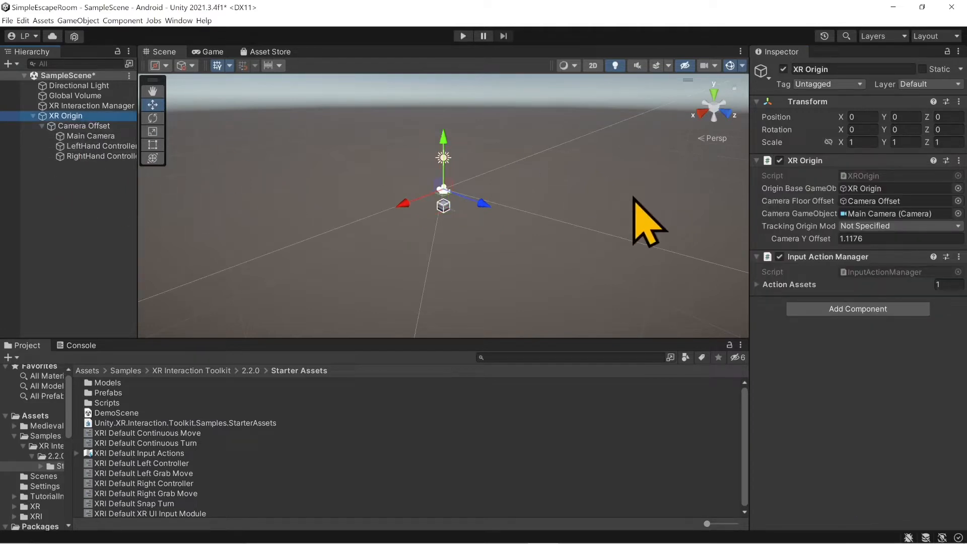
pyautogui.click(893, 226)
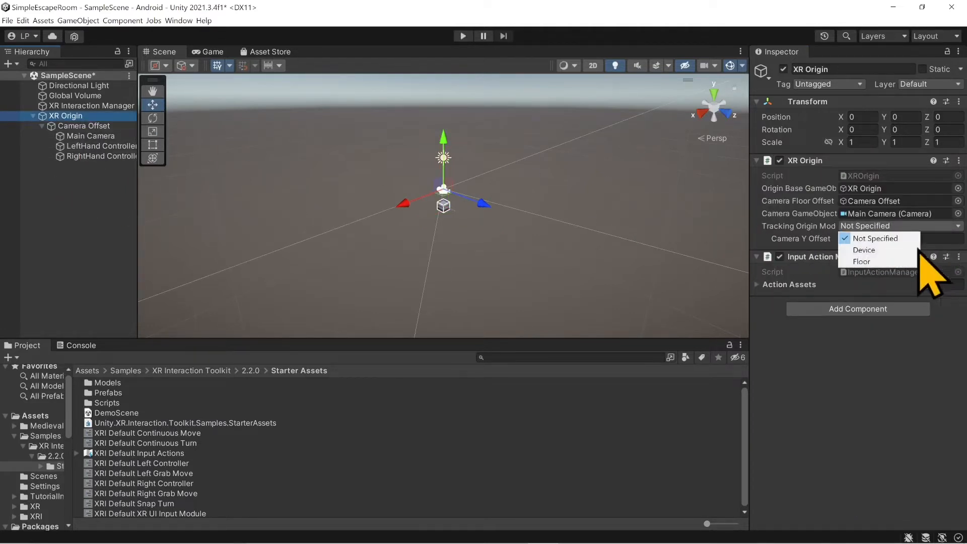
pyautogui.click(907, 262)
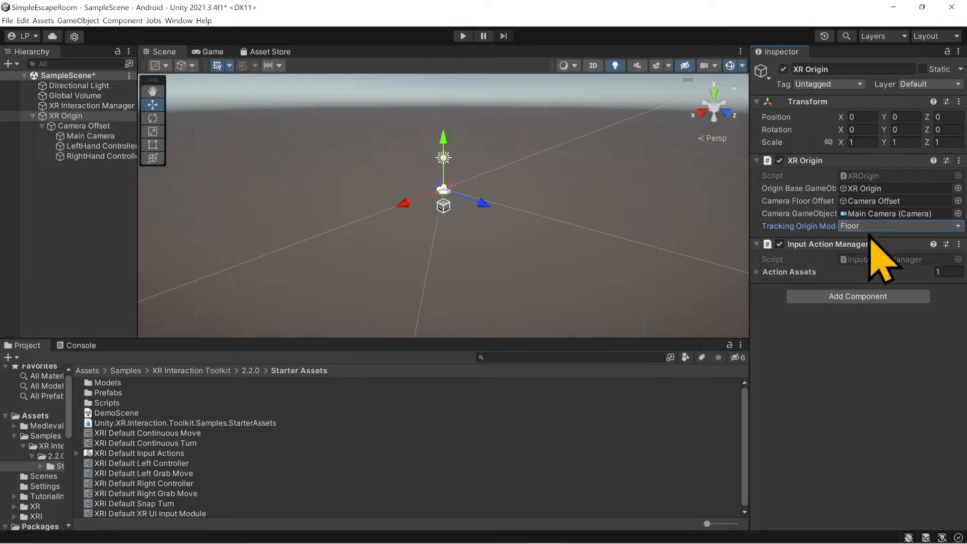
pyautogui.click(942, 227)
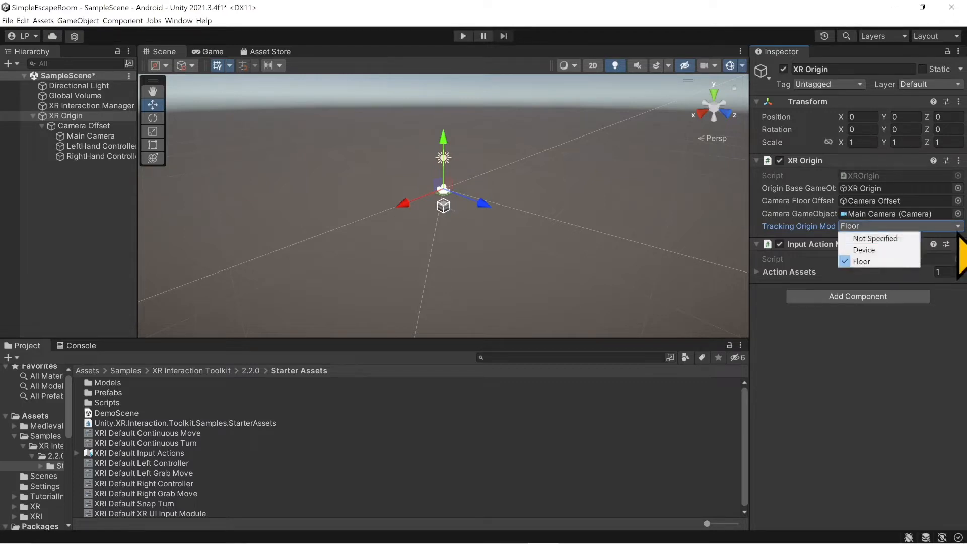
pyautogui.click(894, 250)
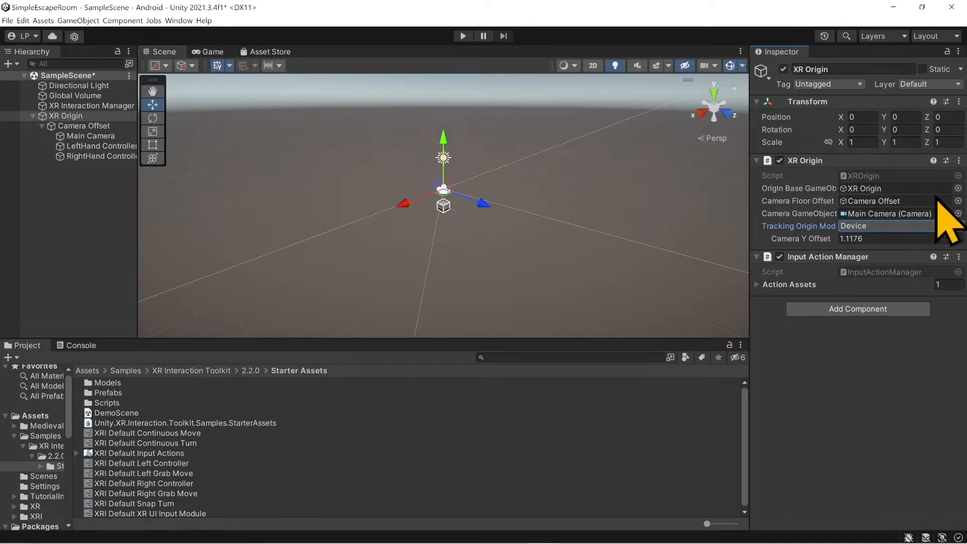
pyautogui.click(943, 227)
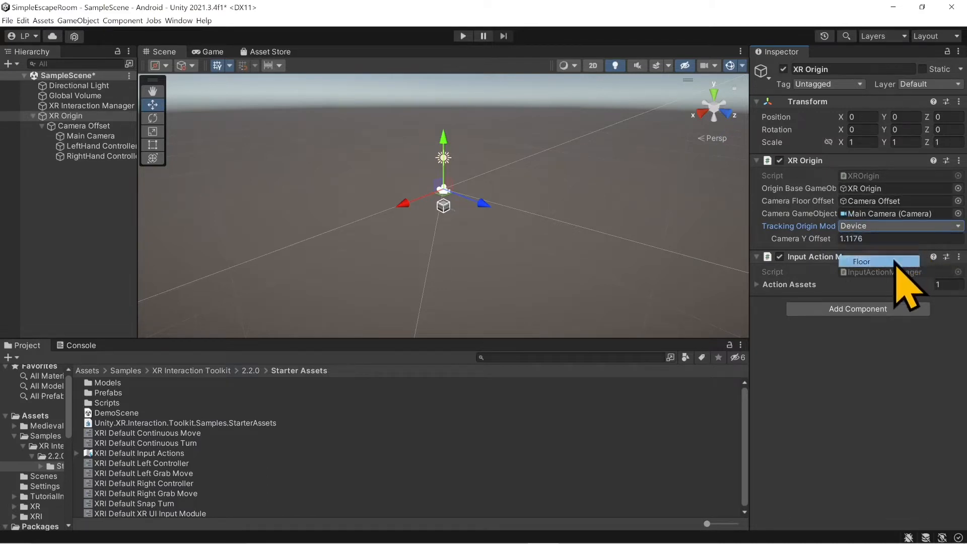
pyautogui.click(892, 262)
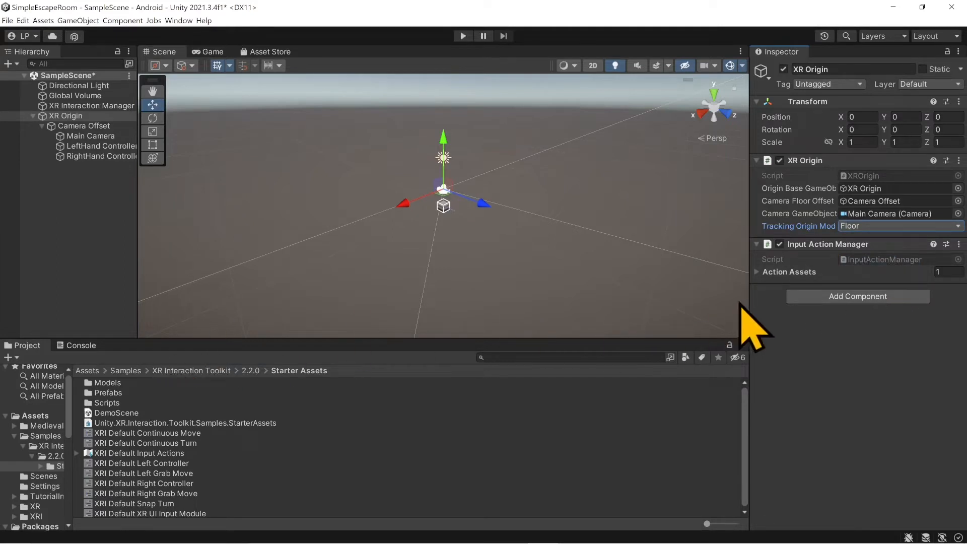
# Check the Action Assets in XR Origin's Input Action Manager and search the available components for "input" without adding one
pyautogui.click(758, 273)
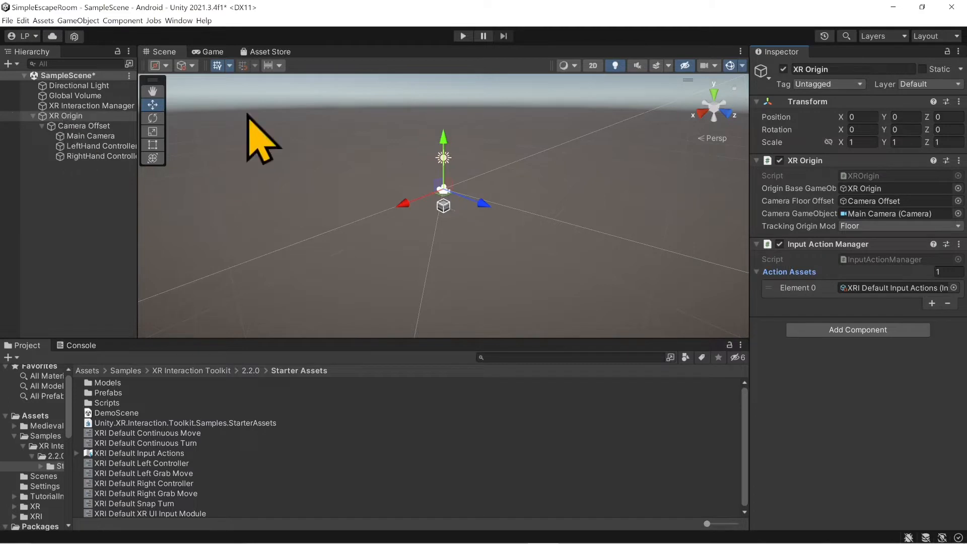
pyautogui.click(830, 330)
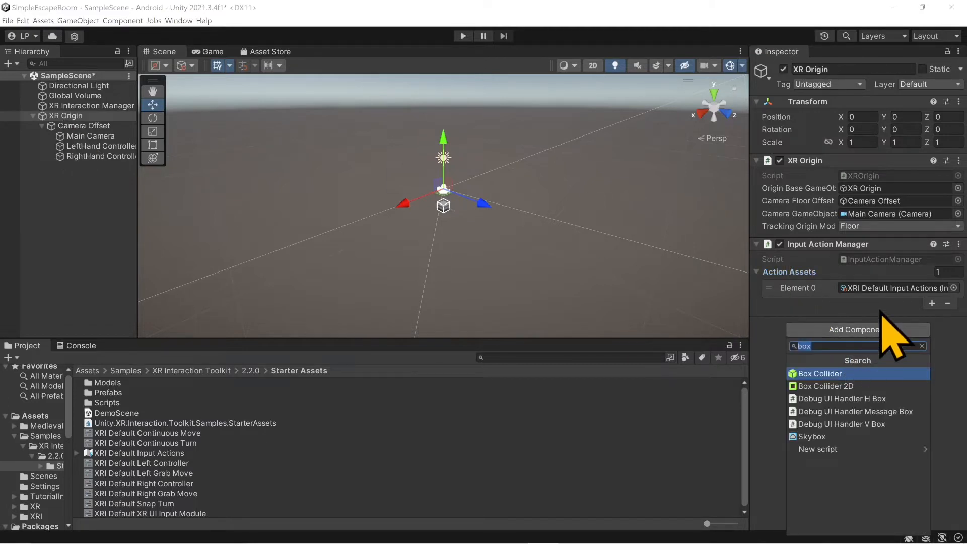
pyautogui.write('input')
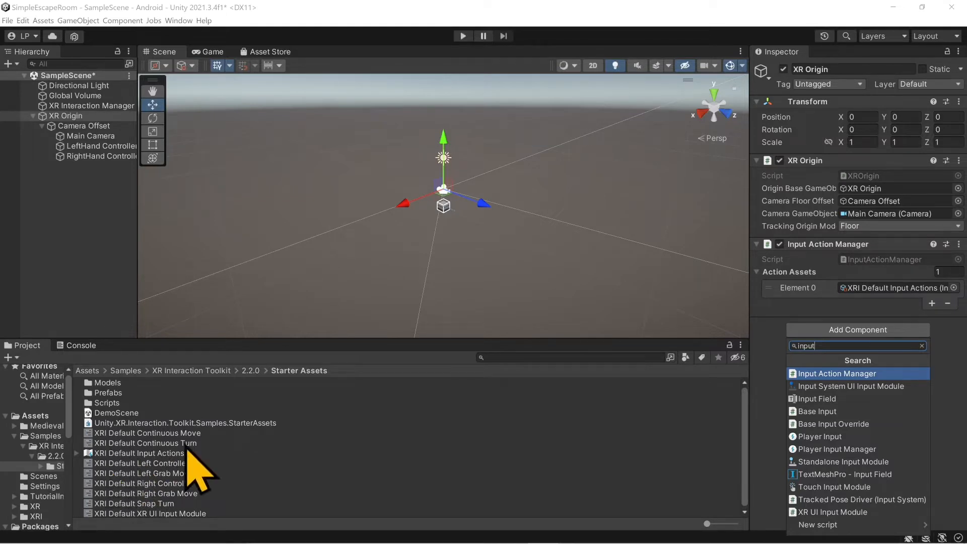
pyautogui.click(763, 352)
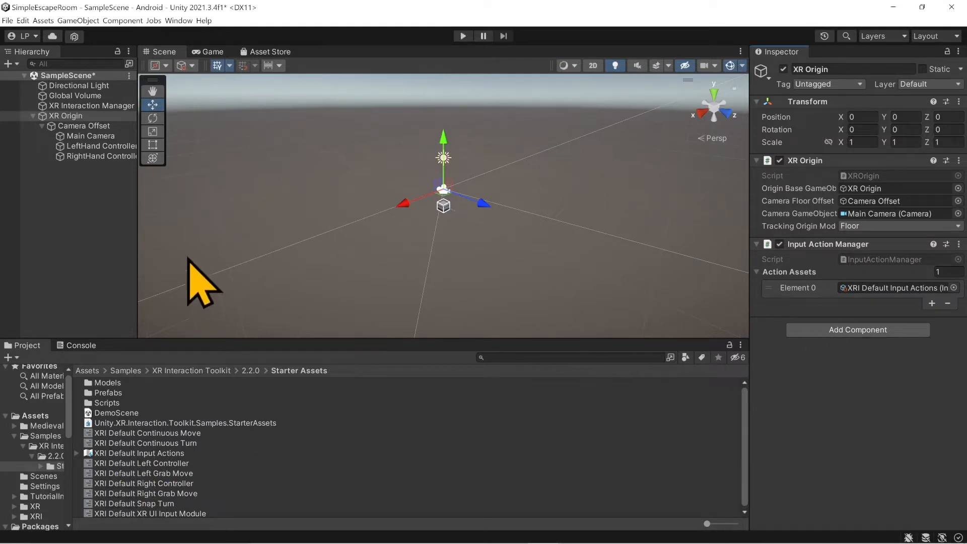
# Collapse XR Origin in the hierarchy and add a Plane to SampleScene as the ground
pyautogui.click(33, 118)
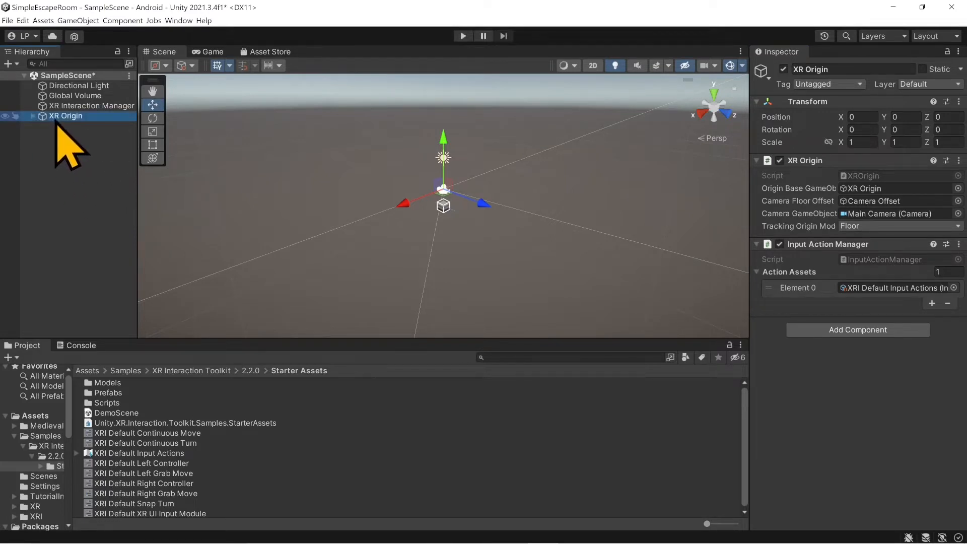
pyautogui.rightClick(54, 135)
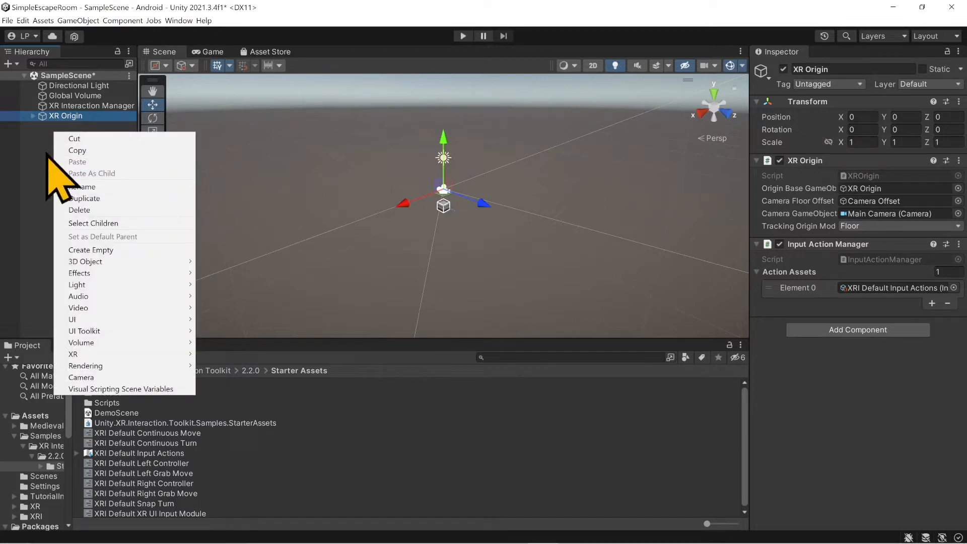
pyautogui.moveTo(194, 262)
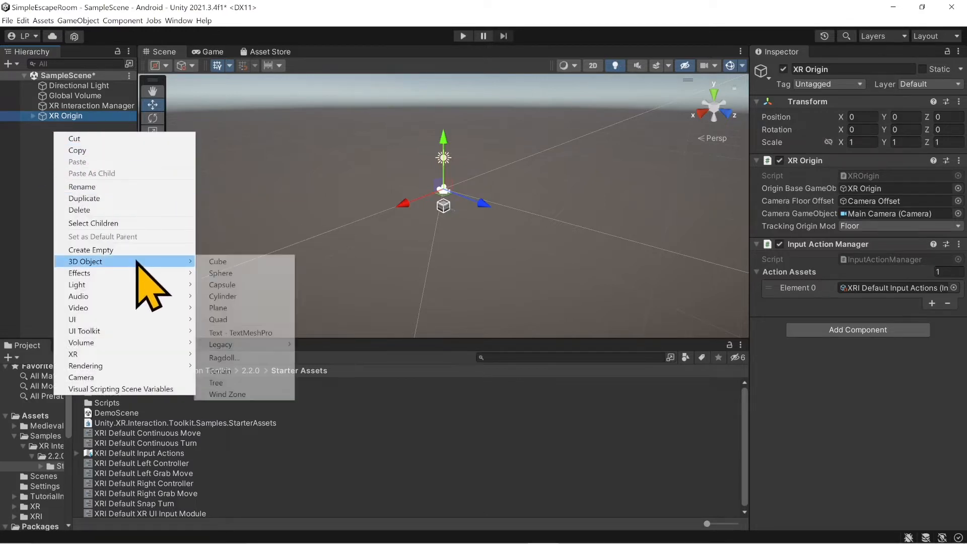
pyautogui.click(262, 308)
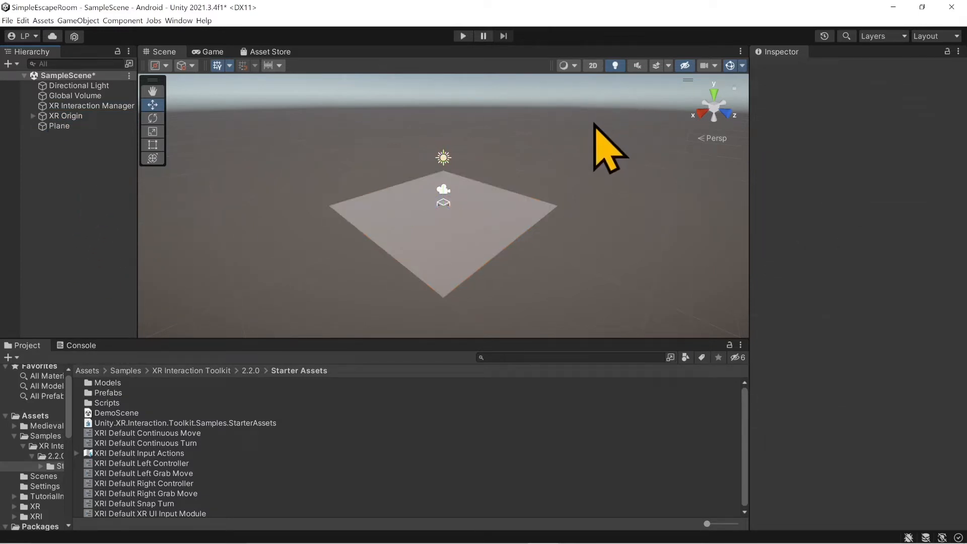
# Check the Plane and XR Origin's child objects, test the scene in Play mode, and stop it
pyautogui.click(48, 128)
pyautogui.click(63, 117)
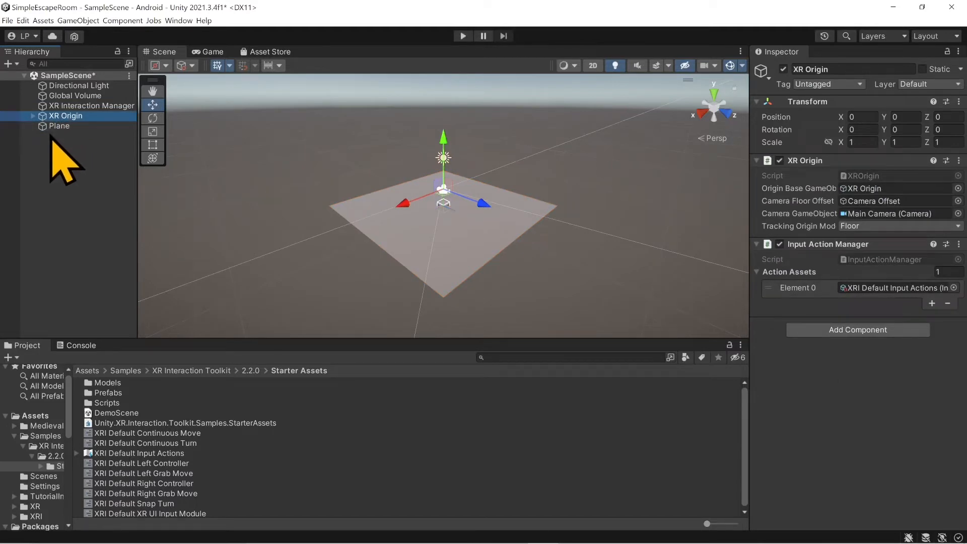
pyautogui.click(33, 117)
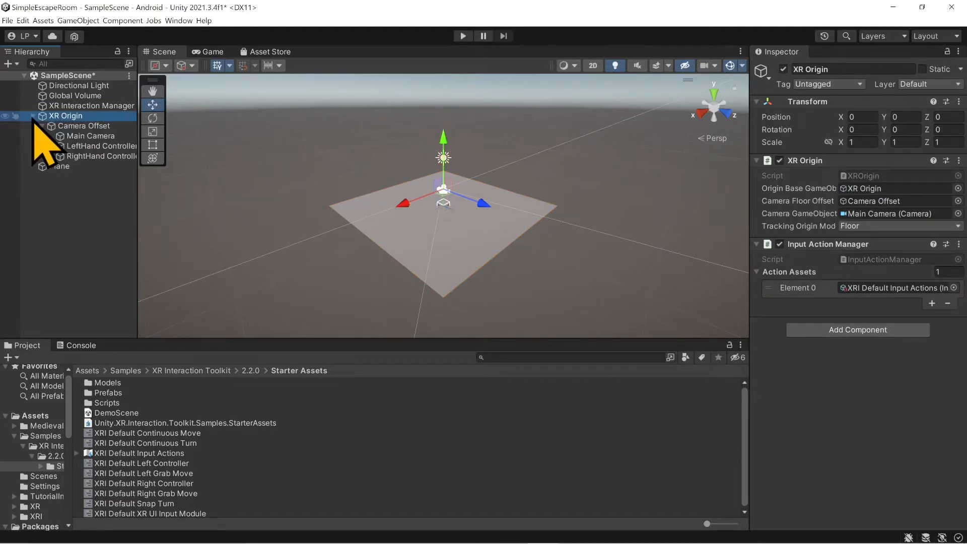
pyautogui.click(33, 116)
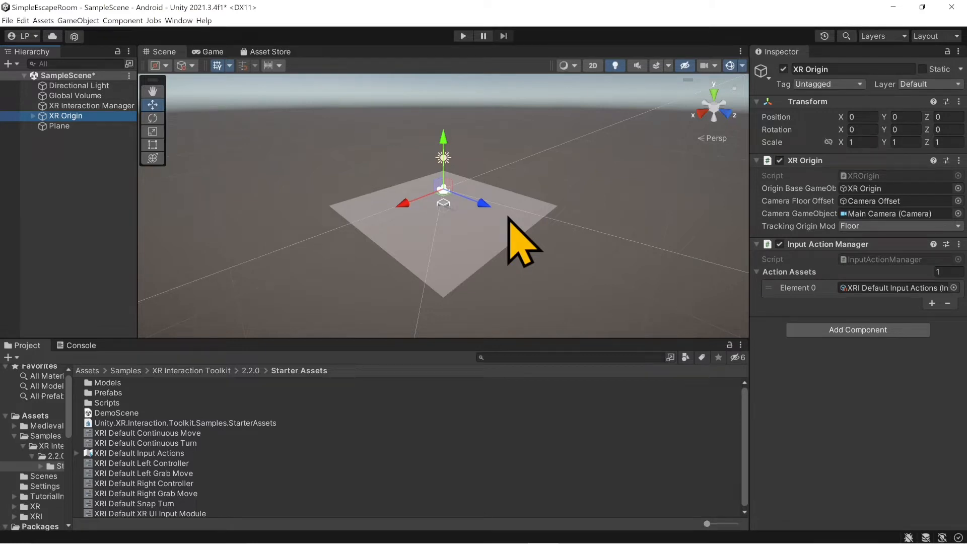
pyautogui.click(463, 36)
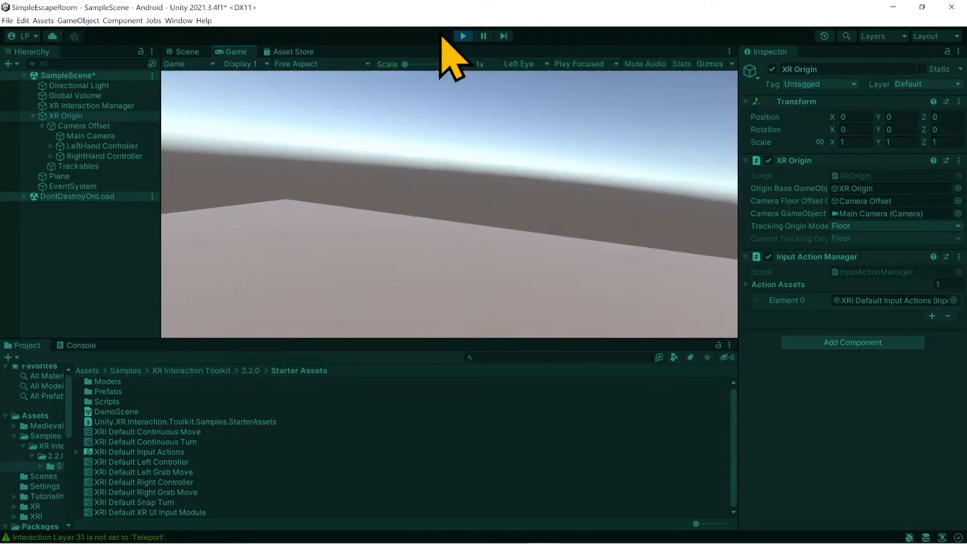
pyautogui.click(462, 36)
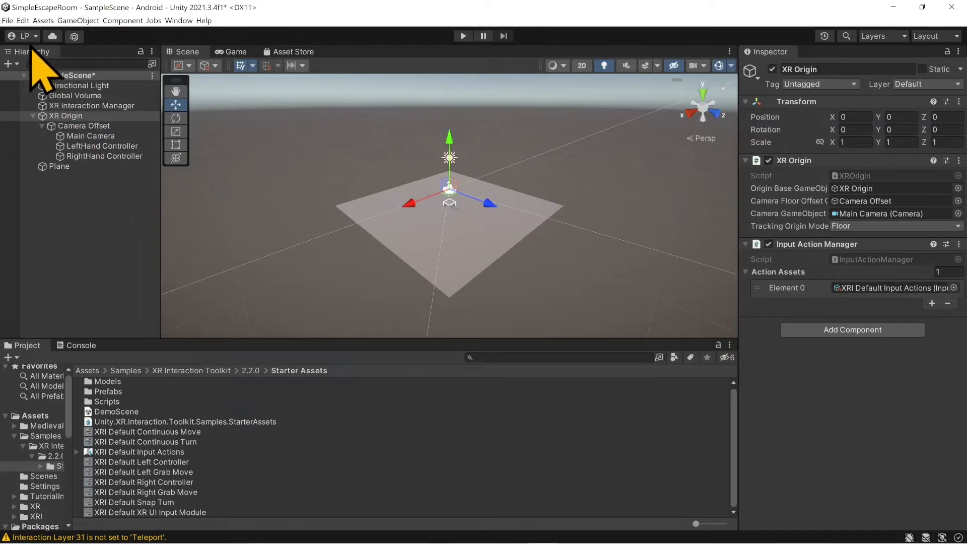
# In Project Settings, review the desktop XR Plug-in Management providers, switching OpenXR off and back on, and check the OpenXR options
pyautogui.click(23, 21)
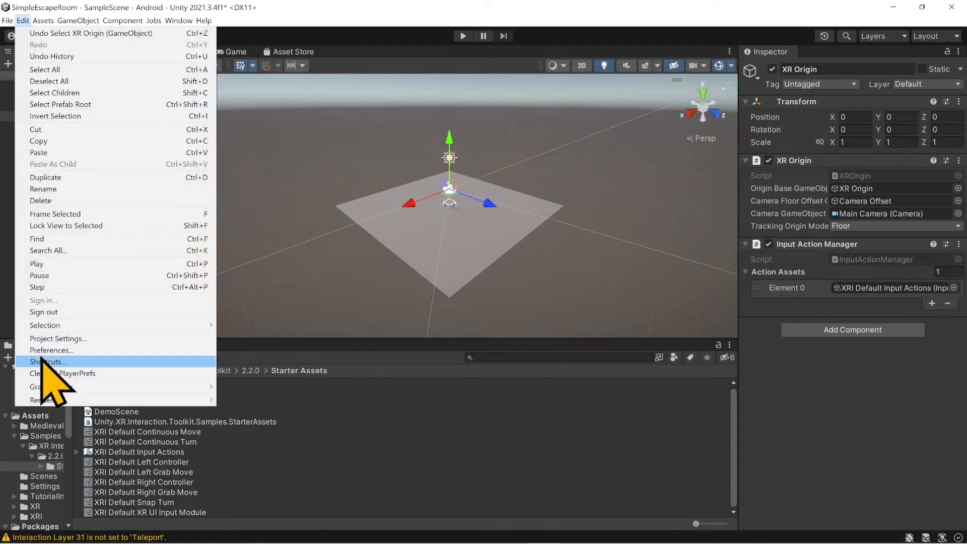
pyautogui.click(56, 339)
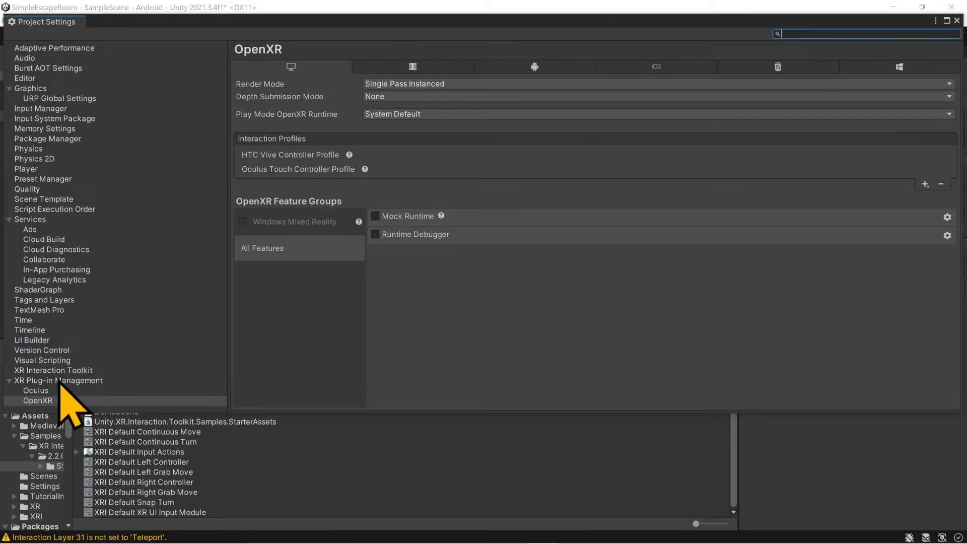
pyautogui.click(59, 381)
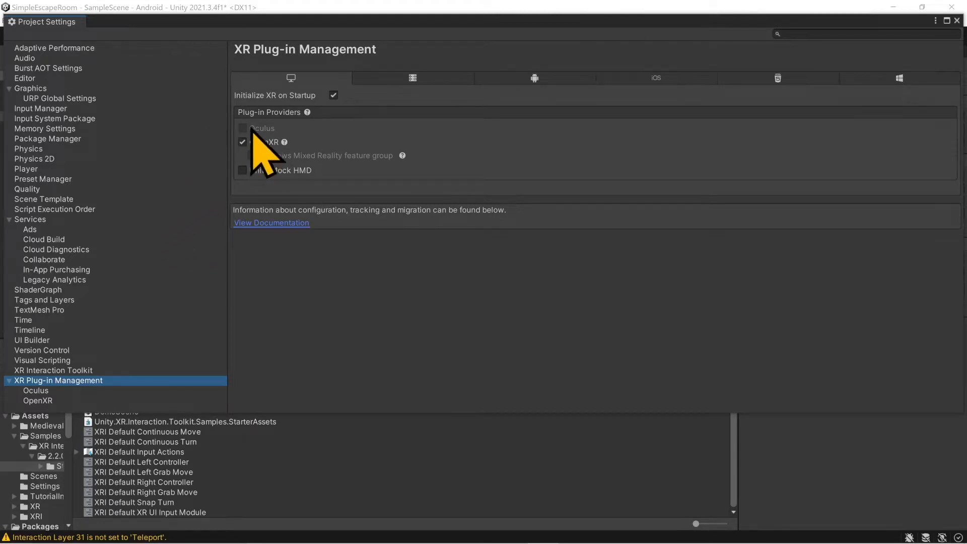
pyautogui.click(247, 142)
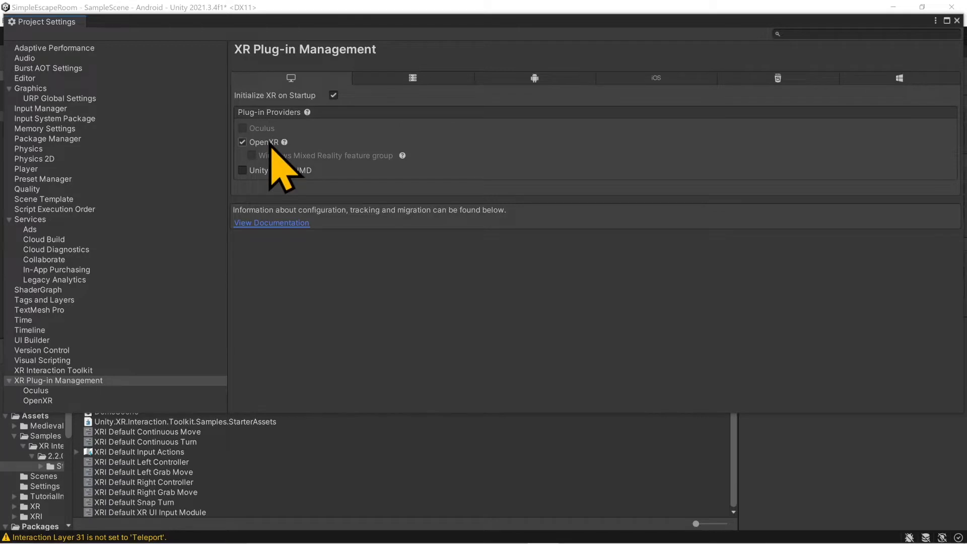
pyautogui.click(243, 142)
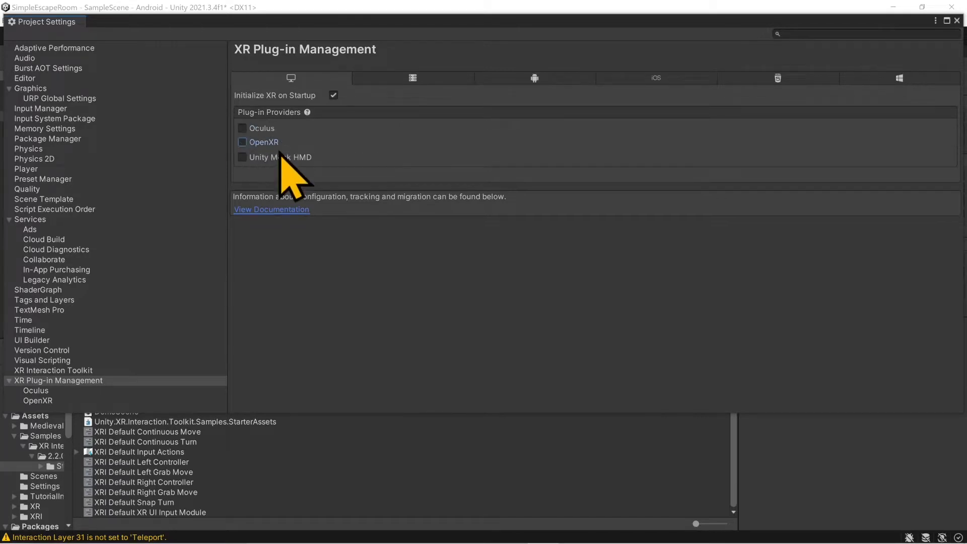
pyautogui.click(242, 142)
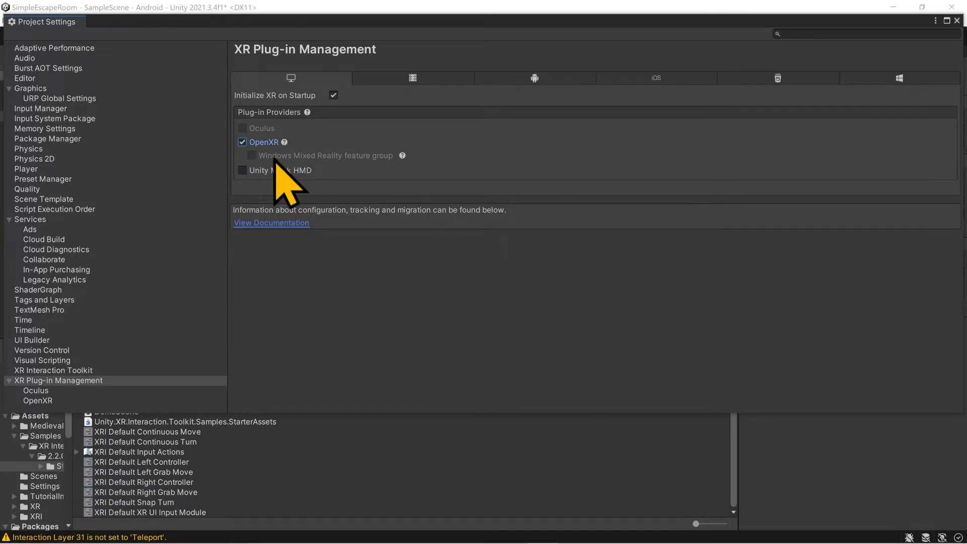
pyautogui.click(53, 400)
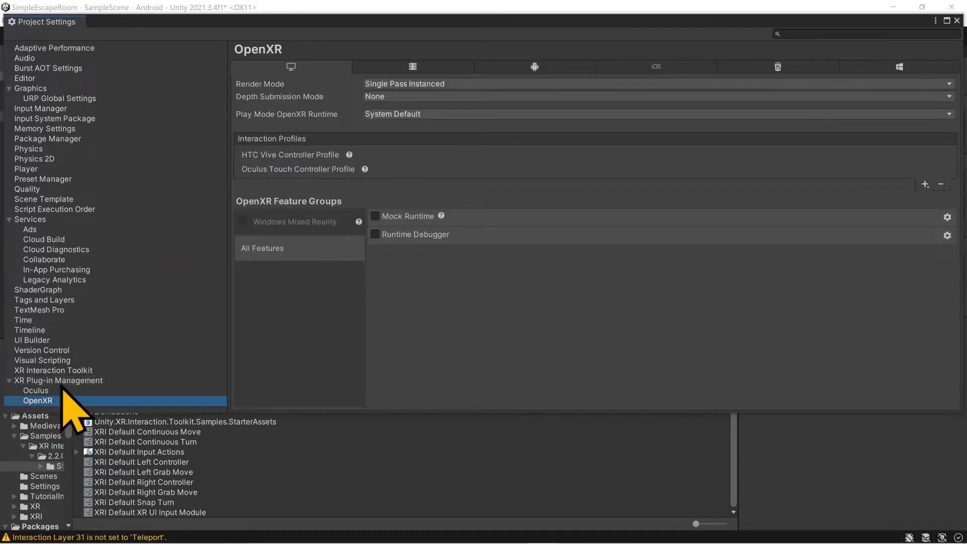
pyautogui.click(63, 381)
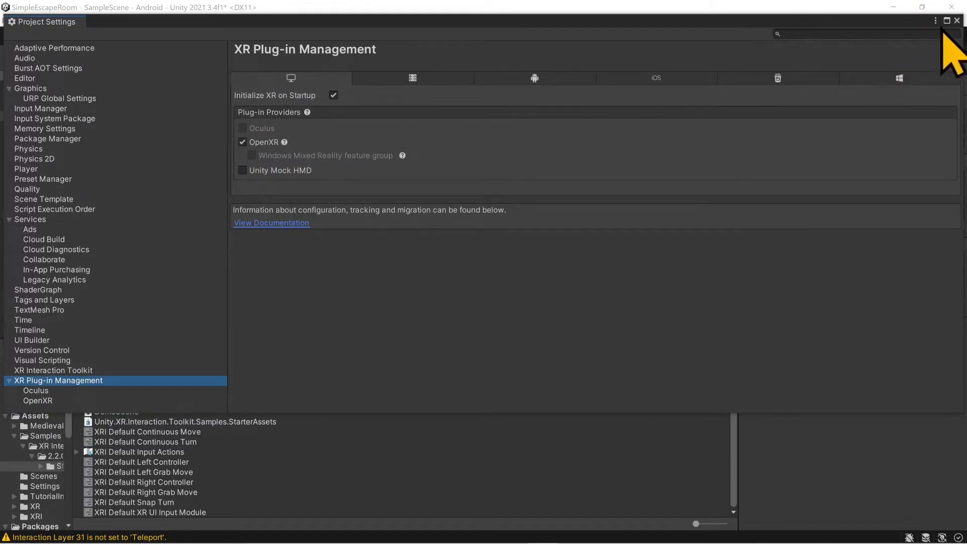
# Close Project Settings, switch to the Sticky Notes checklist and strike through the "Setup Player" item
pyautogui.click(957, 21)
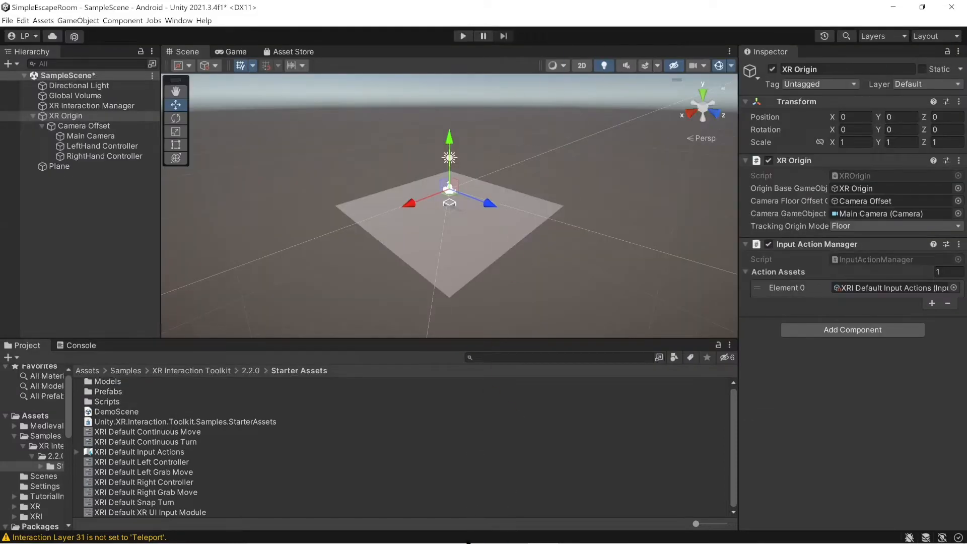
pyautogui.click(449, 532)
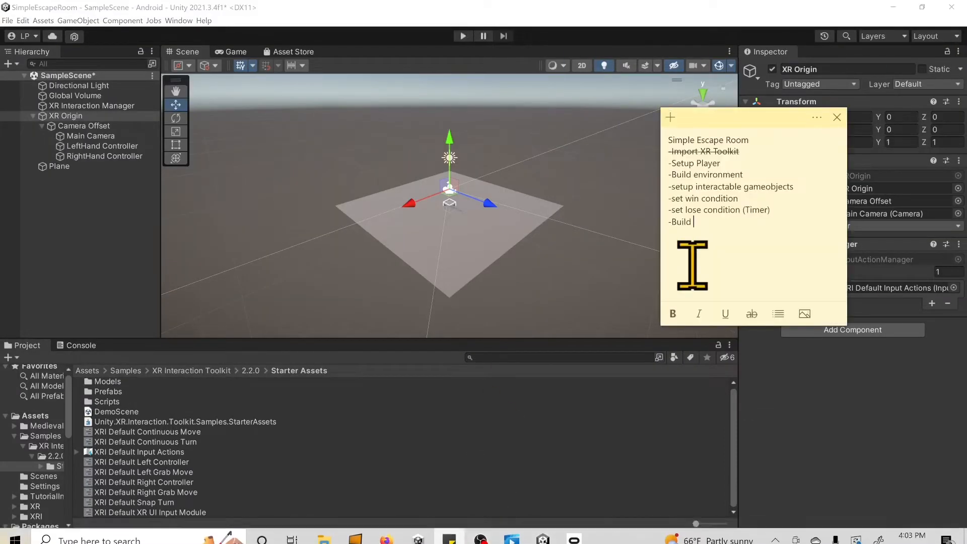
pyautogui.click(728, 163)
pyautogui.moveTo(728, 163); pyautogui.dragTo(669, 163)
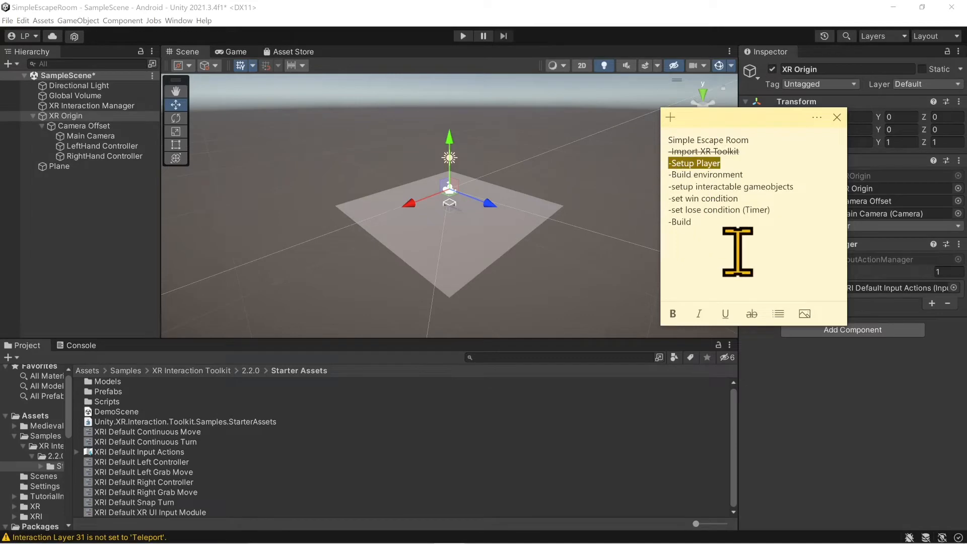
pyautogui.click(751, 314)
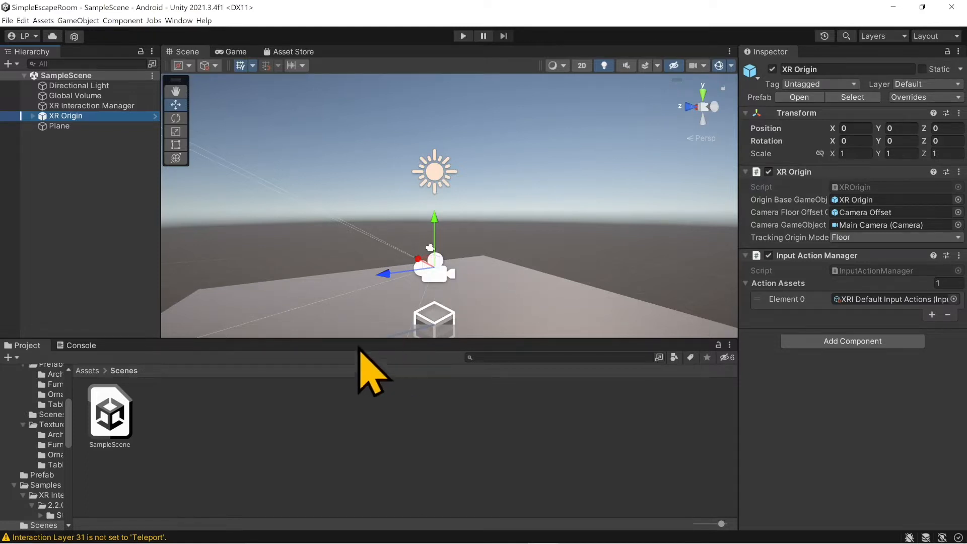
# Add an action-based Locomotion System as a child of XR Origin, keeping its default name
pyautogui.rightClick(54, 122)
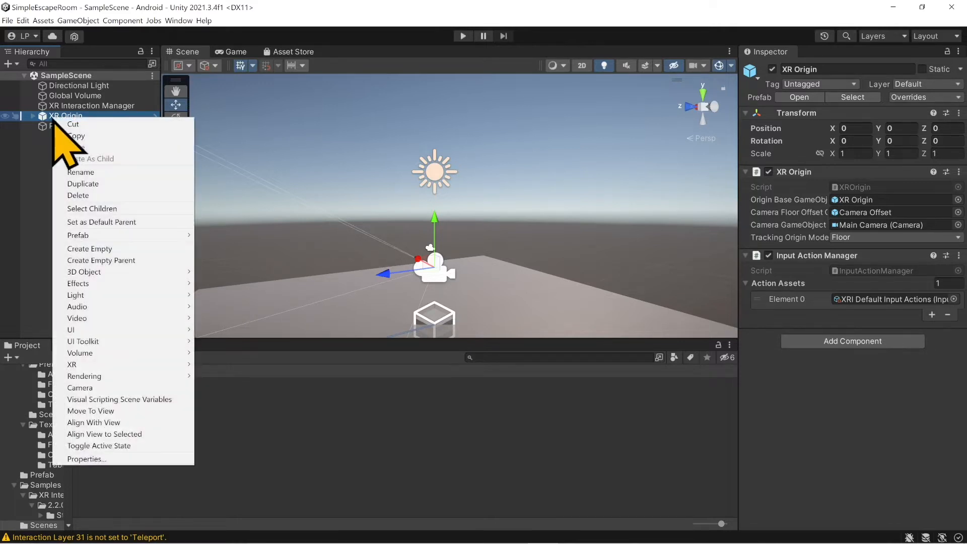
pyautogui.moveTo(176, 364)
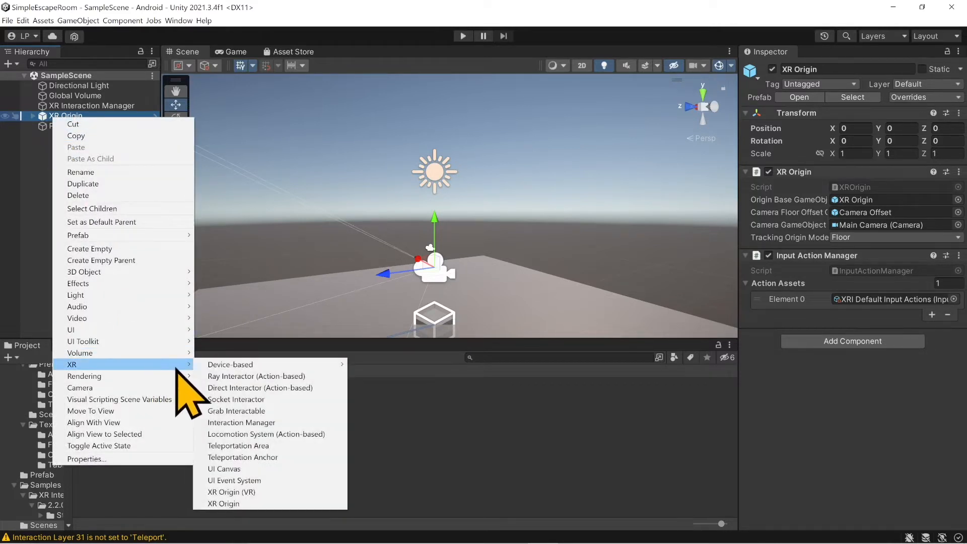
pyautogui.click(303, 434)
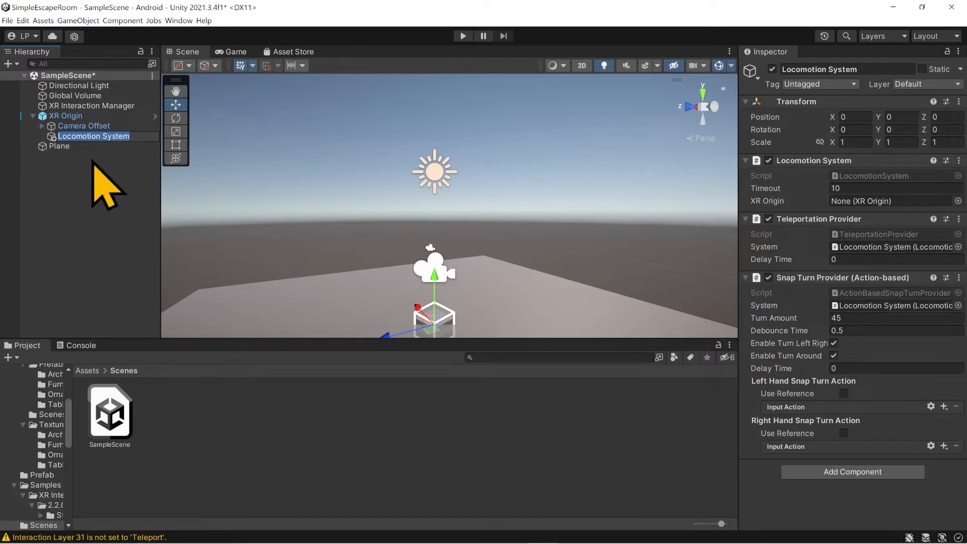
pyautogui.press('Return')
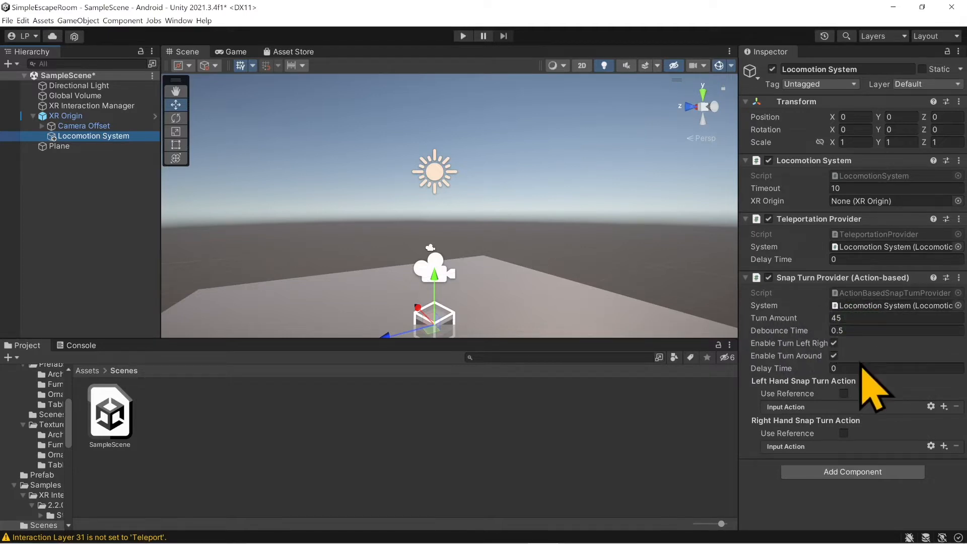
pyautogui.click(843, 434)
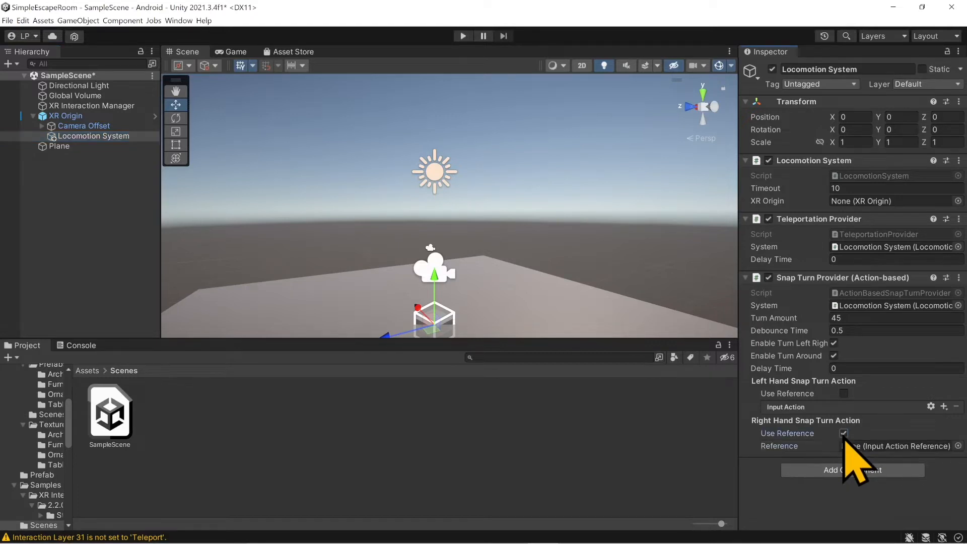
pyautogui.click(844, 434)
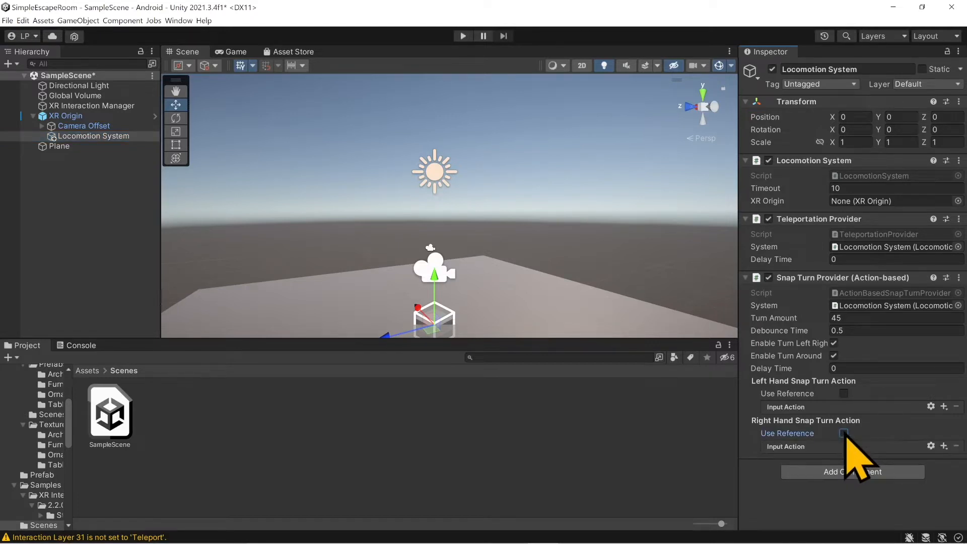
pyautogui.click(944, 446)
pyautogui.click(924, 429)
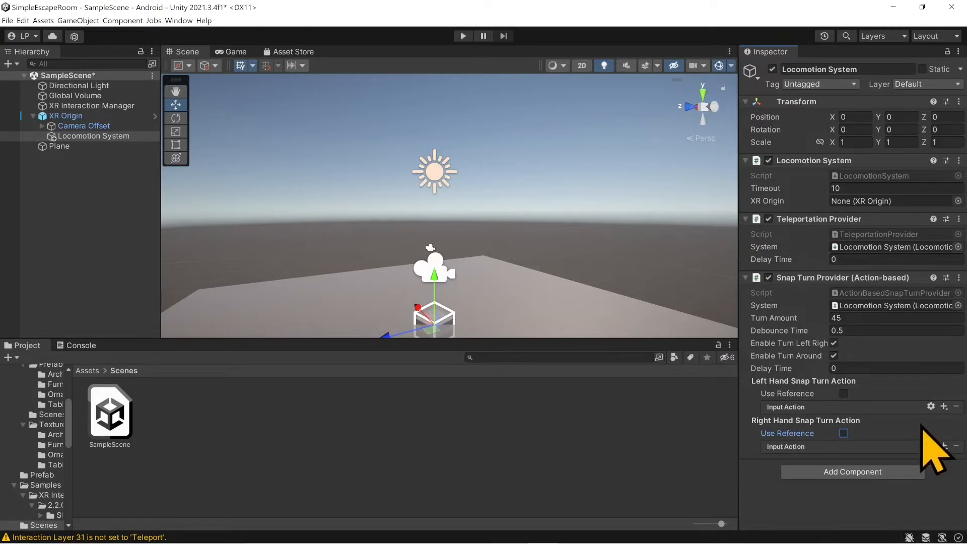
# Make the Right Hand Snap Turn Action use a reference and assign XRI RightHand Locomotion/Turn to it
pyautogui.click(845, 433)
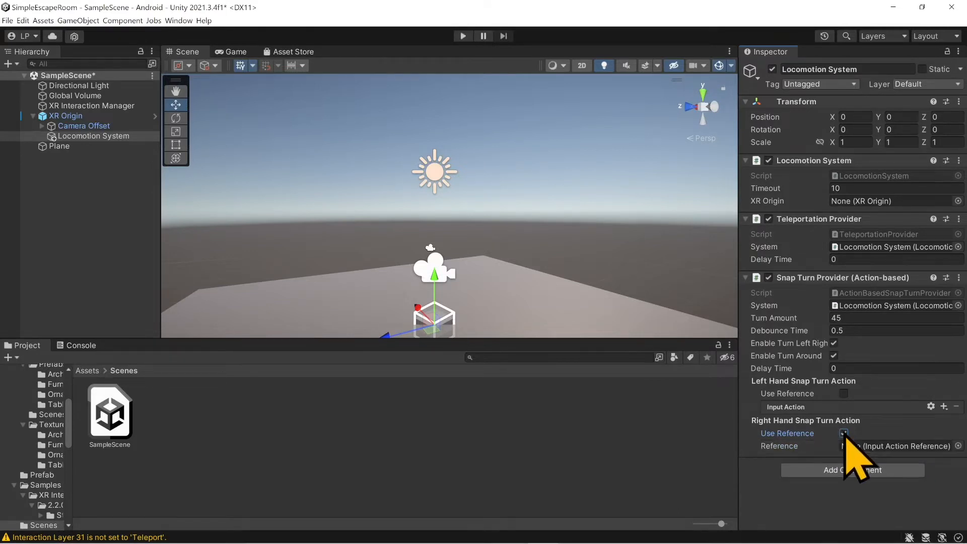
pyautogui.click(959, 446)
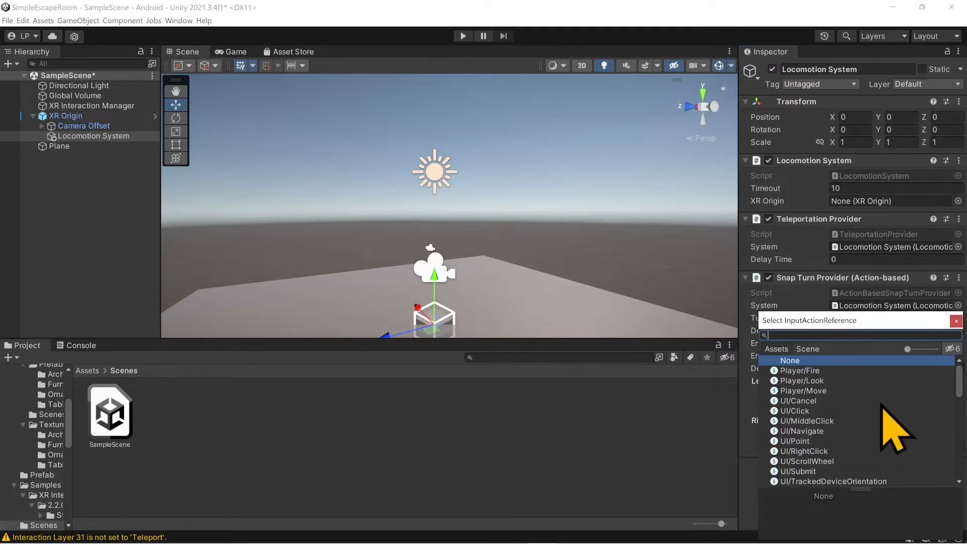
pyautogui.scroll(-8, 892, 409)
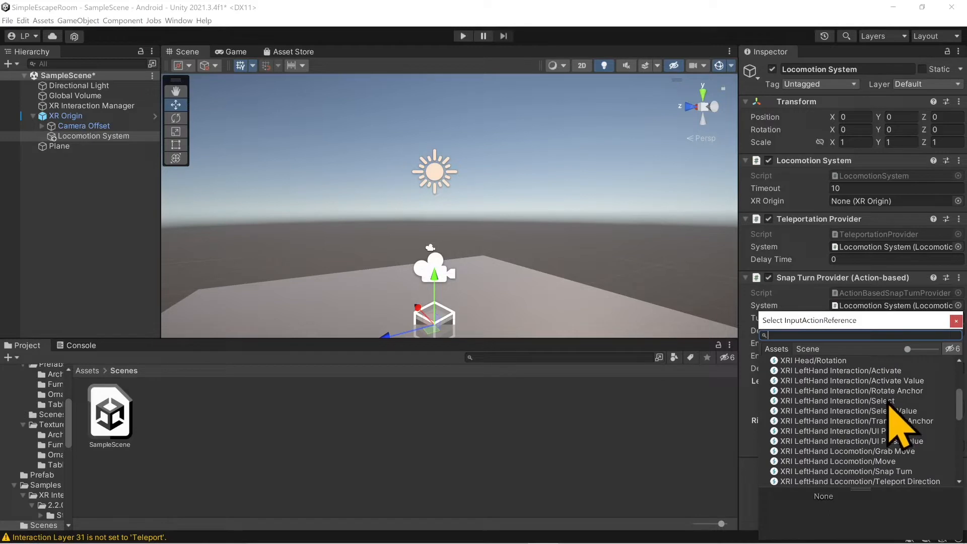
pyautogui.scroll(-5, 890, 408)
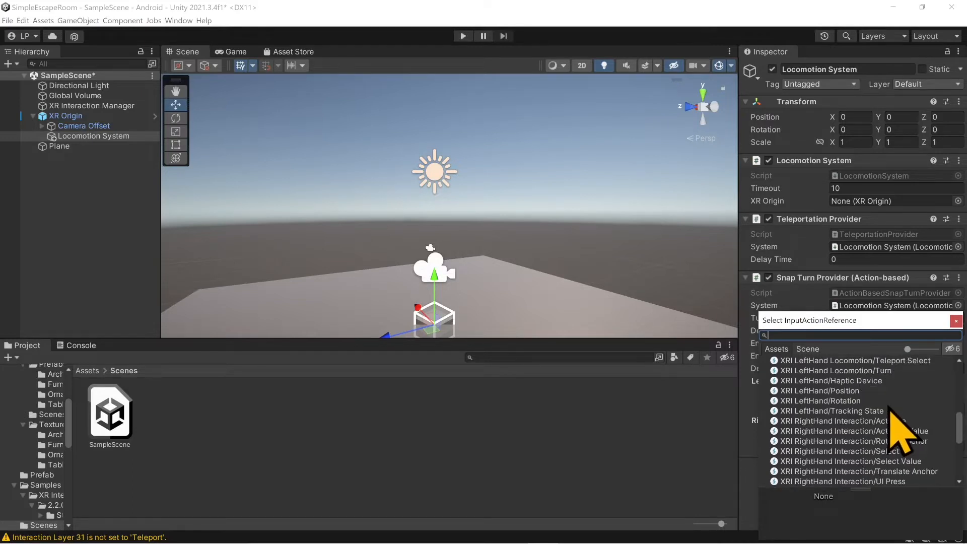
pyautogui.scroll(-4, 884, 408)
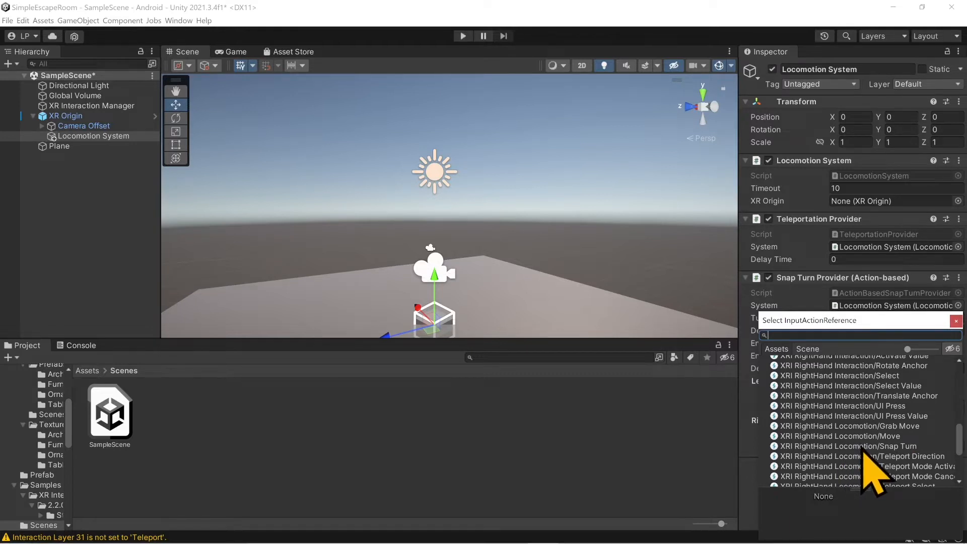
pyautogui.scroll(-2, 922, 448)
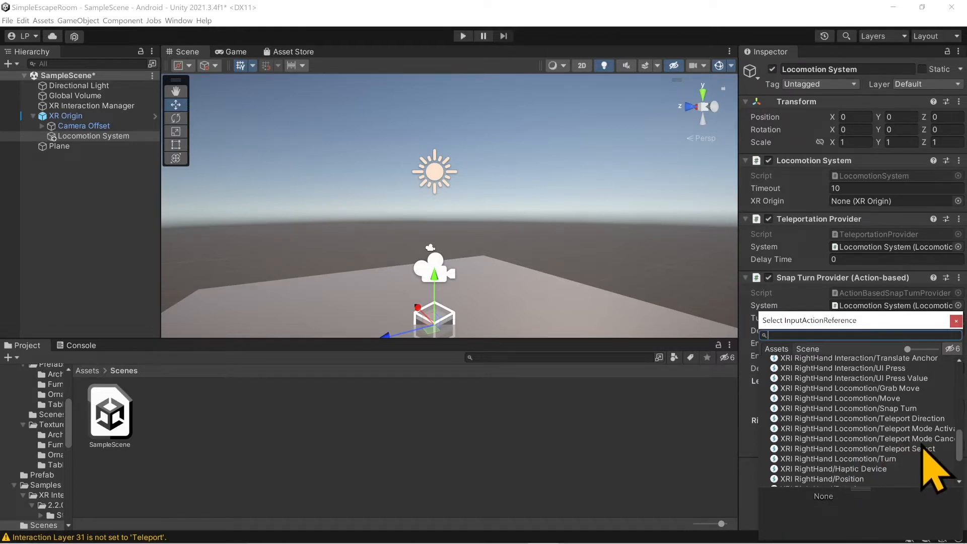
pyautogui.doubleClick(870, 459)
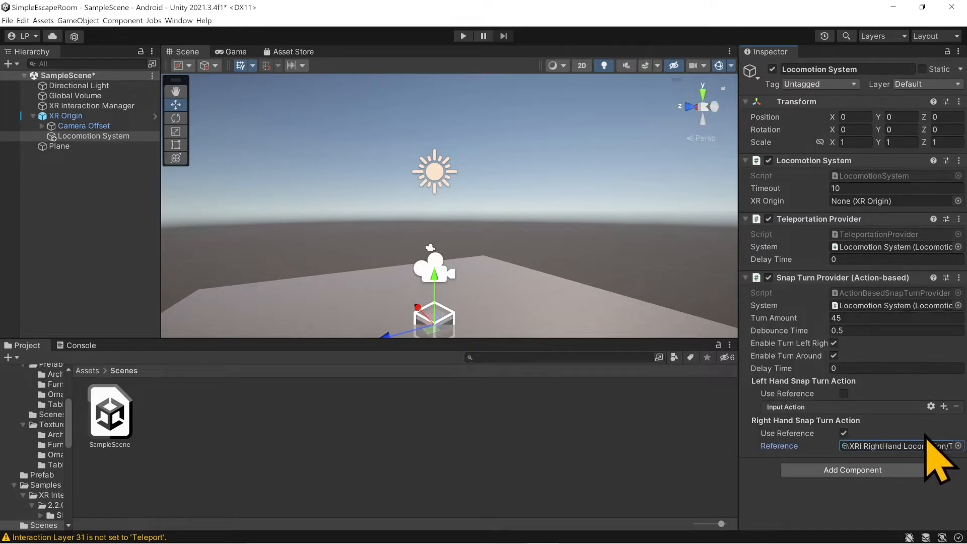
# Widen the Inspector and add a Continuous Move Provider (Action-based) component to Locomotion System, searching for "conti"
pyautogui.click(832, 470)
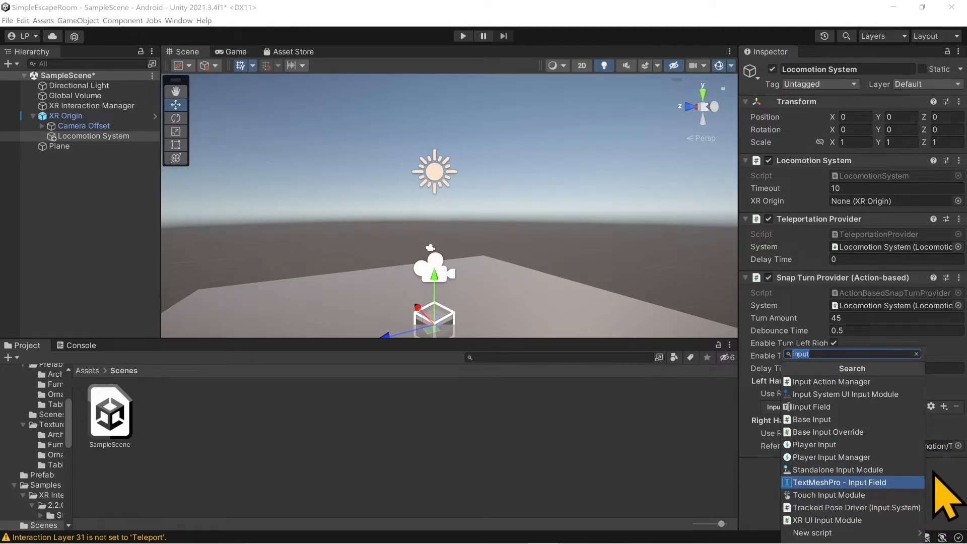
pyautogui.click(947, 499)
pyautogui.click(867, 470)
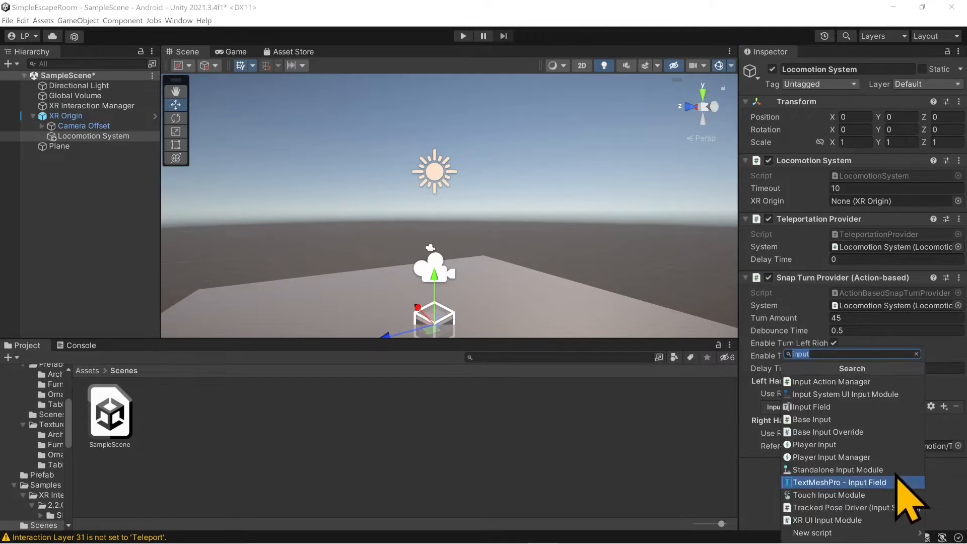
pyautogui.write('conti')
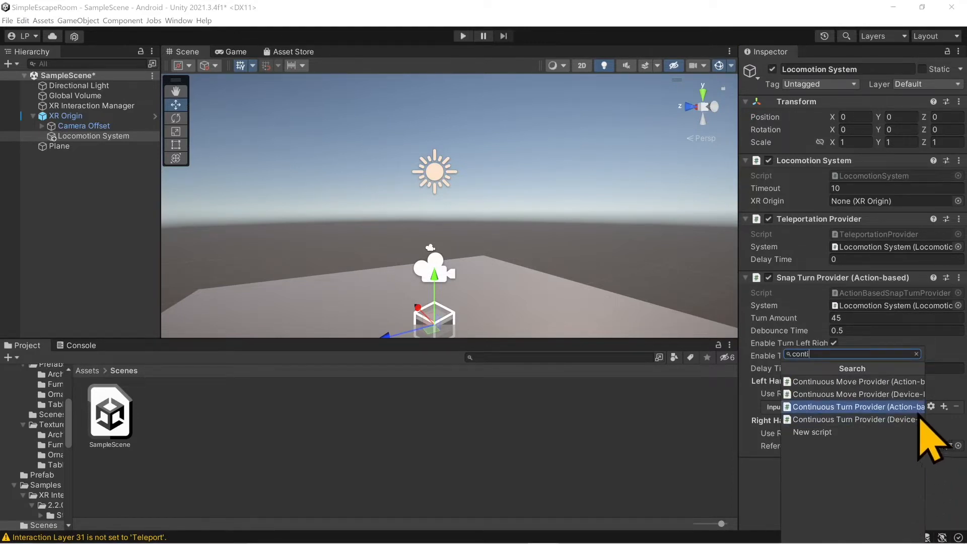
pyautogui.press('Up')
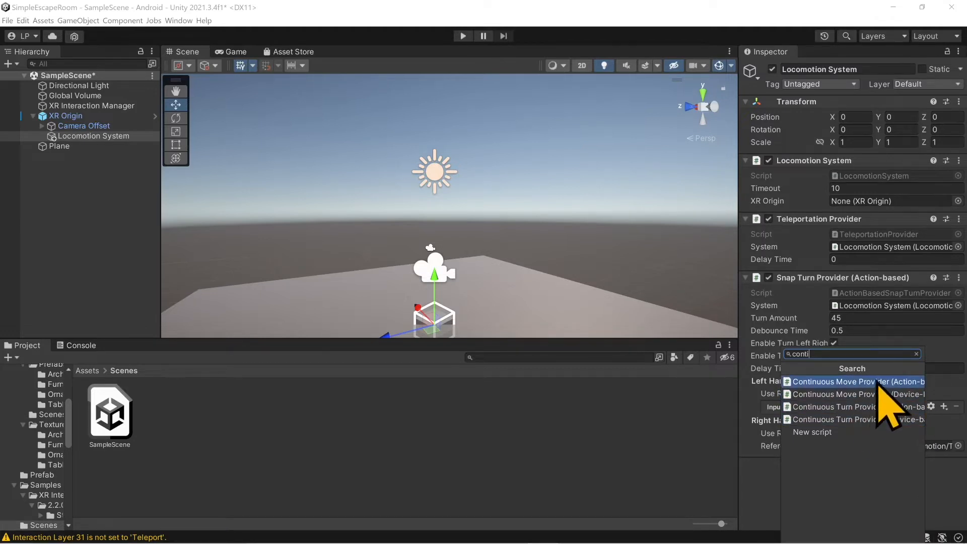
pyautogui.moveTo(738, 333); pyautogui.dragTo(634, 346)
pyautogui.click(828, 474)
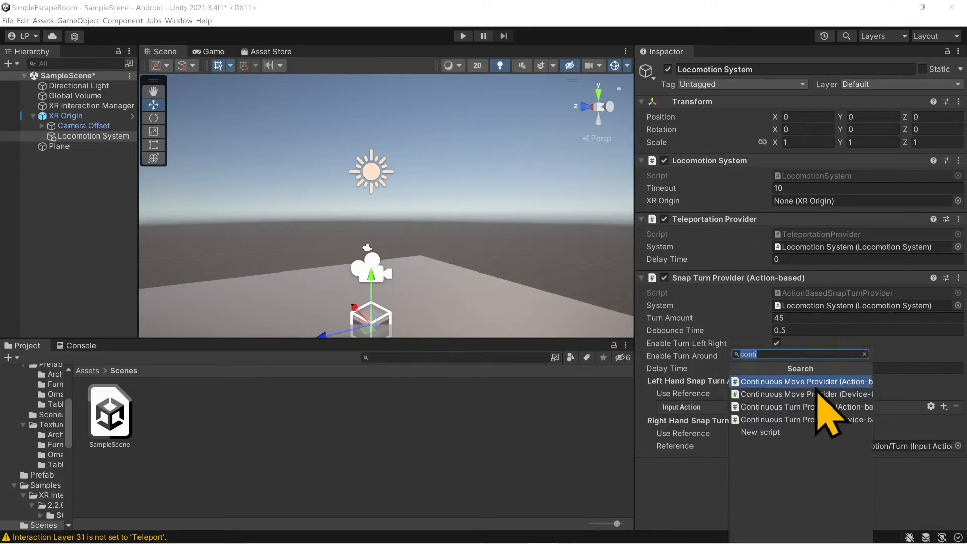
pyautogui.click(851, 383)
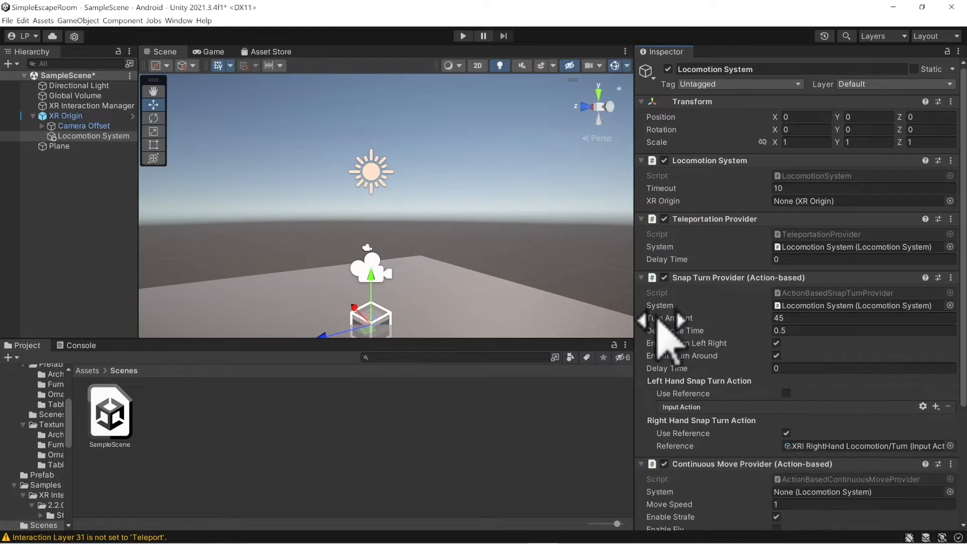
# Narrow the Inspector slightly and assign the Locomotion System object as the Continuous Move Provider's System
pyautogui.moveTo(631, 312); pyautogui.dragTo(676, 312)
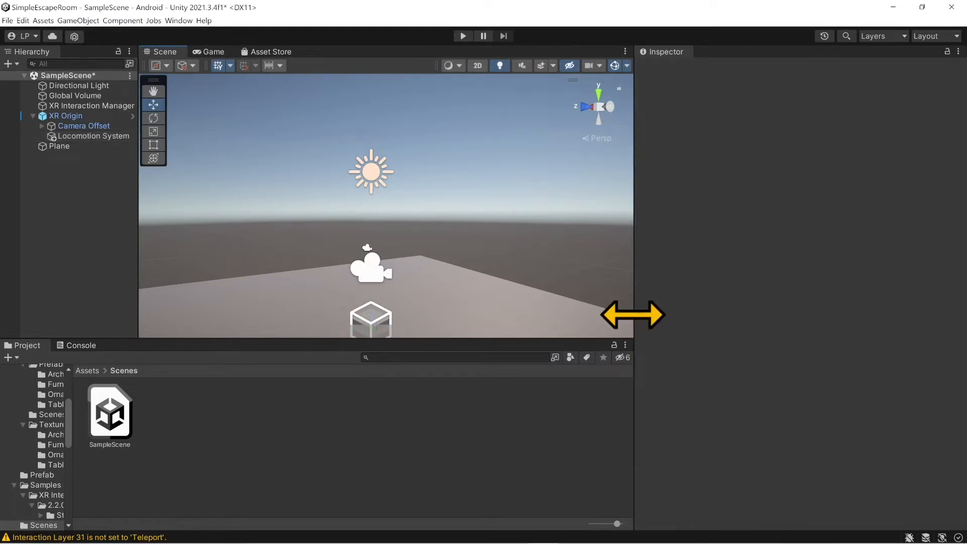
pyautogui.click(90, 137)
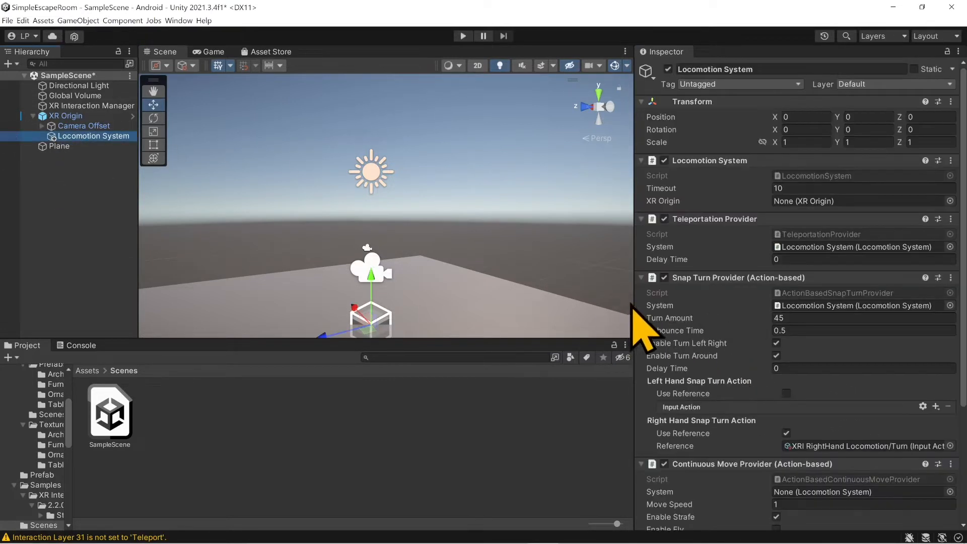
pyautogui.moveTo(637, 317); pyautogui.dragTo(678, 317)
pyautogui.scroll(-3, 885, 400)
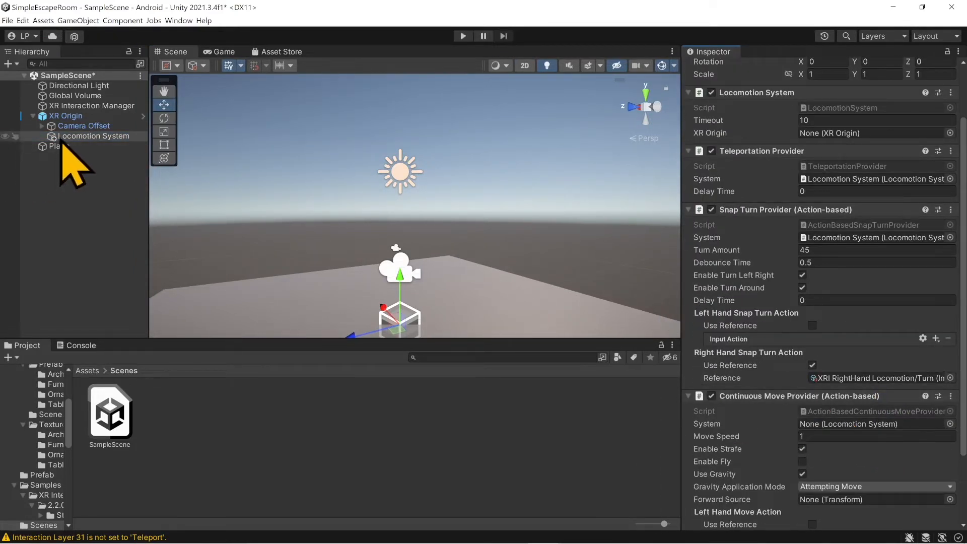
pyautogui.moveTo(63, 137); pyautogui.dragTo(836, 428)
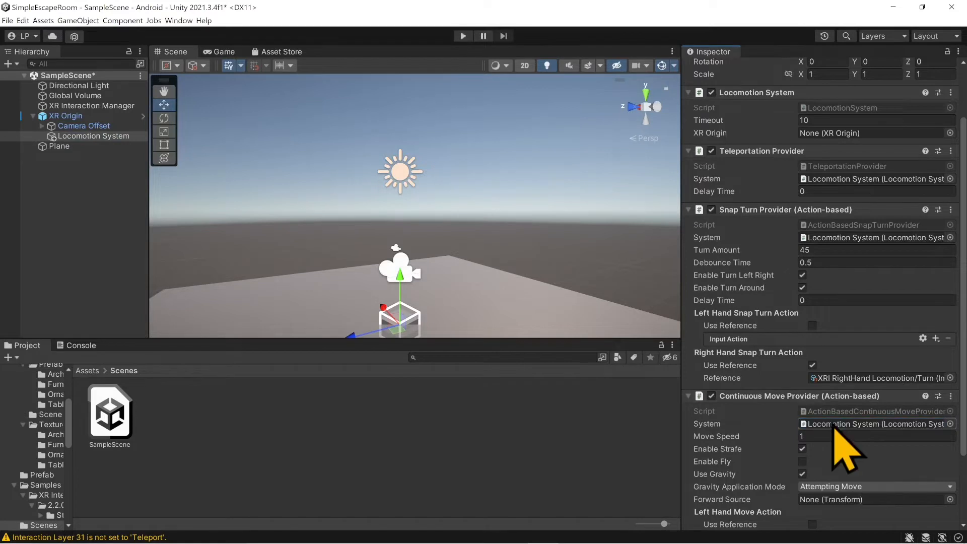
# Make the Continuous Move Provider's Left Hand Move Action use a reference and assign XRI LeftHand Locomotion/Move to it
pyautogui.scroll(-4, 838, 419)
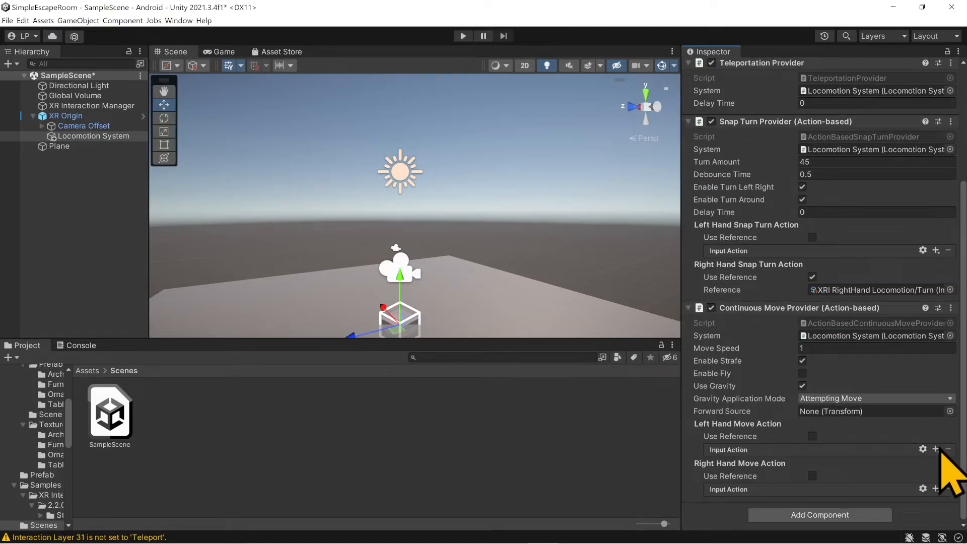
pyautogui.click(812, 436)
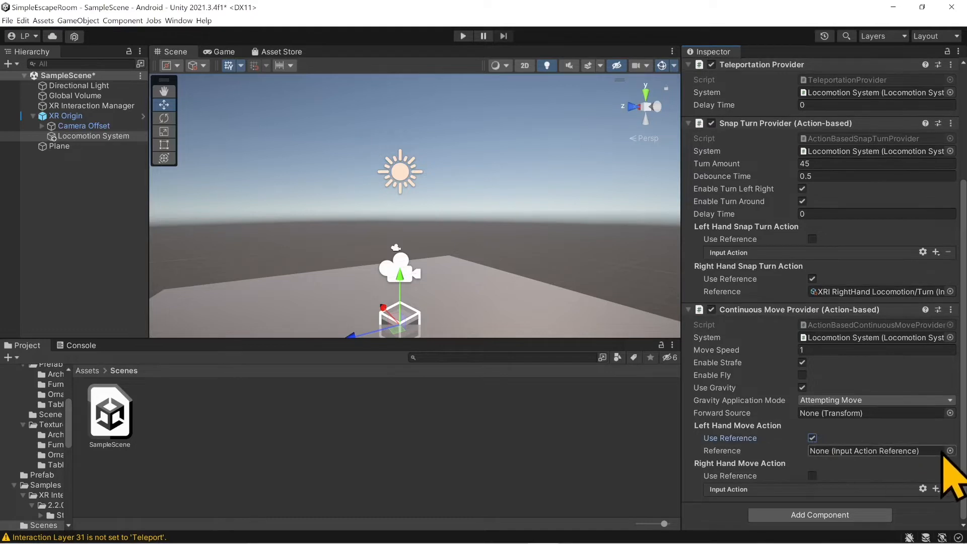
pyautogui.click(949, 451)
pyautogui.scroll(-6, 917, 421)
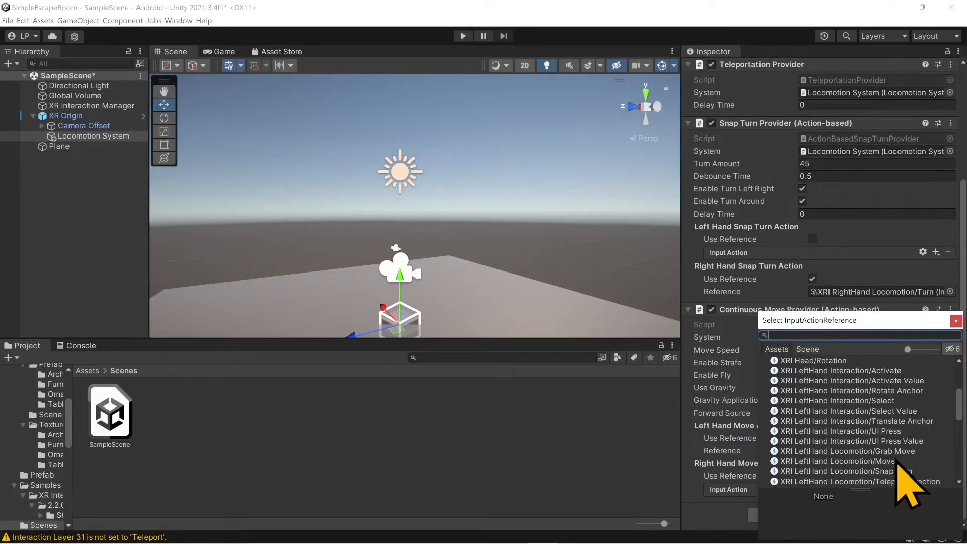
pyautogui.doubleClick(856, 461)
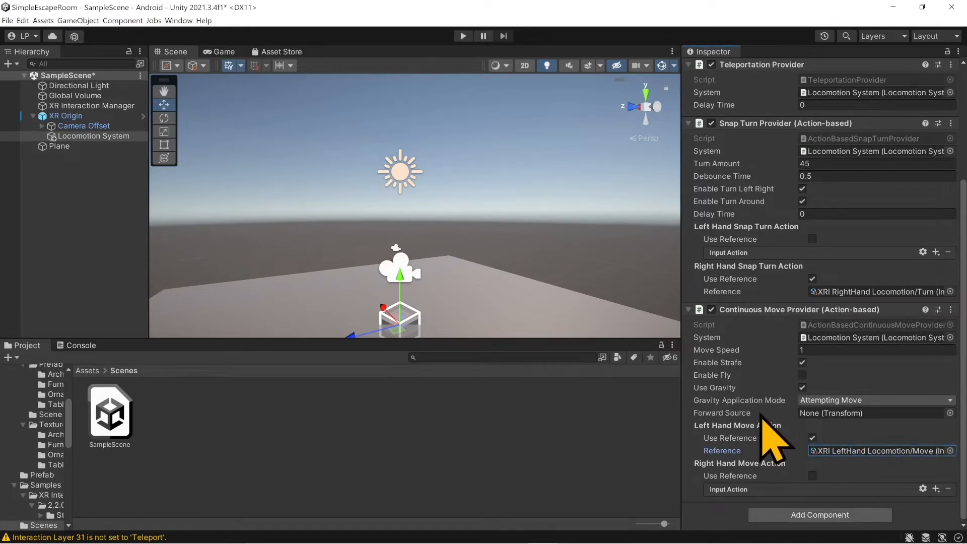
# Assign the XR Origin object from the hierarchy to the Locomotion System component's XR Origin field
pyautogui.scroll(4, 763, 416)
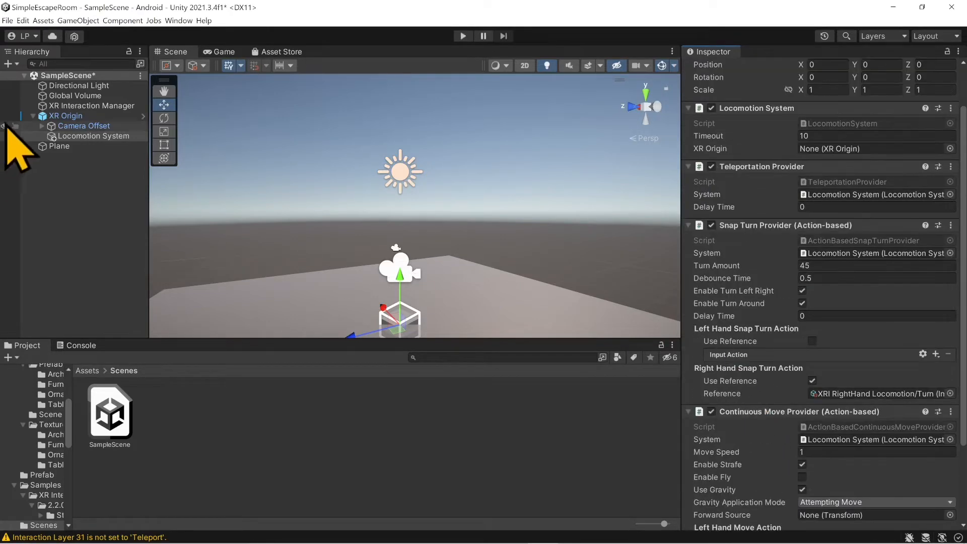
pyautogui.scroll(2, 823, 216)
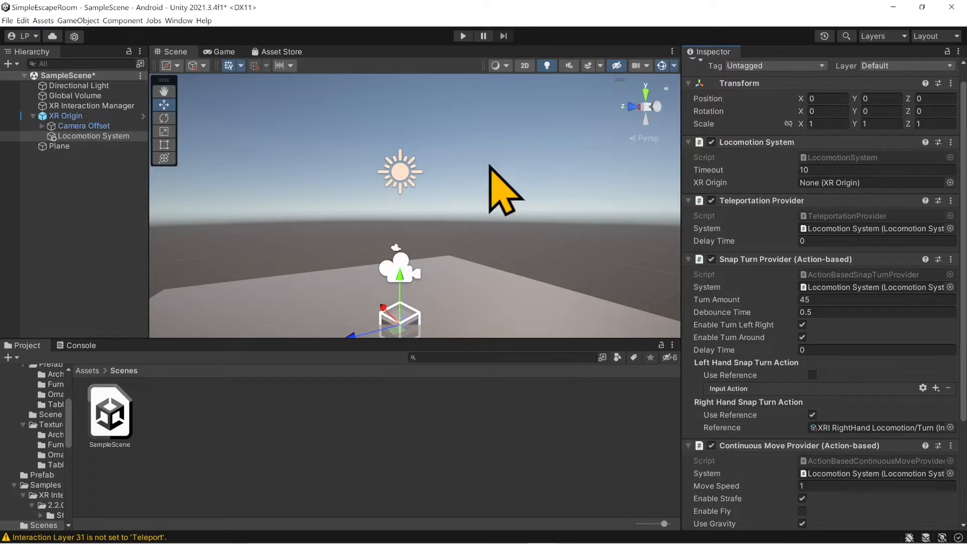
pyautogui.moveTo(98, 118); pyautogui.dragTo(837, 192)
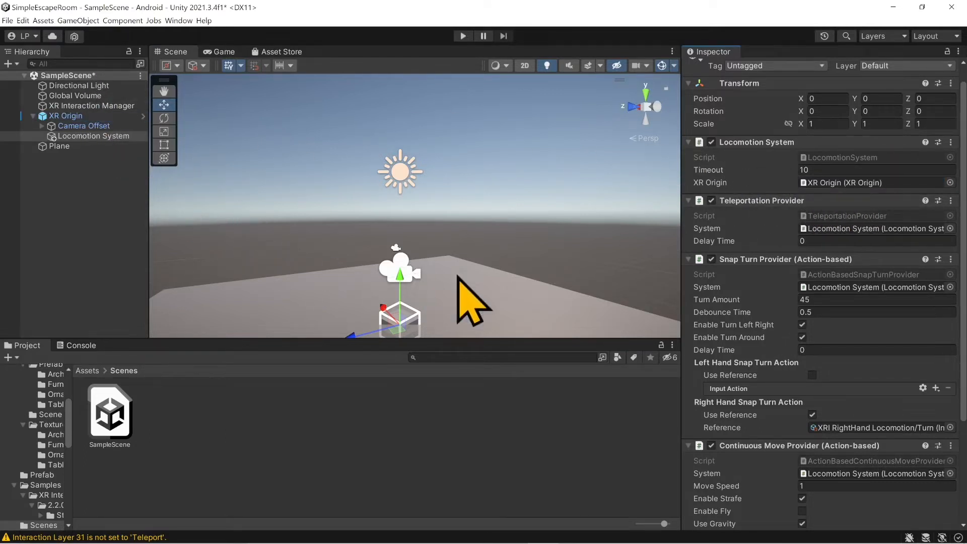
# Run the scene in Play mode to test the locomotion setup, and stop it
pyautogui.scroll(1, 758, 310)
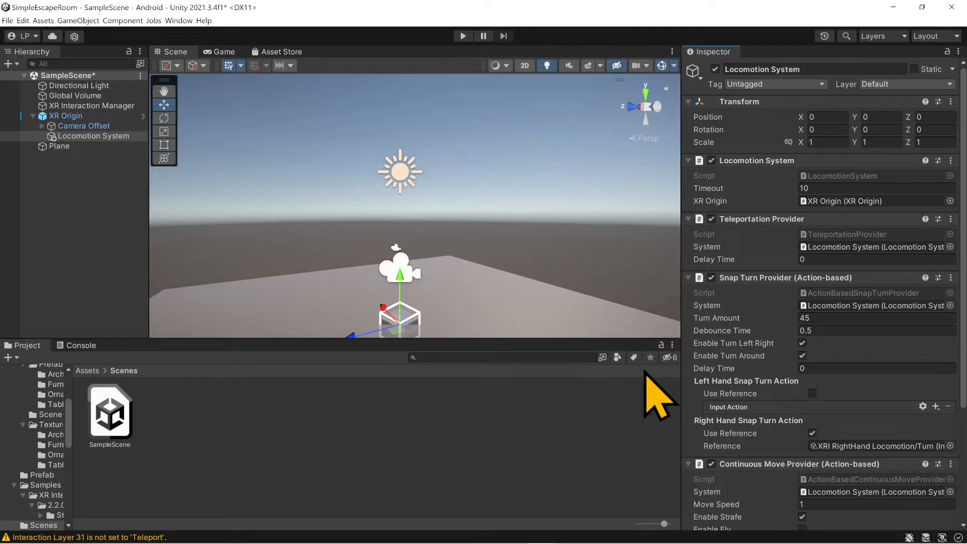
pyautogui.click(463, 36)
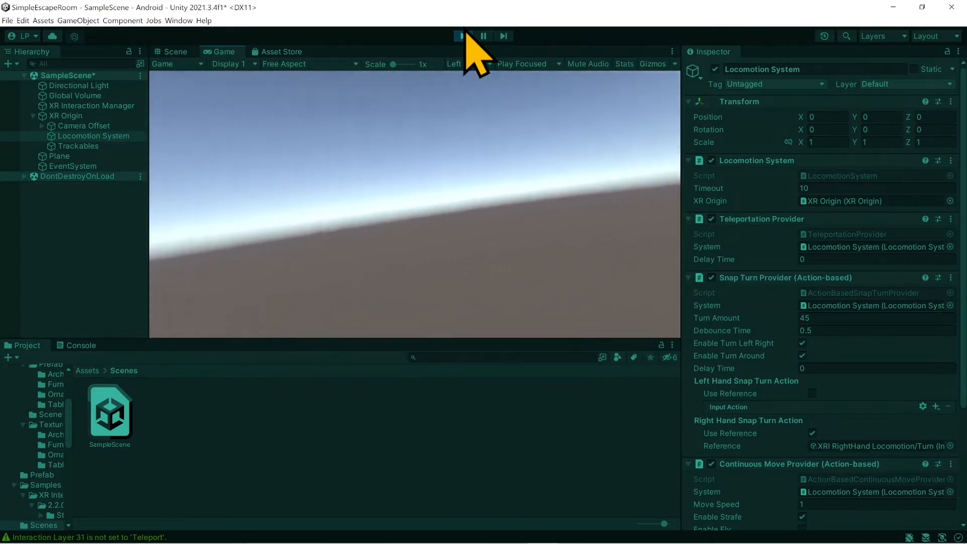
pyautogui.click(463, 36)
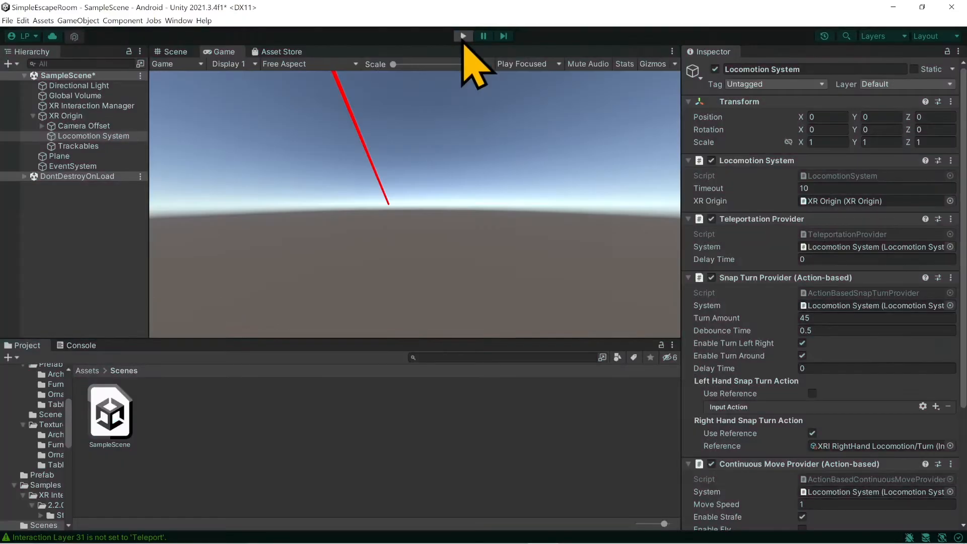
# Change the Snap Turn Provider's Right Hand Snap Turn Action reference to XRI RightHand Locomotion/Snap Turn
pyautogui.scroll(-5, 827, 468)
pyautogui.scroll(-1, 826, 468)
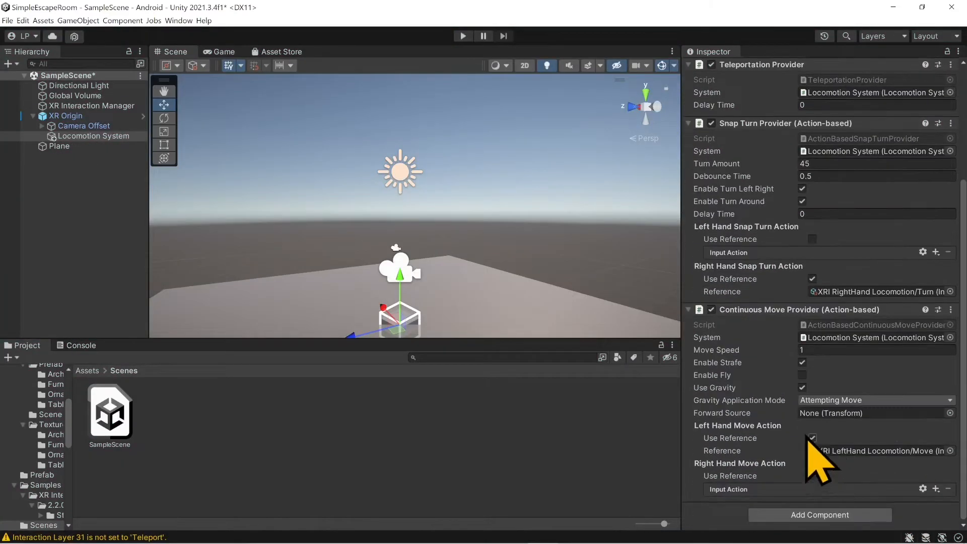
pyautogui.click(951, 292)
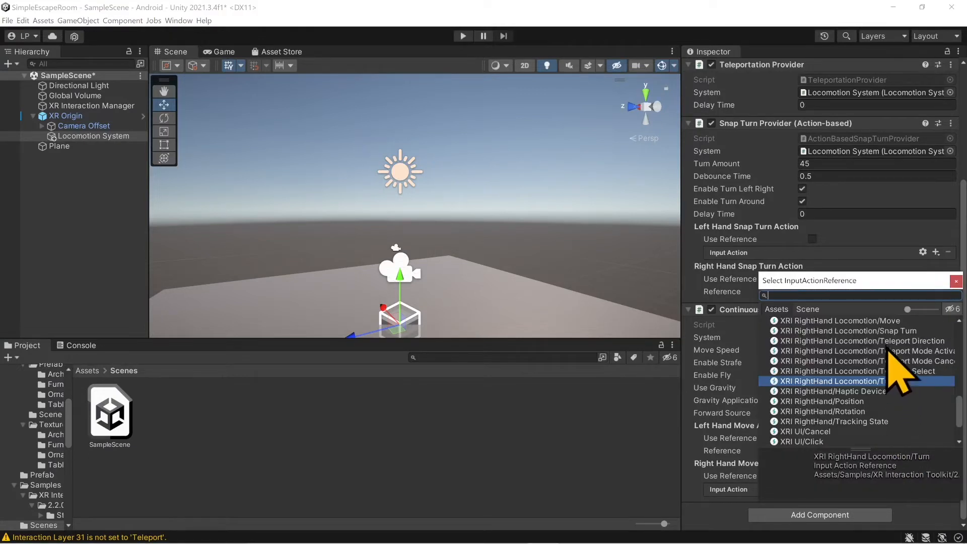
pyautogui.doubleClick(894, 333)
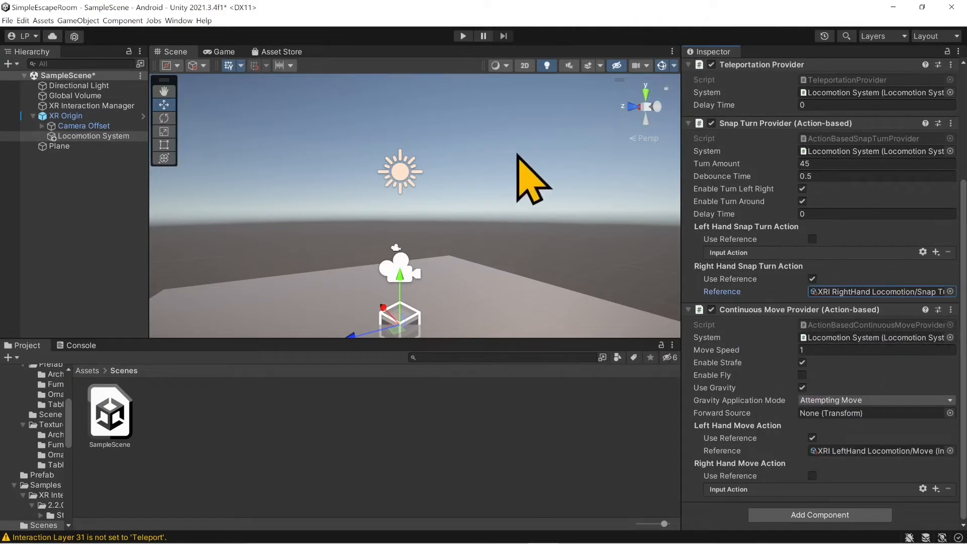
# Play-test the snap turning, stop the scene, and look up the Continuous Turn Provider (Action-based) component without adding it
pyautogui.click(463, 35)
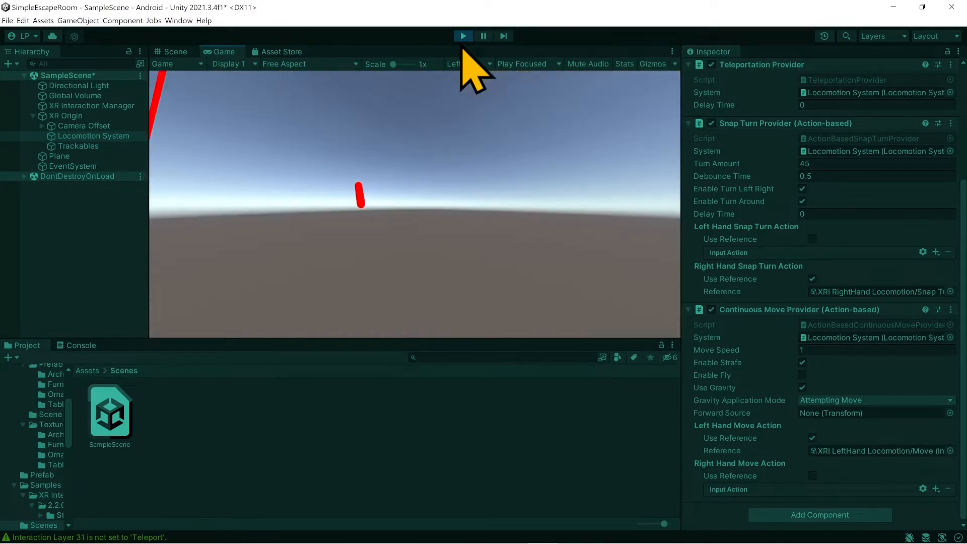
pyautogui.click(466, 36)
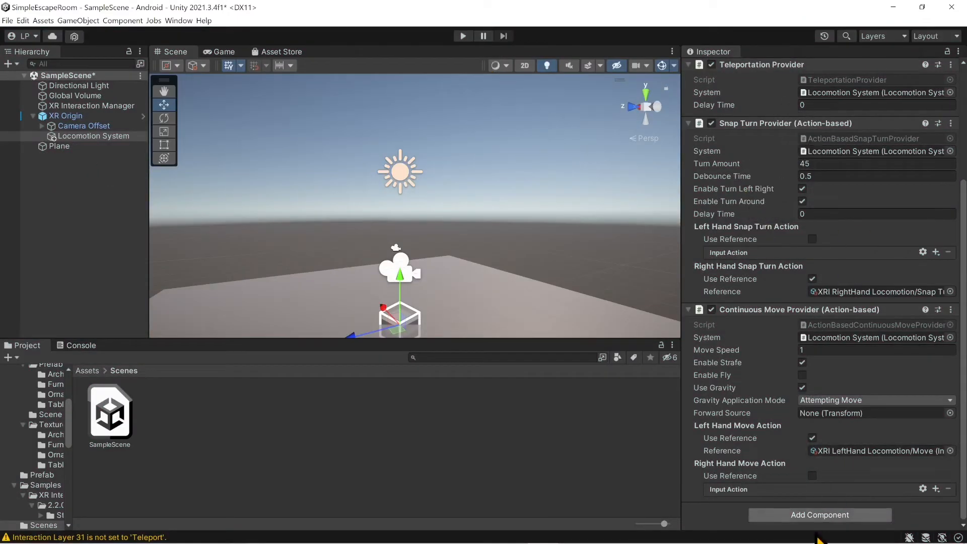
pyautogui.click(793, 514)
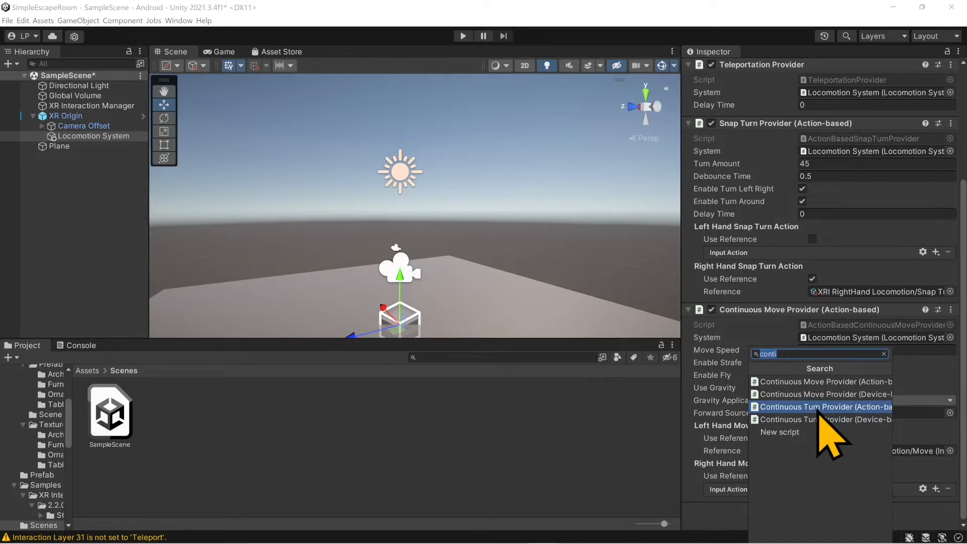
pyautogui.click(623, 439)
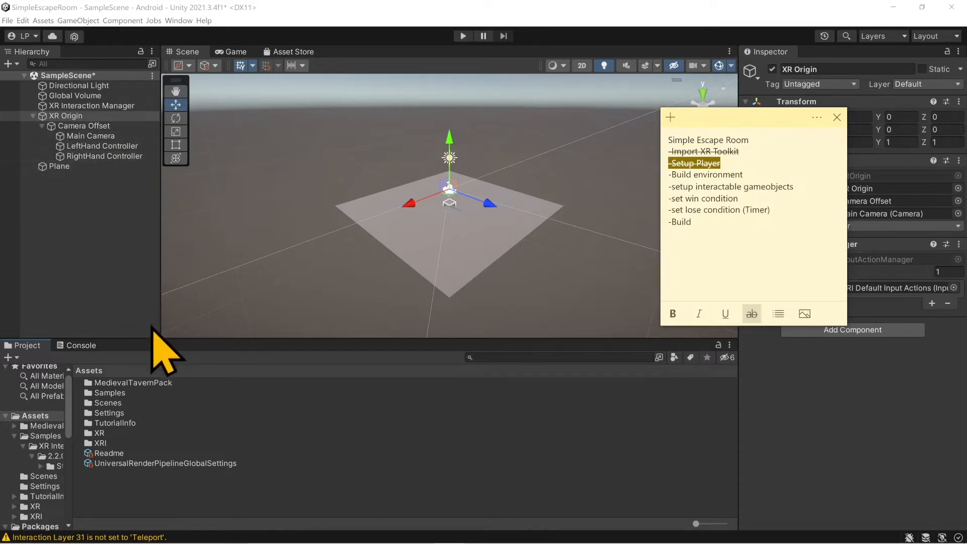
# Create a new folder named Prefab in the project's Assets folder
pyautogui.rightClick(302, 422)
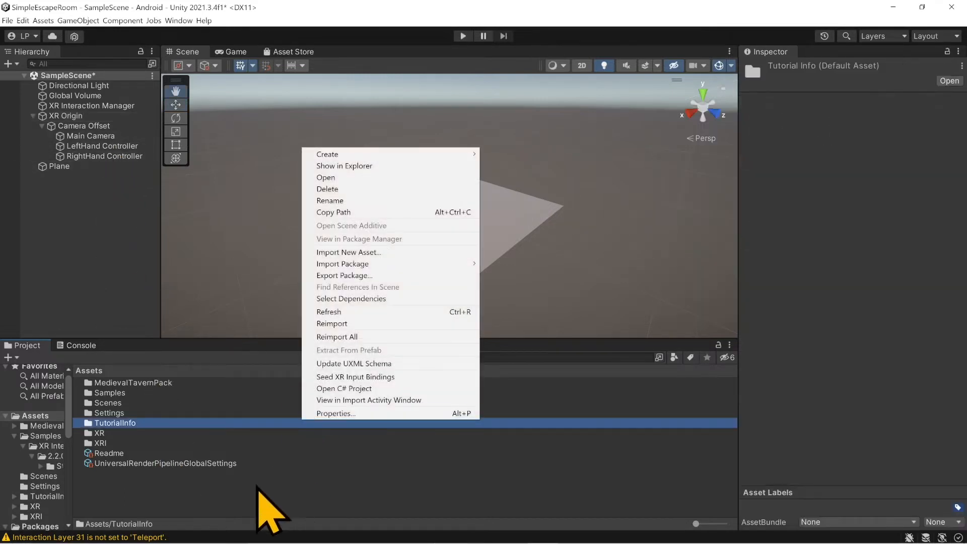
pyautogui.rightClick(242, 485)
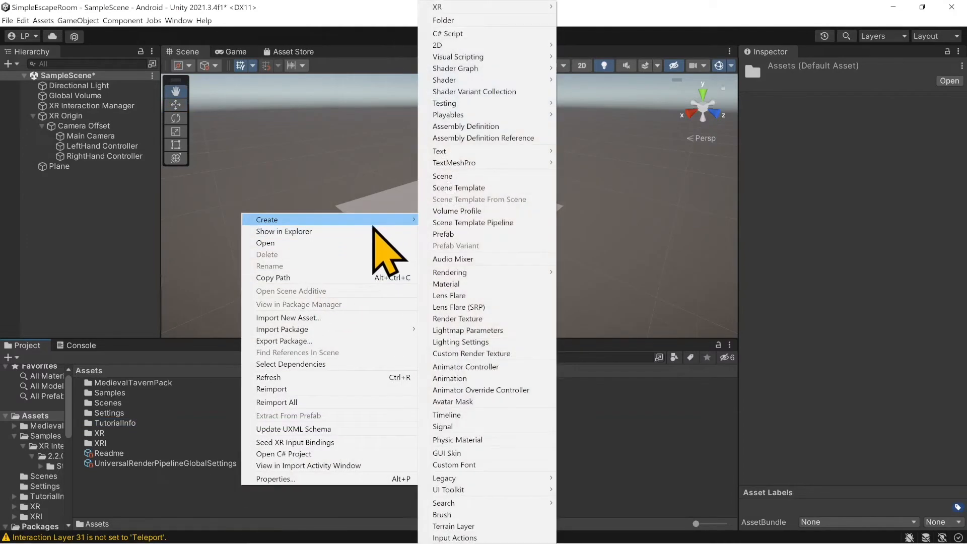
pyautogui.moveTo(343, 220)
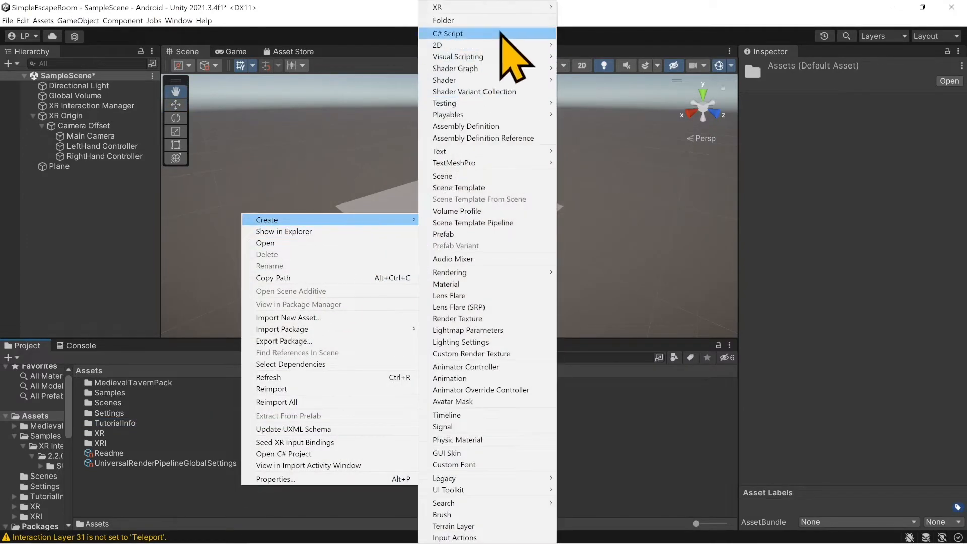
pyautogui.click(514, 20)
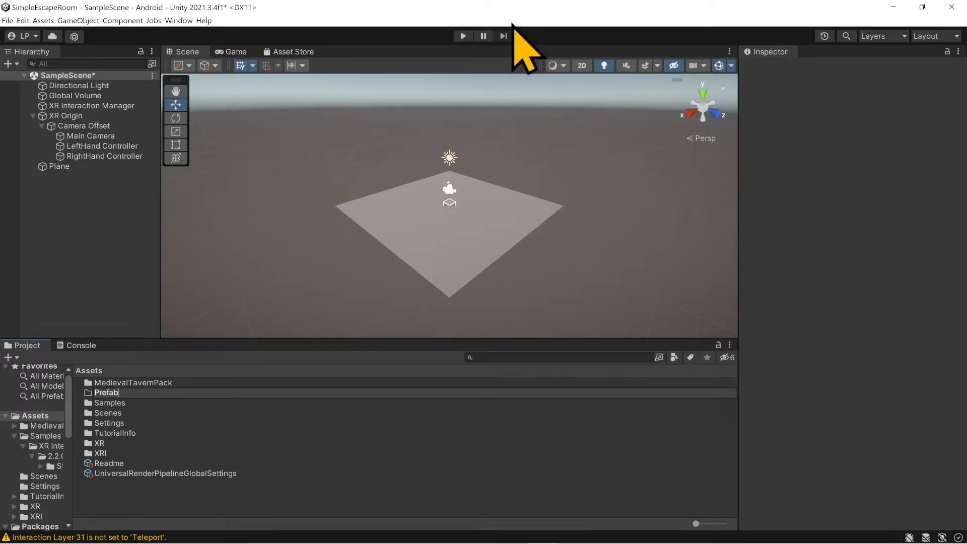
pyautogui.press('Return')
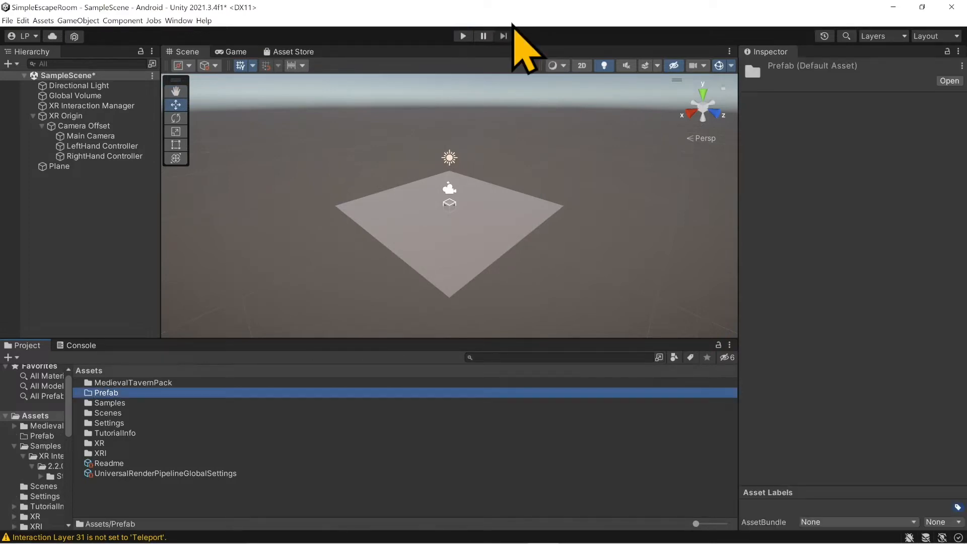
# Save the XR Origin object as a prefab in the Prefab folder and return to the Assets folder
pyautogui.doubleClick(120, 393)
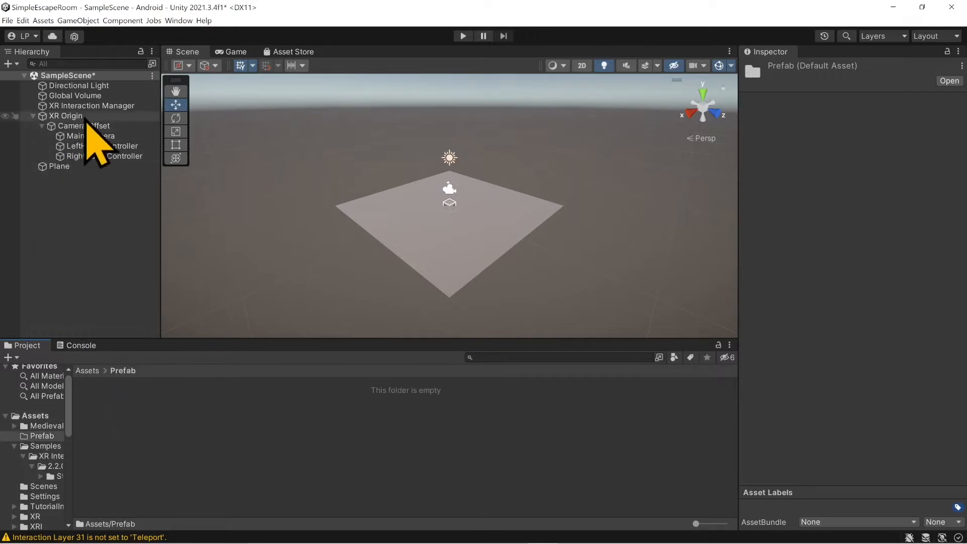
pyautogui.moveTo(101, 116); pyautogui.dragTo(201, 443)
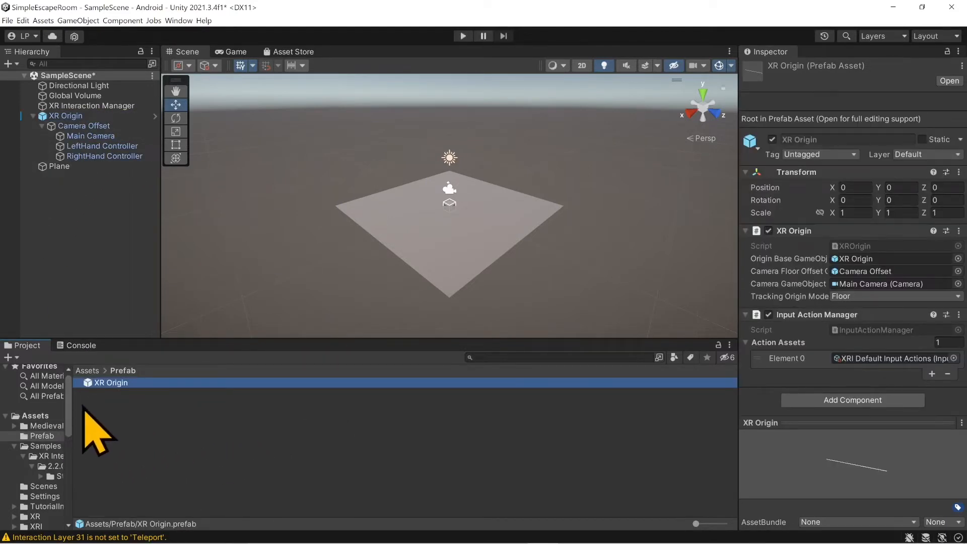
pyautogui.click(89, 371)
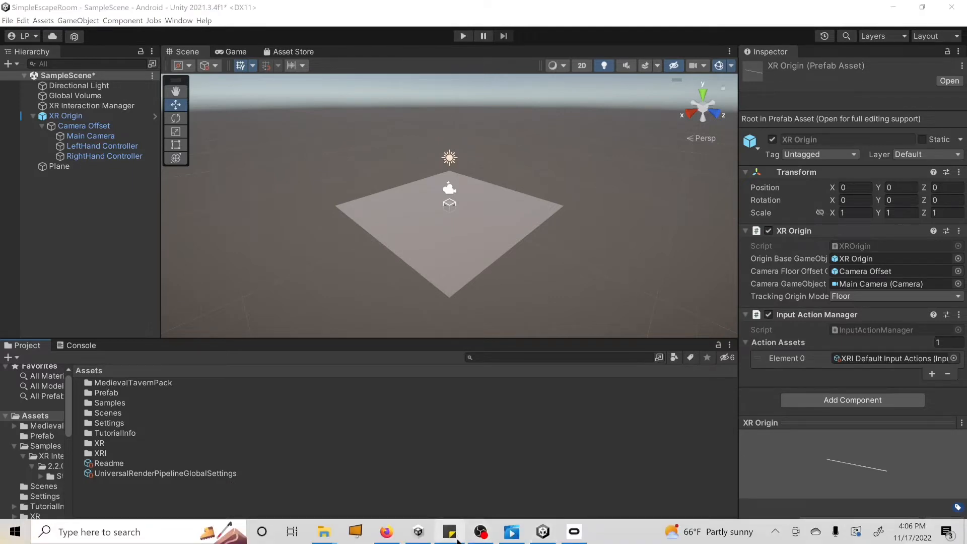
# Check the to-do list in Sticky Notes and open the demo_01 scene from MedievalTavernPack's Scenes folder in Unity, saving the changes to SampleScene
pyautogui.click(456, 536)
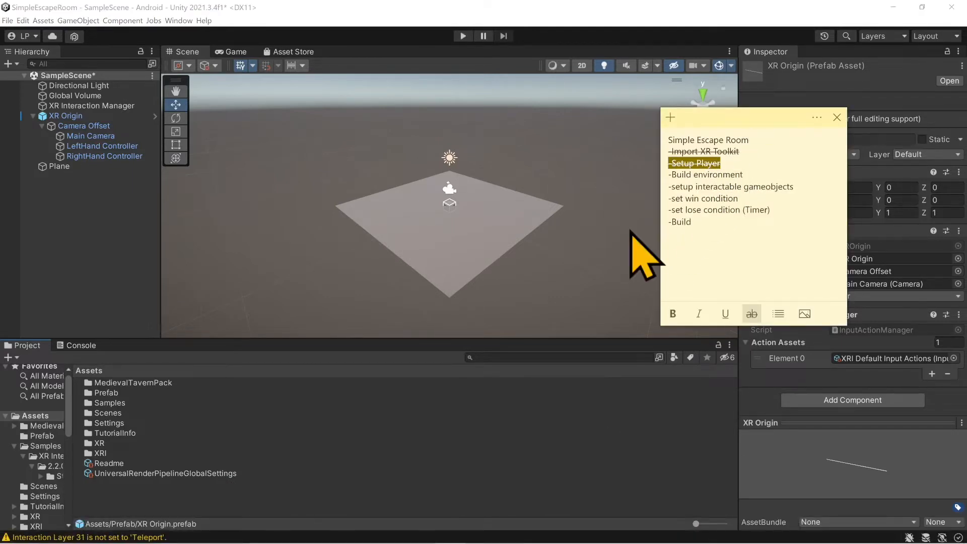
pyautogui.click(146, 386)
pyautogui.doubleClick(146, 384)
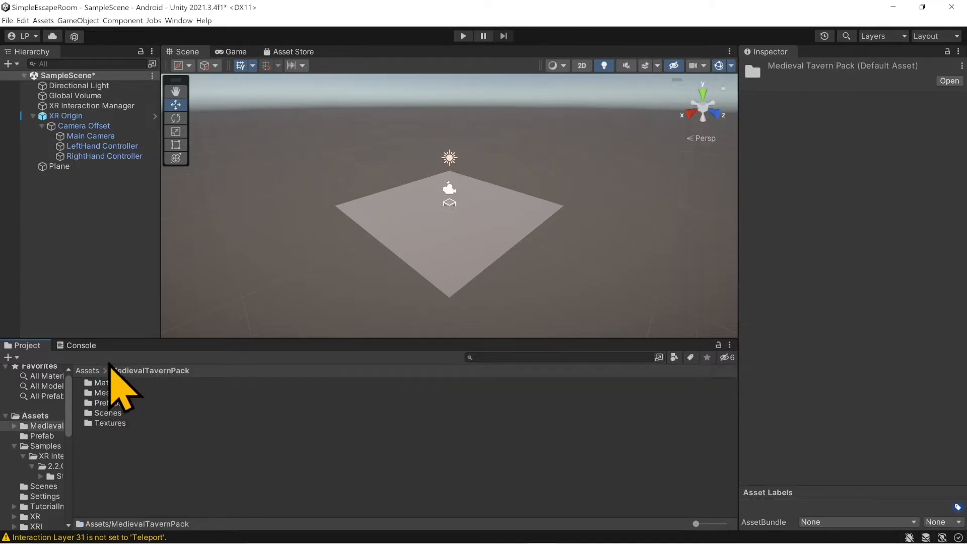
pyautogui.doubleClick(107, 413)
pyautogui.click(114, 393)
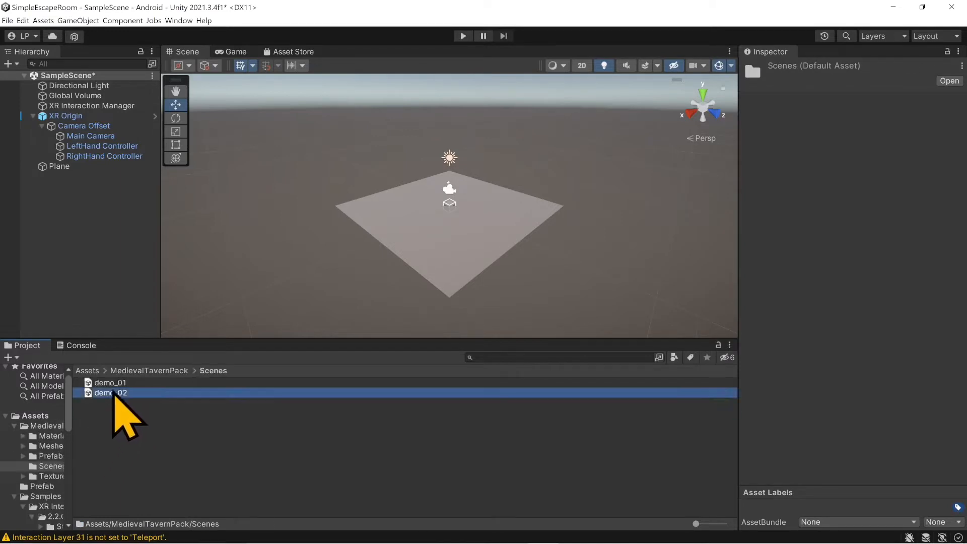
pyautogui.doubleClick(111, 384)
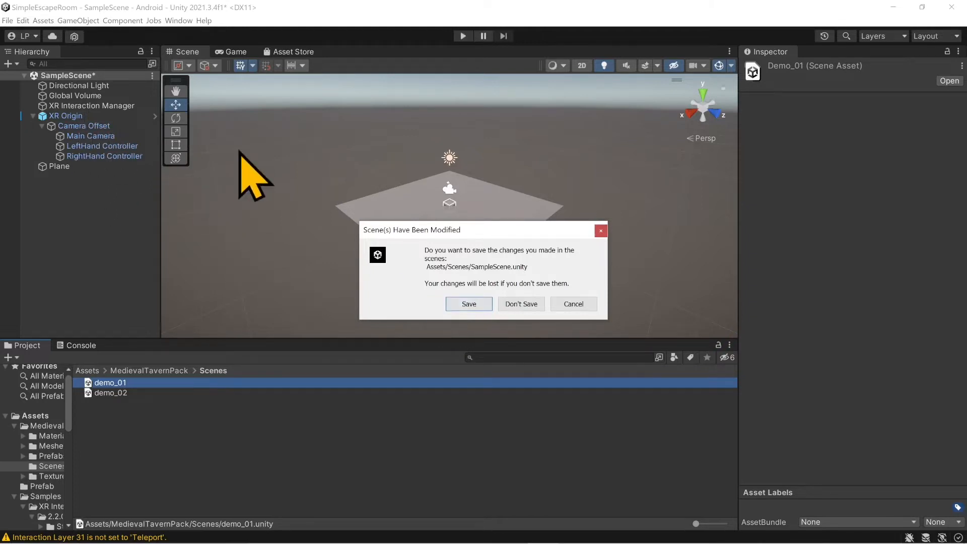
pyautogui.click(469, 305)
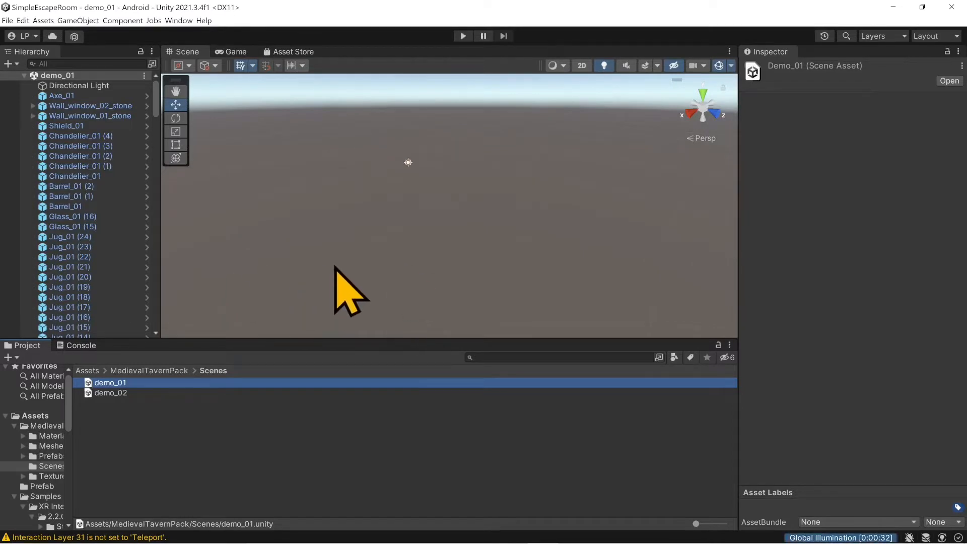
# Frame Chandelier_01 (3) in the Scene view and zoom out to examine the demo room's materials
pyautogui.click(96, 156)
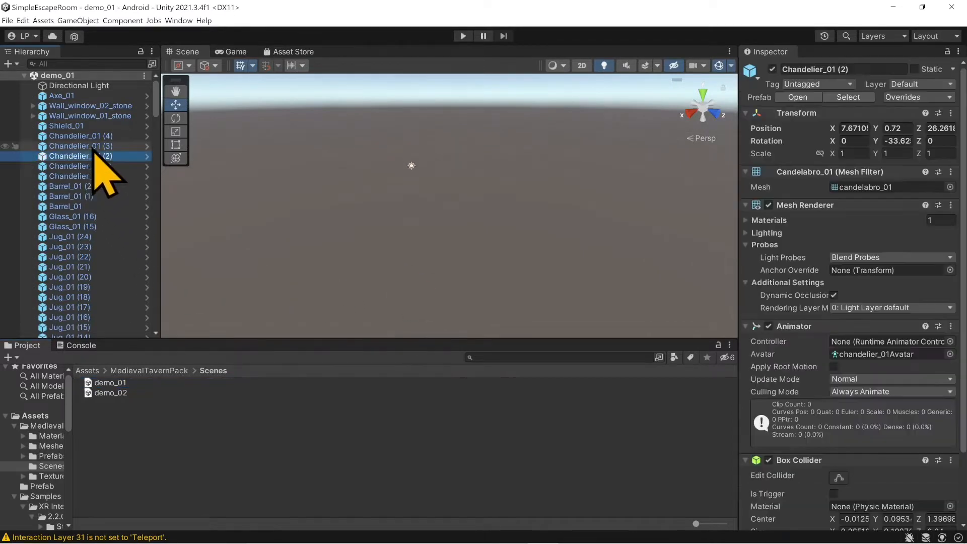
pyautogui.click(94, 146)
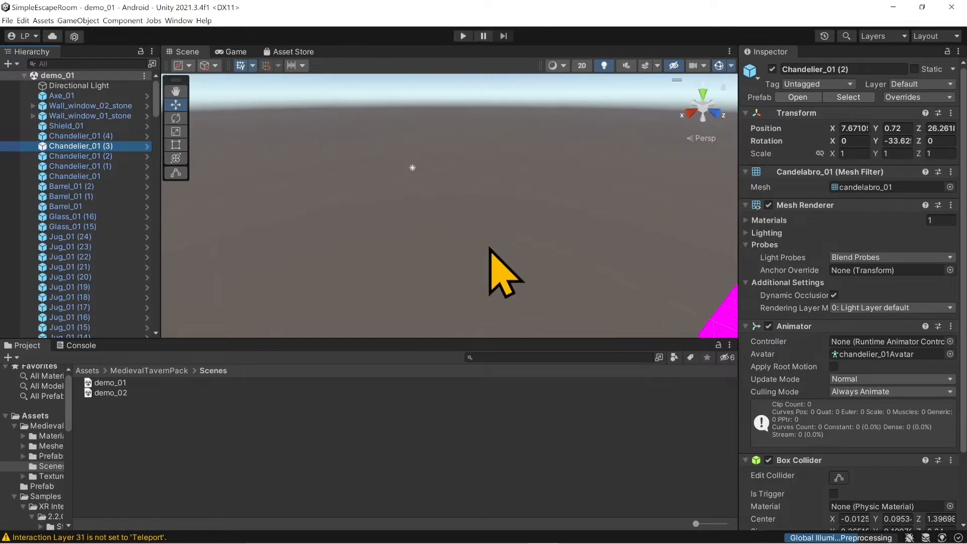
pyautogui.press('f')
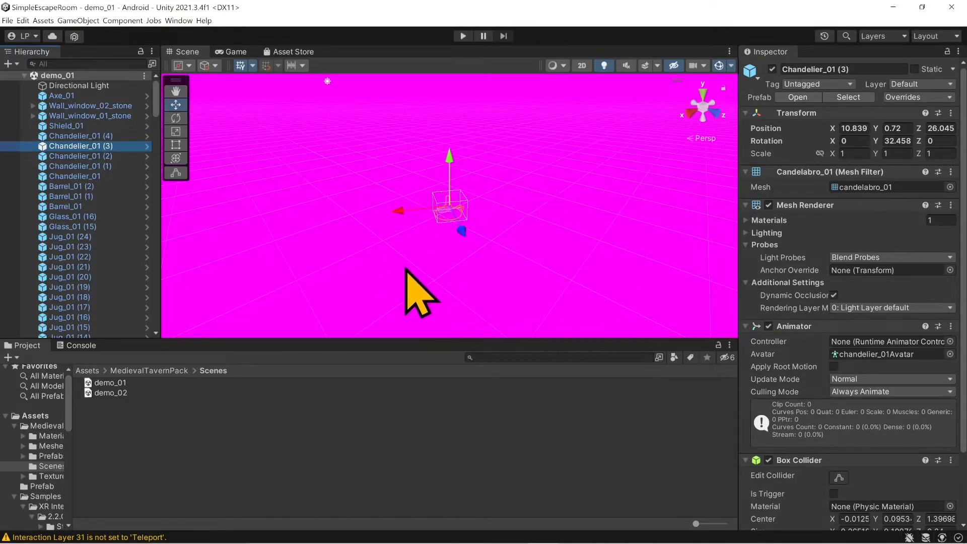
pyautogui.scroll(-5, 406, 268)
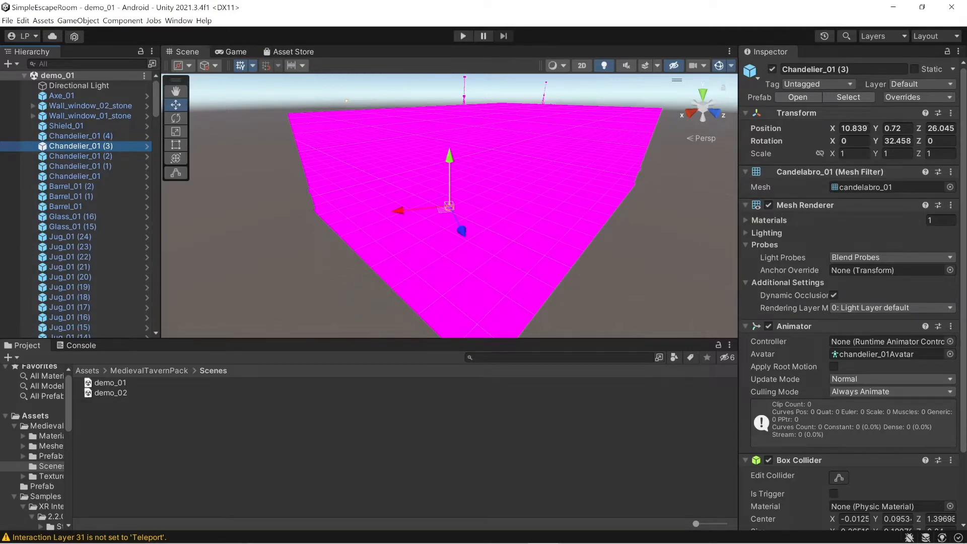
# Open the Render Pipeline Converter and set its conversion type to Built-in to URP
pyautogui.click(179, 20)
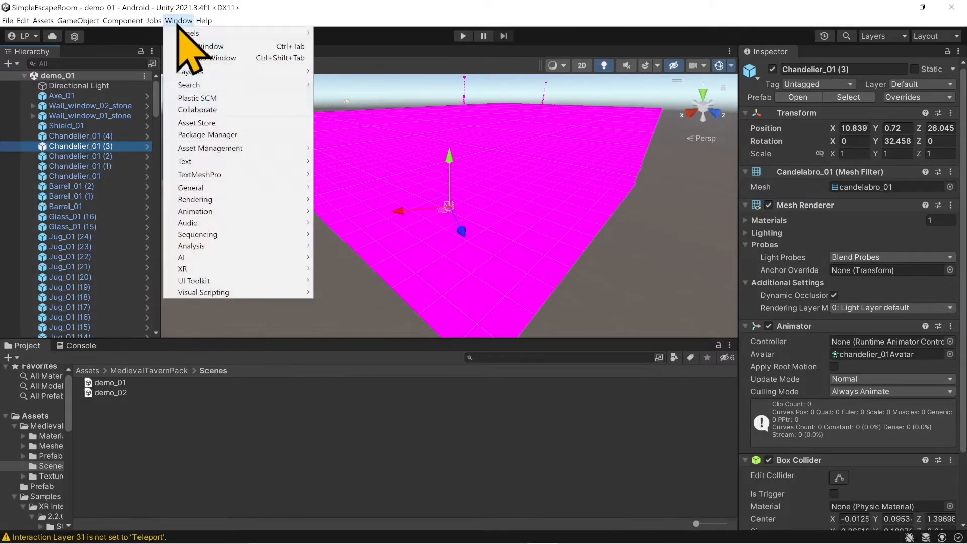
pyautogui.moveTo(252, 200)
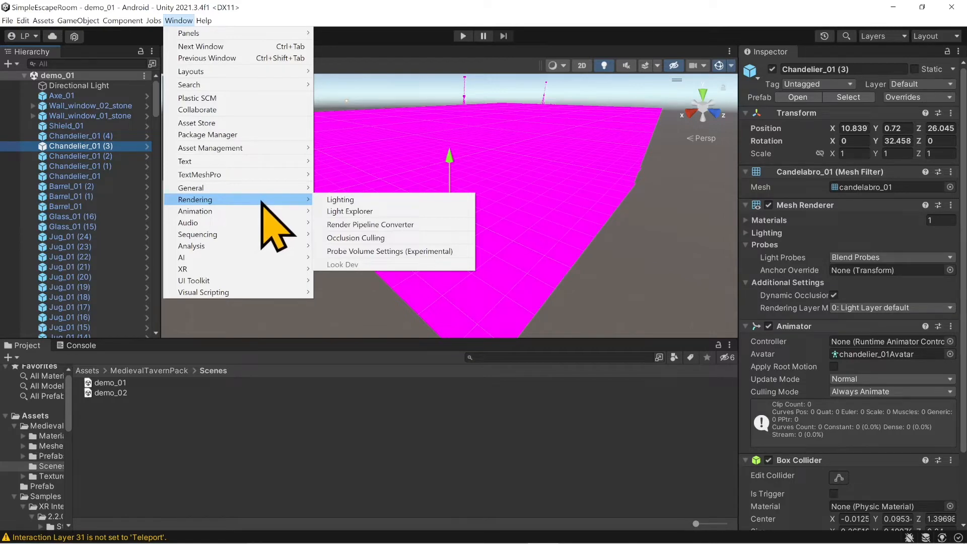
pyautogui.click(421, 228)
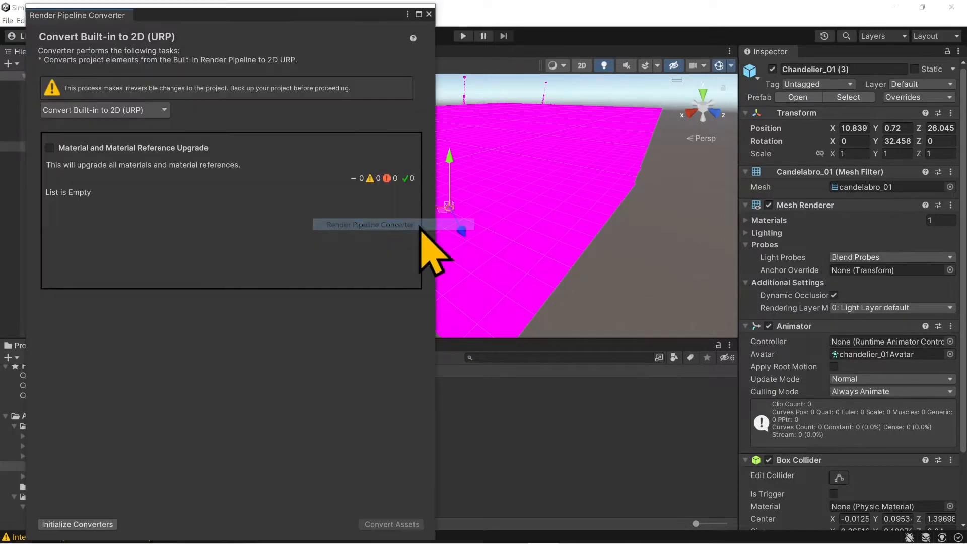
pyautogui.click(154, 111)
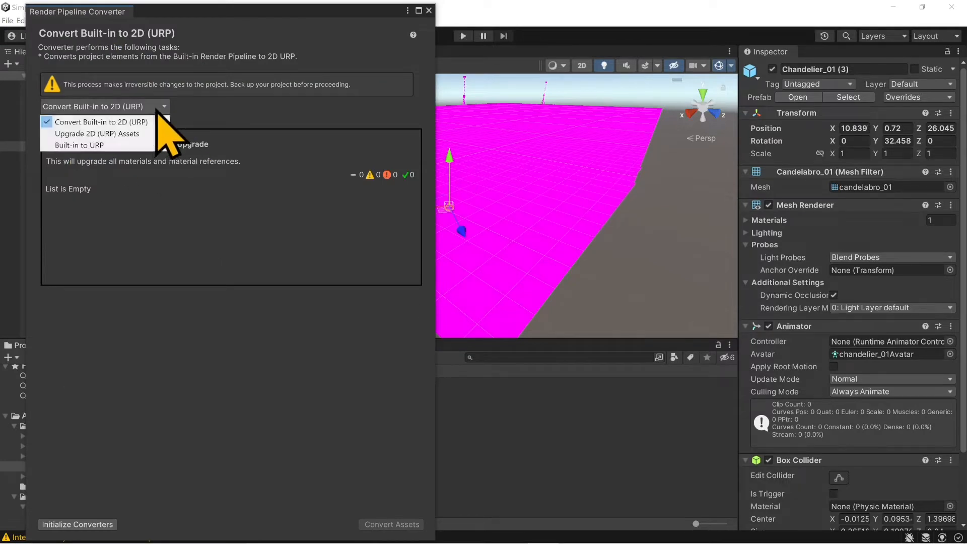
pyautogui.click(120, 145)
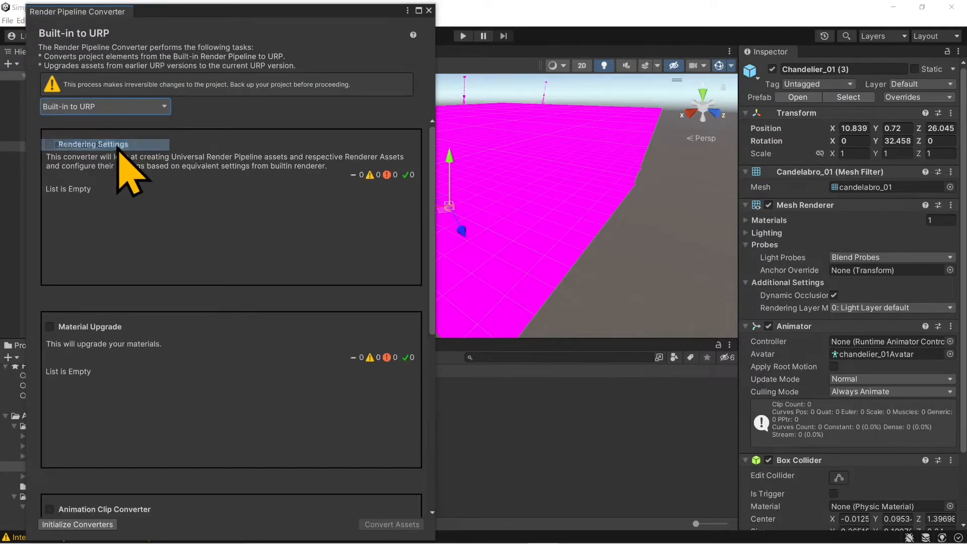
# Enable Material Upgrade, initialize the converters and convert the listed assets to URP
pyautogui.click(49, 326)
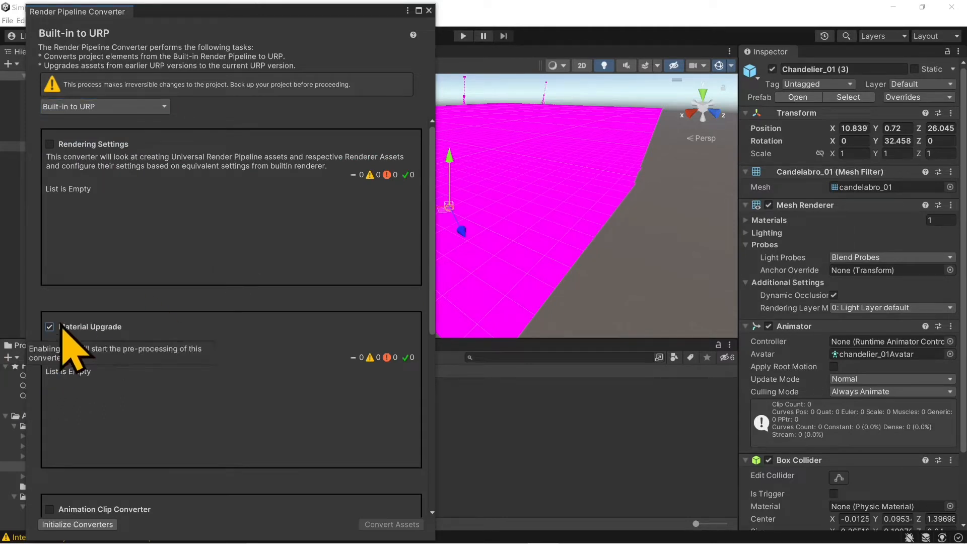
pyautogui.click(83, 525)
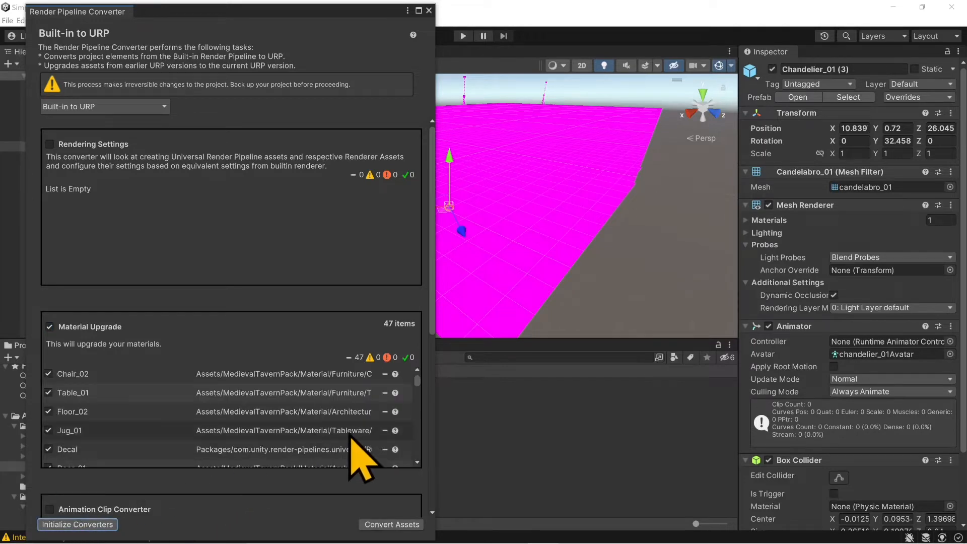
pyautogui.click(382, 529)
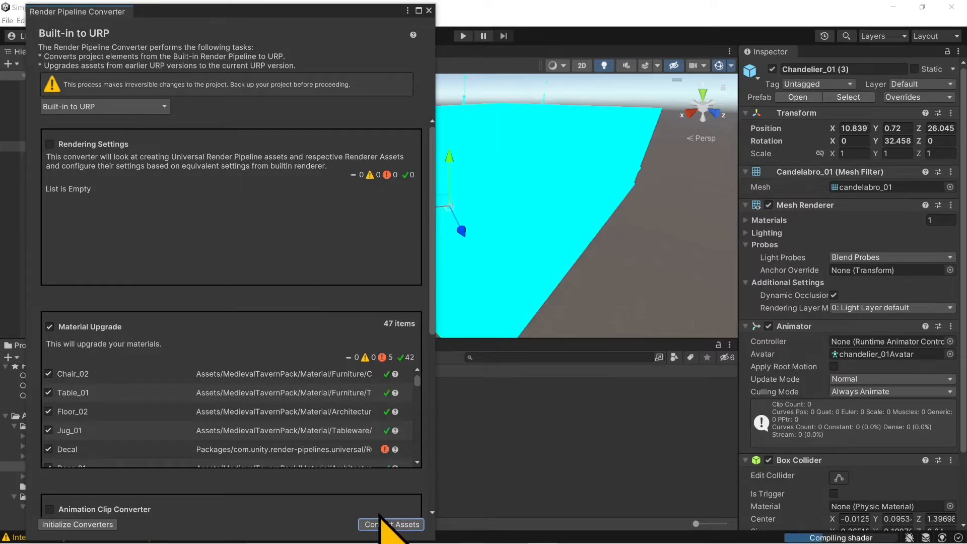
# Close the Render Pipeline Converter and examine the converted materials inside the demo_01 tavern room
pyautogui.click(429, 11)
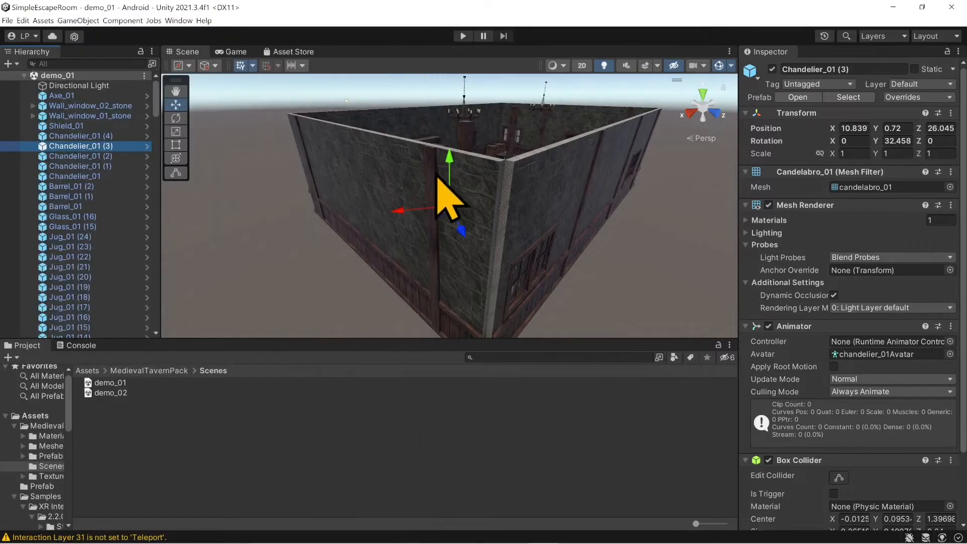
pyautogui.scroll(10, 445, 226)
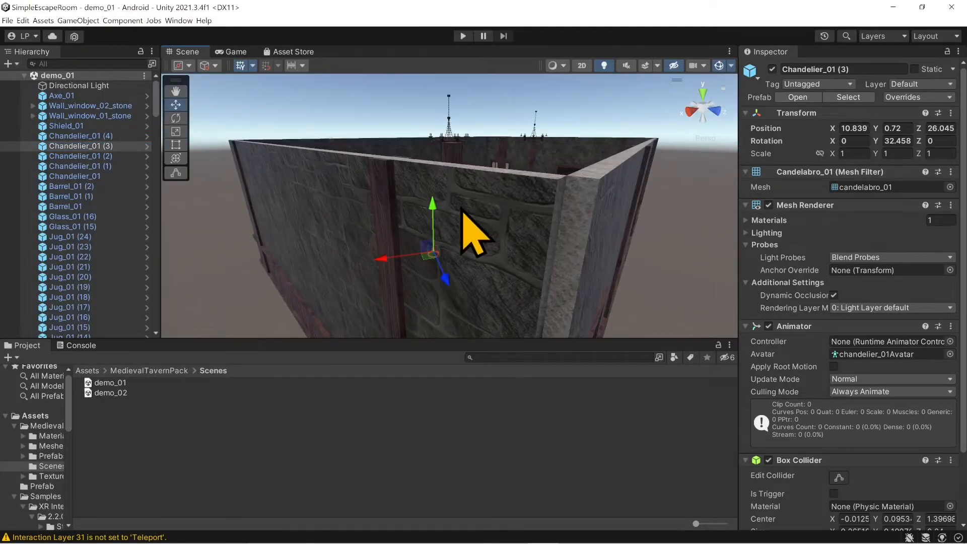
pyautogui.moveTo(501, 194); pyautogui.dragTo(477, 206, button='right')
pyautogui.moveTo(551, 233); pyautogui.dragTo(432, 271, button='middle')
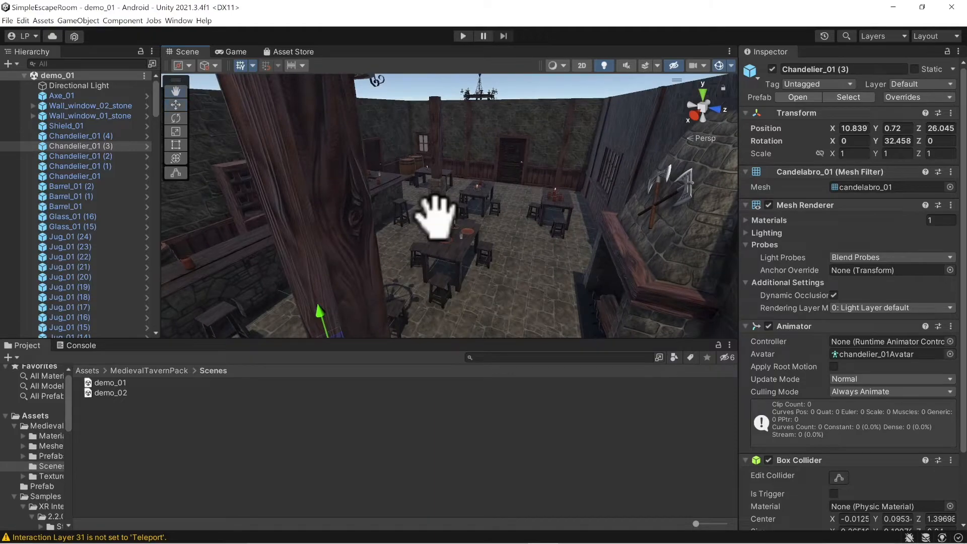
pyautogui.moveTo(436, 216); pyautogui.dragTo(506, 154, button='middle')
pyautogui.moveTo(549, 198); pyautogui.dragTo(403, 209, button='right')
pyautogui.moveTo(488, 203); pyautogui.dragTo(270, 184, button='middle')
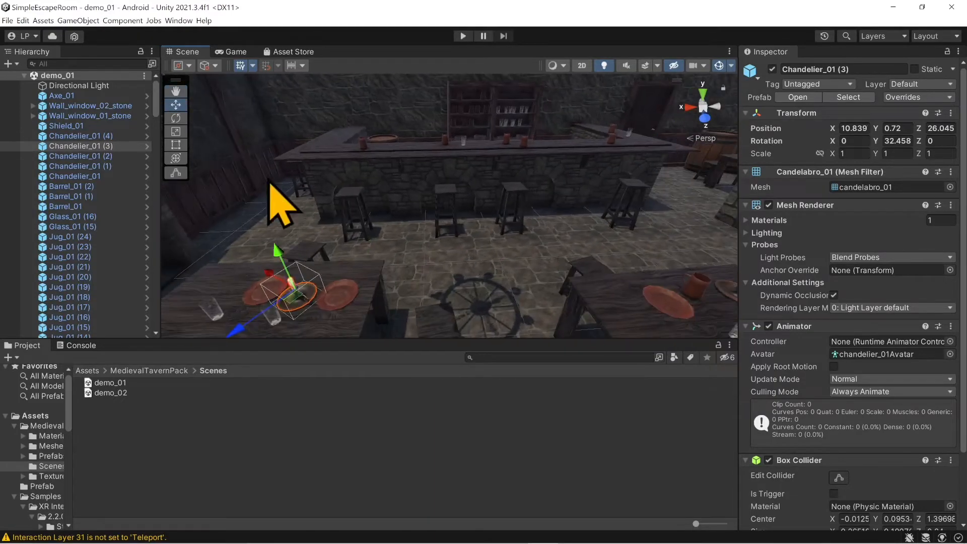
pyautogui.moveTo(535, 184); pyautogui.dragTo(298, 206, button='middle')
pyautogui.moveTo(471, 199); pyautogui.dragTo(345, 159, button='middle')
pyautogui.moveTo(488, 220); pyautogui.dragTo(536, 190, button='right')
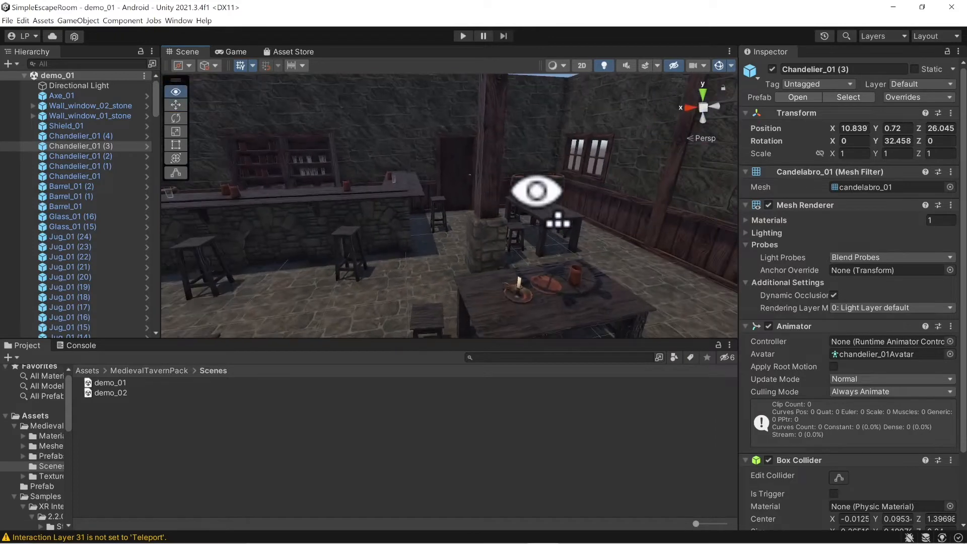
# Open the demo_02 scene and look around its tavern interior
pyautogui.click(119, 386)
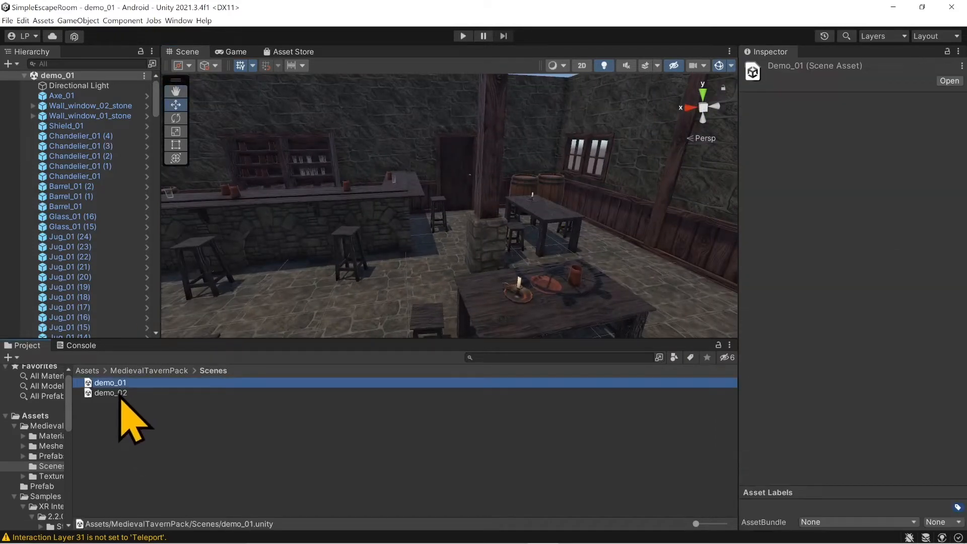
pyautogui.doubleClick(119, 394)
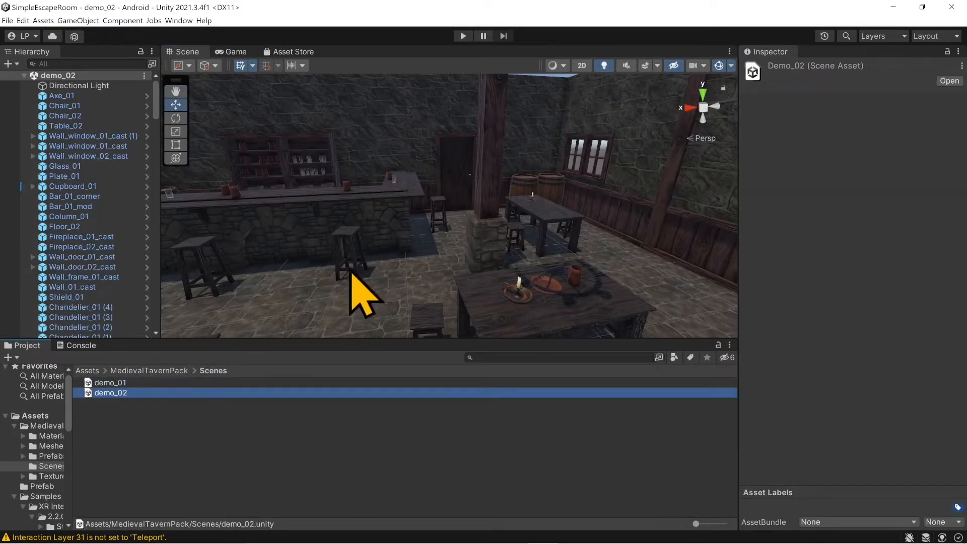
pyautogui.moveTo(501, 274); pyautogui.dragTo(342, 260, button='right')
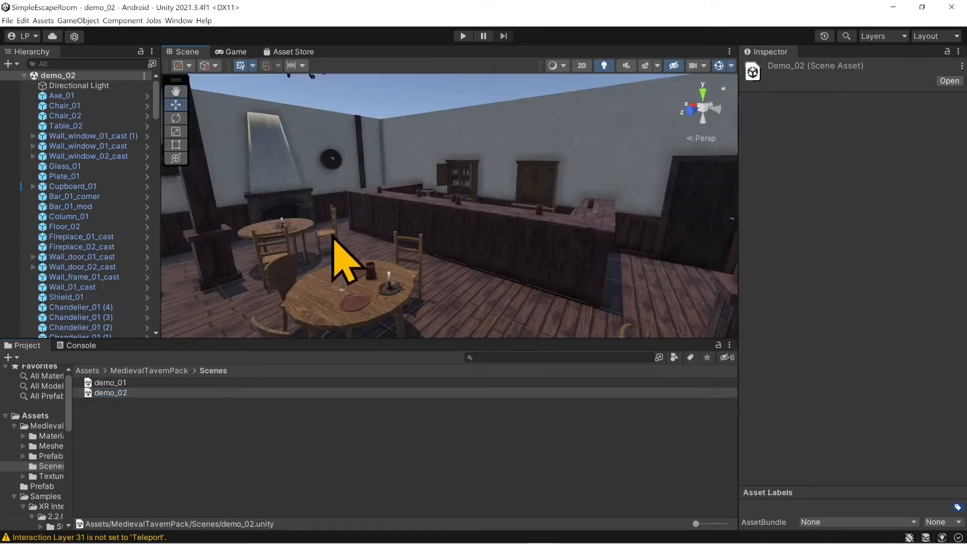
pyautogui.scroll(-4, 363, 257)
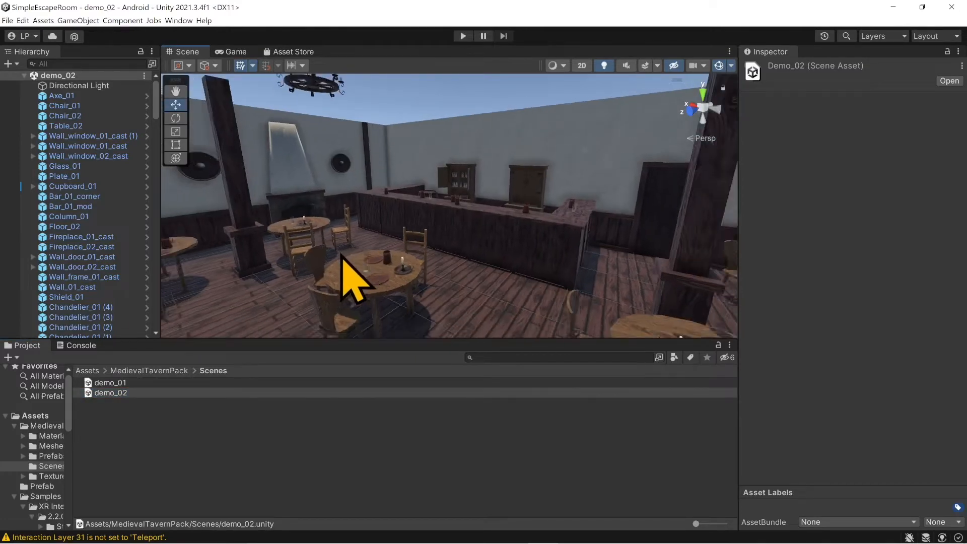
pyautogui.moveTo(384, 244); pyautogui.dragTo(330, 259, button='right')
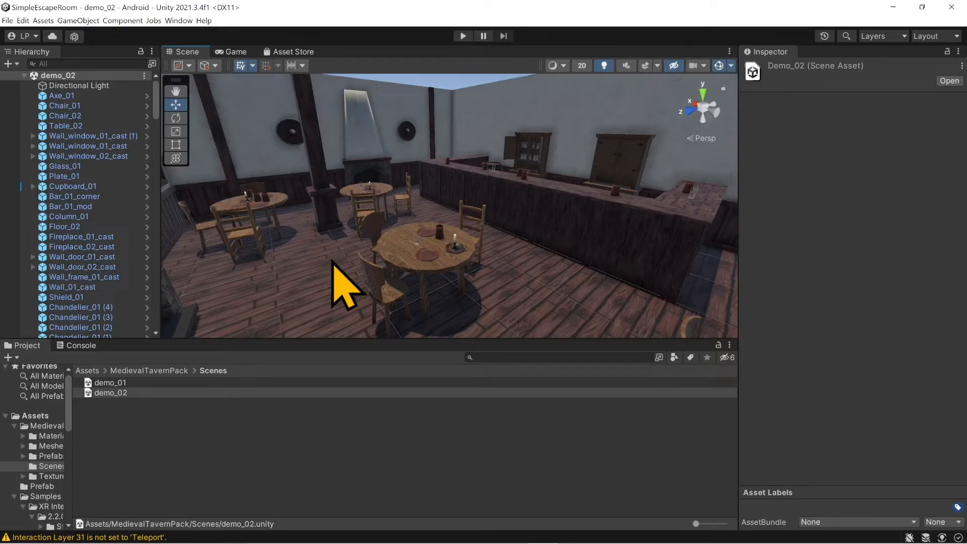
# Open the New Scene template selection
pyautogui.click(8, 21)
pyautogui.click(28, 33)
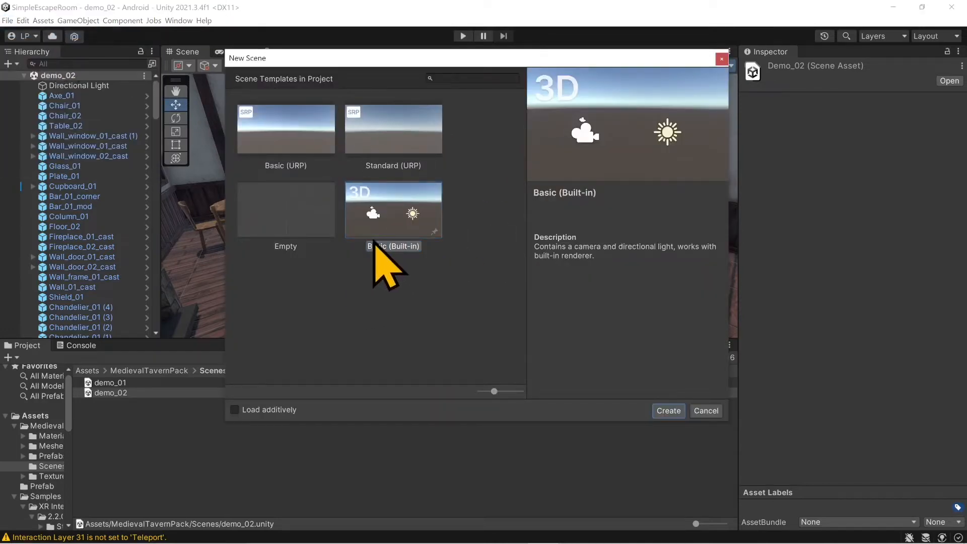
pyautogui.click(389, 137)
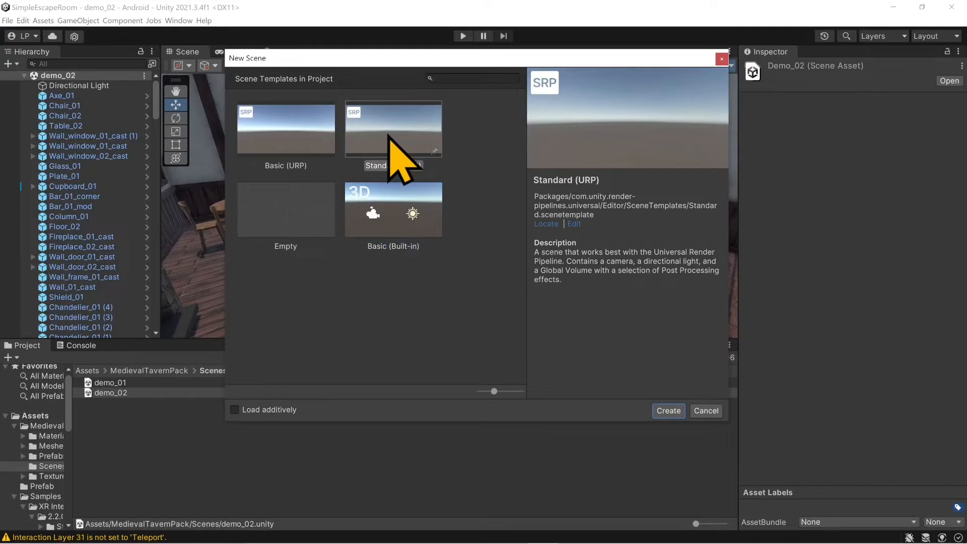
pyautogui.click(667, 411)
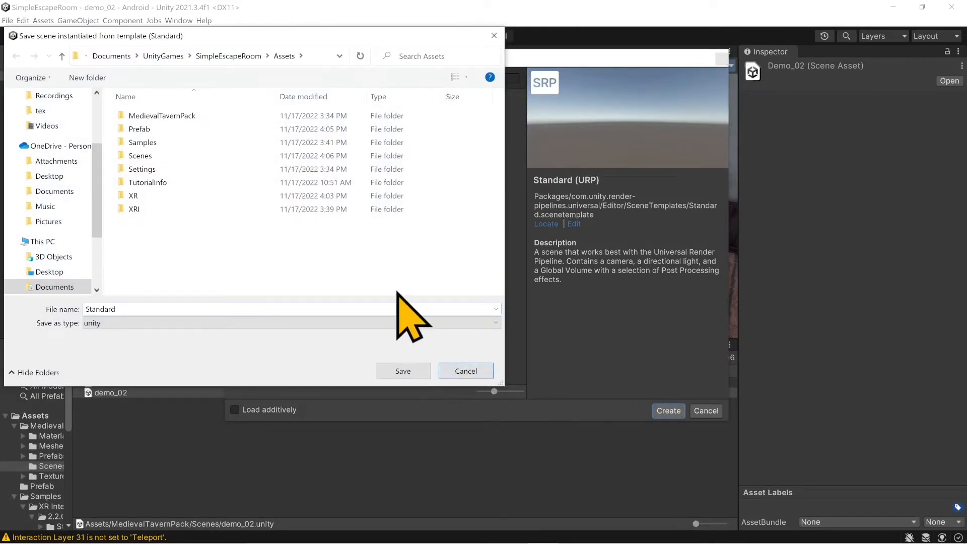
pyautogui.click(466, 371)
# Create the new scene from the Basic (URP) template
pyautogui.click(296, 147)
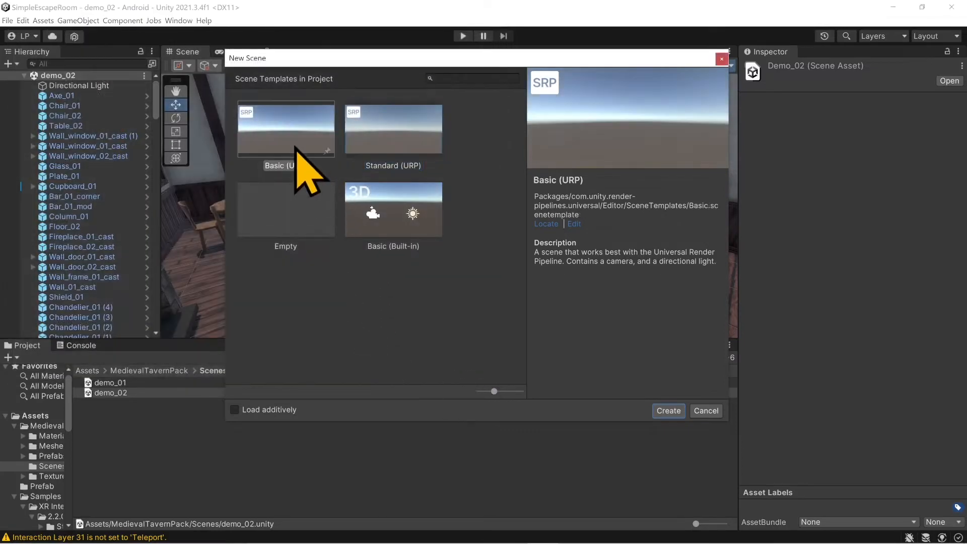
pyautogui.click(667, 415)
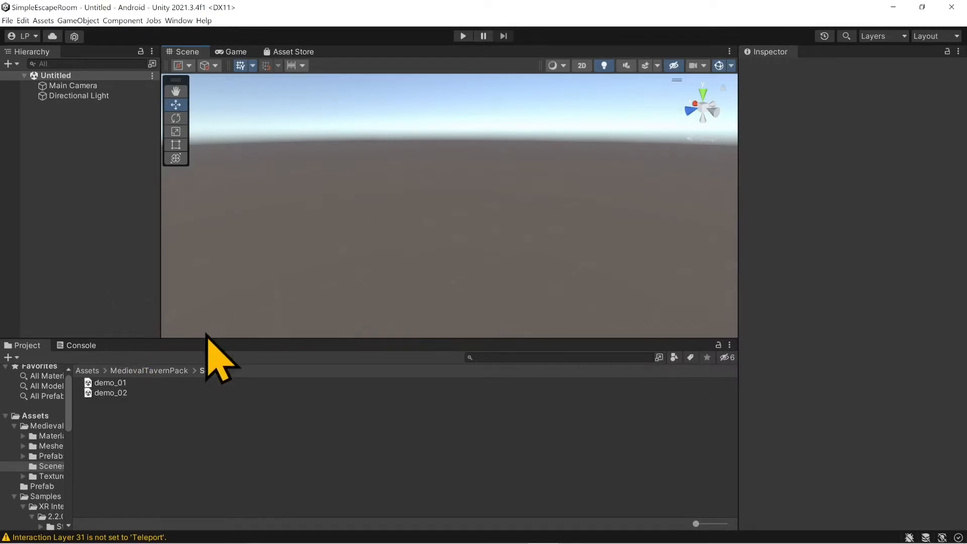
# Open the Architecture folder in MedievalTavernPack's Prefabs and show its assets as large thumbnails
pyautogui.click(156, 372)
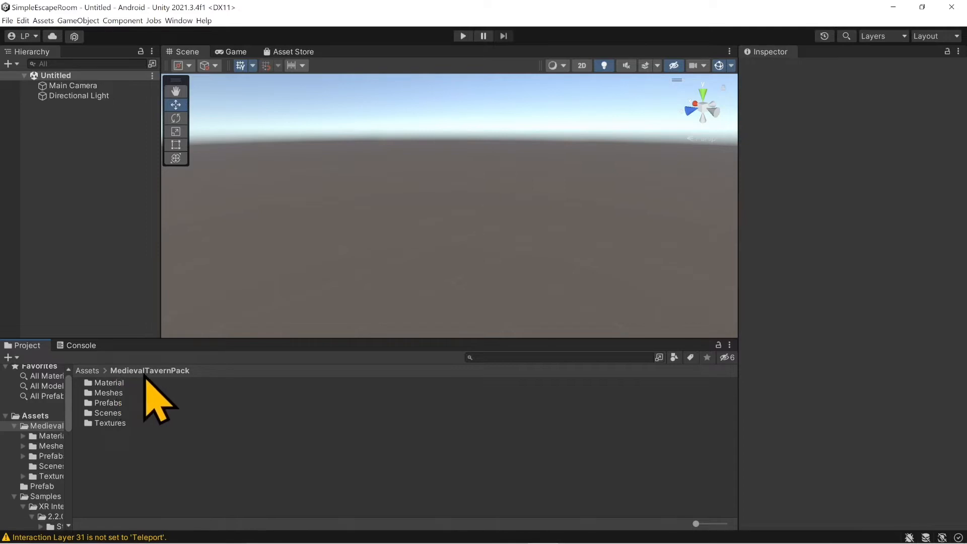
pyautogui.doubleClick(114, 404)
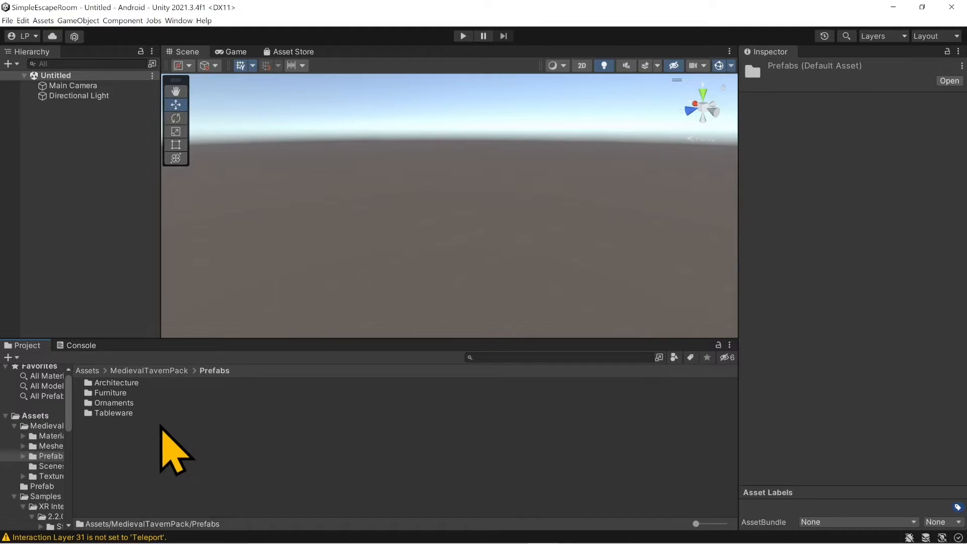
pyautogui.doubleClick(141, 384)
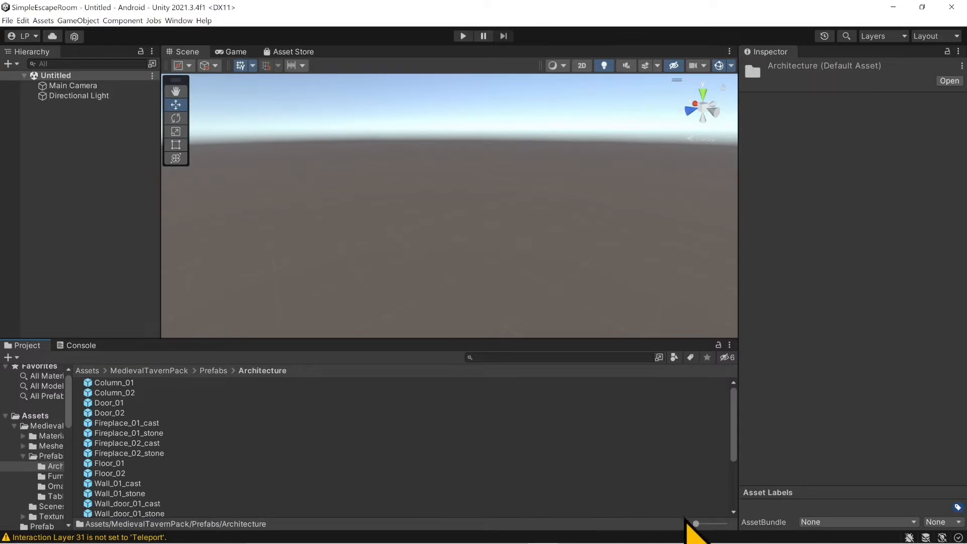
pyautogui.moveTo(697, 524); pyautogui.dragTo(722, 524)
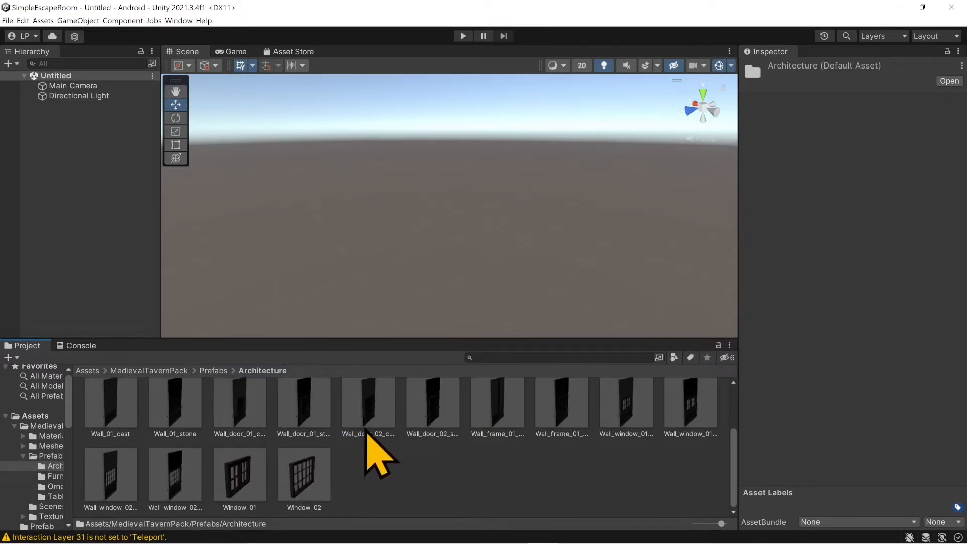
# Place the Floor_02 prefab in the scene and reset its Transform
pyautogui.scroll(2, 365, 433)
pyautogui.scroll(2, 367, 432)
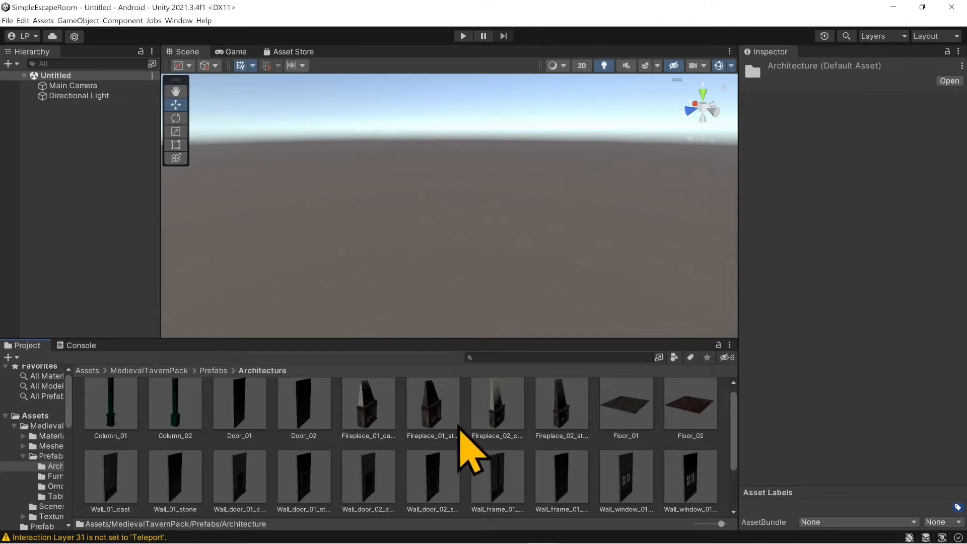
pyautogui.scroll(1, 565, 431)
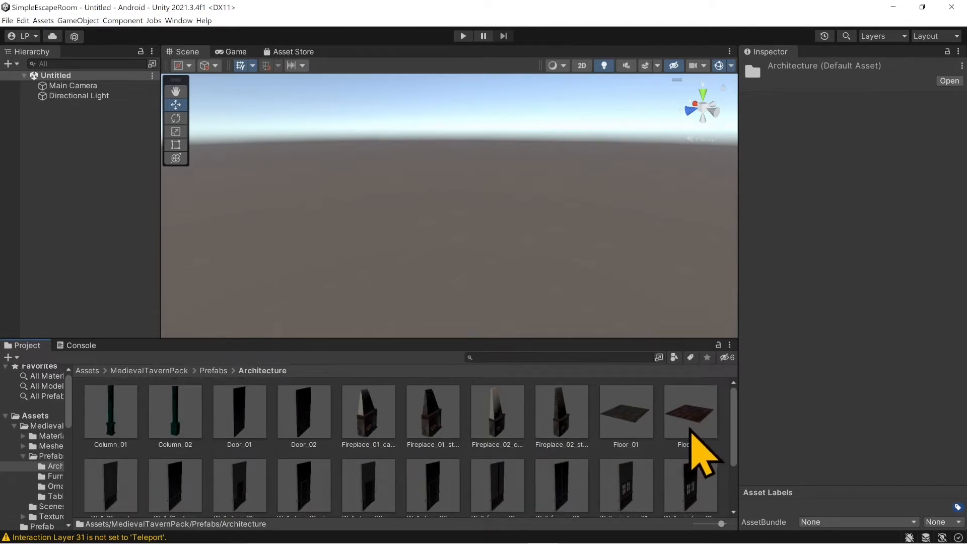
pyautogui.moveTo(690, 427); pyautogui.dragTo(481, 270)
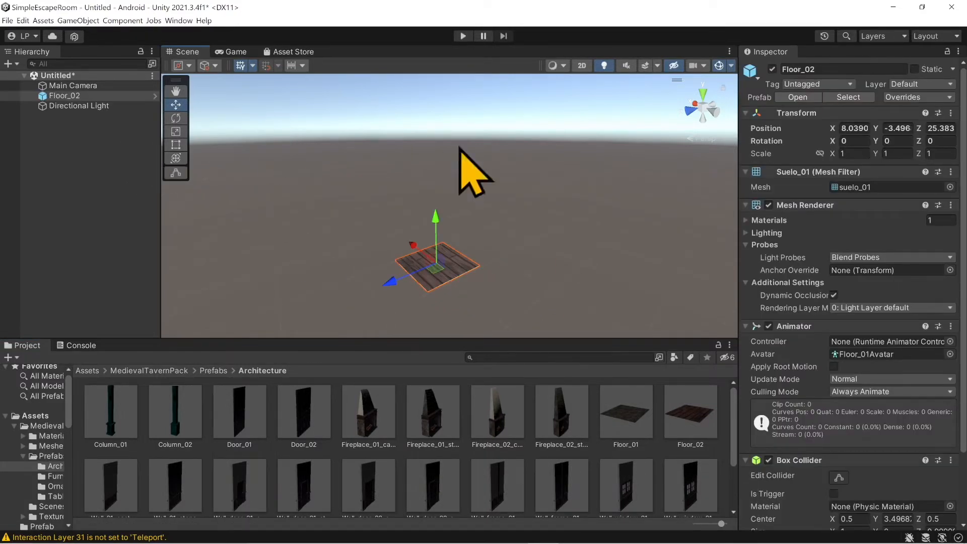
pyautogui.rightClick(800, 114)
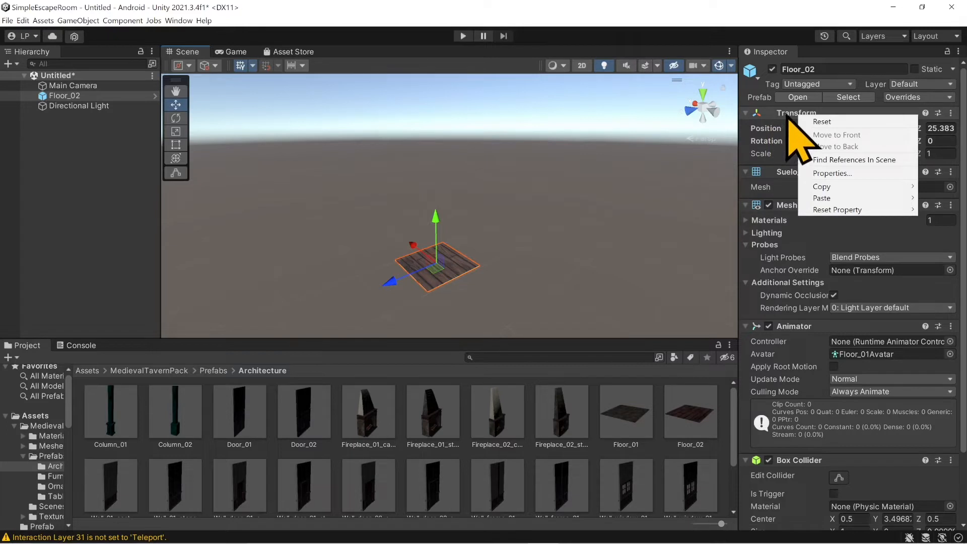
pyautogui.click(814, 121)
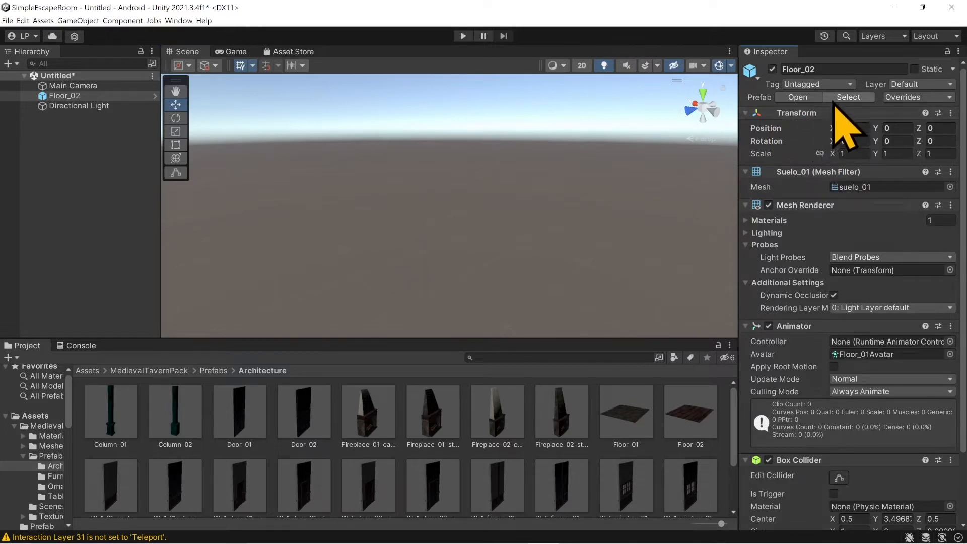
pyautogui.click(951, 113)
pyautogui.click(919, 123)
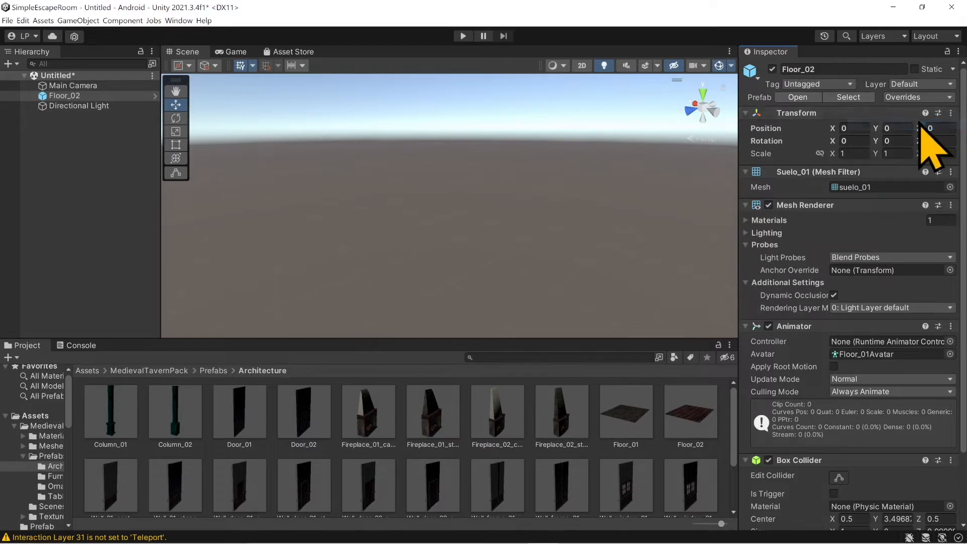
# Duplicate Floor_02 and vertex-snap the copy edge to edge against the original tile along the Z axis
pyautogui.doubleClick(88, 101)
pyautogui.moveTo(468, 178); pyautogui.dragTo(458, 195, button='right')
pyautogui.moveTo(458, 195); pyautogui.dragTo(386, 250, button='middle')
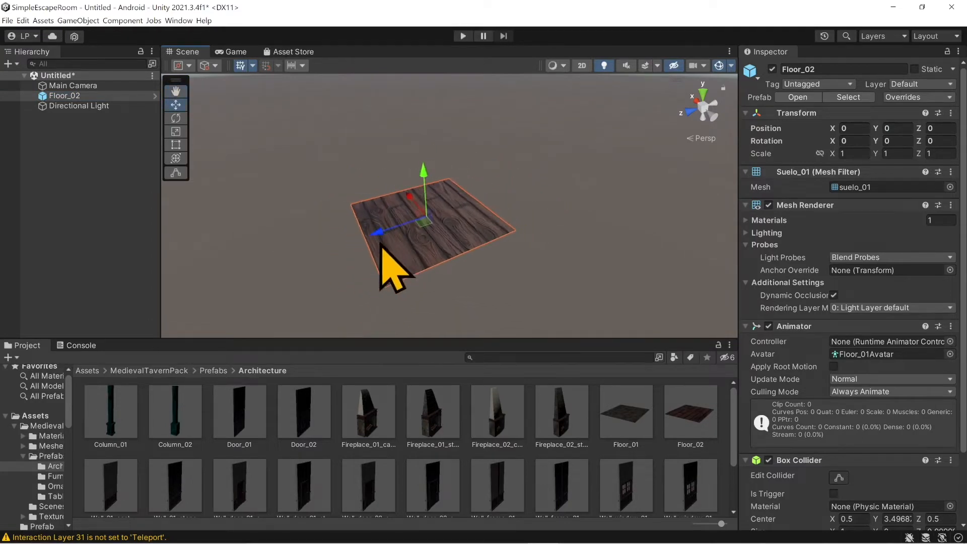
pyautogui.scroll(-3, 380, 242)
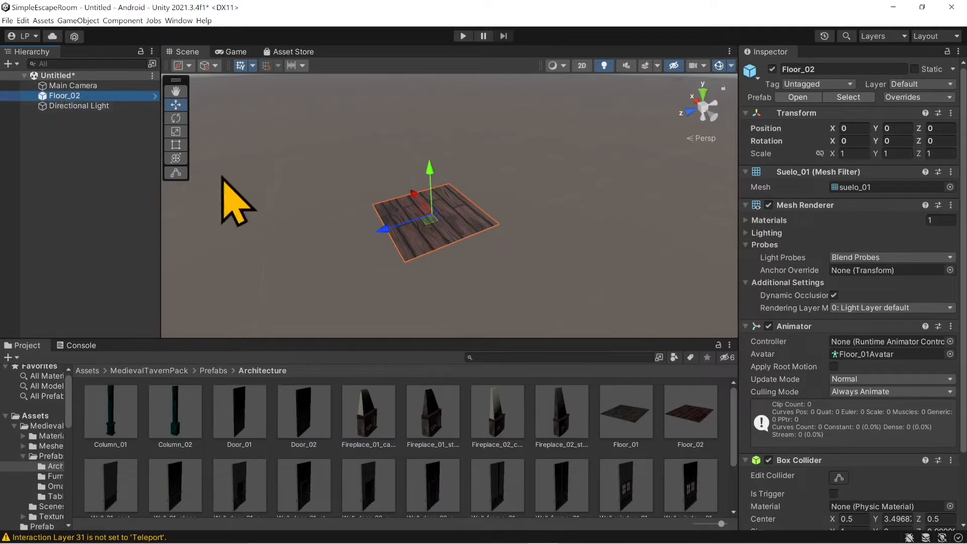
pyautogui.hotkey('ctrl', 'd')
pyautogui.moveTo(382, 230); pyautogui.dragTo(258, 267)
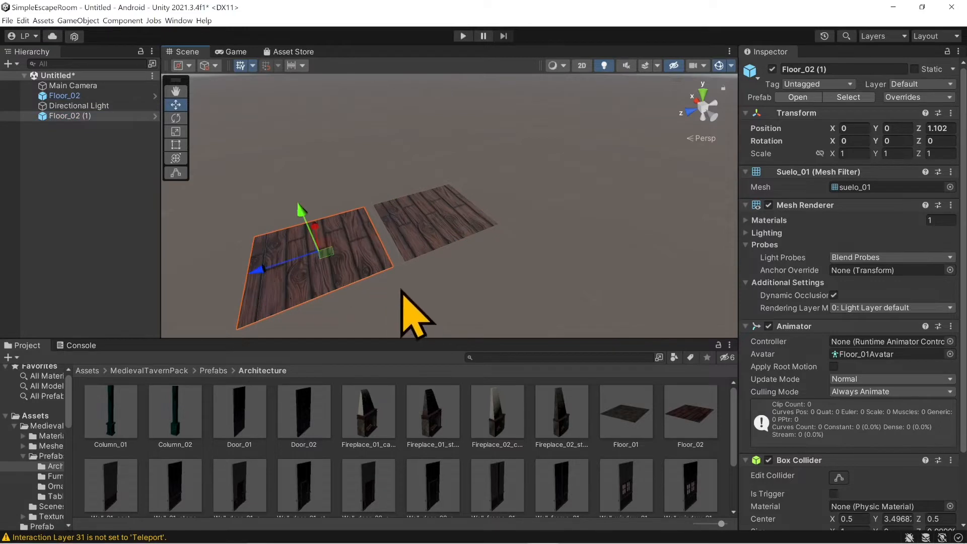
pyautogui.press('v')
pyautogui.moveTo(392, 268); pyautogui.dragTo(397, 269)
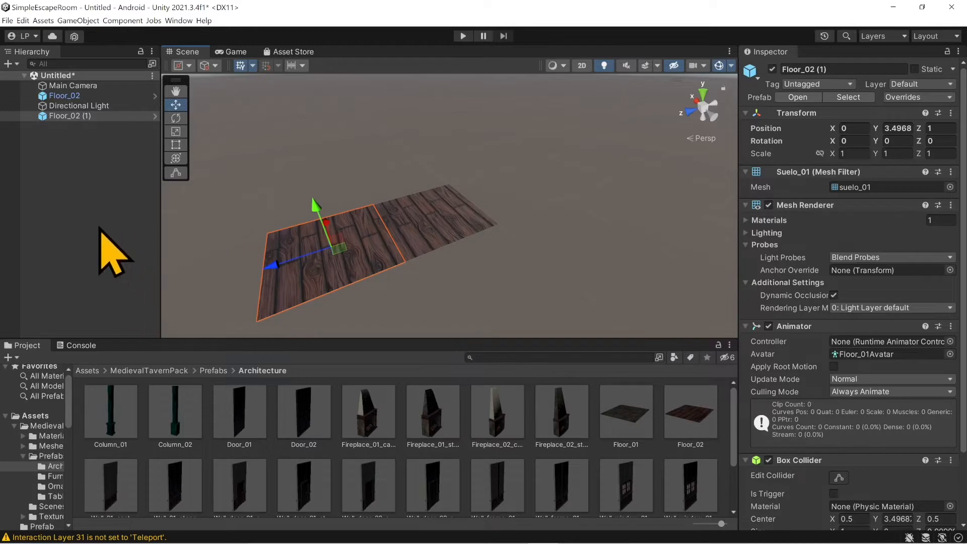
# Create an empty GameObject named TheRoom
pyautogui.rightClick(64, 146)
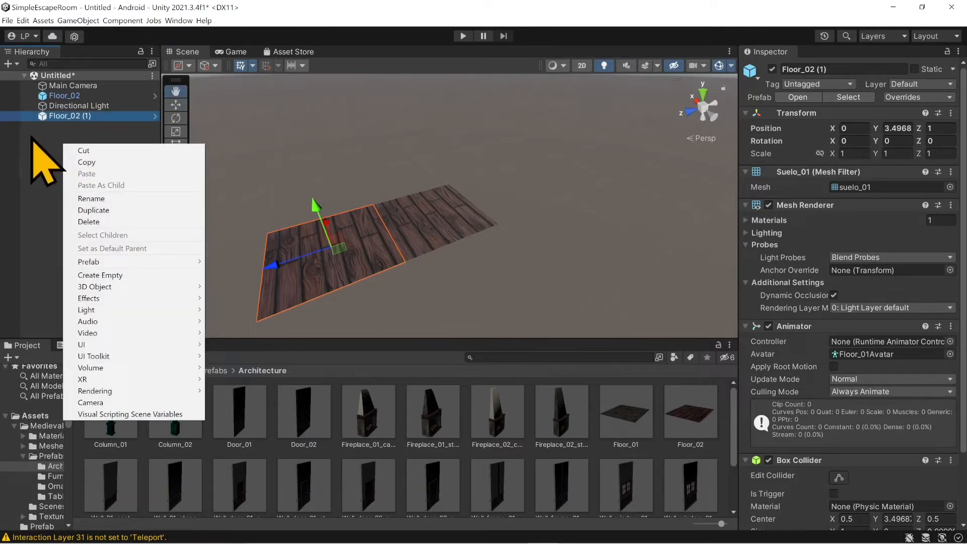
pyautogui.click(151, 303)
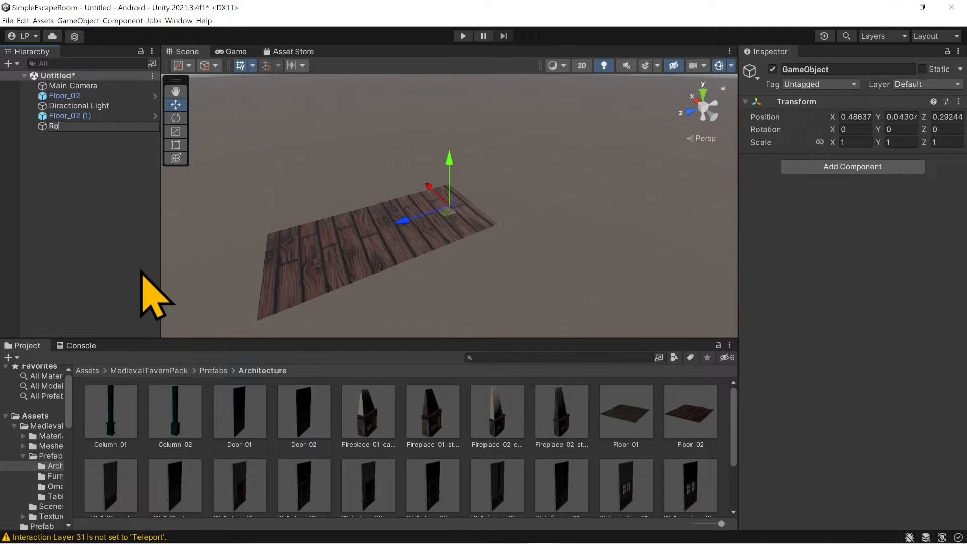
pyautogui.write('TheRoom')
pyautogui.press('Return')
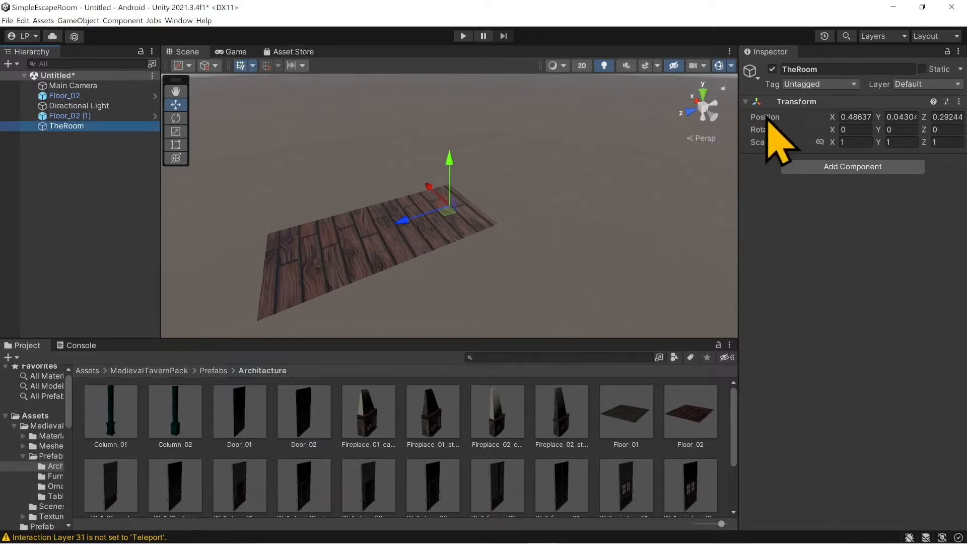
# Reset TheRoom's Transform and make both floor tiles its children
pyautogui.rightClick(800, 104)
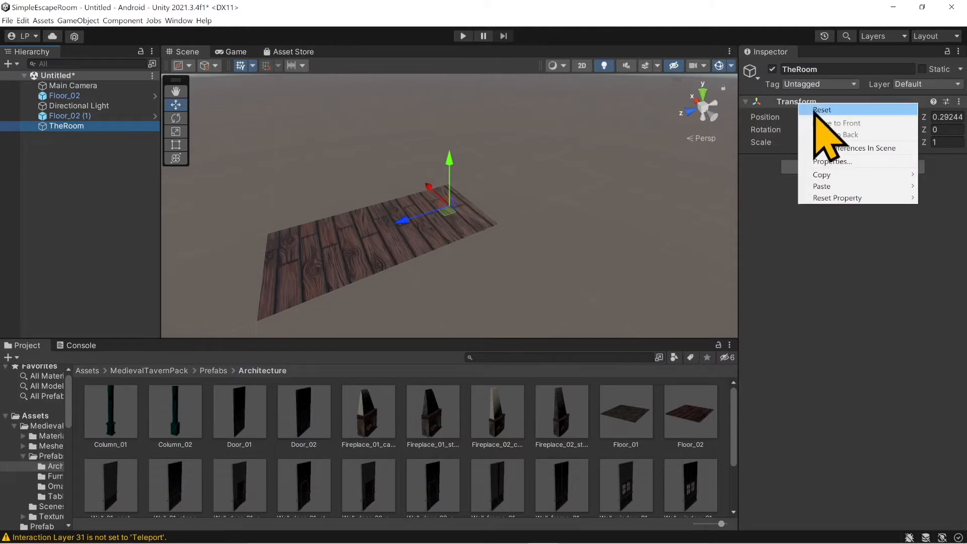
pyautogui.click(816, 110)
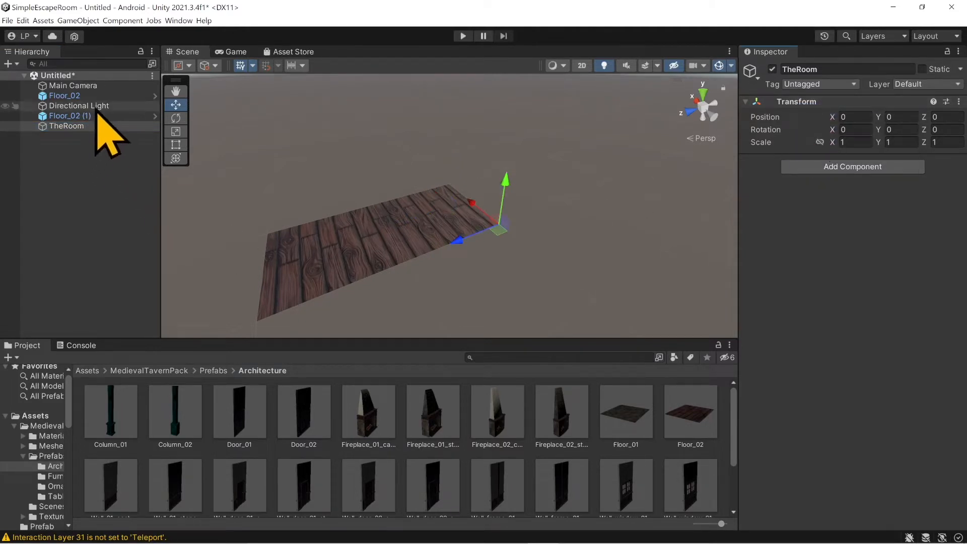
pyautogui.moveTo(97, 115)
pyautogui.mouseDown()
pyautogui.moveTo(82, 134)
pyautogui.moveTo(76, 126)
pyautogui.moveTo(84, 119)
pyautogui.moveTo(85, 127)
pyautogui.mouseUp()
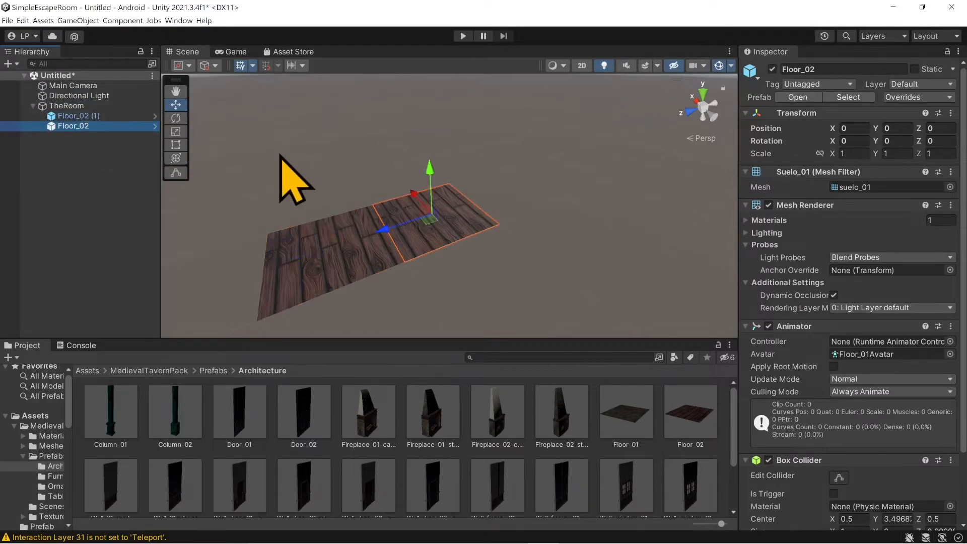
# Duplicate both Floor_02 tiles and move the copies along the X axis to about X 1.209
pyautogui.keyDown('shift'); pyautogui.click(61, 119); pyautogui.keyUp('shift')
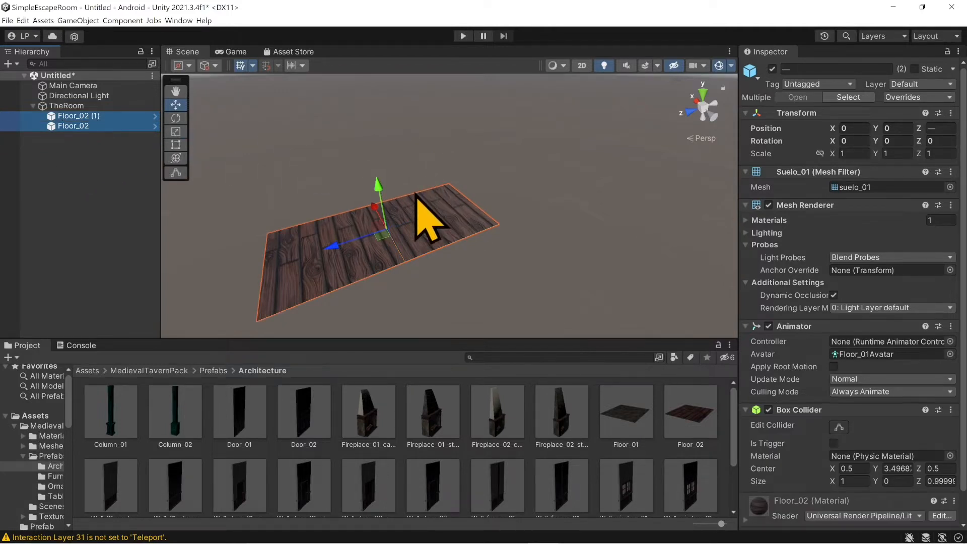
pyautogui.hotkey('ctrl', 'd')
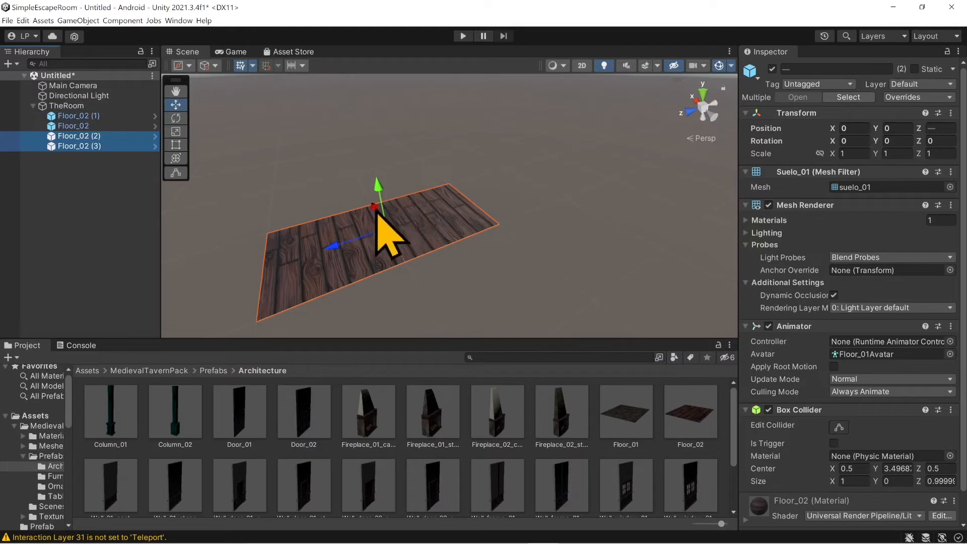
pyautogui.moveTo(382, 230); pyautogui.dragTo(356, 160)
pyautogui.moveTo(281, 191); pyautogui.dragTo(367, 211, button='right')
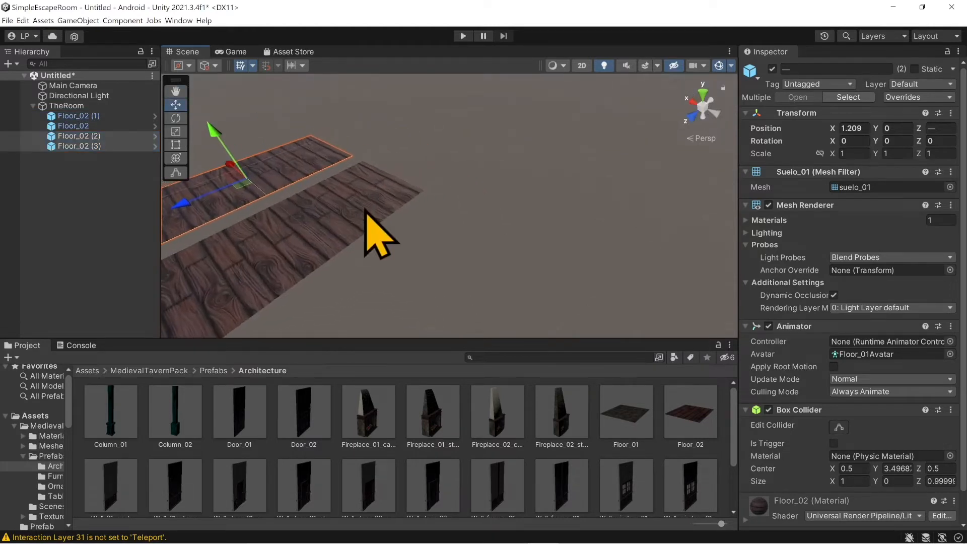
pyautogui.moveTo(367, 212); pyautogui.dragTo(593, 185, button='middle')
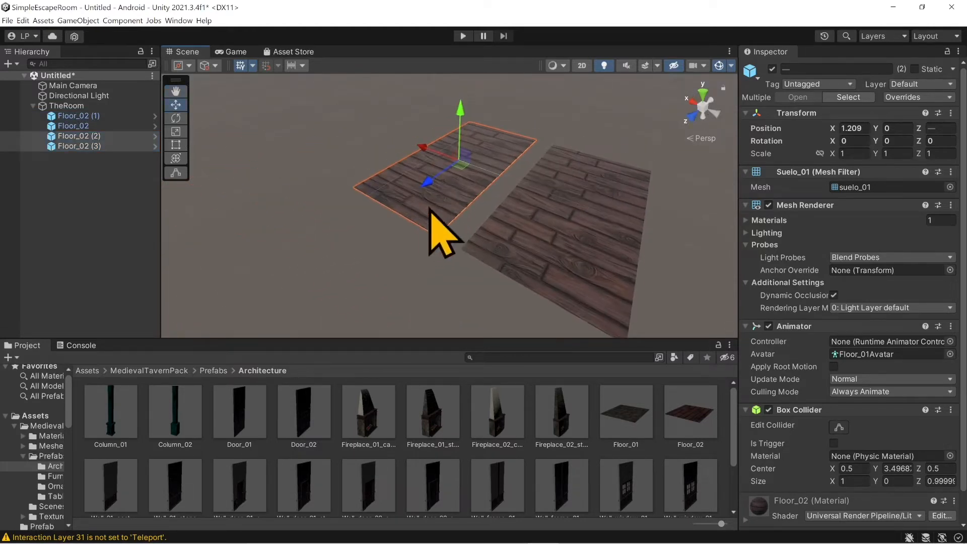
# Try to vertex-snap both copied tiles together against the original pair
pyautogui.click(446, 247)
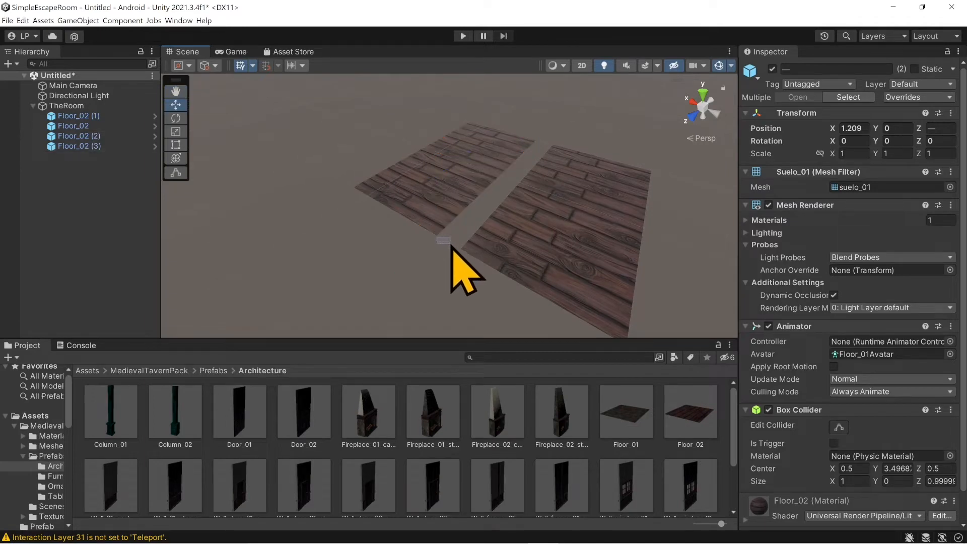
pyautogui.click(94, 146)
pyautogui.keyDown('shift'); pyautogui.click(101, 137); pyautogui.keyUp('shift')
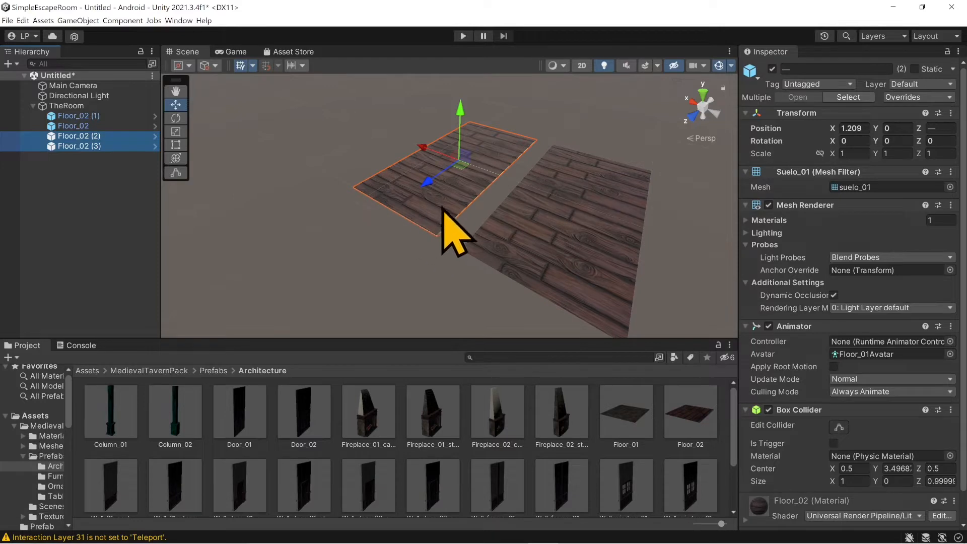
pyautogui.click(88, 145)
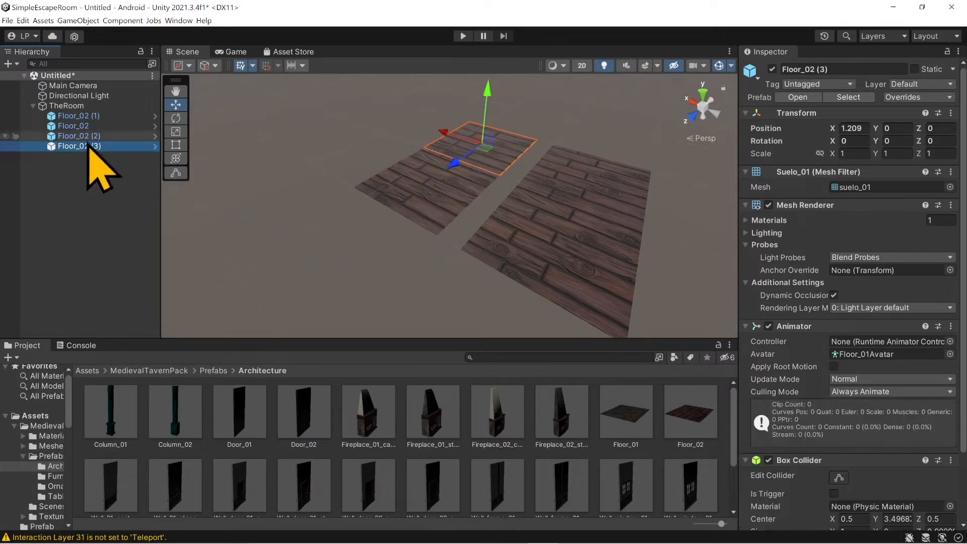
pyautogui.keyDown('shift'); pyautogui.click(90, 139); pyautogui.keyUp('shift')
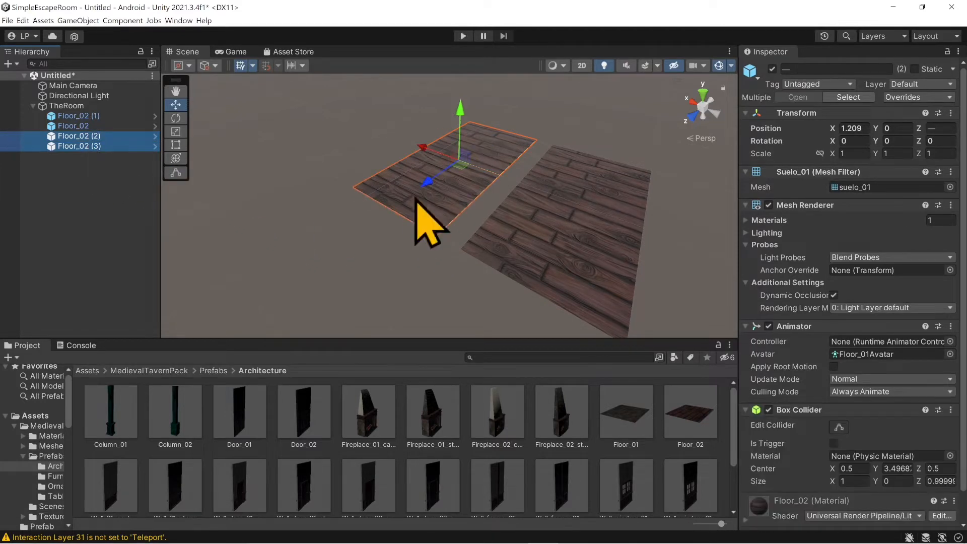
# Vertex-snap Floor_02 (2) edge to edge against the original floor tiles at X 1, Z 1
pyautogui.click(436, 222)
pyautogui.press('v')
pyautogui.moveTo(437, 234); pyautogui.dragTo(460, 249)
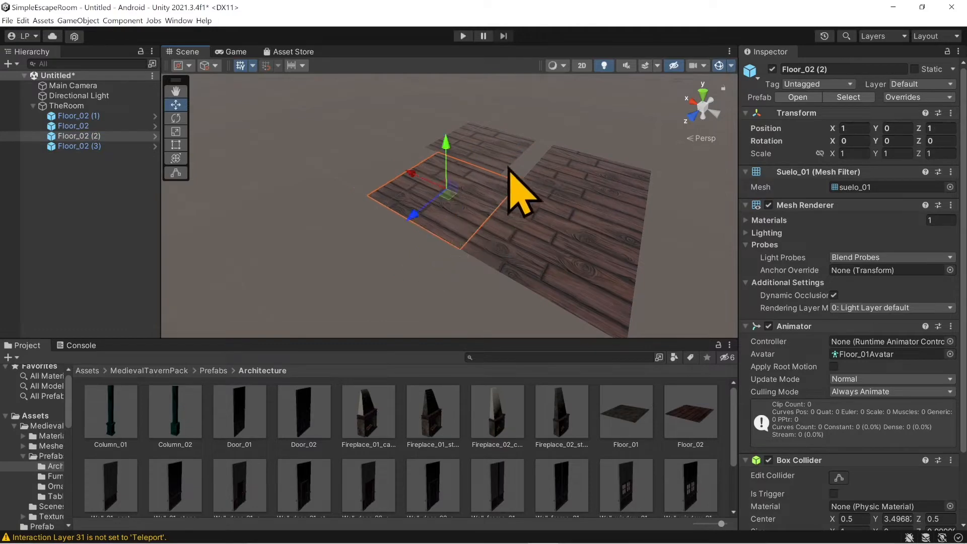
# Vertex-snap Floor_02 (3) at X 1 into the open corner beside Floor_02, closing the two-by-two floor
pyautogui.click(91, 146)
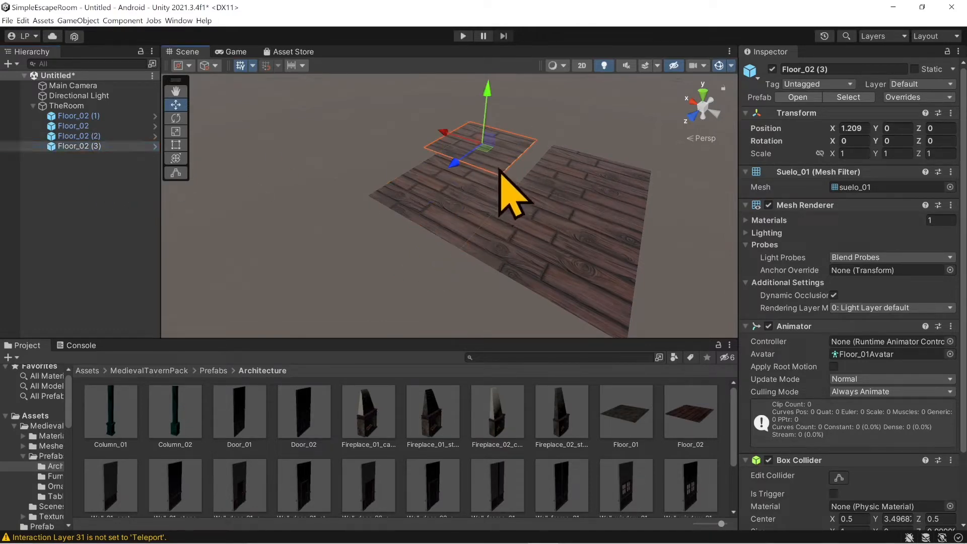
pyautogui.moveTo(521, 158)
pyautogui.mouseDown()
pyautogui.moveTo(535, 173)
pyautogui.moveTo(535, 162)
pyautogui.mouseUp()
pyautogui.scroll(3, 544, 152)
pyautogui.moveTo(544, 152); pyautogui.dragTo(454, 231, button='middle')
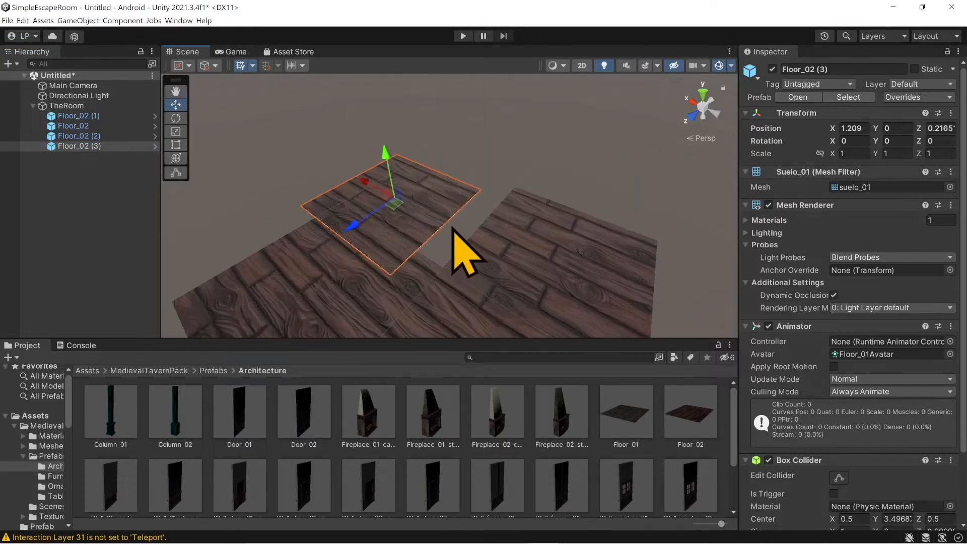
pyautogui.scroll(2, 453, 231)
pyautogui.press('v')
pyautogui.moveTo(487, 198); pyautogui.dragTo(514, 215)
pyautogui.scroll(-3, 432, 259)
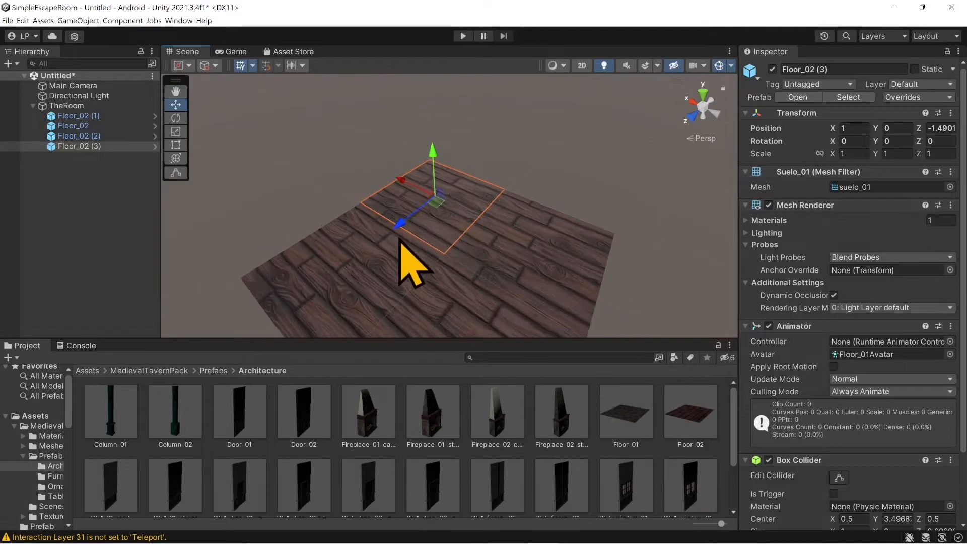
# Duplicate all four floor tiles and place the copies edge to edge with the originals along the X axis
pyautogui.moveTo(423, 241); pyautogui.dragTo(486, 216, button='middle')
pyautogui.keyDown('shift'); pyautogui.click(101, 117); pyautogui.keyUp('shift')
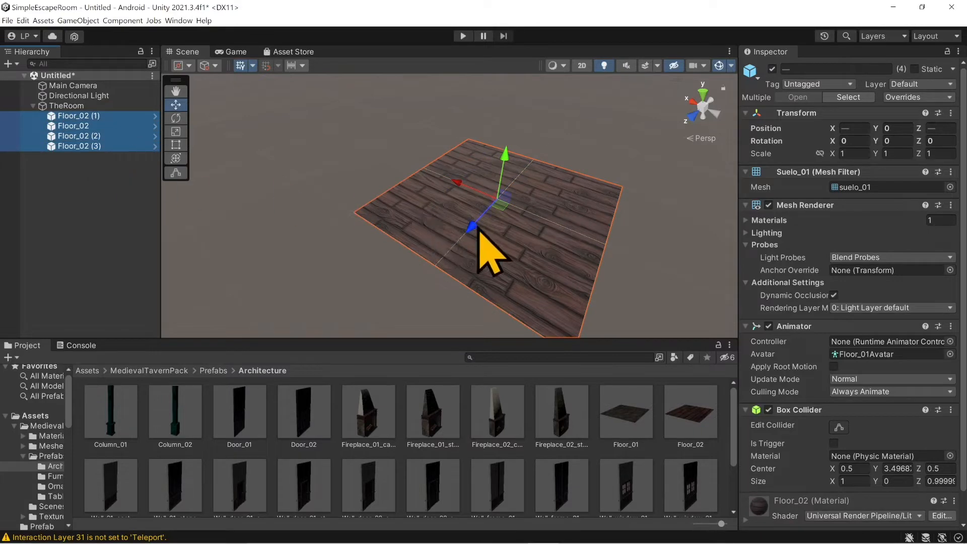
pyautogui.hotkey('ctrl', 'd')
pyautogui.moveTo(465, 180); pyautogui.dragTo(365, 136)
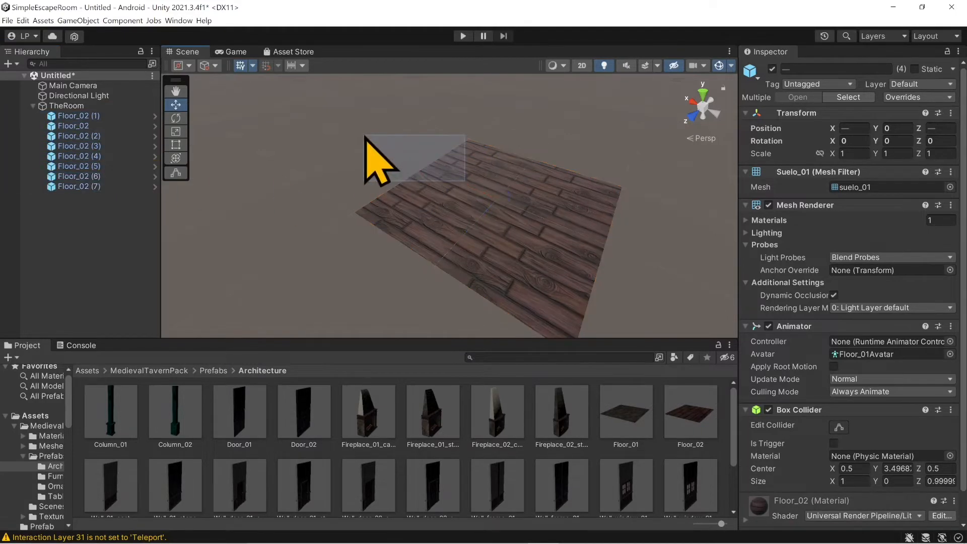
pyautogui.click(95, 186)
pyautogui.keyDown('shift'); pyautogui.click(100, 175); pyautogui.keyUp('shift')
pyautogui.keyDown('shift'); pyautogui.click(98, 156); pyautogui.keyUp('shift')
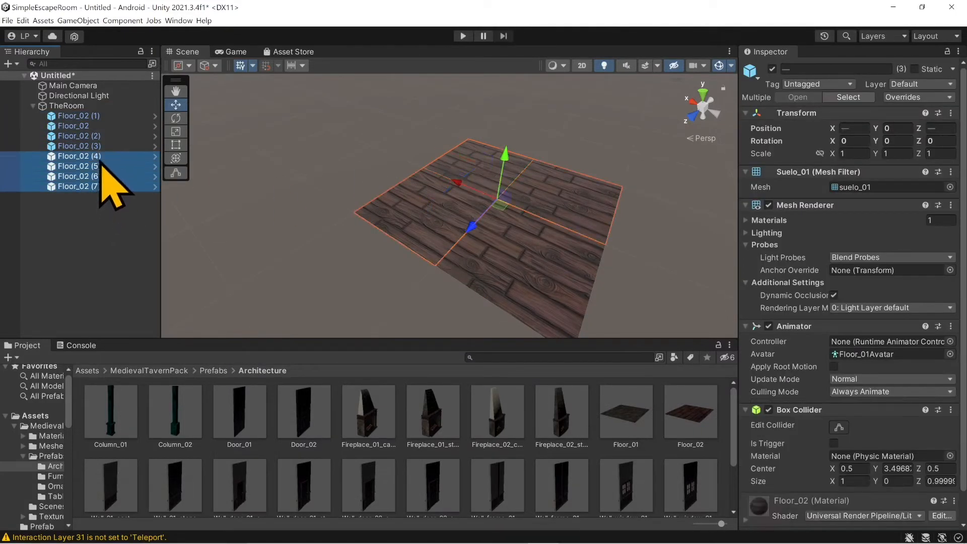
pyautogui.moveTo(451, 188); pyautogui.dragTo(354, 212)
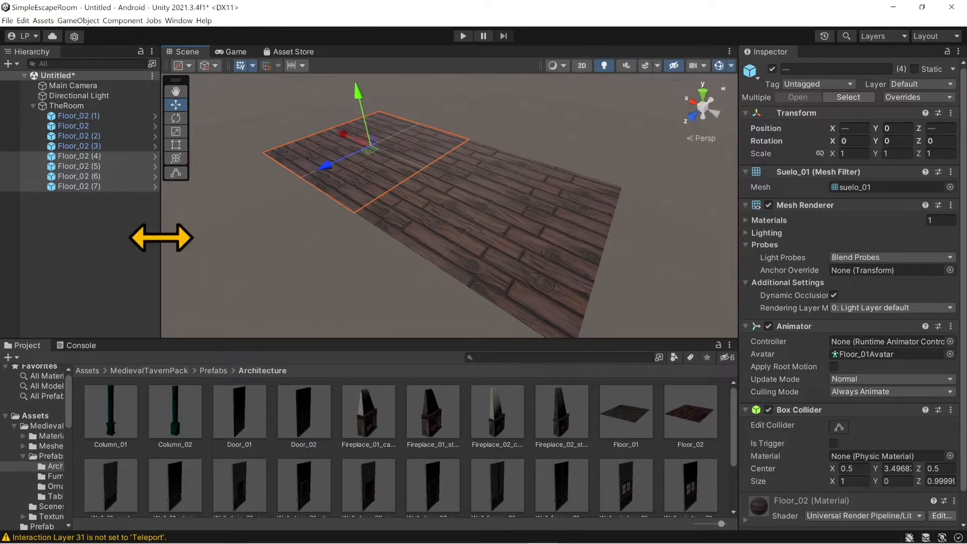
# Duplicate all eight floor tiles and move the copies along the Z axis, just beyond the original floor's long edge
pyautogui.keyDown('ctrl'); pyautogui.click(103, 117); pyautogui.keyUp('ctrl')
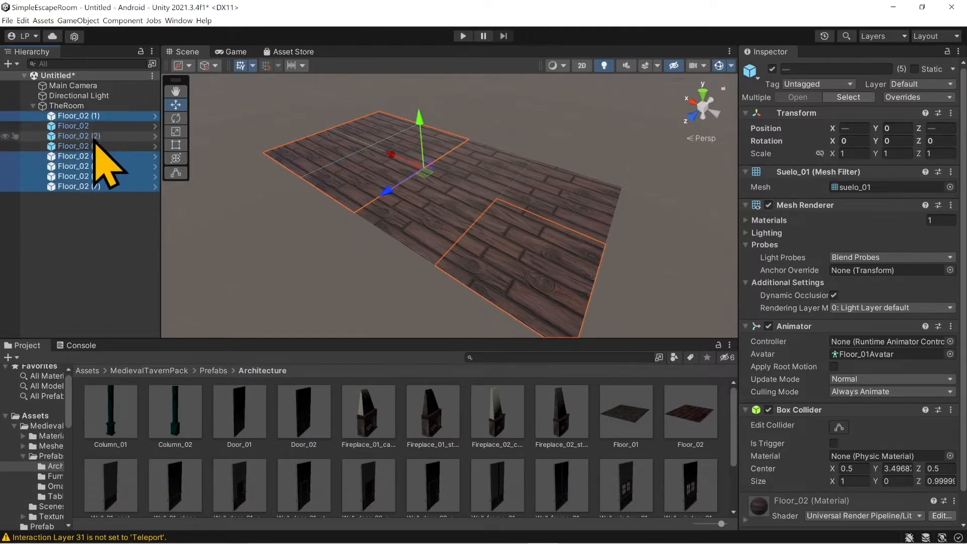
pyautogui.click(107, 234)
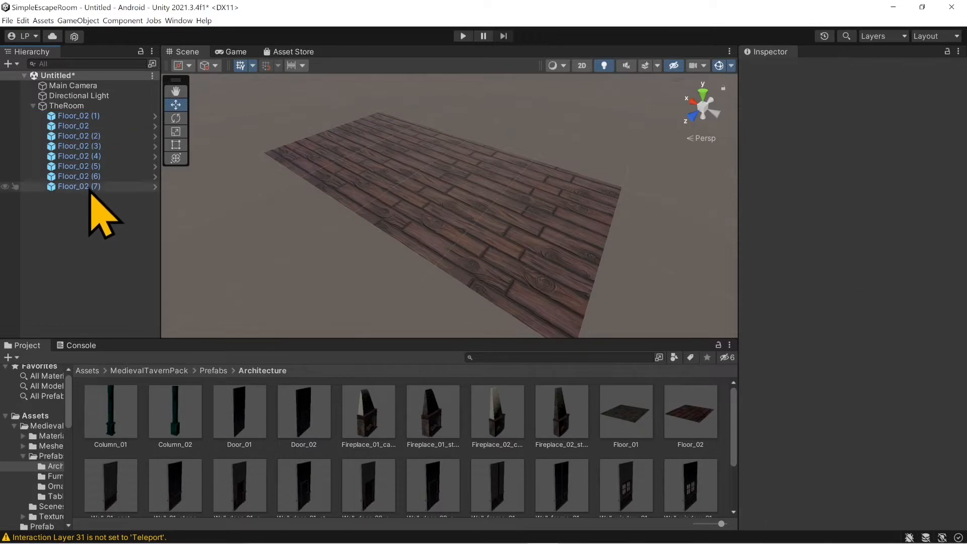
pyautogui.click(96, 117)
pyautogui.keyDown('shift'); pyautogui.click(99, 187); pyautogui.keyUp('shift')
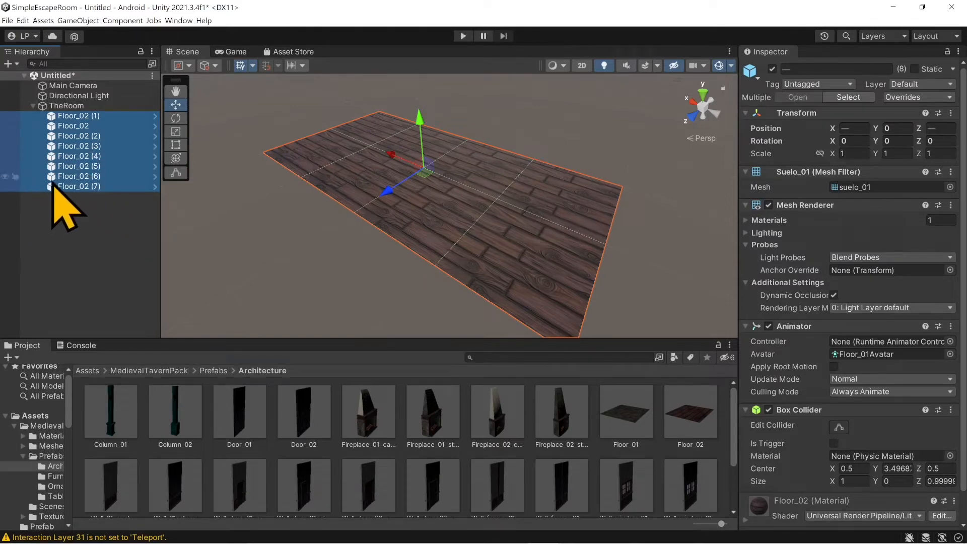
pyautogui.click(91, 240)
pyautogui.click(90, 117)
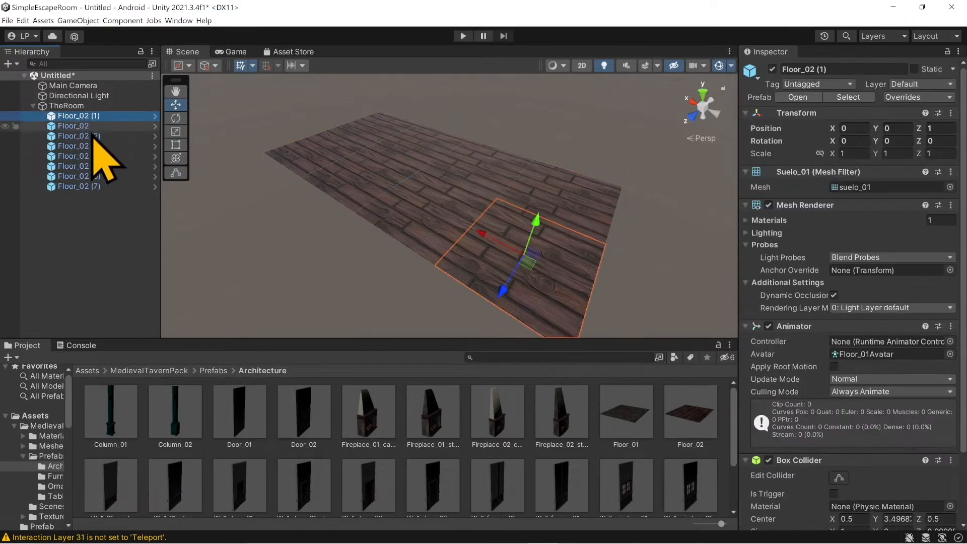
pyautogui.keyDown('shift'); pyautogui.click(96, 189); pyautogui.keyUp('shift')
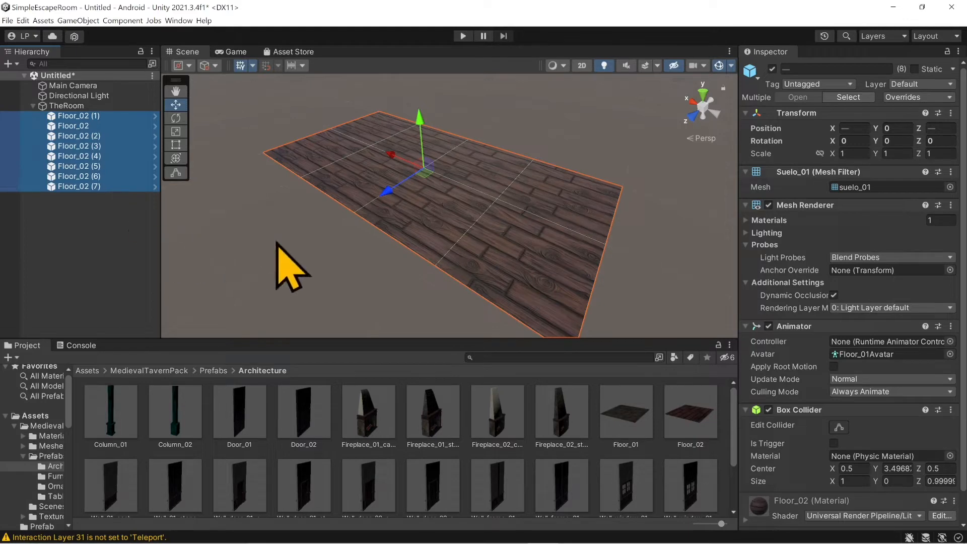
pyautogui.hotkey('ctrl', 'd')
pyautogui.moveTo(385, 194); pyautogui.dragTo(488, 143)
pyautogui.moveTo(453, 154); pyautogui.dragTo(321, 202, button='middle')
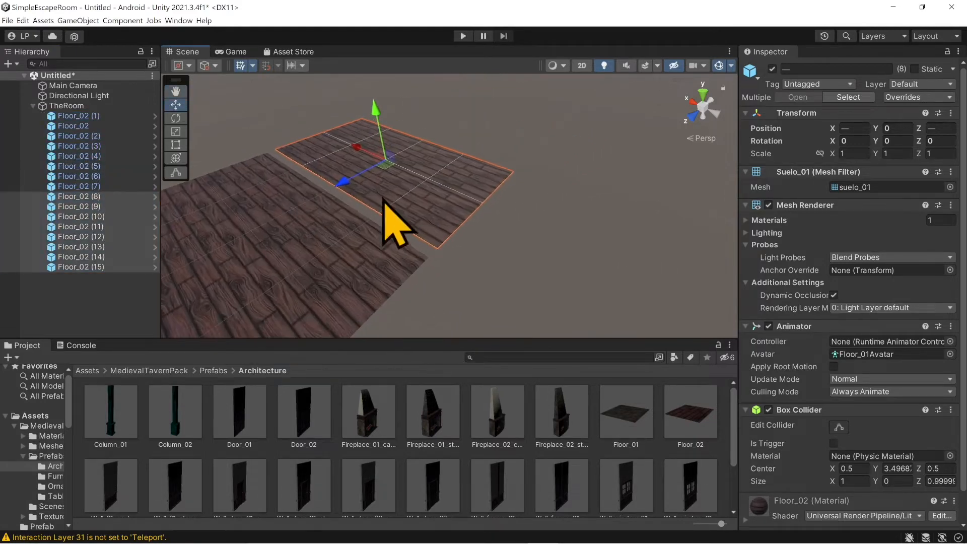
# Try to vertex-snap the eight duplicated tiles as one group onto the corner of the original floor
pyautogui.keyDown('alt'); pyautogui.moveTo(479, 201); pyautogui.dragTo(401, 217); pyautogui.keyUp('alt')
pyautogui.moveTo(402, 216); pyautogui.dragTo(339, 179, button='middle')
pyautogui.scroll(1, 383, 205)
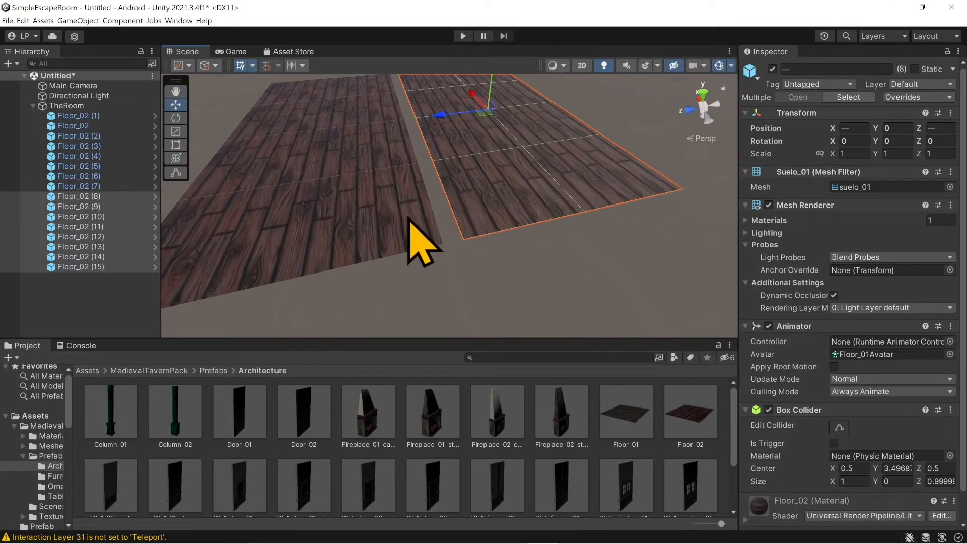
pyautogui.press('v')
pyautogui.click(460, 245)
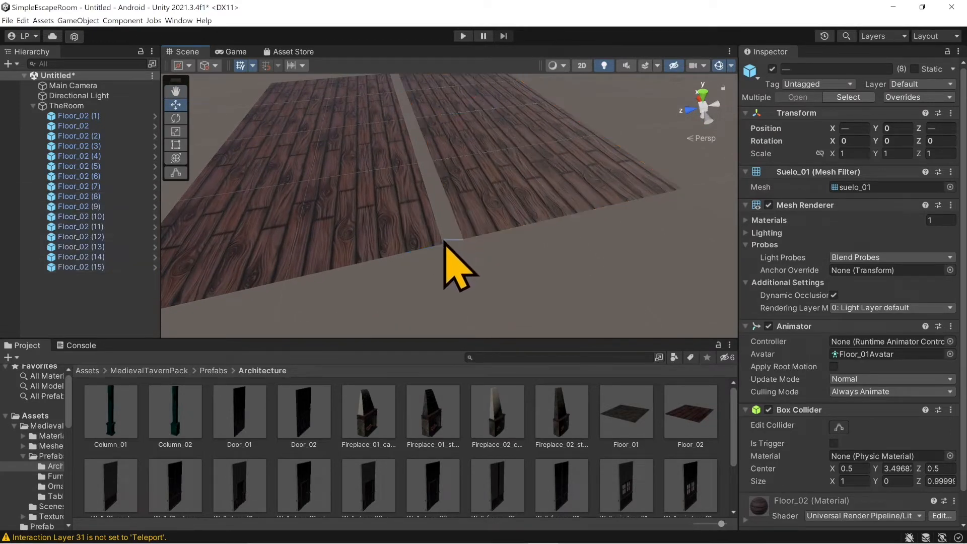
pyautogui.click(92, 267)
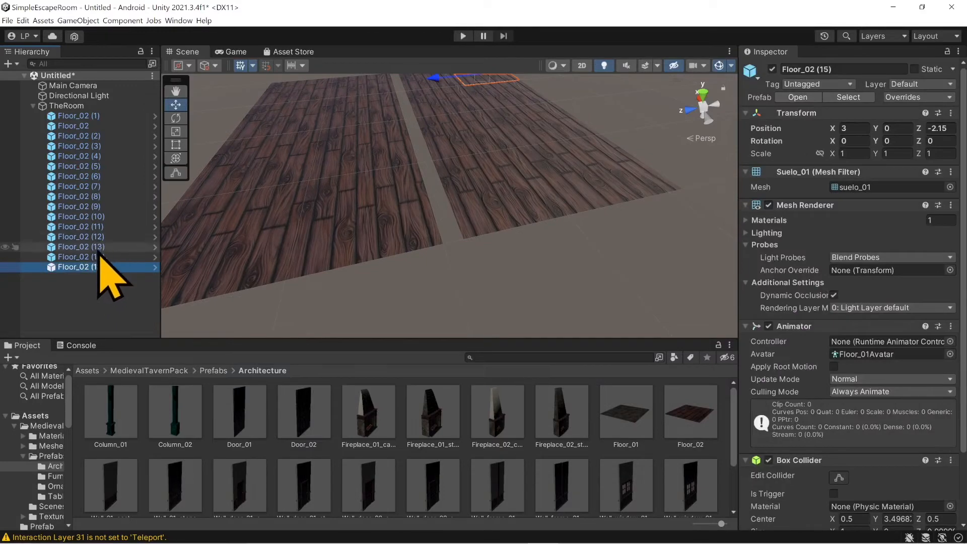
pyautogui.keyDown('ctrl'); pyautogui.click(104, 257); pyautogui.keyUp('ctrl')
pyautogui.keyDown('ctrl'); pyautogui.click(103, 247); pyautogui.keyUp('ctrl')
pyautogui.keyDown('ctrl'); pyautogui.click(104, 237); pyautogui.keyUp('ctrl')
pyautogui.keyDown('ctrl'); pyautogui.click(103, 226); pyautogui.keyUp('ctrl')
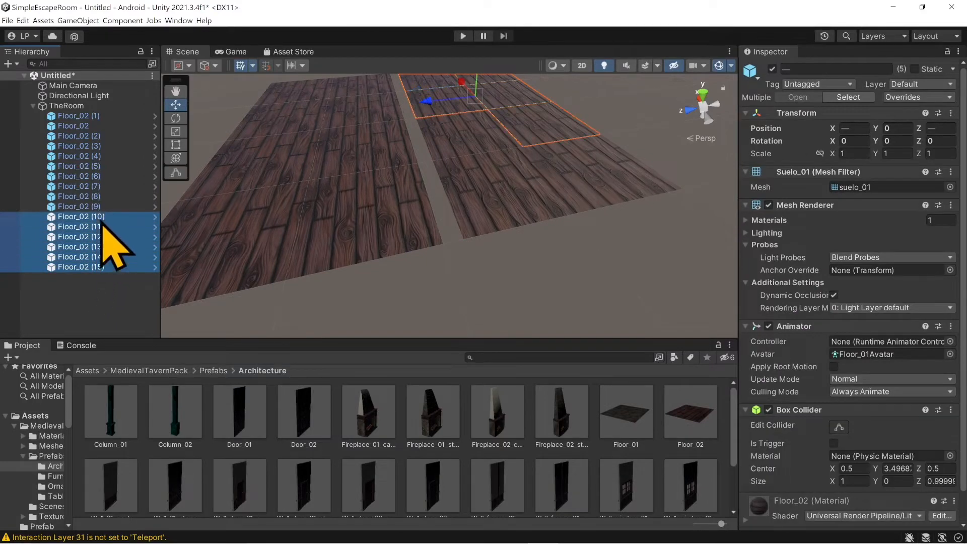
pyautogui.keyDown('ctrl'); pyautogui.click(104, 217); pyautogui.keyUp('ctrl')
pyautogui.keyDown('ctrl'); pyautogui.click(104, 206); pyautogui.keyUp('ctrl')
pyautogui.keyDown('ctrl'); pyautogui.click(104, 197); pyautogui.keyUp('ctrl')
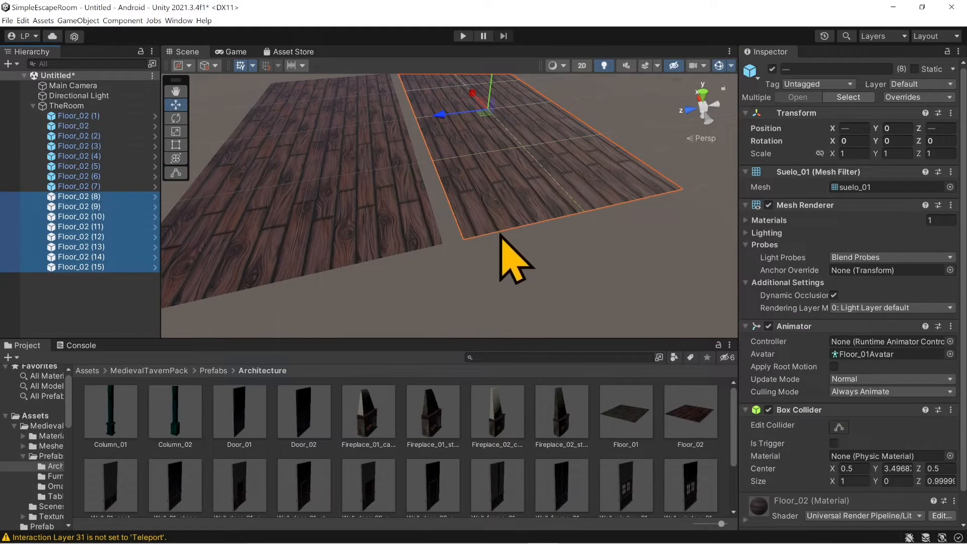
pyautogui.click(468, 237)
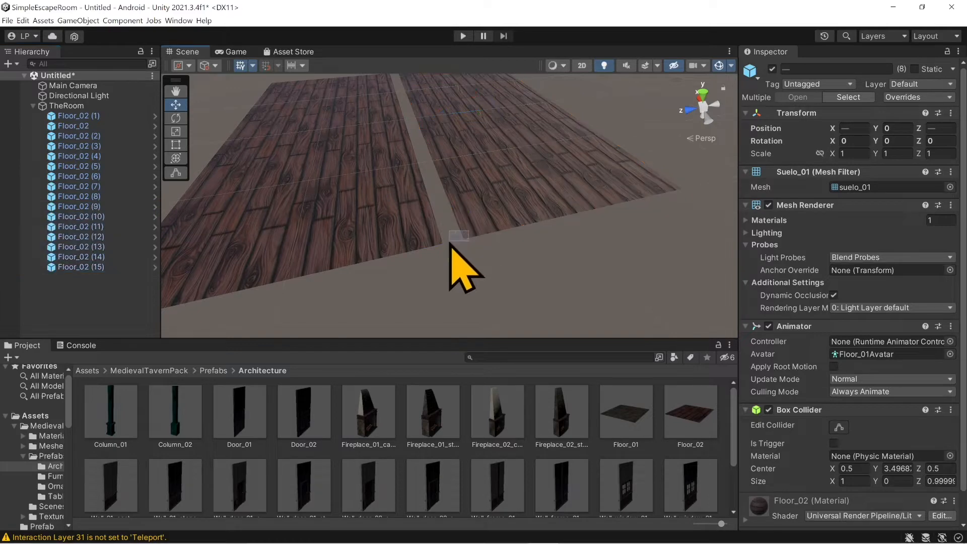
# Vertex-snap Floor_02 (8) to the original floor's corner near Z -1 and Floor_02 (9) beside it at Z -2
pyautogui.click(477, 238)
pyautogui.moveTo(474, 234); pyautogui.dragTo(438, 242)
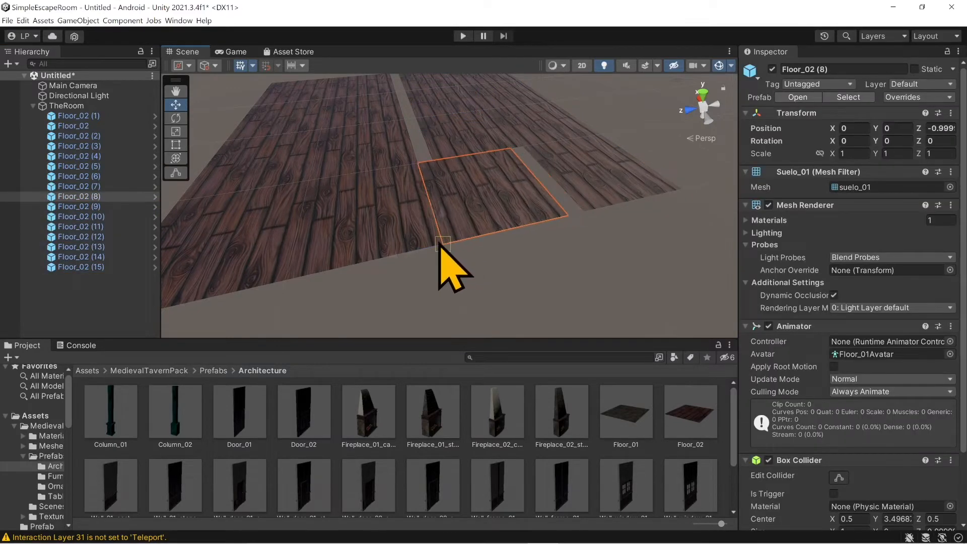
pyautogui.click(587, 205)
pyautogui.click(567, 218)
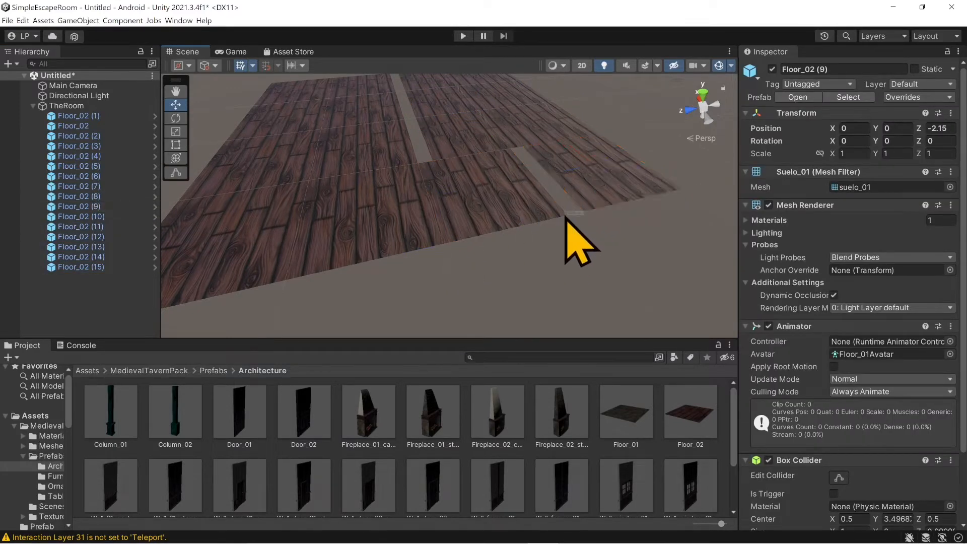
pyautogui.click(591, 199)
pyautogui.moveTo(586, 213); pyautogui.dragTo(567, 216)
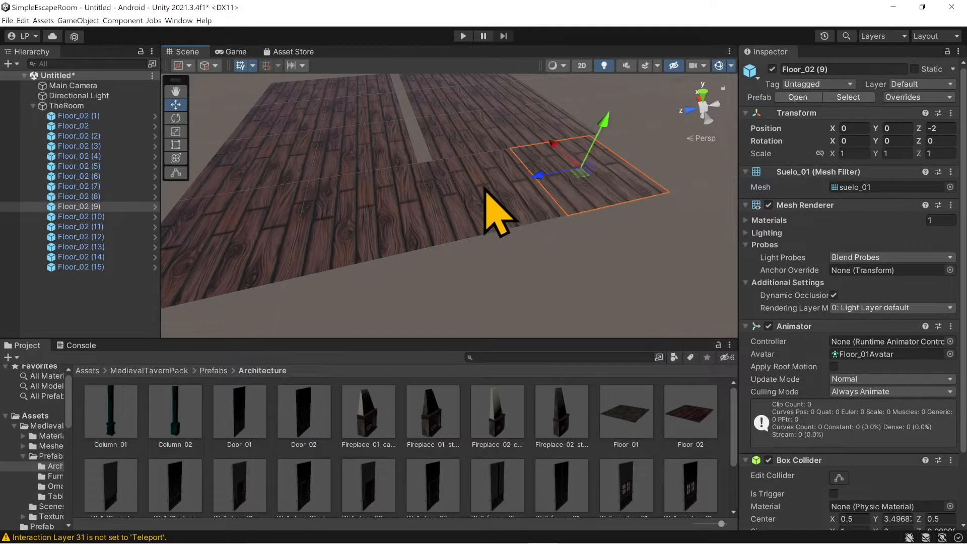
# Vertex-snap Floor_02 (10) and Floor_02 (11) in the second row to close the gaps with their neighbouring tiles
pyautogui.moveTo(487, 188); pyautogui.dragTo(488, 283, button='middle')
pyautogui.scroll(2, 488, 213)
pyautogui.click(487, 214)
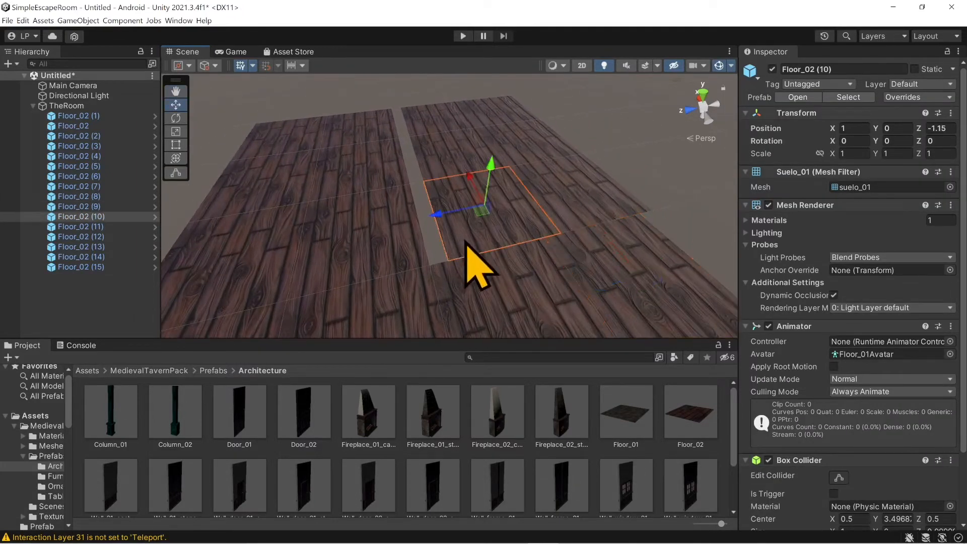
pyautogui.press('v')
pyautogui.moveTo(448, 263); pyautogui.dragTo(431, 263)
pyautogui.click(579, 217)
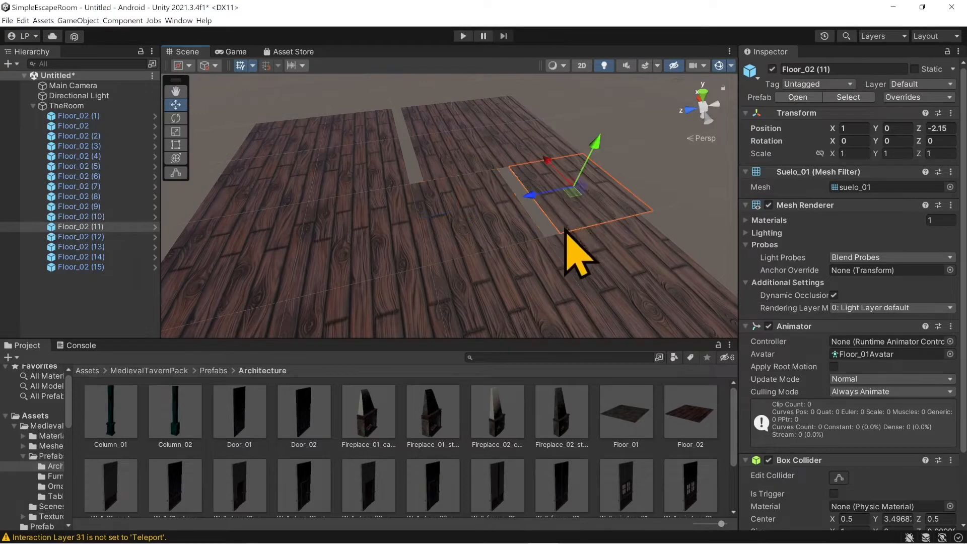
pyautogui.press('v')
pyautogui.moveTo(557, 233); pyautogui.dragTo(545, 237)
# Vertex-snap Floor_02 (12) against the original floor in the X 2 row and Floor_02 (13) beside it at Z -2
pyautogui.click(437, 165)
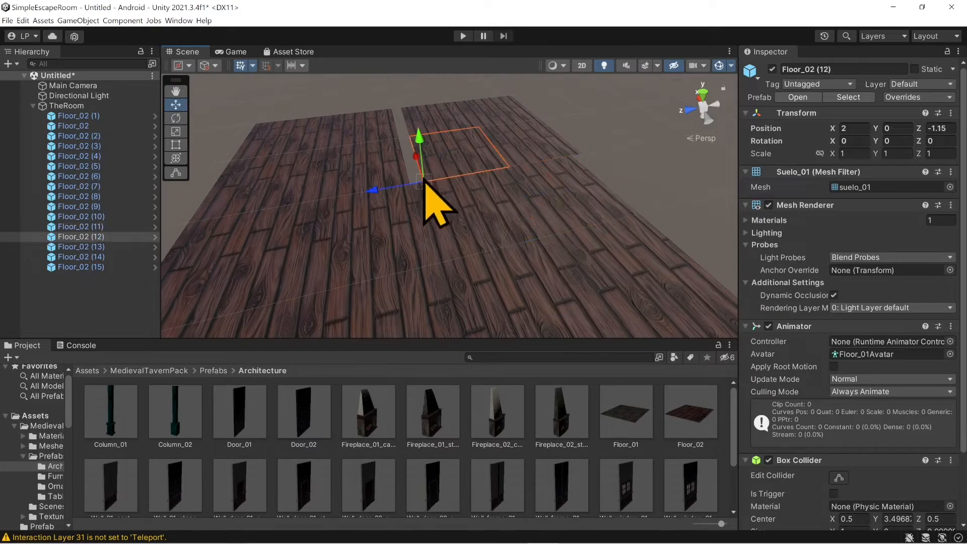
pyautogui.click(520, 154)
pyautogui.press('v')
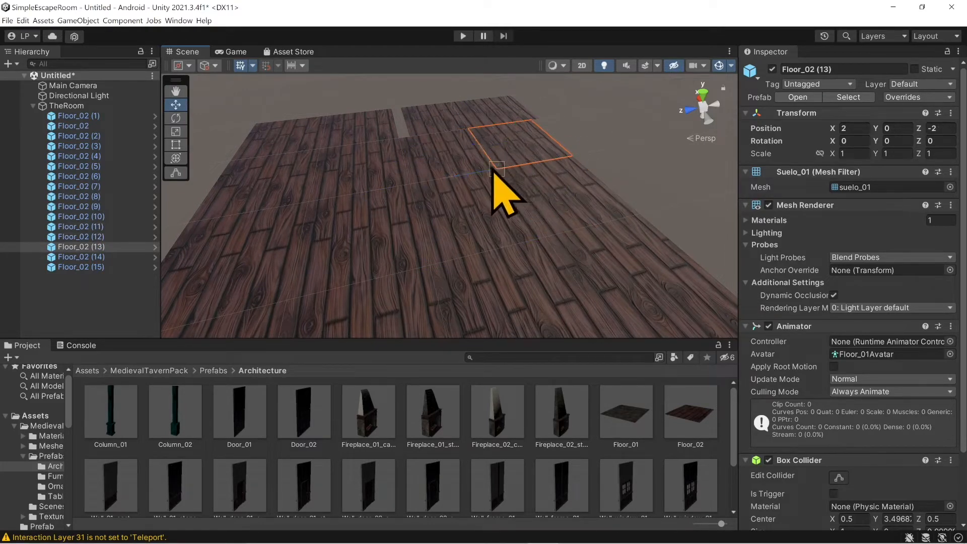
# Vertex-snap Floor_02 (14) to the neighbouring tile at X 3 and Floor_02 (15) beside it at Z -2
pyautogui.click(427, 123)
pyautogui.press('v')
pyautogui.moveTo(419, 136); pyautogui.dragTo(406, 138)
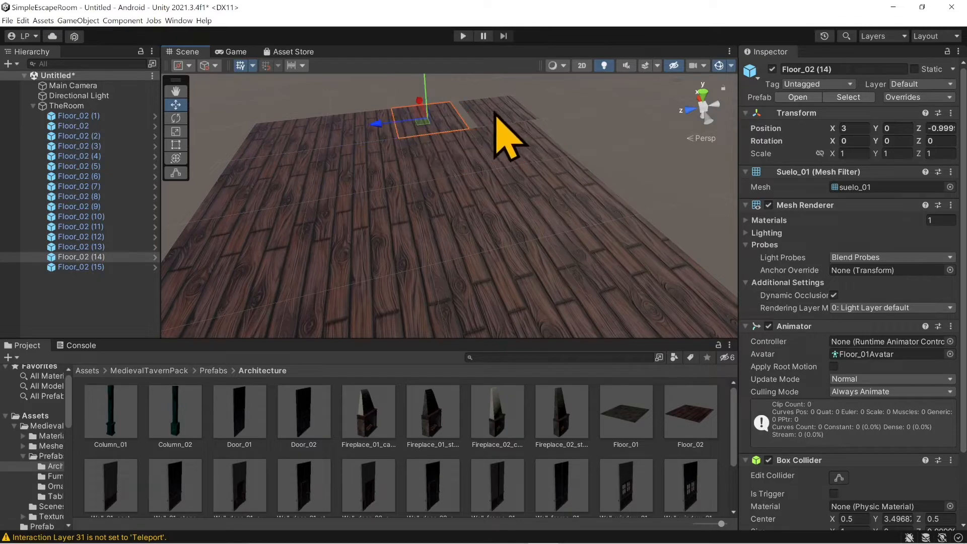
pyautogui.click(494, 113)
pyautogui.press('v')
pyautogui.moveTo(480, 128); pyautogui.dragTo(472, 126)
pyautogui.scroll(-2, 367, 214)
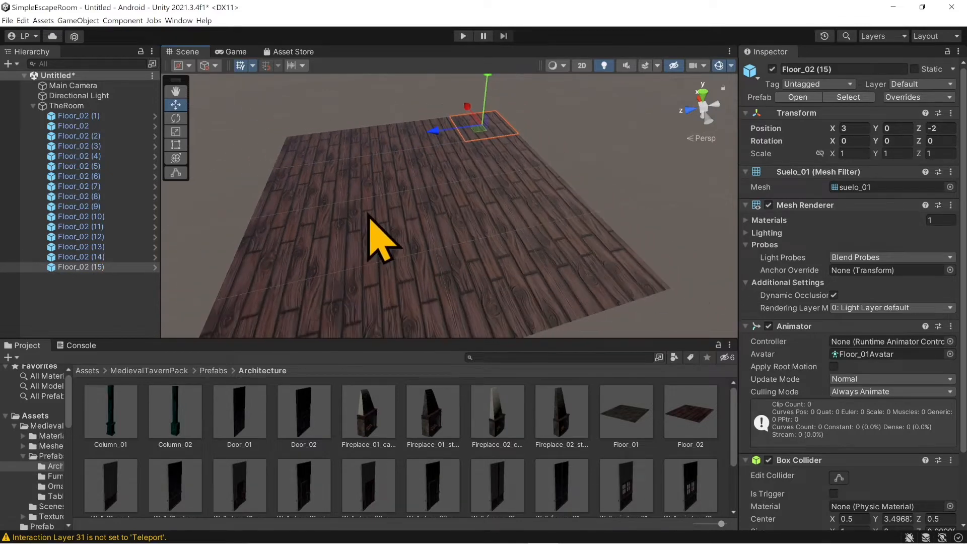
pyautogui.moveTo(370, 217); pyautogui.dragTo(410, 162, button='middle')
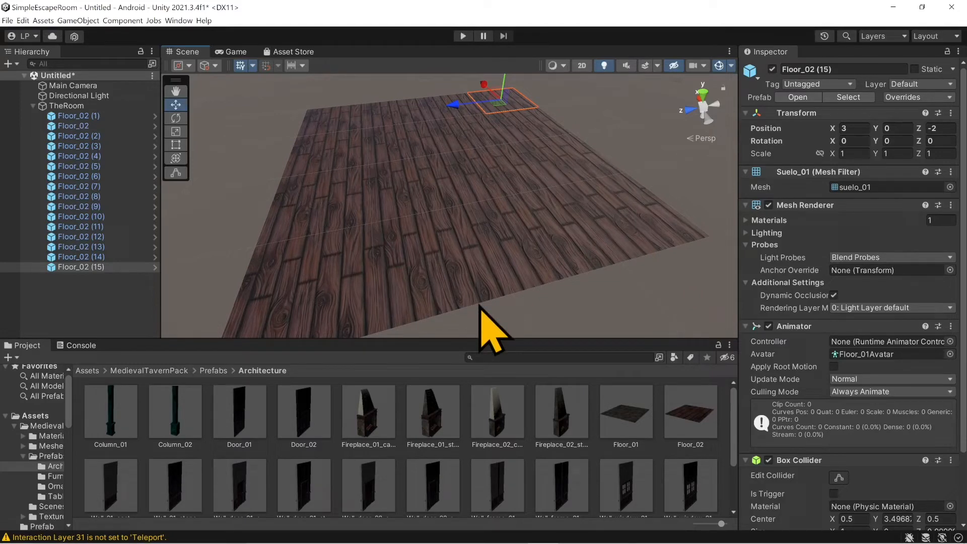
pyautogui.scroll(-1, 514, 287)
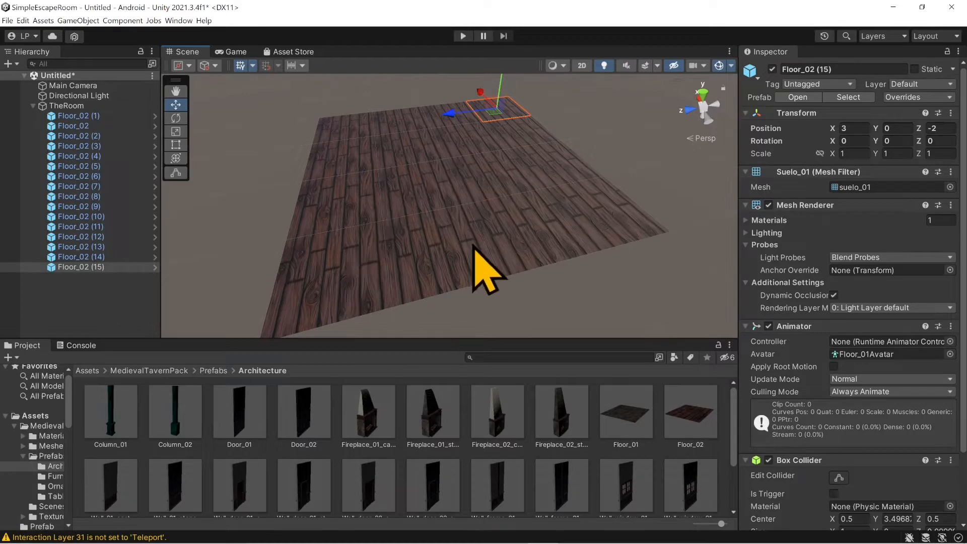
pyautogui.scroll(-1, 362, 305)
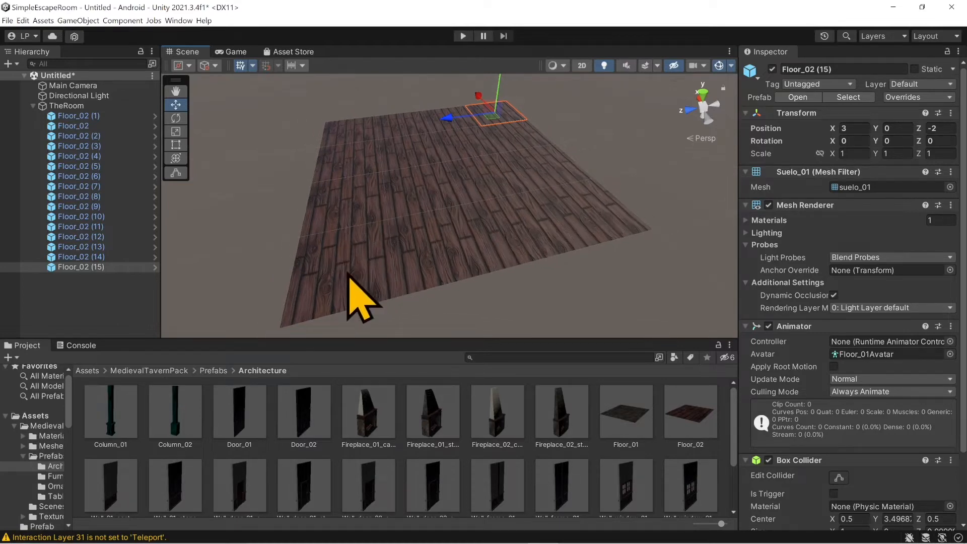
# Add the XR Origin prefab from Assets/Prefab to the scene root, outside TheRoom, and briefly test the scene in Play mode
pyautogui.click(87, 371)
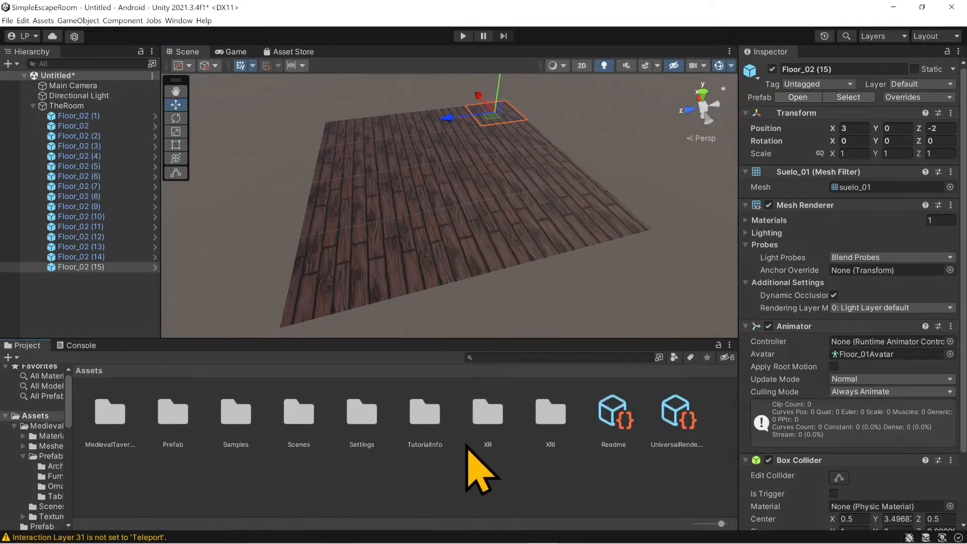
pyautogui.click(172, 414)
pyautogui.doubleClick(178, 415)
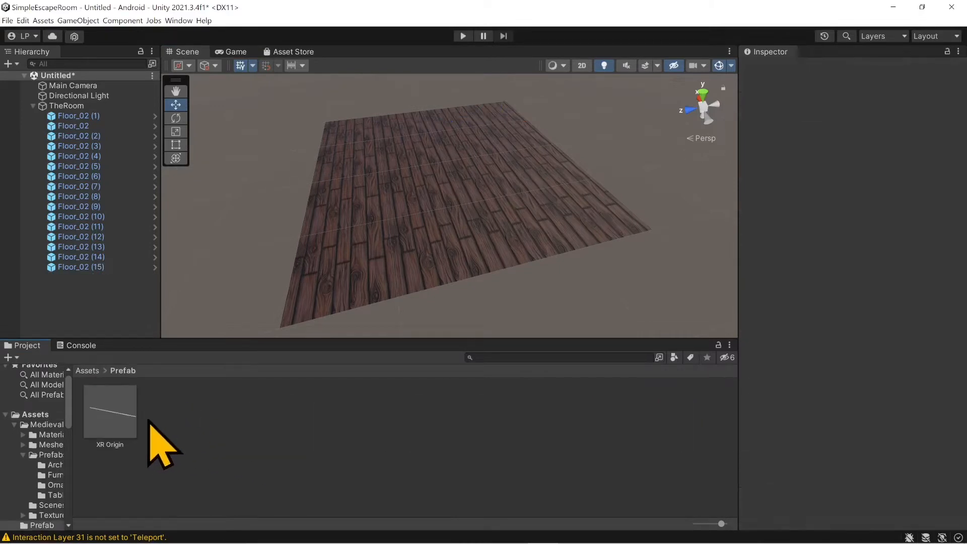
pyautogui.moveTo(108, 417); pyautogui.dragTo(101, 279)
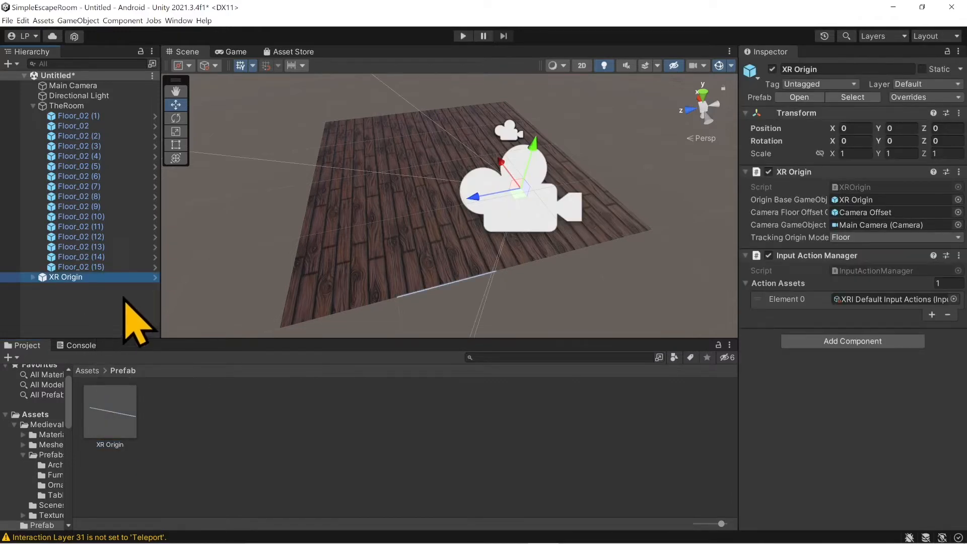
pyautogui.click(33, 105)
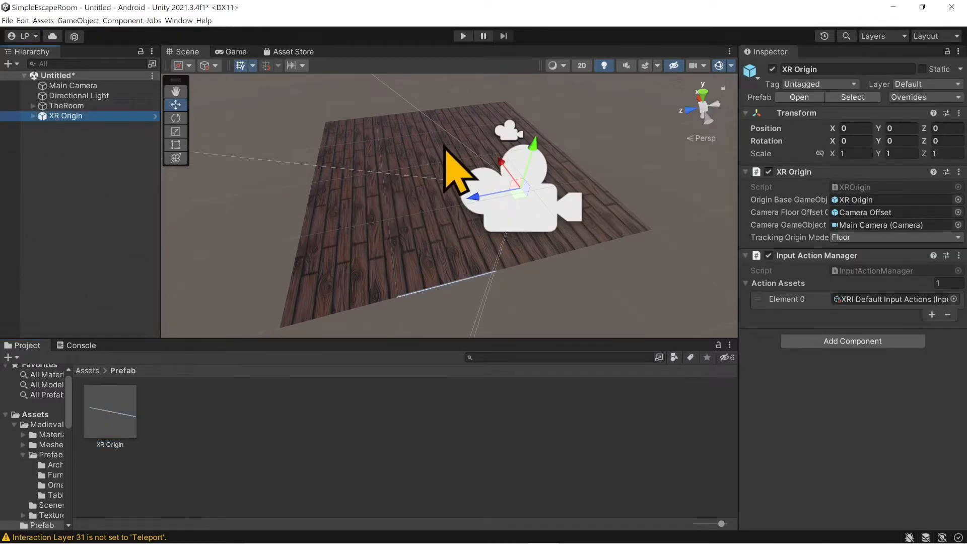
pyautogui.click(464, 37)
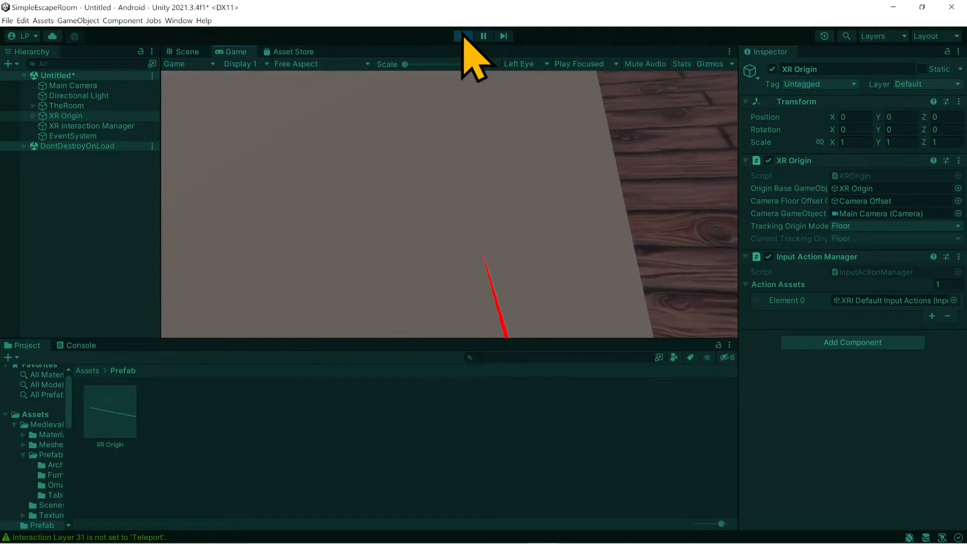
pyautogui.click(463, 36)
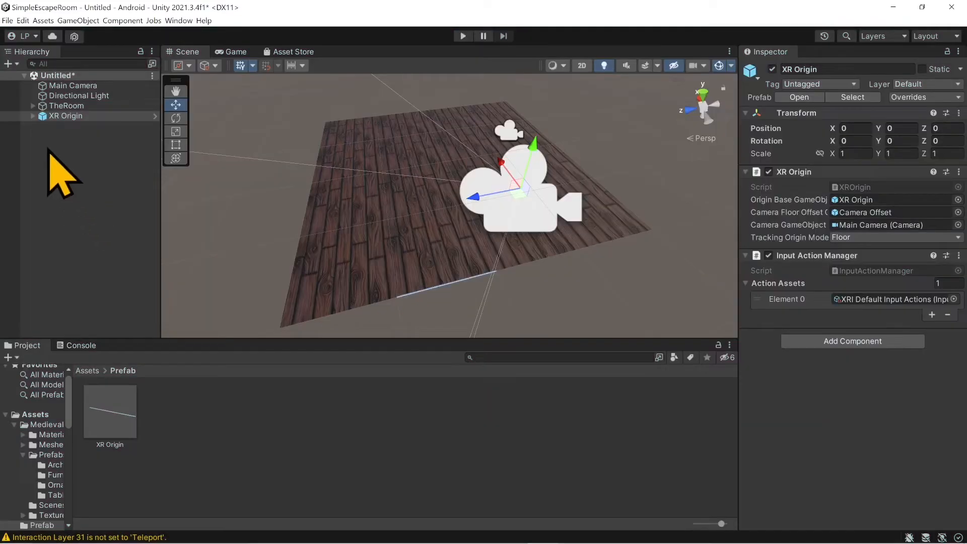
# Delete all the Floor_02 tiles under TheRoom, from Floor_02 (1) through Floor_02 (15)
pyautogui.click(33, 106)
pyautogui.click(63, 117)
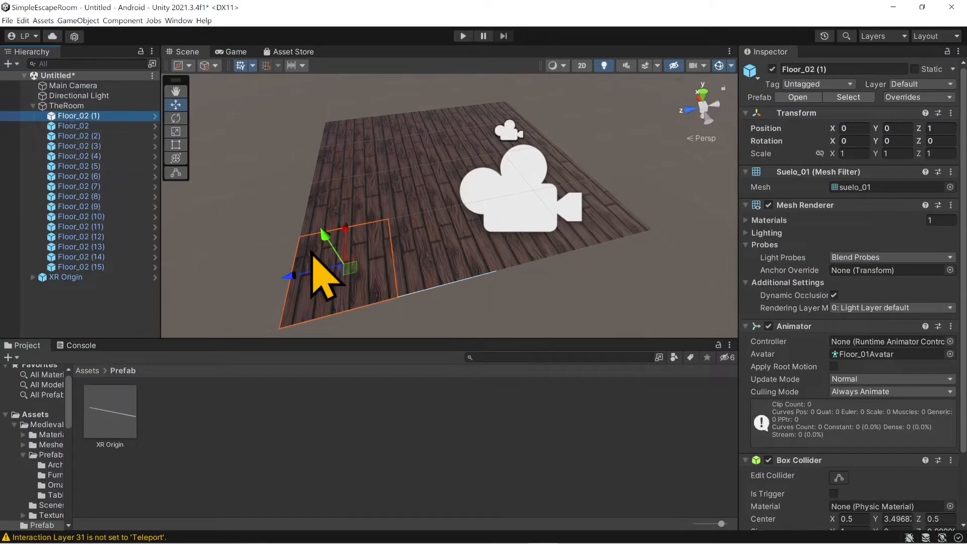
pyautogui.scroll(-2, 327, 255)
pyautogui.scroll(-2, 329, 256)
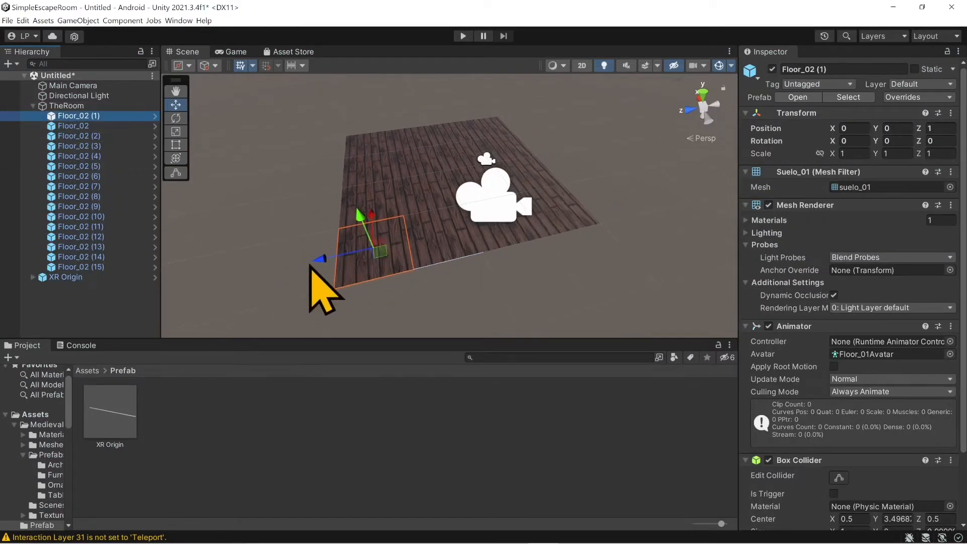
pyautogui.keyDown('shift'); pyautogui.click(126, 267); pyautogui.keyUp('shift')
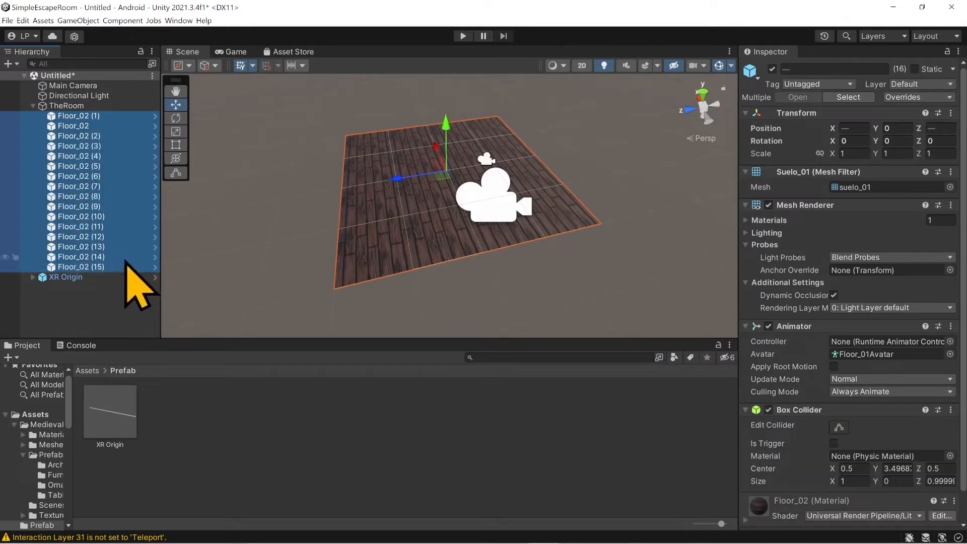
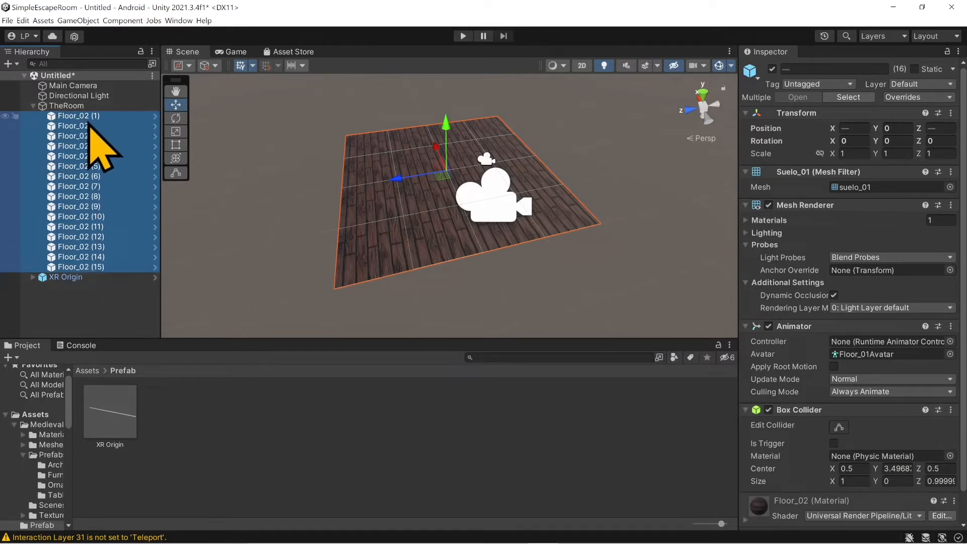
pyautogui.press('Delete')
# Create a 3D Plane as a child of TheRoom to serve as a single-piece floor
pyautogui.click(57, 108)
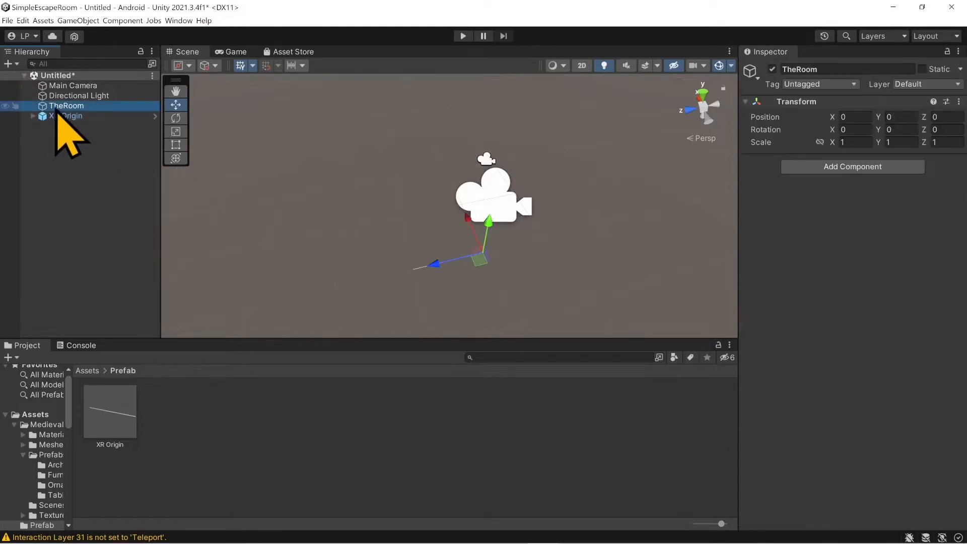
pyautogui.rightClick(56, 109)
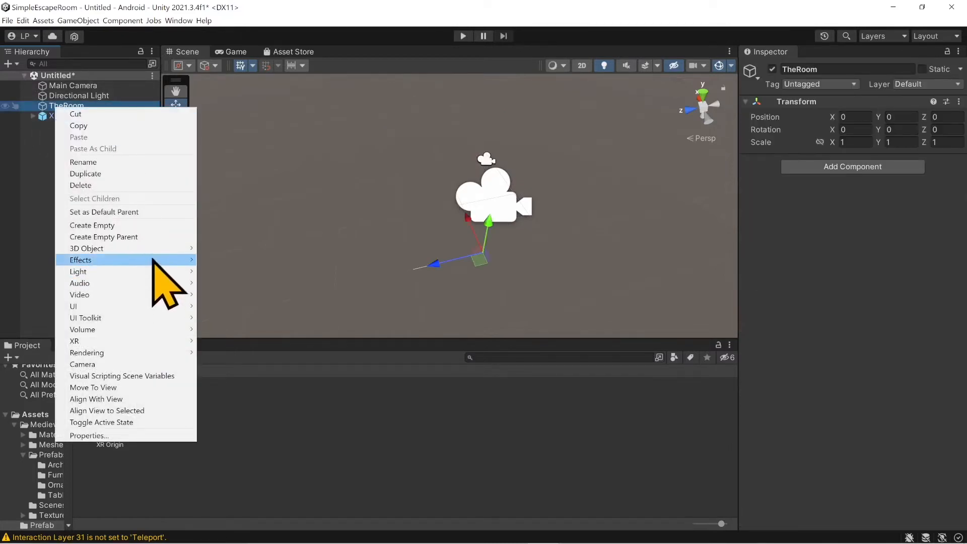
pyautogui.moveTo(191, 248)
pyautogui.click(260, 300)
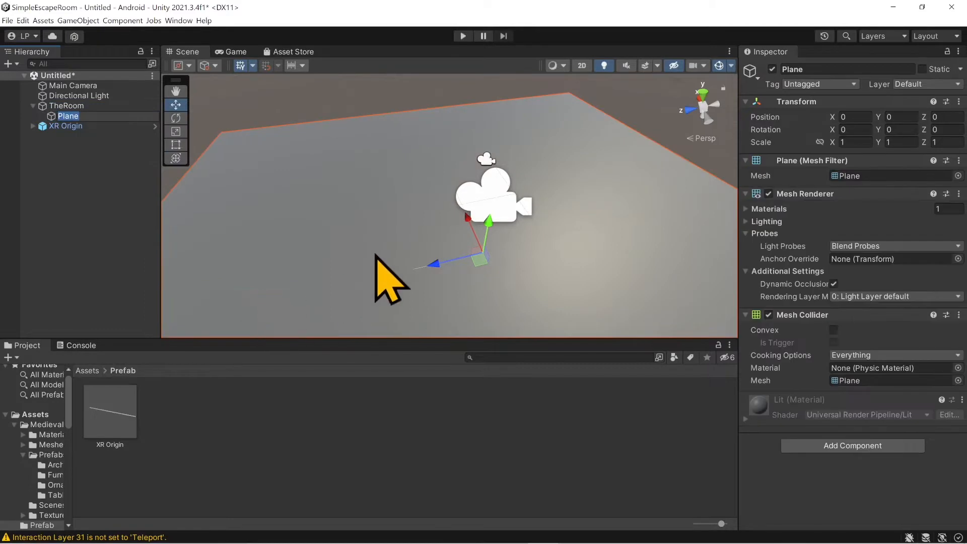
pyautogui.scroll(-5, 379, 257)
pyautogui.moveTo(386, 256); pyautogui.dragTo(395, 151, button='middle')
pyautogui.scroll(-3, 401, 181)
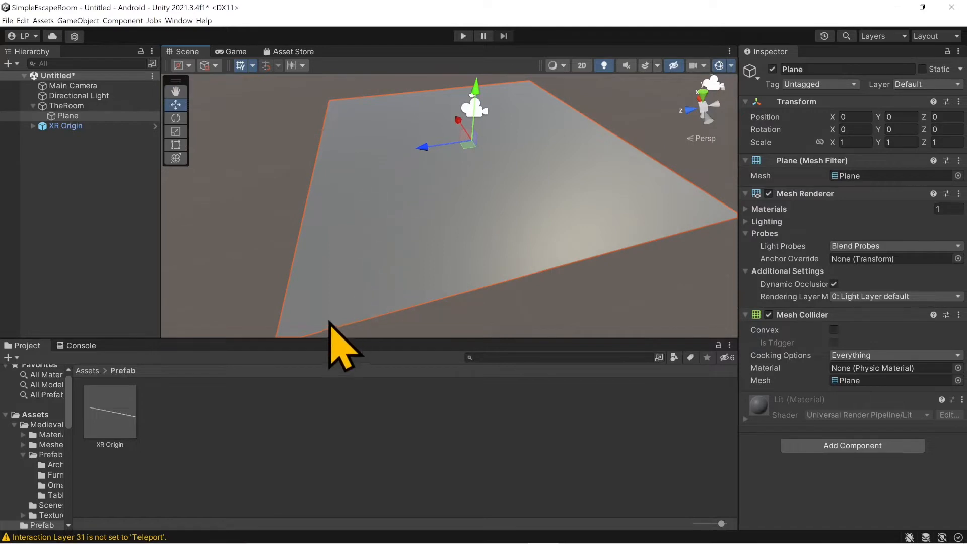
pyautogui.moveTo(395, 276); pyautogui.dragTo(408, 252, button='middle')
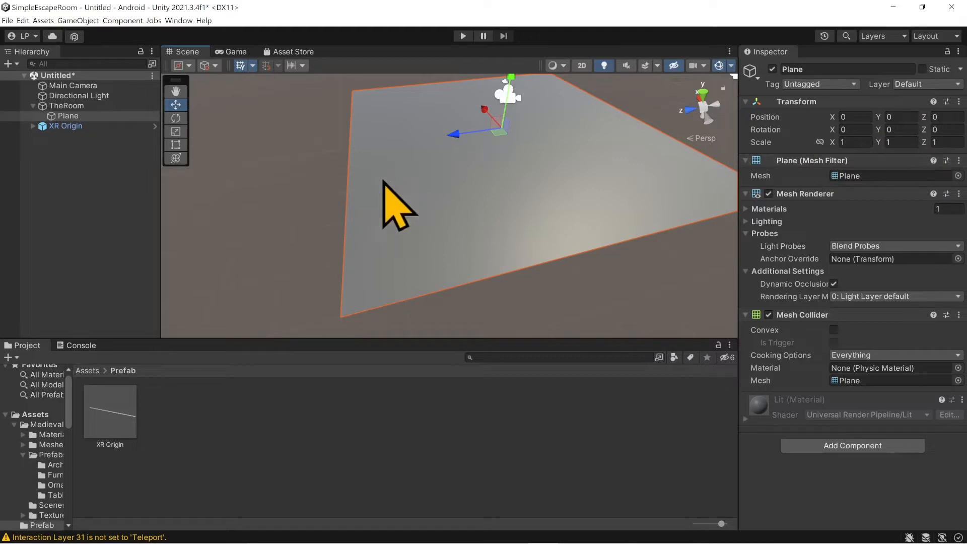
pyautogui.moveTo(358, 214); pyautogui.dragTo(397, 191, button='right')
pyautogui.moveTo(339, 227); pyautogui.dragTo(347, 250, button='middle')
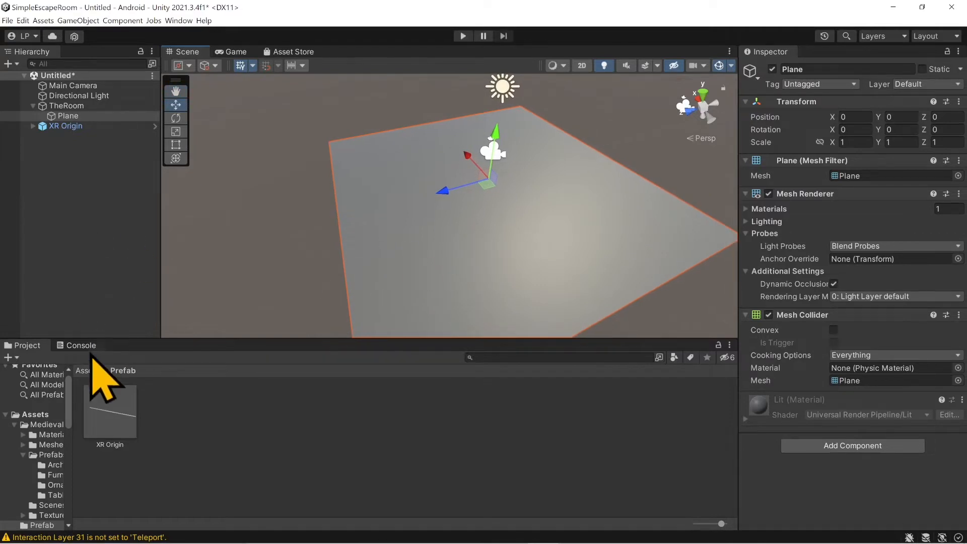
# Create a folder named Materials directly under Assets
pyautogui.click(87, 370)
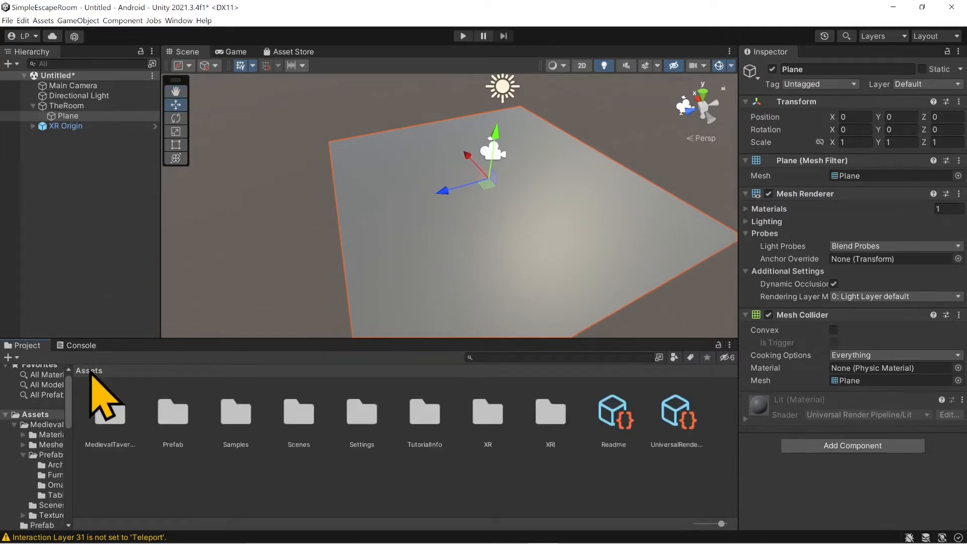
pyautogui.rightClick(207, 476)
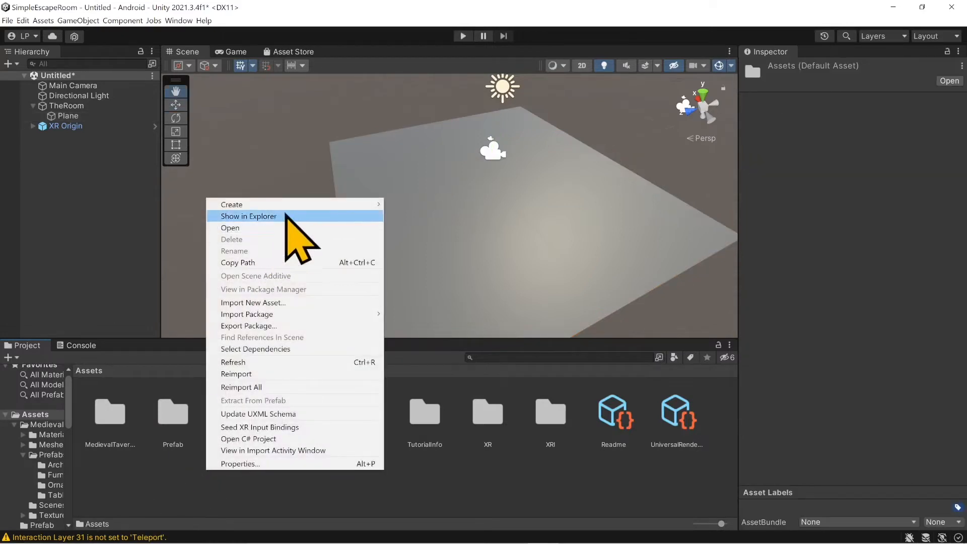
pyautogui.moveTo(293, 206)
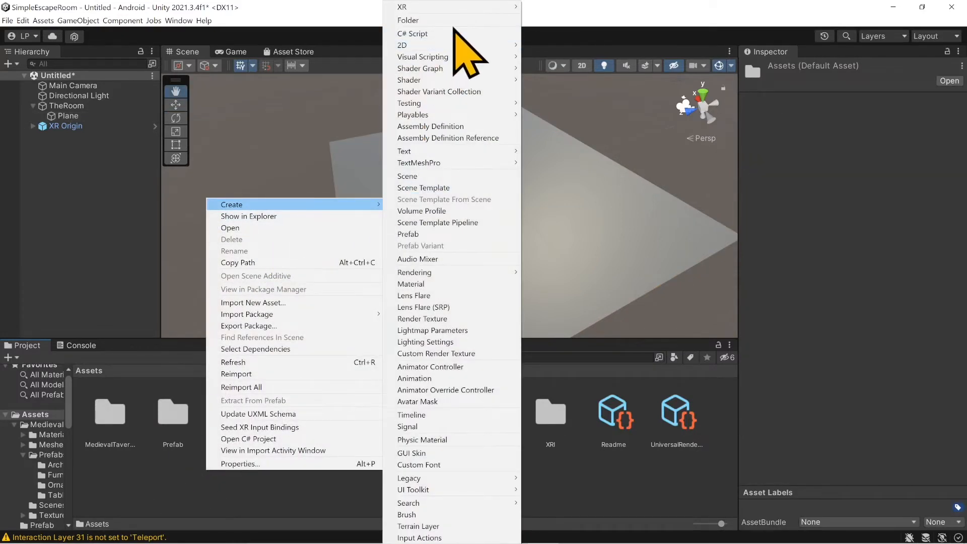
pyautogui.click(456, 20)
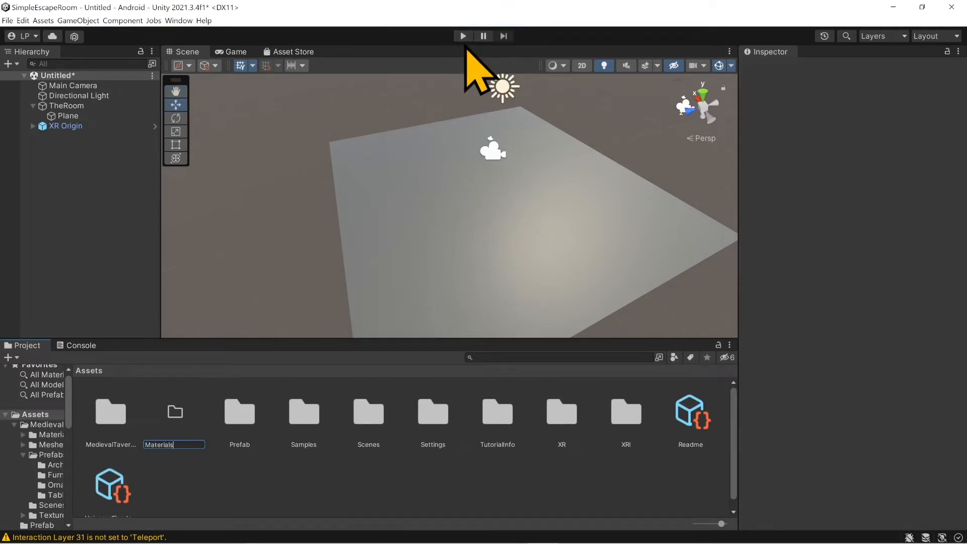
pyautogui.write('Materials')
pyautogui.press('Return')
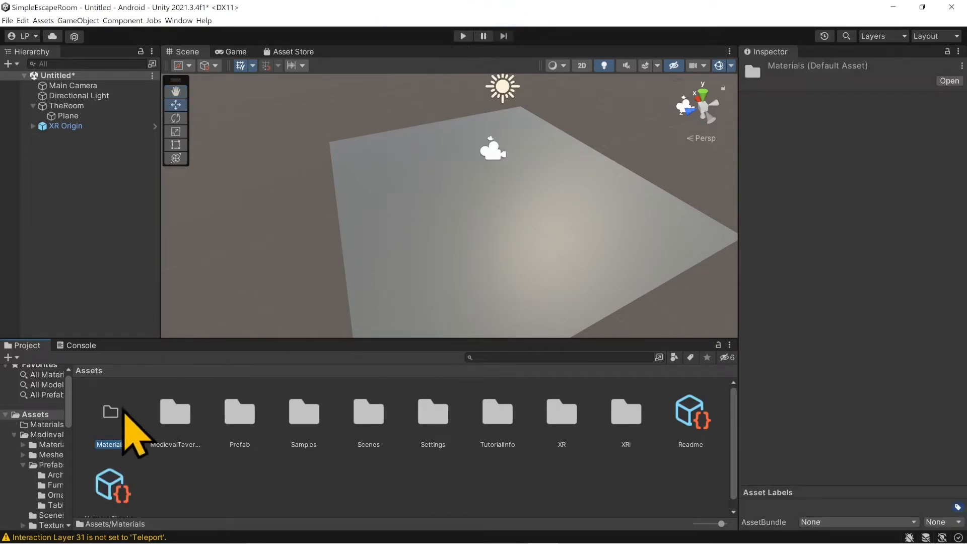
# Create a material named WoodenFloor in the Materials folder and apply it to the Plane under TheRoom
pyautogui.doubleClick(114, 419)
pyautogui.rightClick(150, 423)
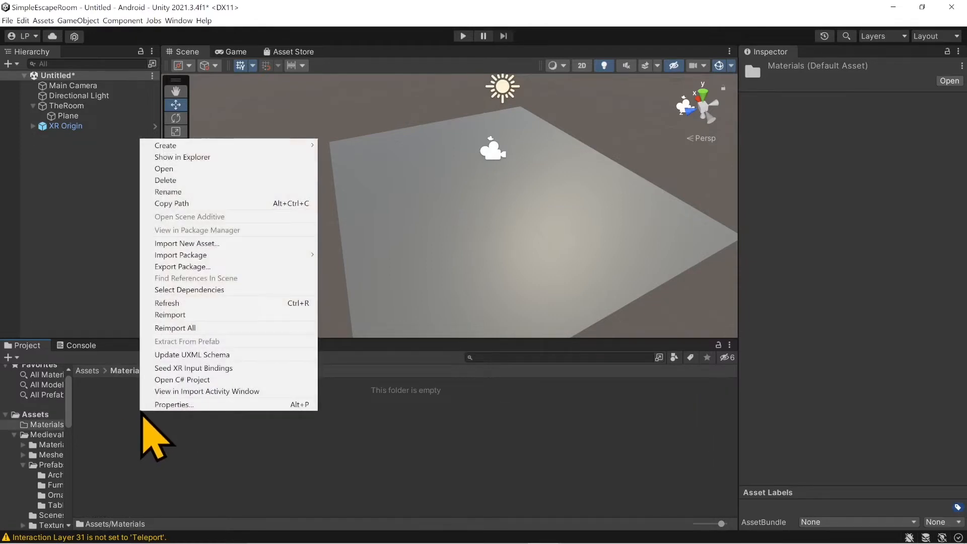
pyautogui.moveTo(290, 147)
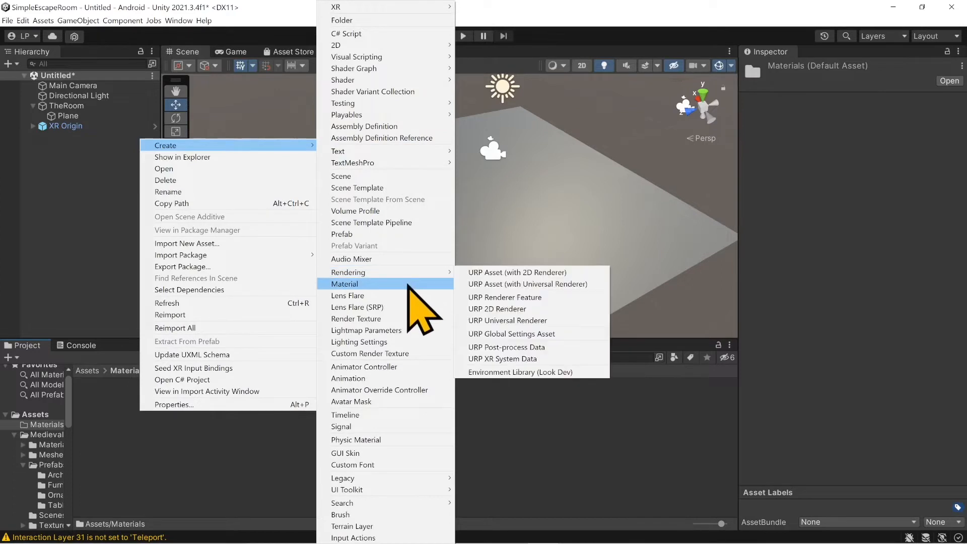
pyautogui.click(398, 283)
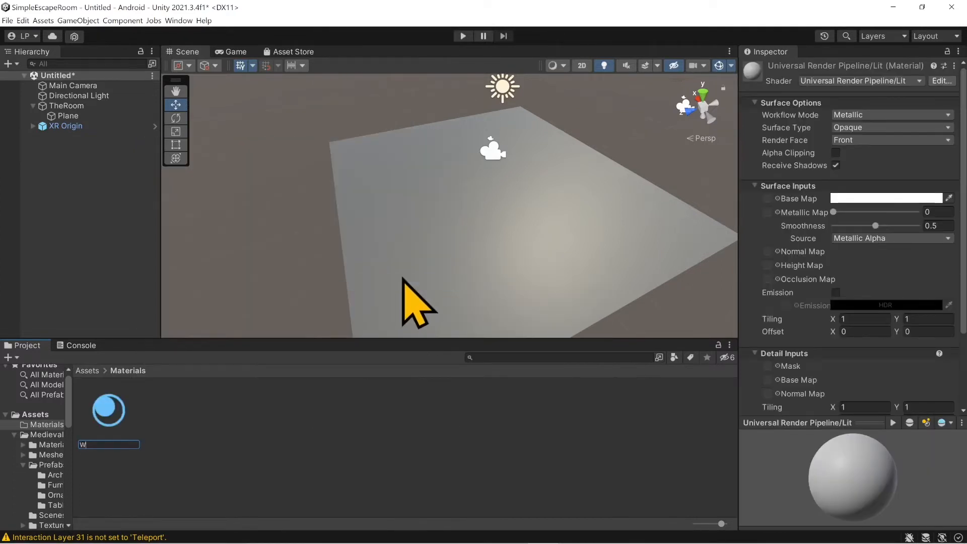
pyautogui.write('WoodenFloor')
pyautogui.press('Return')
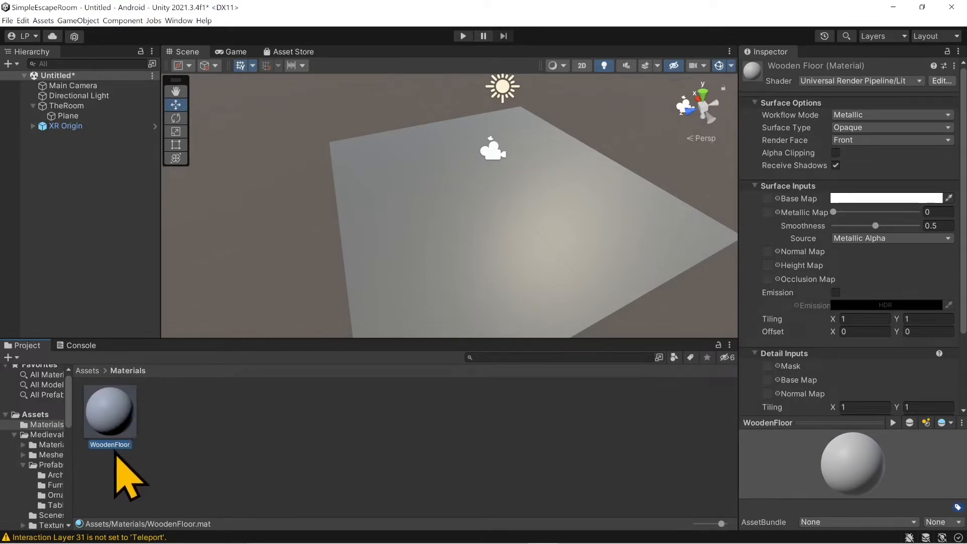
pyautogui.moveTo(115, 454); pyautogui.dragTo(442, 229)
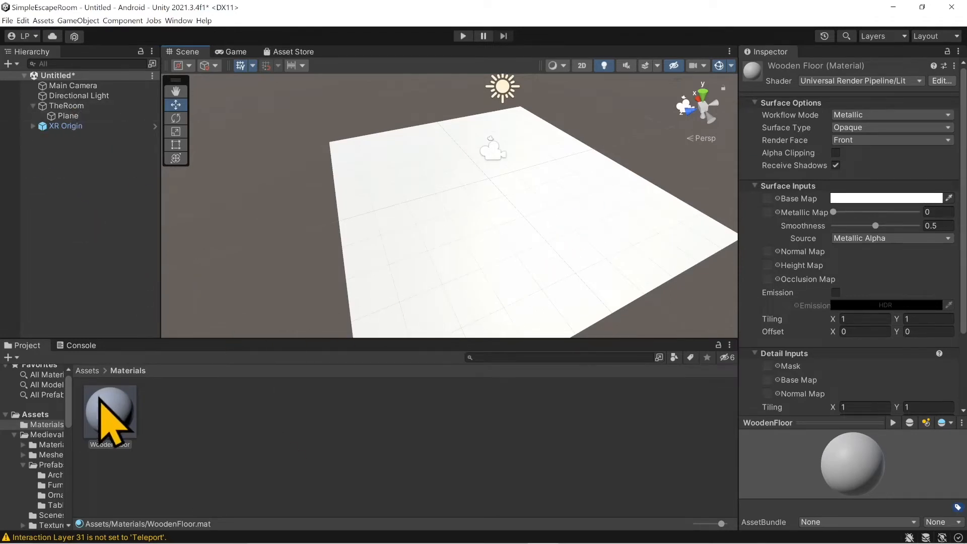
pyautogui.click(71, 115)
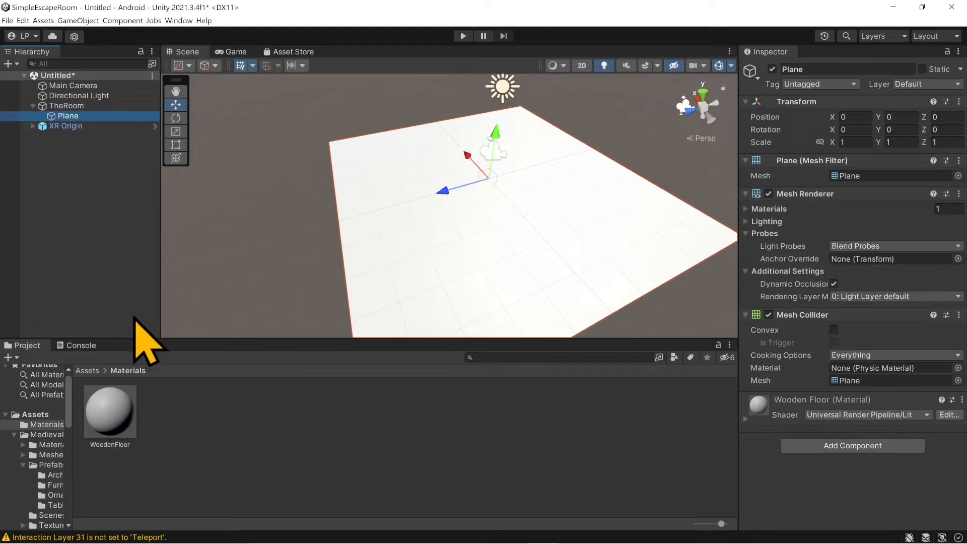
# Open the Architecture folder within the MedievalTavernPack Textures and locate the floor_02 textures
pyautogui.click(87, 371)
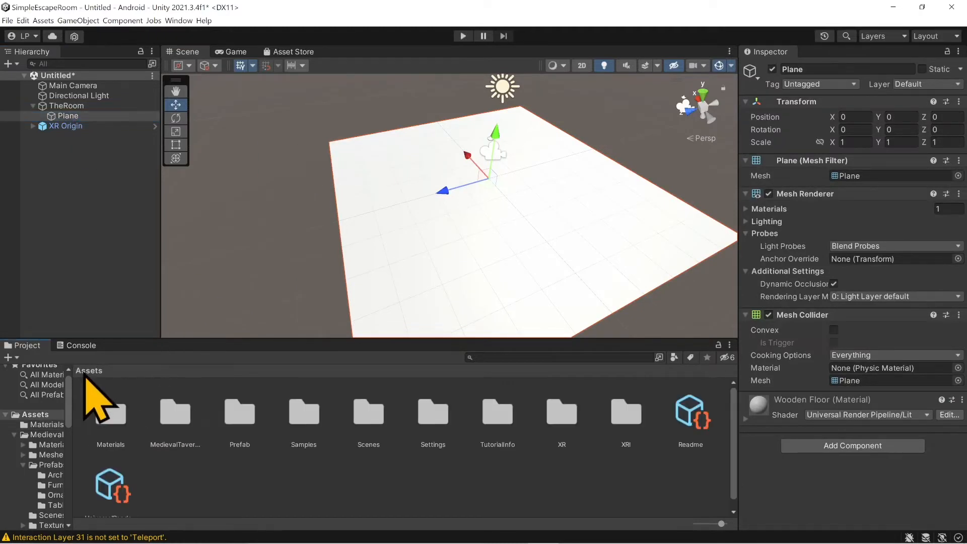
pyautogui.click(169, 421)
pyautogui.doubleClick(166, 424)
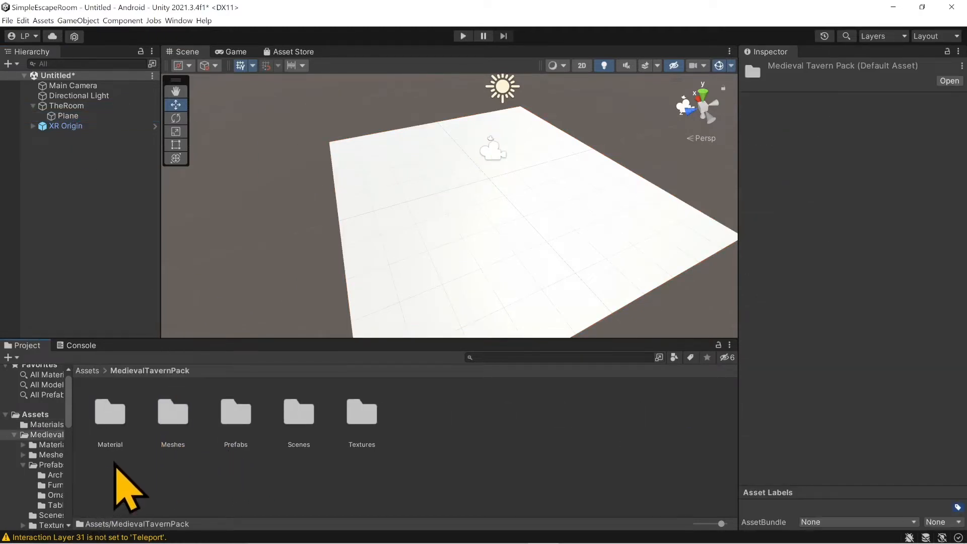
pyautogui.doubleClick(365, 425)
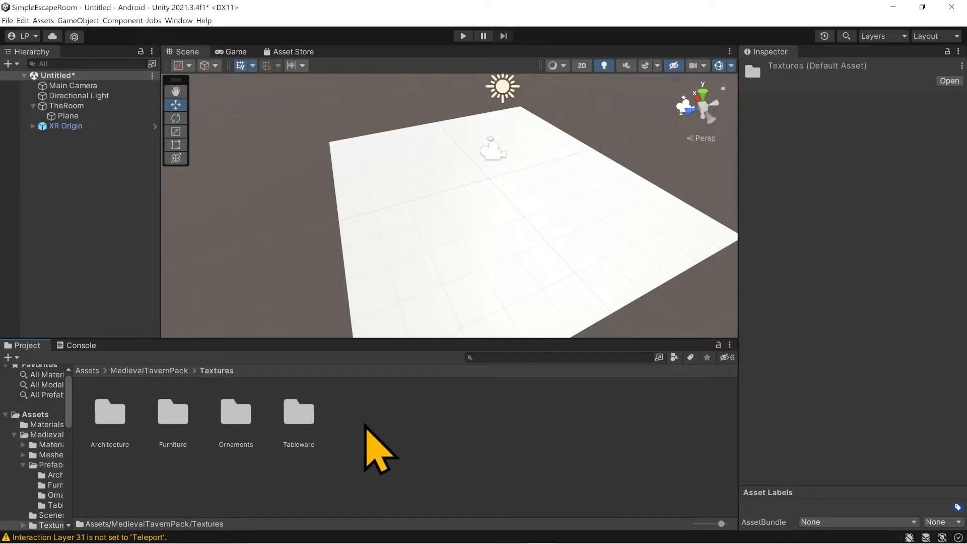
pyautogui.doubleClick(108, 418)
pyautogui.scroll(-1, 398, 456)
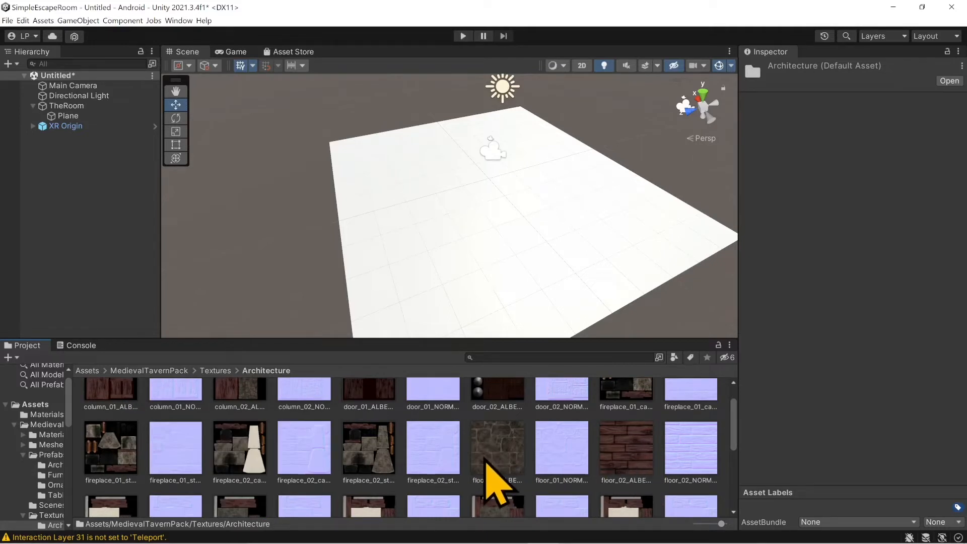
# Assign the floor_02 albedo texture as base map and the floor_02 normal texture as normal map of the Plane's Wooden Floor material
pyautogui.click(70, 118)
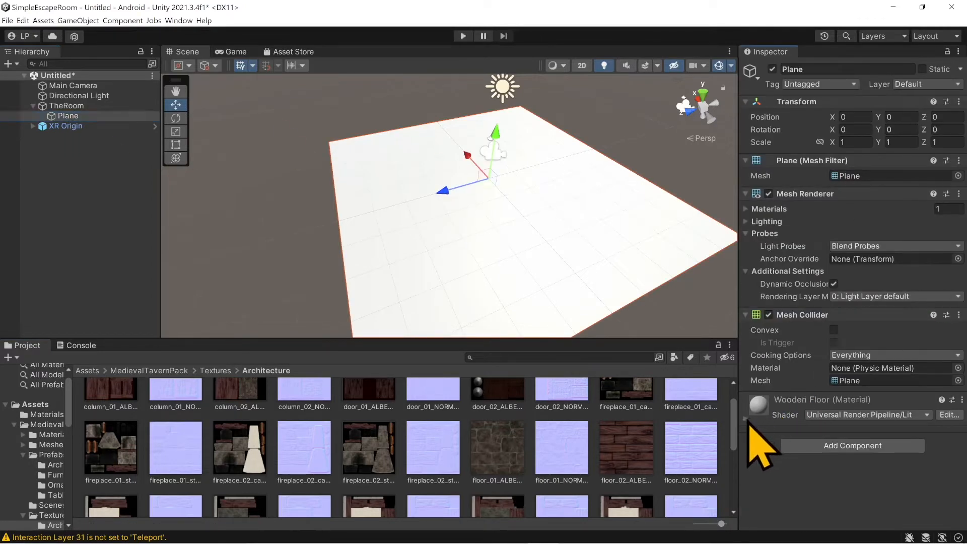
pyautogui.click(746, 420)
pyautogui.scroll(-3, 812, 405)
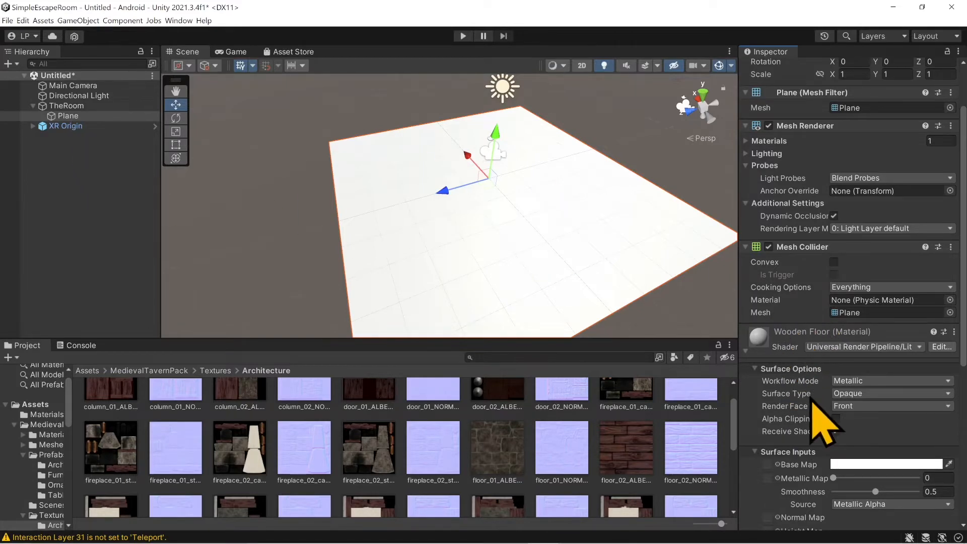
pyautogui.scroll(-3, 820, 406)
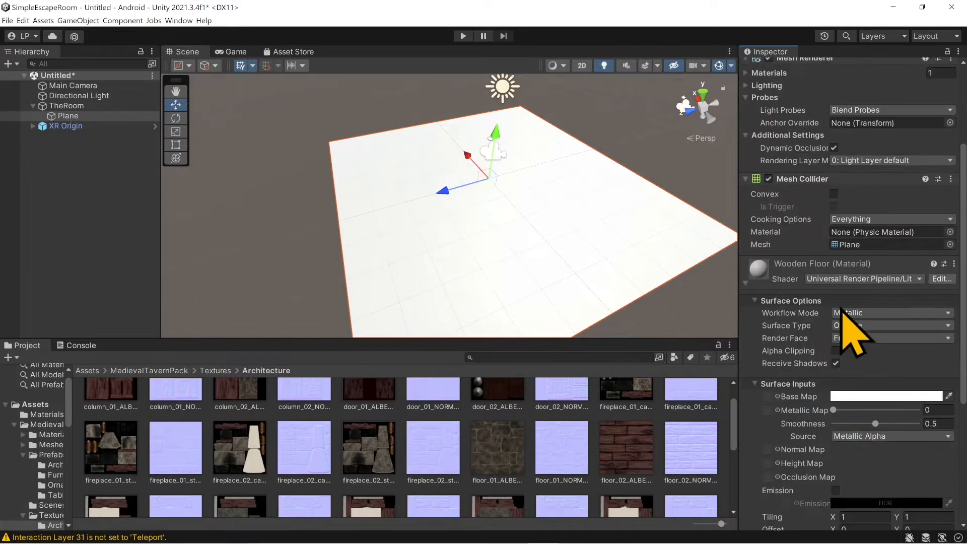
pyautogui.scroll(-1, 799, 410)
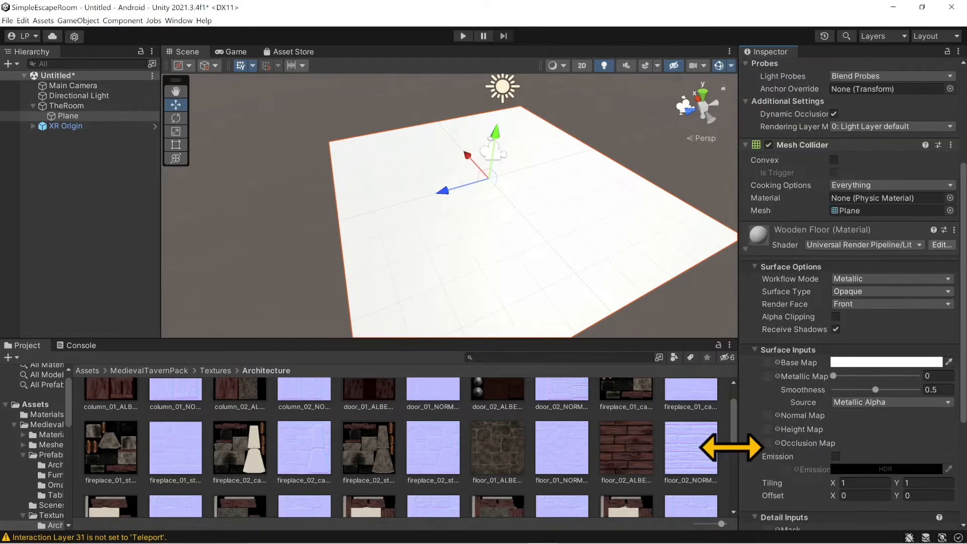
pyautogui.moveTo(623, 460); pyautogui.dragTo(767, 362)
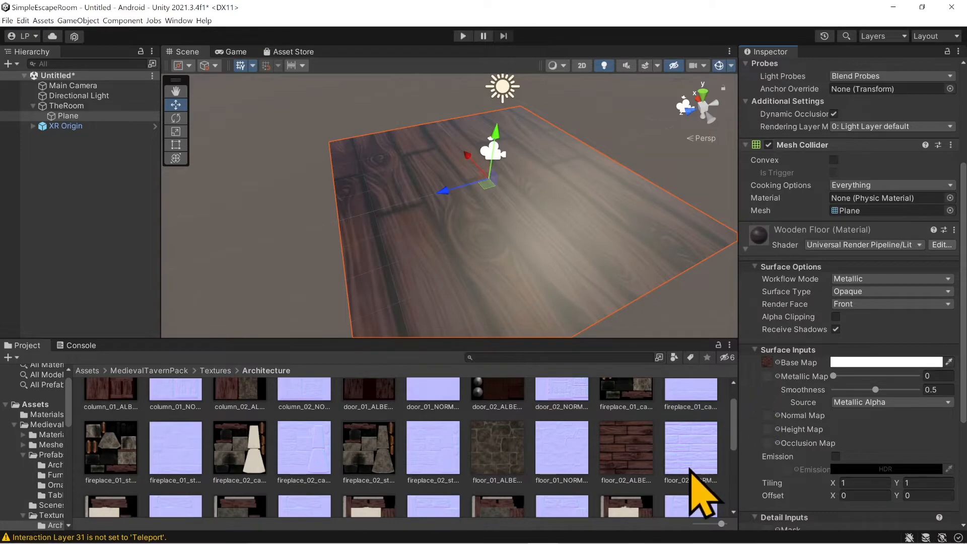
pyautogui.moveTo(686, 466); pyautogui.dragTo(767, 414)
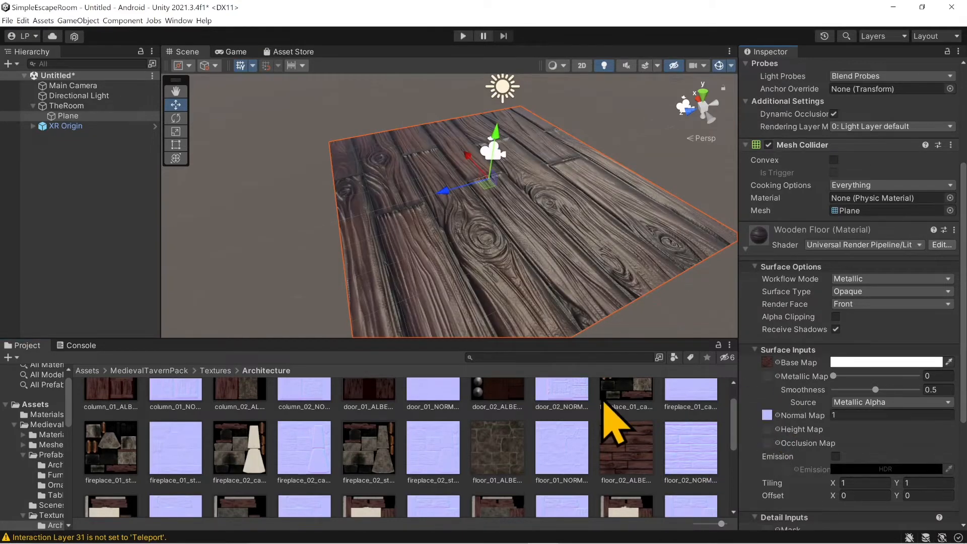
# Set the Wooden Floor material's surface tiling to X 5 and Y 5
pyautogui.moveTo(572, 303); pyautogui.dragTo(540, 226, button='middle')
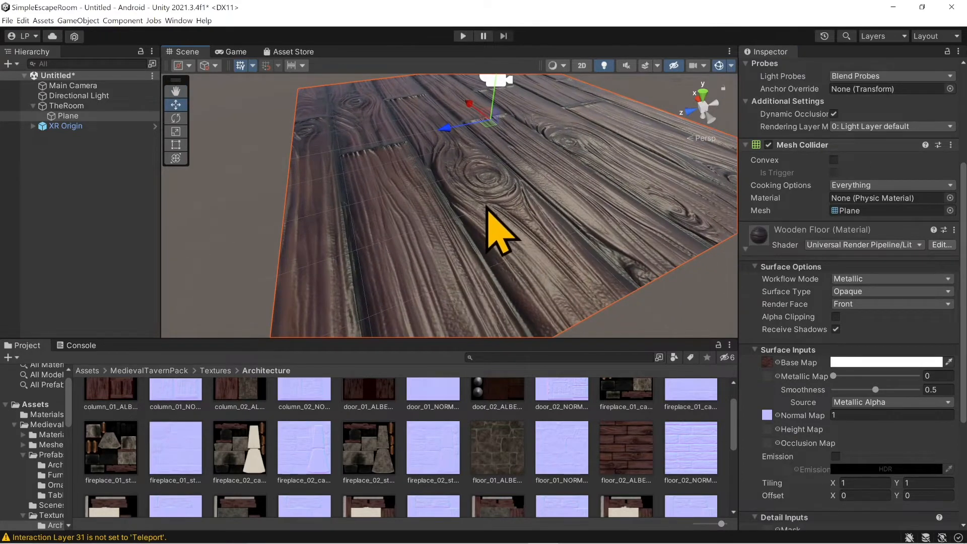
pyautogui.moveTo(487, 205); pyautogui.dragTo(493, 168, button='right')
pyautogui.scroll(-1, 498, 170)
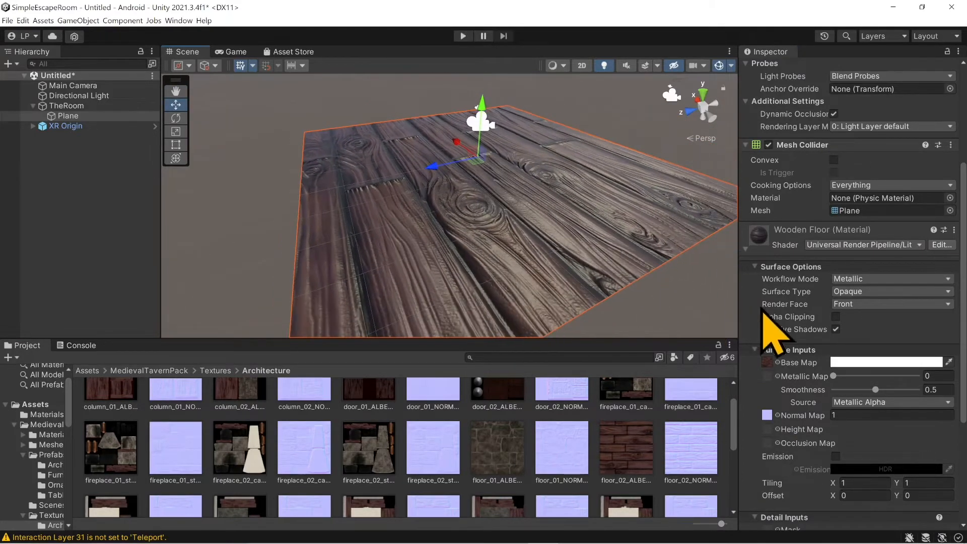
pyautogui.scroll(-1, 776, 342)
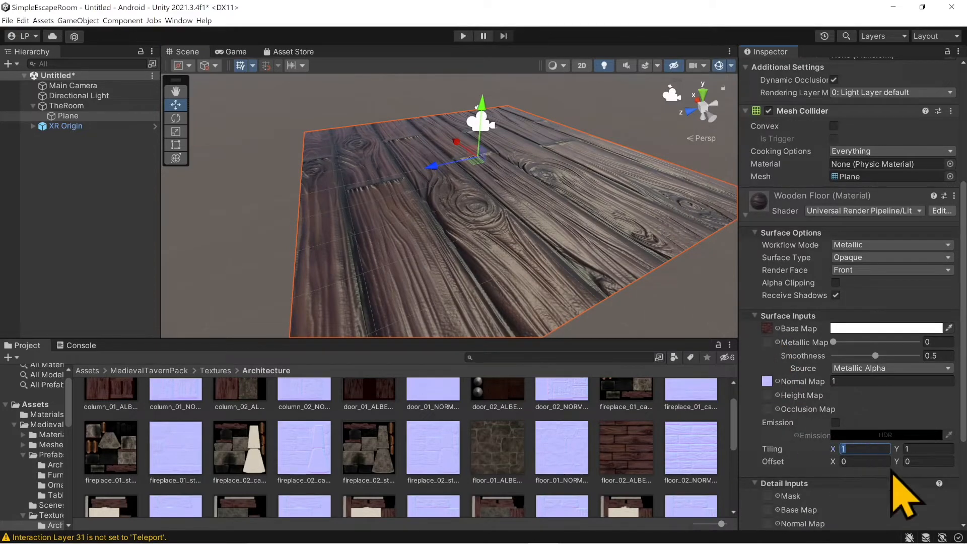
pyautogui.write('5')
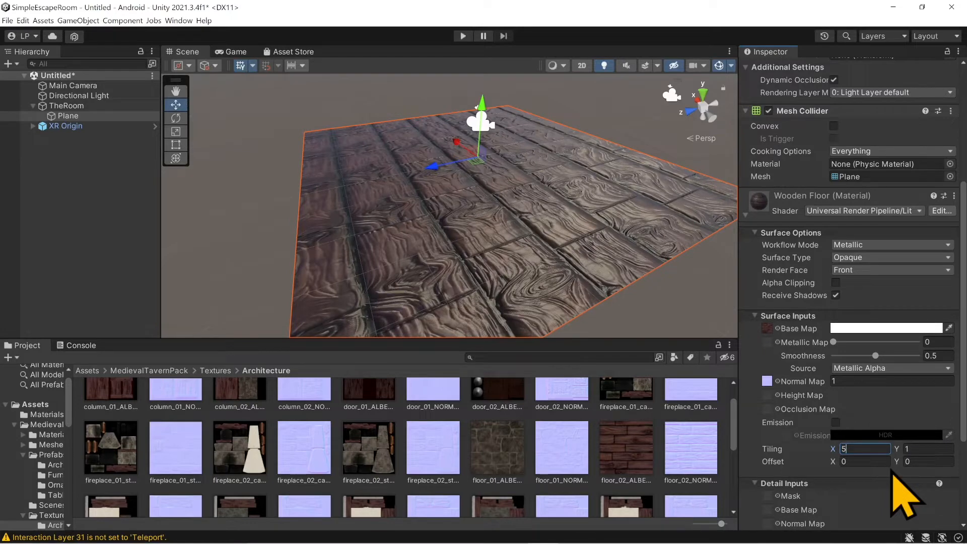
pyautogui.write('5')
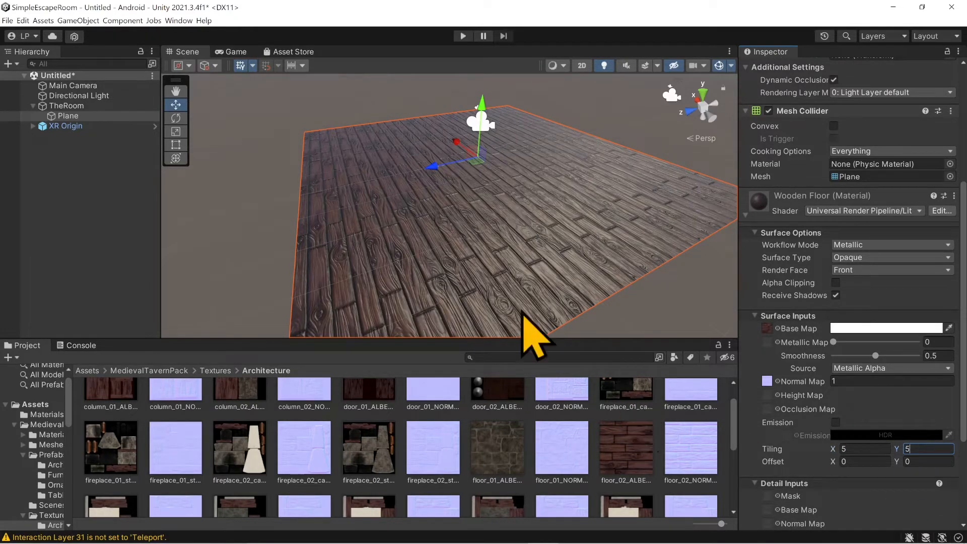
pyautogui.moveTo(443, 216); pyautogui.dragTo(395, 236, button='middle')
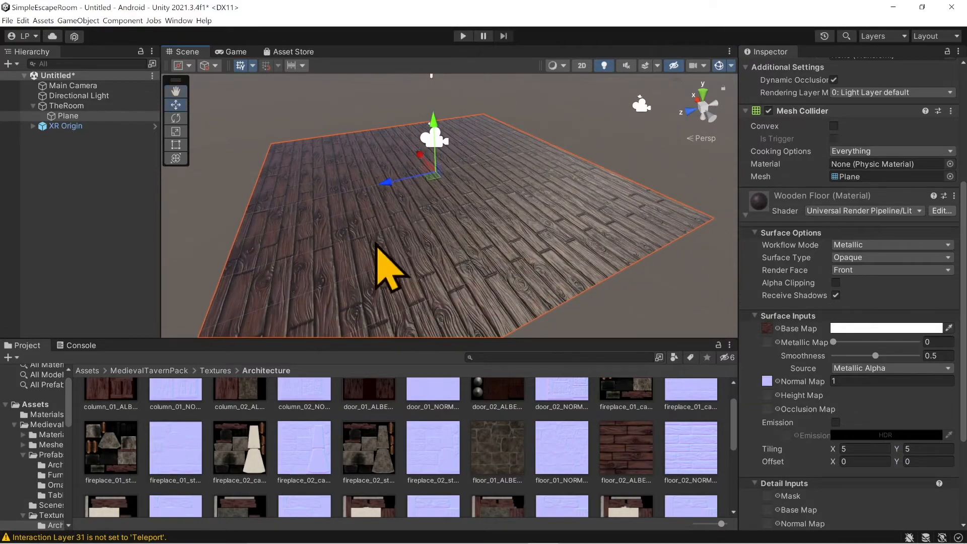
pyautogui.moveTo(379, 252); pyautogui.dragTo(445, 238, button='right')
pyautogui.moveTo(445, 238); pyautogui.dragTo(558, 202, button='middle')
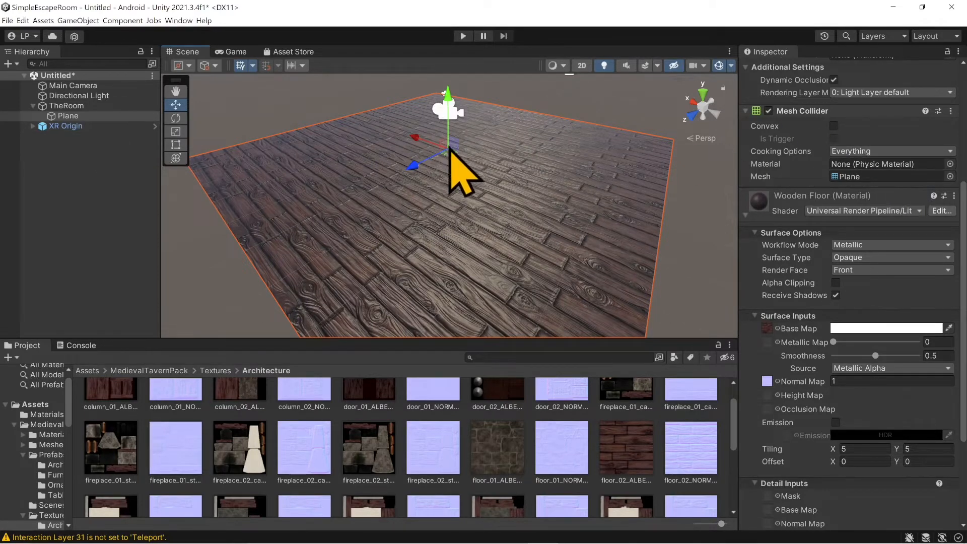
pyautogui.scroll(-4, 410, 255)
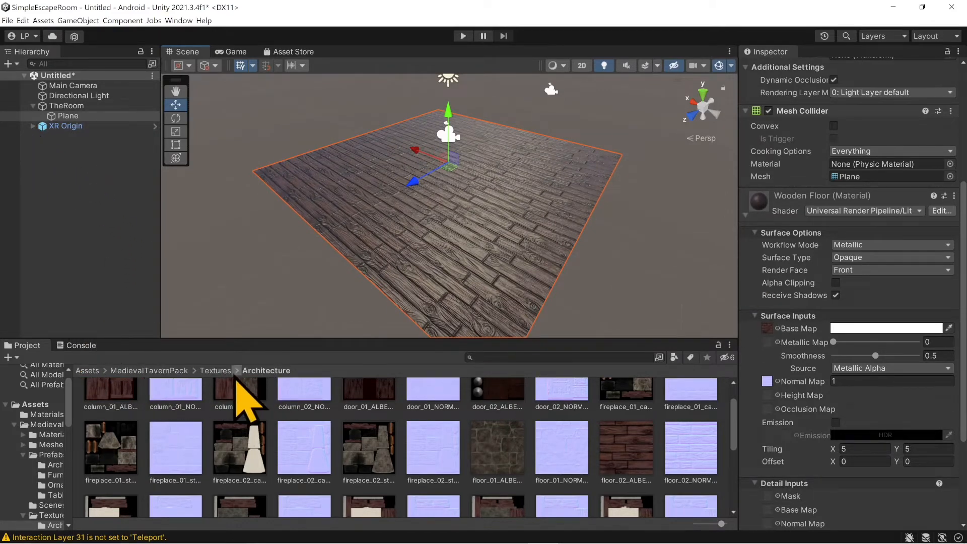
# Open the Architecture folder within the MedievalTavernPack Prefabs and locate the wall prefabs
pyautogui.click(218, 371)
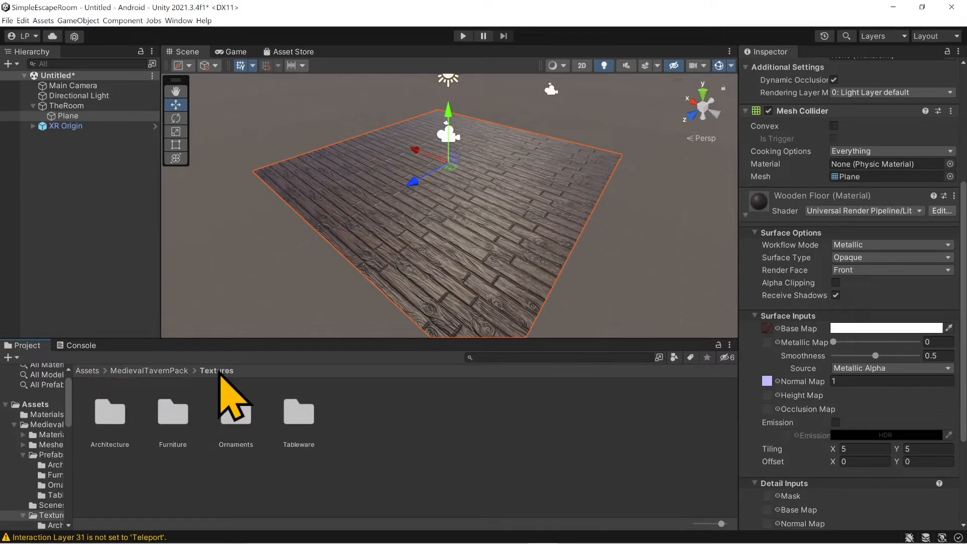
pyautogui.doubleClick(125, 411)
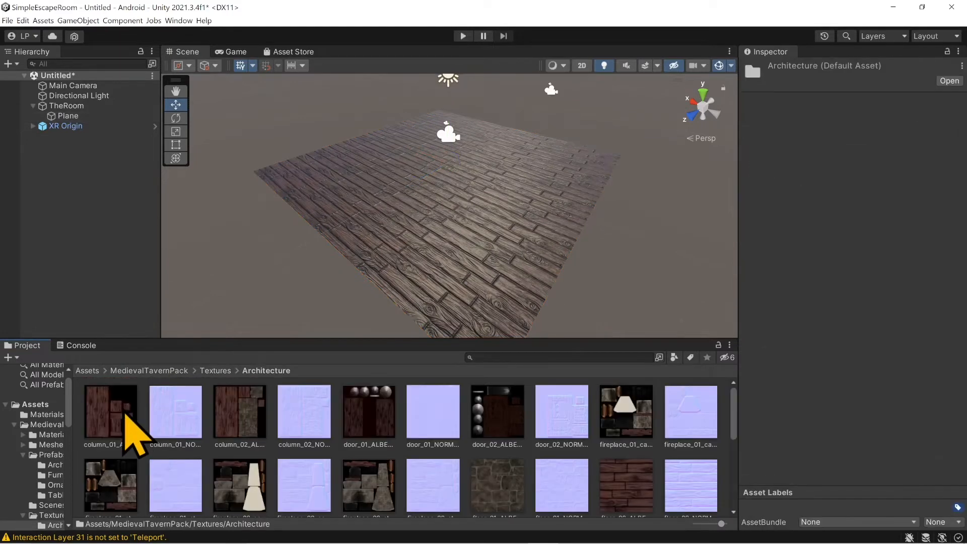
pyautogui.click(167, 371)
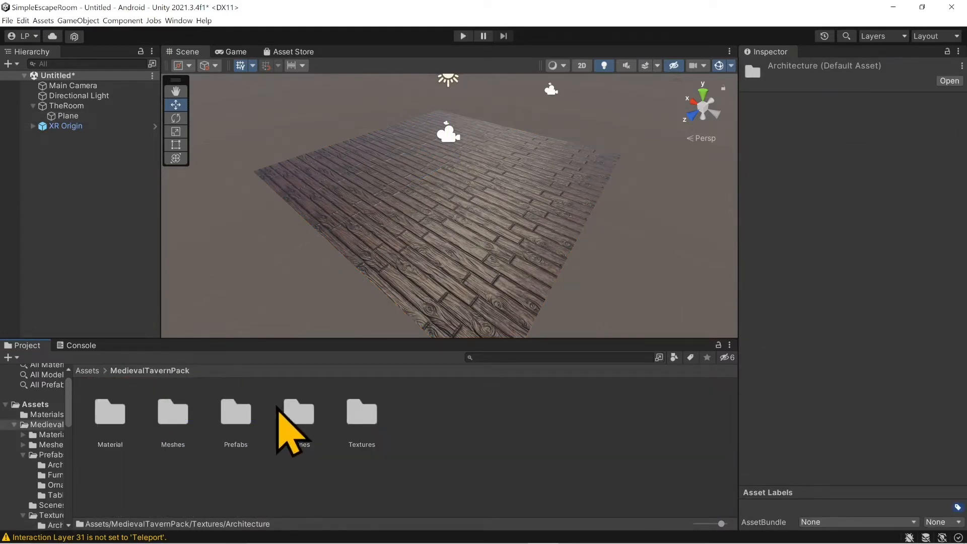
pyautogui.click(229, 412)
pyautogui.doubleClick(228, 411)
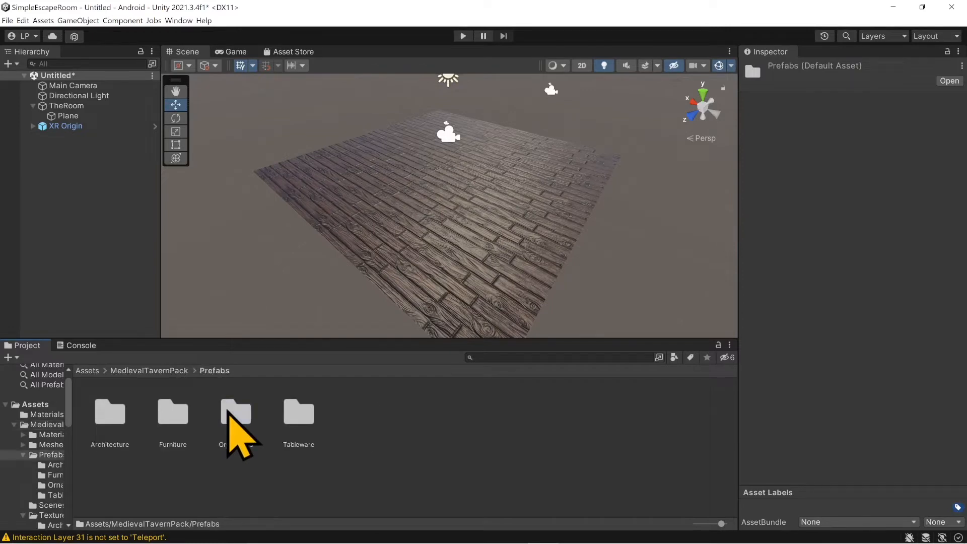
pyautogui.doubleClick(113, 423)
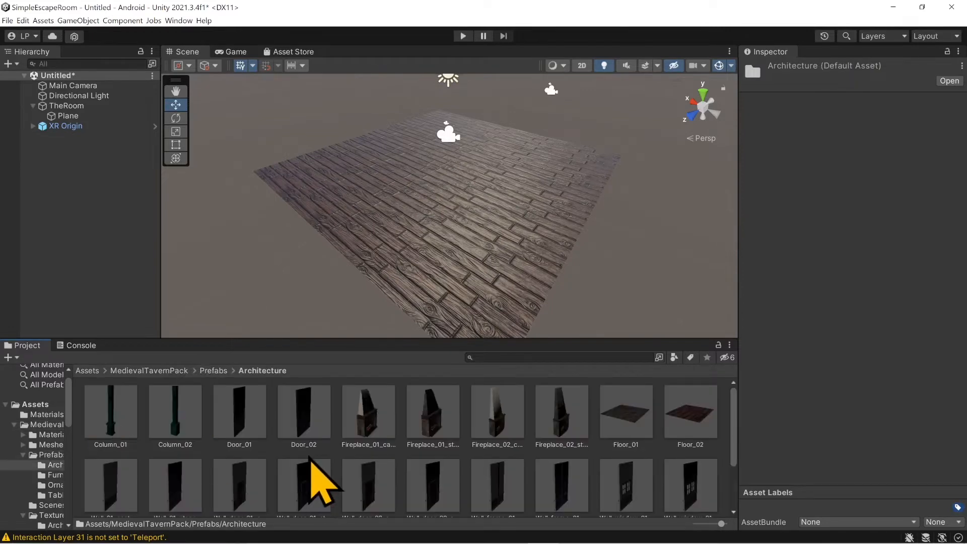
pyautogui.scroll(-2, 618, 484)
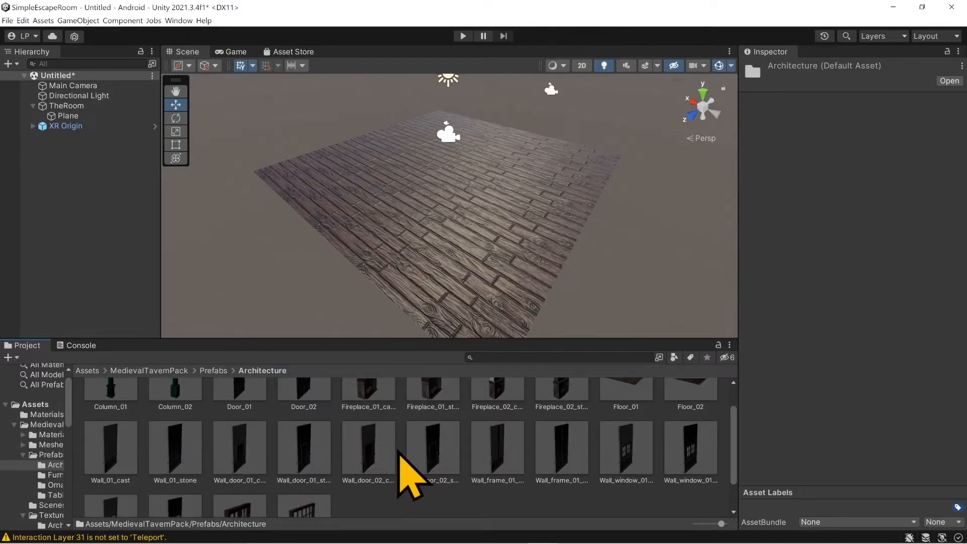
pyautogui.click(395, 260)
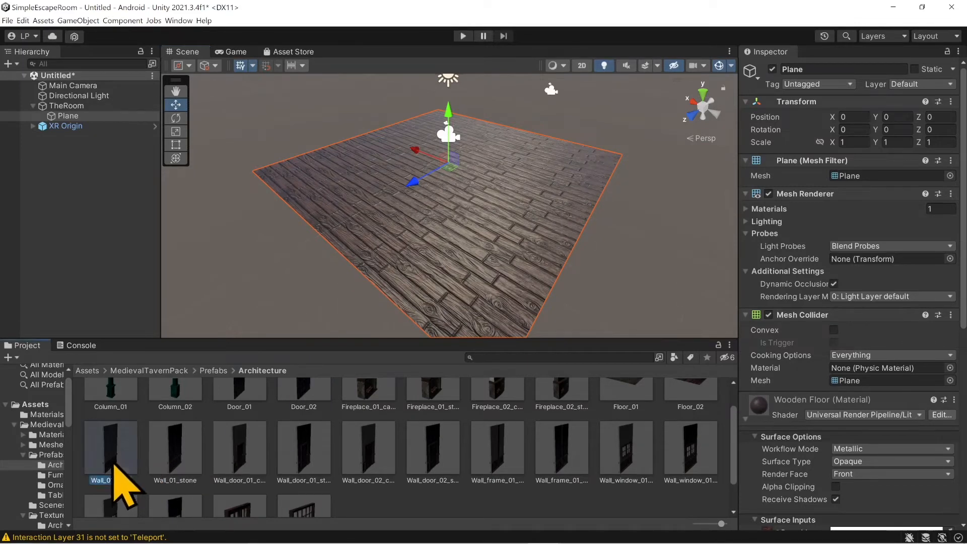
# Place the Wall_01_cast prefab on the wooden floor at about X -0.16, Y 1.63, Z 3.59
pyautogui.moveTo(114, 466); pyautogui.dragTo(400, 237)
pyautogui.moveTo(399, 237); pyautogui.dragTo(367, 222, button='right')
pyautogui.moveTo(368, 222); pyautogui.dragTo(461, 189, button='middle')
pyautogui.scroll(2, 434, 210)
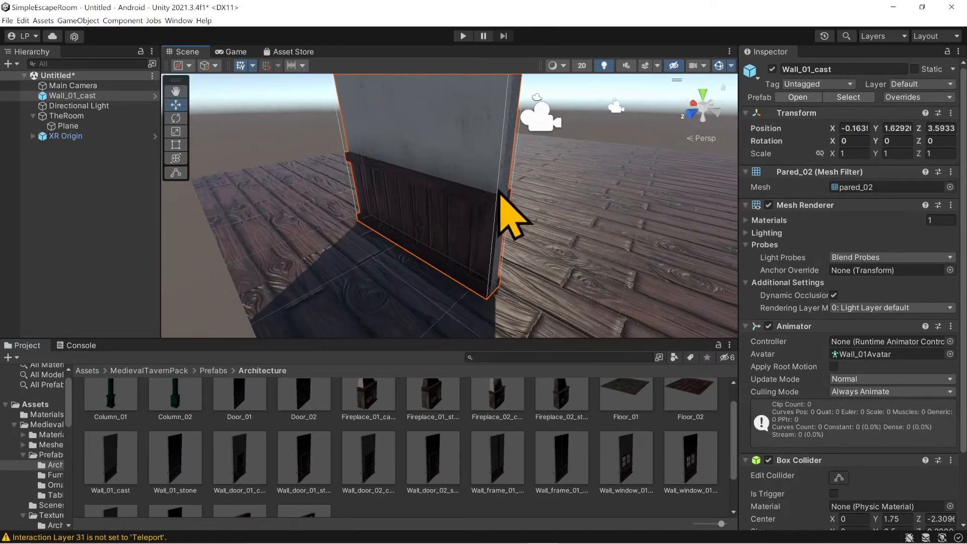
pyautogui.moveTo(499, 192); pyautogui.dragTo(467, 187, button='right')
pyautogui.moveTo(466, 187); pyautogui.dragTo(393, 184, button='middle')
pyautogui.moveTo(393, 184); pyautogui.dragTo(387, 187, button='right')
pyautogui.moveTo(387, 188); pyautogui.dragTo(340, 193, button='middle')
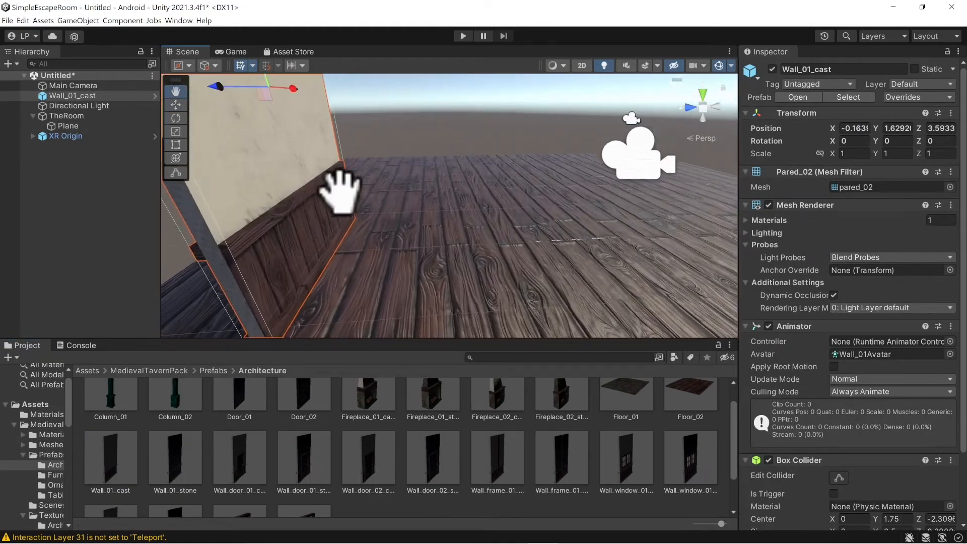
pyautogui.press('f')
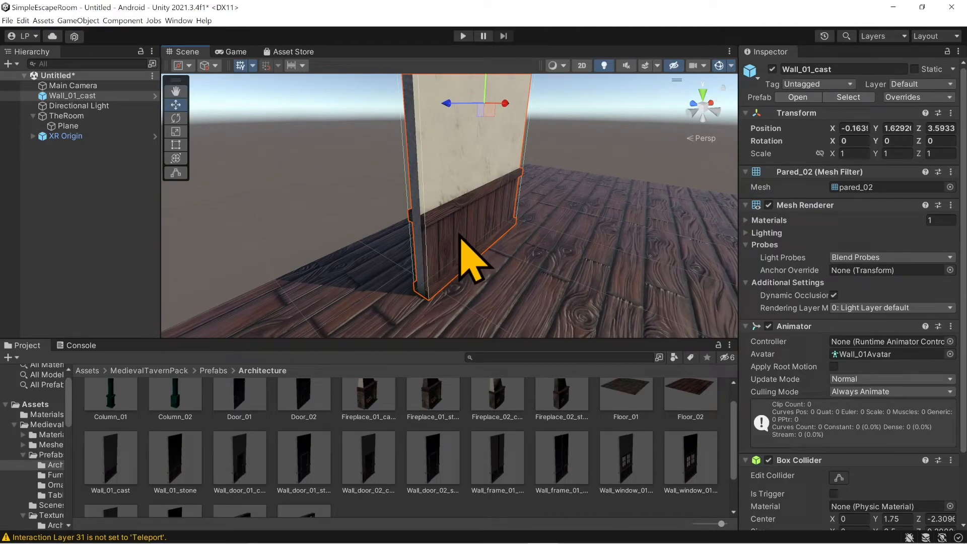
# Expand the Wall_01_cast material's settings and locate its base map texture in the project
pyautogui.scroll(-4, 803, 389)
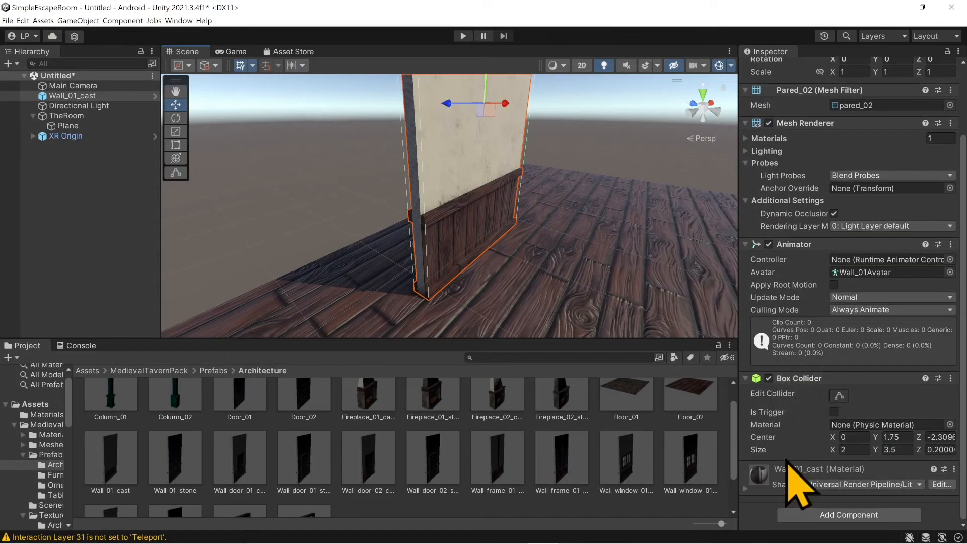
pyautogui.click(747, 486)
pyautogui.scroll(-5, 751, 475)
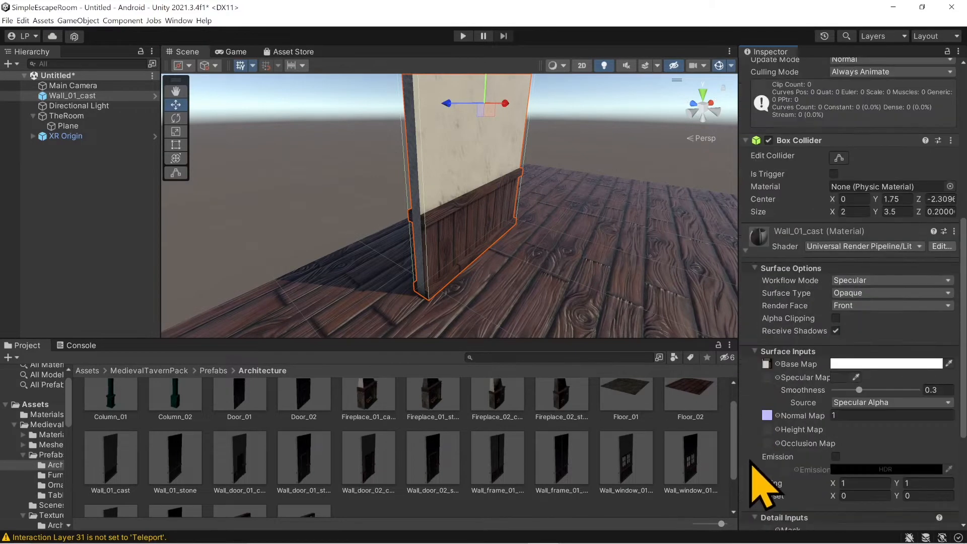
pyautogui.click(766, 364)
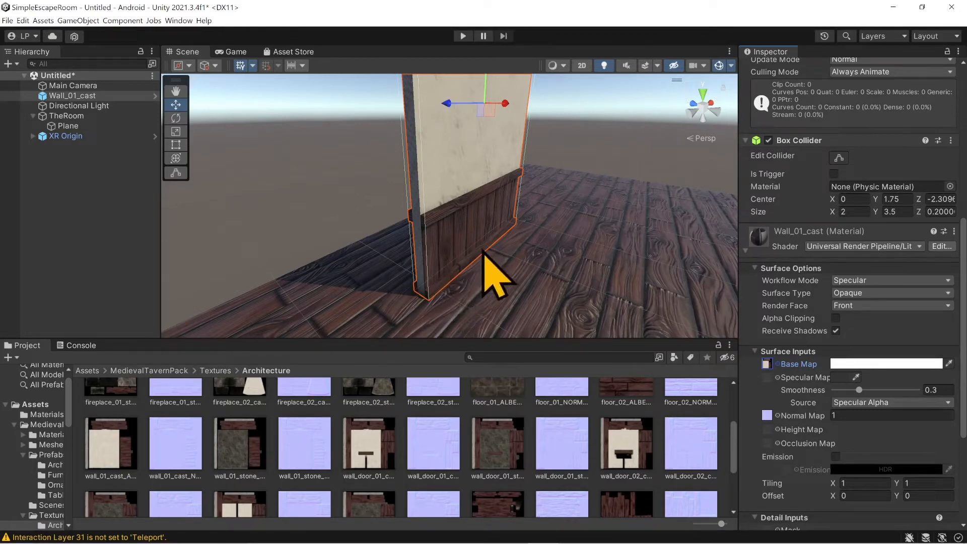
# Make Wall_01_cast a child of TheRoom, placed after the Plane
pyautogui.moveTo(495, 275); pyautogui.dragTo(478, 258, button='middle')
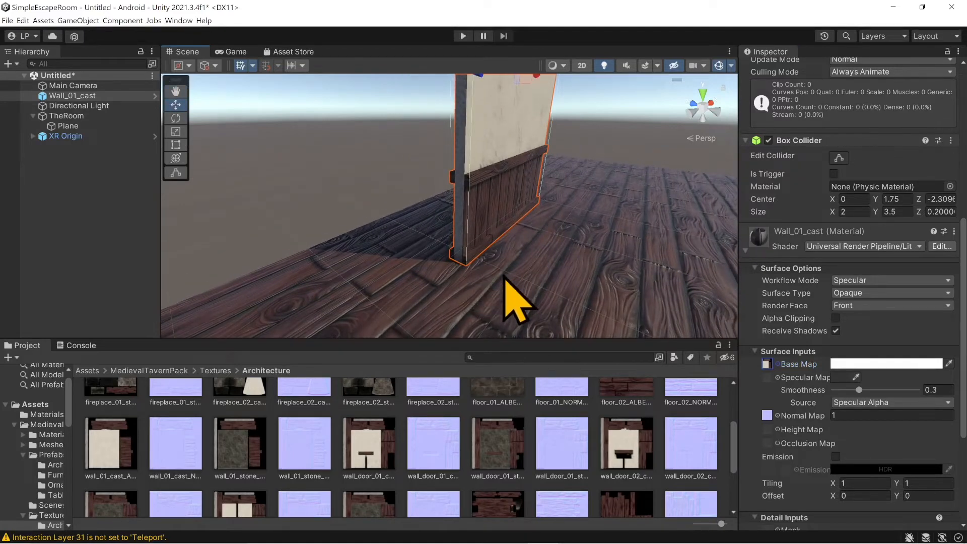
pyautogui.scroll(-3, 491, 281)
pyautogui.moveTo(546, 255); pyautogui.dragTo(520, 259, button='middle')
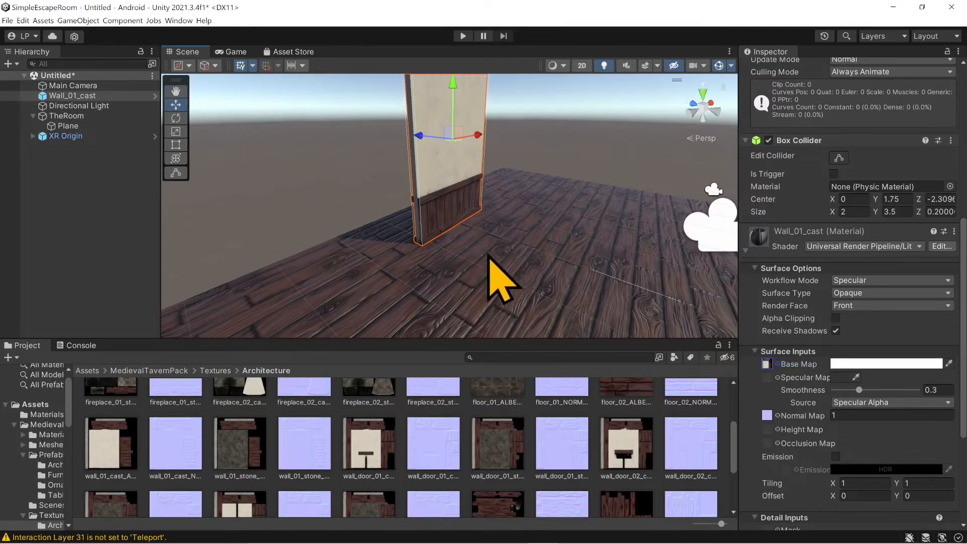
pyautogui.moveTo(559, 235); pyautogui.dragTo(476, 255, button='right')
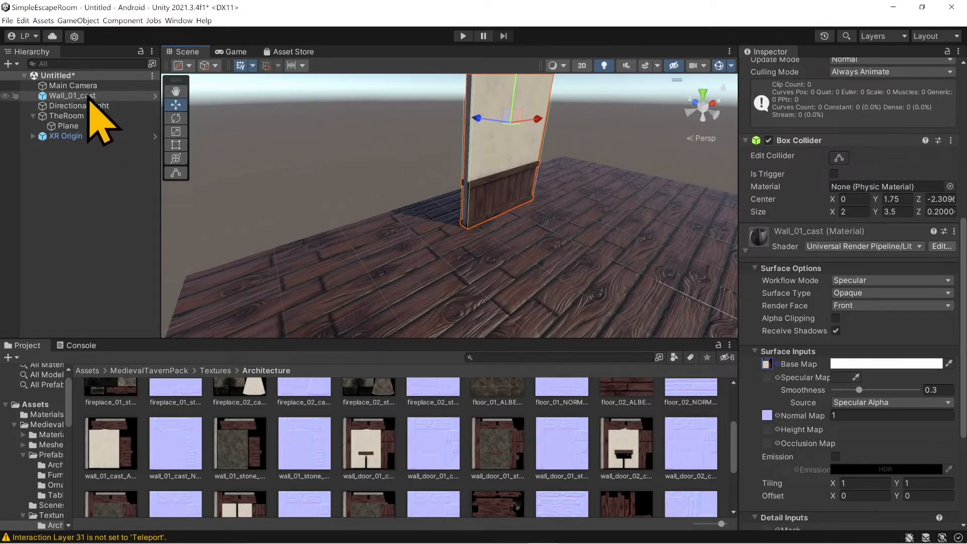
pyautogui.moveTo(90, 96); pyautogui.dragTo(82, 134)
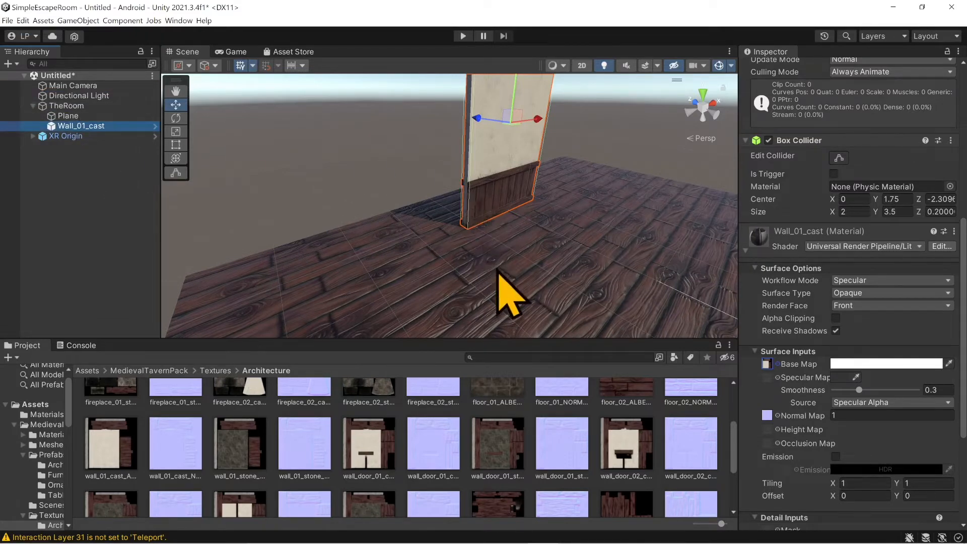
# Vertex-snap the lower corner of Wall_01_cast to the corner of the wooden floor plane
pyautogui.click(479, 188)
pyautogui.press('v')
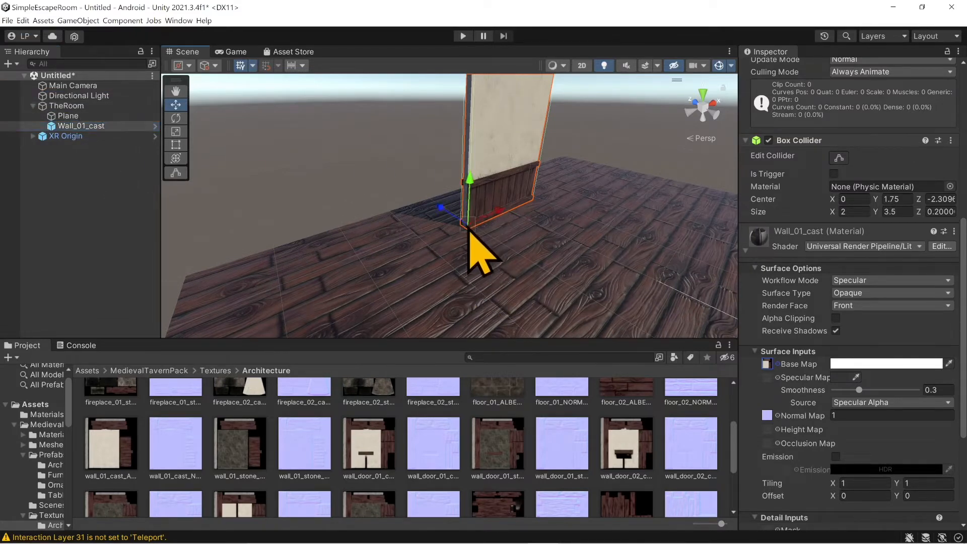
pyautogui.moveTo(470, 231); pyautogui.dragTo(197, 272)
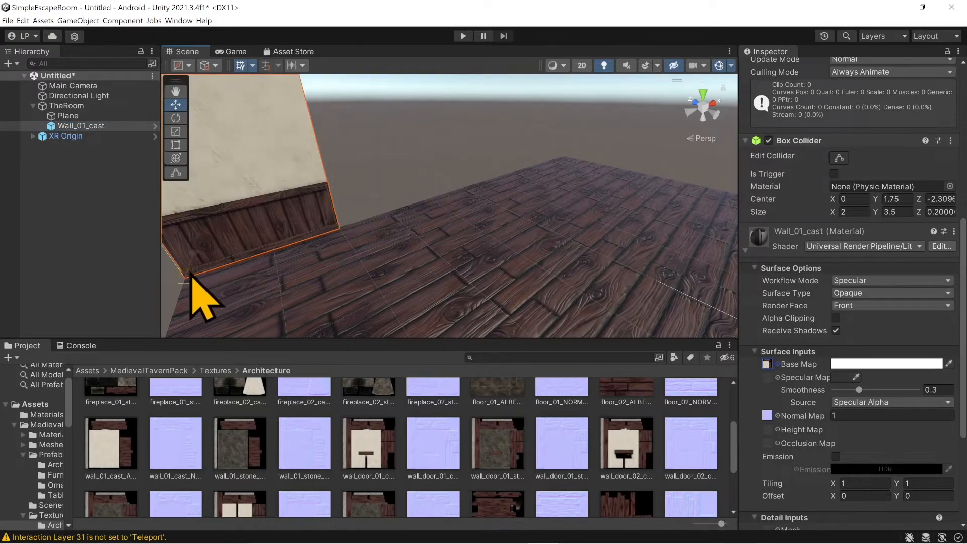
pyautogui.moveTo(452, 244); pyautogui.dragTo(374, 251, button='right')
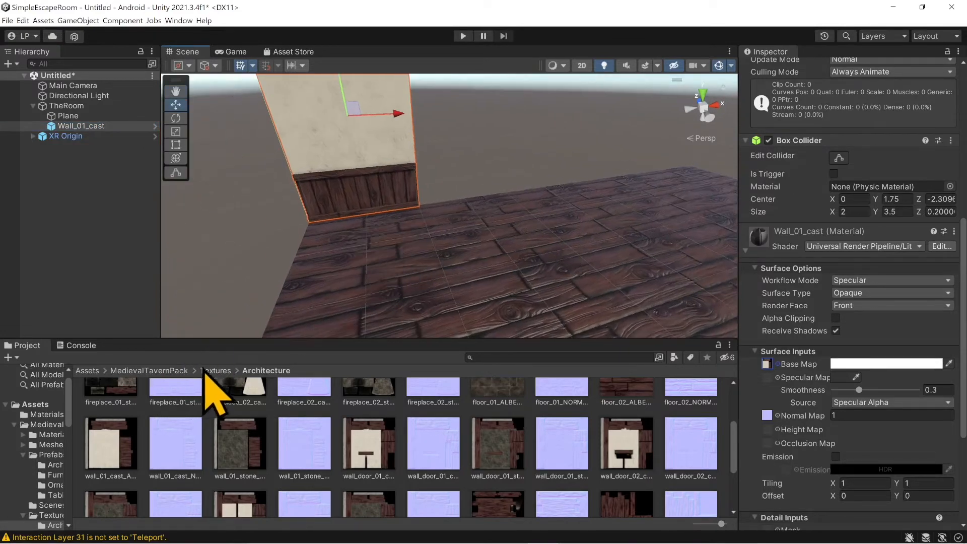
# Open the Architecture folder within the MedievalTavernPack Prefabs
pyautogui.click(156, 371)
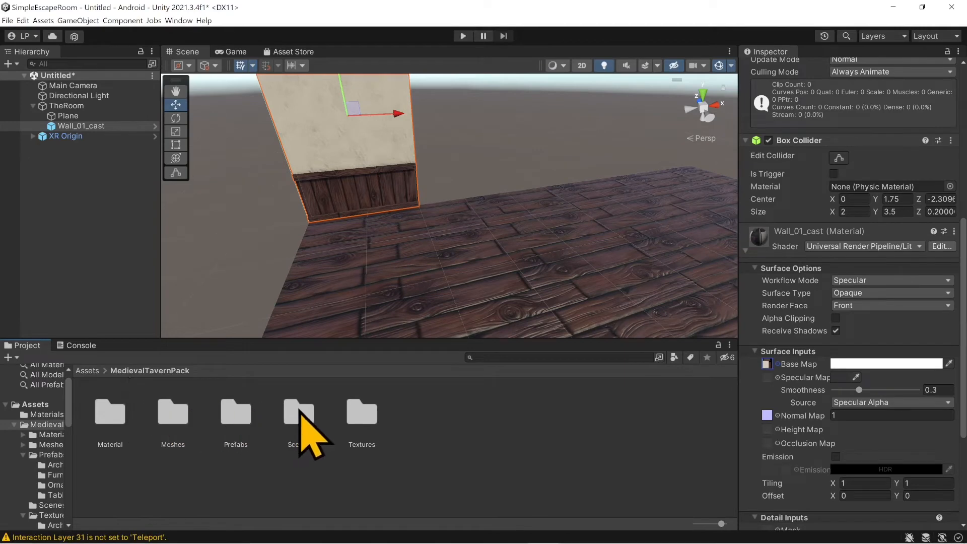
pyautogui.doubleClick(252, 413)
pyautogui.doubleClick(115, 416)
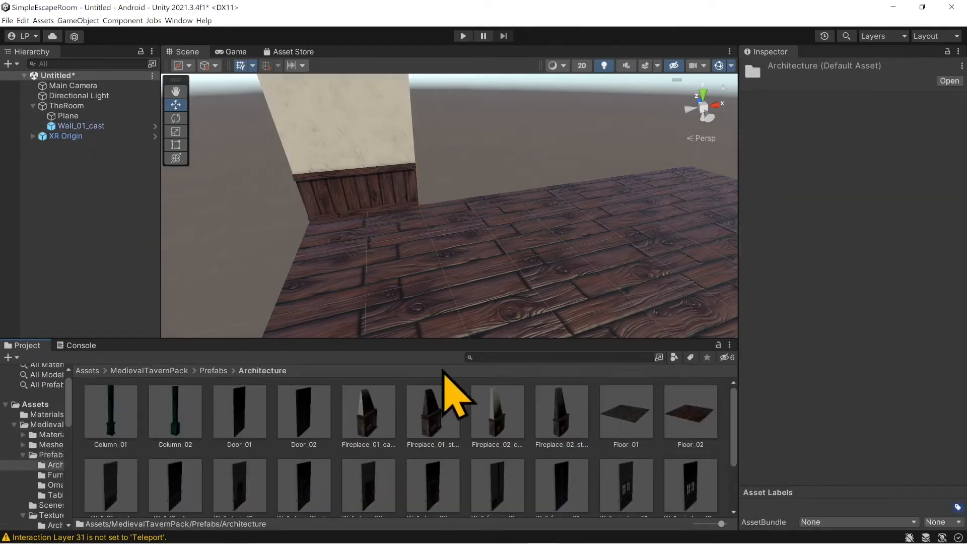
# Add the Wall_door_01_cast prefab to the scene at about X -4.67, Y -2.84, Z 1.95, near the wall at the floor corner
pyautogui.moveTo(538, 273); pyautogui.dragTo(493, 313, button='right')
pyautogui.scroll(-3, 296, 458)
pyautogui.scroll(1, 310, 453)
pyautogui.moveTo(492, 313); pyautogui.dragTo(469, 249, button='middle')
pyautogui.moveTo(250, 479); pyautogui.dragTo(373, 267)
pyautogui.moveTo(480, 291); pyautogui.dragTo(460, 263, button='right')
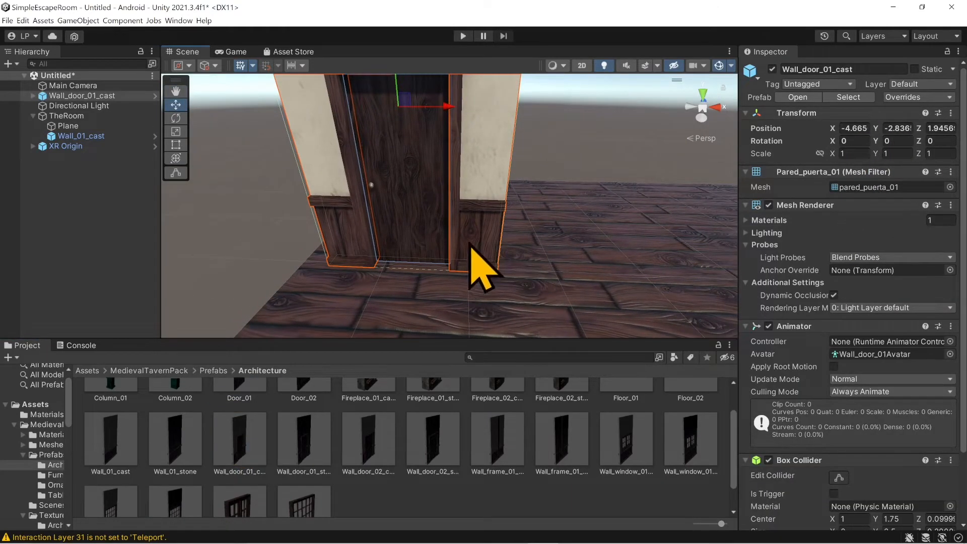
pyautogui.moveTo(471, 247); pyautogui.dragTo(445, 257, button='middle')
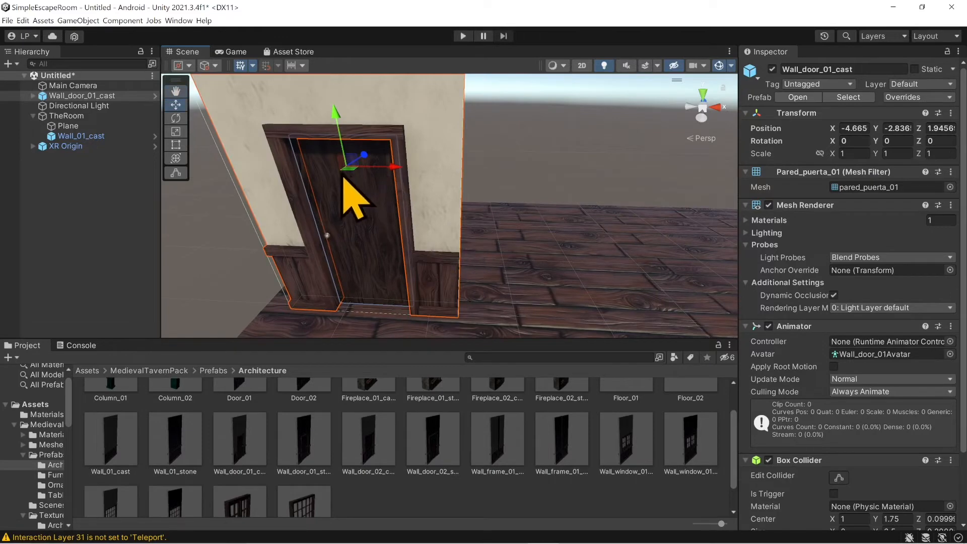
# Move Wall_door_01_cast beside Wall_01_cast and snap their upper corners together, at X -3, Y 0, Z 4.95
pyautogui.moveTo(355, 175); pyautogui.dragTo(518, 151)
pyautogui.moveTo(450, 190); pyautogui.dragTo(452, 249, button='middle')
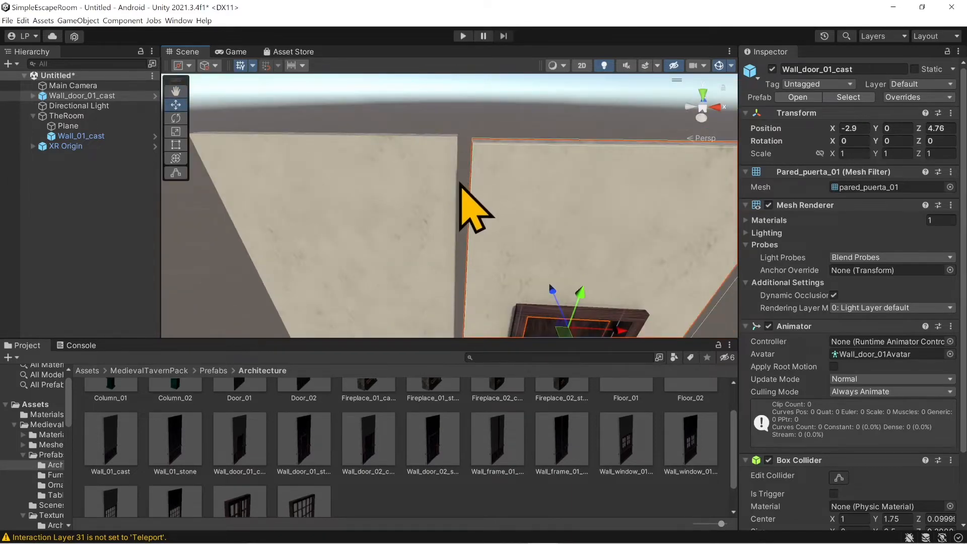
pyautogui.moveTo(458, 190); pyautogui.dragTo(479, 189, button='right')
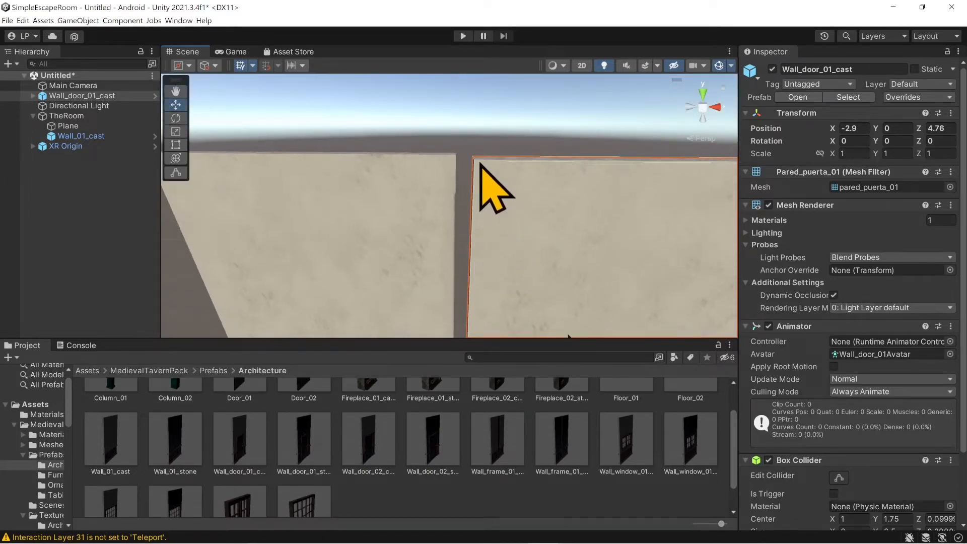
pyautogui.moveTo(473, 167); pyautogui.dragTo(454, 157)
pyautogui.scroll(-3, 488, 198)
pyautogui.moveTo(487, 199); pyautogui.dragTo(457, 113, button='middle')
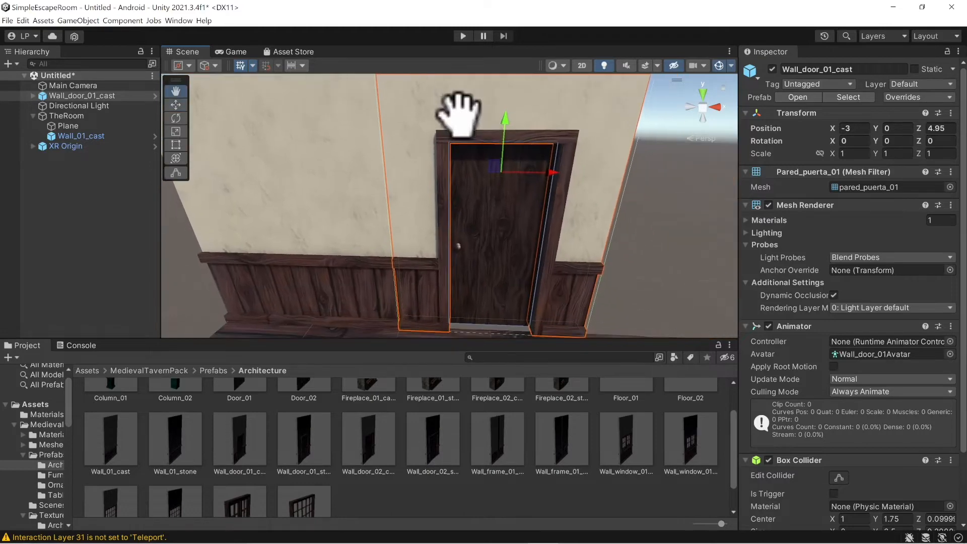
pyautogui.scroll(-3, 469, 147)
# Snap the outer bottom corner of Wall_door_01_cast to the floor's edge, bringing the door wall to Z 4.8
pyautogui.click(375, 216)
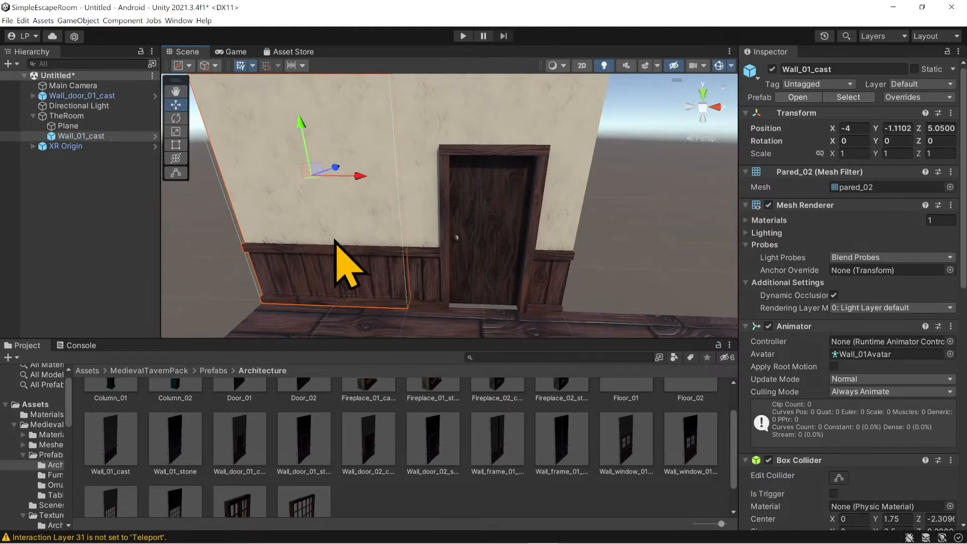
pyautogui.moveTo(601, 233); pyautogui.dragTo(453, 248, button='right')
pyautogui.moveTo(453, 248); pyautogui.dragTo(372, 198, button='middle')
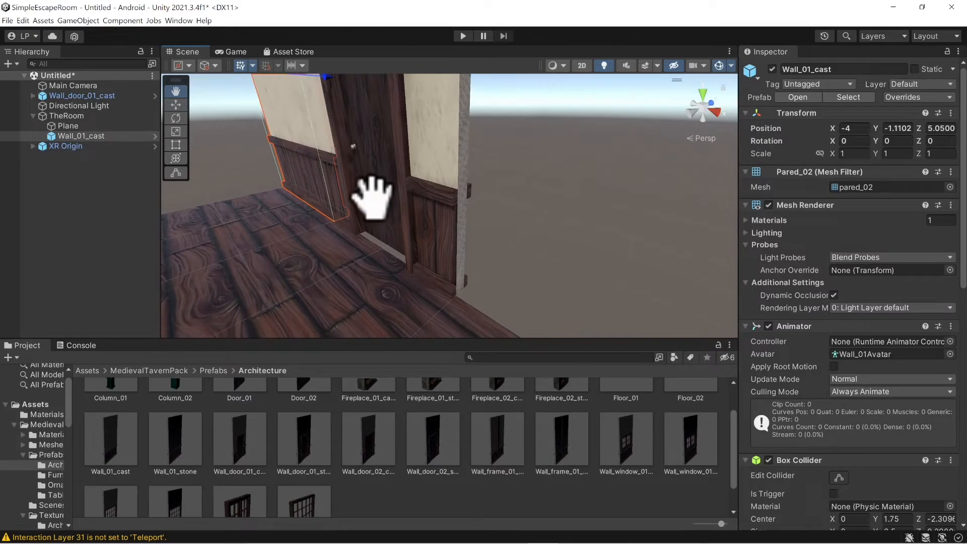
pyautogui.click(468, 295)
pyautogui.moveTo(470, 294); pyautogui.dragTo(464, 294)
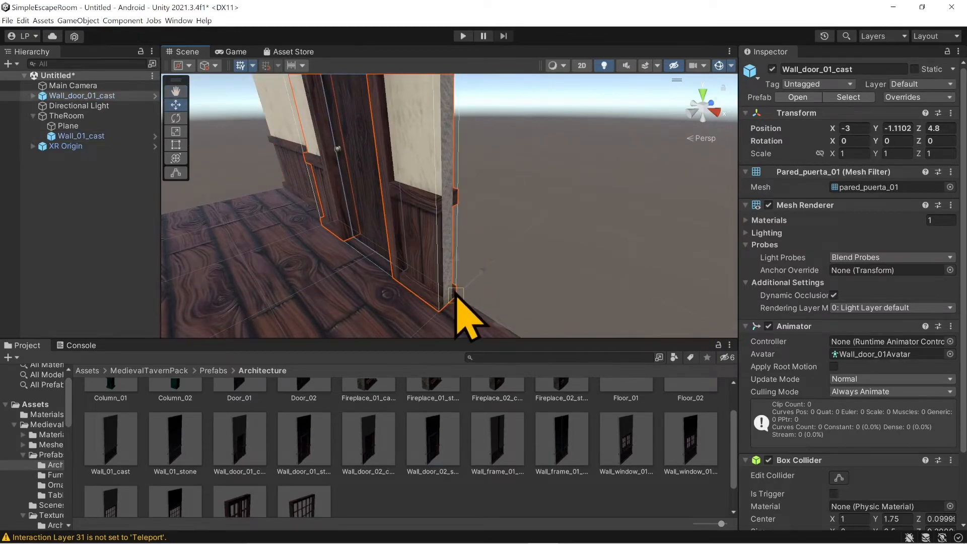
pyautogui.moveTo(456, 297); pyautogui.dragTo(434, 285, button='middle')
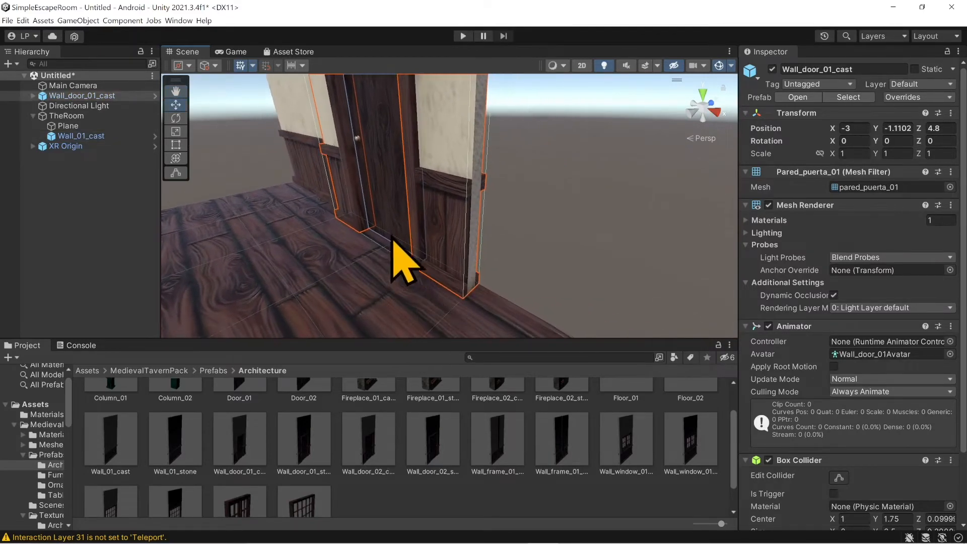
# Vertex-snap Wall_01_cast to line up with the door wall at X -4, Z 4.9, and leave Wall_01_cast selected
pyautogui.moveTo(330, 208); pyautogui.dragTo(408, 268, button='middle')
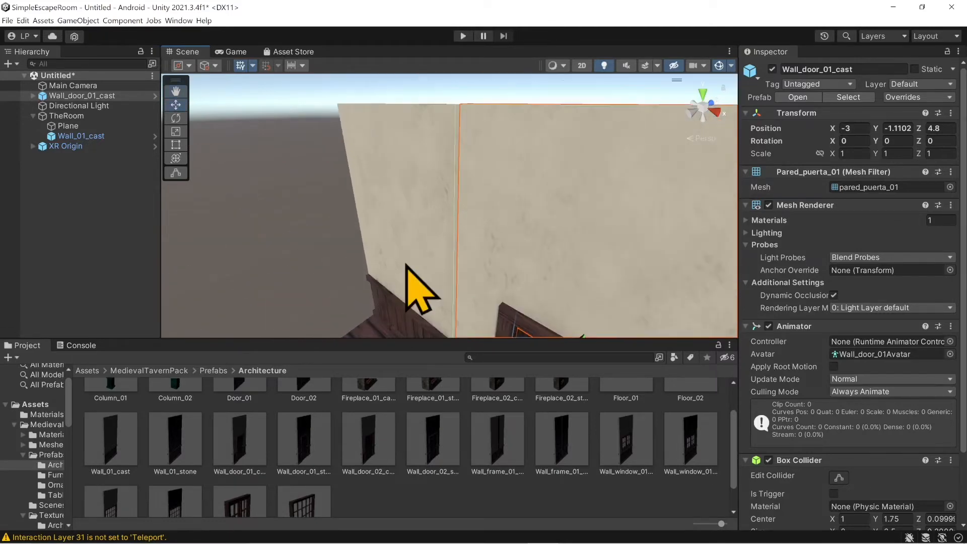
pyautogui.click(428, 187)
pyautogui.moveTo(428, 186); pyautogui.dragTo(410, 234, button='middle')
pyautogui.press('v')
pyautogui.moveTo(426, 256); pyautogui.dragTo(418, 263)
pyautogui.moveTo(410, 272); pyautogui.dragTo(438, 180, button='middle')
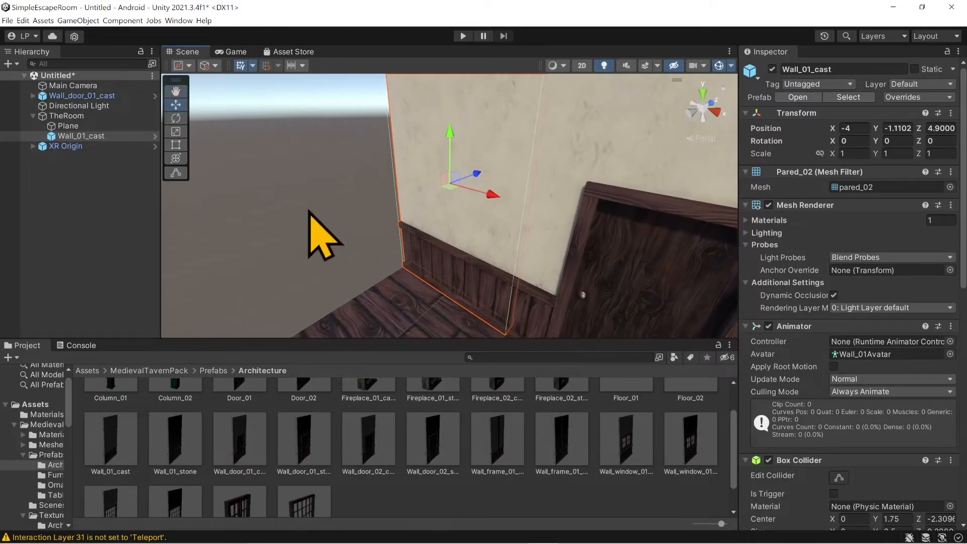
pyautogui.click(309, 212)
pyautogui.moveTo(403, 252); pyautogui.dragTo(339, 204, button='middle')
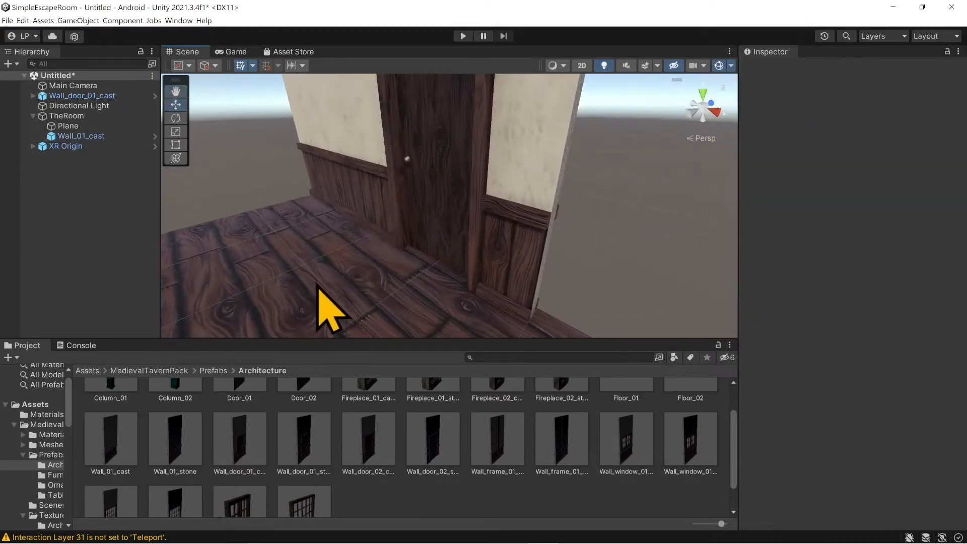
pyautogui.keyDown('alt'); pyautogui.moveTo(318, 286); pyautogui.dragTo(346, 205); pyautogui.keyUp('alt')
pyautogui.click(339, 167)
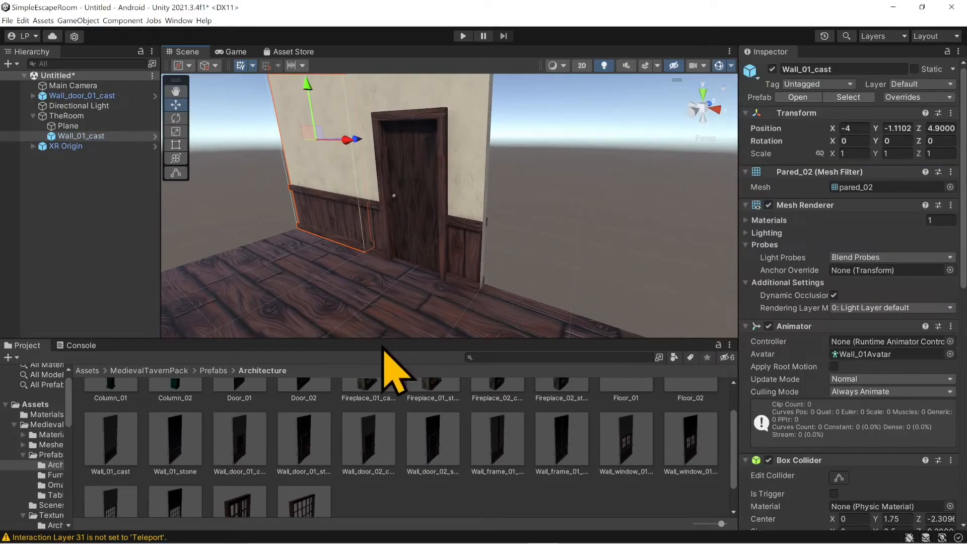
# Add a Wall_window_01_cast prefab to the scene and place it against the free end of the door wall
pyautogui.moveTo(621, 463); pyautogui.dragTo(529, 302)
pyautogui.moveTo(479, 276); pyautogui.dragTo(548, 335, button='middle')
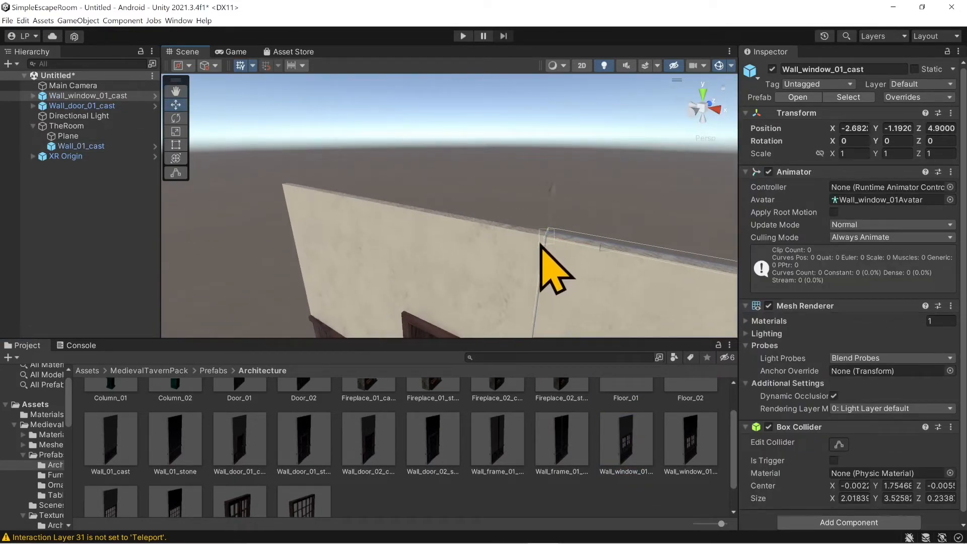
pyautogui.click(592, 195)
pyautogui.moveTo(567, 247); pyautogui.dragTo(519, 169, button='middle')
pyautogui.scroll(-4, 497, 211)
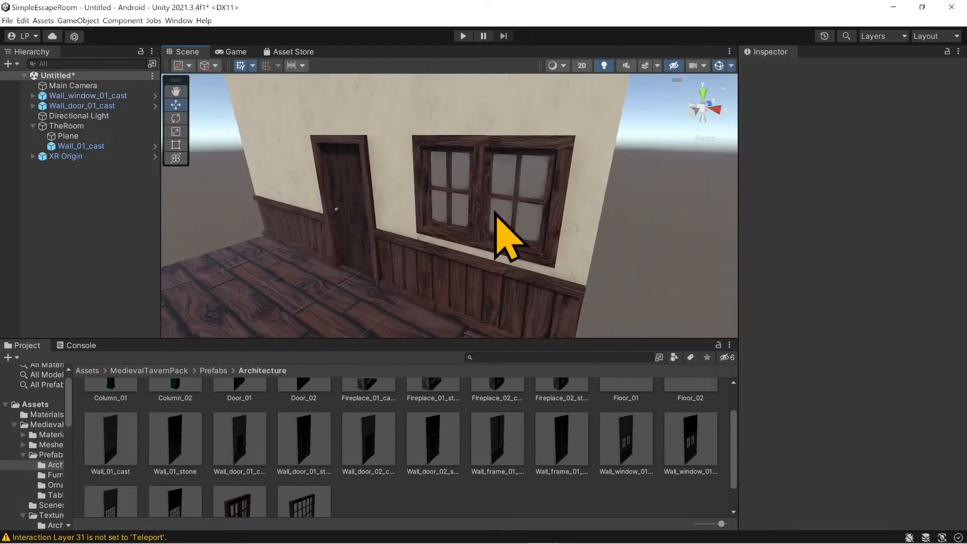
# Duplicate the plain wall panel beside the door and snap the copy to the window wall's free end, at X 2
pyautogui.moveTo(496, 237); pyautogui.dragTo(525, 223, button='right')
pyautogui.scroll(-1, 526, 223)
pyautogui.moveTo(535, 207); pyautogui.dragTo(532, 177, button='middle')
pyautogui.scroll(-3, 525, 195)
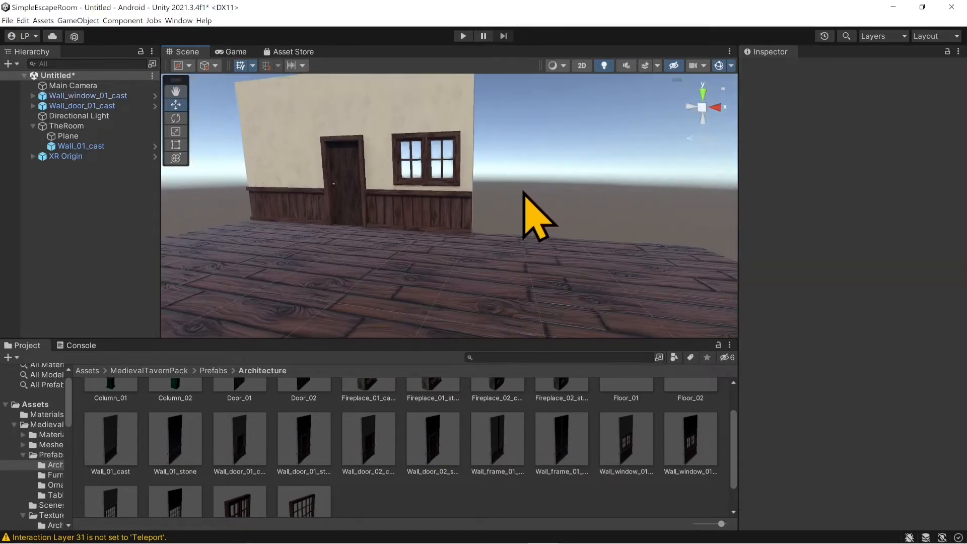
pyautogui.moveTo(525, 195); pyautogui.dragTo(527, 223, button='right')
pyautogui.moveTo(527, 222); pyautogui.dragTo(538, 273, button='middle')
pyautogui.click(305, 145)
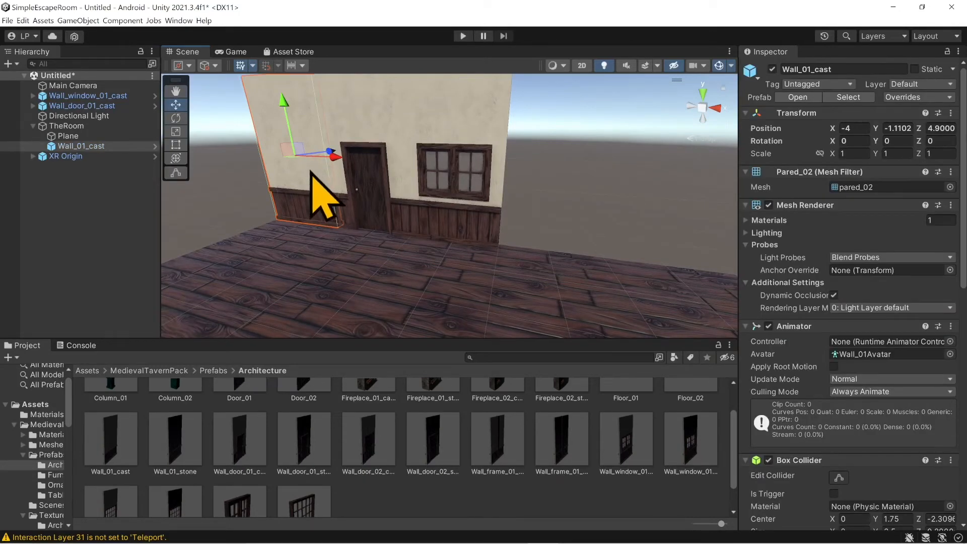
pyautogui.hotkey('ctrl', 'd')
pyautogui.moveTo(334, 158); pyautogui.dragTo(580, 191)
pyautogui.moveTo(580, 191); pyautogui.dragTo(484, 267, button='middle')
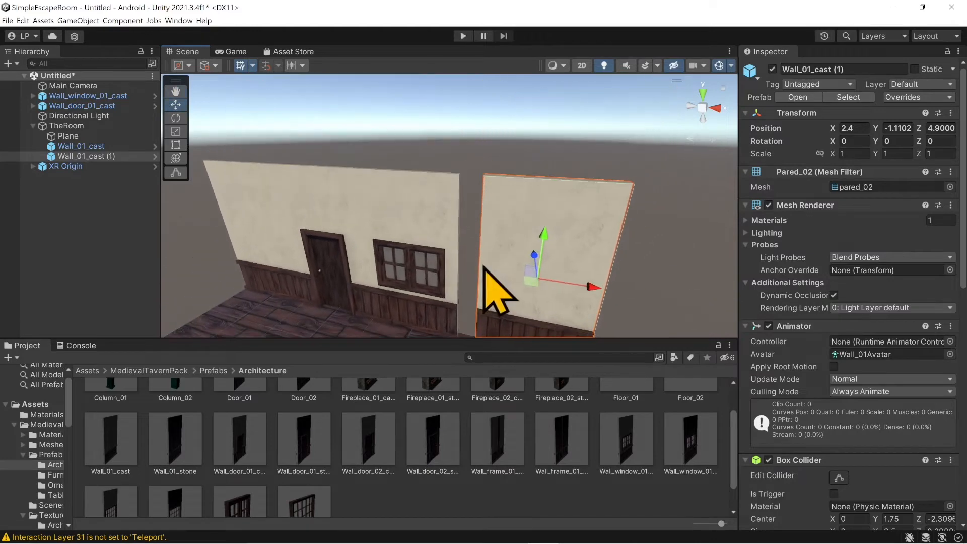
pyautogui.moveTo(485, 183); pyautogui.dragTo(459, 180)
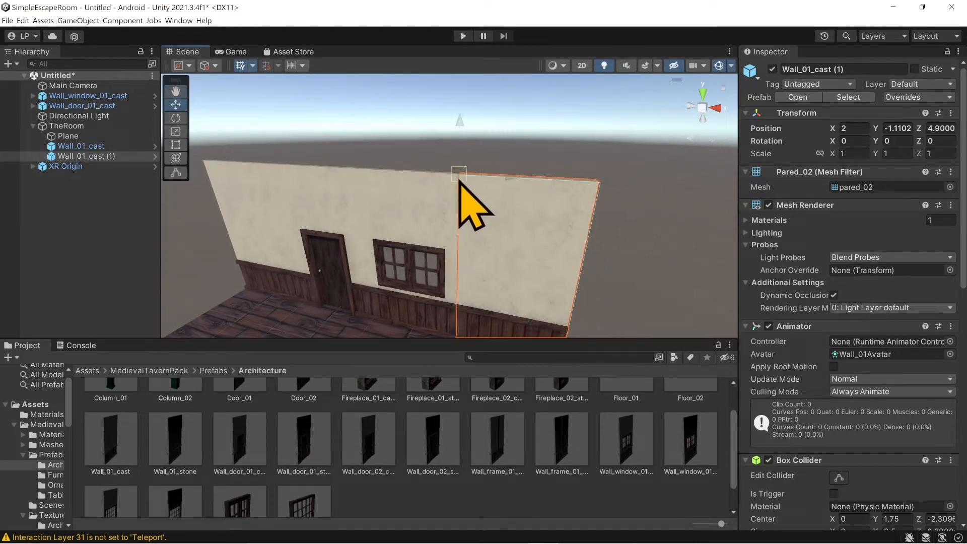
# Duplicate that plain end panel and snap the copy flush onto the wall's free end, at X 4 and Z 4.9
pyautogui.moveTo(533, 246); pyautogui.dragTo(479, 205, button='middle')
pyautogui.hotkey('ctrl', 'd')
pyautogui.moveTo(494, 197); pyautogui.dragTo(579, 201)
pyautogui.moveTo(512, 168); pyautogui.dragTo(497, 162, button='middle')
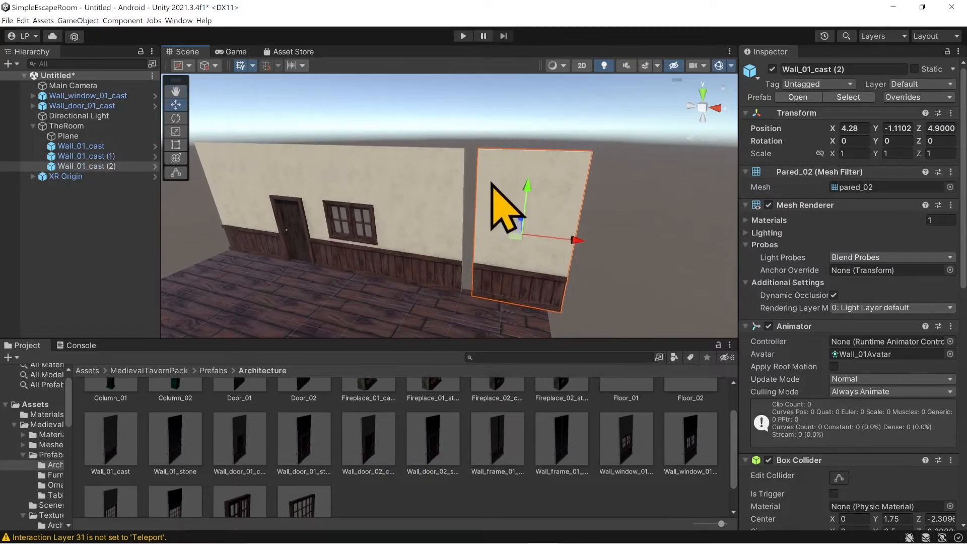
pyautogui.keyDown('ctrl'); pyautogui.moveTo(481, 156); pyautogui.dragTo(448, 184); pyautogui.keyUp('ctrl')
pyautogui.moveTo(448, 184); pyautogui.dragTo(428, 217, button='middle')
pyautogui.scroll(5, 429, 218)
pyautogui.press('v')
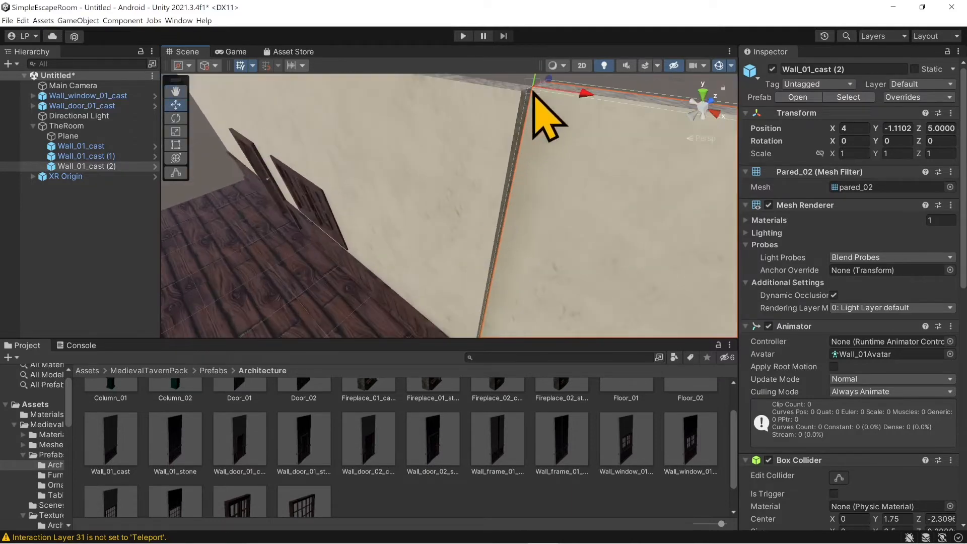
pyautogui.moveTo(532, 91); pyautogui.dragTo(527, 95)
pyautogui.scroll(-5, 372, 187)
pyautogui.keyDown('alt'); pyautogui.moveTo(509, 219); pyautogui.dragTo(519, 179); pyautogui.keyUp('alt')
pyautogui.moveTo(519, 179); pyautogui.dragTo(548, 140, button='middle')
# Duplicate the last plain panel of the door wall and set the copy's Y rotation to 90
pyautogui.moveTo(477, 204); pyautogui.dragTo(506, 156, button='right')
pyautogui.scroll(-3, 486, 170)
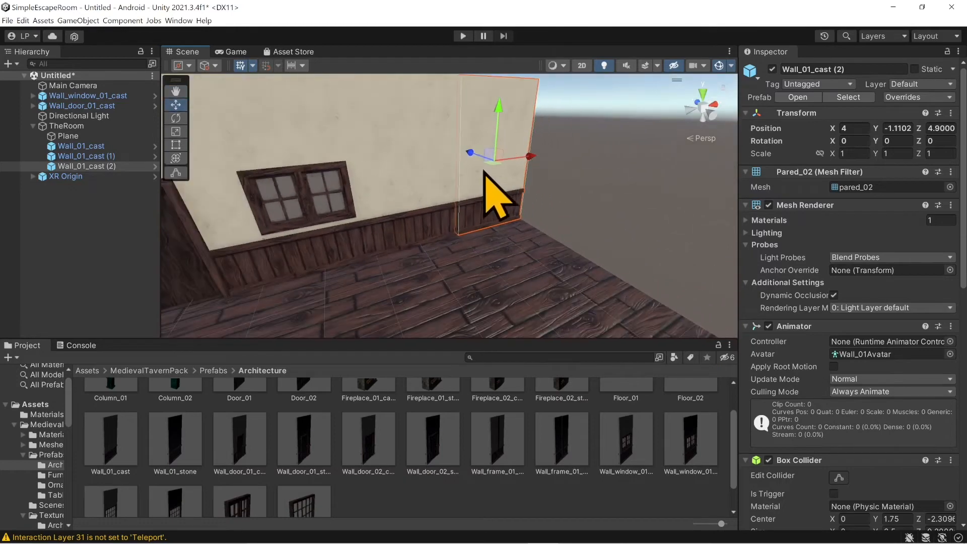
pyautogui.moveTo(486, 170); pyautogui.dragTo(475, 212, button='middle')
pyautogui.scroll(-2, 476, 222)
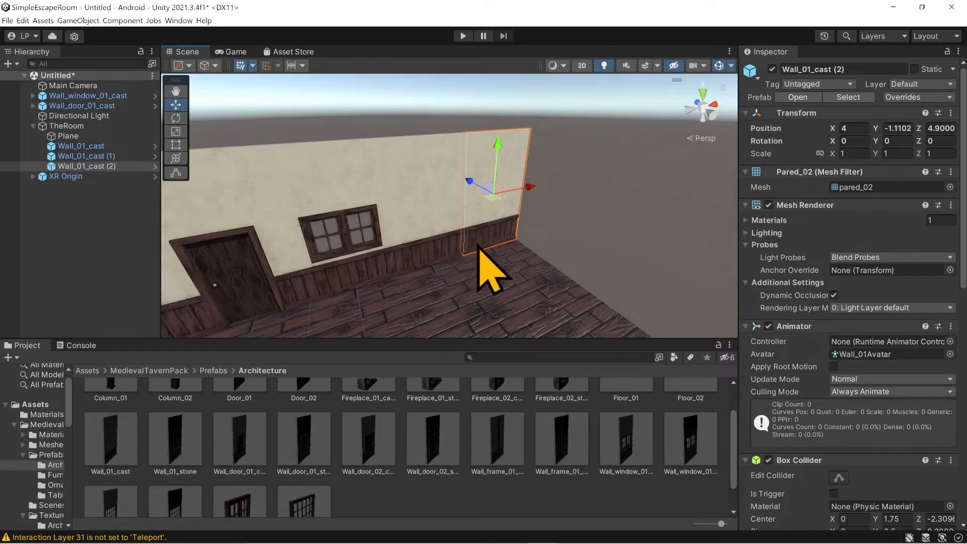
pyautogui.scroll(-2, 444, 215)
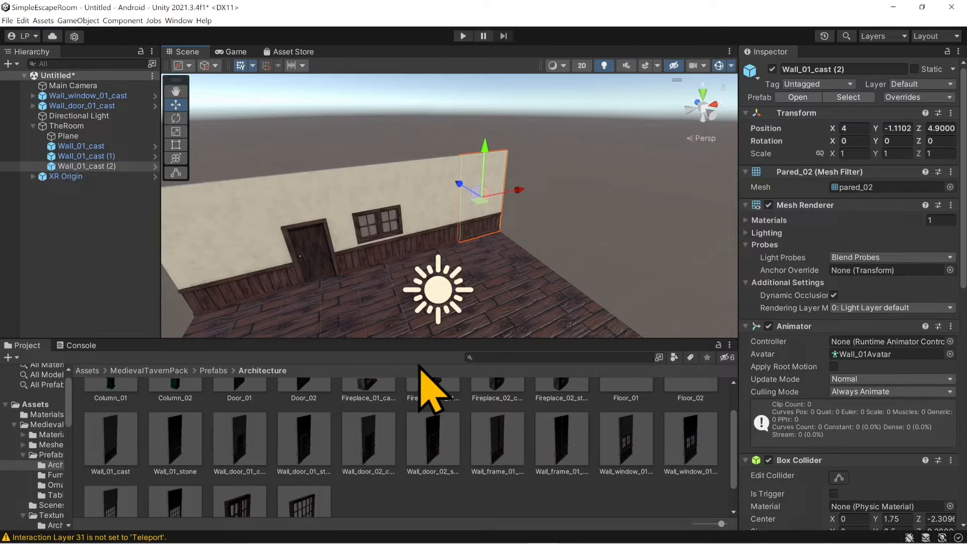
pyautogui.moveTo(415, 251); pyautogui.dragTo(473, 262, button='right')
pyautogui.scroll(3, 455, 266)
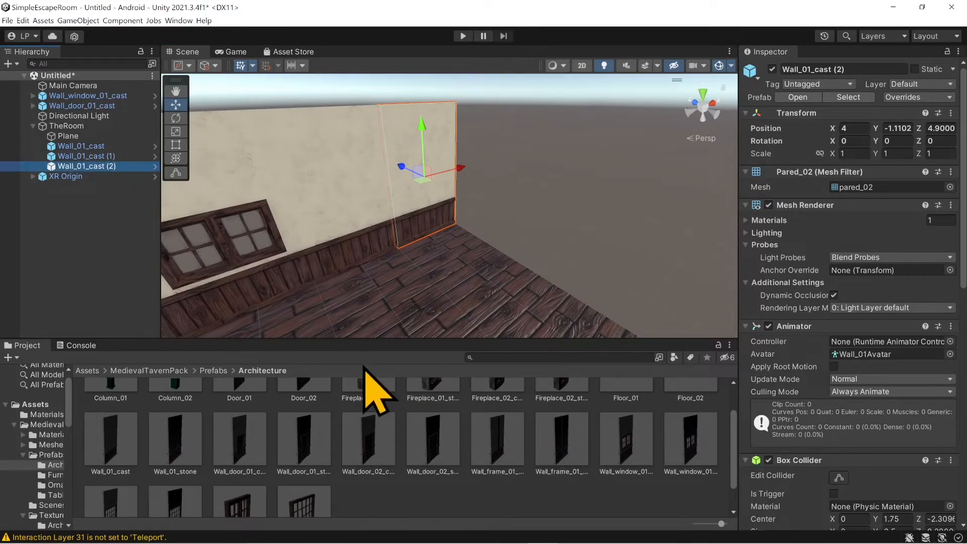
pyautogui.hotkey('ctrl', 'd')
pyautogui.moveTo(909, 141); pyautogui.dragTo(907, 141)
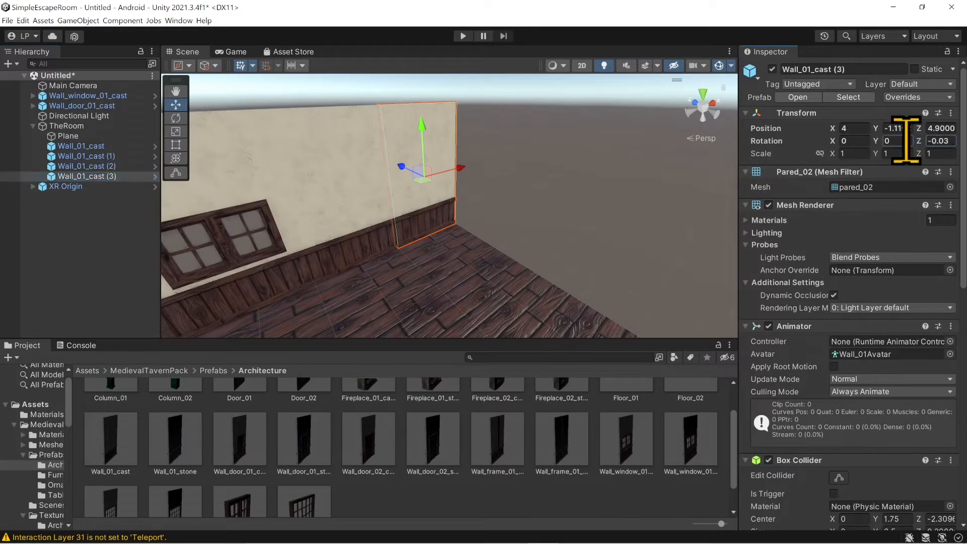
pyautogui.click(902, 142)
pyautogui.write('9')
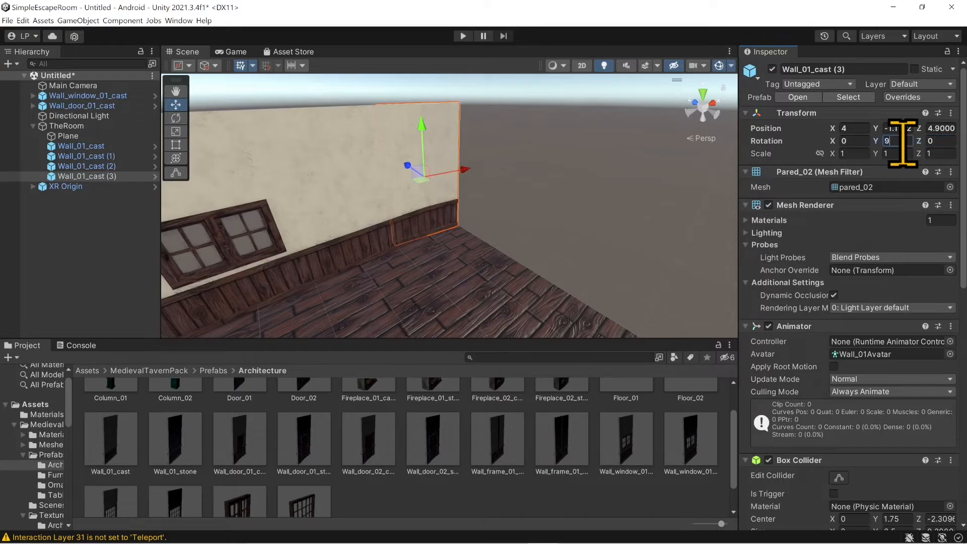
pyautogui.write('0')
# Move the rotated panel into the room's corner so it meets the door wall's end, at X 4.9 and Z 4
pyautogui.moveTo(427, 189)
pyautogui.mouseDown()
pyautogui.moveTo(460, 181)
pyautogui.moveTo(442, 188)
pyautogui.mouseUp()
pyautogui.moveTo(495, 225); pyautogui.dragTo(456, 157, button='middle')
pyautogui.moveTo(457, 301); pyautogui.dragTo(452, 300)
pyautogui.scroll(-3, 347, 257)
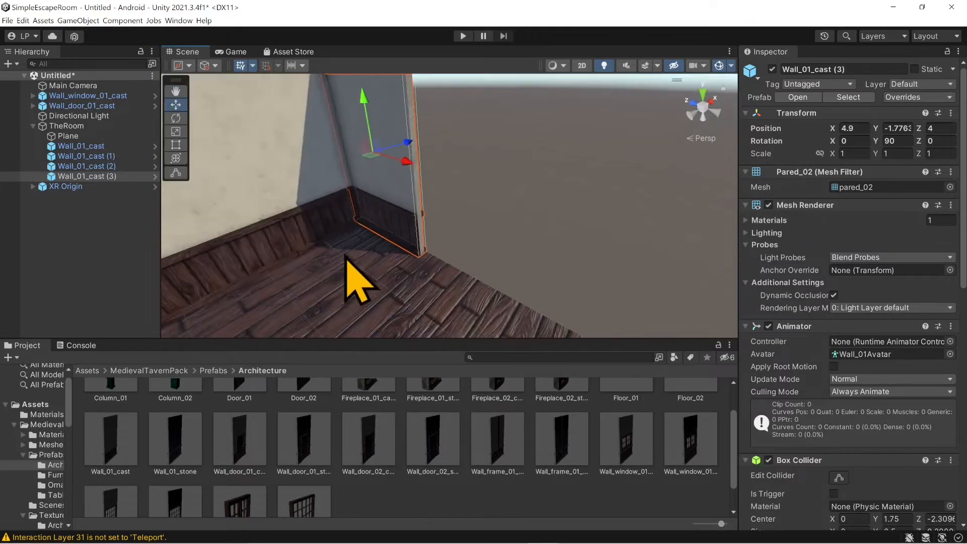
# Duplicate the rotated corner panel and vertex-snap the copy to its free edge to extend the side wall
pyautogui.moveTo(343, 255); pyautogui.dragTo(383, 252, button='right')
pyautogui.scroll(-2, 373, 236)
pyautogui.hotkey('ctrl', 'd')
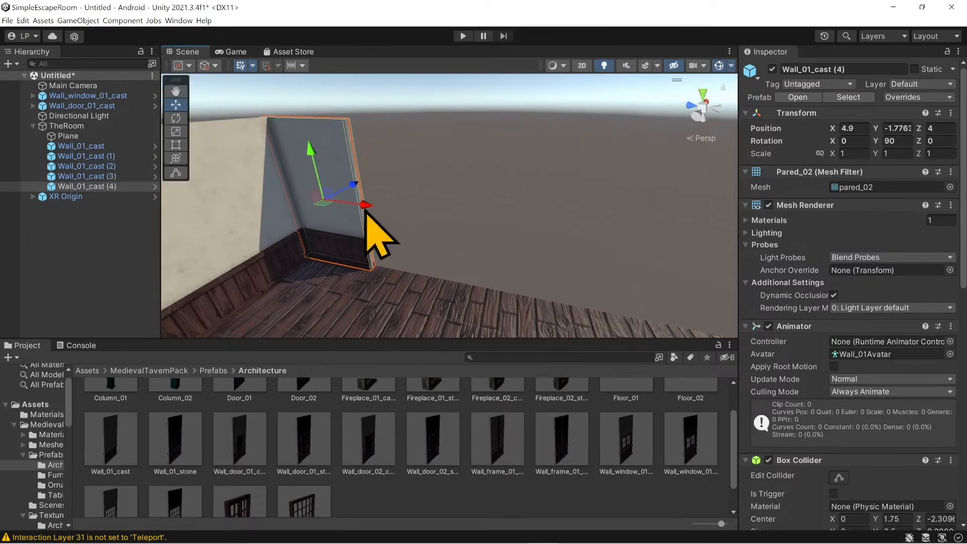
pyautogui.moveTo(367, 210); pyautogui.dragTo(499, 235)
pyautogui.scroll(3, 303, 291)
pyautogui.moveTo(303, 292); pyautogui.dragTo(444, 257, button='middle')
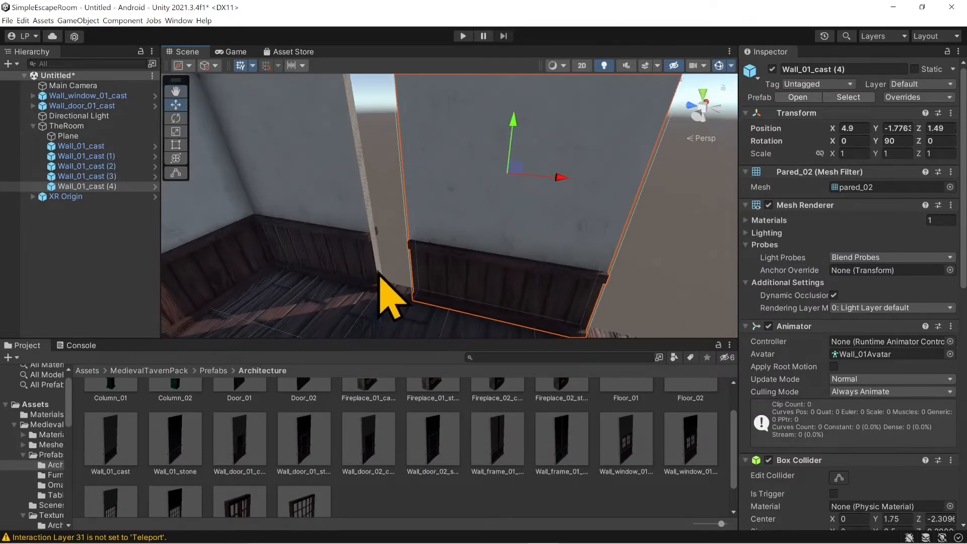
pyautogui.press('v')
pyautogui.moveTo(406, 243); pyautogui.dragTo(377, 246)
pyautogui.click(622, 192)
pyautogui.scroll(-3, 507, 292)
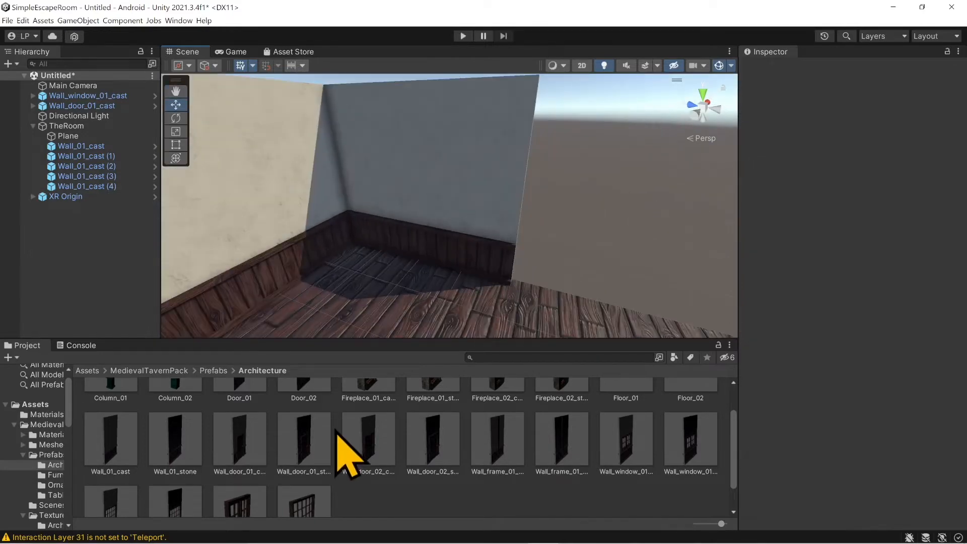
# Add another Wall_window_01_cast prefab near the side wall's free end and set its Y rotation to 90
pyautogui.scroll(-1, 557, 421)
pyautogui.scroll(1, 557, 421)
pyautogui.moveTo(628, 423); pyautogui.dragTo(605, 226)
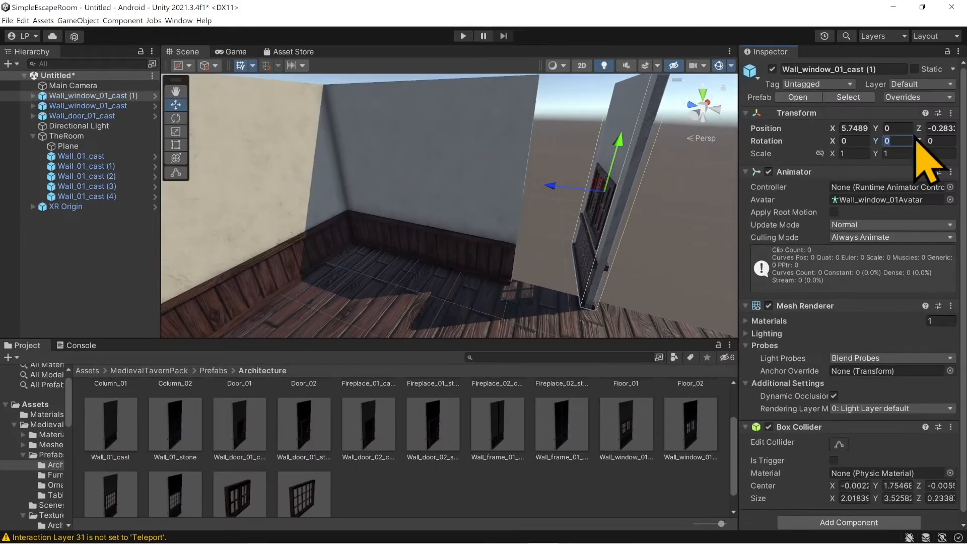
pyautogui.write('90')
# Vertex-snap the rotated window wall to the free edge of the side wall's second plain panel, at X 4.9
pyautogui.moveTo(557, 296); pyautogui.dragTo(507, 272, button='middle')
pyautogui.moveTo(492, 202); pyautogui.dragTo(471, 225)
pyautogui.scroll(3, 471, 225)
pyautogui.moveTo(424, 191); pyautogui.dragTo(444, 252, button='middle')
pyautogui.press('v')
pyautogui.moveTo(417, 199); pyautogui.dragTo(408, 195)
pyautogui.moveTo(632, 237); pyautogui.dragTo(606, 173, button='middle')
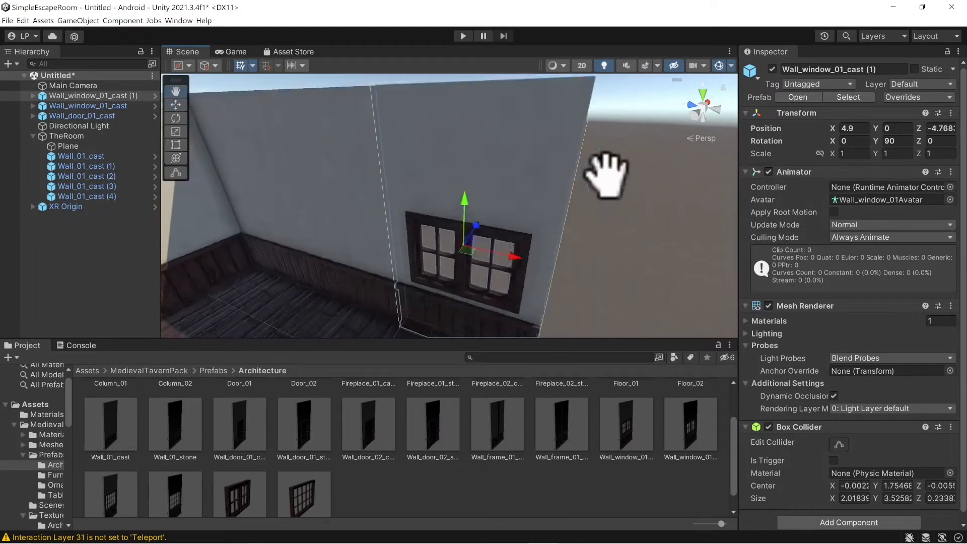
# Duplicate the side wall's two plain panels and window panel together, and undo moving the copies along the wall
pyautogui.scroll(-5, 572, 242)
pyautogui.keyDown('shift'); pyautogui.click(385, 182); pyautogui.keyUp('shift')
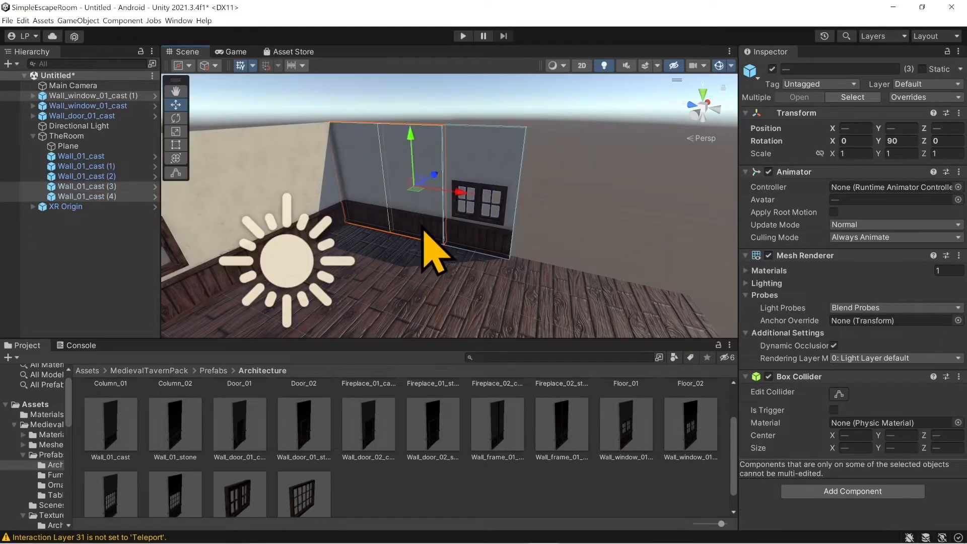
pyautogui.hotkey('ctrl', 'd')
pyautogui.moveTo(458, 192); pyautogui.dragTo(661, 214)
pyautogui.hotkey('ctrl', 'z')
pyautogui.click(608, 140)
# Duplicate only the side wall's two plain panels and snap the copies to the far edge of the window panel
pyautogui.click(404, 171)
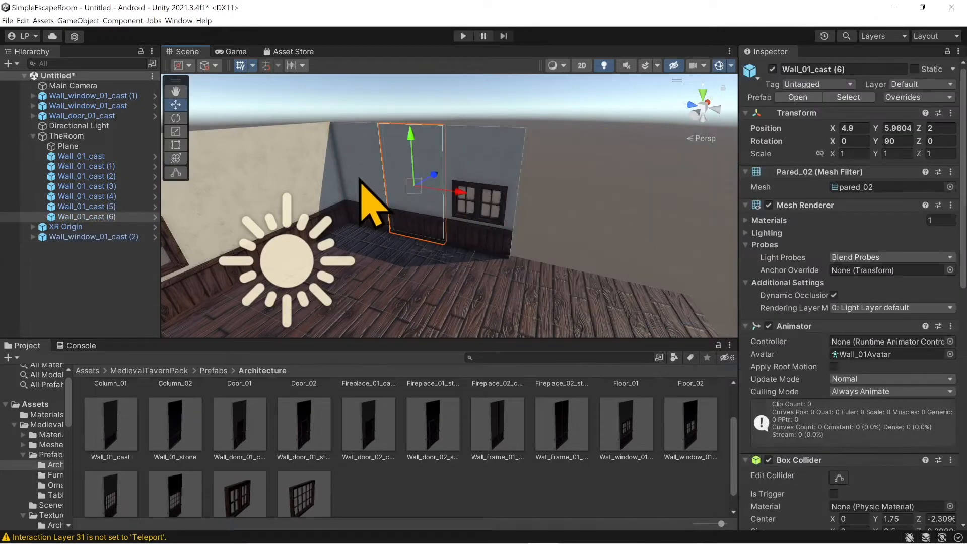
pyautogui.keyDown('shift'); pyautogui.click(360, 180); pyautogui.keyUp('shift')
pyautogui.hotkey('ctrl', 'd')
pyautogui.moveTo(457, 193); pyautogui.dragTo(680, 259)
pyautogui.moveTo(466, 231); pyautogui.dragTo(524, 232, button='right')
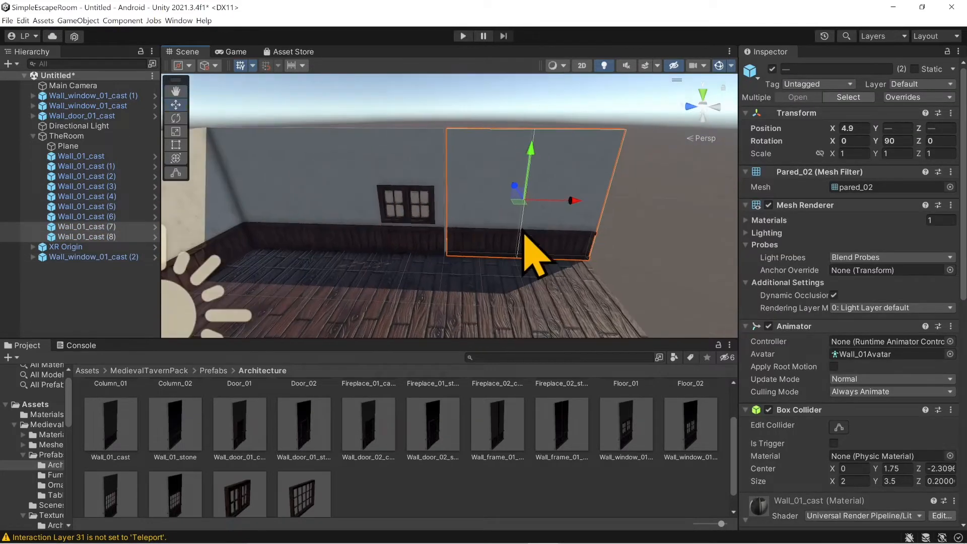
pyautogui.scroll(5, 504, 252)
pyautogui.moveTo(383, 178); pyautogui.dragTo(372, 184)
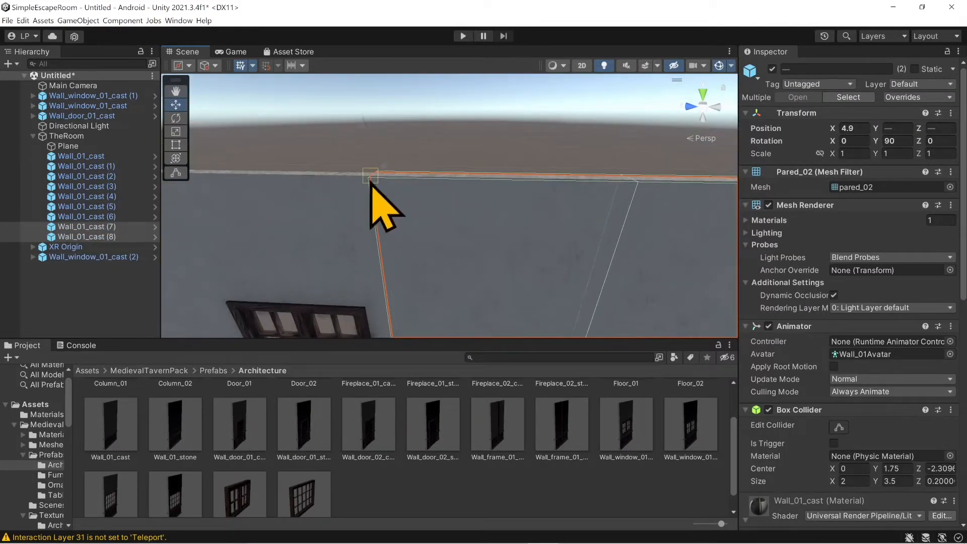
pyautogui.click(524, 127)
# Select all five panels of the side wall, including the window panel, and duplicate them
pyautogui.scroll(-3, 529, 202)
pyautogui.moveTo(532, 301); pyautogui.dragTo(594, 194, button='middle')
pyautogui.click(639, 176)
pyautogui.keyDown('shift'); pyautogui.click(540, 176); pyautogui.keyUp('shift')
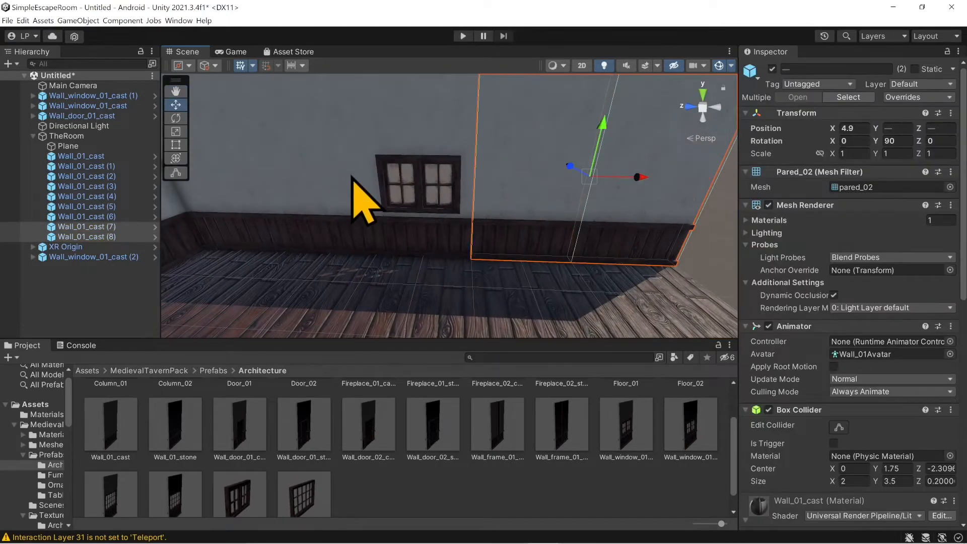
pyautogui.keyDown('shift'); pyautogui.click(368, 183); pyautogui.keyUp('shift')
pyautogui.keyDown('shift'); pyautogui.click(329, 165); pyautogui.keyUp('shift')
pyautogui.keyDown('shift'); pyautogui.click(233, 164); pyautogui.keyUp('shift')
pyautogui.hotkey('ctrl', 'd')
# Move the five duplicated wall panels across the floor to the opposite side of the room
pyautogui.moveTo(442, 195); pyautogui.dragTo(337, 201, button='right')
pyautogui.moveTo(337, 202); pyautogui.dragTo(413, 216, button='middle')
pyautogui.moveTo(502, 214); pyautogui.dragTo(327, 221)
pyautogui.moveTo(424, 221); pyautogui.dragTo(374, 223, button='right')
pyautogui.moveTo(374, 224); pyautogui.dragTo(390, 213, button='middle')
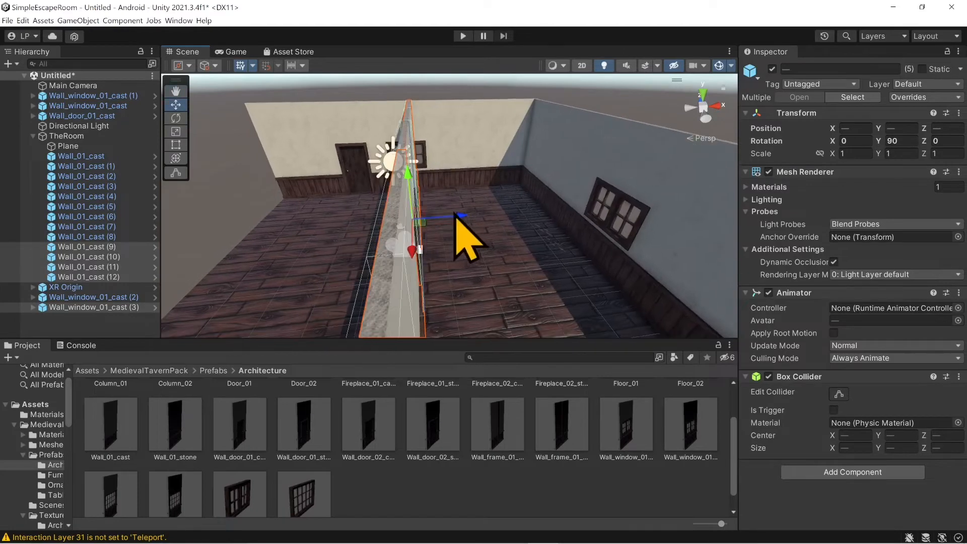
pyautogui.moveTo(454, 215); pyautogui.dragTo(227, 213)
# Vertex-snap the copied side wall to the door wall's outer end so the two walls meet at the corner
pyautogui.moveTo(317, 116); pyautogui.dragTo(402, 218, button='middle')
pyautogui.press('f')
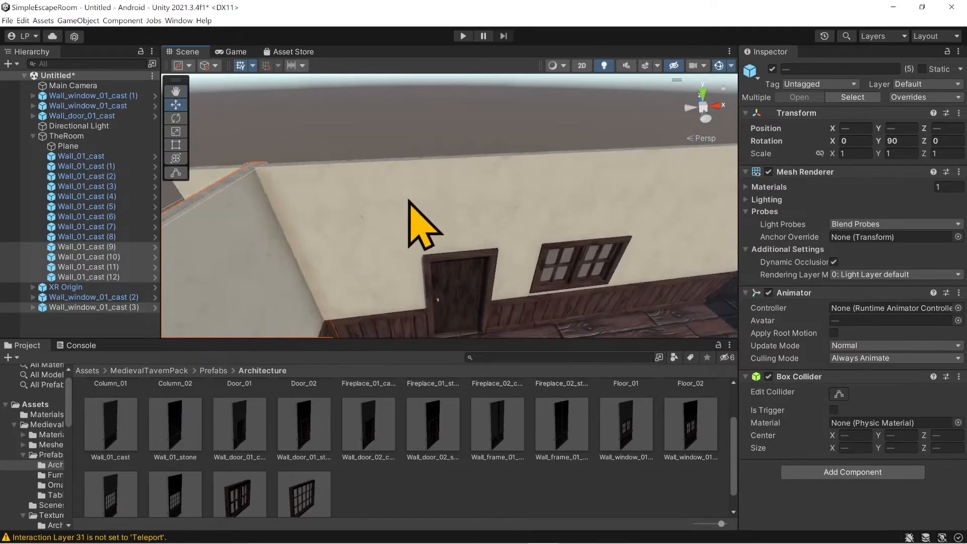
pyautogui.press('v')
pyautogui.moveTo(431, 226); pyautogui.dragTo(417, 203)
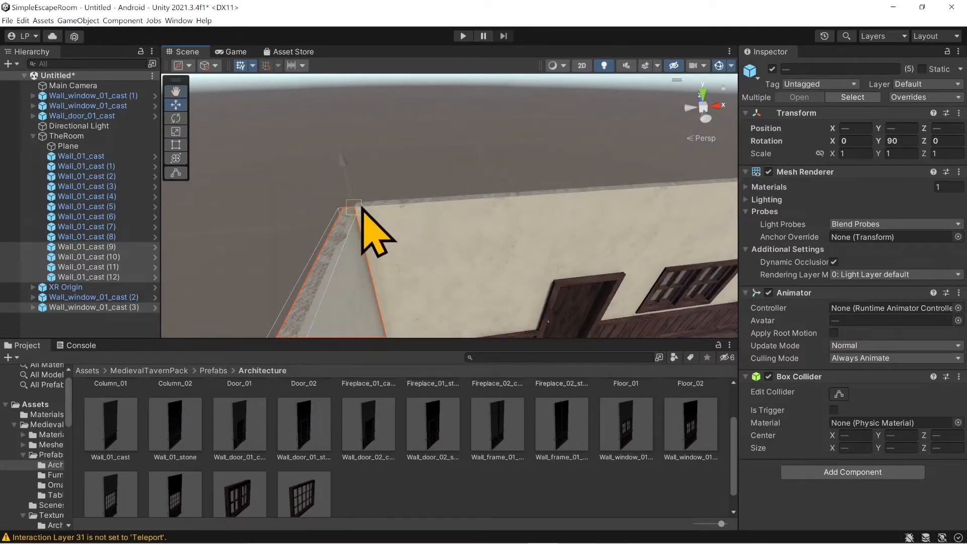
pyautogui.click(345, 205)
pyautogui.scroll(-3, 425, 249)
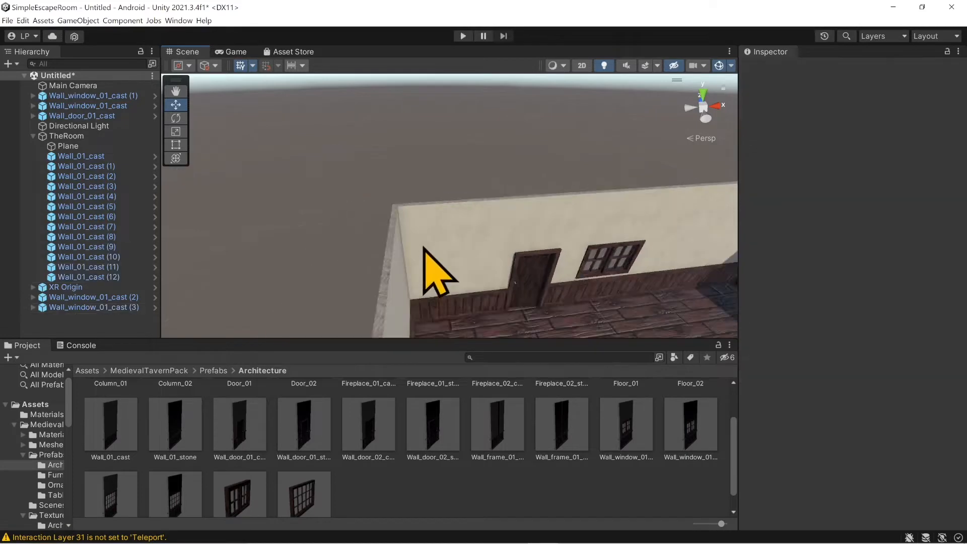
# Select all five panels of the newly placed side wall, duplicate them and rotate the copies to 180 on Y
pyautogui.moveTo(426, 248); pyautogui.dragTo(499, 209, button='middle')
pyautogui.keyDown('alt'); pyautogui.moveTo(499, 209); pyautogui.dragTo(331, 233); pyautogui.keyUp('alt')
pyautogui.click(290, 228)
pyautogui.keyDown('shift'); pyautogui.click(371, 199); pyautogui.keyUp('shift')
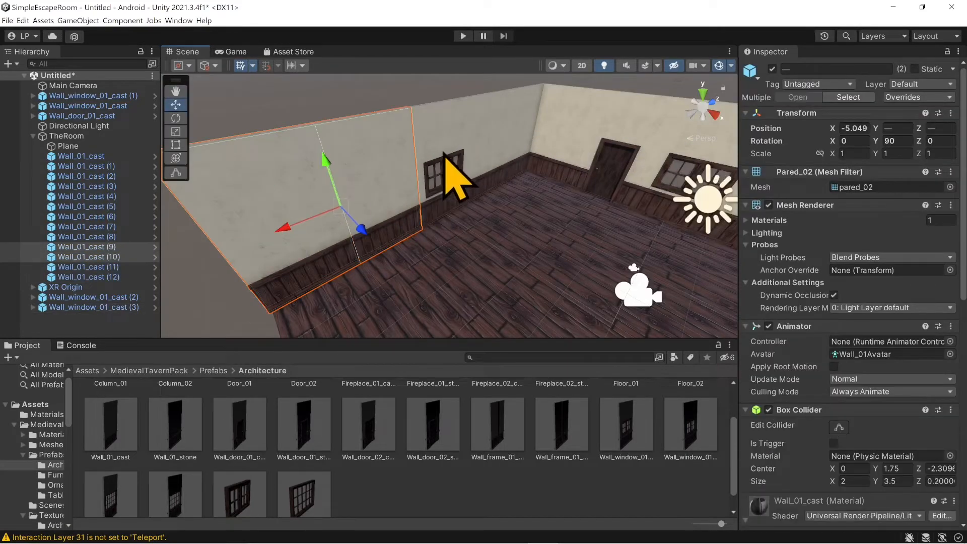
pyautogui.keyDown('shift'); pyautogui.click(445, 162); pyautogui.keyUp('shift')
pyautogui.keyDown('shift'); pyautogui.click(493, 139); pyautogui.keyUp('shift')
pyautogui.keyDown('shift'); pyautogui.click(528, 122); pyautogui.keyUp('shift')
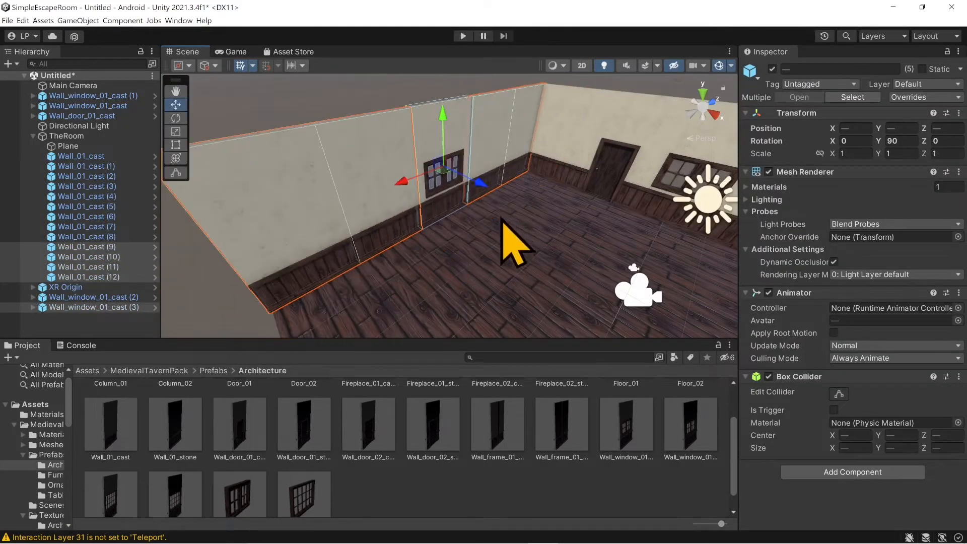
pyautogui.hotkey('ctrl', 'd')
pyautogui.press('e')
pyautogui.moveTo(398, 192)
pyautogui.mouseDown()
pyautogui.moveTo(421, 205)
pyautogui.moveTo(337, 215)
pyautogui.moveTo(425, 203)
pyautogui.moveTo(405, 206)
pyautogui.mouseUp()
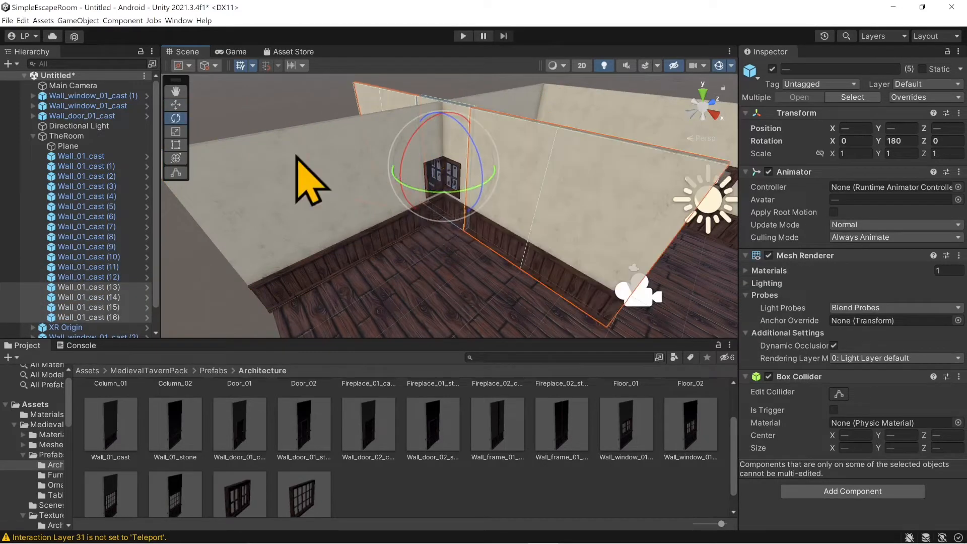
# Move the rotated five-panel wall over to the room's open side, facing the door wall
pyautogui.moveTo(444, 166); pyautogui.dragTo(378, 298)
pyautogui.scroll(-3, 456, 222)
pyautogui.moveTo(456, 223); pyautogui.dragTo(445, 190, button='middle')
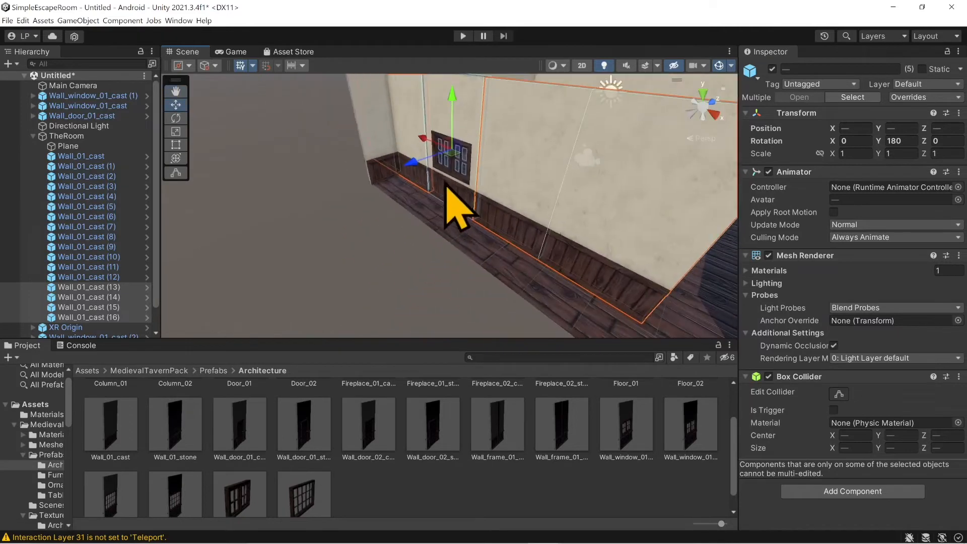
pyautogui.moveTo(453, 155); pyautogui.dragTo(485, 237)
# Snap the rotated wall's end to the side wall's free corner to close the room, and clear the selection
pyautogui.moveTo(485, 237); pyautogui.dragTo(529, 260, button='middle')
pyautogui.moveTo(529, 260); pyautogui.dragTo(473, 209, button='right')
pyautogui.moveTo(473, 209)
pyautogui.mouseDown(button='middle')
pyautogui.moveTo(439, 219)
pyautogui.moveTo(466, 212)
pyautogui.mouseUp(button='middle')
pyautogui.moveTo(433, 222); pyautogui.dragTo(439, 216)
pyautogui.scroll(-3, 559, 259)
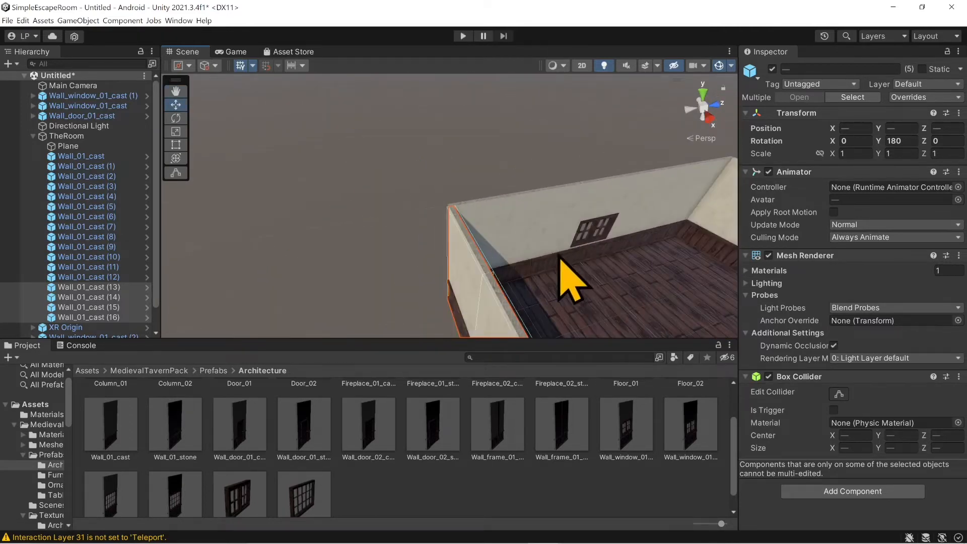
pyautogui.keyDown('alt'); pyautogui.moveTo(559, 259); pyautogui.dragTo(473, 221); pyautogui.keyUp('alt')
pyautogui.moveTo(474, 221); pyautogui.dragTo(400, 201, button='middle')
pyautogui.moveTo(395, 224); pyautogui.dragTo(400, 131, button='right')
pyautogui.click(399, 131)
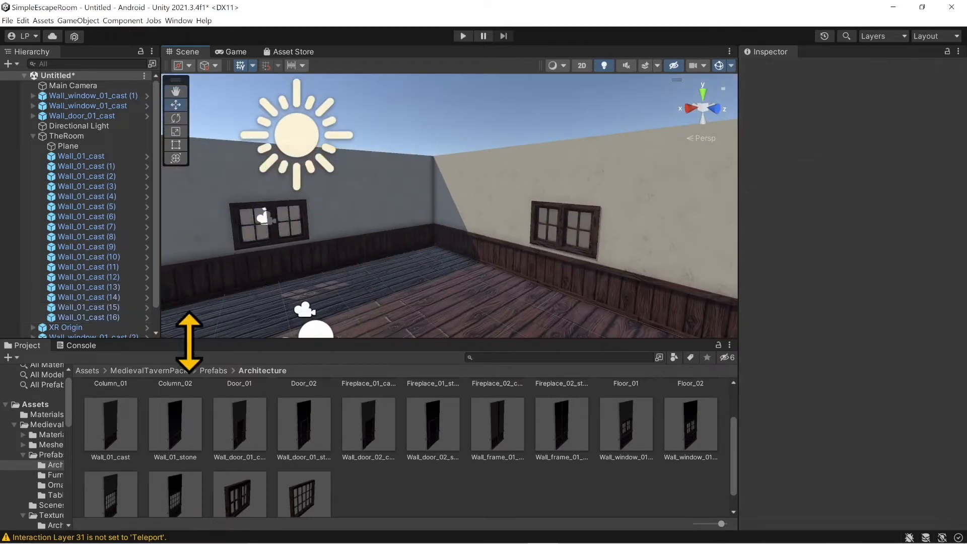
pyautogui.scroll(-1, 326, 448)
pyautogui.scroll(3, 326, 446)
pyautogui.moveTo(176, 416); pyautogui.dragTo(435, 273)
pyautogui.press('Delete')
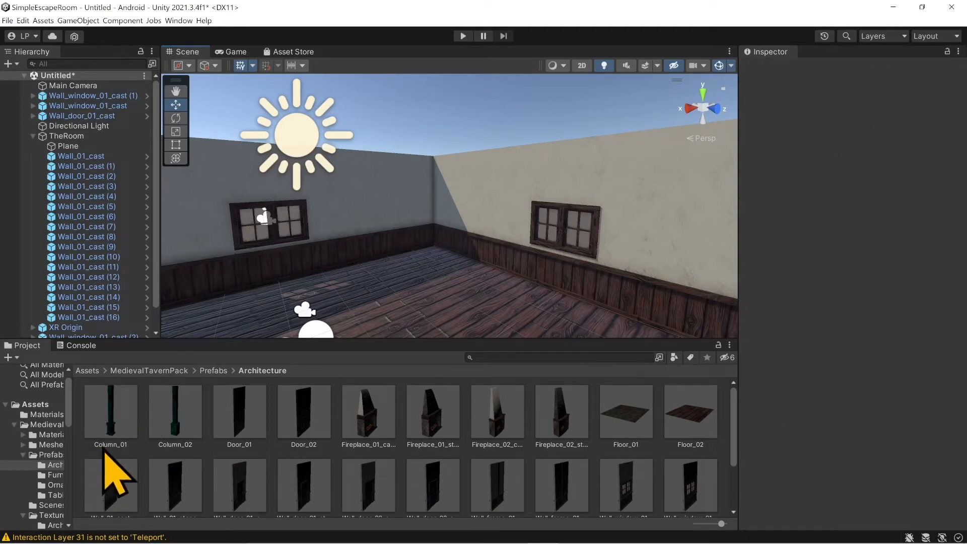
# Place a Column_01 prefab in the room corner and move it snugly between the two walls
pyautogui.moveTo(105, 451); pyautogui.dragTo(460, 276)
pyautogui.press('f')
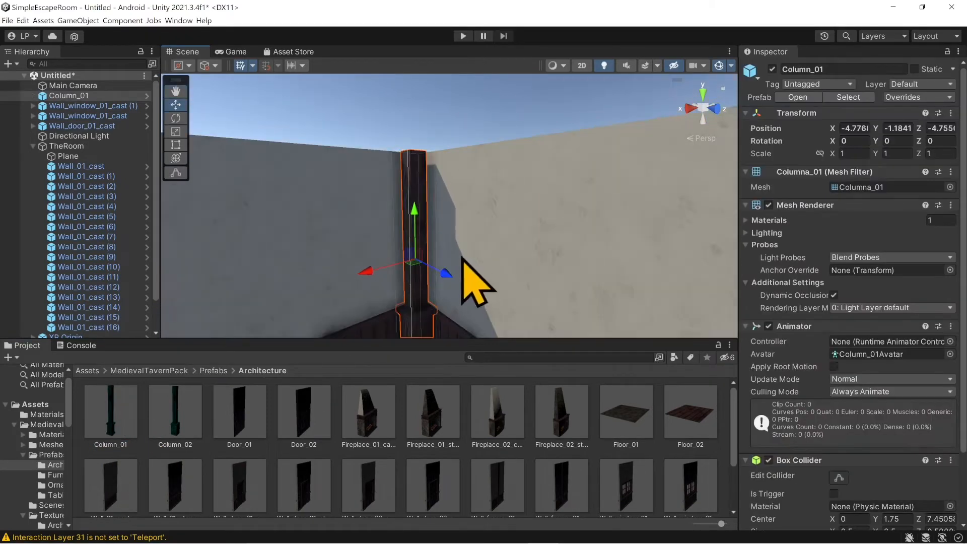
pyautogui.moveTo(452, 197); pyautogui.dragTo(285, 242)
pyautogui.scroll(-3, 483, 270)
# Duplicate the corner column and move the copy along X to the corner at the wall's other end
pyautogui.hotkey('ctrl', 'd')
pyautogui.moveTo(497, 227); pyautogui.dragTo(413, 227, button='right')
pyautogui.moveTo(390, 194); pyautogui.dragTo(166, 195)
pyautogui.moveTo(327, 227); pyautogui.dragTo(406, 228, button='middle')
pyautogui.scroll(3, 408, 251)
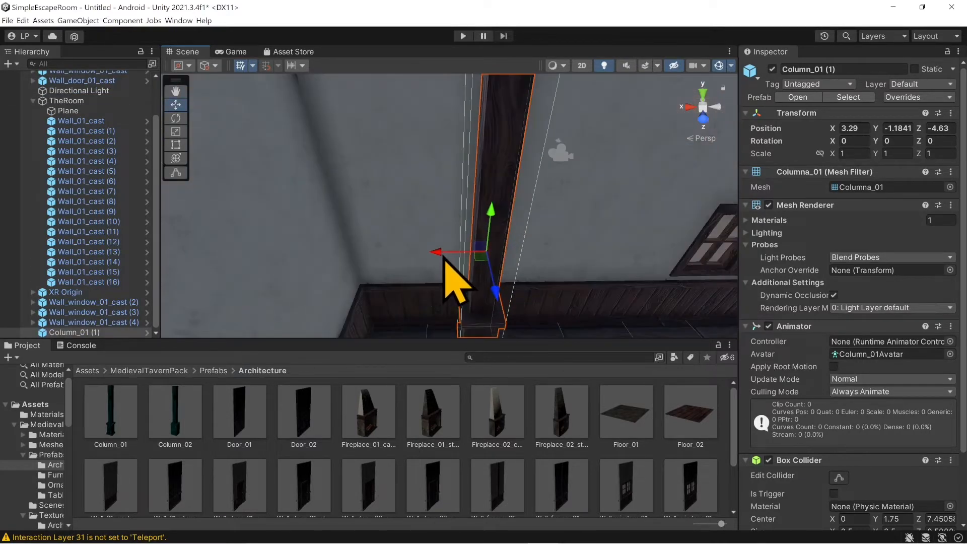
pyautogui.moveTo(442, 254); pyautogui.dragTo(309, 244)
pyautogui.moveTo(491, 253); pyautogui.dragTo(443, 237, button='right')
# Duplicate the second column and move the copy along the adjoining wall to the third corner, at about Z 4.61
pyautogui.hotkey('ctrl', 'd')
pyautogui.scroll(-3, 486, 240)
pyautogui.moveTo(454, 267); pyautogui.dragTo(347, 315)
pyautogui.moveTo(544, 252); pyautogui.dragTo(467, 253, button='right')
pyautogui.scroll(-3, 468, 255)
pyautogui.moveTo(421, 275); pyautogui.dragTo(186, 297)
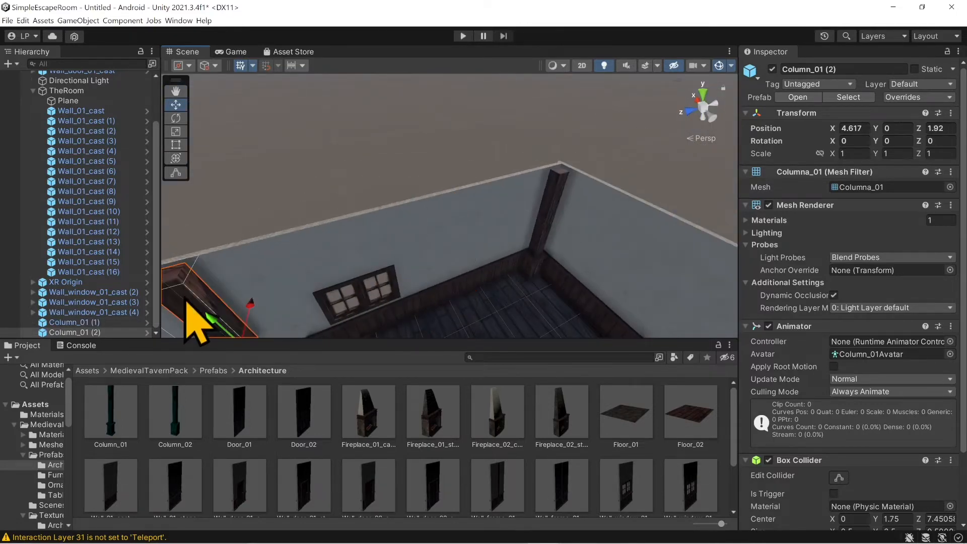
pyautogui.moveTo(186, 298); pyautogui.dragTo(393, 222, button='middle')
pyautogui.scroll(-1, 403, 206)
pyautogui.moveTo(411, 172); pyautogui.dragTo(207, 259)
# Duplicate the third column and move the copy past the door to the last free corner, at about X -4.78
pyautogui.hotkey('ctrl', 'd')
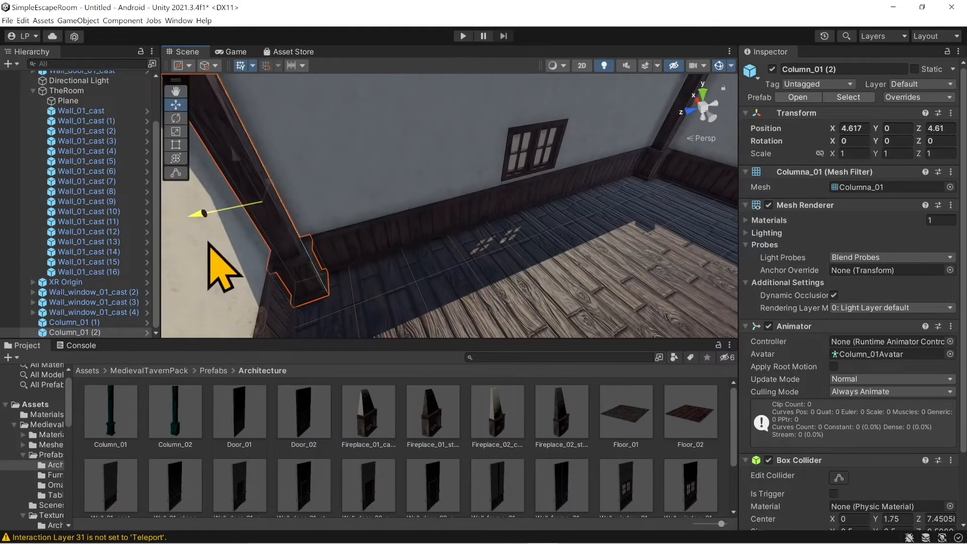
pyautogui.moveTo(207, 259); pyautogui.dragTo(466, 204, button='right')
pyautogui.moveTo(465, 204); pyautogui.dragTo(419, 205, button='middle')
pyautogui.moveTo(364, 204); pyautogui.dragTo(212, 258)
pyautogui.moveTo(332, 231); pyautogui.dragTo(274, 240, button='right')
pyautogui.moveTo(337, 242); pyautogui.dragTo(370, 243, button='middle')
pyautogui.moveTo(518, 217); pyautogui.dragTo(262, 254)
pyautogui.moveTo(262, 242); pyautogui.dragTo(428, 183, button='middle')
pyautogui.scroll(-3, 427, 183)
pyautogui.moveTo(430, 181); pyautogui.dragTo(239, 193)
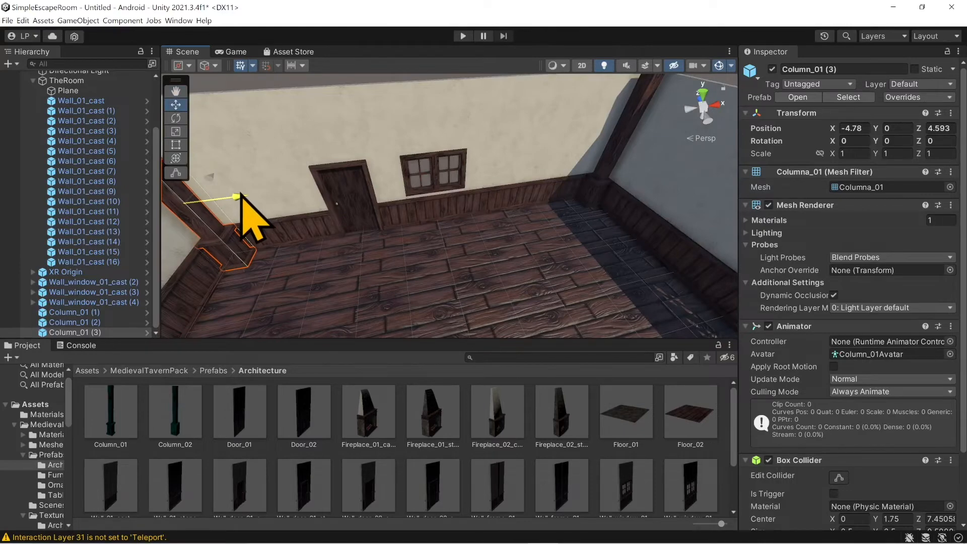
# Place the Fireplace_02_cast prefab between the corner column and the side wall's window, and rotate it to -90 on Y
pyautogui.moveTo(360, 240); pyautogui.dragTo(406, 210, button='right')
pyautogui.scroll(-3, 407, 210)
pyautogui.moveTo(407, 209); pyautogui.dragTo(443, 173, button='middle')
pyautogui.scroll(3, 443, 173)
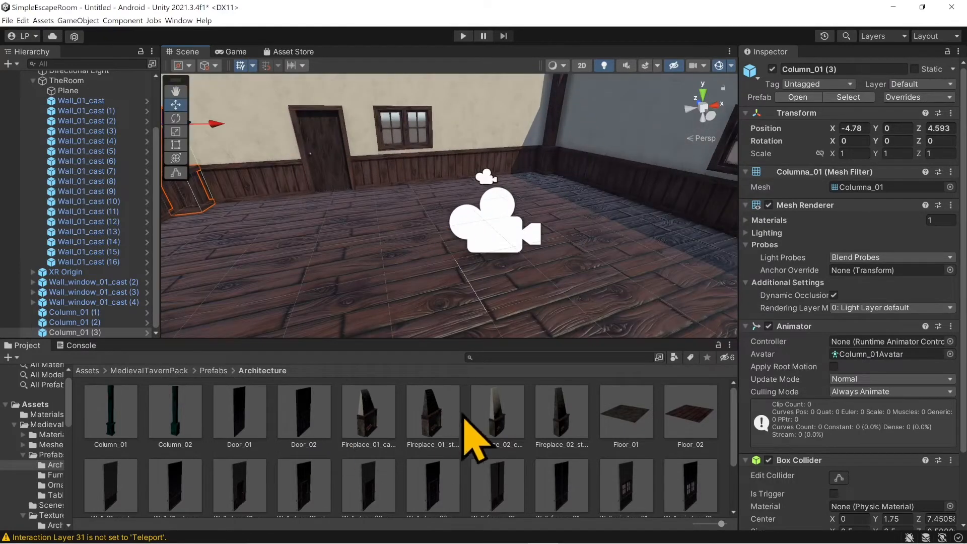
pyautogui.moveTo(382, 309); pyautogui.dragTo(605, 238, button='right')
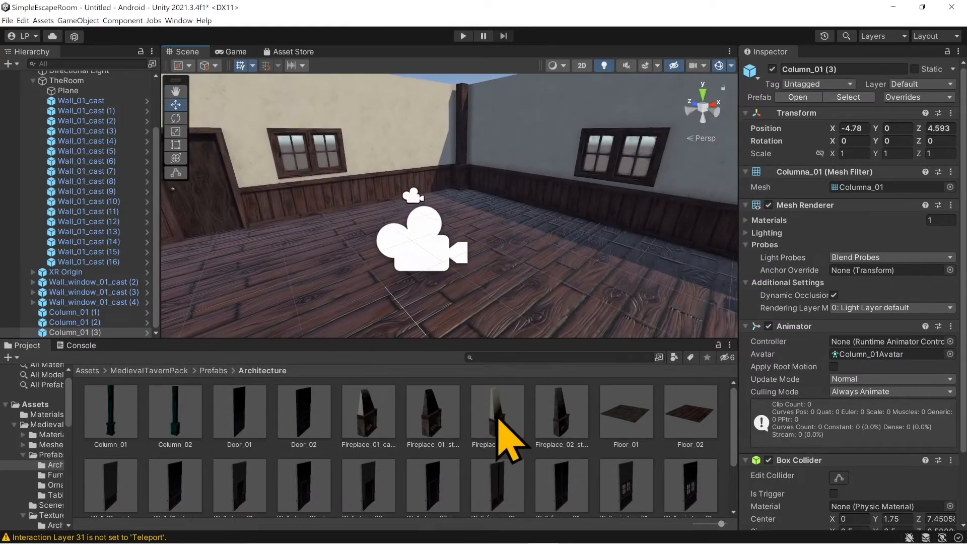
pyautogui.moveTo(497, 423); pyautogui.dragTo(544, 227)
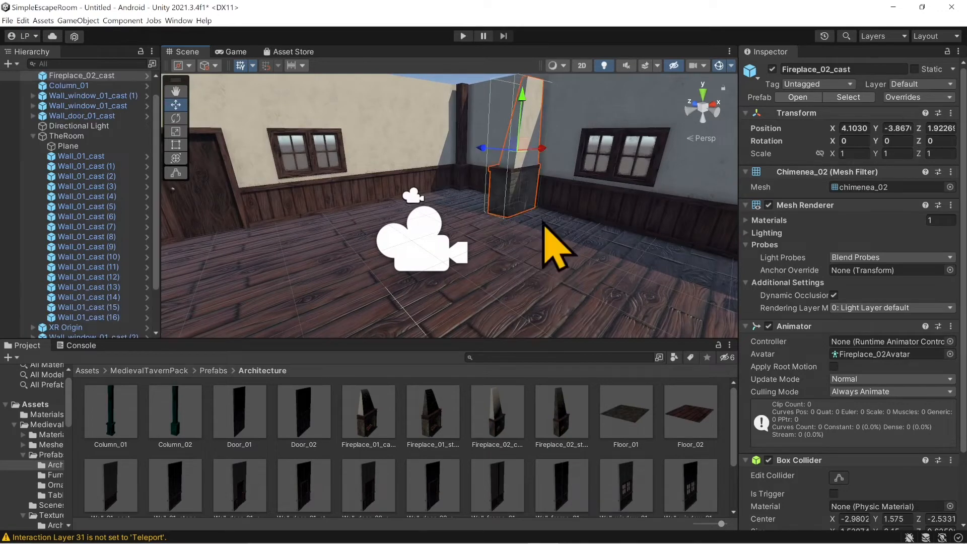
pyautogui.click(898, 141)
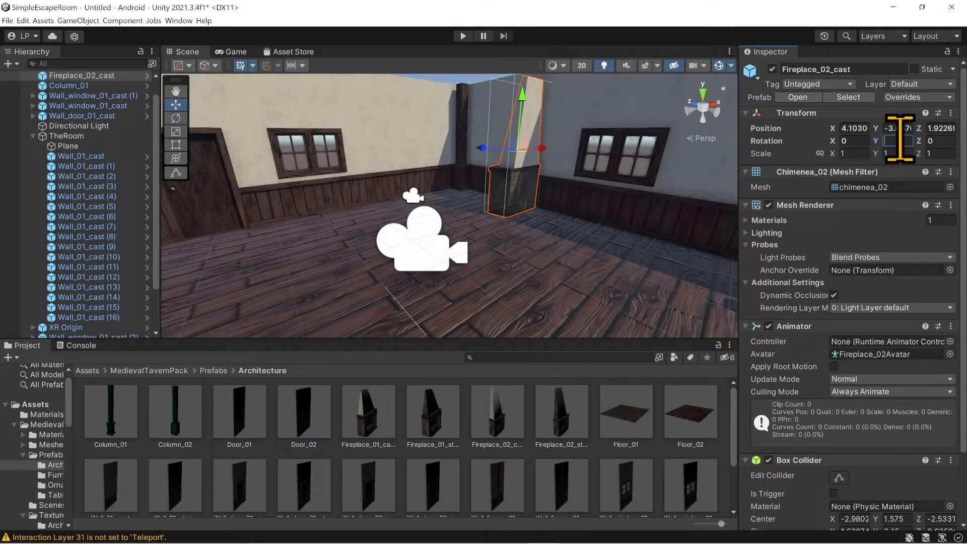
pyautogui.write('90')
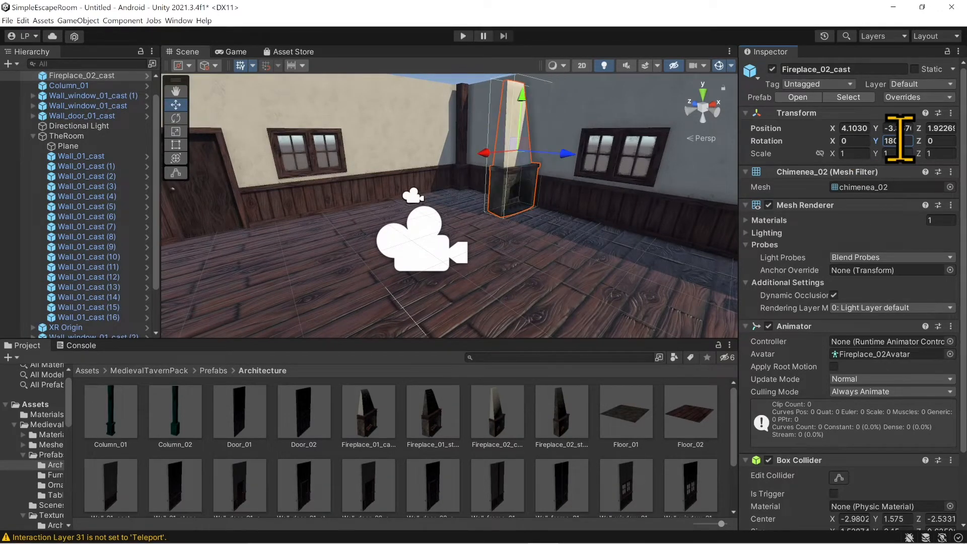
pyautogui.press('BackSpace')
pyautogui.press('BackSpace')
pyautogui.write('-90')
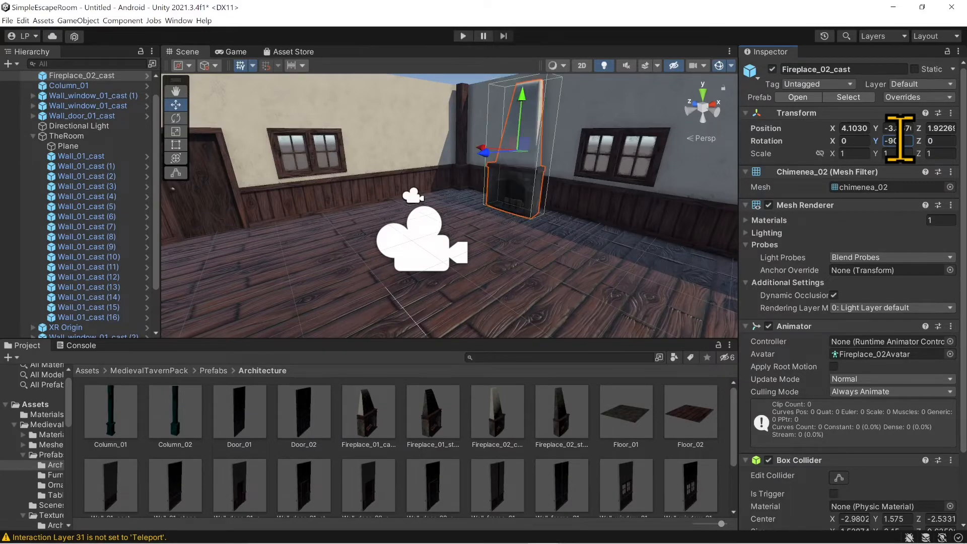
# Move the fireplace back against the wall behind it and clear the selection
pyautogui.scroll(5, 442, 297)
pyautogui.moveTo(508, 262); pyautogui.dragTo(476, 288, button='middle')
pyautogui.moveTo(415, 233); pyautogui.dragTo(428, 217)
pyautogui.moveTo(356, 275); pyautogui.dragTo(356, 274, button='right')
pyautogui.click(534, 132)
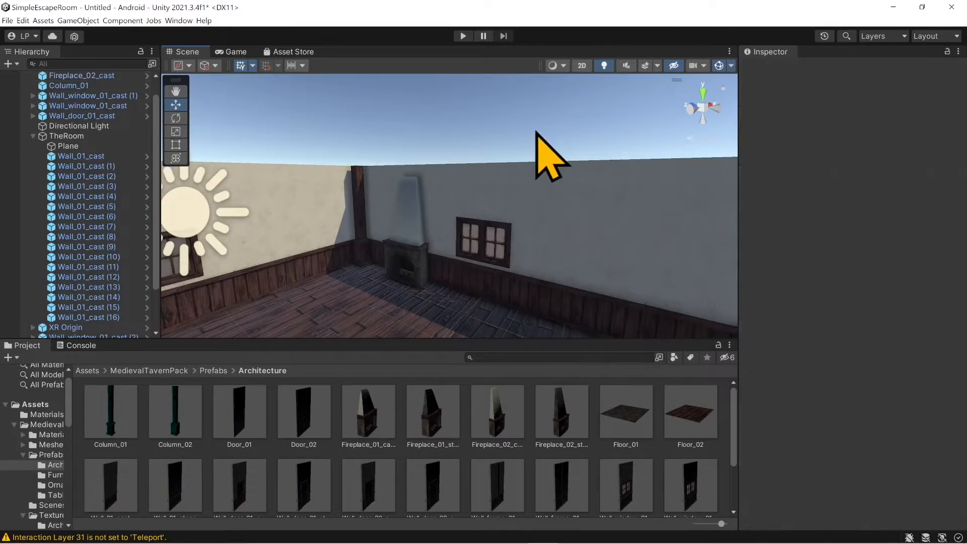
# Place the round Table_02 from the Furniture prefabs on the floor near a room corner
pyautogui.moveTo(433, 269); pyautogui.dragTo(509, 272, button='right')
pyautogui.click(206, 371)
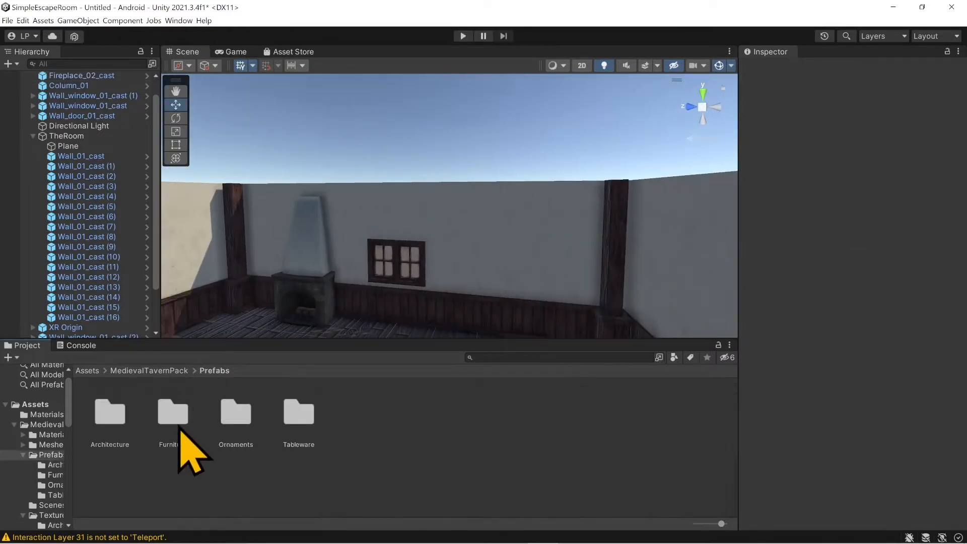
pyautogui.doubleClick(299, 414)
pyautogui.press('BackSpace')
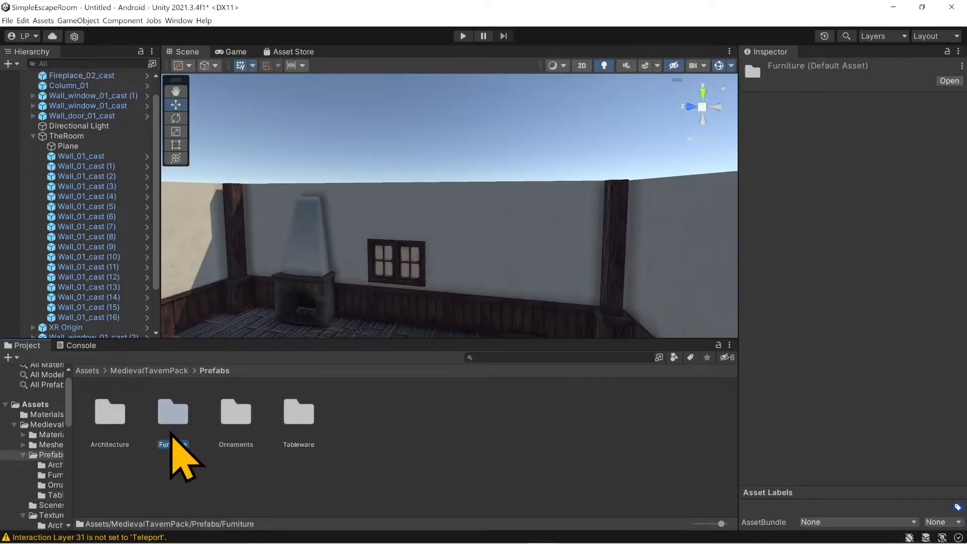
pyautogui.doubleClick(173, 413)
pyautogui.moveTo(549, 295); pyautogui.dragTo(429, 353, button='right')
pyautogui.moveTo(600, 135); pyautogui.dragTo(262, 232, button='right')
pyautogui.moveTo(453, 252); pyautogui.dragTo(448, 174, button='middle')
pyautogui.moveTo(229, 495); pyautogui.dragTo(356, 170)
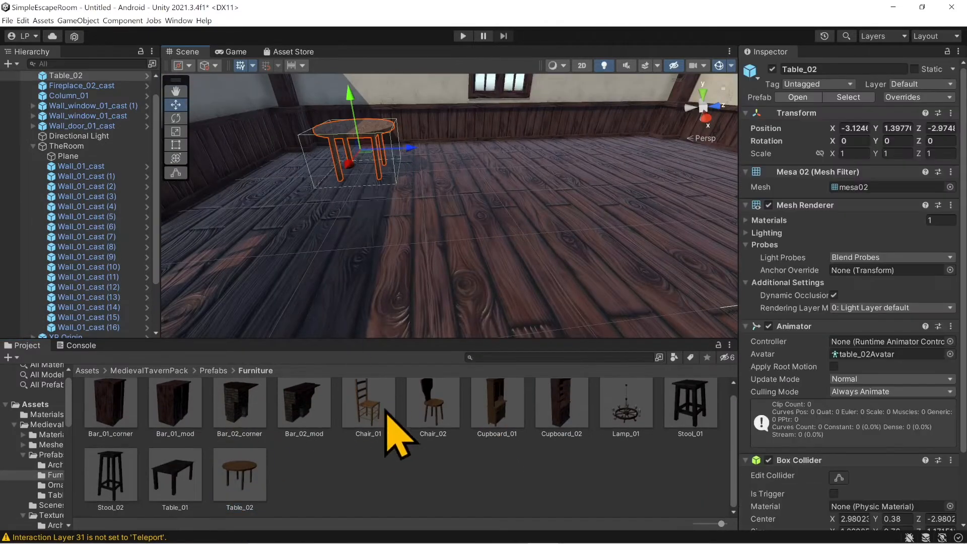
# Place a Chair_02 prefab beside the round table and shift it into position at the table's edge
pyautogui.moveTo(434, 411); pyautogui.dragTo(354, 183)
pyautogui.scroll(5, 354, 183)
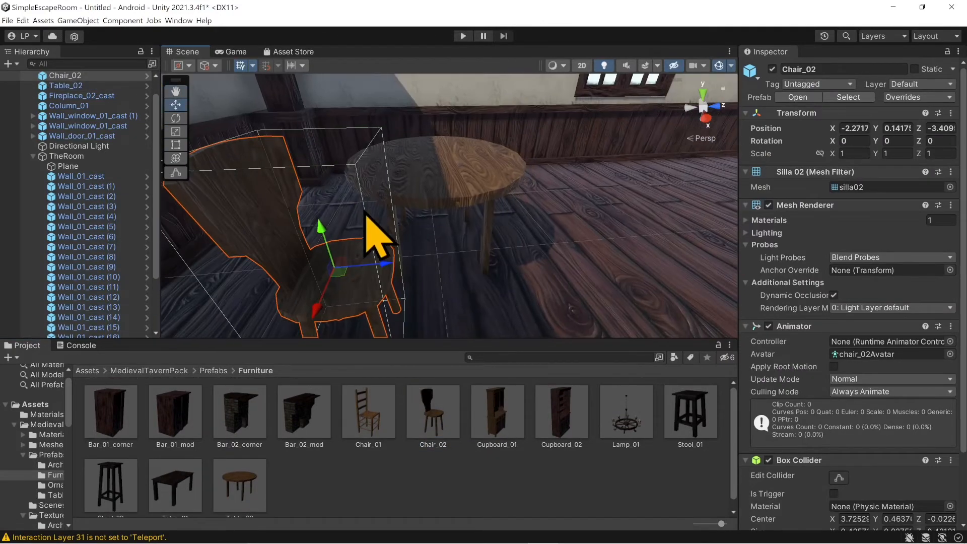
pyautogui.moveTo(316, 308); pyautogui.dragTo(319, 235)
pyautogui.moveTo(407, 210); pyautogui.dragTo(288, 255)
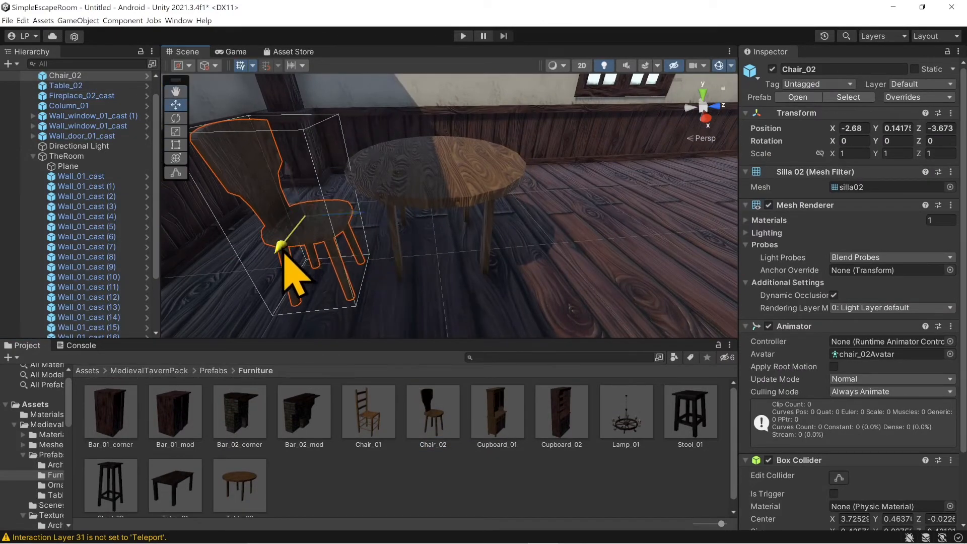
# Add a second Chair_02 on the opposite side of the round table and rotate it to 180 on Y
pyautogui.moveTo(438, 443); pyautogui.dragTo(584, 202)
pyautogui.click(897, 141)
pyautogui.write('180')
# Place the Cupboard_02 prefab beside the wall window and move it back against the wall, to Z -4.93
pyautogui.moveTo(584, 202); pyautogui.dragTo(380, 261, button='right')
pyautogui.moveTo(572, 418); pyautogui.dragTo(318, 259)
pyautogui.moveTo(318, 259); pyautogui.dragTo(267, 207, button='right')
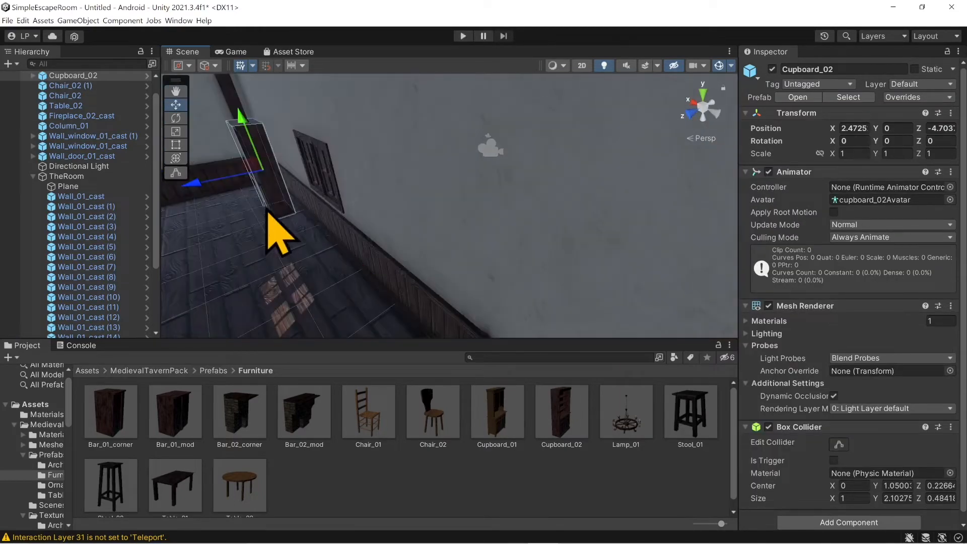
pyautogui.moveTo(191, 185); pyautogui.dragTo(226, 181)
pyautogui.moveTo(251, 193); pyautogui.dragTo(323, 222, button='right')
pyautogui.moveTo(322, 222); pyautogui.dragTo(383, 245, button='middle')
pyautogui.scroll(-3, 383, 244)
pyautogui.moveTo(383, 244); pyautogui.dragTo(387, 269, button='right')
pyautogui.moveTo(386, 269); pyautogui.dragTo(440, 261, button='middle')
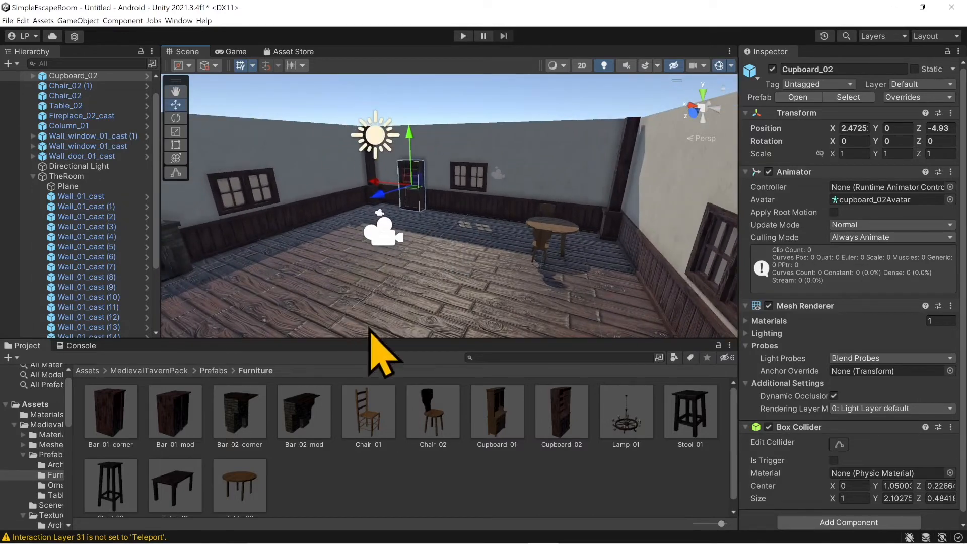
# Place Shield_01 from the Ornaments prefabs on the fireplace chimney and rotate it to -90 on Y
pyautogui.click(213, 370)
pyautogui.doubleClick(235, 403)
pyautogui.moveTo(393, 300); pyautogui.dragTo(334, 338, button='right')
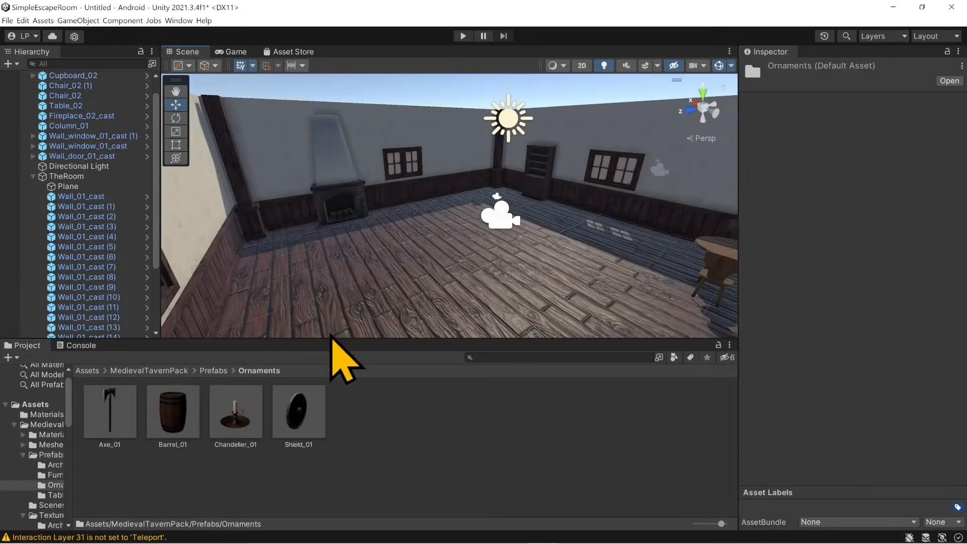
pyautogui.moveTo(302, 432); pyautogui.dragTo(337, 167)
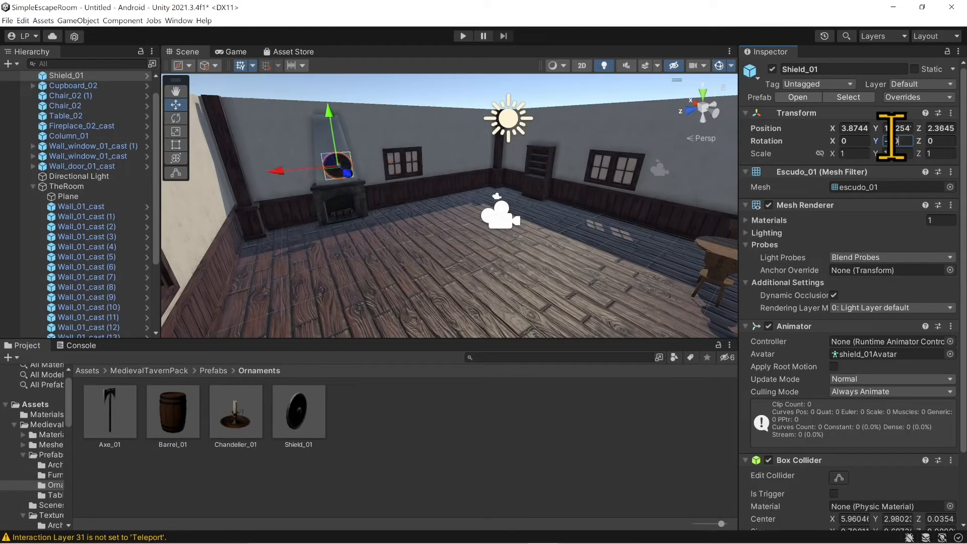
# Move the shield toward the chimney so it hangs against its front face, at about X 4.47
pyautogui.scroll(5, 366, 203)
pyautogui.moveTo(366, 203); pyautogui.dragTo(389, 209, button='middle')
pyautogui.moveTo(405, 202); pyautogui.dragTo(385, 177)
pyautogui.moveTo(388, 180); pyautogui.dragTo(404, 216, button='right')
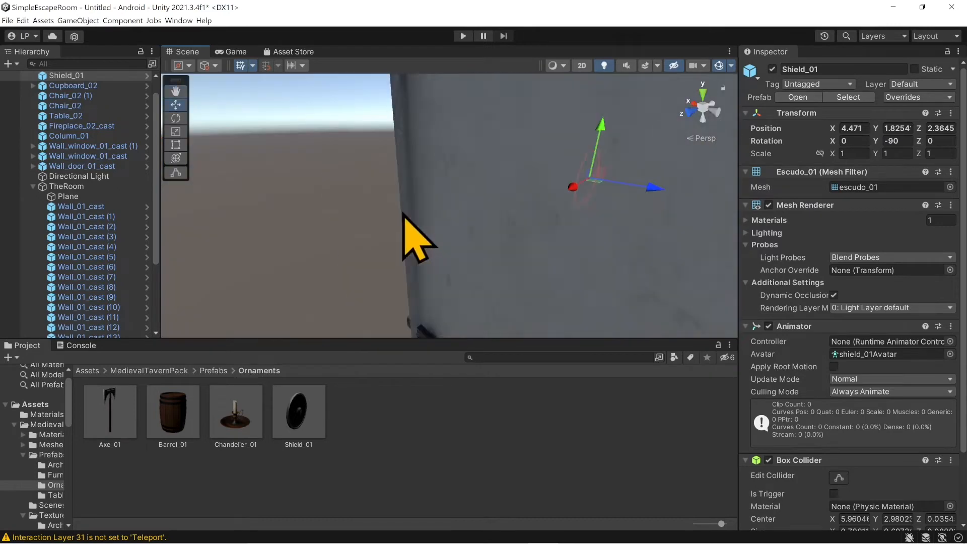
pyautogui.moveTo(403, 217); pyautogui.dragTo(430, 238, button='middle')
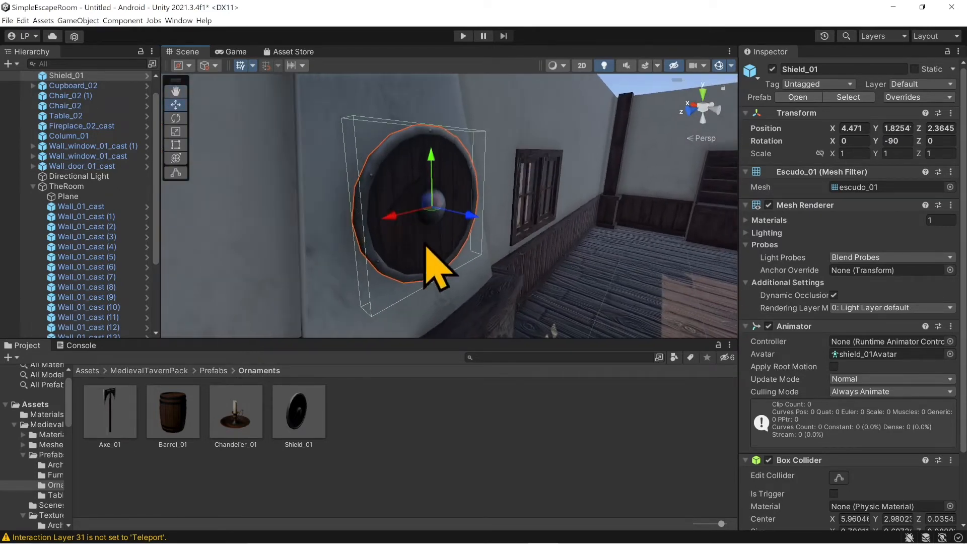
pyautogui.scroll(-3, 301, 326)
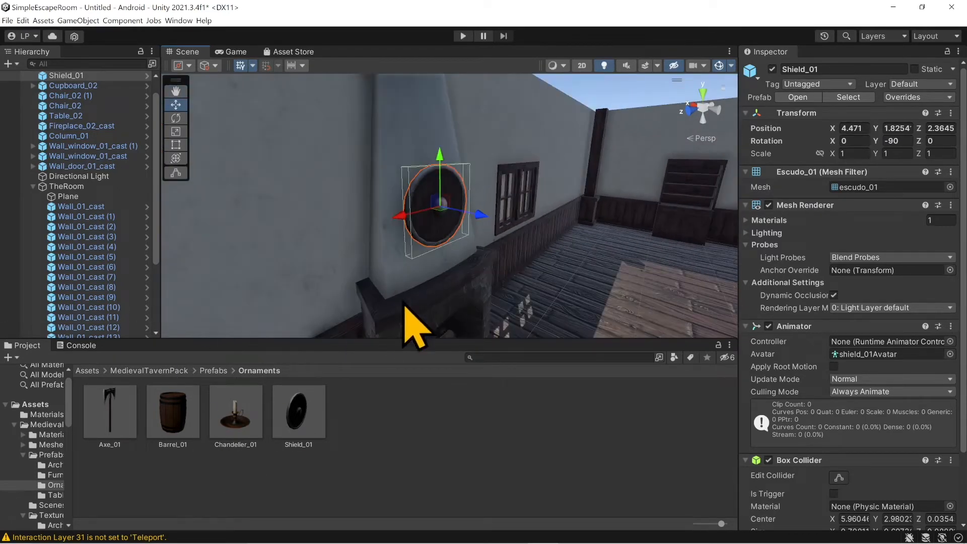
# Place a Barrel_01 prefab in the corner beside the cupboard and return to the Prefabs folder
pyautogui.moveTo(165, 422); pyautogui.dragTo(630, 229)
pyautogui.moveTo(626, 237); pyautogui.dragTo(570, 260, button='right')
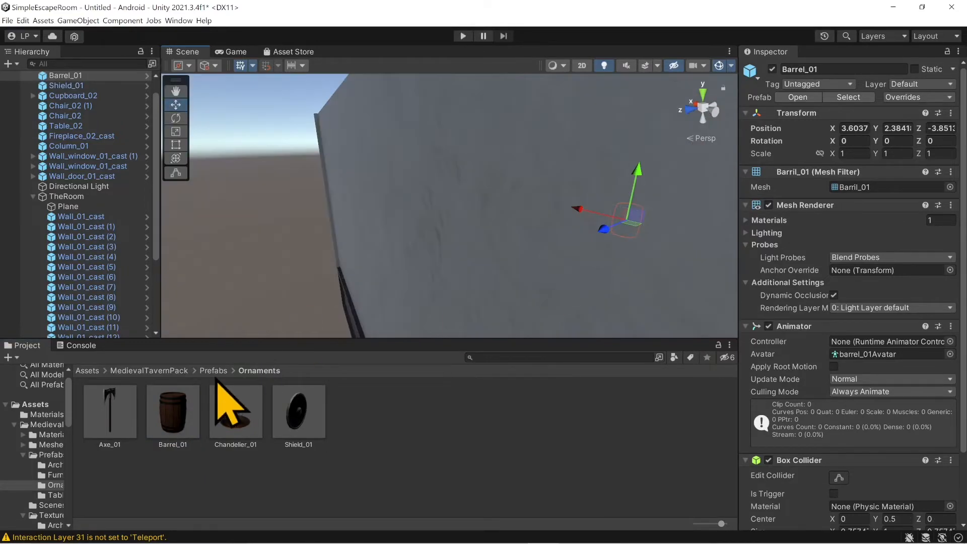
pyautogui.click(214, 372)
pyautogui.scroll(-3, 366, 238)
pyautogui.moveTo(367, 238); pyautogui.dragTo(331, 236, button='middle')
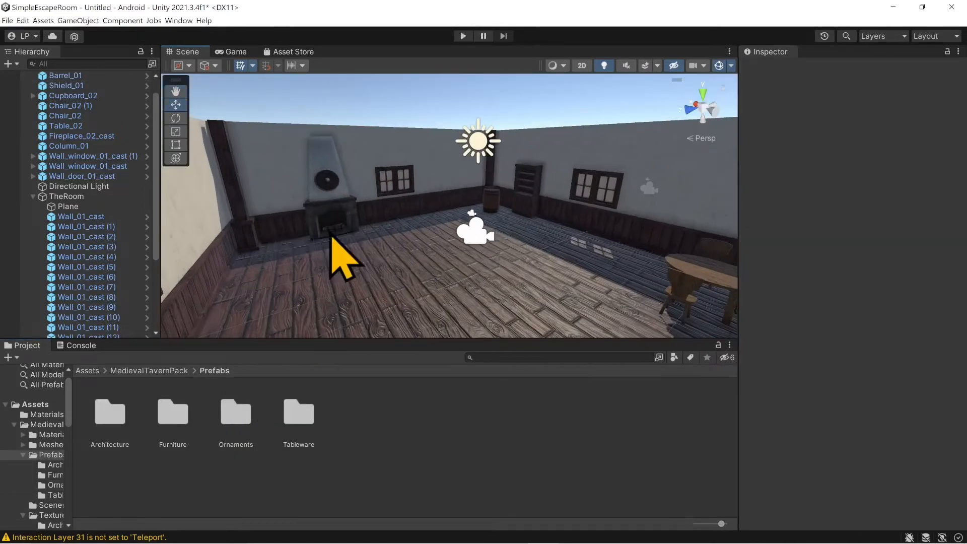
pyautogui.moveTo(453, 292); pyautogui.dragTo(482, 268, button='right')
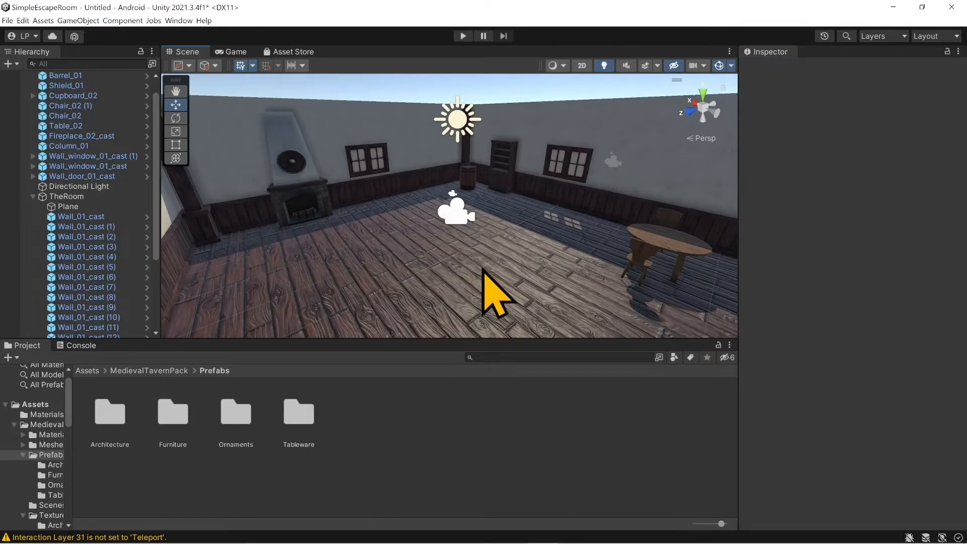
pyautogui.moveTo(385, 271); pyautogui.dragTo(486, 283, button='right')
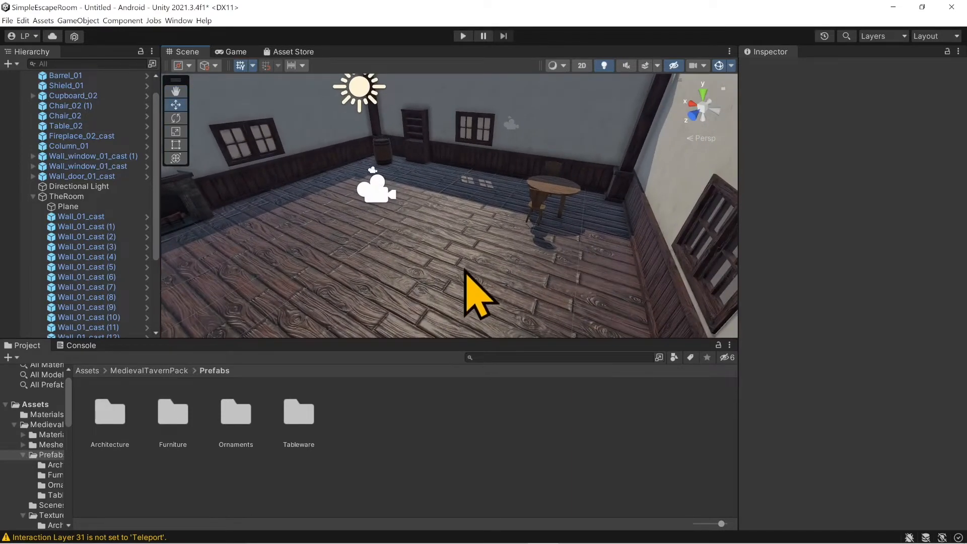
pyautogui.moveTo(343, 227); pyautogui.dragTo(231, 274, button='right')
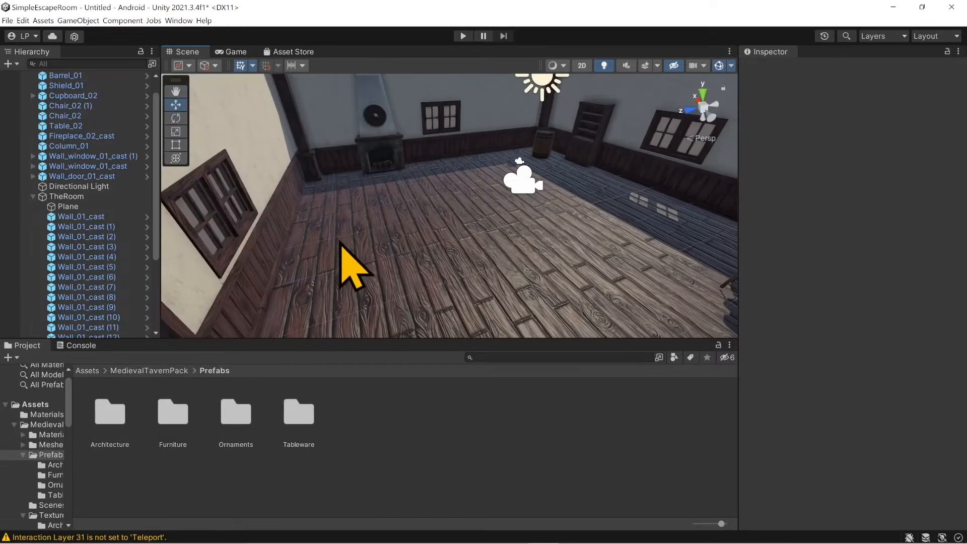
pyautogui.moveTo(370, 241); pyautogui.dragTo(403, 222, button='right')
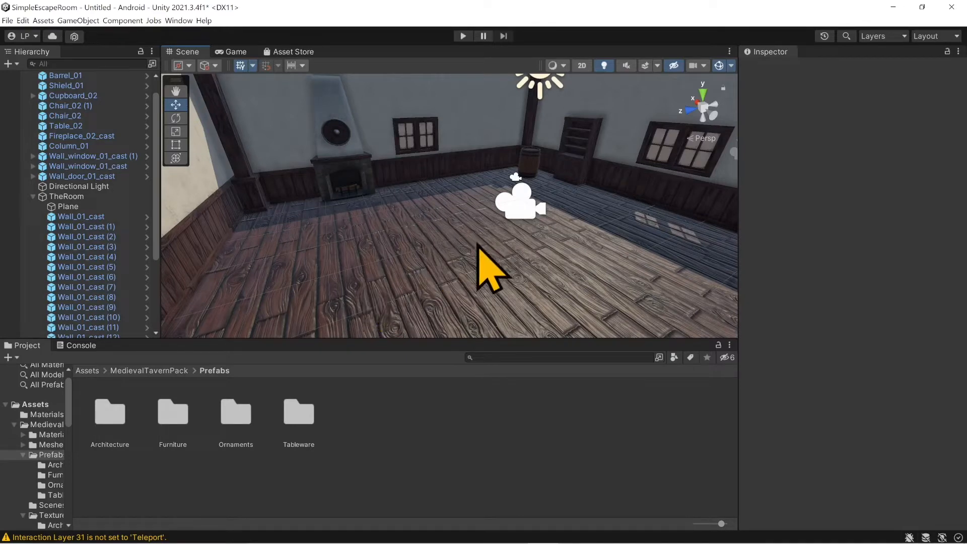
# Duplicate the floor plane and raise the copy to the top of the walls, at Y 3.4, as a ceiling
pyautogui.scroll(-2, 462, 251)
pyautogui.click(438, 252)
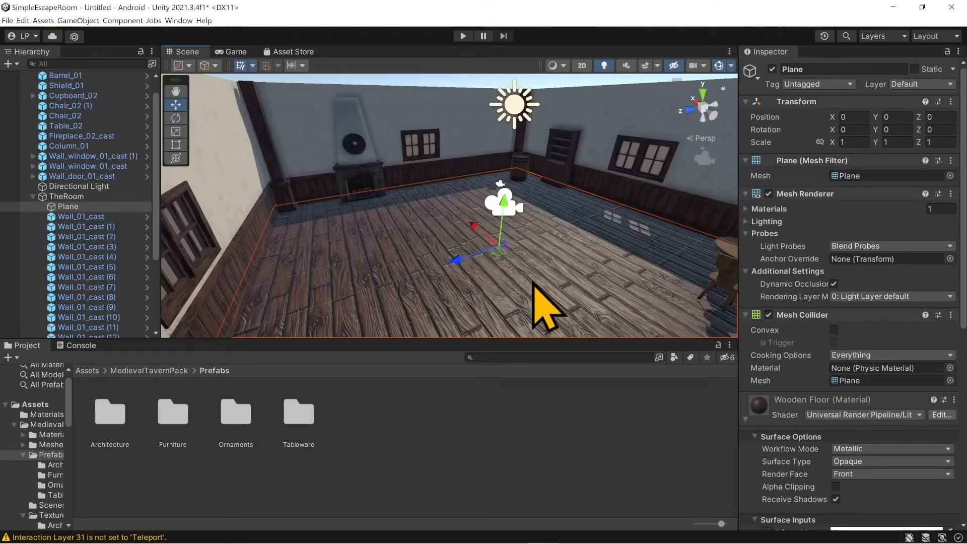
pyautogui.hotkey('ctrl', 'd')
pyautogui.moveTo(504, 205); pyautogui.dragTo(521, 25)
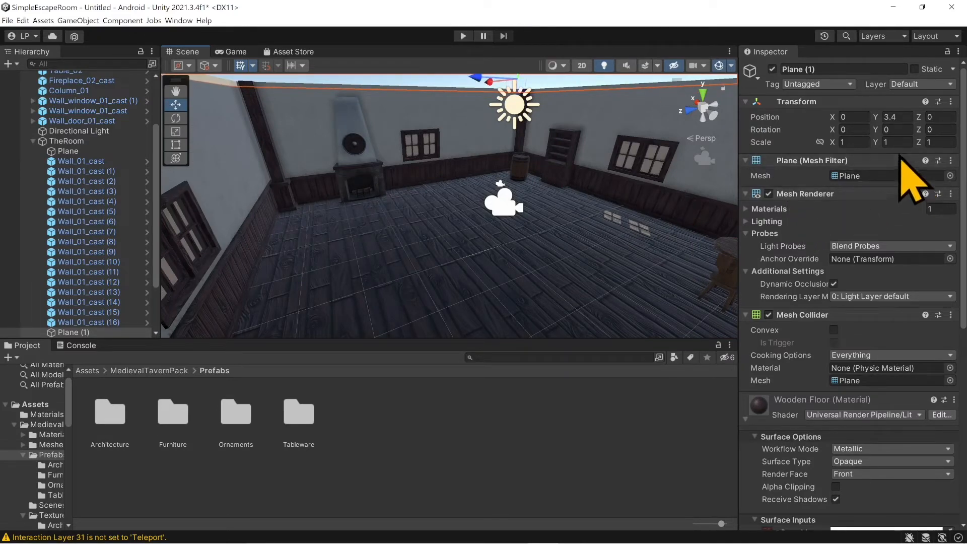
# Rotate the ceiling plane to 180 on X so its wooden surface faces into the room
pyautogui.click(857, 129)
pyautogui.write('180')
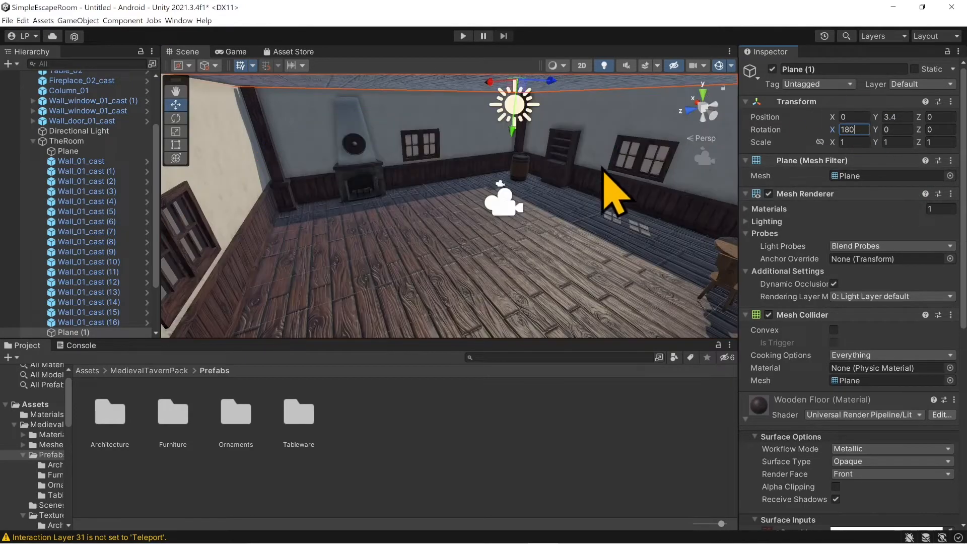
pyautogui.moveTo(399, 181); pyautogui.dragTo(436, 182, button='right')
pyautogui.scroll(2, 437, 183)
pyautogui.moveTo(437, 182)
pyautogui.mouseDown(button='middle')
pyautogui.moveTo(419, 154)
pyautogui.moveTo(423, 174)
pyautogui.mouseUp(button='middle')
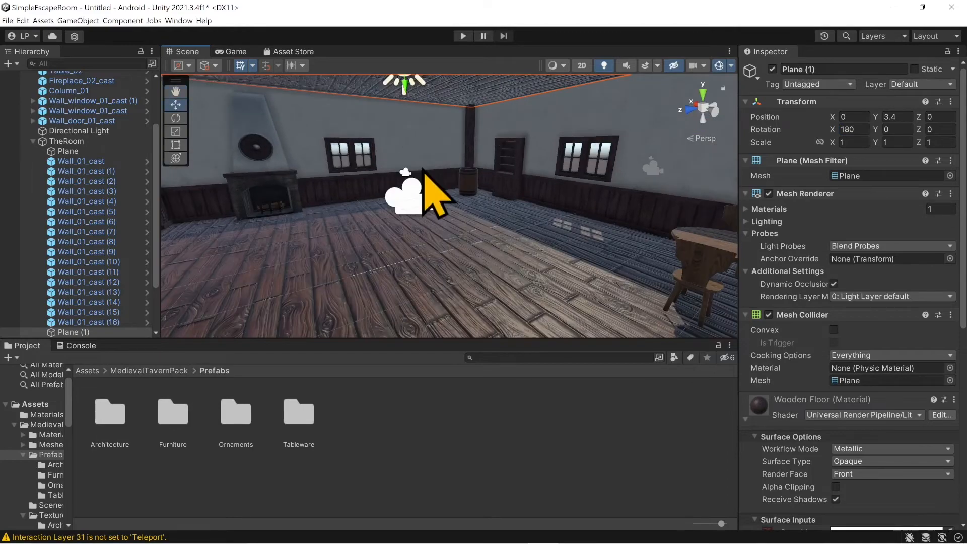
# Raise the ceiling plane slightly to Y 3.46 and check its fit against the walls from inside and outside the room
pyautogui.scroll(-3, 424, 188)
pyautogui.scroll(2, 424, 197)
pyautogui.moveTo(425, 214); pyautogui.dragTo(415, 196, button='right')
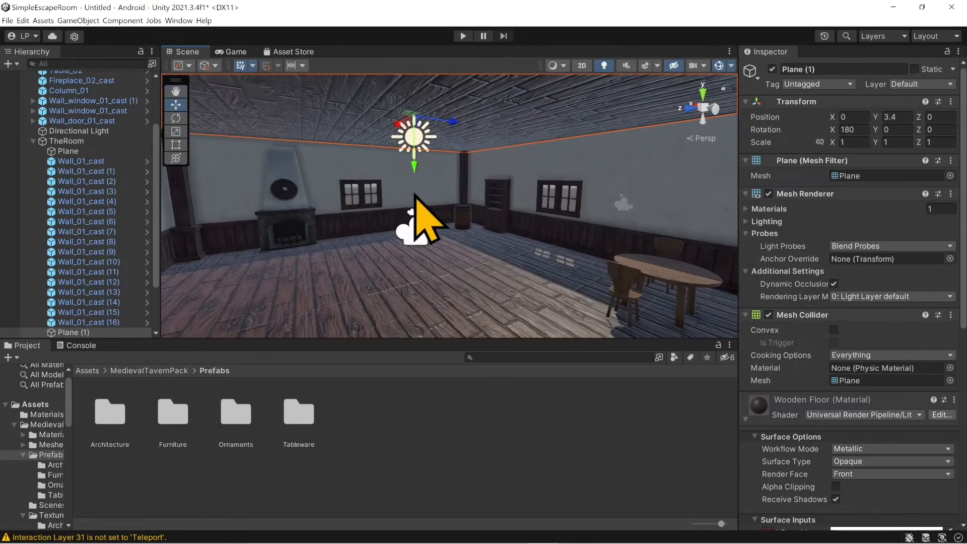
pyautogui.moveTo(416, 173)
pyautogui.mouseDown()
pyautogui.moveTo(415, 149)
pyautogui.moveTo(417, 167)
pyautogui.mouseUp()
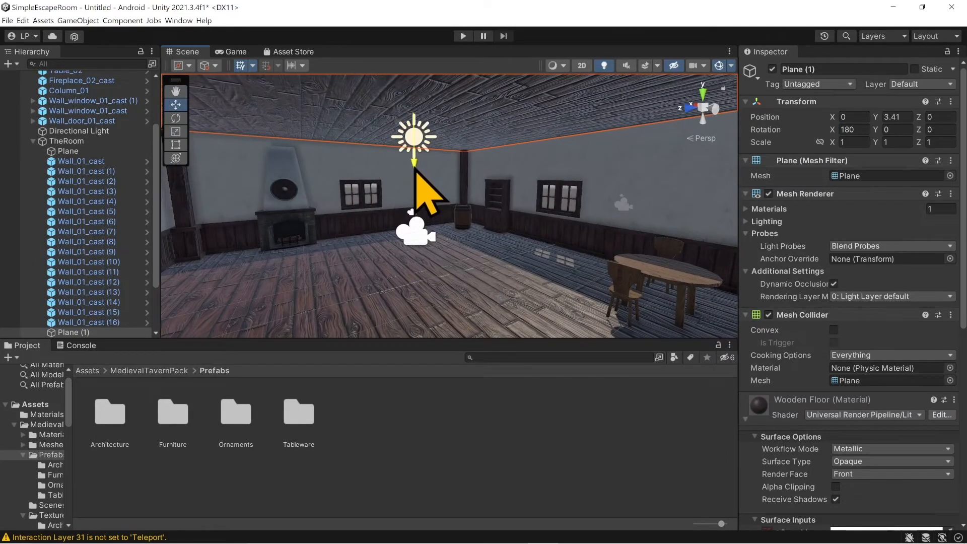
pyautogui.moveTo(476, 193); pyautogui.dragTo(403, 186, button='right')
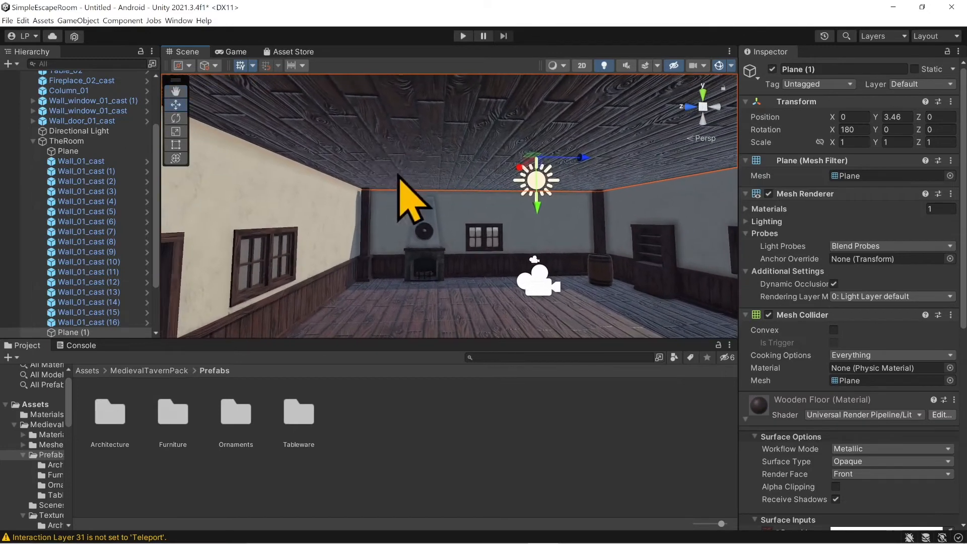
pyautogui.scroll(5, 302, 252)
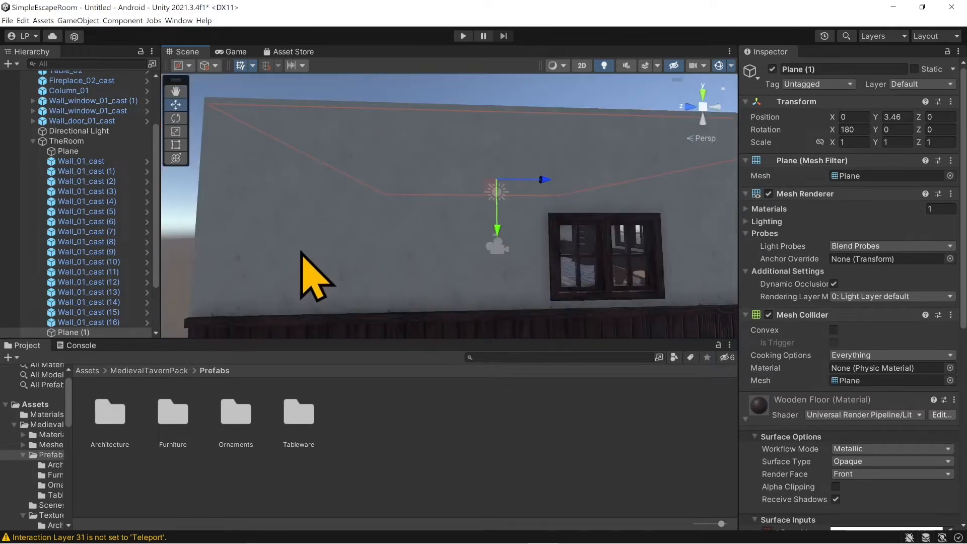
pyautogui.scroll(-5, 301, 252)
pyautogui.moveTo(400, 256); pyautogui.dragTo(542, 303, button='right')
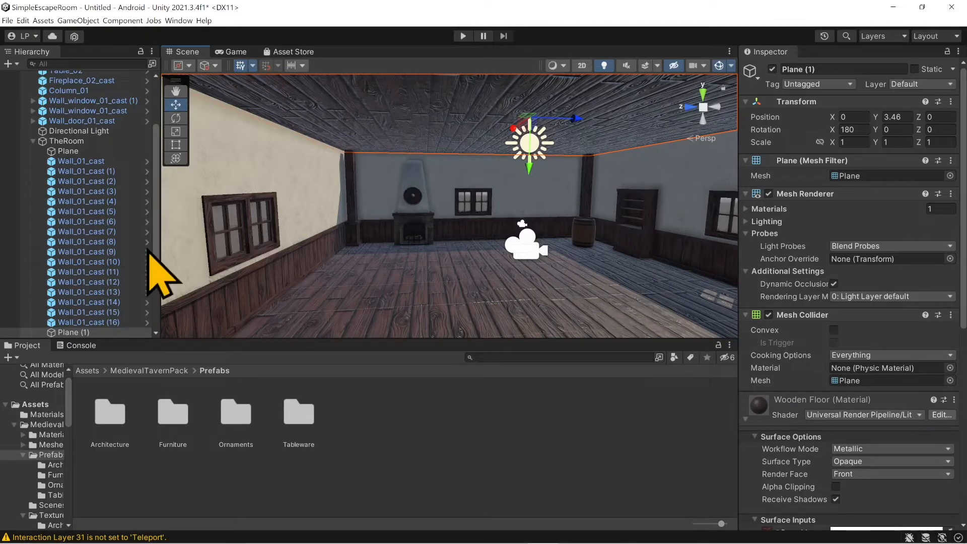
# Disable the Directional Light to compare the room's lighting without it, and enable it again
pyautogui.click(66, 130)
pyautogui.click(772, 69)
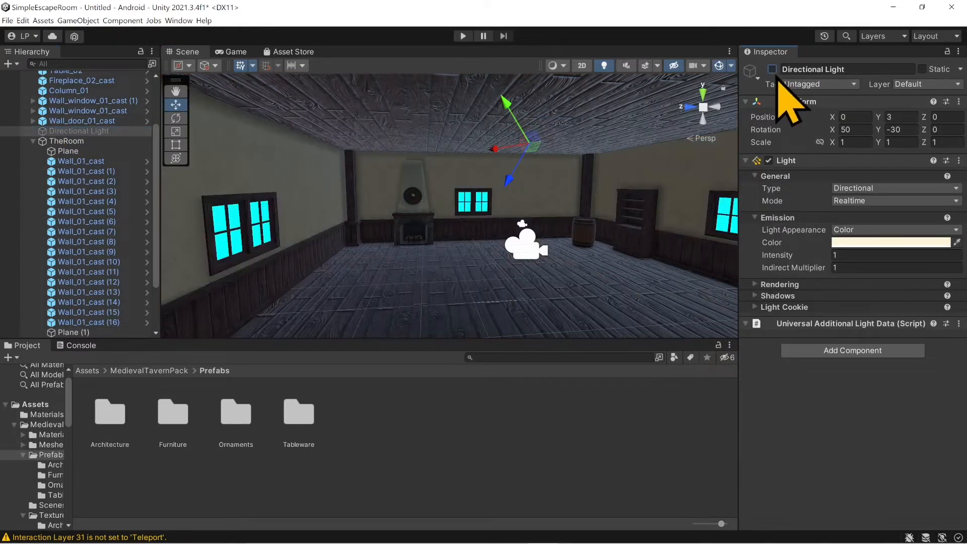
pyautogui.moveTo(400, 287); pyautogui.dragTo(457, 233, button='right')
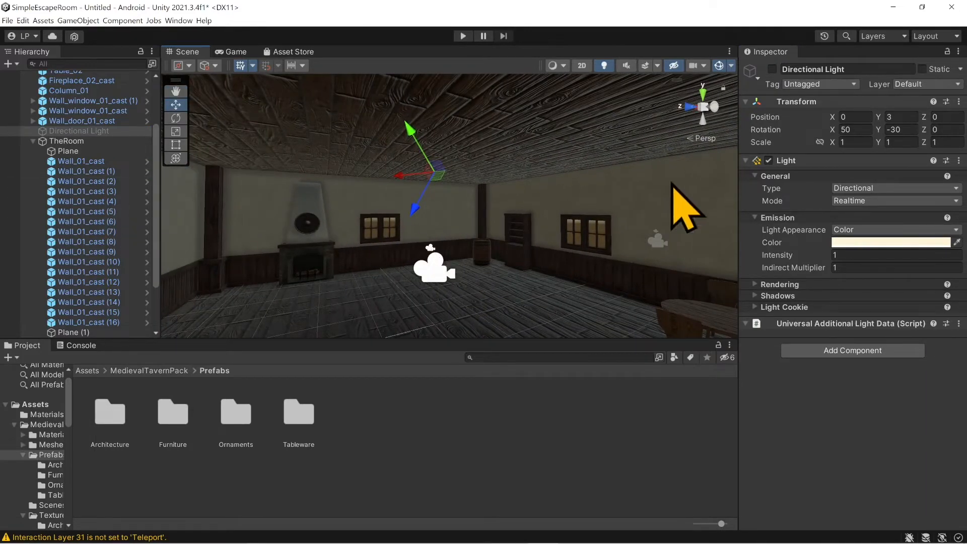
pyautogui.click(771, 69)
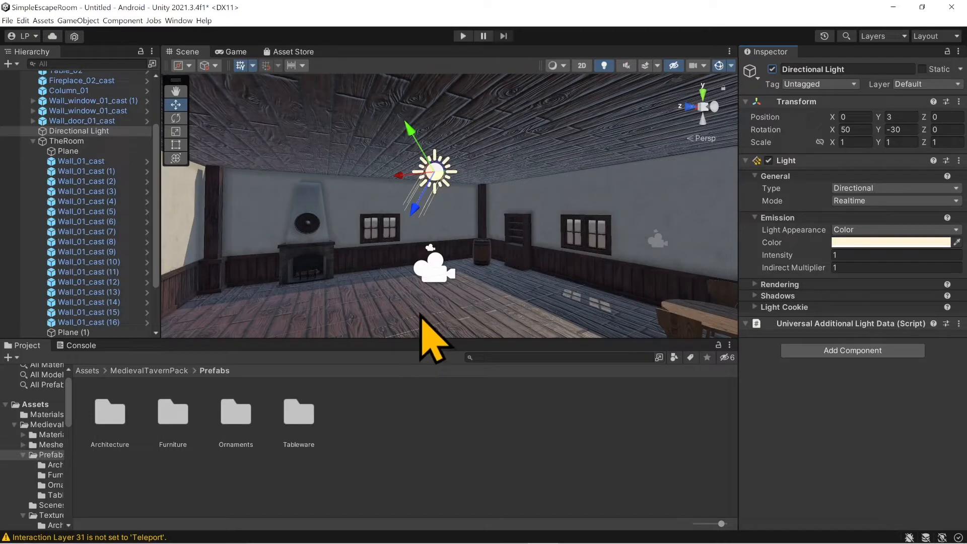
# Parent all objects from Barrel_01 through Wall_door_01_cast under TheRoom
pyautogui.scroll(3, 98, 217)
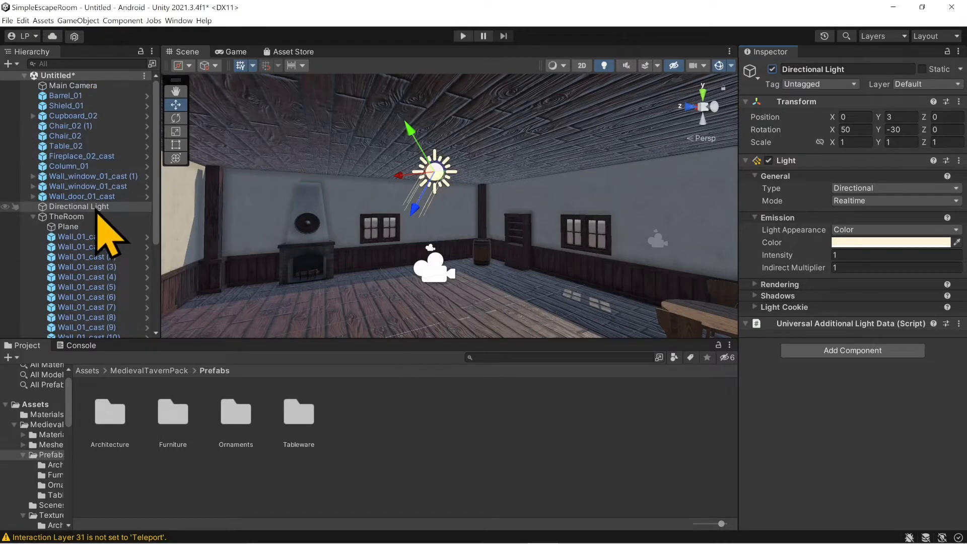
pyautogui.click(93, 197)
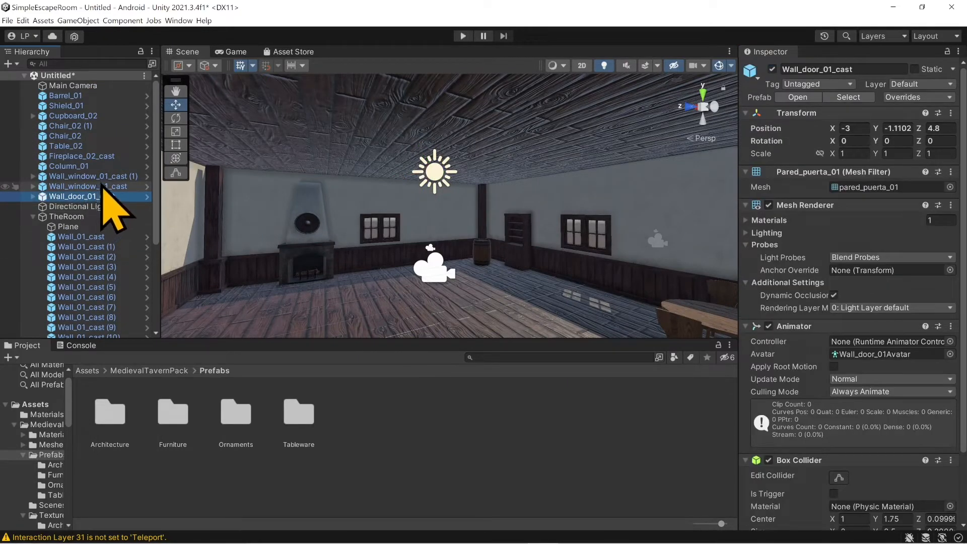
pyautogui.keyDown('shift'); pyautogui.click(65, 96); pyautogui.keyUp('shift')
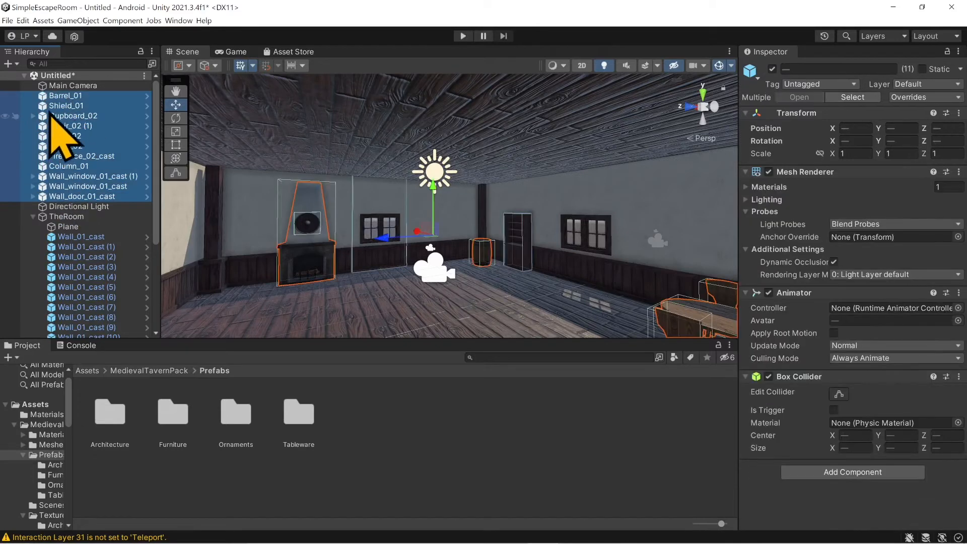
pyautogui.moveTo(60, 103); pyautogui.dragTo(68, 217)
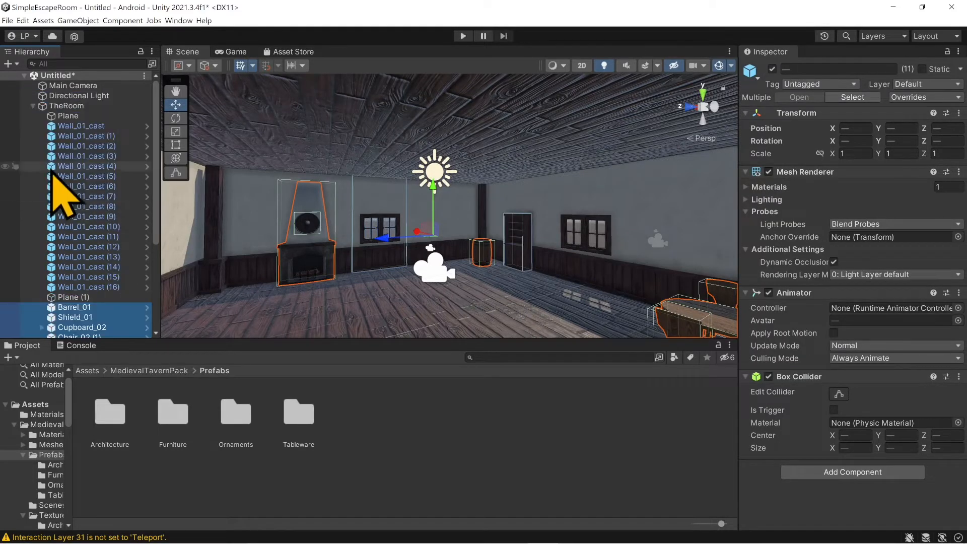
# Collapse TheRoom and parent the remaining window walls (2) to (4) and columns (1) to (3) under it
pyautogui.click(33, 106)
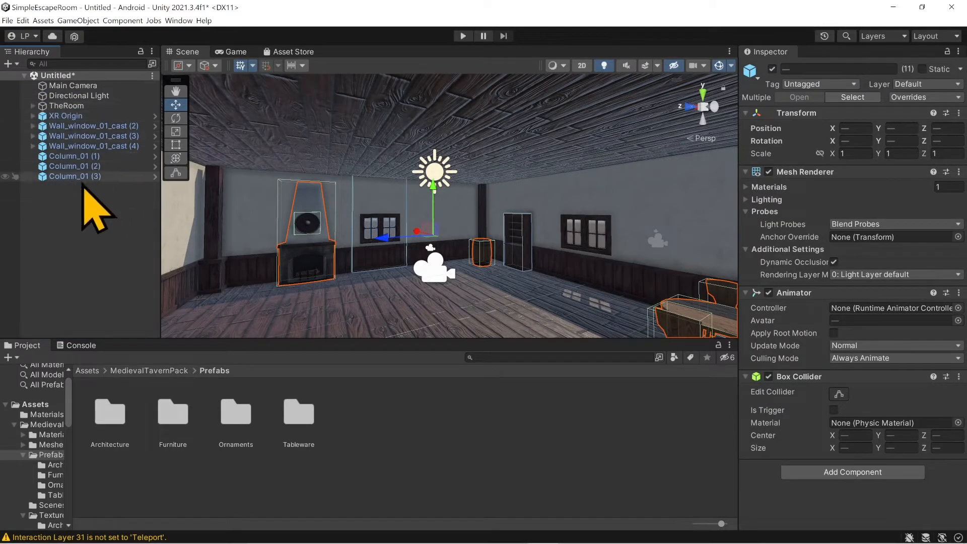
pyautogui.click(81, 178)
pyautogui.keyDown('shift'); pyautogui.click(93, 126); pyautogui.keyUp('shift')
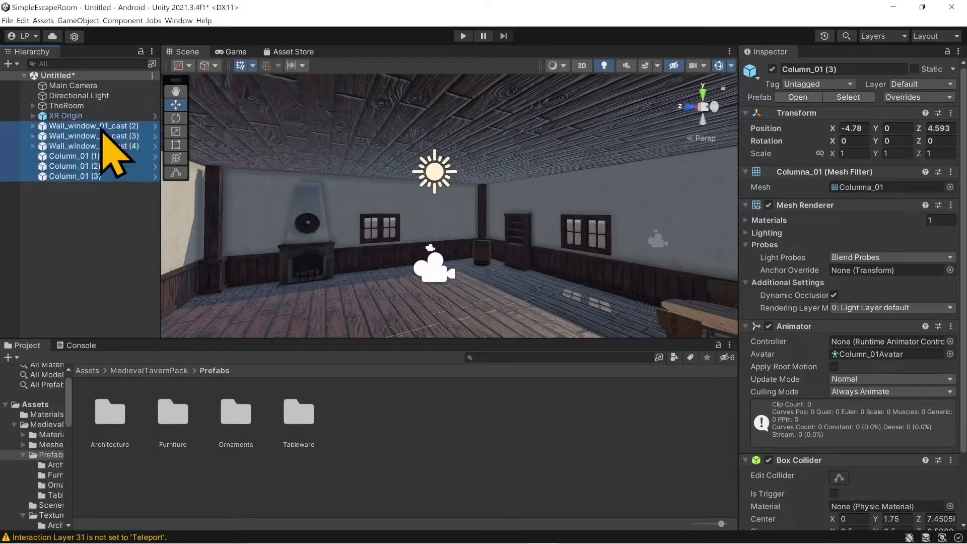
pyautogui.moveTo(56, 132); pyautogui.dragTo(79, 104)
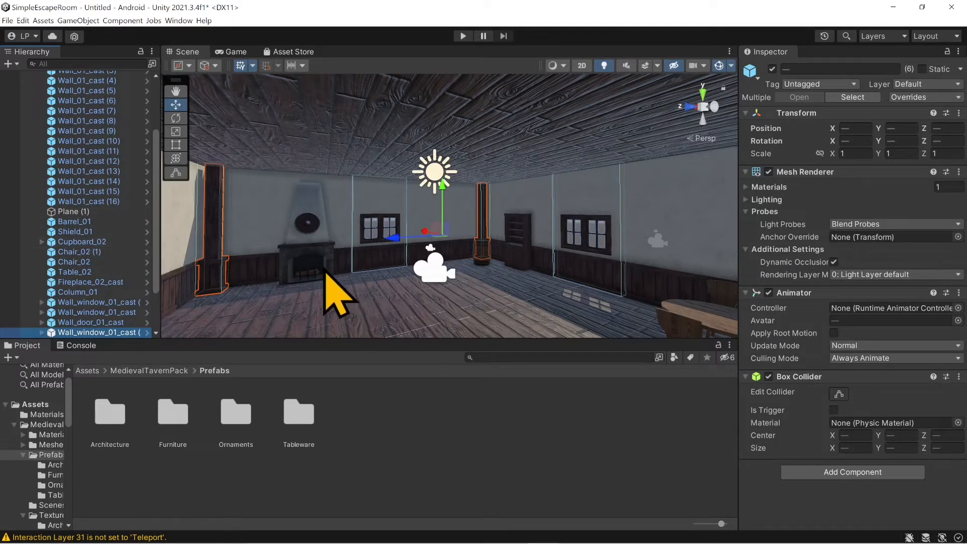
# Switch to the Sticky Notes checklist and strike through the "Build environment" task
pyautogui.moveTo(590, 532)
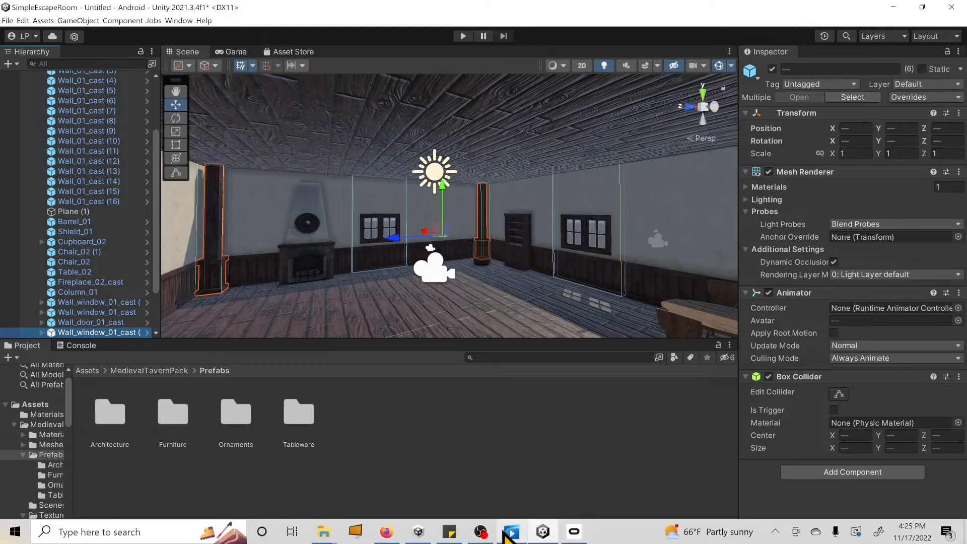
pyautogui.click(450, 532)
pyautogui.moveTo(744, 174); pyautogui.dragTo(652, 175)
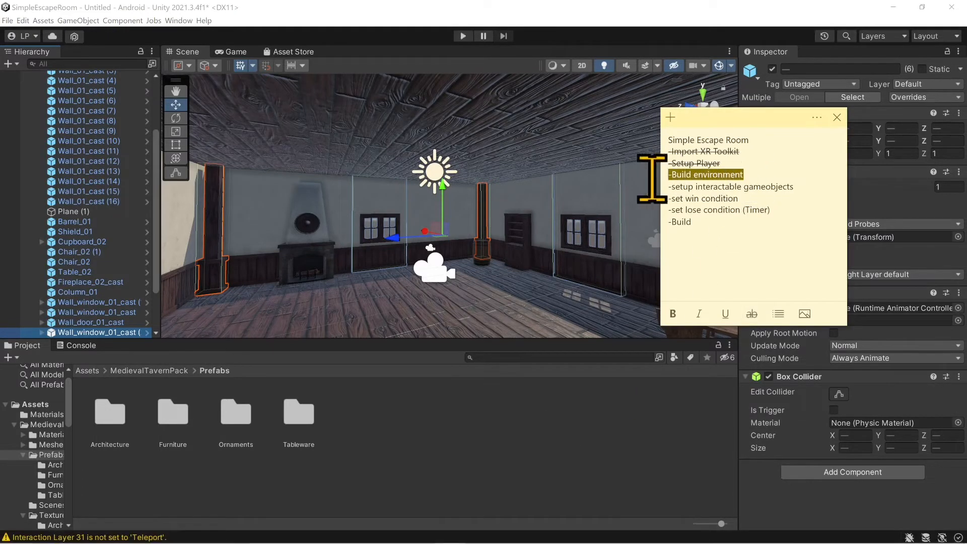
pyautogui.click(754, 316)
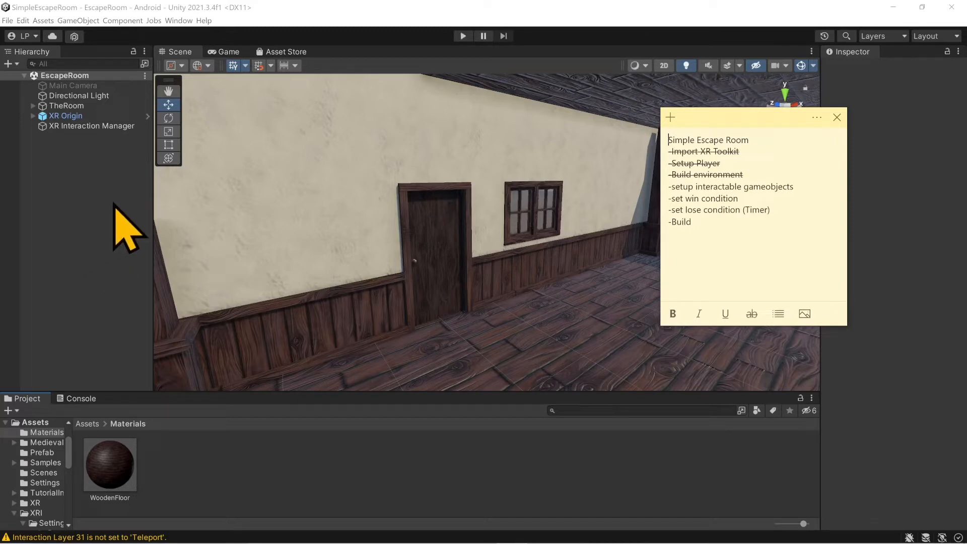
# Create a Sphere at the root of the EscapeRoom scene and reset its transform to the origin
pyautogui.rightClick(66, 153)
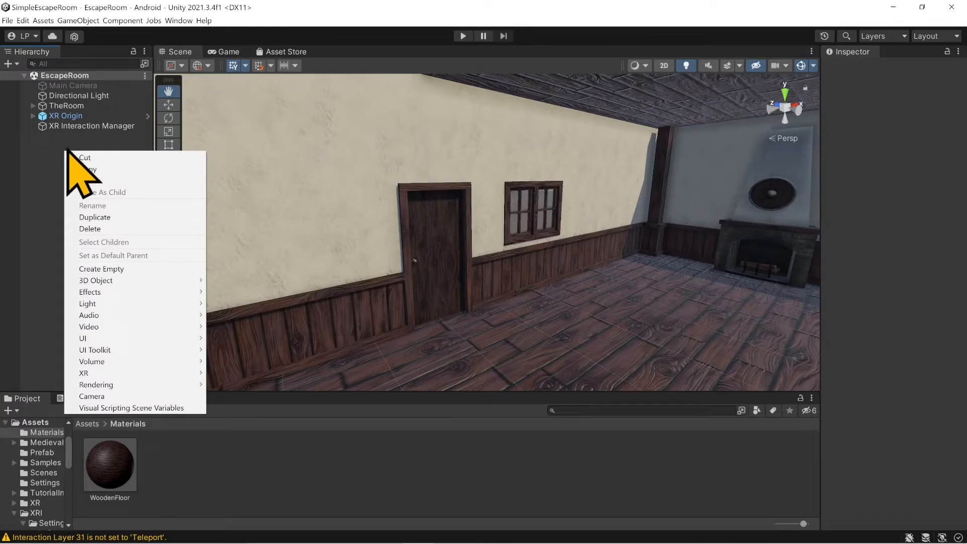
pyautogui.moveTo(126, 280)
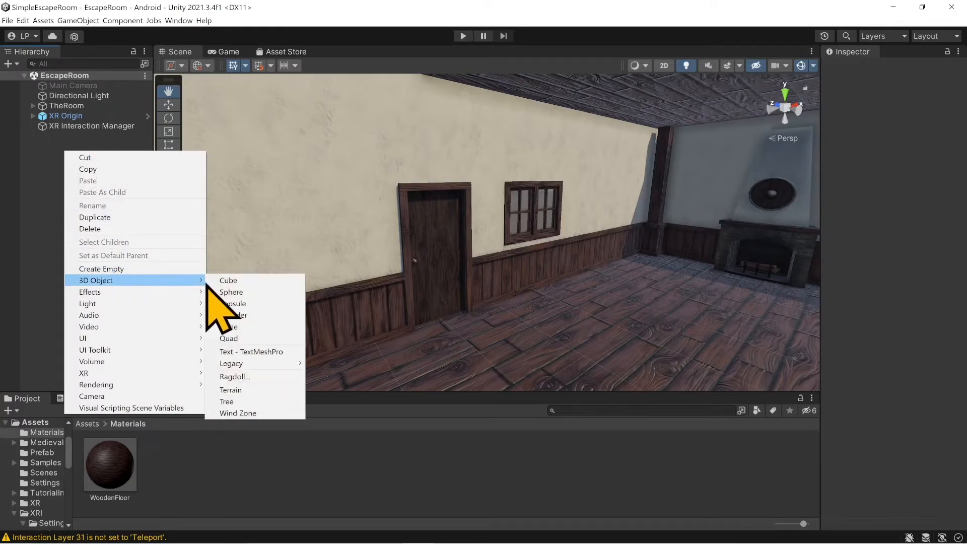
pyautogui.click(281, 292)
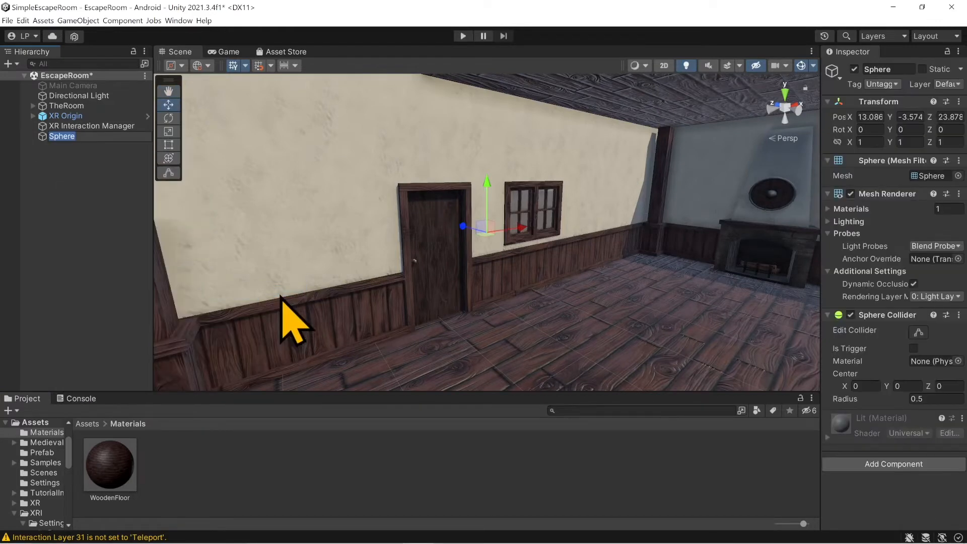
pyautogui.rightClick(880, 102)
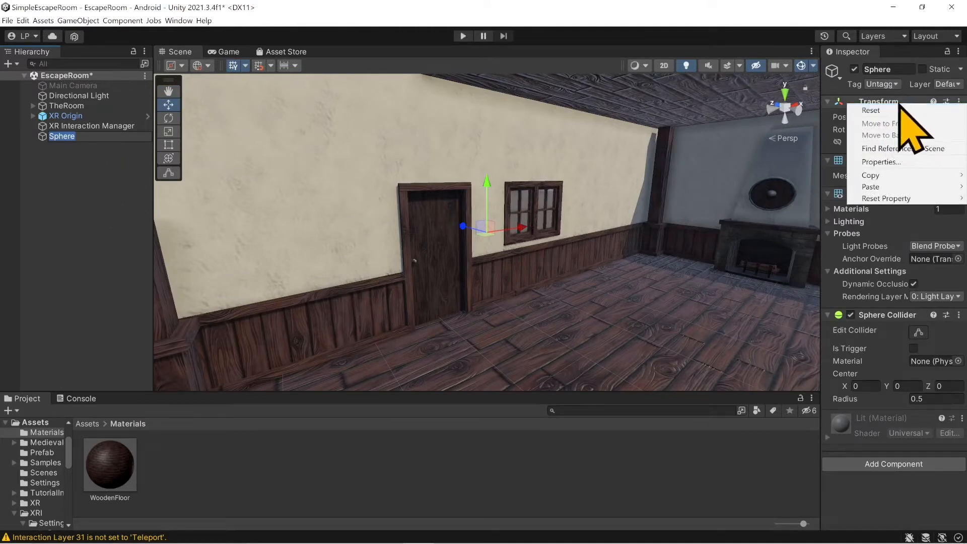
pyautogui.click(883, 112)
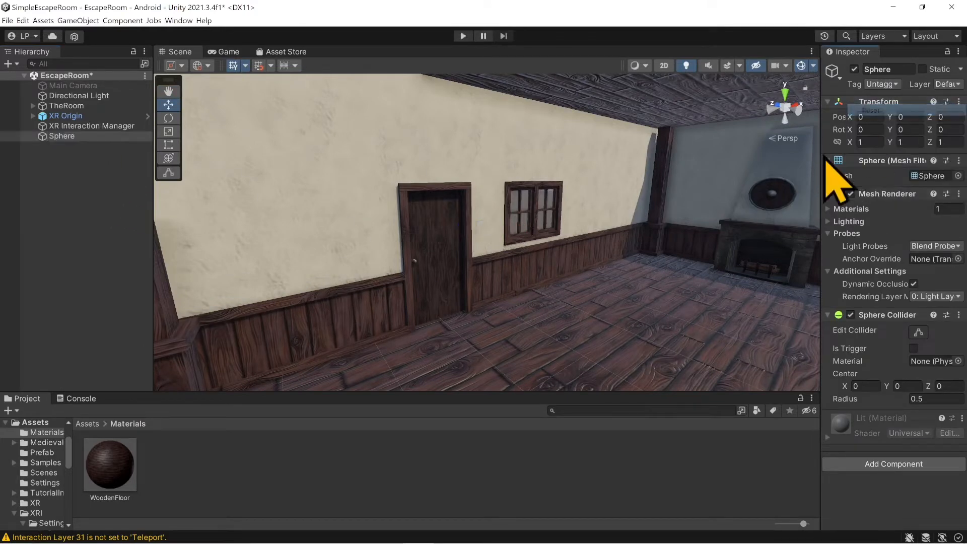
# Scale the sphere uniformly to 0.25 with linked proportions and raise it above the floor to about Y 0.647
pyautogui.moveTo(525, 325); pyautogui.dragTo(611, 333, button='right')
pyautogui.moveTo(552, 317); pyautogui.dragTo(540, 310, button='middle')
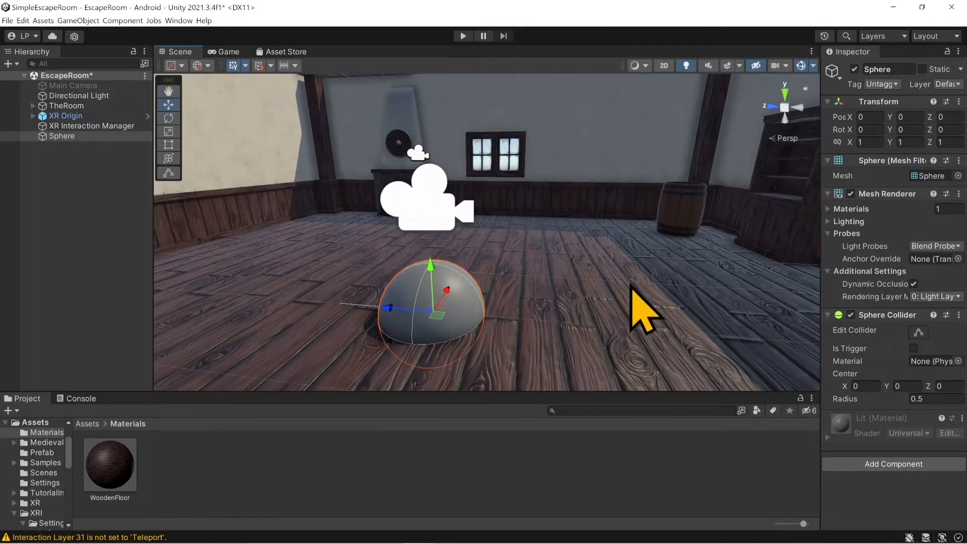
pyautogui.click(837, 142)
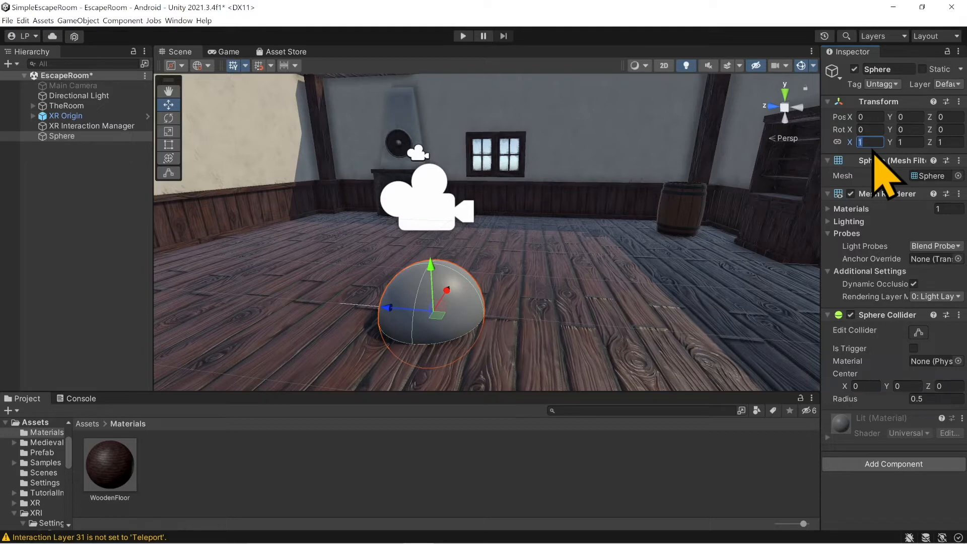
pyautogui.write('.2')
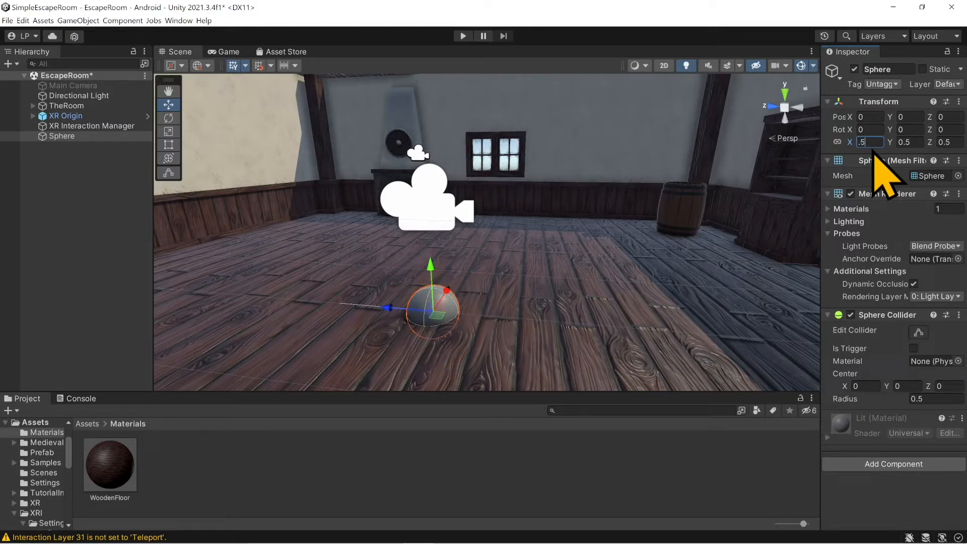
pyautogui.write('2')
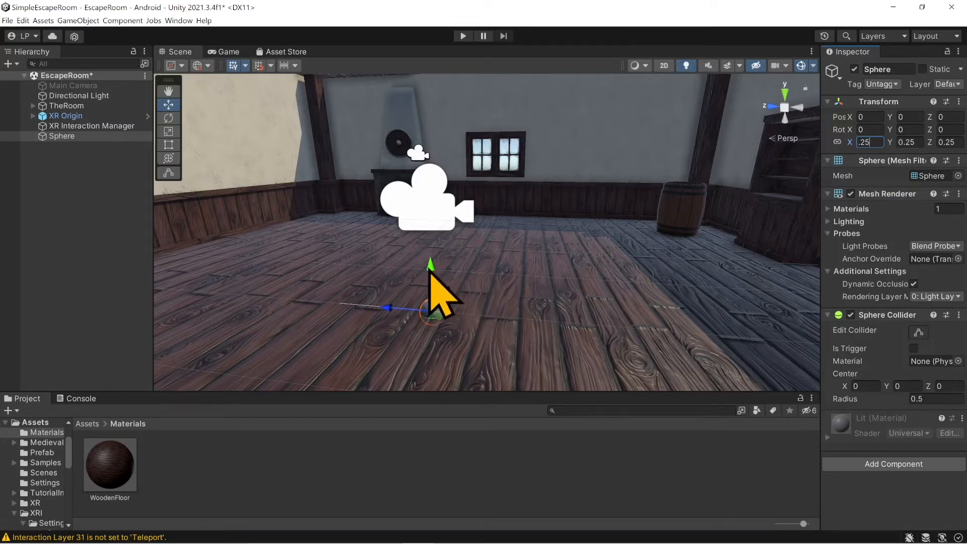
pyautogui.moveTo(429, 272); pyautogui.dragTo(429, 205)
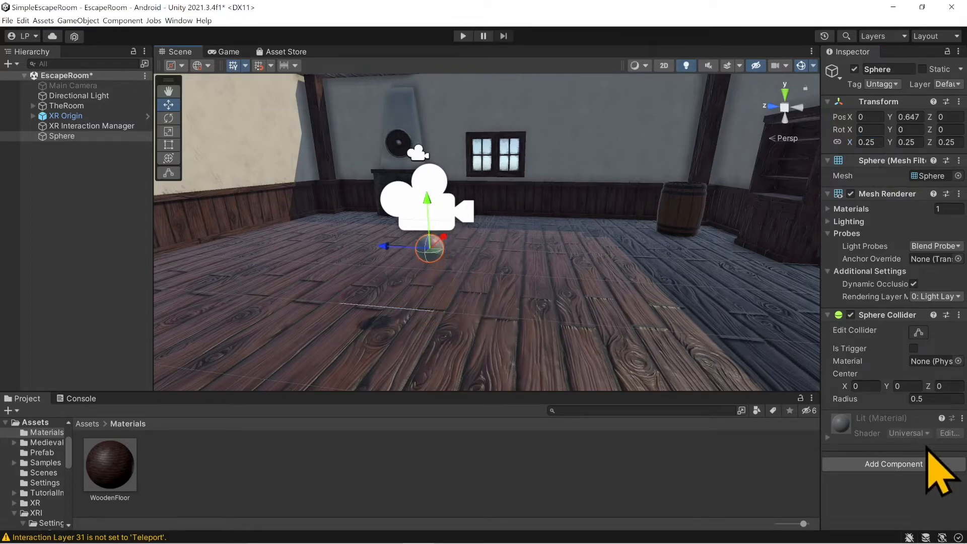
# Add an XR Grab Interactable component to the sphere
pyautogui.click(921, 463)
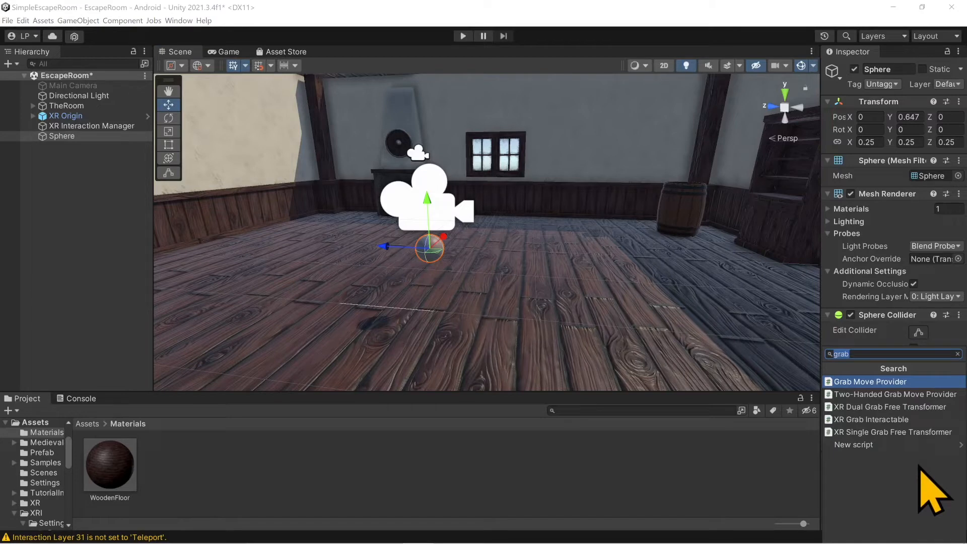
pyautogui.press('BackSpace')
pyautogui.write('grab')
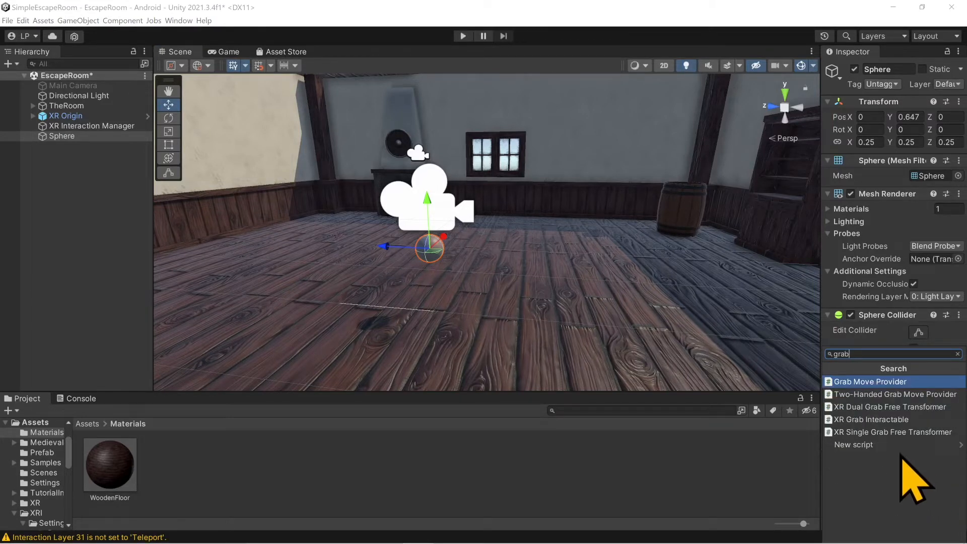
pyautogui.click(851, 419)
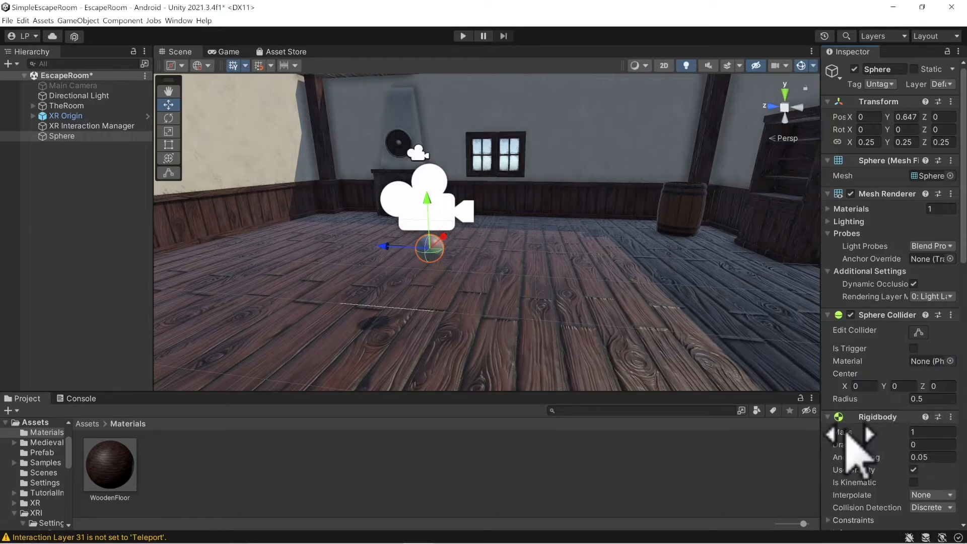
# Review the sphere's Rigidbody and XR Grab Interactable settings, and run the scene to test grabbing it
pyautogui.moveTo(821, 362); pyautogui.dragTo(514, 398)
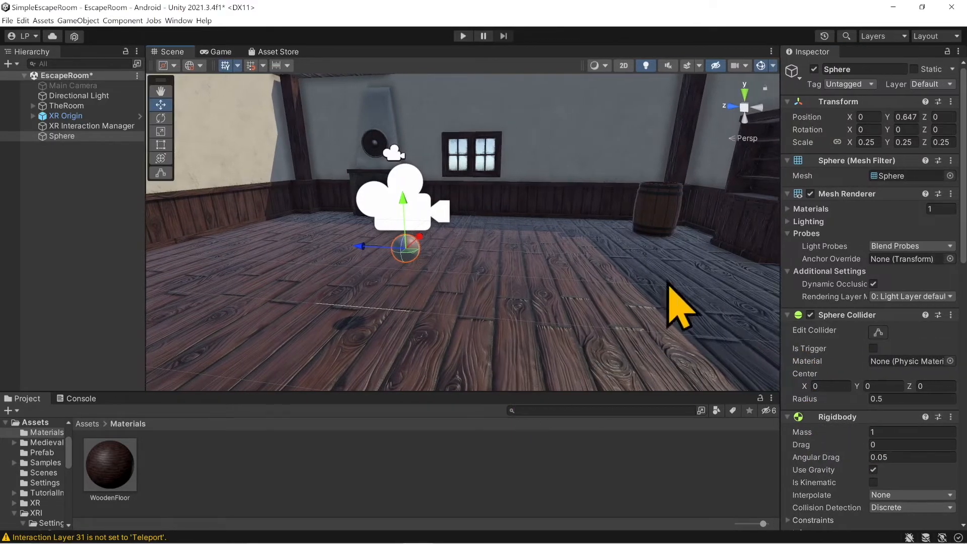
pyautogui.scroll(-5, 891, 300)
pyautogui.scroll(-15, 874, 298)
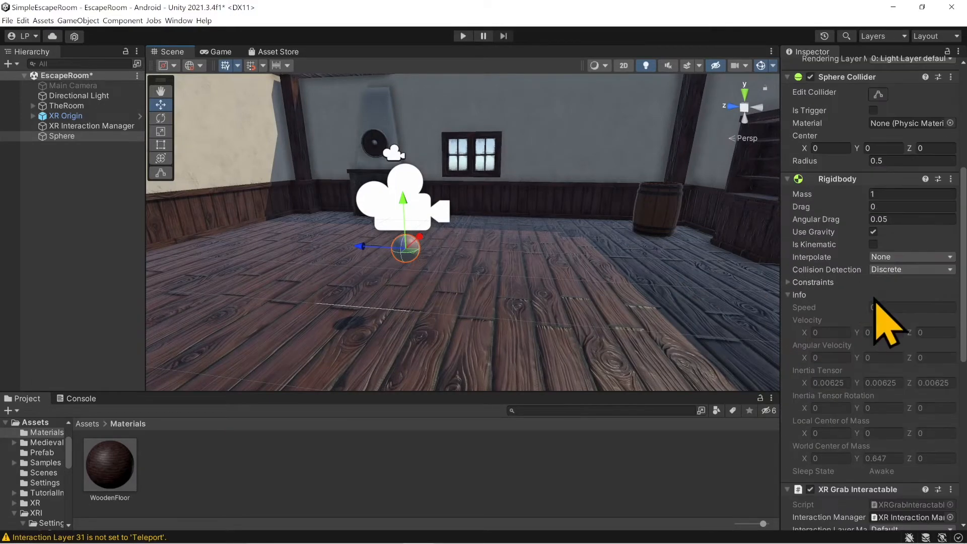
pyautogui.moveTo(553, 274); pyautogui.dragTo(470, 294, button='right')
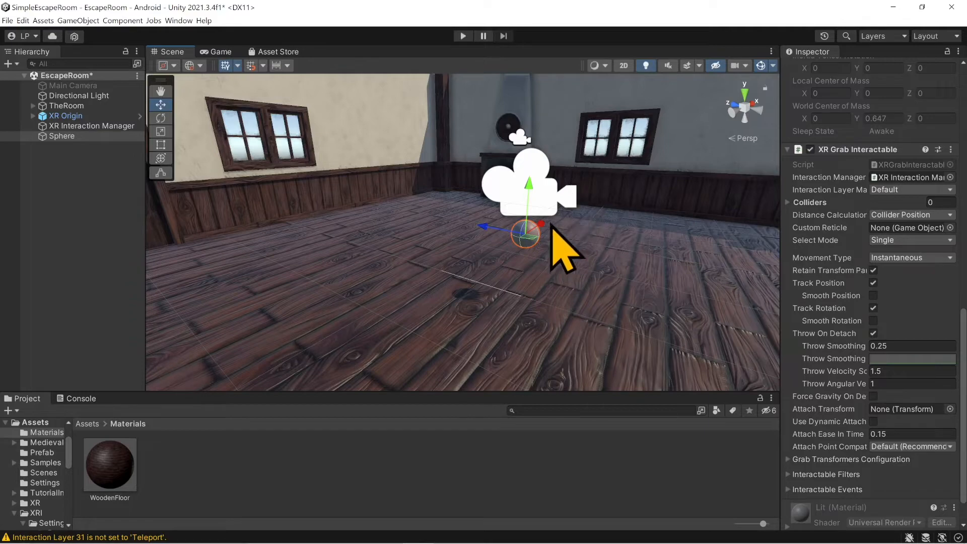
pyautogui.click(462, 36)
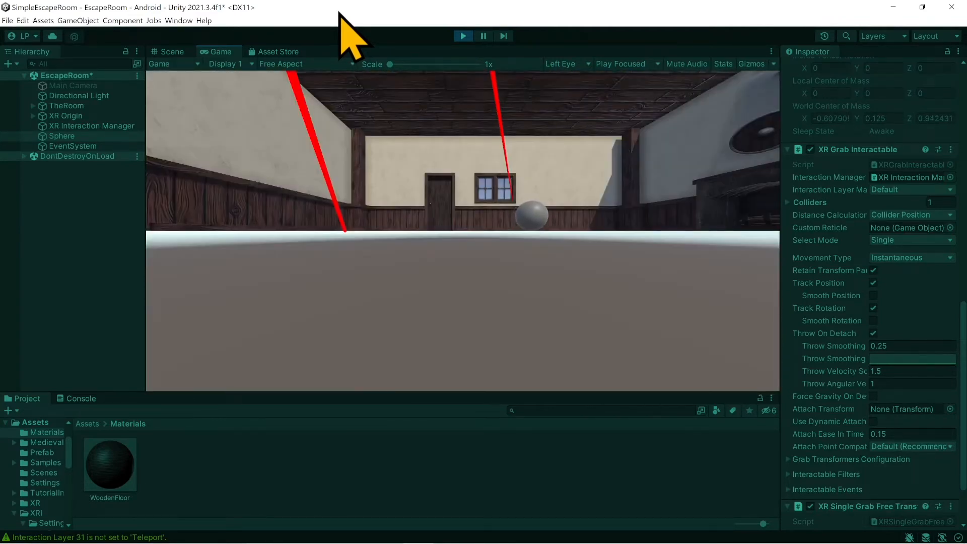
# Stop the running scene and review the sphere's XR Grab Interactable settings, including its Grab Transformers Configuration
pyautogui.click(463, 35)
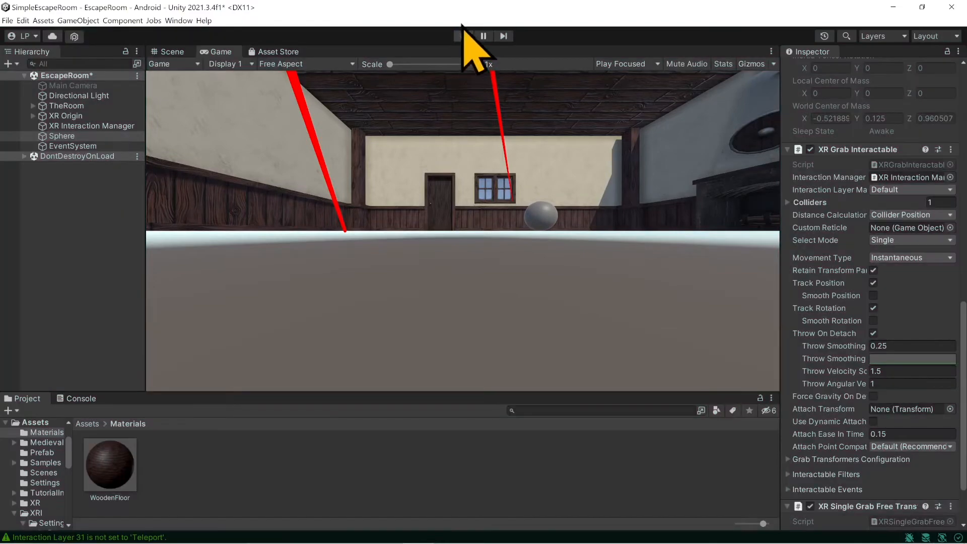
pyautogui.click(60, 136)
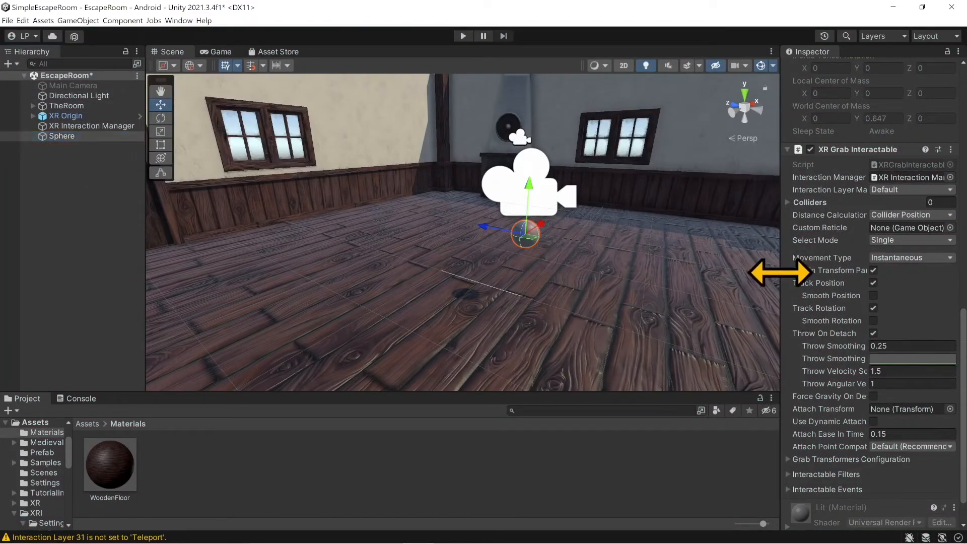
pyautogui.moveTo(781, 266); pyautogui.dragTo(758, 266)
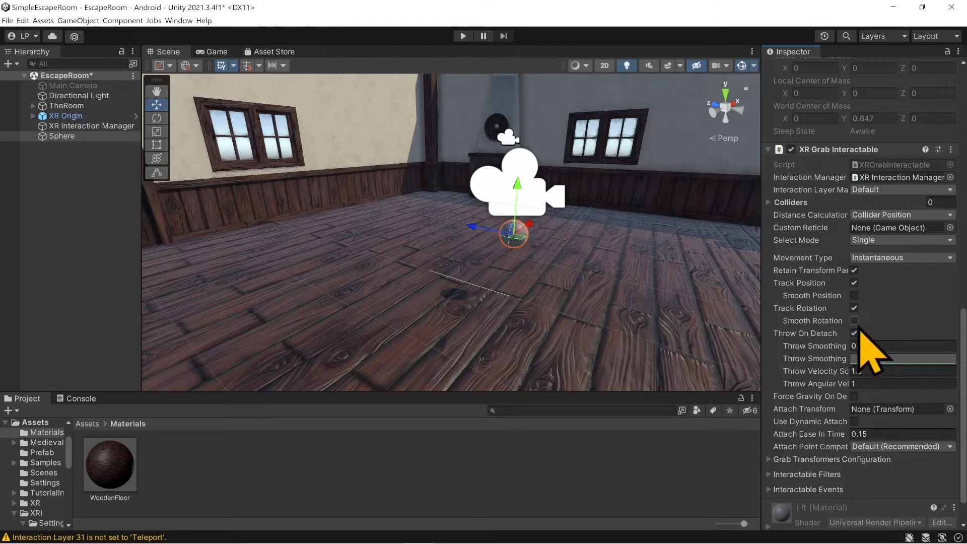
pyautogui.moveTo(762, 320); pyautogui.dragTo(731, 323)
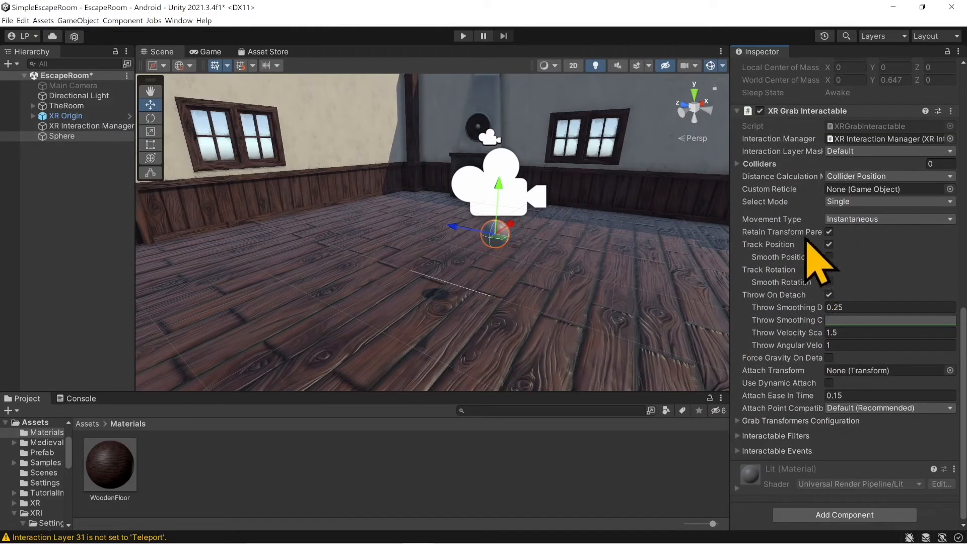
pyautogui.moveTo(808, 242)
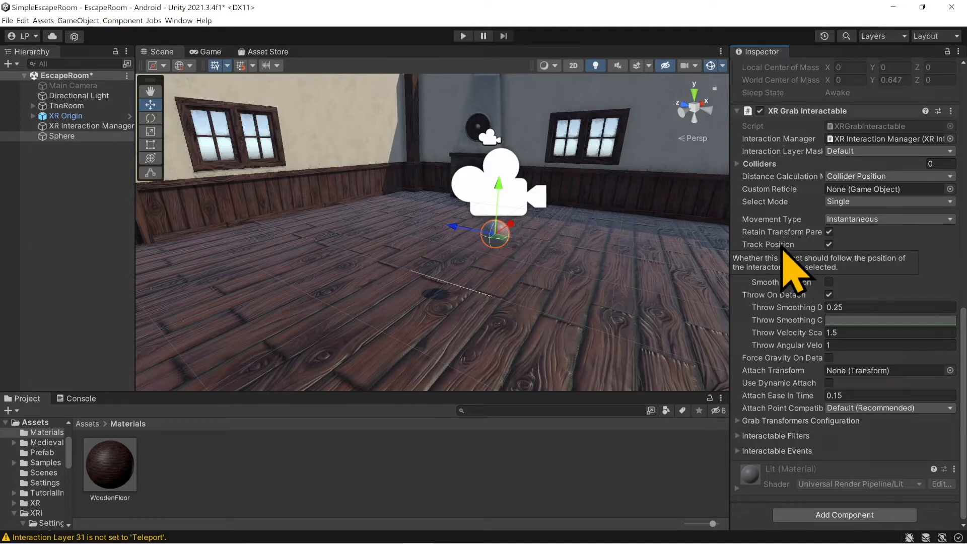
pyautogui.click(739, 421)
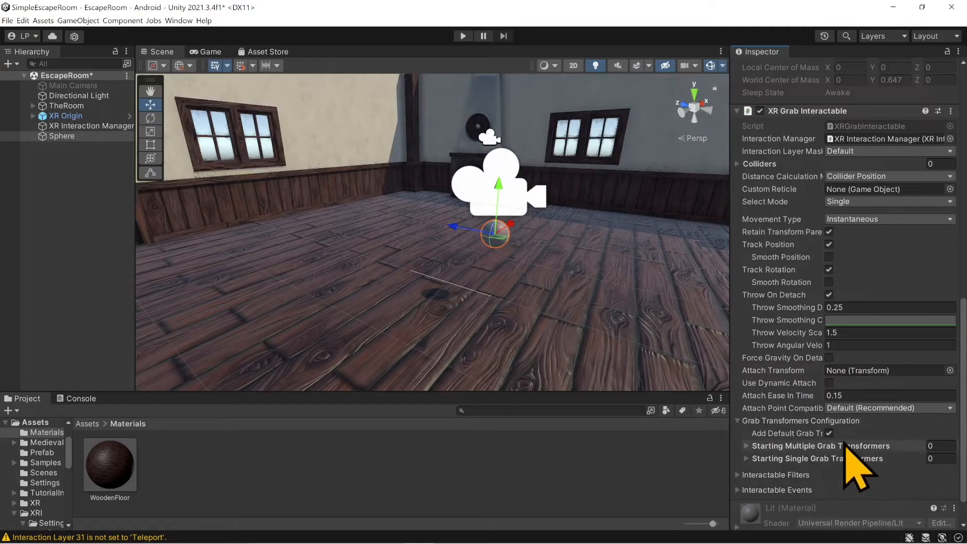
pyautogui.scroll(-3, 853, 466)
pyautogui.scroll(5, 854, 454)
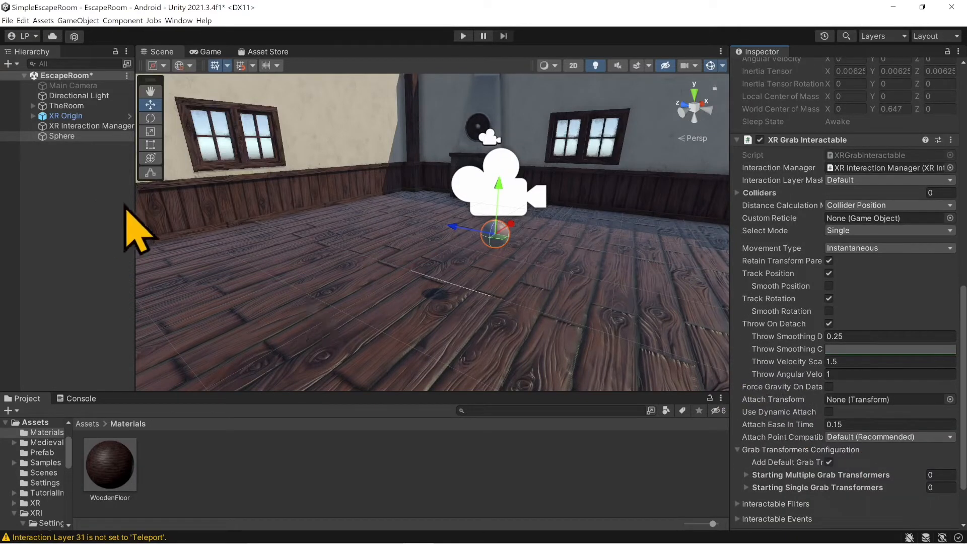
# Turn off Anchor Control in the XR Ray Interactor of both the LeftHand and RightHand Controllers under XR Origin's Camera Offset
pyautogui.click(33, 116)
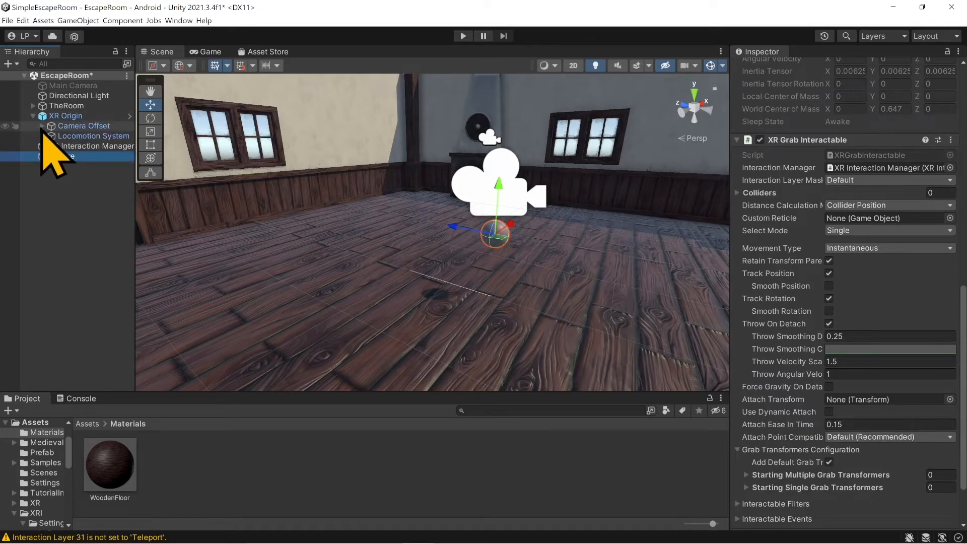
pyautogui.click(42, 126)
pyautogui.click(70, 146)
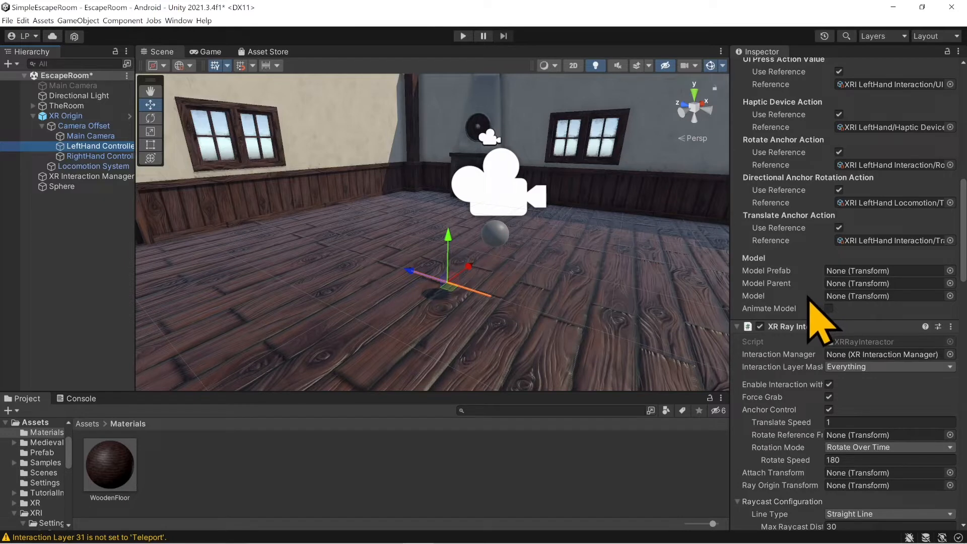
pyautogui.scroll(-1, 810, 300)
pyautogui.scroll(-1, 786, 318)
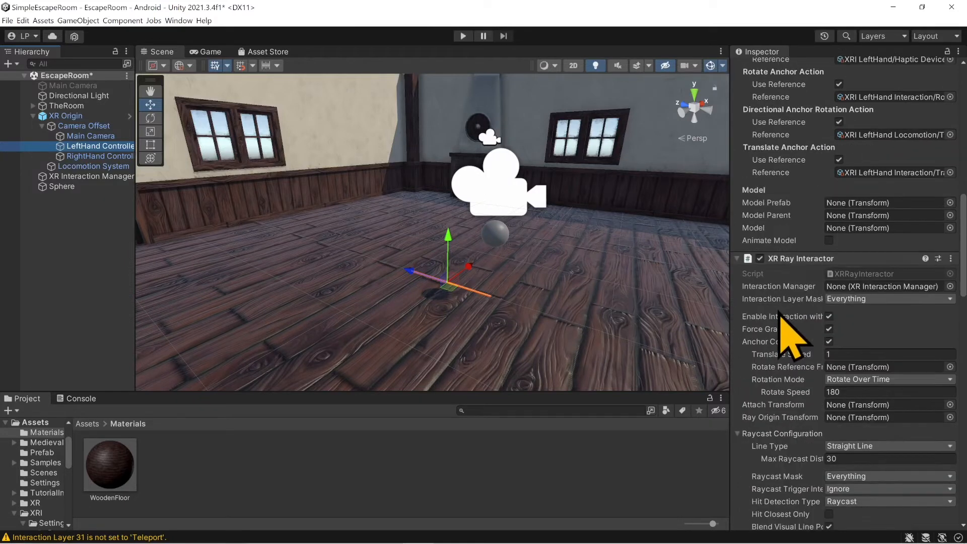
pyautogui.scroll(-2, 781, 315)
pyautogui.scroll(-2, 781, 316)
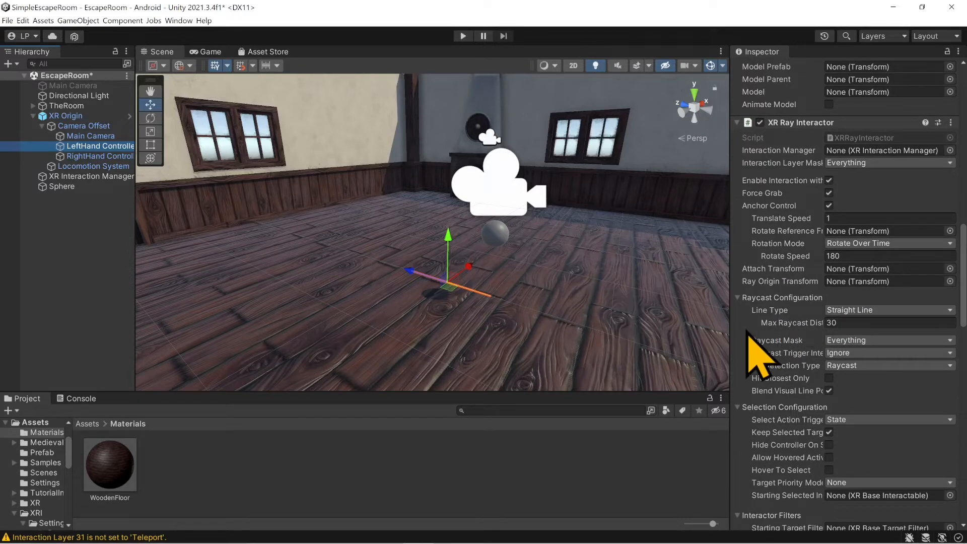
pyautogui.moveTo(727, 341); pyautogui.dragTo(696, 341)
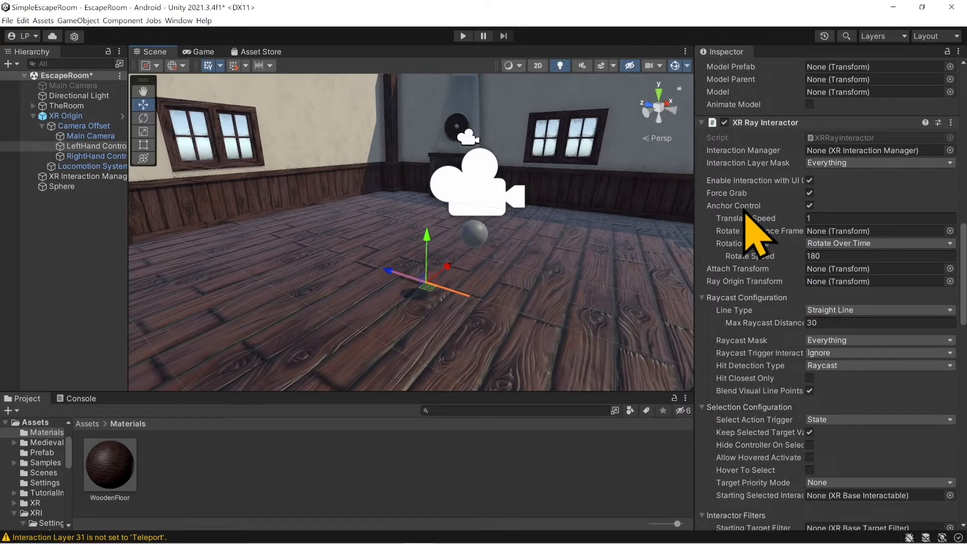
pyautogui.moveTo(745, 210)
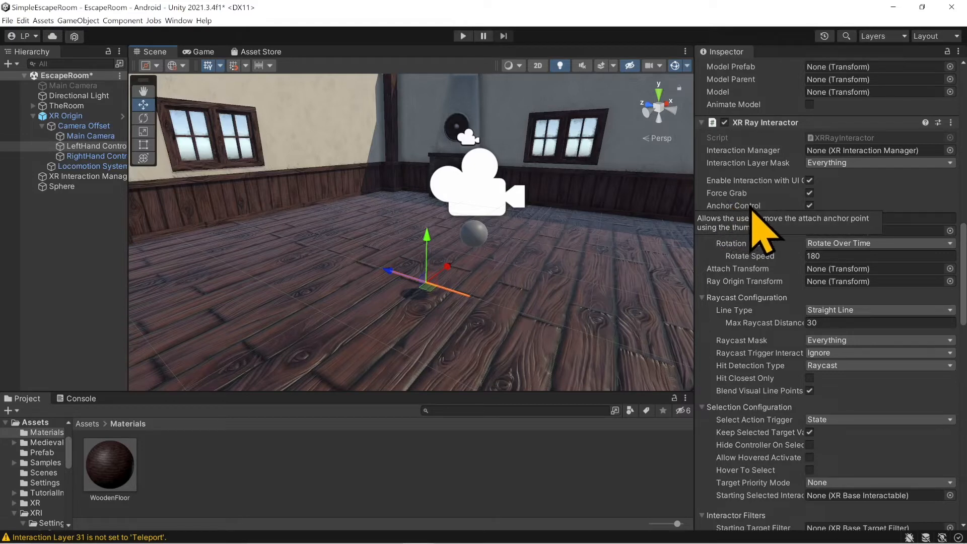
pyautogui.click(810, 206)
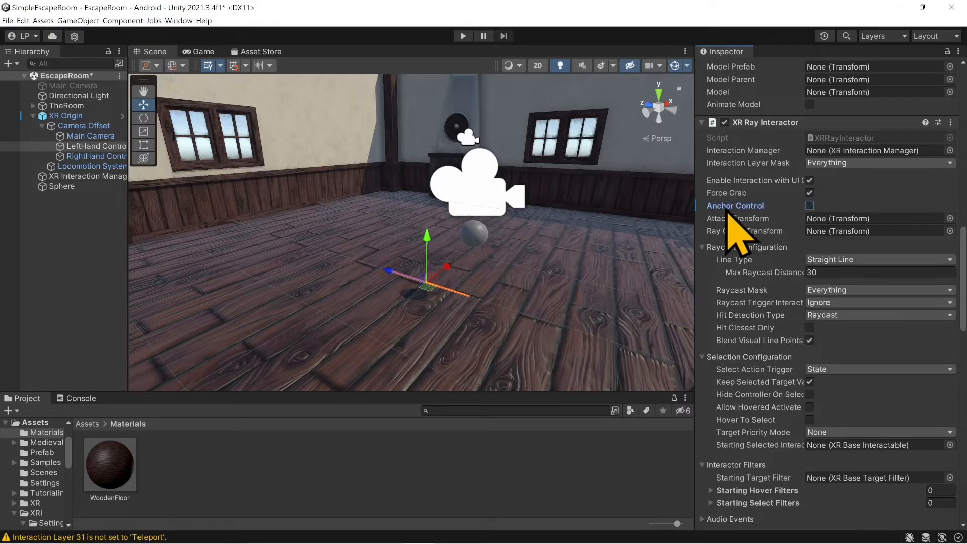
pyautogui.click(124, 158)
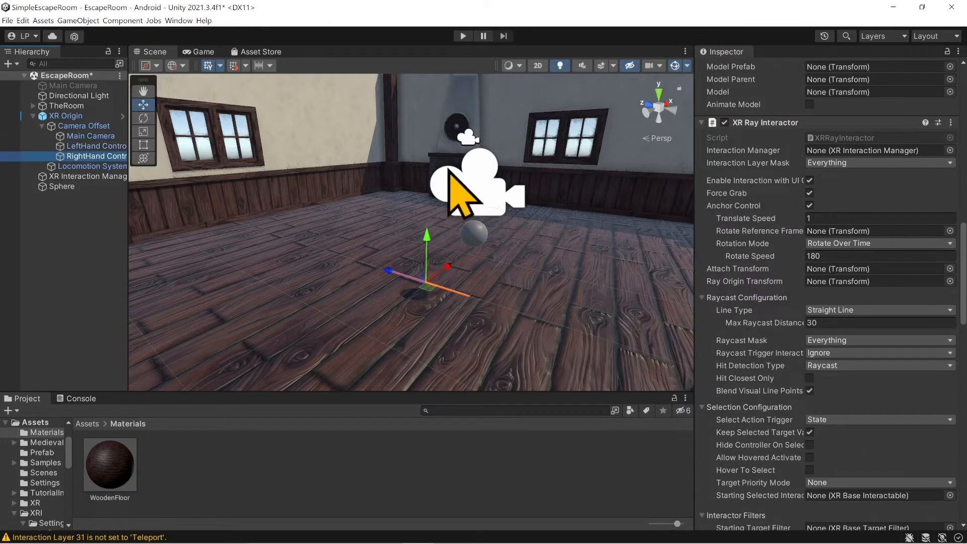
pyautogui.click(809, 206)
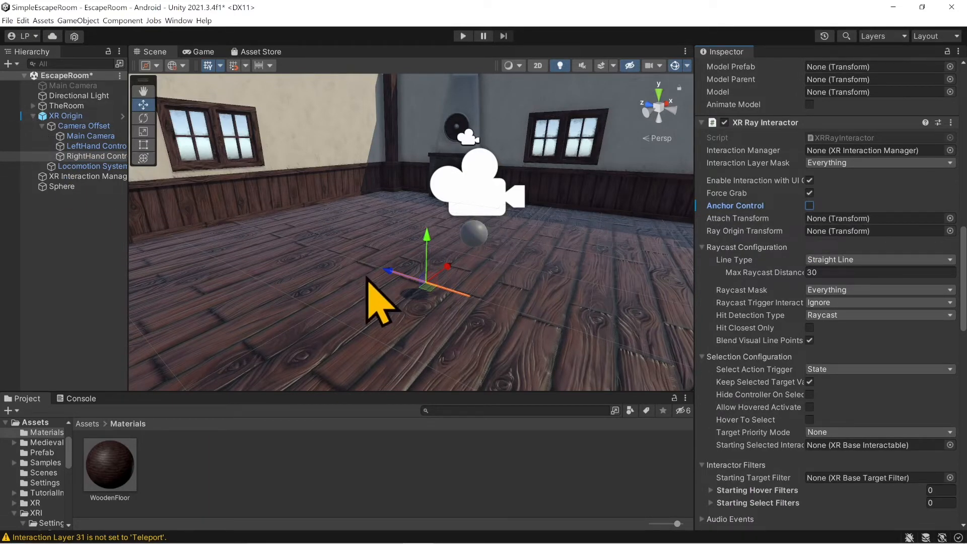
# Rename the Sphere object as RedKey
pyautogui.click(57, 187)
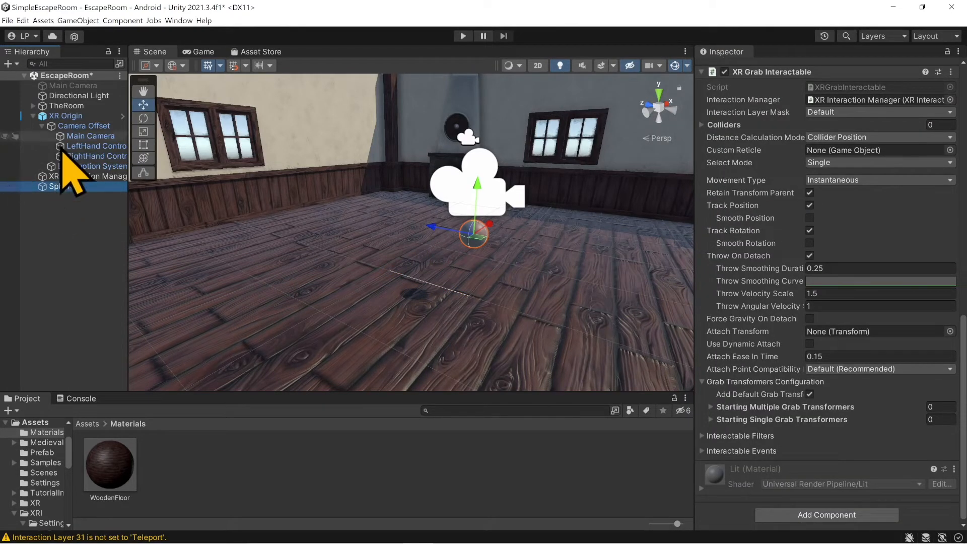
pyautogui.scroll(8, 761, 221)
pyautogui.scroll(5, 821, 183)
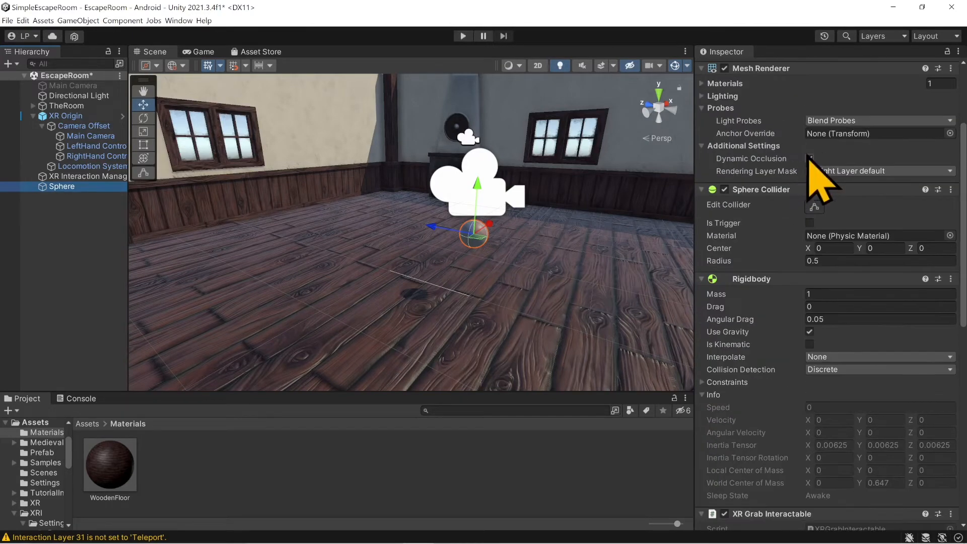
pyautogui.click(848, 69)
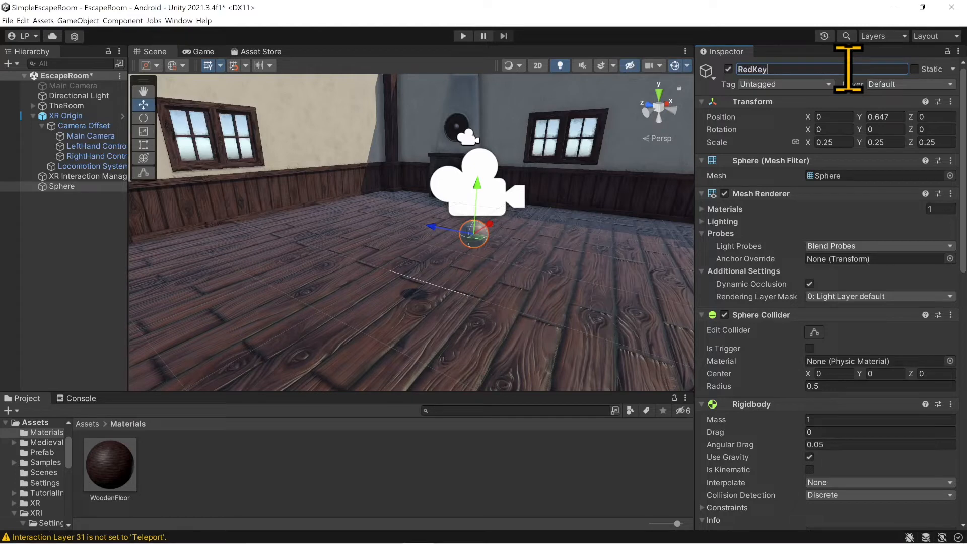
pyautogui.click(130, 287)
pyautogui.moveTo(130, 287); pyautogui.dragTo(154, 292)
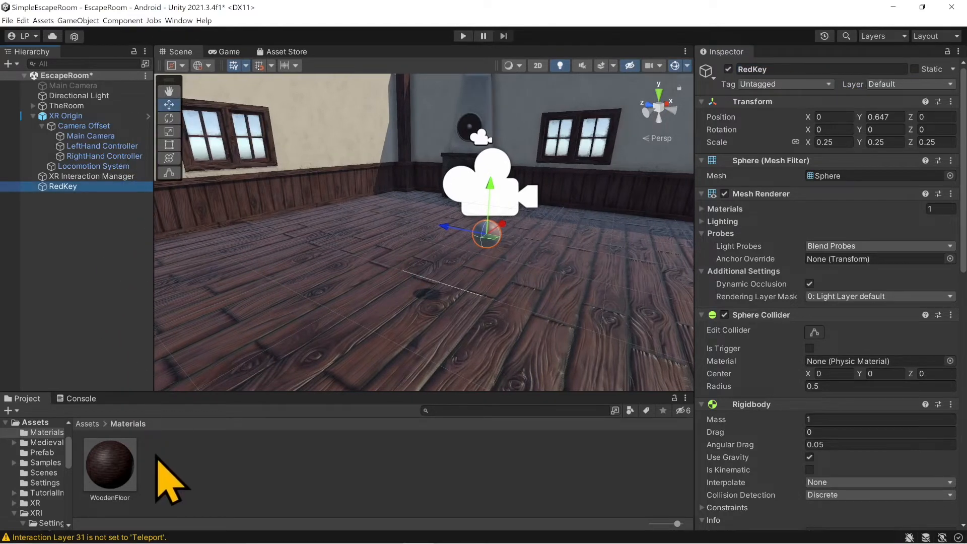
# Create a new material named Red in the project's Materials folder
pyautogui.click(87, 424)
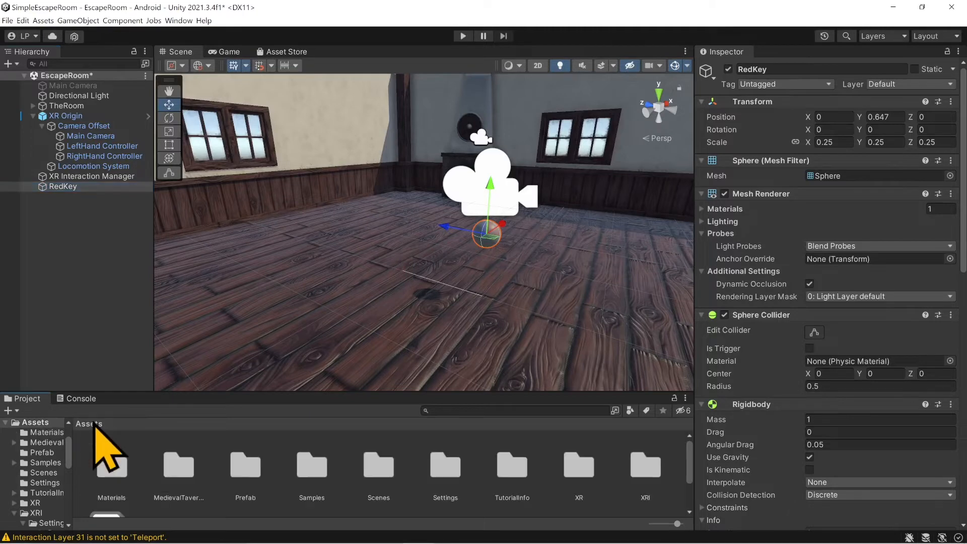
pyautogui.doubleClick(112, 466)
pyautogui.rightClick(204, 446)
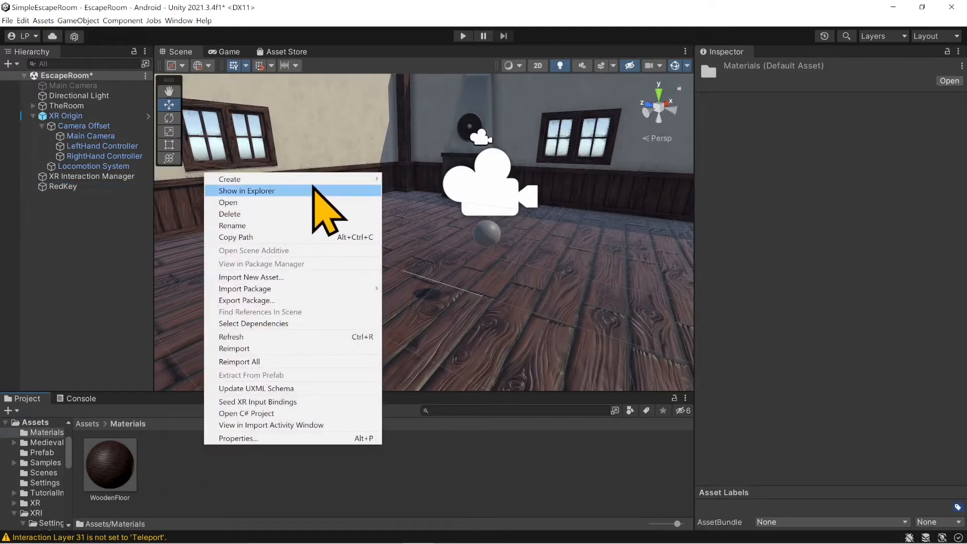
pyautogui.moveTo(319, 179)
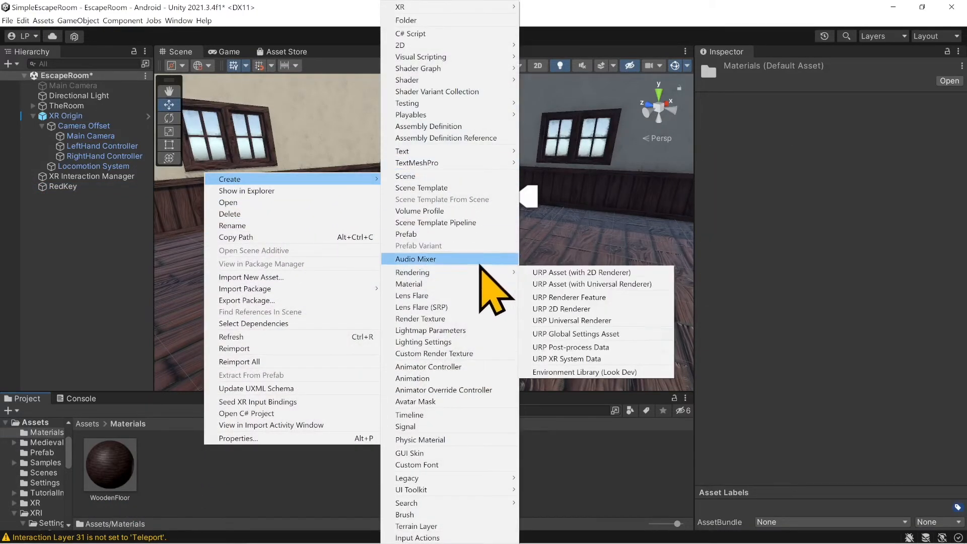
pyautogui.click(433, 284)
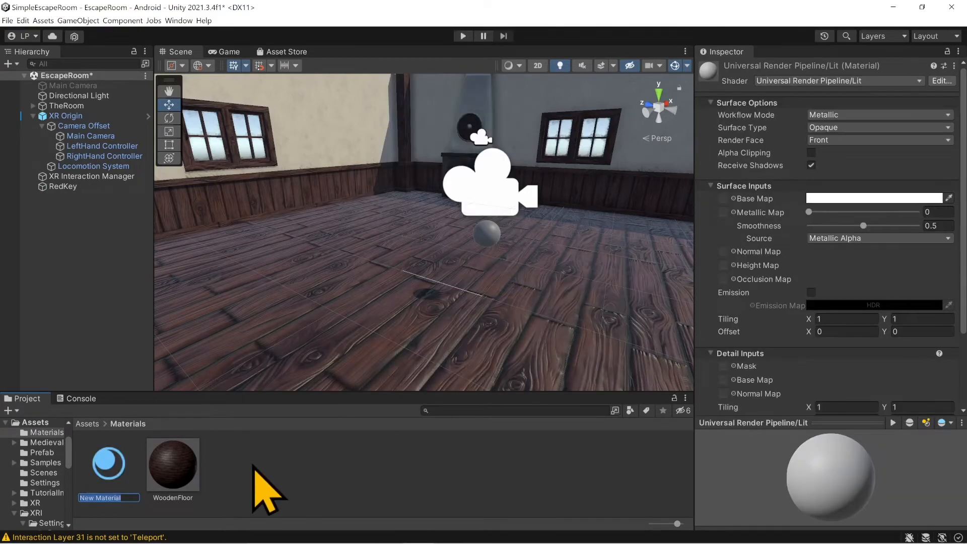
pyautogui.write('Red')
pyautogui.press('Return')
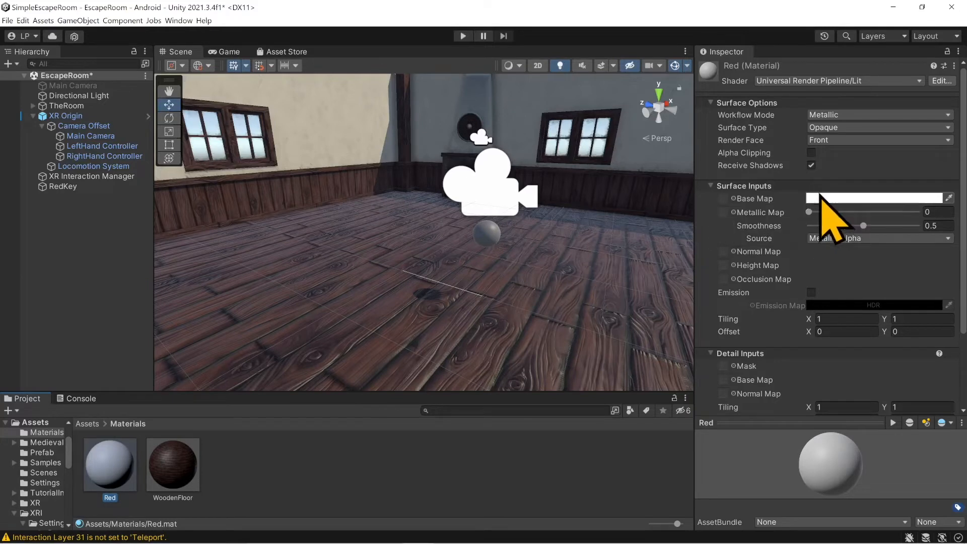
# Set the Red material's base map colour to B51414 and apply the material to the RedKey sphere
pyautogui.click(822, 199)
pyautogui.moveTo(892, 297)
pyautogui.mouseDown()
pyautogui.moveTo(944, 281)
pyautogui.moveTo(938, 234)
pyautogui.moveTo(916, 282)
pyautogui.mouseUp()
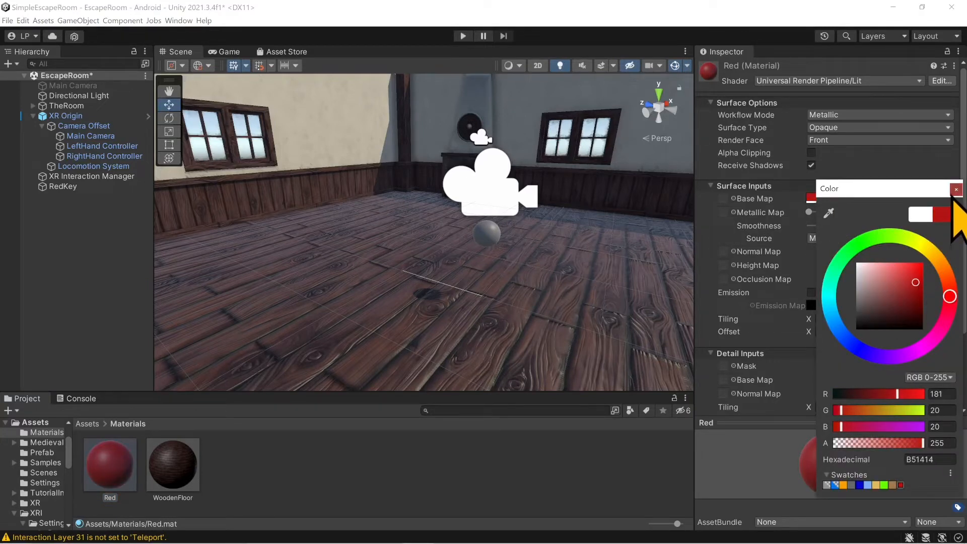
pyautogui.click(955, 191)
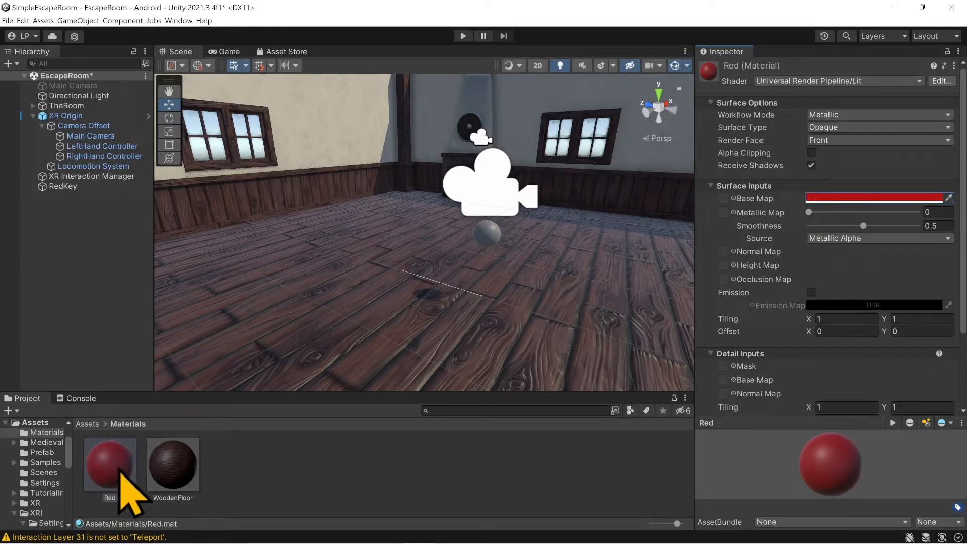
pyautogui.moveTo(120, 469); pyautogui.dragTo(487, 241)
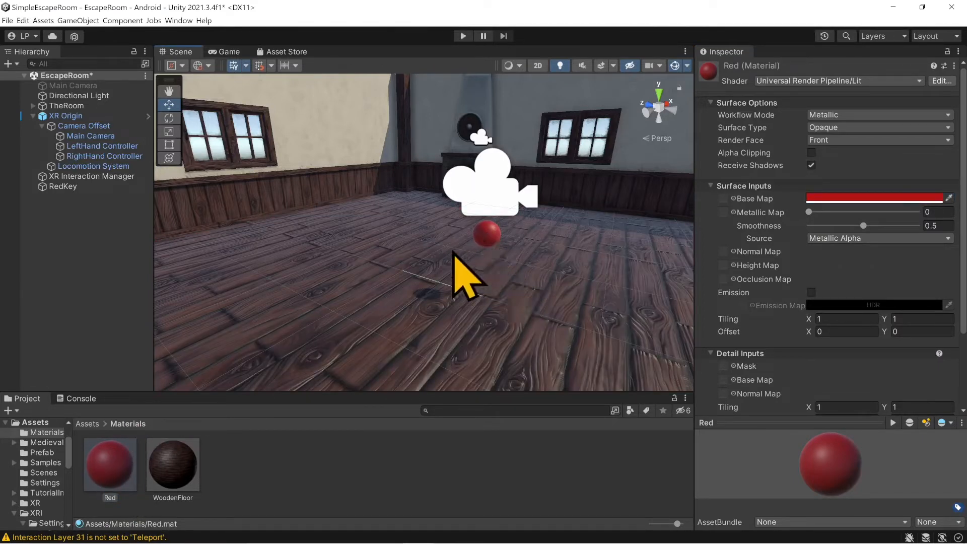
# Duplicate the RedKey object and rename the copy as BlueKey
pyautogui.click(62, 190)
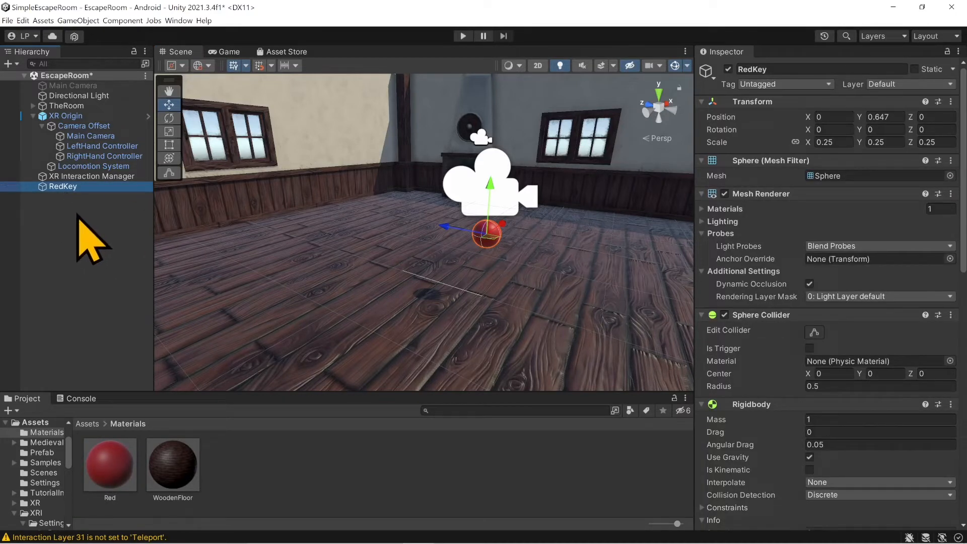
pyautogui.hotkey('ctrl', 'd')
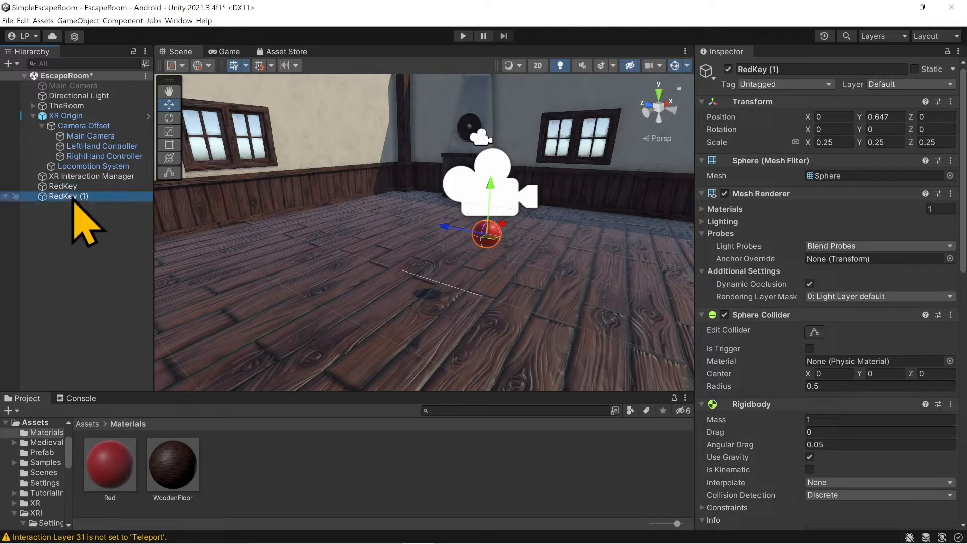
pyautogui.click(836, 69)
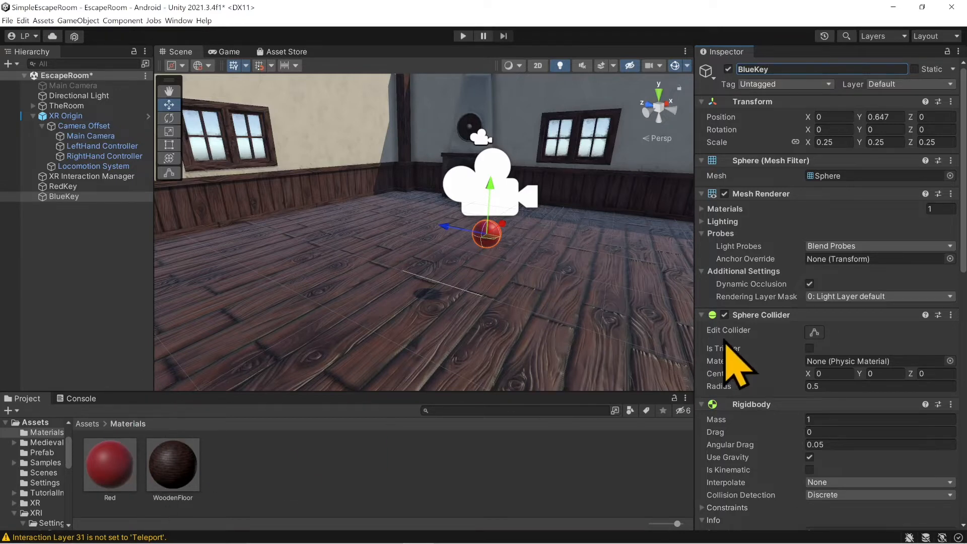
# Duplicate the Red material in the Materials folder and rename the copy as Blue
pyautogui.click(125, 466)
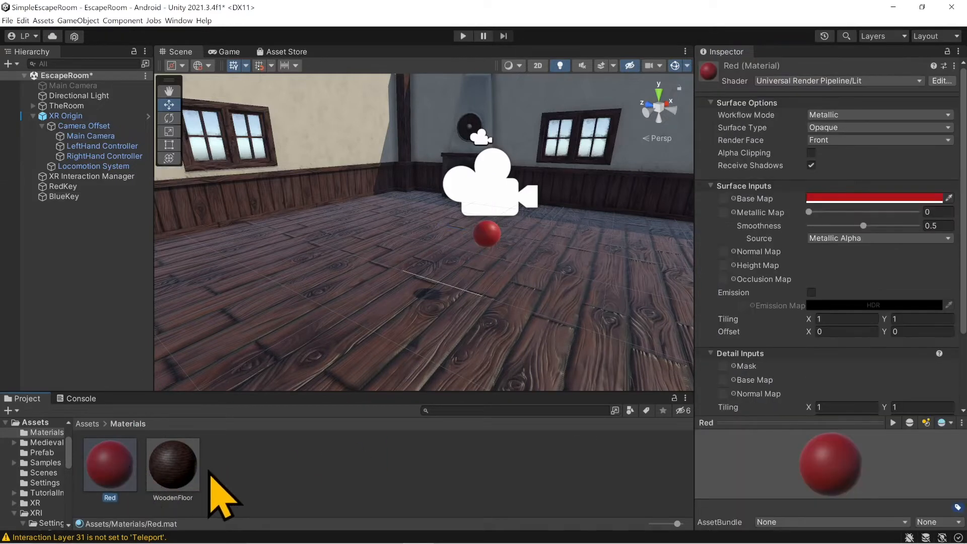
pyautogui.hotkey('ctrl', 'd')
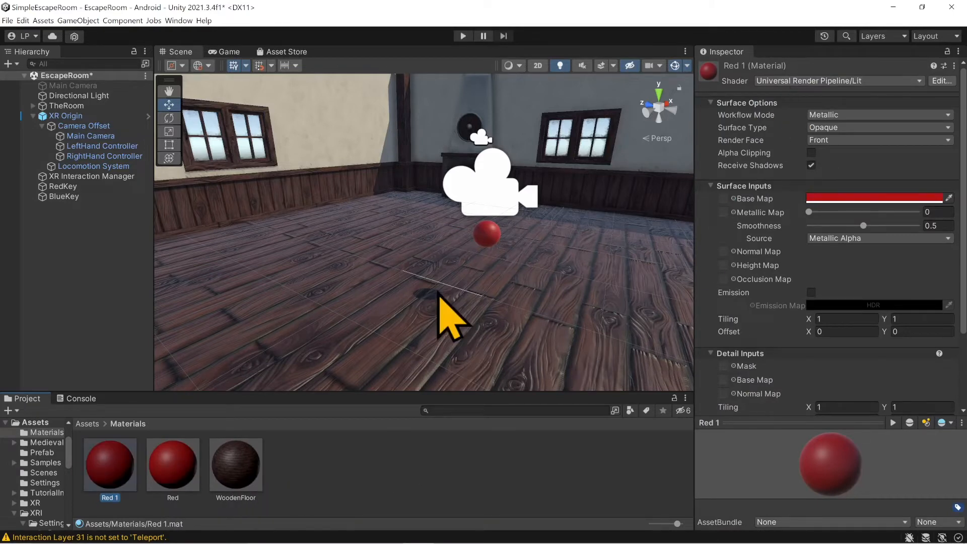
pyautogui.rightClick(103, 486)
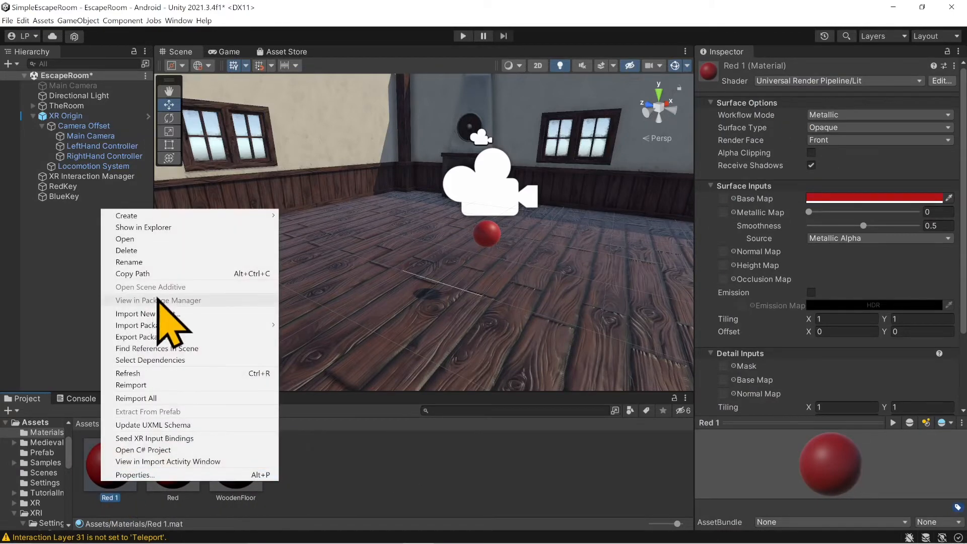
pyautogui.click(151, 262)
pyautogui.write('Blue')
pyautogui.press('Return')
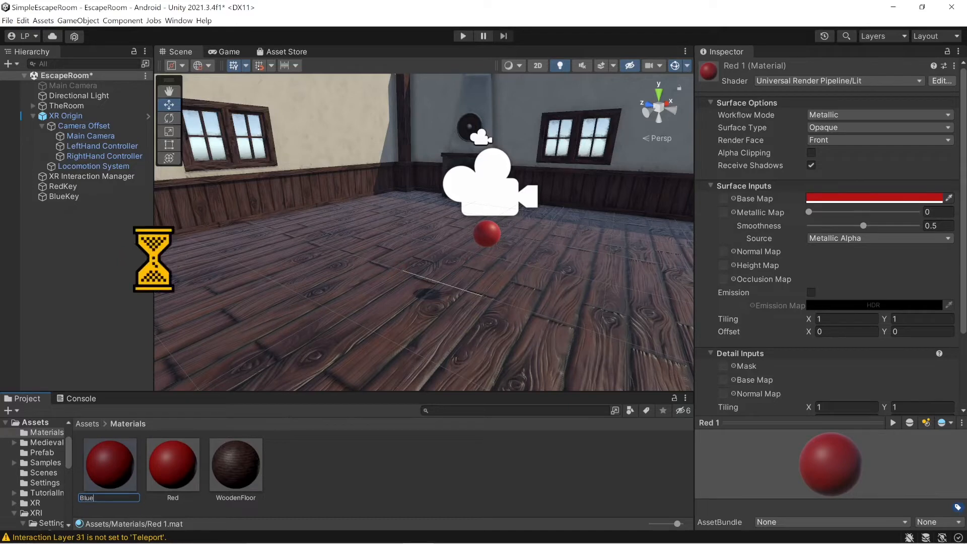
# Set the Blue material's base map colour to 0027AE
pyautogui.click(850, 196)
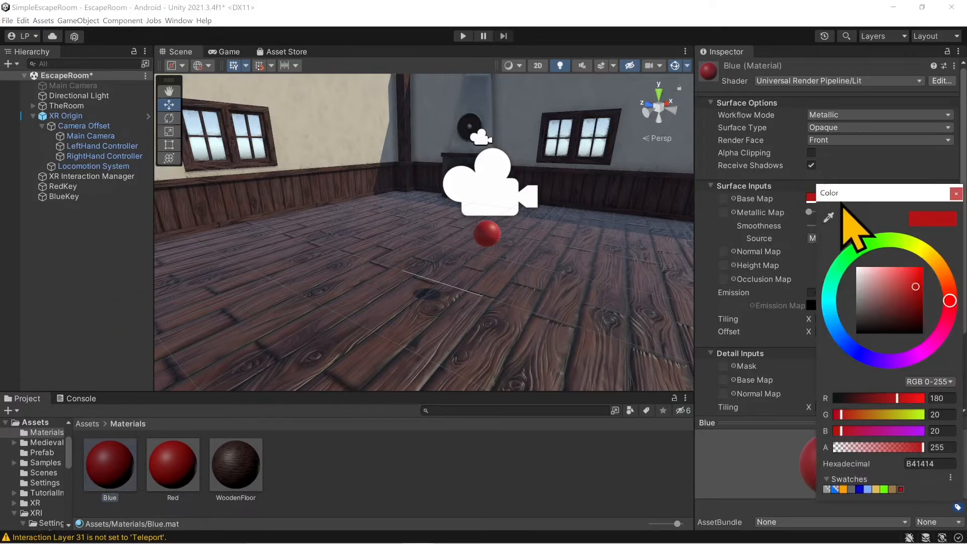
pyautogui.moveTo(859, 328); pyautogui.dragTo(895, 279)
pyautogui.moveTo(949, 301); pyautogui.dragTo(853, 347)
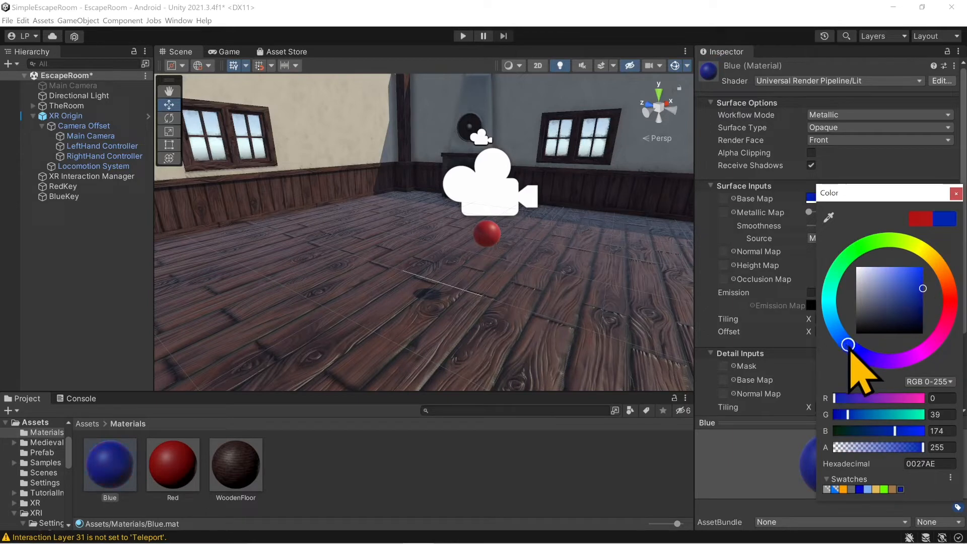
pyautogui.click(956, 194)
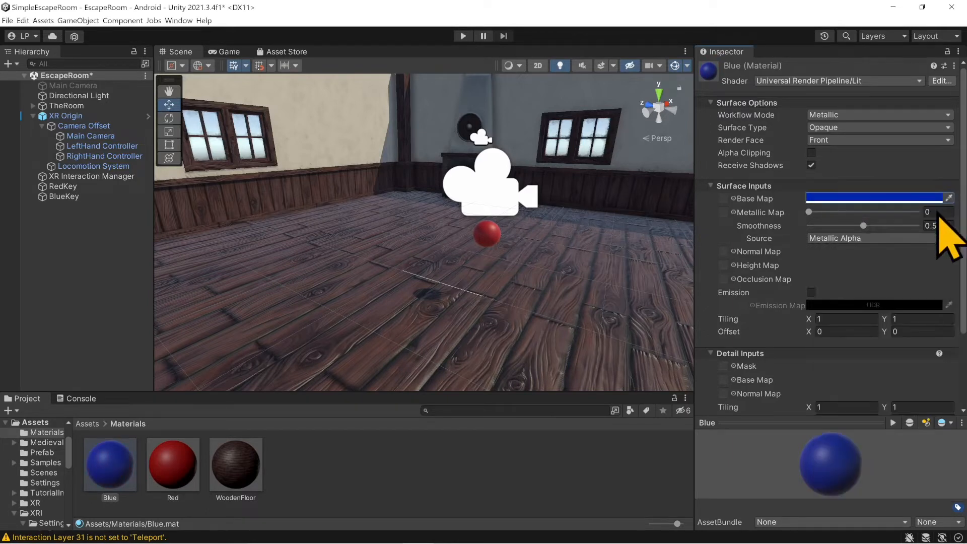
# Move the BlueKey sphere along X to about -0.951 and apply the Blue material to it
pyautogui.click(70, 198)
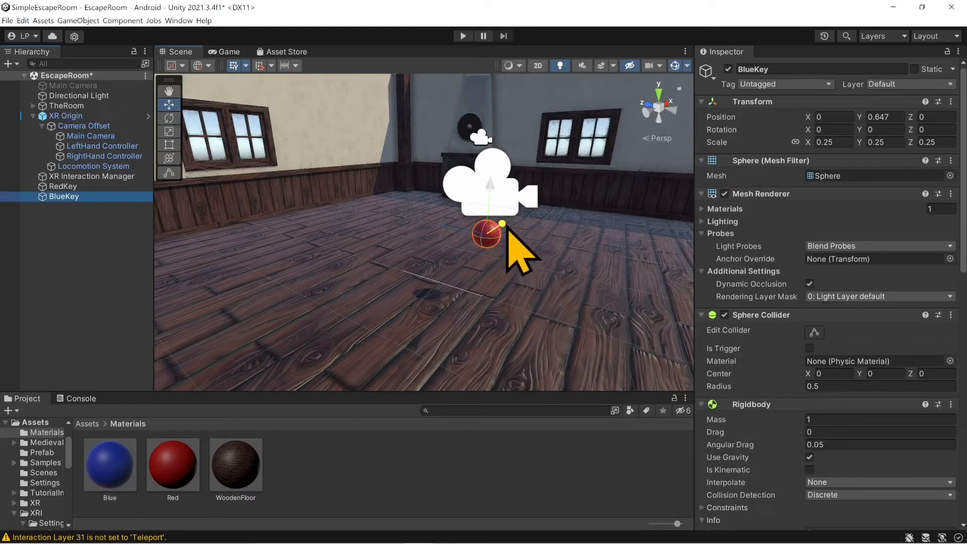
pyautogui.moveTo(503, 224); pyautogui.dragTo(462, 272)
pyautogui.moveTo(120, 476); pyautogui.dragTo(440, 277)
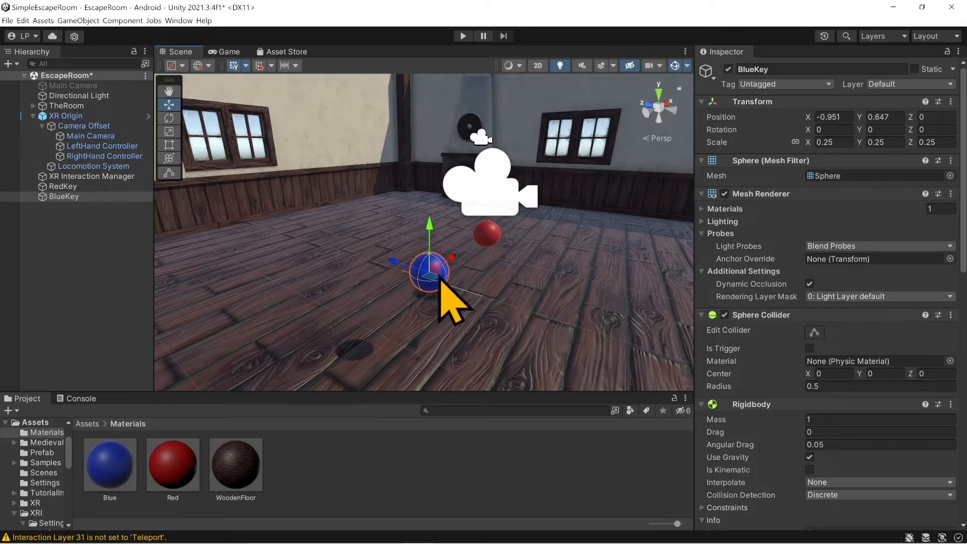
# Run the scene in play mode to check the two keys, and stop it again
pyautogui.click(108, 266)
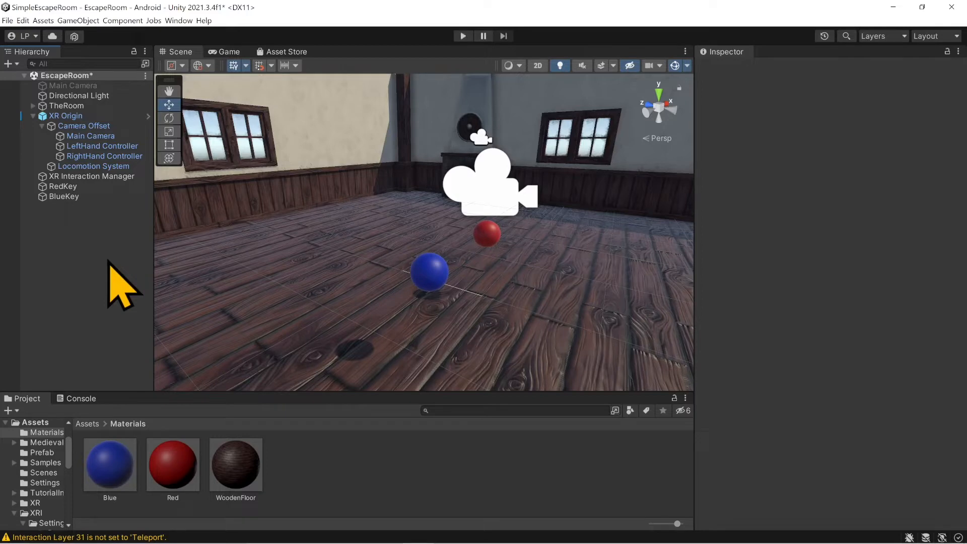
pyautogui.click(463, 36)
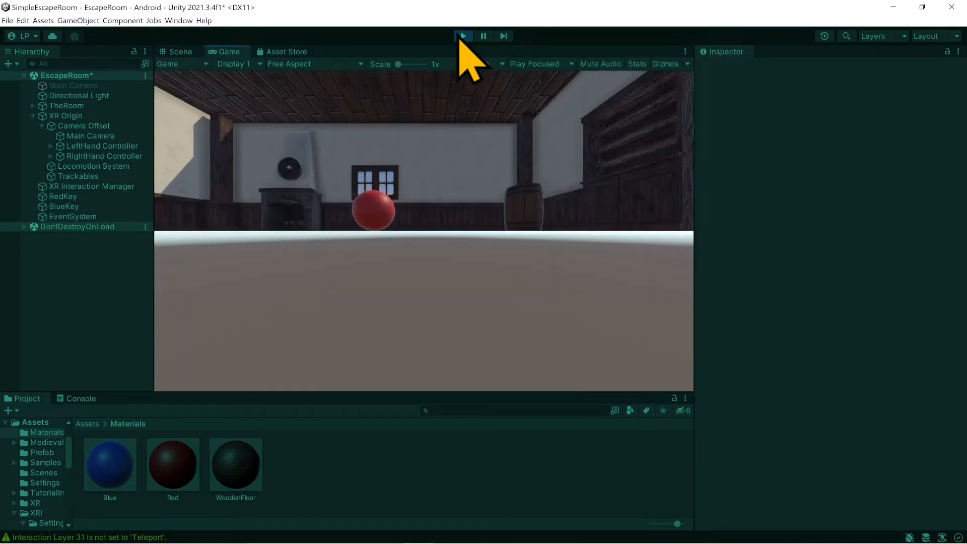
pyautogui.click(461, 37)
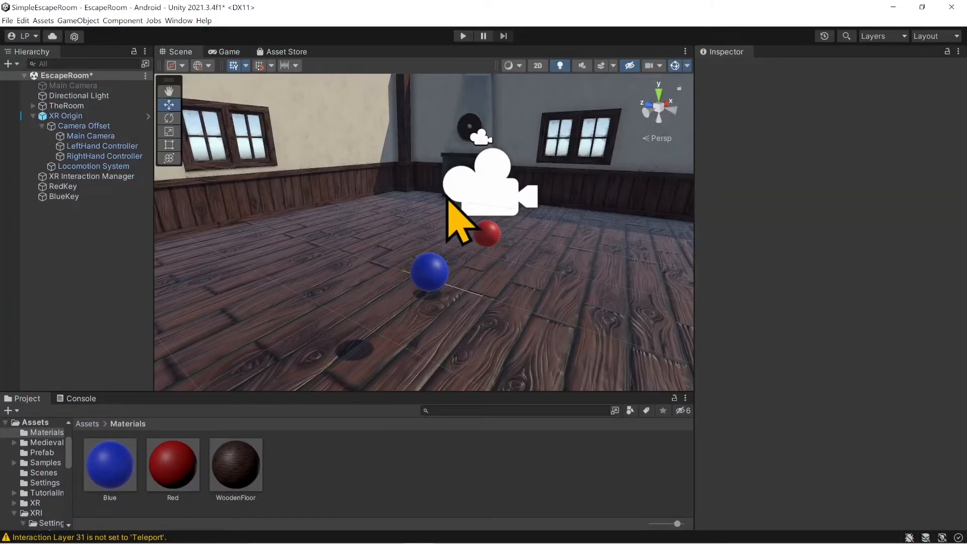
# Add an XR Socket Interactor to the scene and reset its transform
pyautogui.moveTo(520, 235); pyautogui.dragTo(403, 252, button='right')
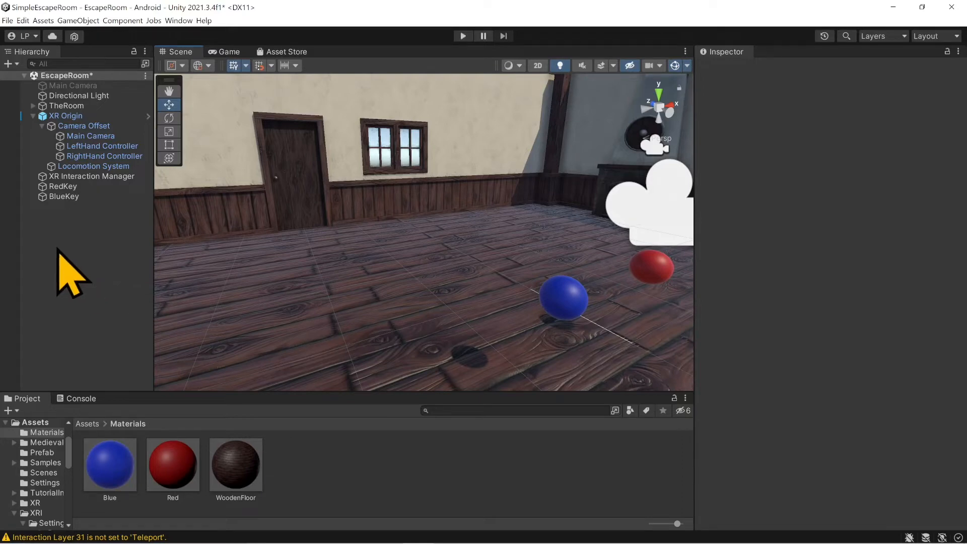
pyautogui.rightClick(58, 220)
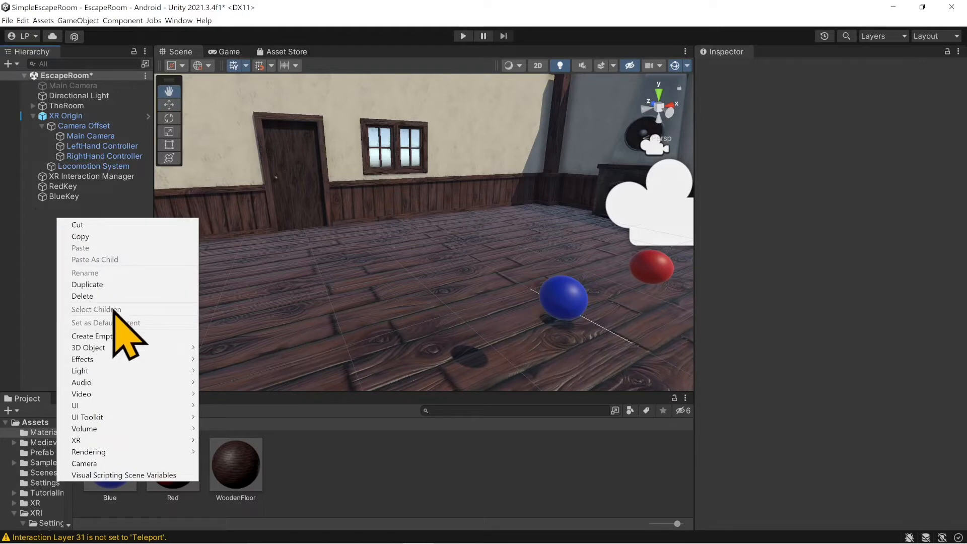
pyautogui.moveTo(126, 440)
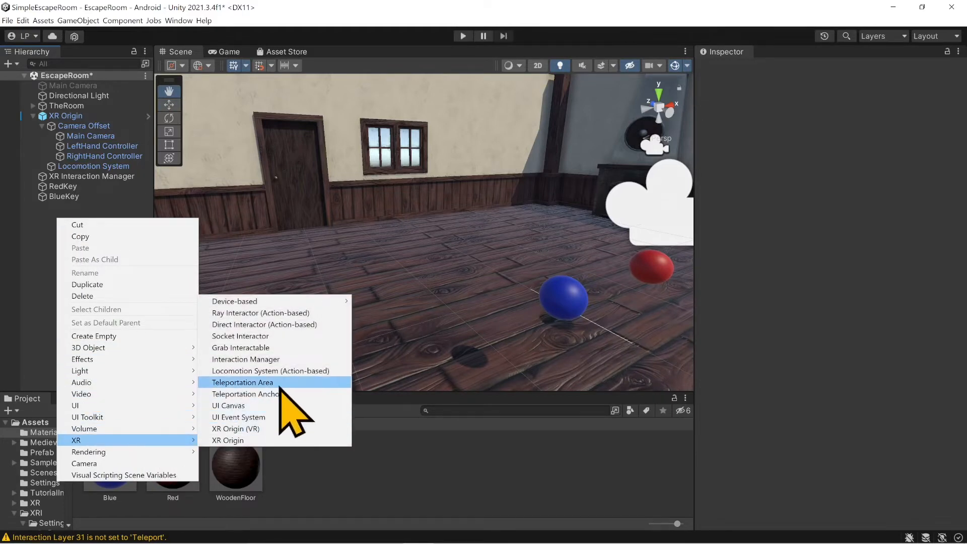
pyautogui.click(287, 336)
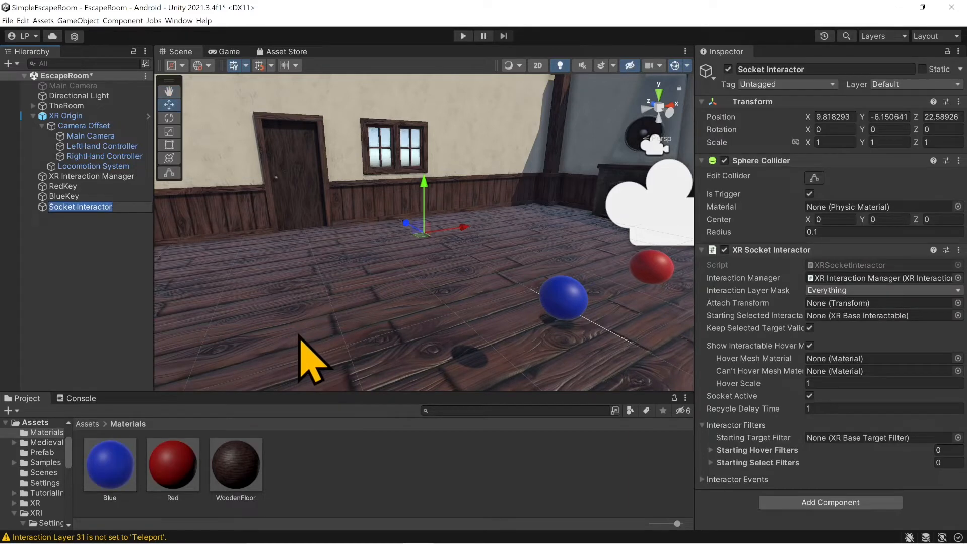
pyautogui.rightClick(760, 102)
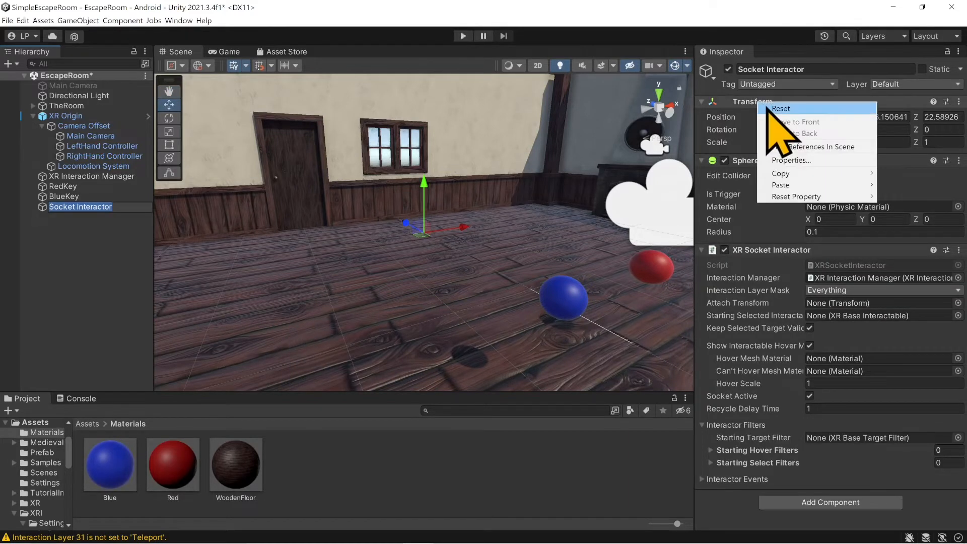
pyautogui.click(767, 108)
# Move the Socket Interactor near the wall beside the door, to about X -1.362, Y 1.059, Z 3.042
pyautogui.moveTo(280, 285); pyautogui.dragTo(471, 297, button='right')
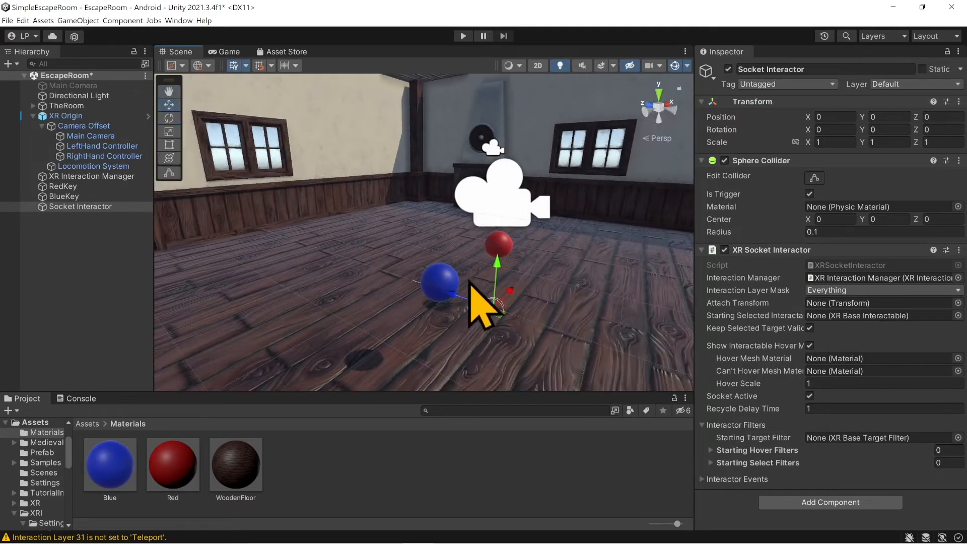
pyautogui.moveTo(495, 264); pyautogui.dragTo(237, 204)
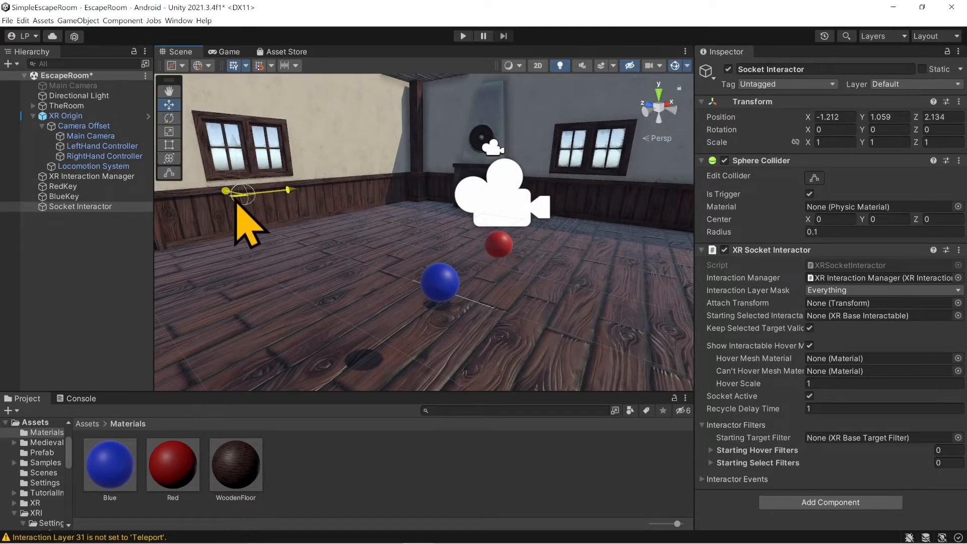
pyautogui.moveTo(235, 223); pyautogui.dragTo(281, 225, button='right')
pyautogui.moveTo(302, 225); pyautogui.dragTo(326, 231, button='middle')
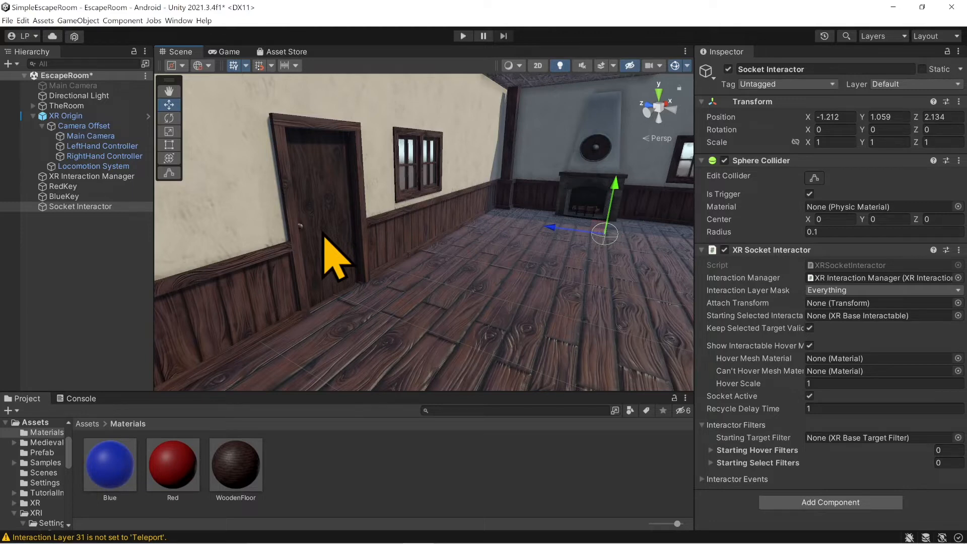
pyautogui.click(96, 208)
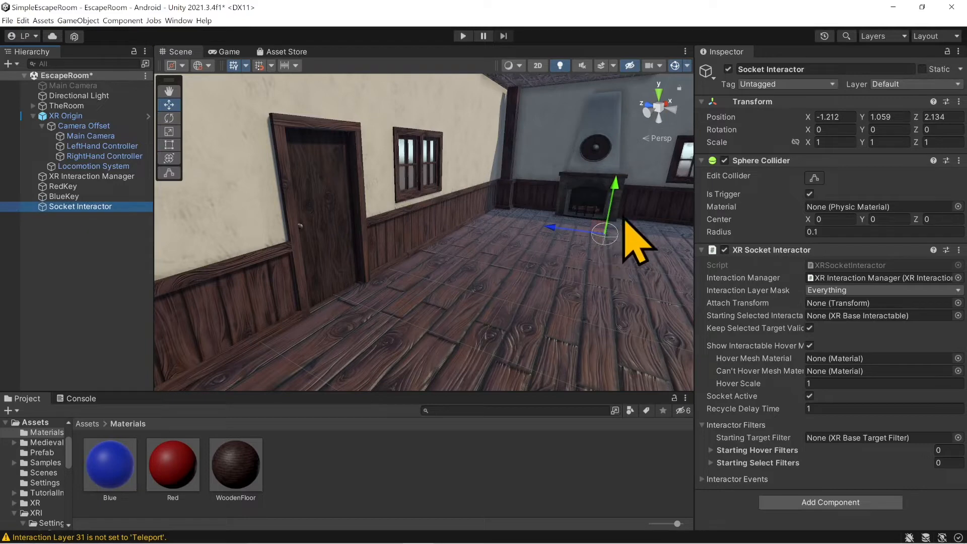
pyautogui.moveTo(631, 238); pyautogui.dragTo(546, 237, button='middle')
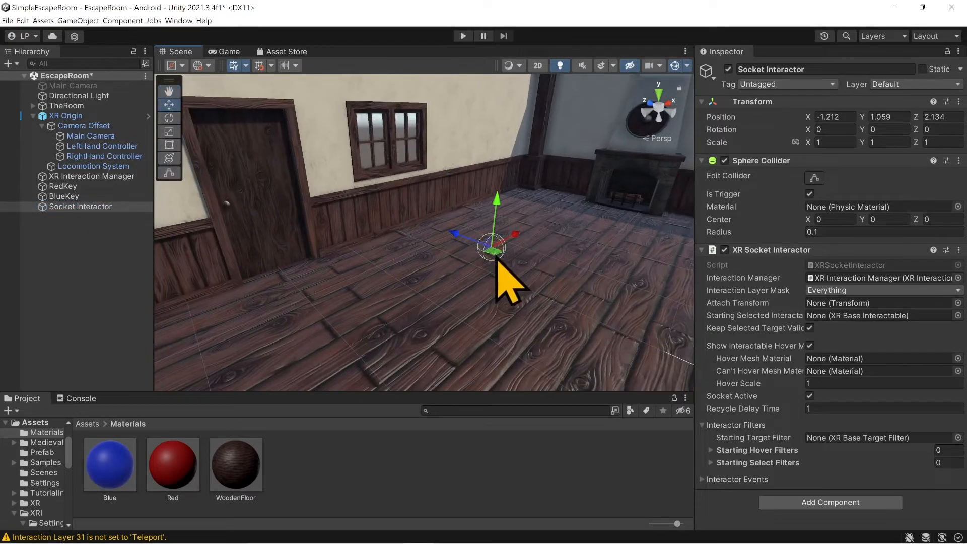
pyautogui.moveTo(499, 259); pyautogui.dragTo(398, 230)
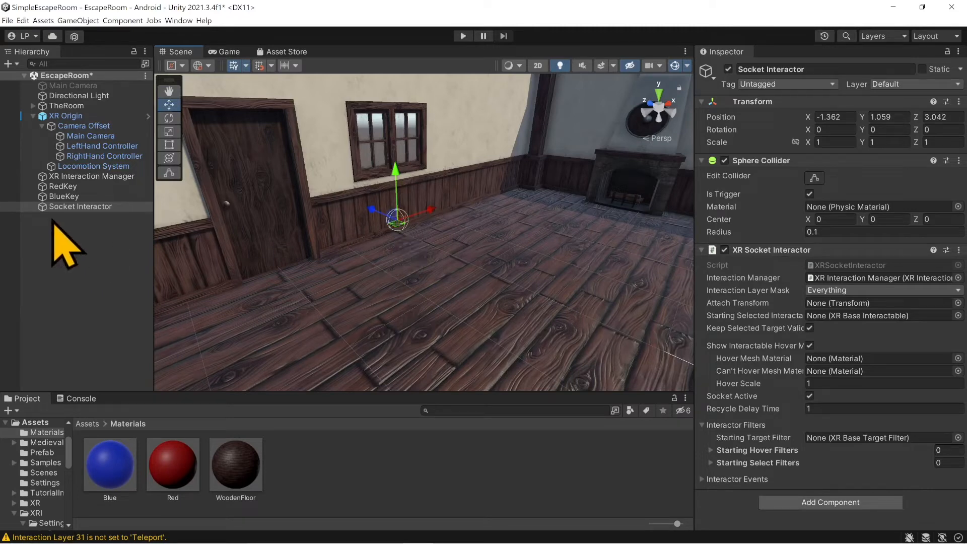
# Add a 3D sphere as a child of the Socket Interactor and remove its Sphere Collider component
pyautogui.click(73, 209)
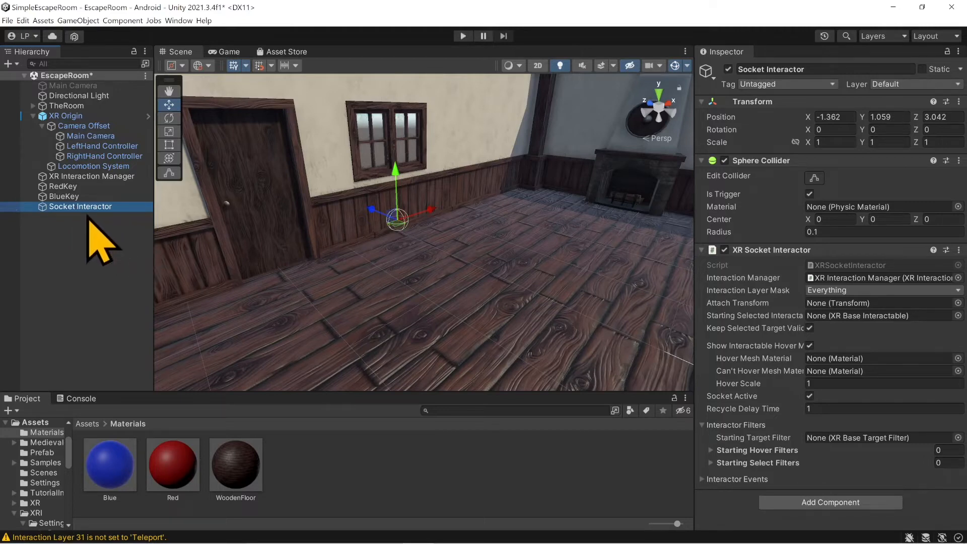
pyautogui.rightClick(86, 214)
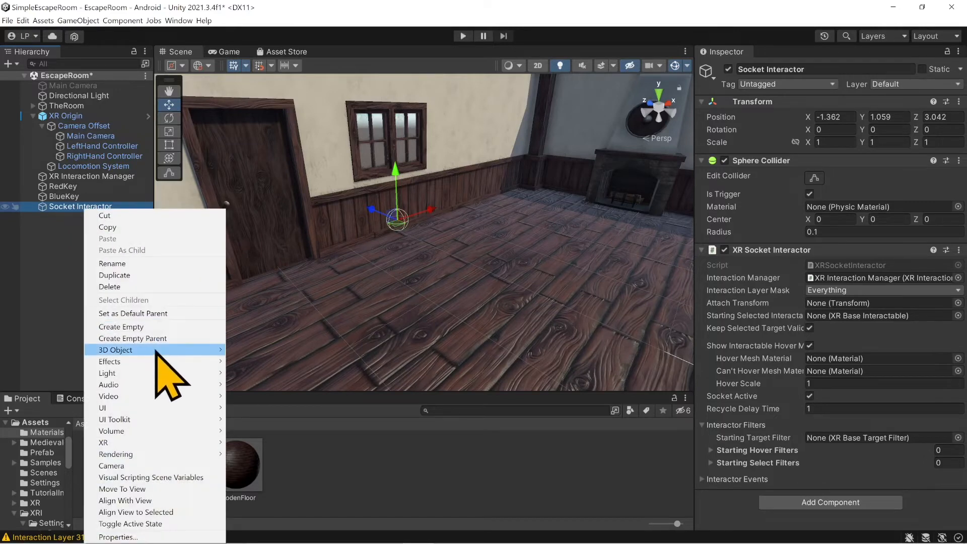
pyautogui.moveTo(156, 352)
pyautogui.click(290, 361)
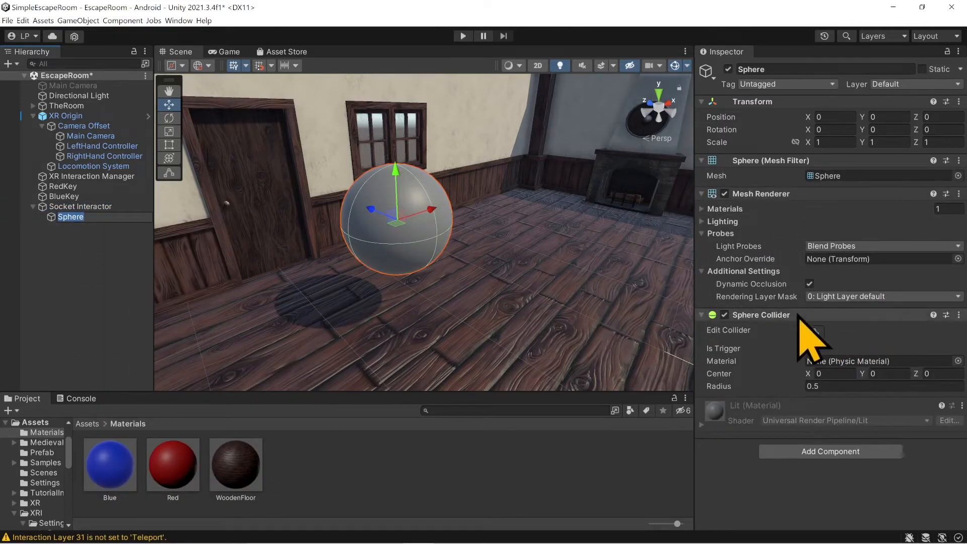
pyautogui.click(959, 315)
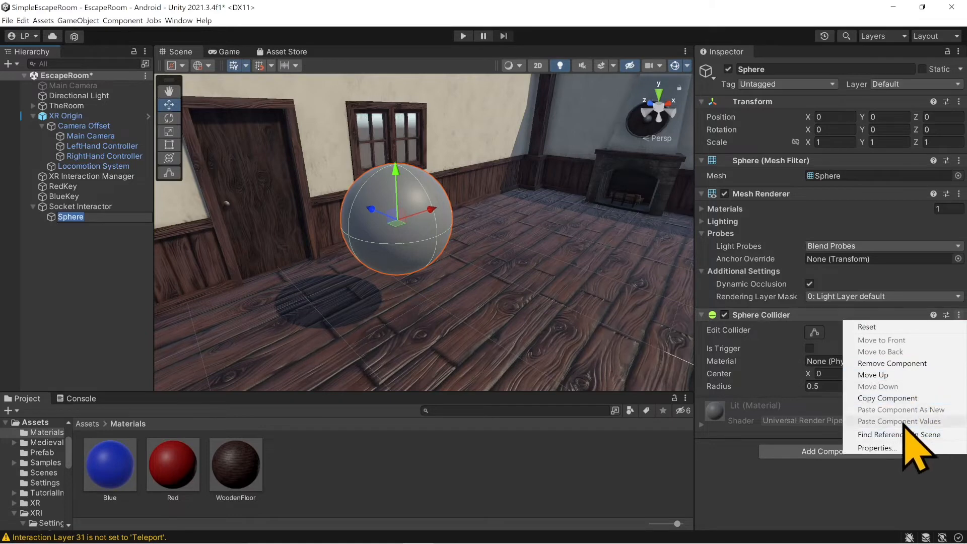
pyautogui.click(901, 364)
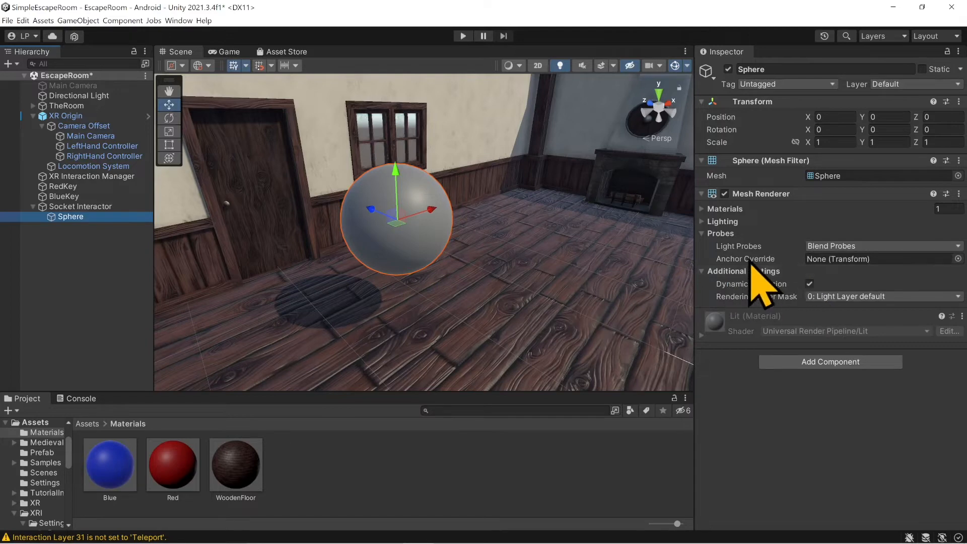
# Scale the Socket Interactor's child sphere uniformly to 0.25
pyautogui.click(797, 143)
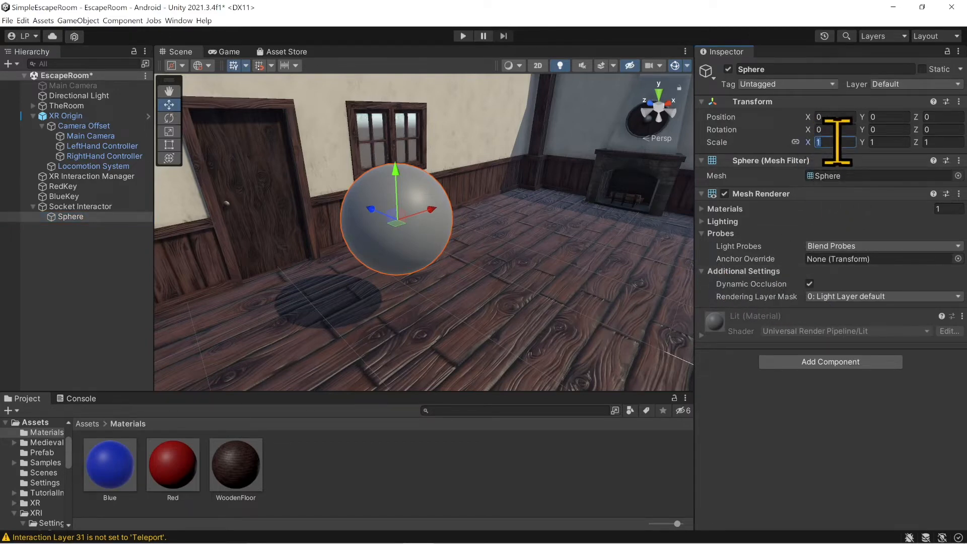
pyautogui.write('0.25')
pyautogui.press('Return')
pyautogui.click(87, 218)
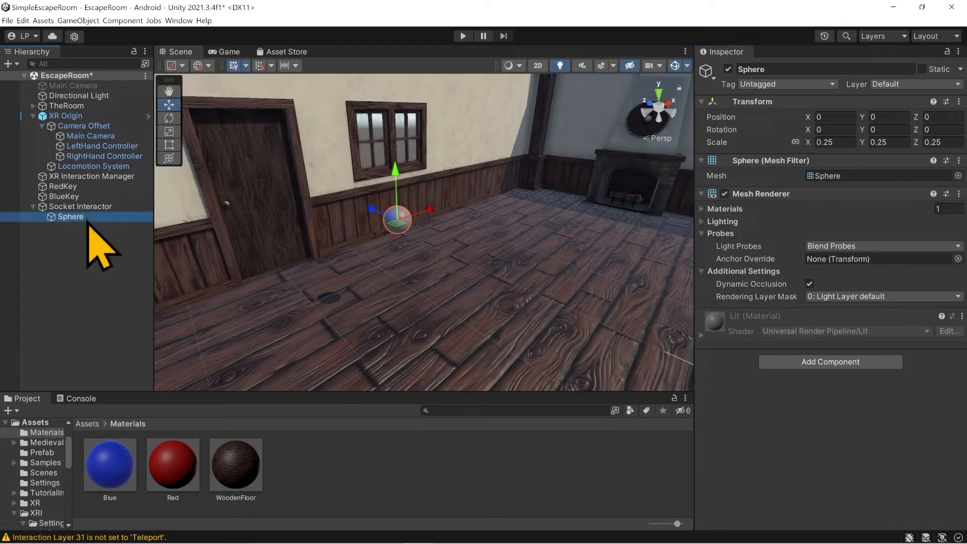
pyautogui.click(81, 207)
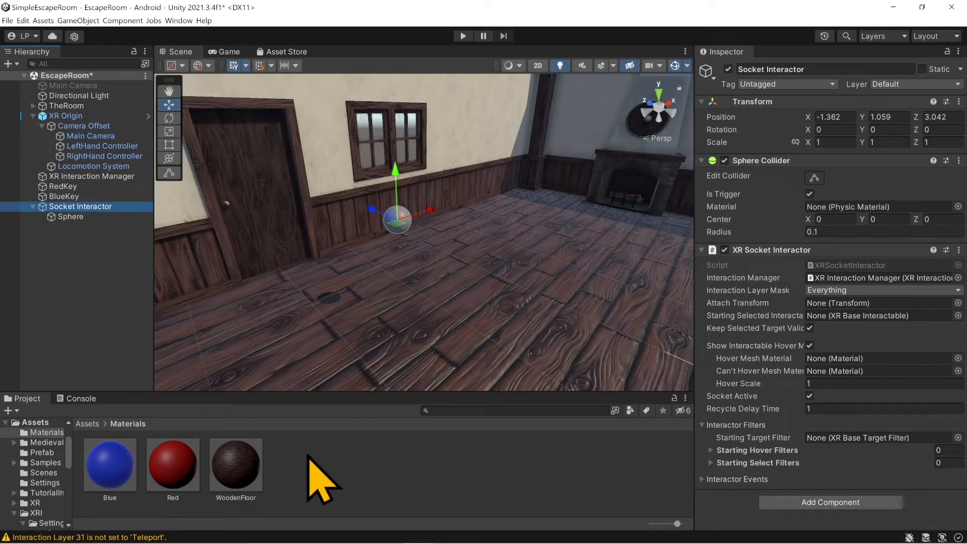
# Duplicate the Red material and make the copy's surface type Transparent with a base map alpha of 98
pyautogui.click(153, 471)
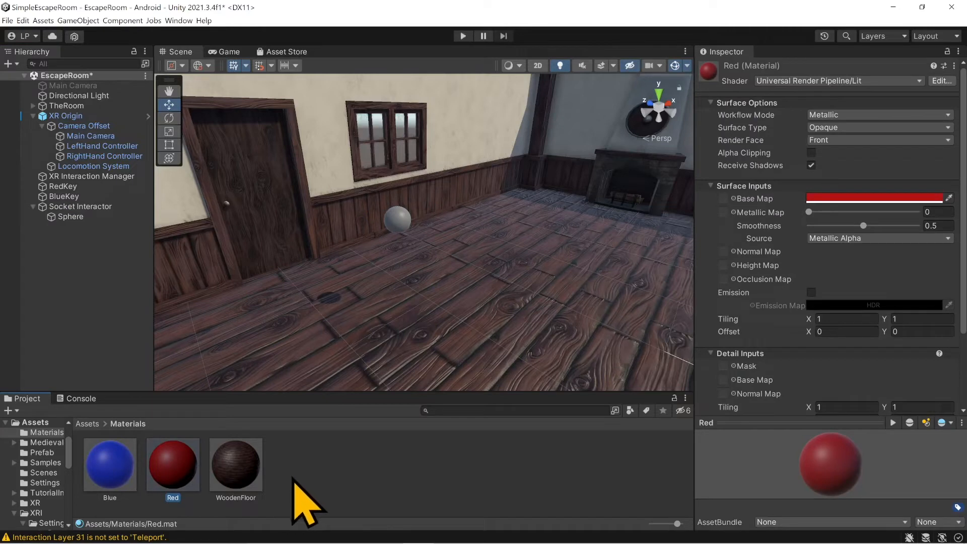
pyautogui.hotkey('ctrl', 'd')
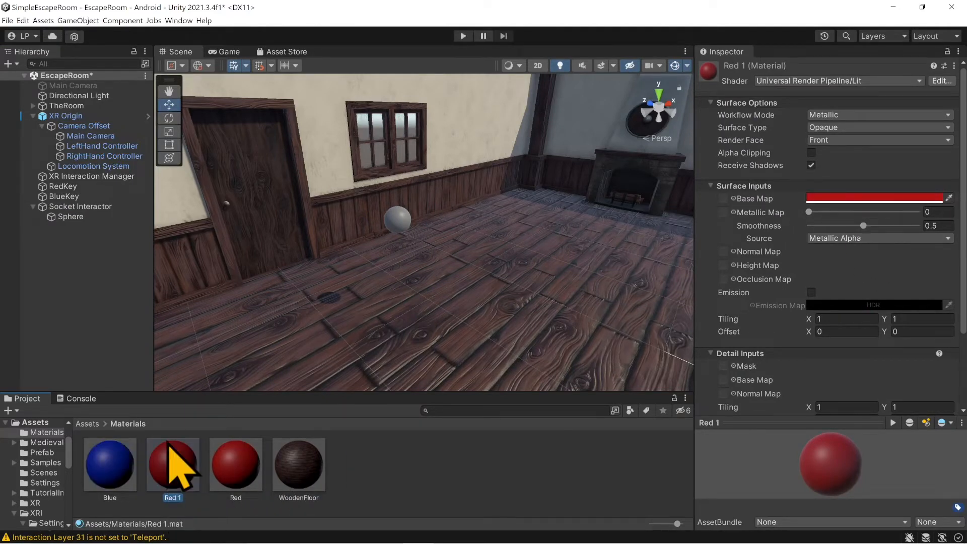
pyautogui.click(854, 128)
pyautogui.click(856, 152)
pyautogui.click(875, 211)
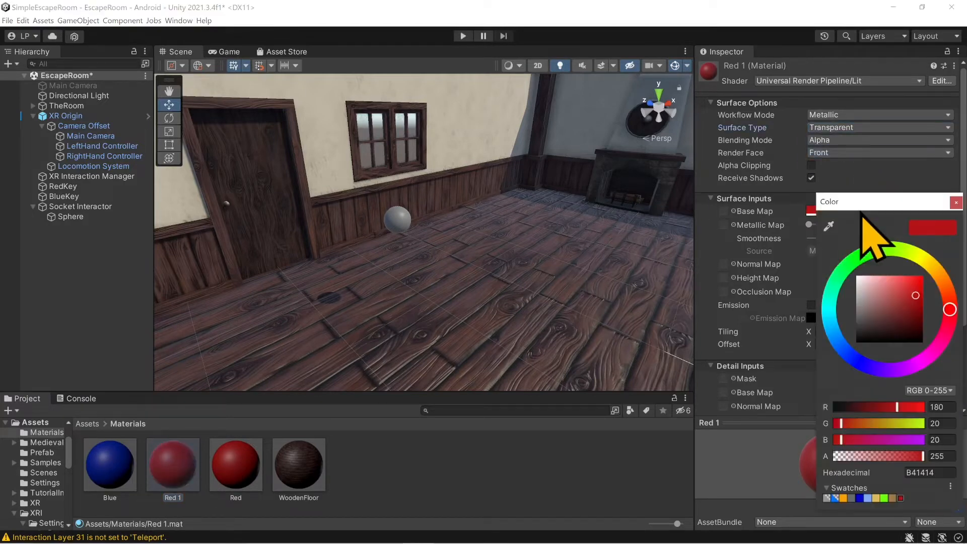
pyautogui.moveTo(923, 456); pyautogui.dragTo(868, 459)
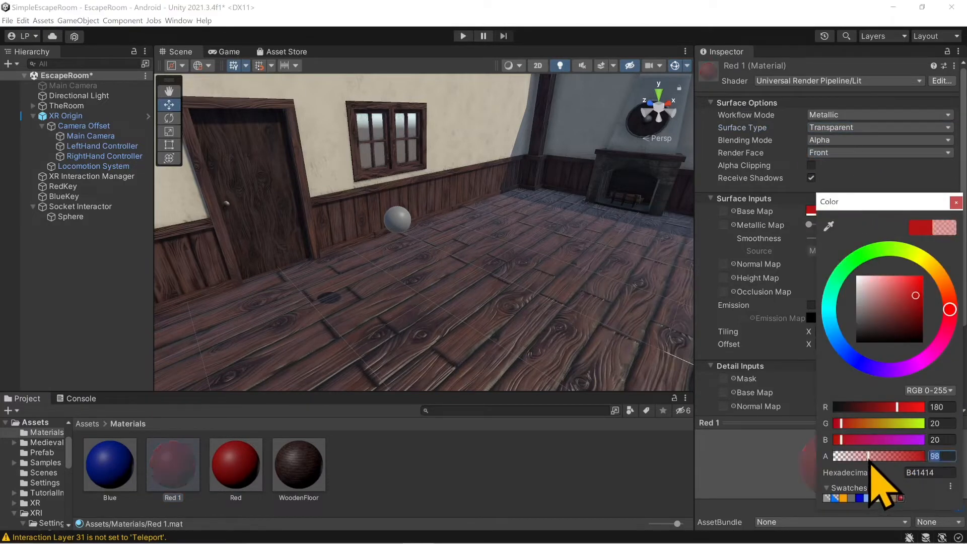
pyautogui.click(956, 202)
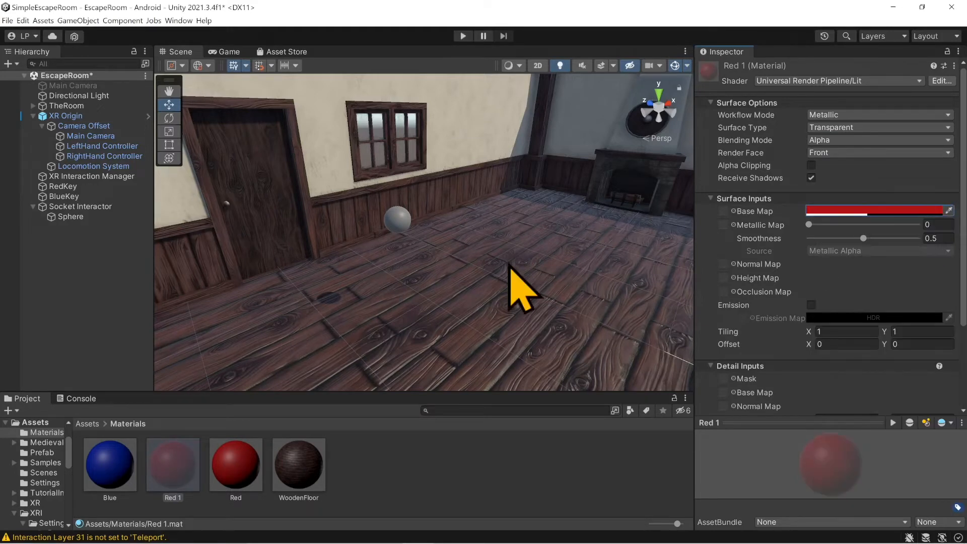
# Apply the transparent red material copy to the Socket Interactor's sphere
pyautogui.moveTo(177, 479); pyautogui.dragTo(401, 222)
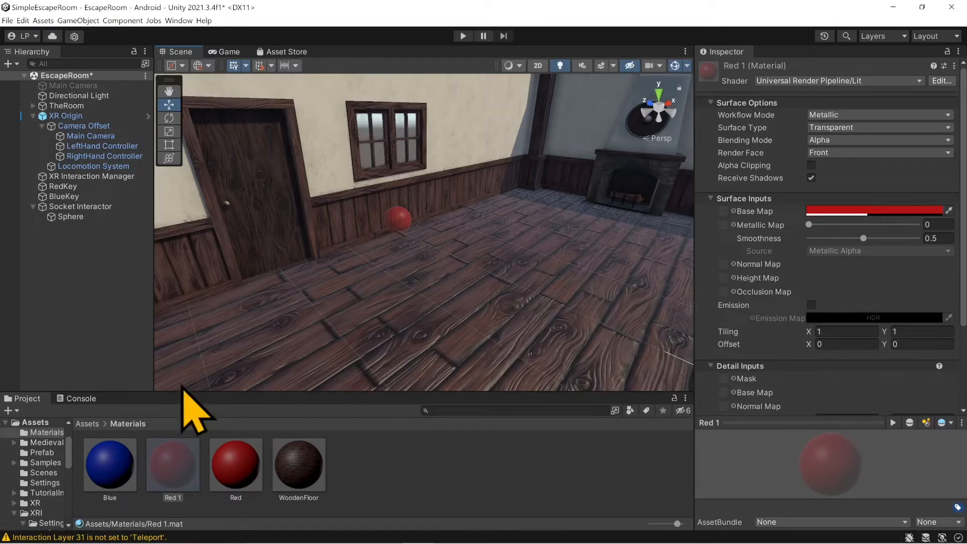
pyautogui.click(77, 206)
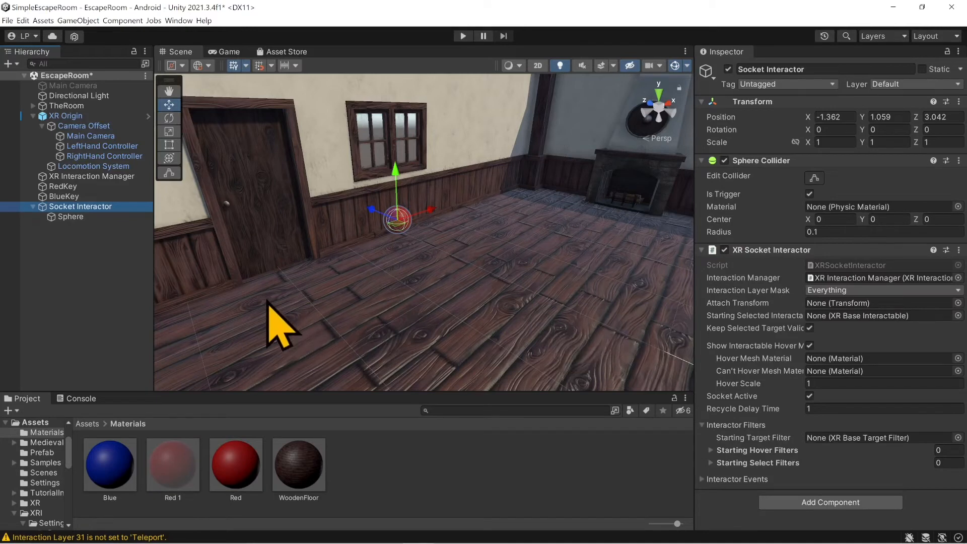
pyautogui.rightClick(398, 461)
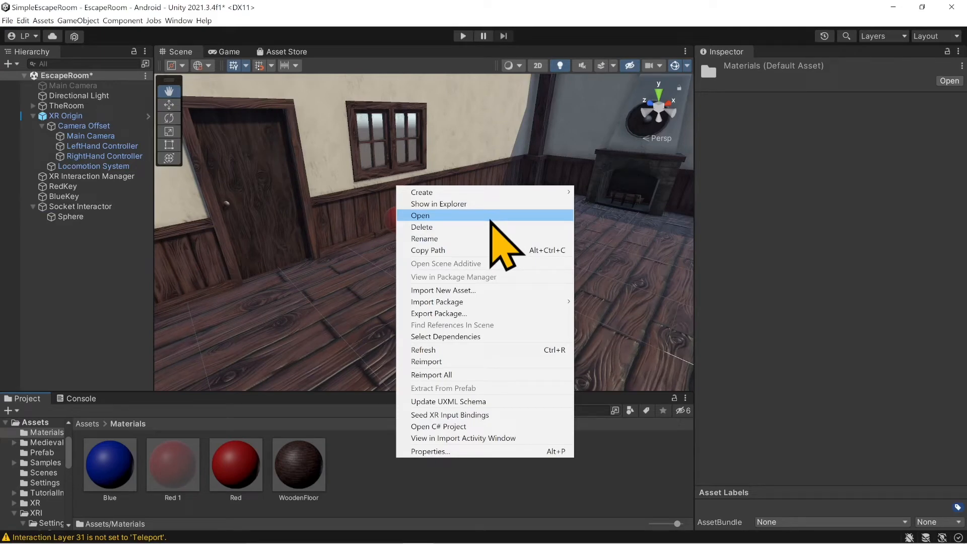
pyautogui.moveTo(521, 193)
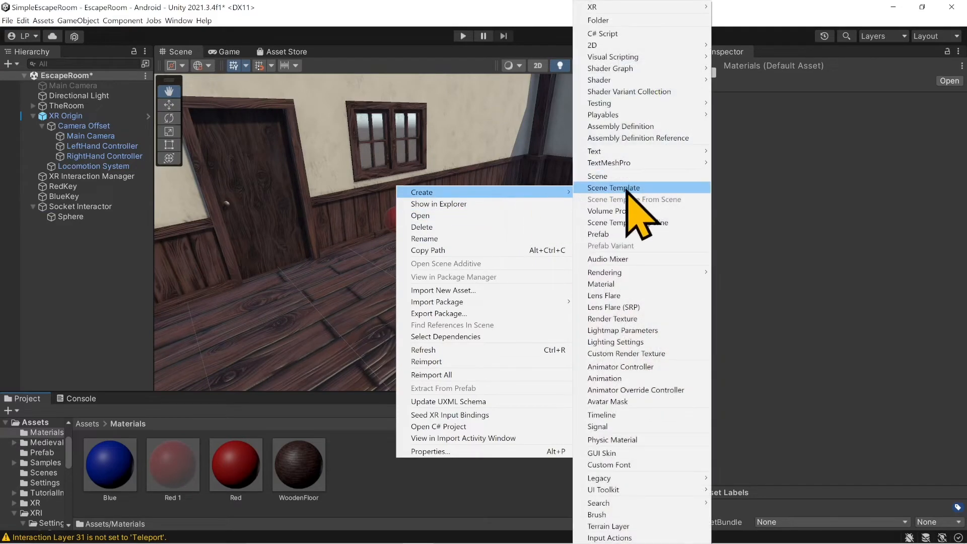
pyautogui.click(634, 286)
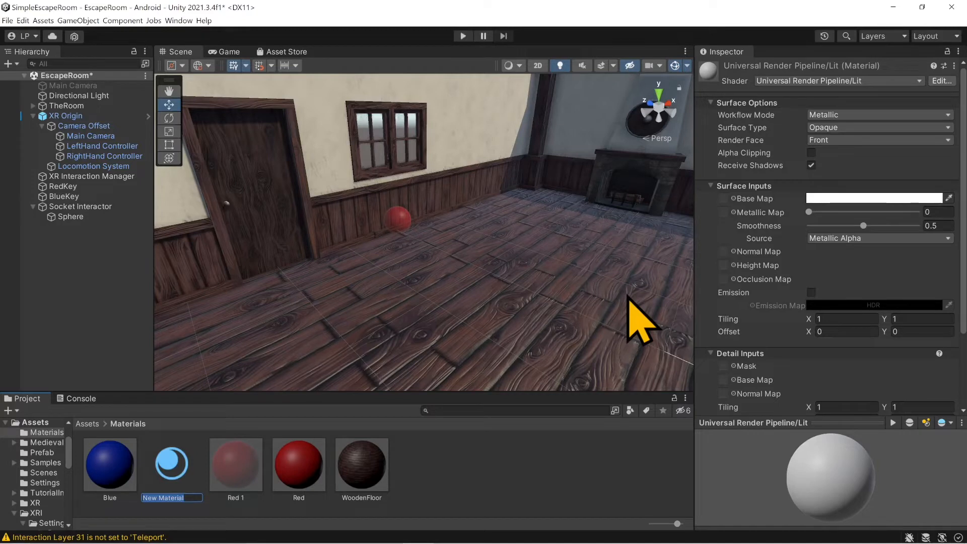
pyautogui.press('Return')
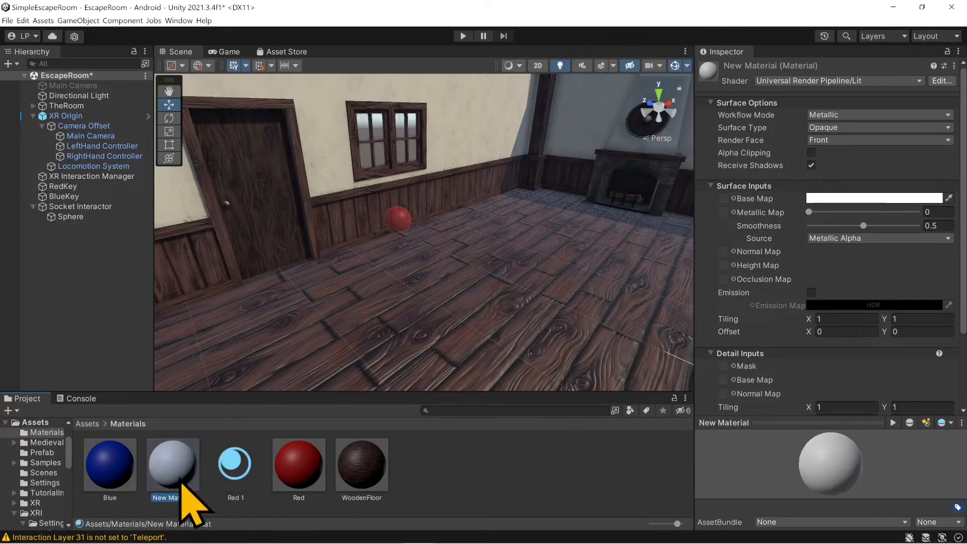
pyautogui.press('Delete')
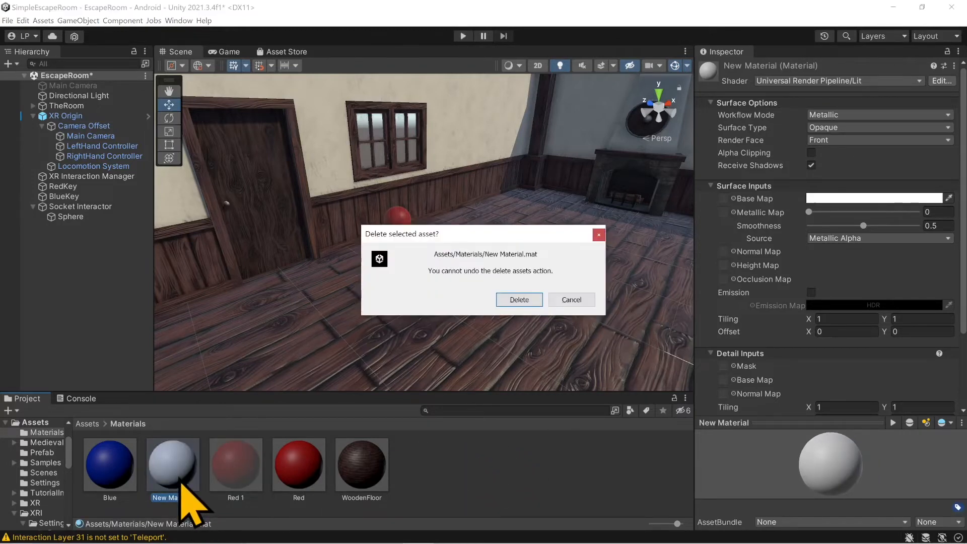
pyautogui.click(514, 301)
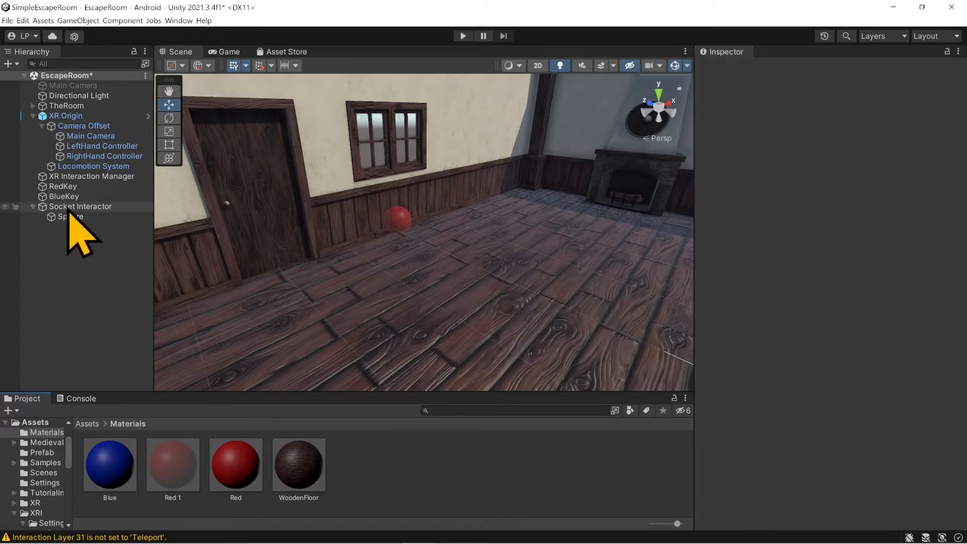
# Assign the Red material as the Socket Interactor's Hover Mesh Material and test the scene in Play mode
pyautogui.click(70, 207)
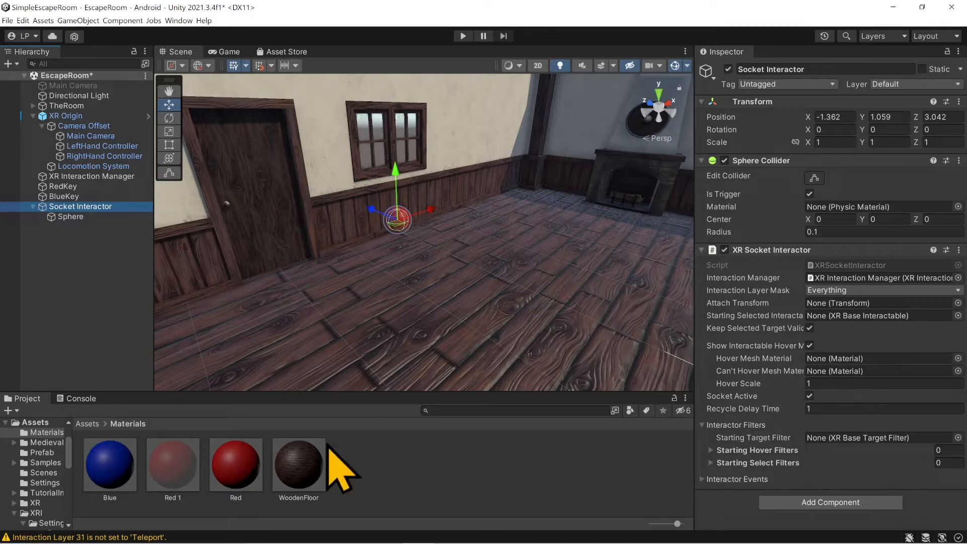
pyautogui.moveTo(252, 476); pyautogui.dragTo(846, 372)
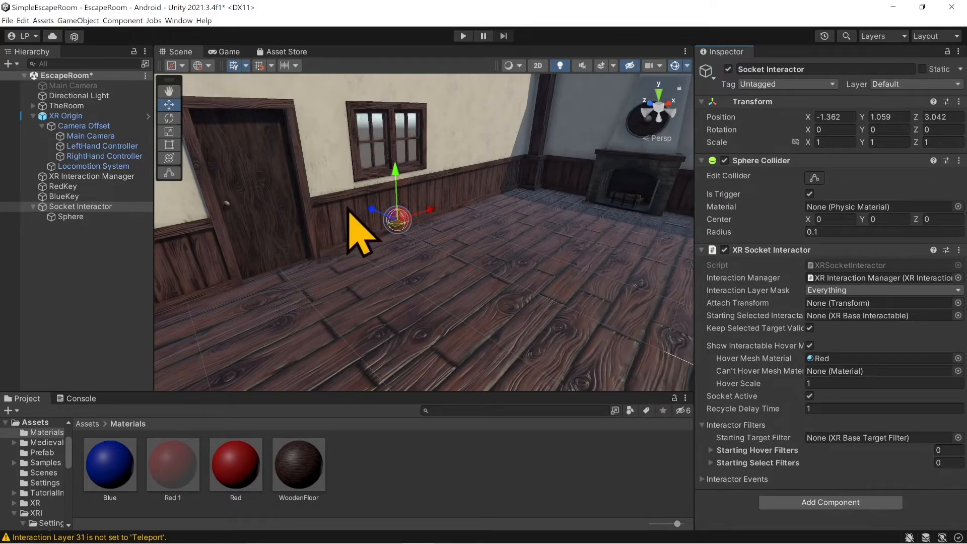
pyautogui.scroll(3, 395, 230)
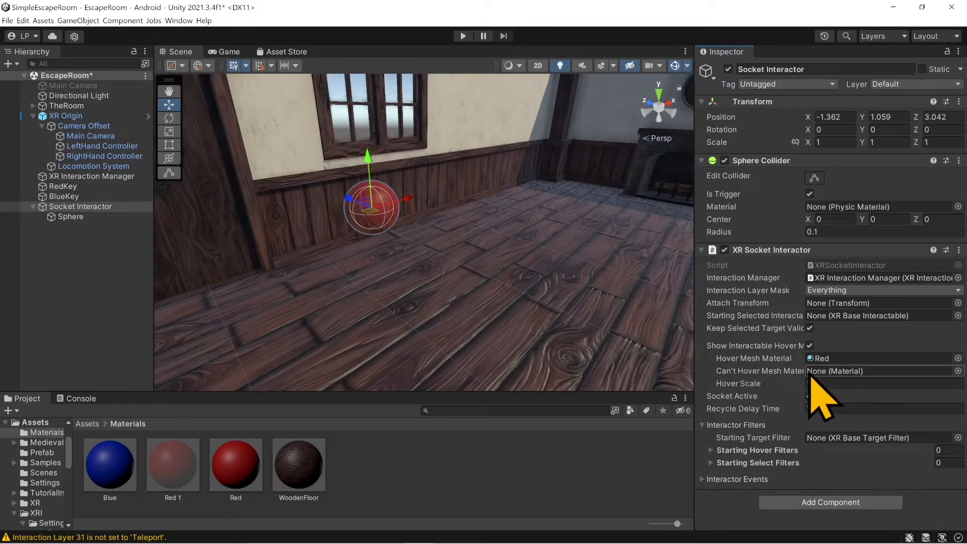
pyautogui.moveTo(391, 242); pyautogui.dragTo(403, 250, button='middle')
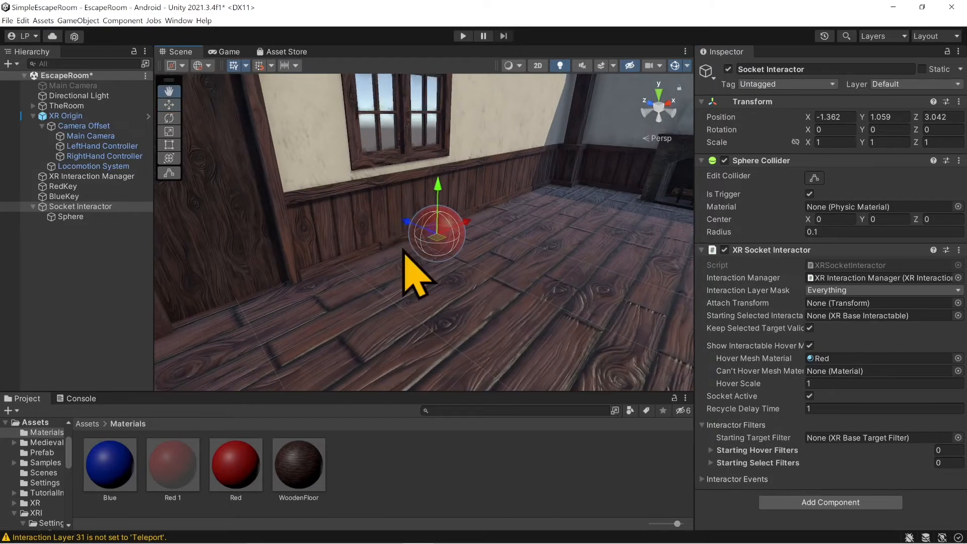
pyautogui.scroll(2, 403, 248)
pyautogui.scroll(-3, 342, 279)
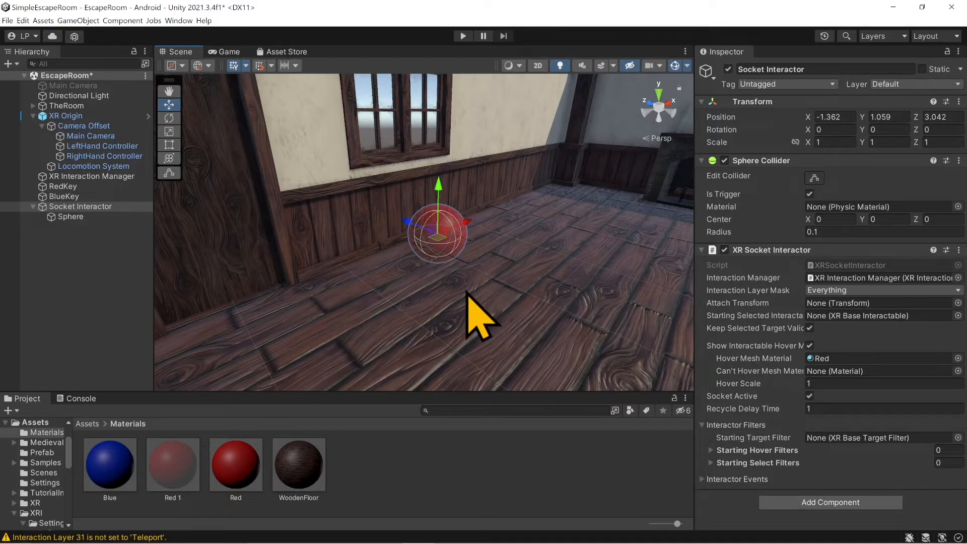
pyautogui.click(463, 36)
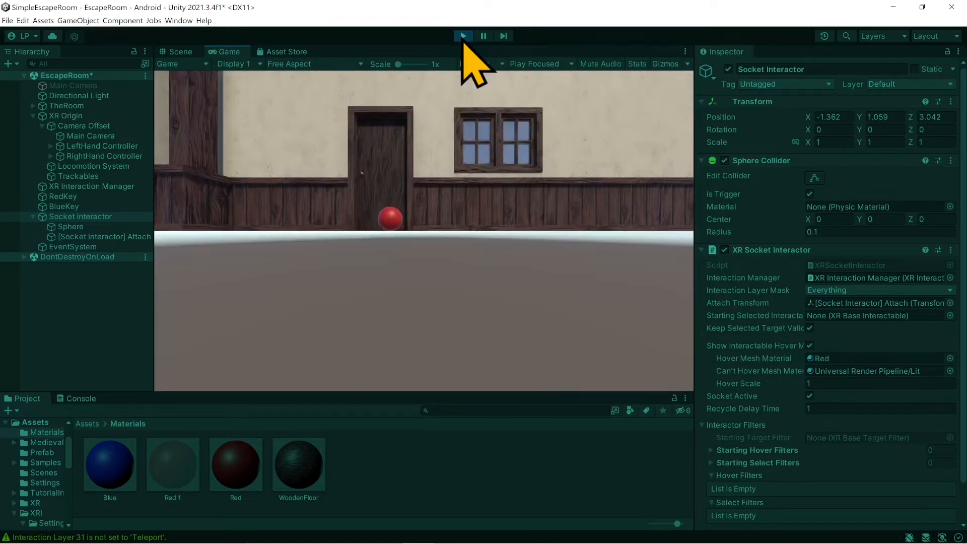
pyautogui.click(464, 37)
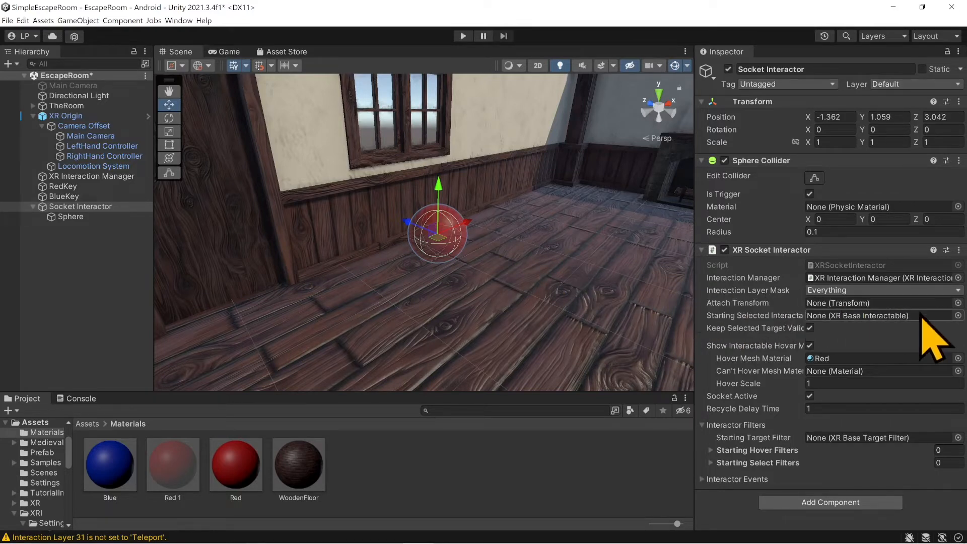
# Add a new interaction layer named Red as User Layer 1 in the Interaction Layer Settings
pyautogui.click(957, 292)
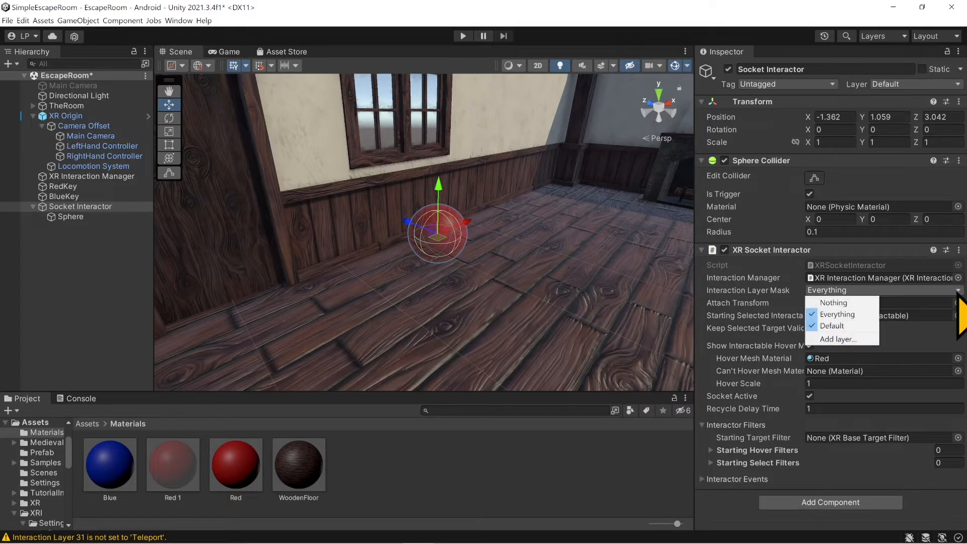
pyautogui.click(855, 340)
pyautogui.click(836, 129)
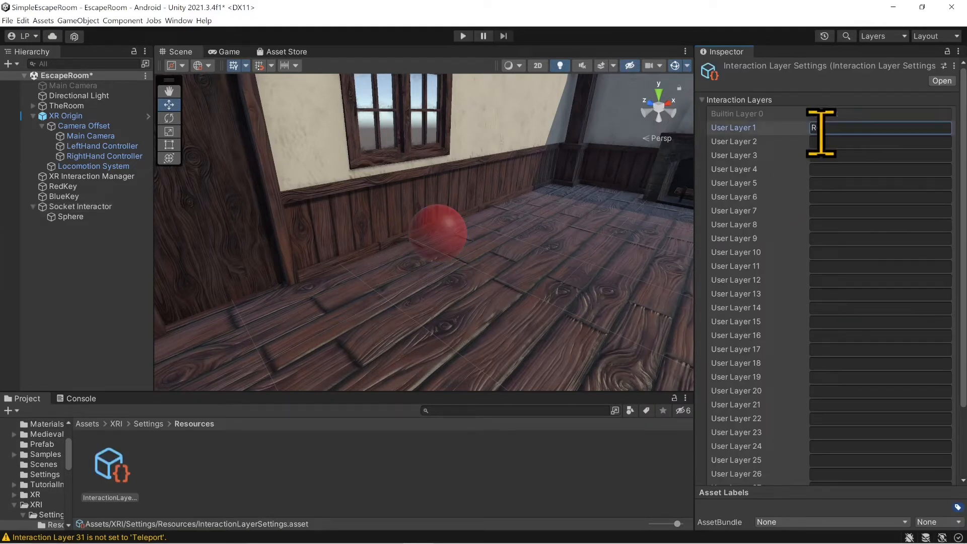
pyautogui.click(76, 208)
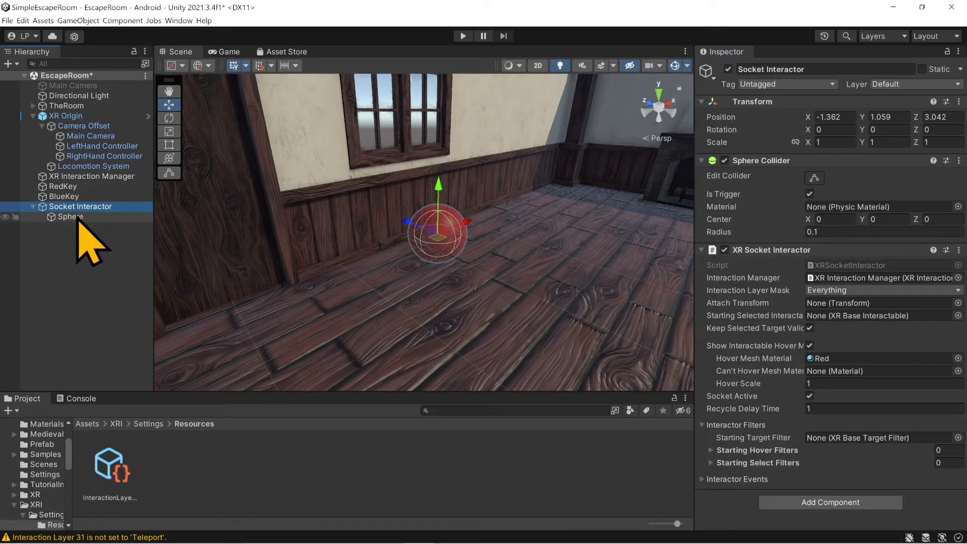
# Set the Interaction Layer Mask of RedKey's XR Grab Interactable to Red only
pyautogui.click(63, 188)
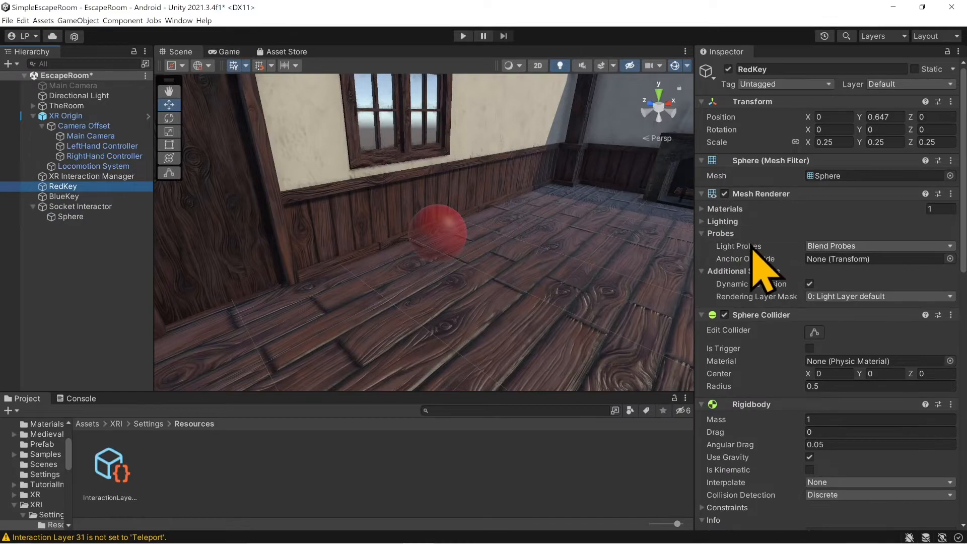
pyautogui.scroll(-10, 761, 262)
pyautogui.scroll(-4, 759, 247)
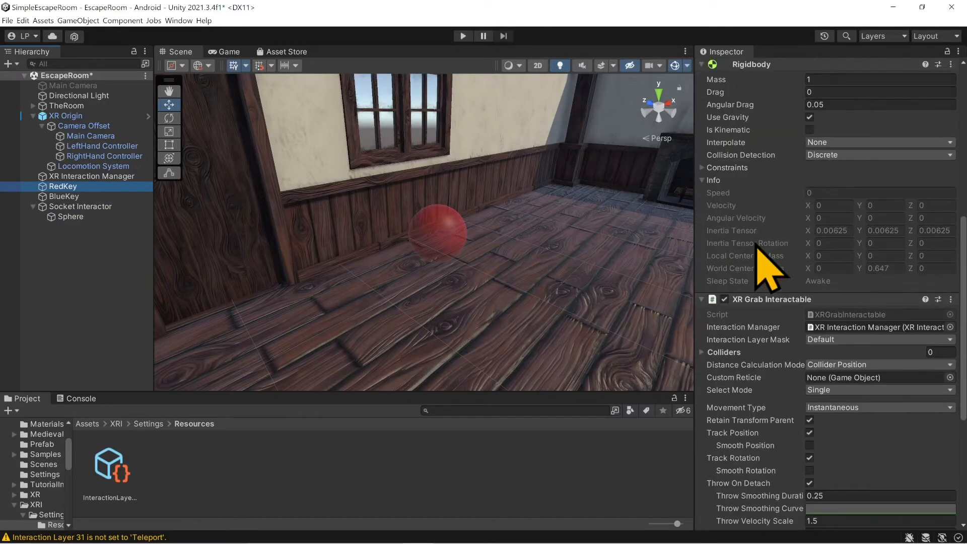
pyautogui.scroll(-3, 757, 246)
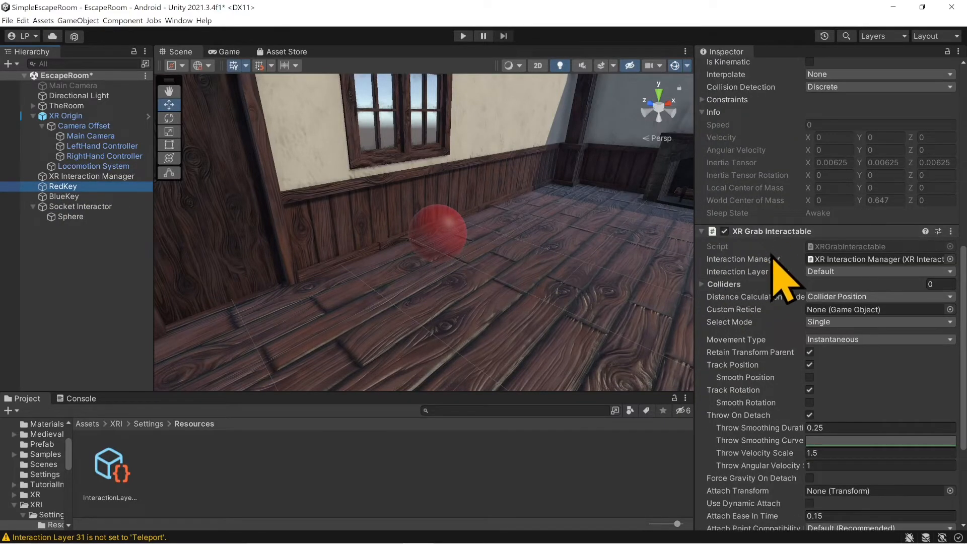
pyautogui.click(837, 272)
pyautogui.click(836, 319)
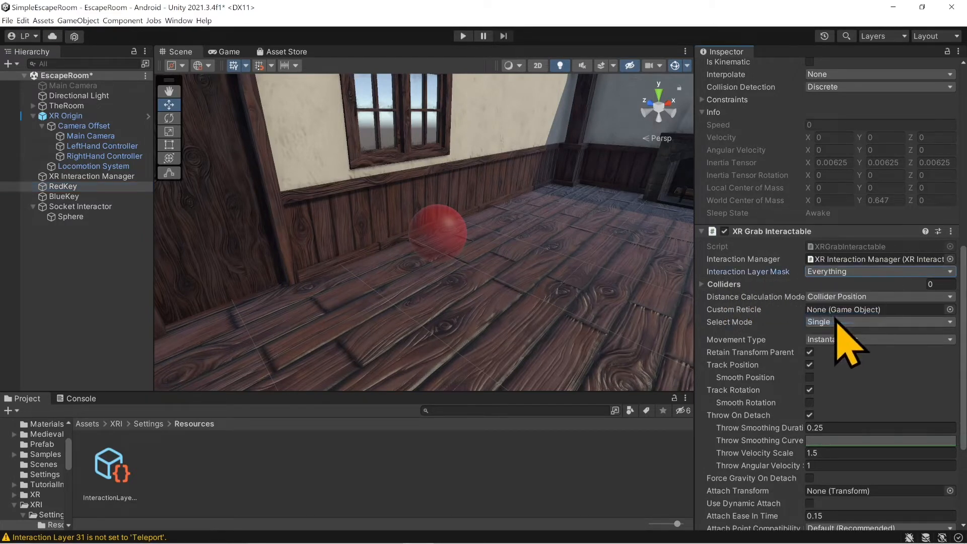
pyautogui.click(838, 275)
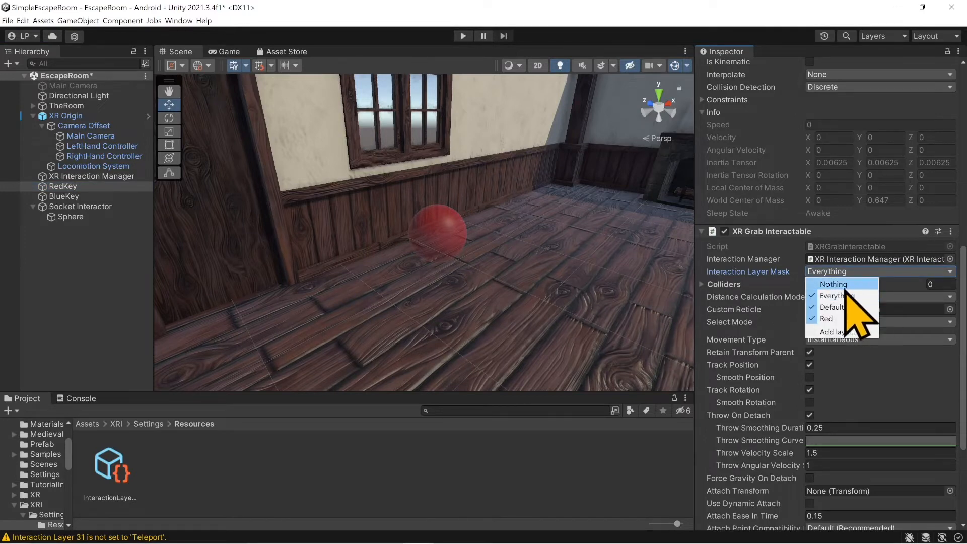
pyautogui.click(863, 278)
pyautogui.click(863, 275)
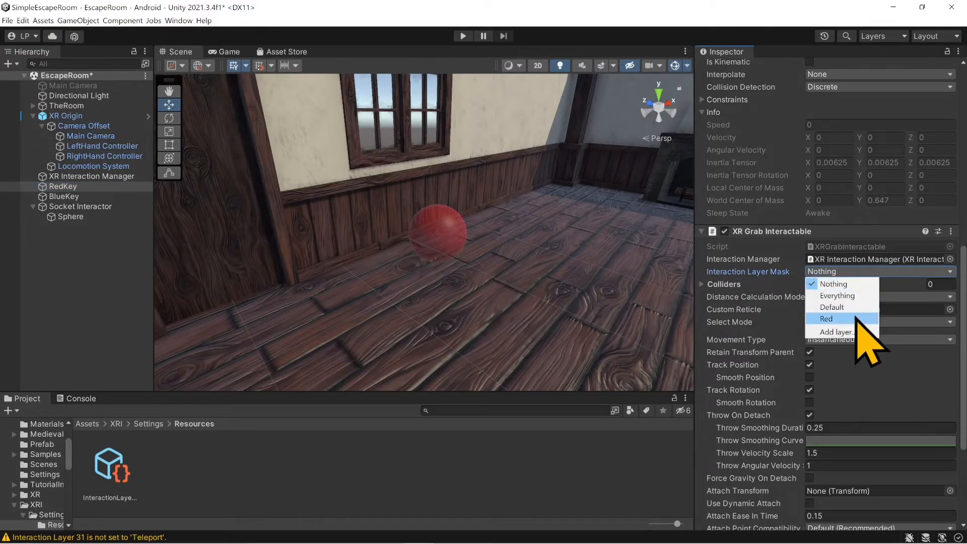
pyautogui.click(816, 320)
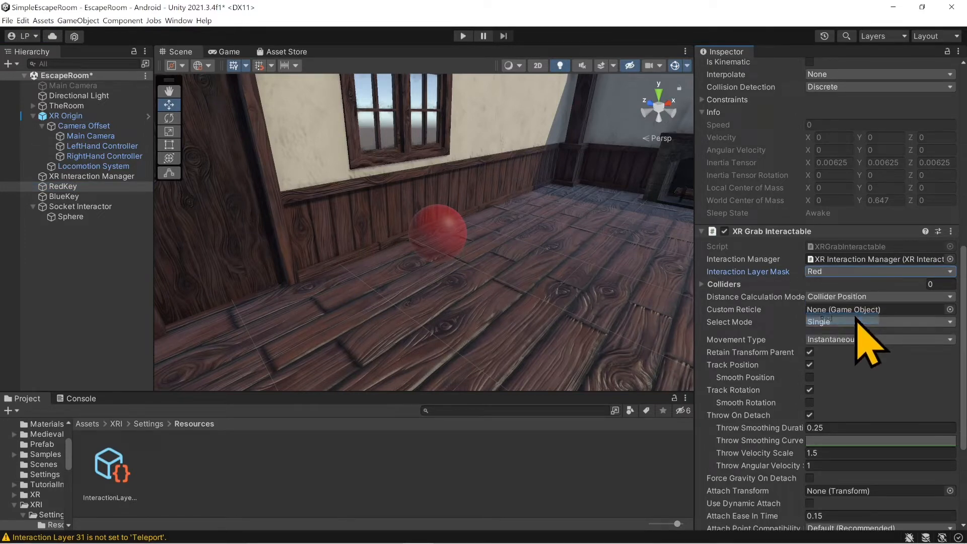
# Set the Interaction Layer Mask of the Socket Interactor's XR Socket Interactor to Red only
pyautogui.click(94, 207)
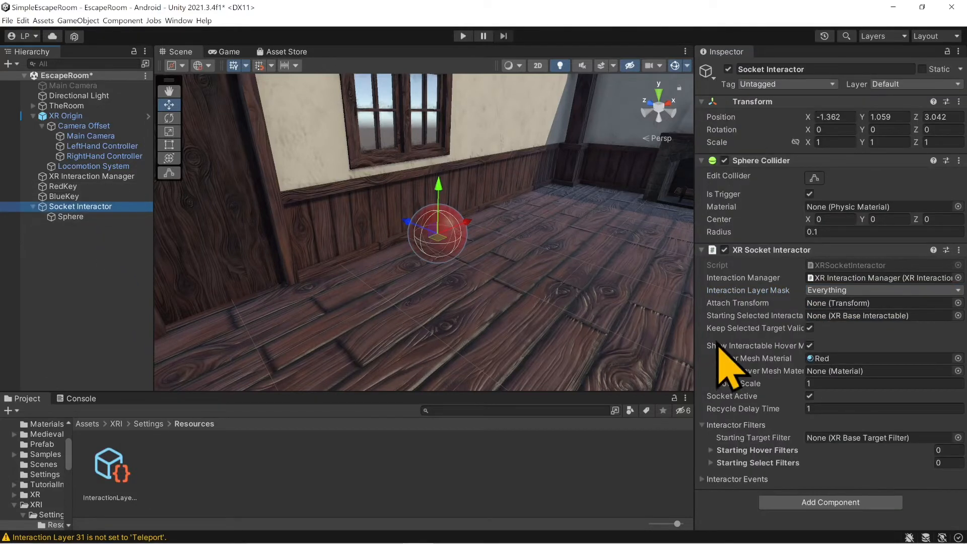
pyautogui.click(834, 291)
pyautogui.click(849, 304)
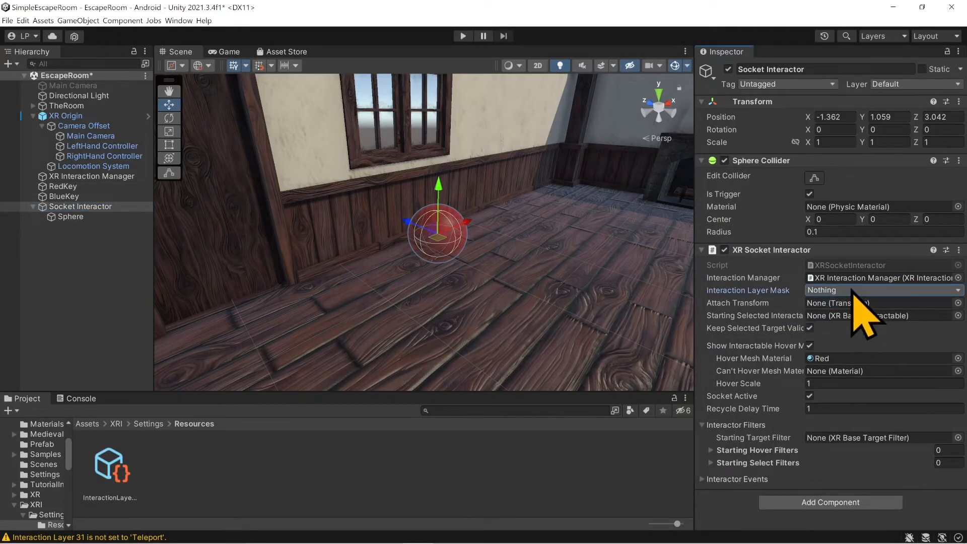
pyautogui.click(847, 291)
pyautogui.click(844, 338)
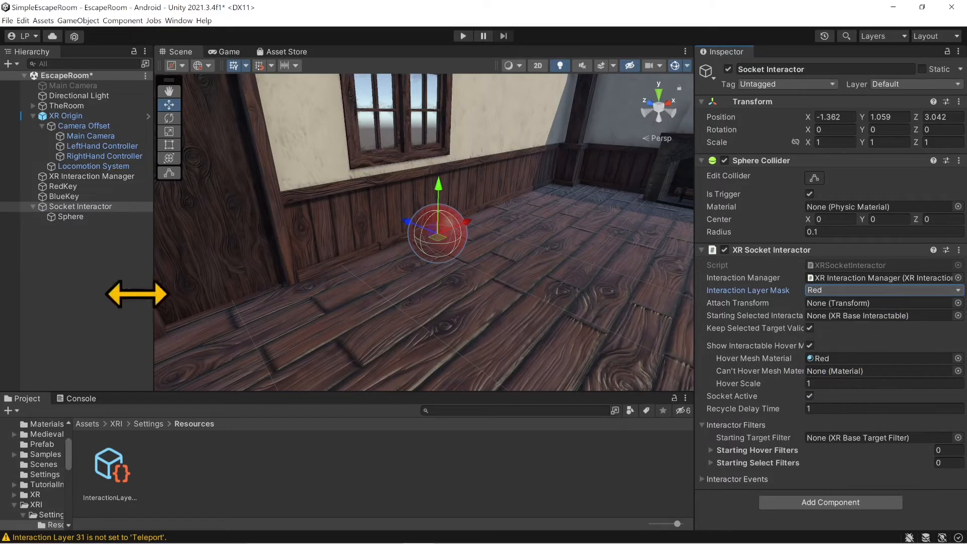
pyautogui.click(112, 292)
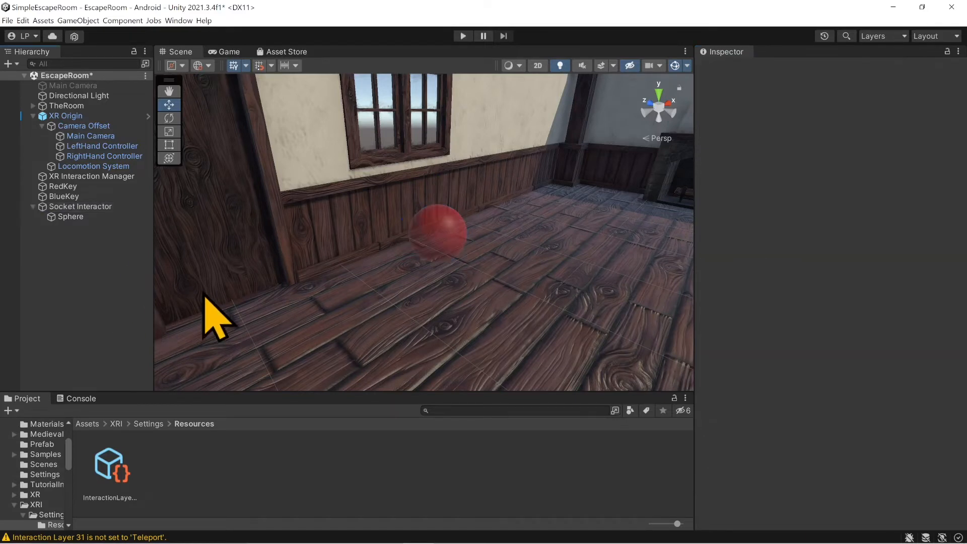
# Duplicate the Socket Interactor and move the copy along the X axis to about -2.144, beside the door
pyautogui.click(96, 209)
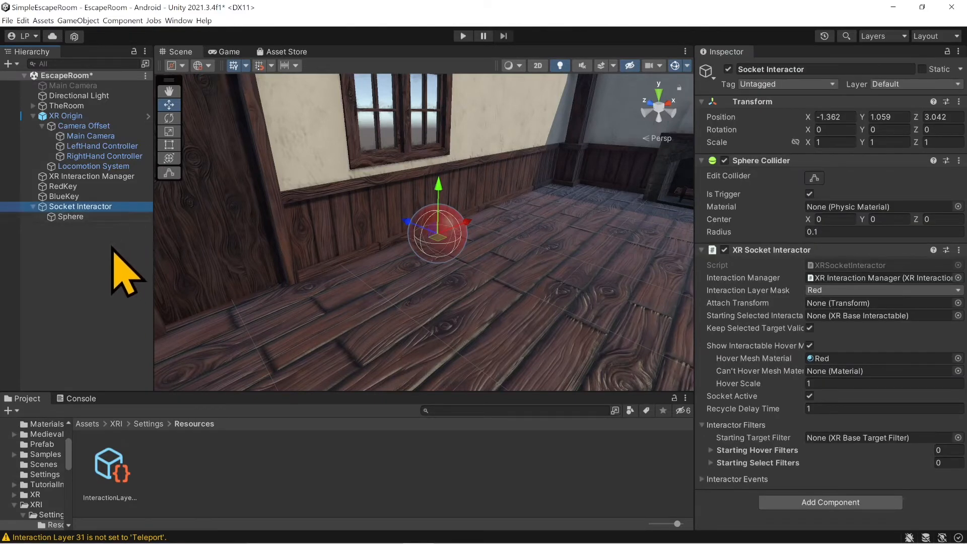
pyautogui.hotkey('ctrl', 'd')
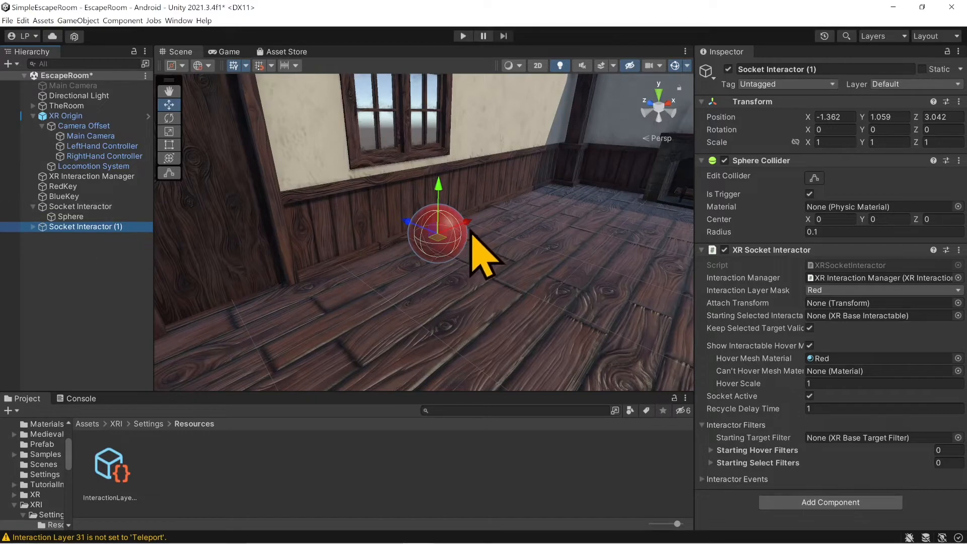
pyautogui.moveTo(471, 230); pyautogui.dragTo(287, 303)
# Add a new interaction layer named Blue as User Layer 2 in the Interaction Layer Settings
pyautogui.click(861, 290)
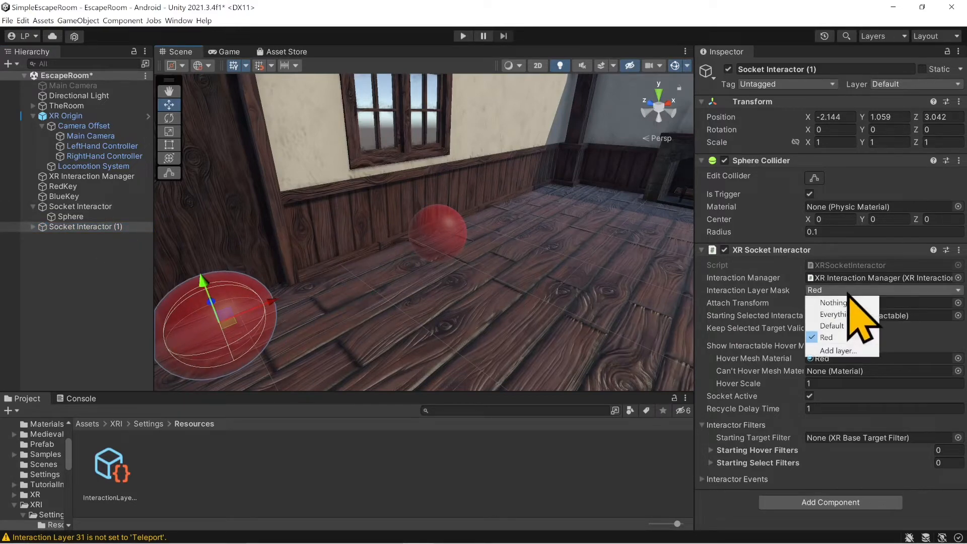
pyautogui.click(859, 351)
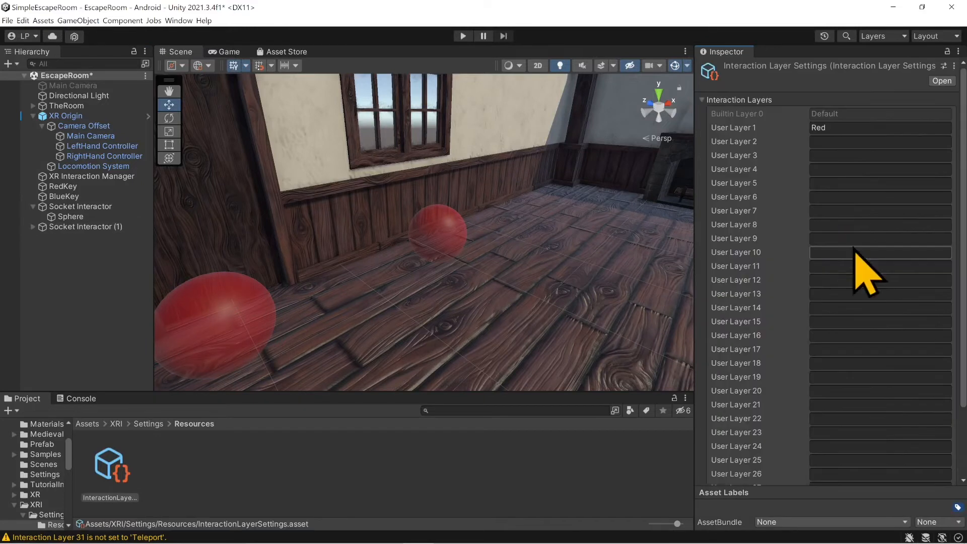
pyautogui.click(844, 143)
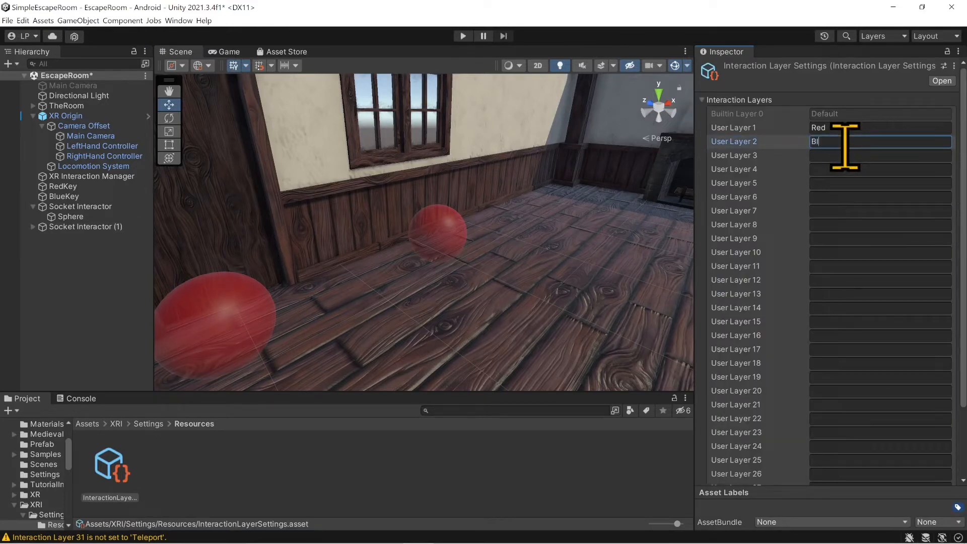
# Set the Interaction Layer Mask of the duplicated socket interactor to Blue only
pyautogui.click(90, 227)
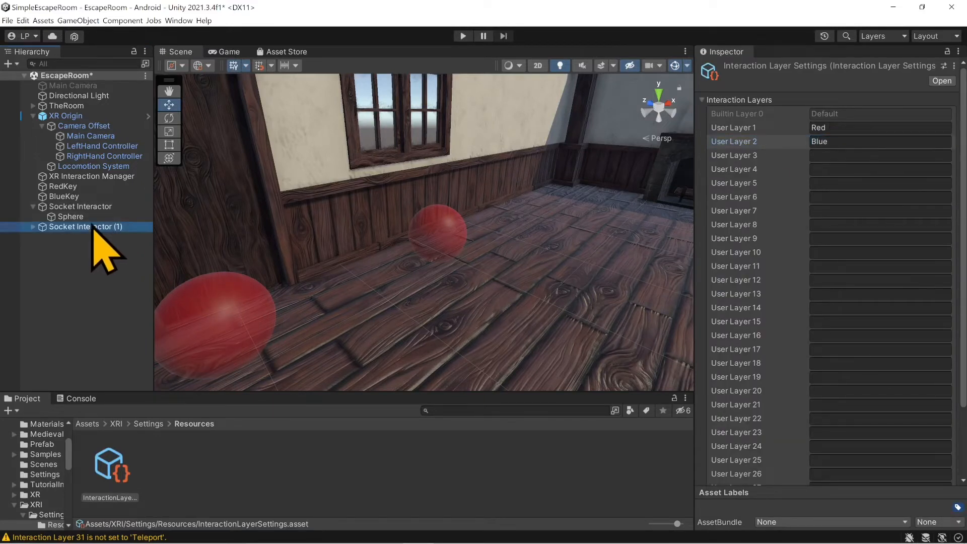
pyautogui.click(849, 291)
pyautogui.click(834, 302)
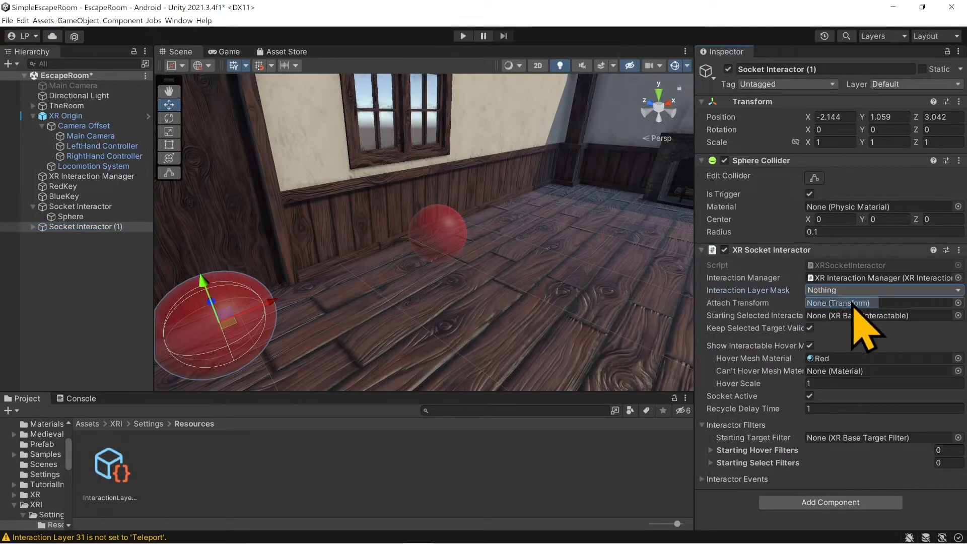
pyautogui.click(850, 291)
pyautogui.click(848, 349)
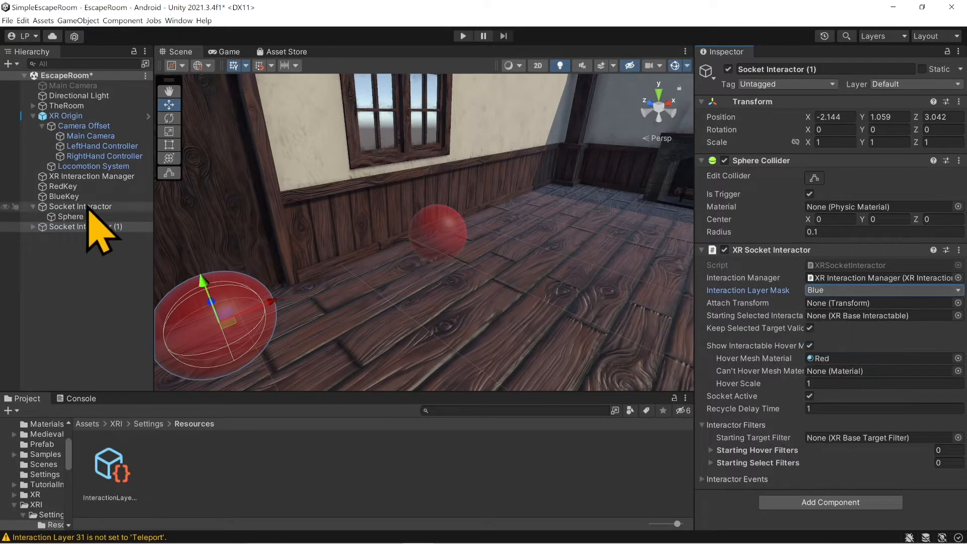
# Add the Blue layer to the Interaction Layer Mask of BlueKey's XR Grab Interactable, keeping Default included
pyautogui.click(75, 196)
pyautogui.scroll(-8, 885, 378)
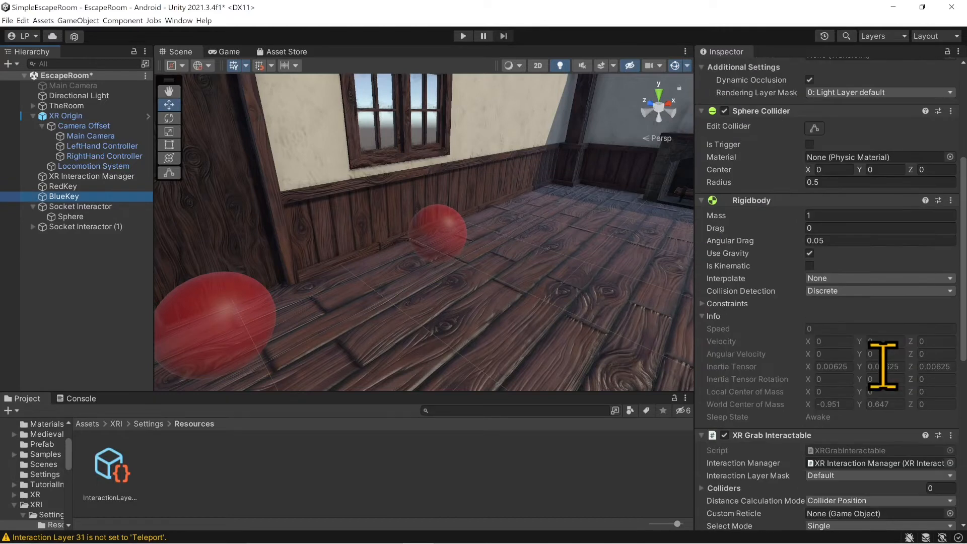
pyautogui.scroll(-3, 885, 398)
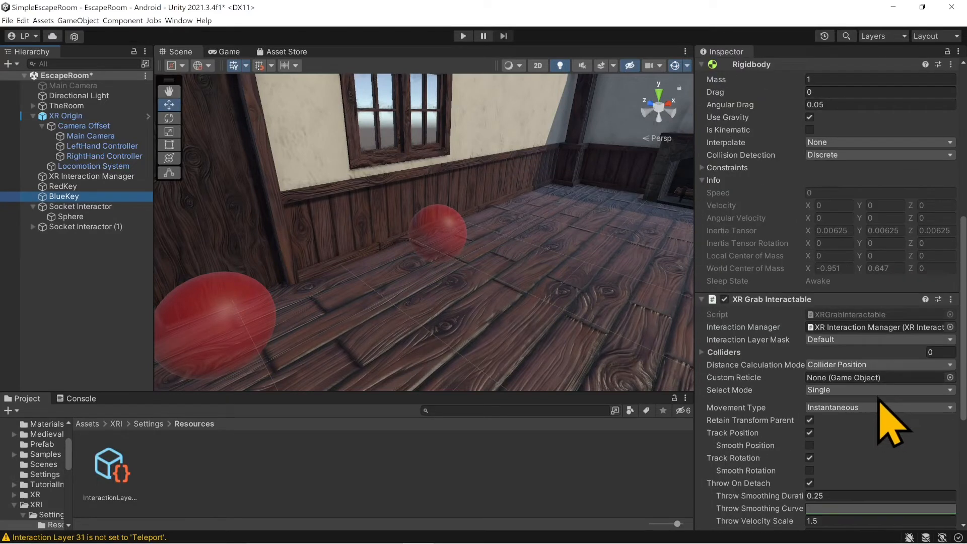
pyautogui.click(859, 340)
pyautogui.click(837, 398)
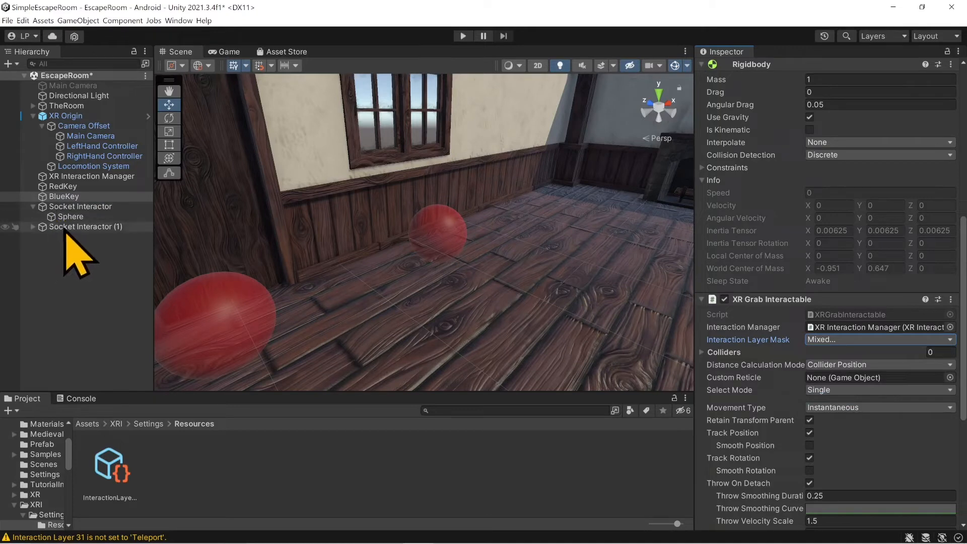
# Duplicate the Blue material in the Materials folder for the second socket interactor's sphere
pyautogui.click(33, 227)
pyautogui.click(81, 239)
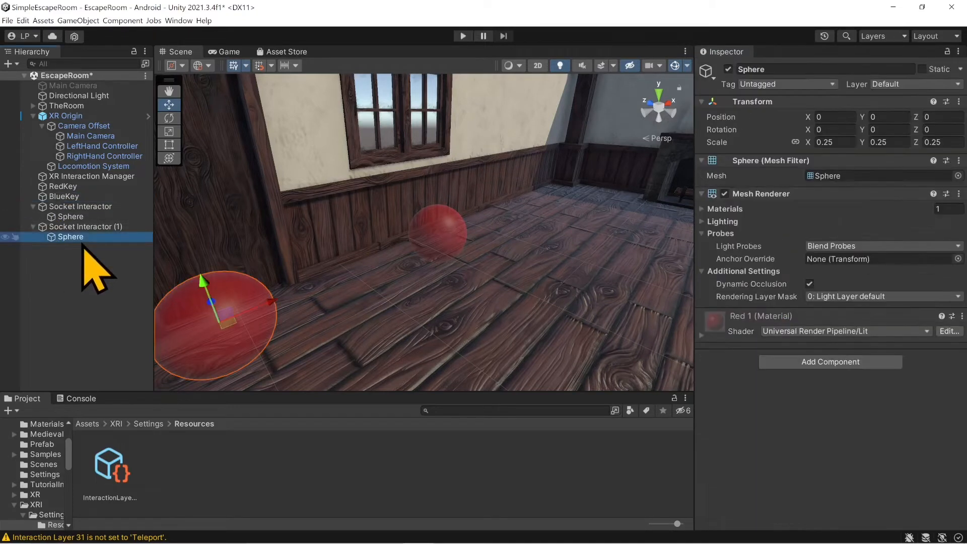
pyautogui.click(84, 425)
pyautogui.doubleClick(122, 456)
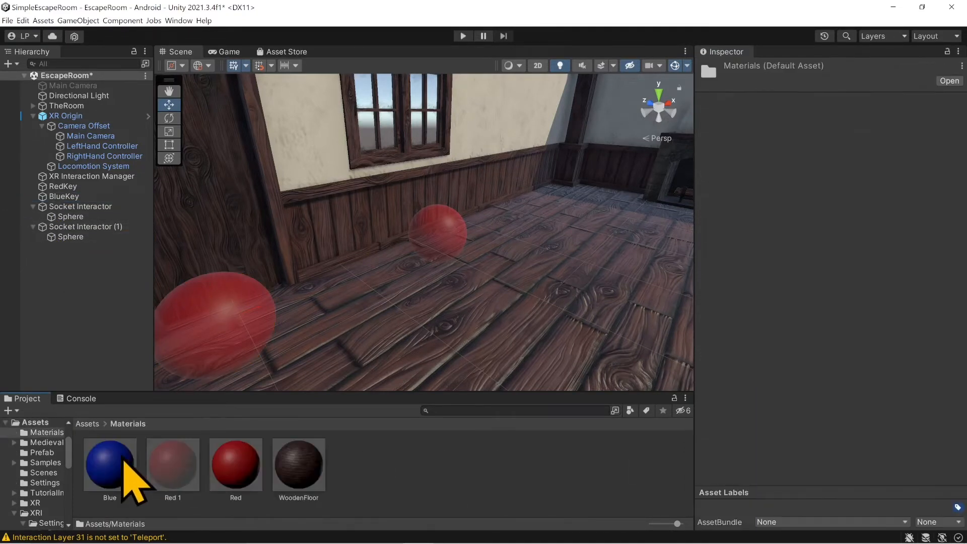
pyautogui.click(110, 476)
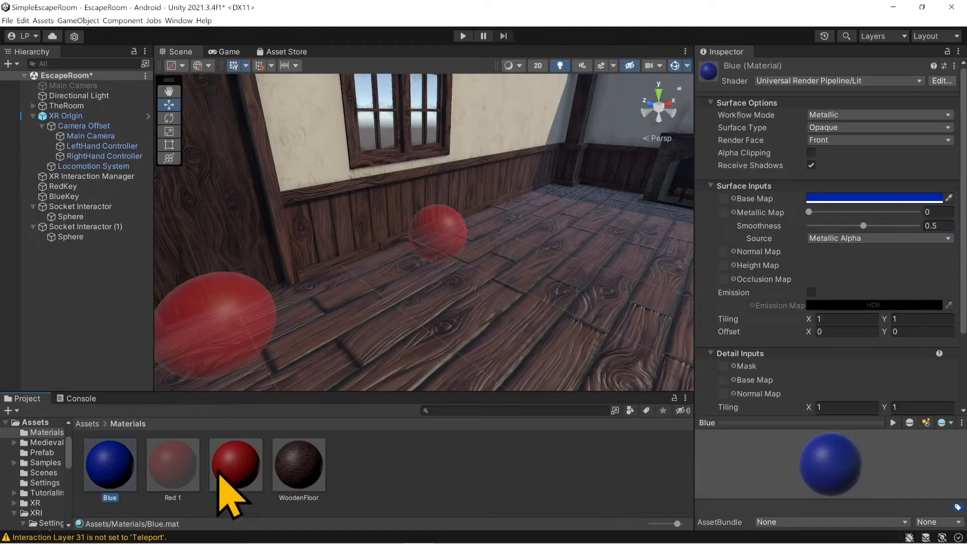
pyautogui.hotkey('ctrl', 'd')
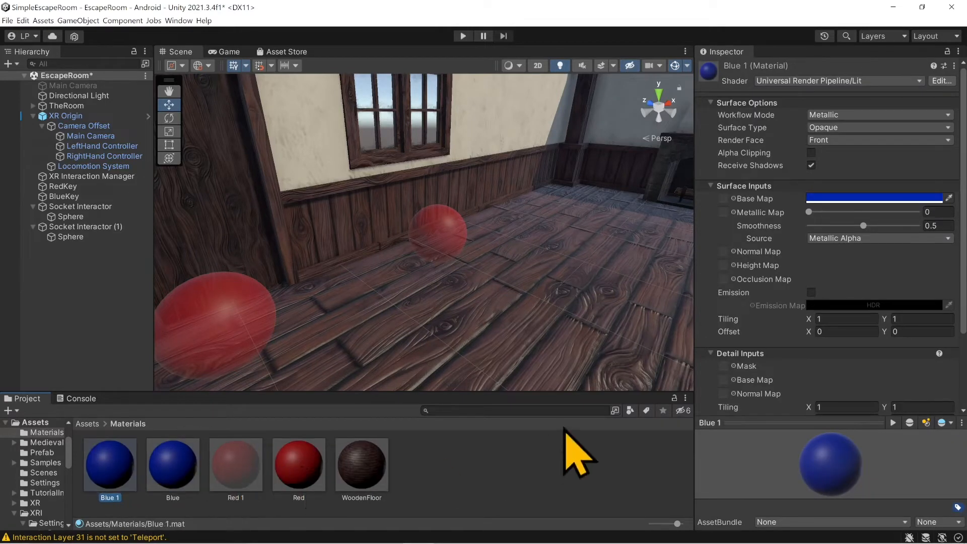
# Set the Blue 1 material's Surface Type to Transparent and its base colour alpha to about 112
pyautogui.click(852, 128)
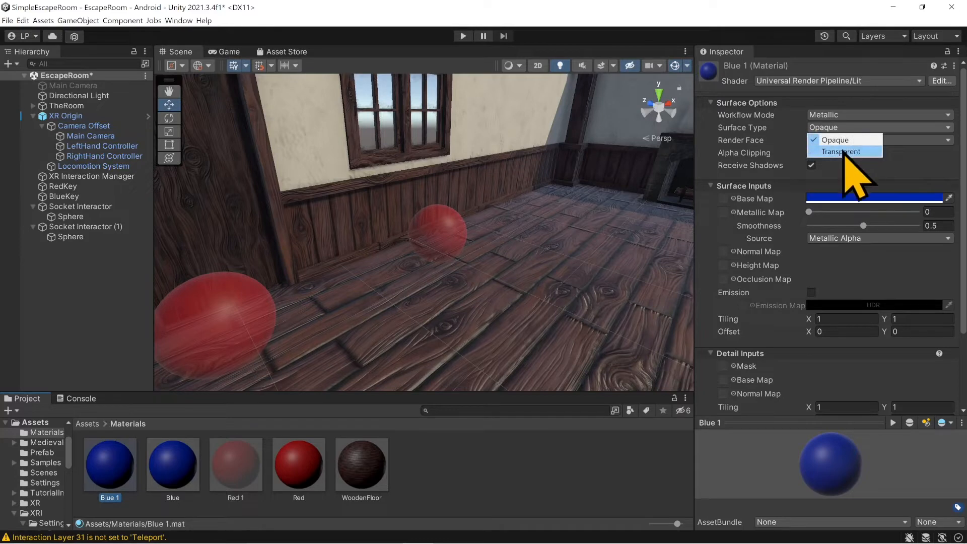
pyautogui.click(842, 152)
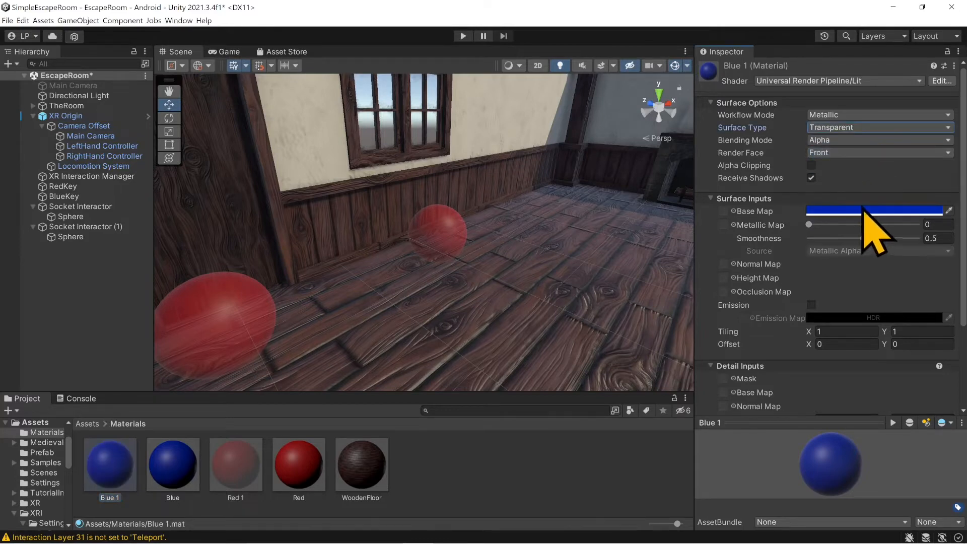
pyautogui.click(874, 457)
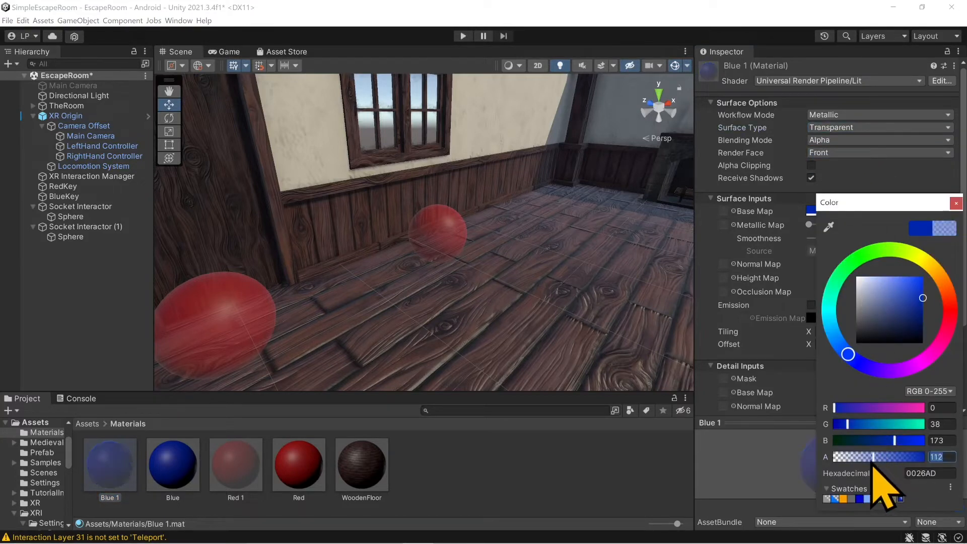
pyautogui.click(956, 203)
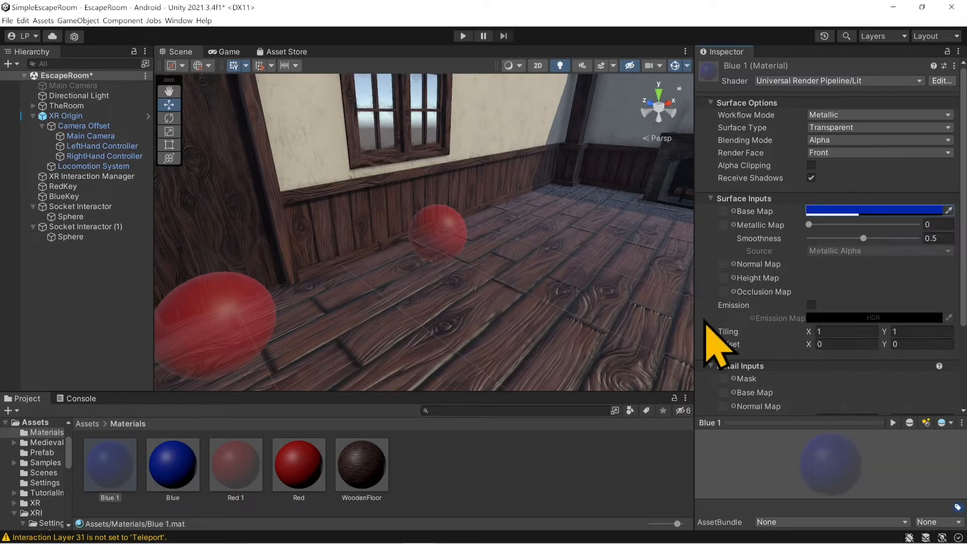
# Apply the Blue 1 material to the sphere of Socket Interactor (1) beside the door
pyautogui.moveTo(91, 487); pyautogui.dragTo(212, 331)
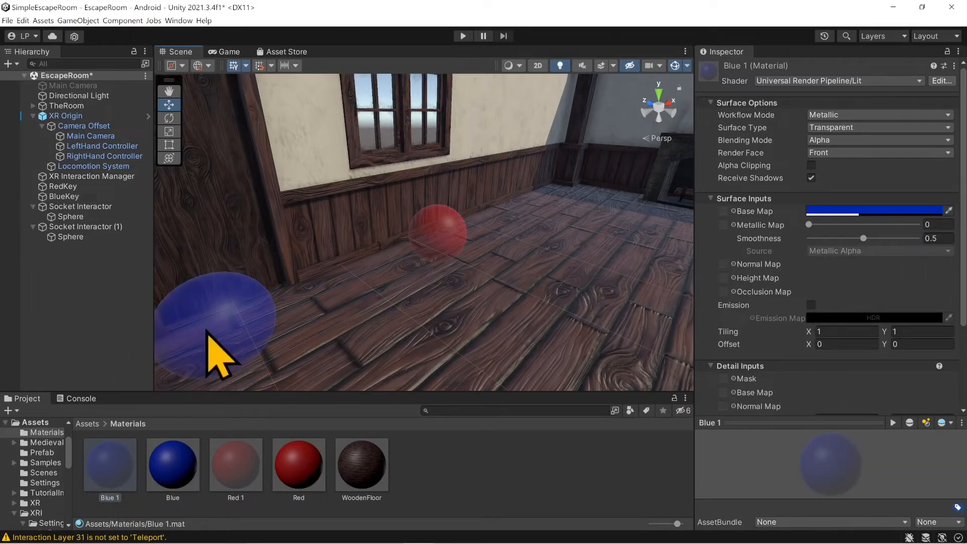
pyautogui.moveTo(378, 331); pyautogui.dragTo(401, 308, button='middle')
pyautogui.scroll(-3, 400, 308)
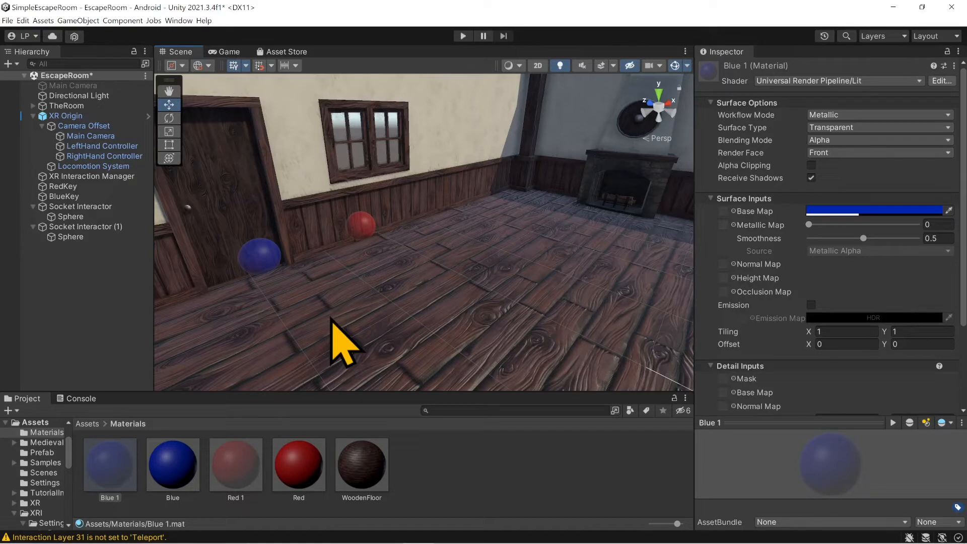
# Run the scene in play mode to test the red and blue keys in their sockets, and stop it again
pyautogui.click(463, 36)
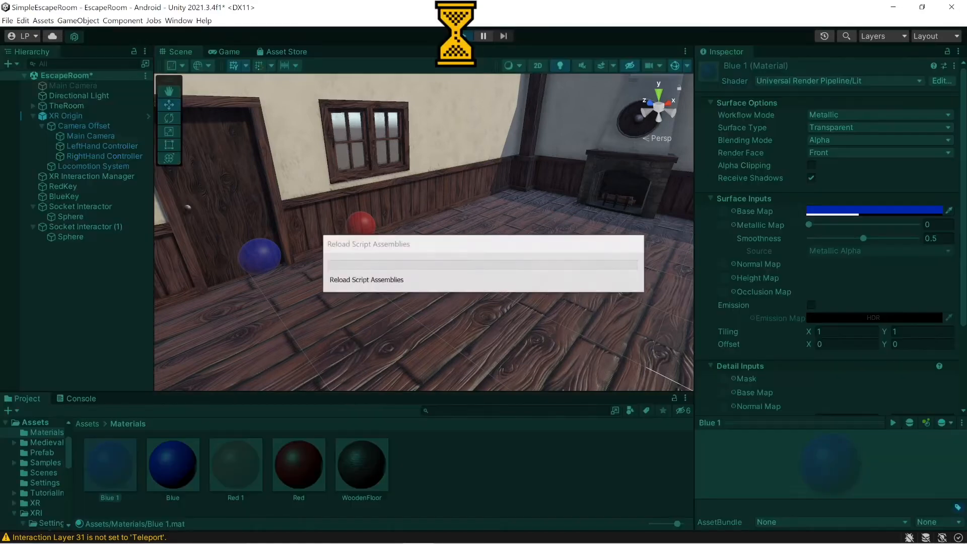
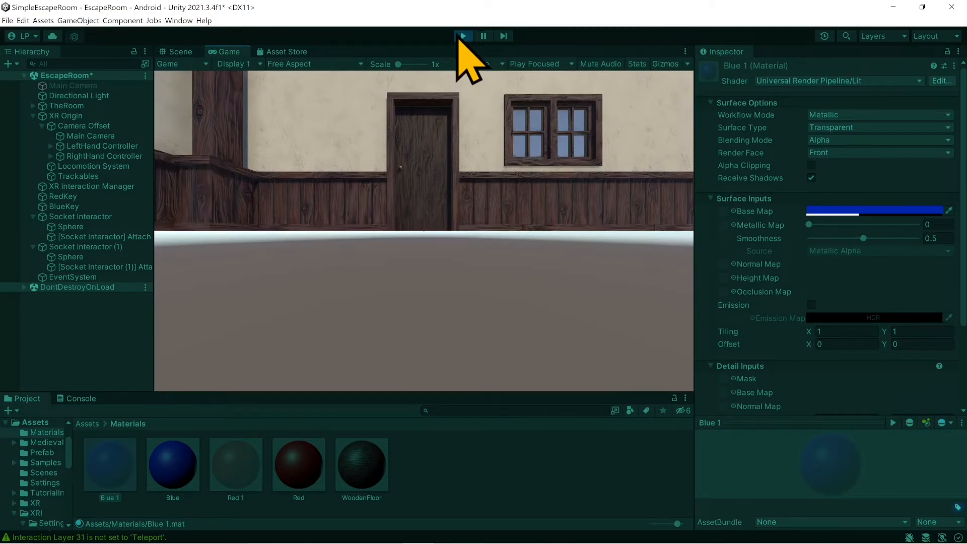
pyautogui.click(462, 36)
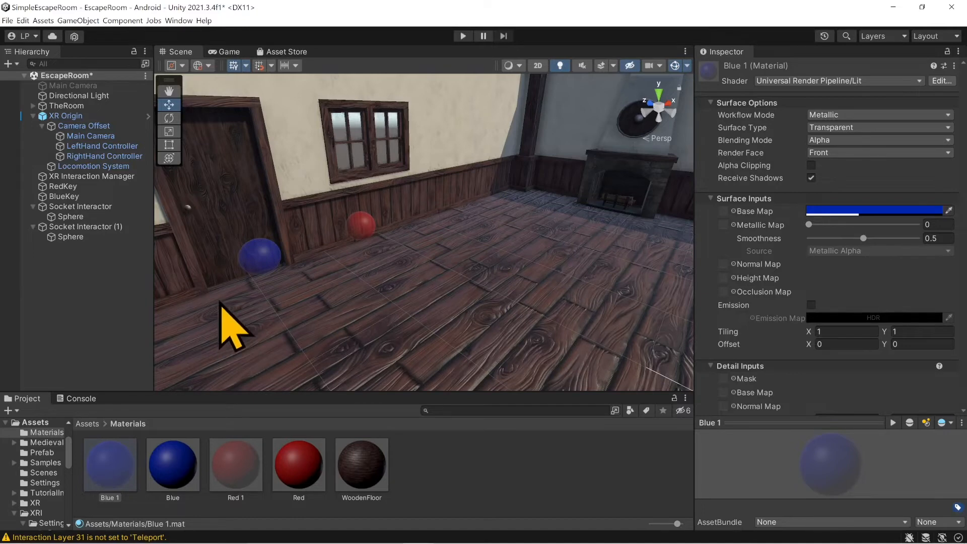
# Search the project assets for "axe" and place the Axe_01 prefab in the room at about X 0.32, Y 0.479, Z 2.476
pyautogui.moveTo(323, 278); pyautogui.dragTo(439, 313, button='right')
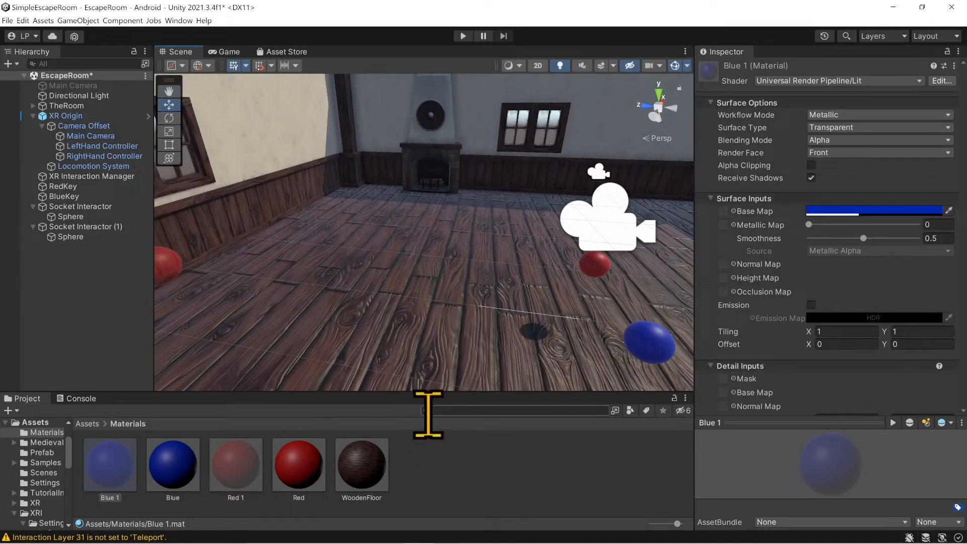
pyautogui.click(88, 424)
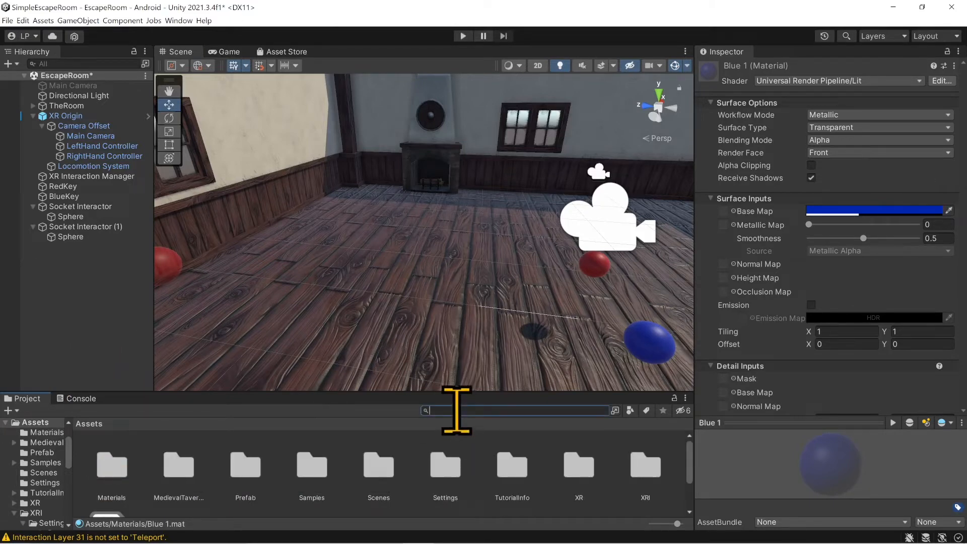
pyautogui.click(456, 409)
pyautogui.write('axe')
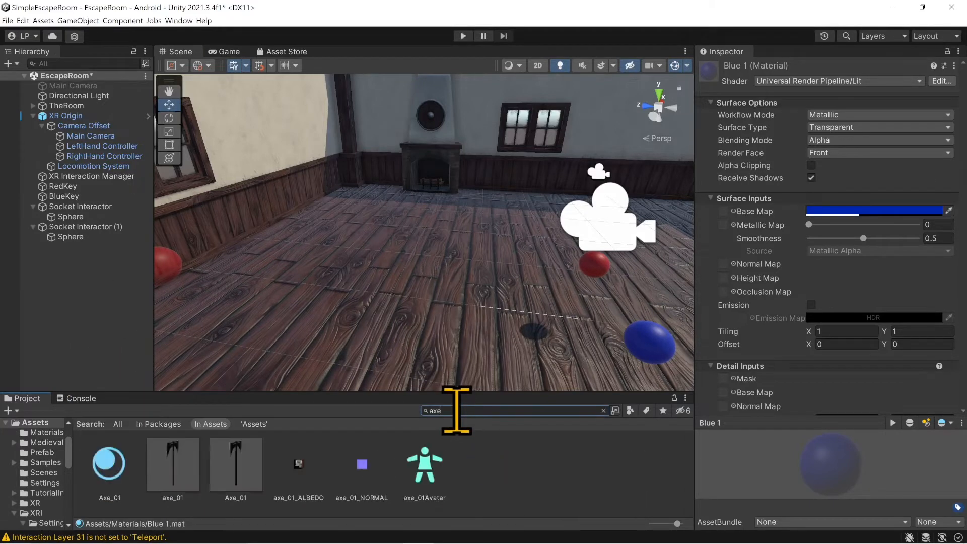
pyautogui.click(188, 471)
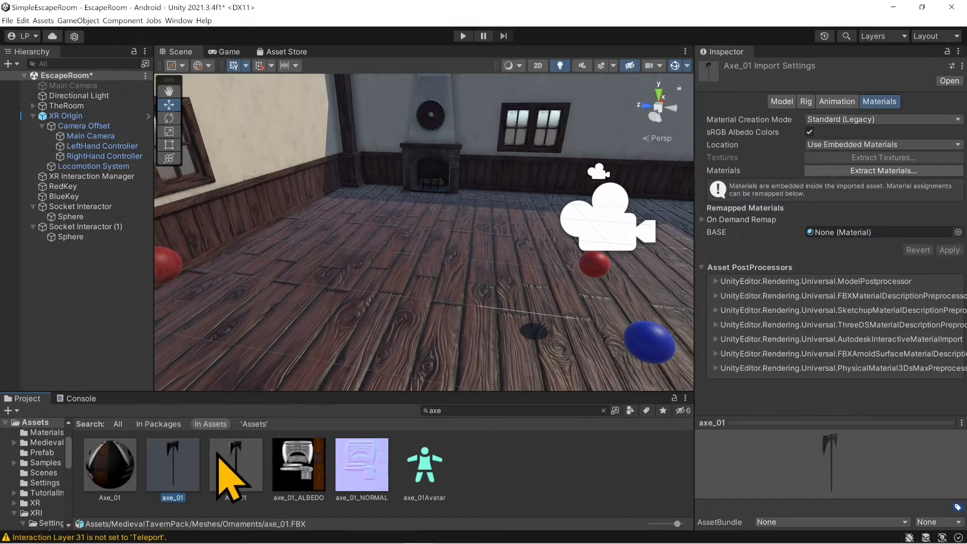
pyautogui.click(225, 468)
pyautogui.moveTo(224, 471); pyautogui.dragTo(358, 169)
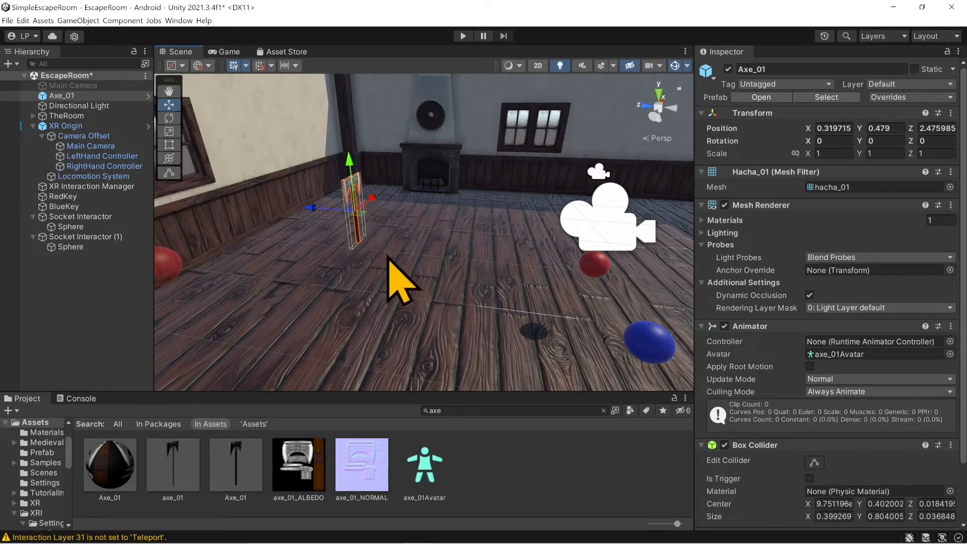
# Examine the settings of BlueKey's XR Grab Interactable, including its attach options
pyautogui.click(65, 207)
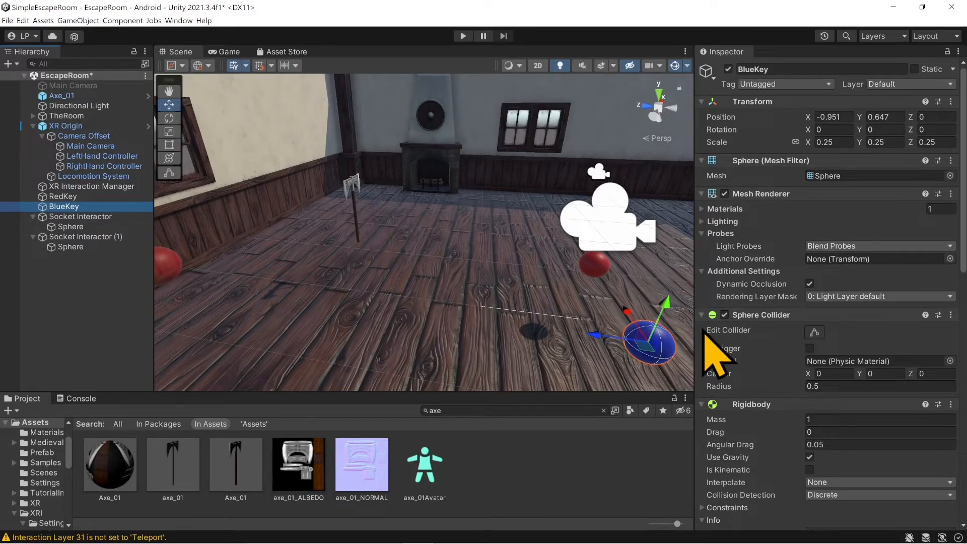
pyautogui.scroll(-10, 720, 360)
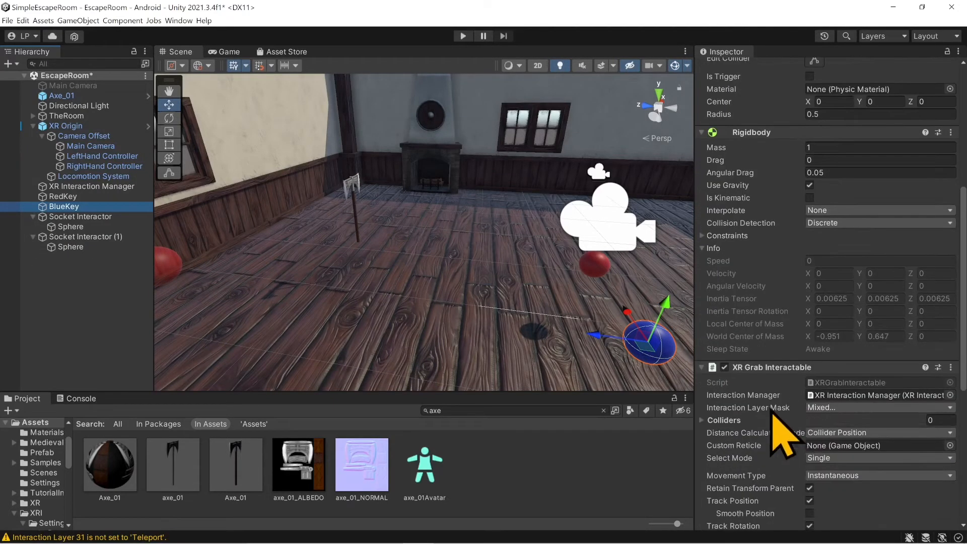
pyautogui.scroll(-8, 795, 400)
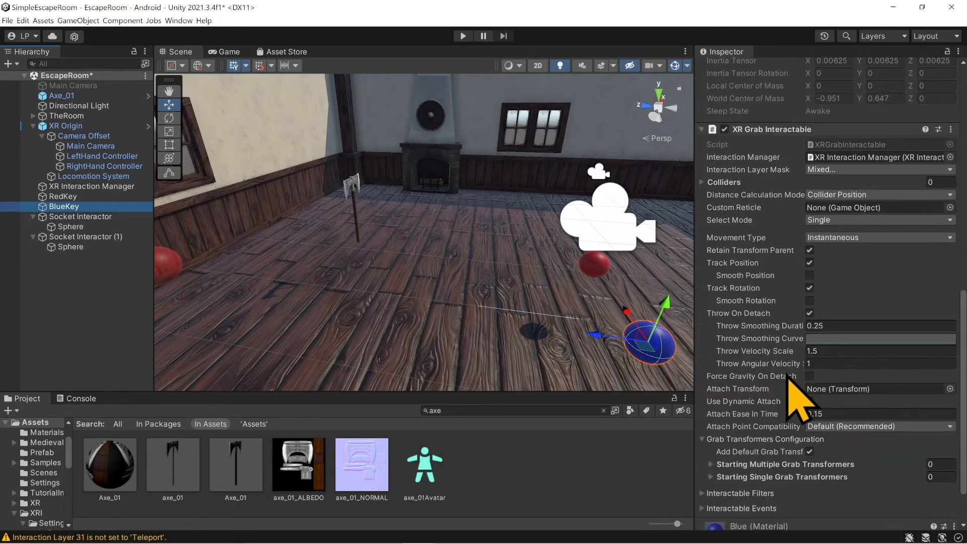
pyautogui.scroll(-4, 797, 398)
pyautogui.scroll(3, 518, 353)
# Add an XR Grab Interactable component to Axe_01
pyautogui.click(63, 95)
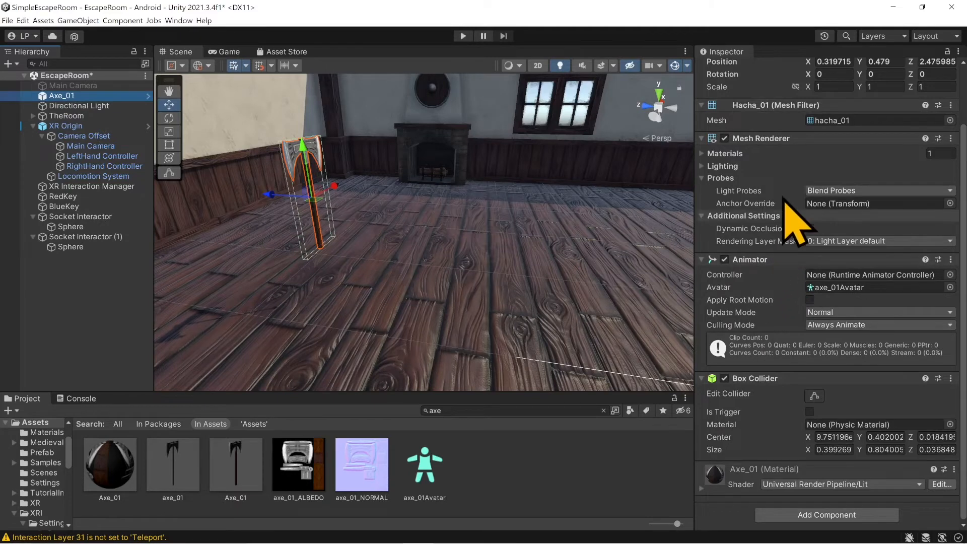
pyautogui.click(823, 515)
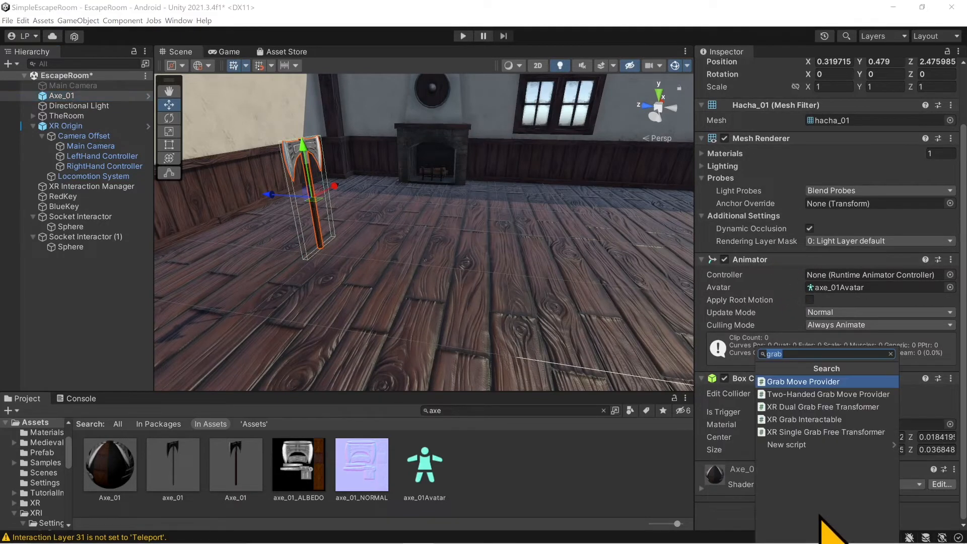
pyautogui.write('int')
pyautogui.press('BackSpace')
pyautogui.press('BackSpace')
pyautogui.press('BackSpace')
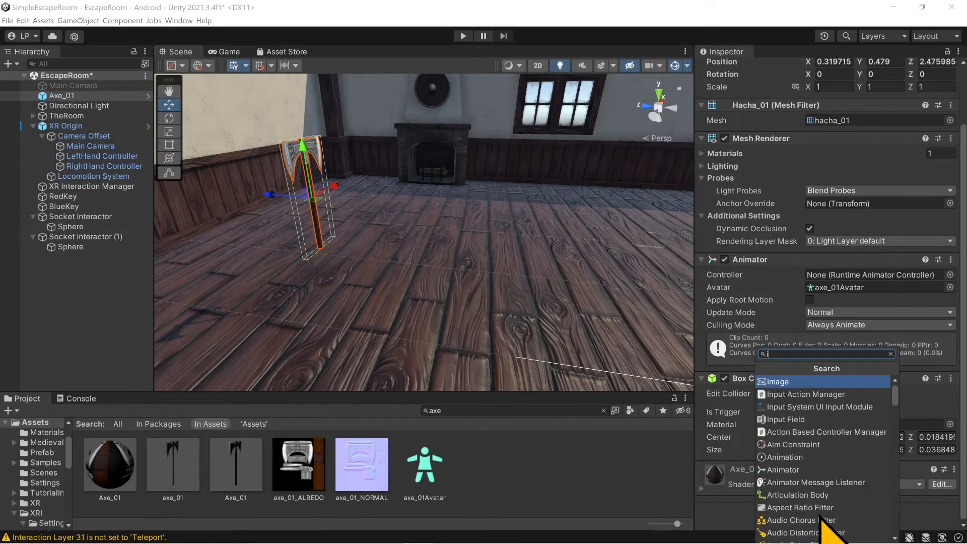
pyautogui.write('grab')
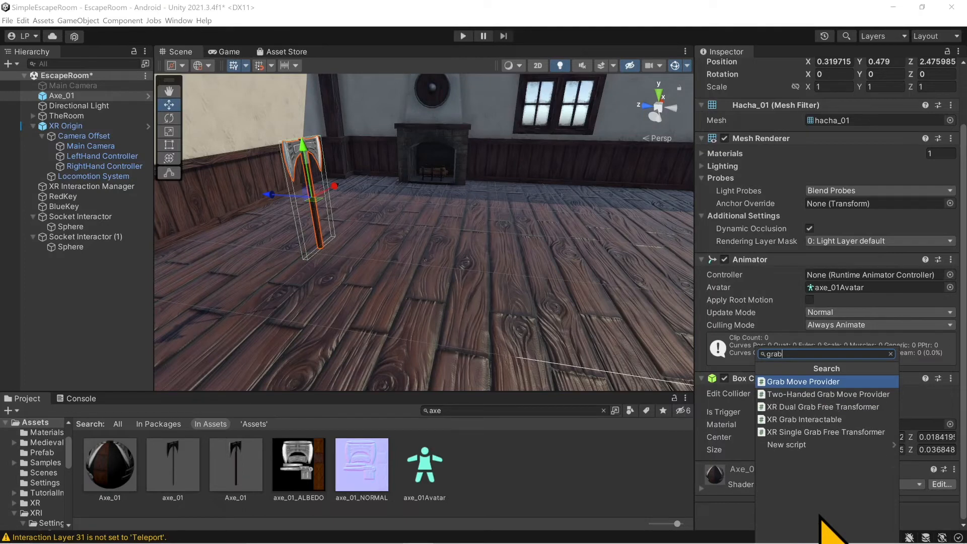
pyautogui.click(826, 419)
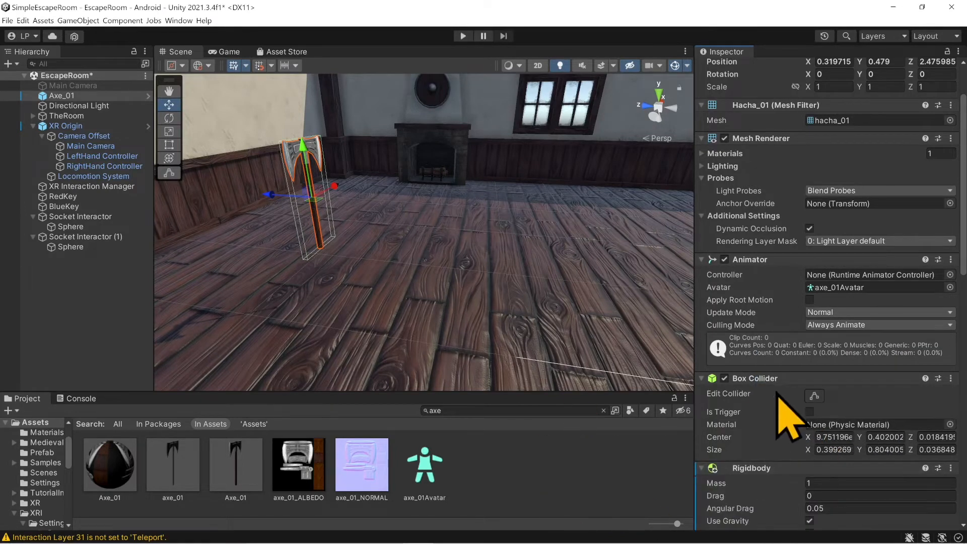
# Narrow Axe_01's Box Collider to the width of the handle, giving it an X size of about 0.061
pyautogui.scroll(4, 263, 195)
pyautogui.moveTo(471, 216); pyautogui.dragTo(367, 181, button='right')
pyautogui.moveTo(368, 182); pyautogui.dragTo(376, 187, button='middle')
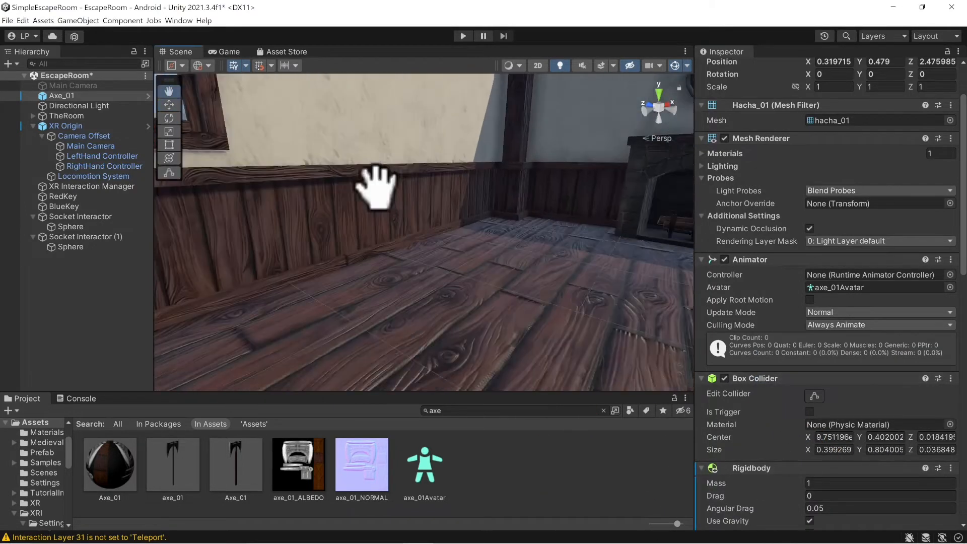
pyautogui.scroll(-3, 374, 189)
pyautogui.moveTo(476, 246); pyautogui.dragTo(469, 225, button='middle')
pyautogui.click(814, 395)
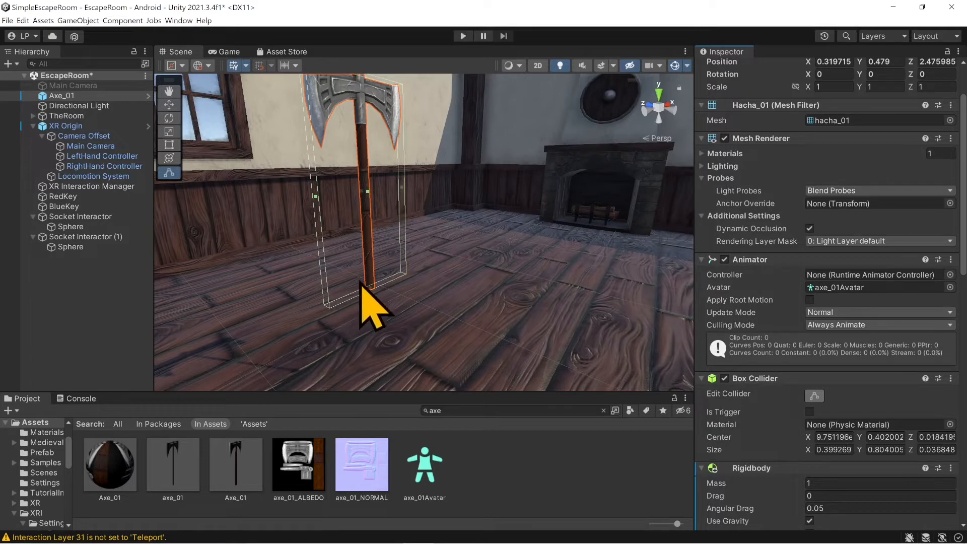
pyautogui.moveTo(398, 189); pyautogui.dragTo(366, 212)
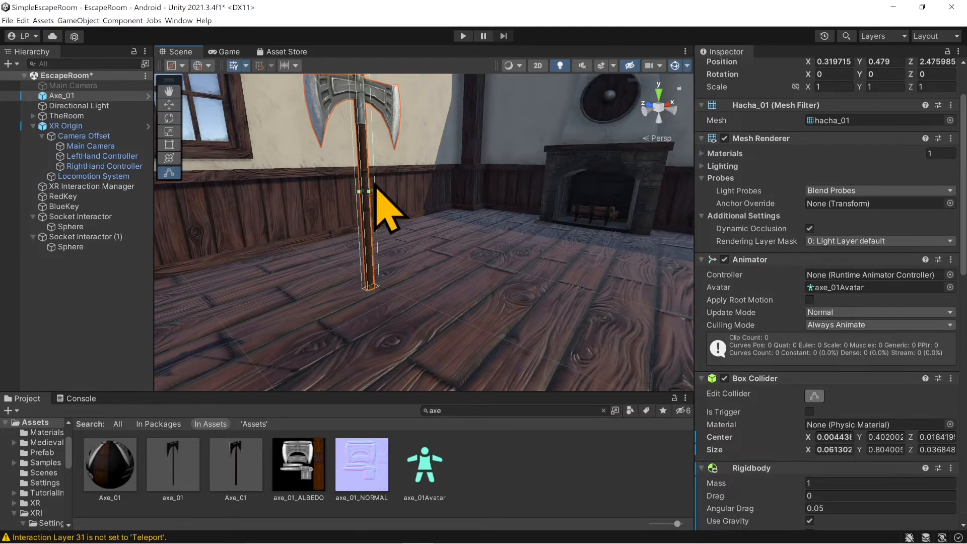
# Shorten Axe_01's Box Collider to cover only the lower end of the handle, with a Y size of about 0.182
pyautogui.moveTo(372, 182); pyautogui.dragTo(378, 189, button='middle')
pyautogui.moveTo(376, 111); pyautogui.dragTo(392, 281)
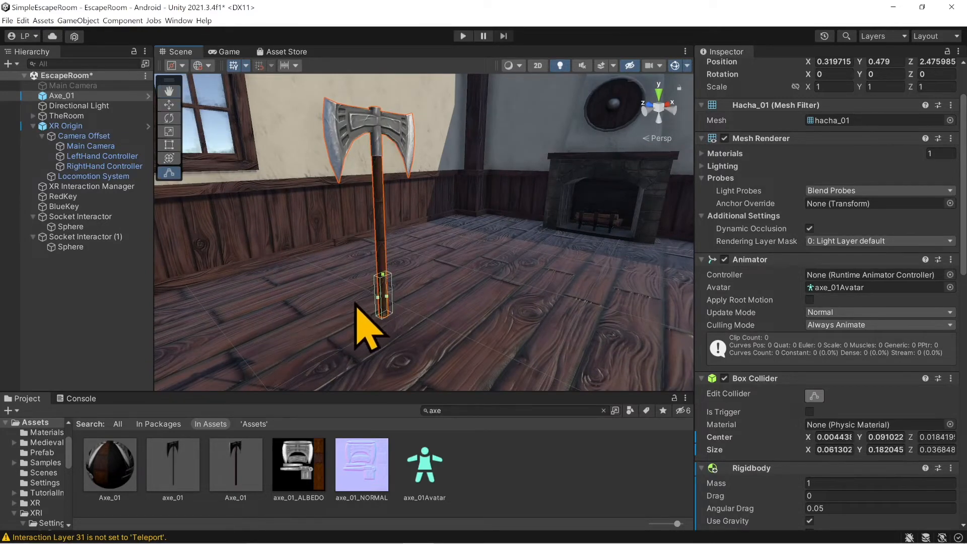
pyautogui.moveTo(395, 275); pyautogui.dragTo(454, 264, button='right')
pyautogui.moveTo(416, 252); pyautogui.dragTo(475, 291, button='middle')
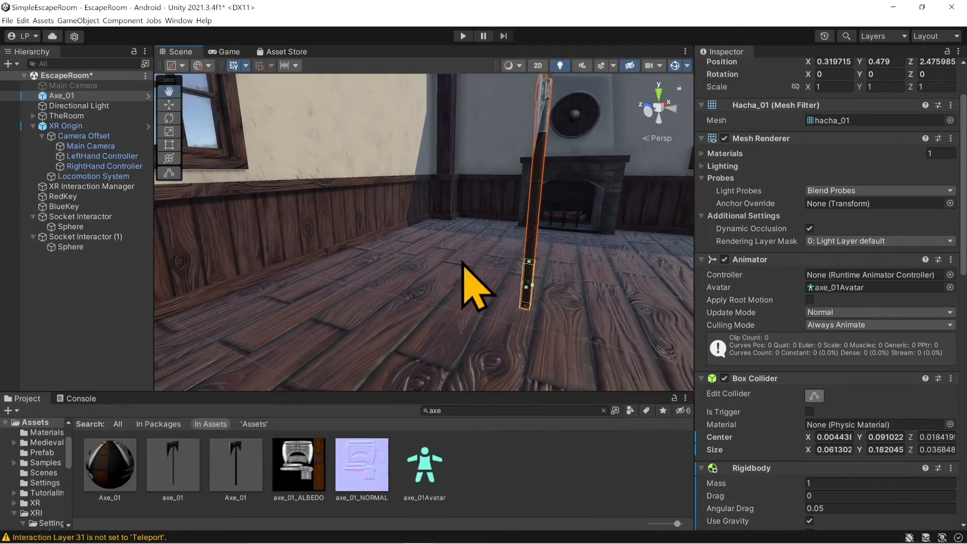
# Set the Interaction Layer Mask of Axe_01's XR Grab Interactable to Red only
pyautogui.scroll(-5, 835, 348)
pyautogui.scroll(-10, 825, 377)
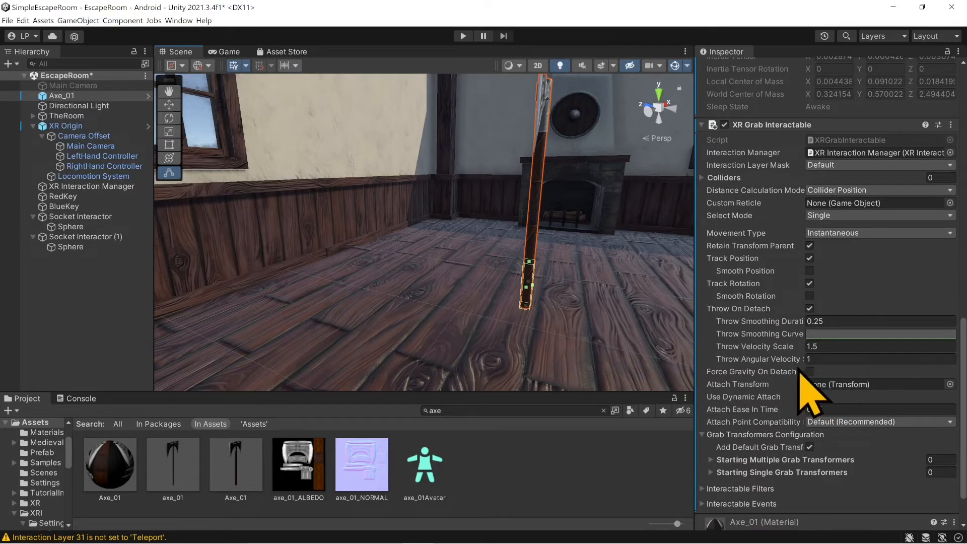
pyautogui.click(837, 165)
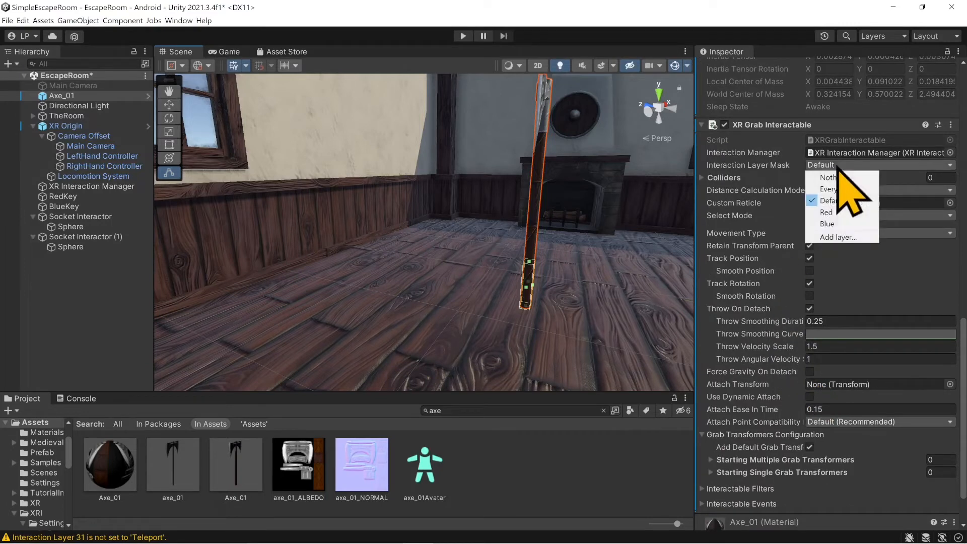
pyautogui.click(854, 216)
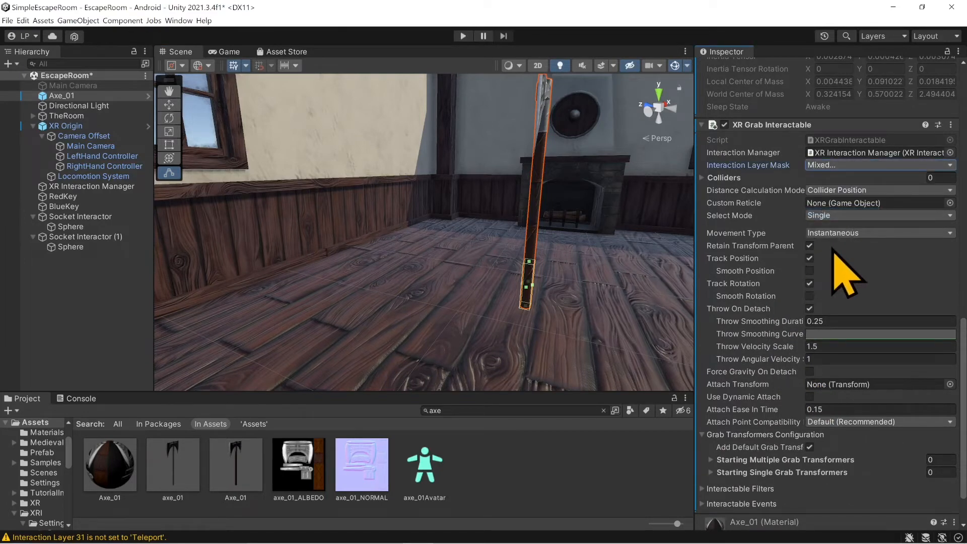
pyautogui.click(839, 166)
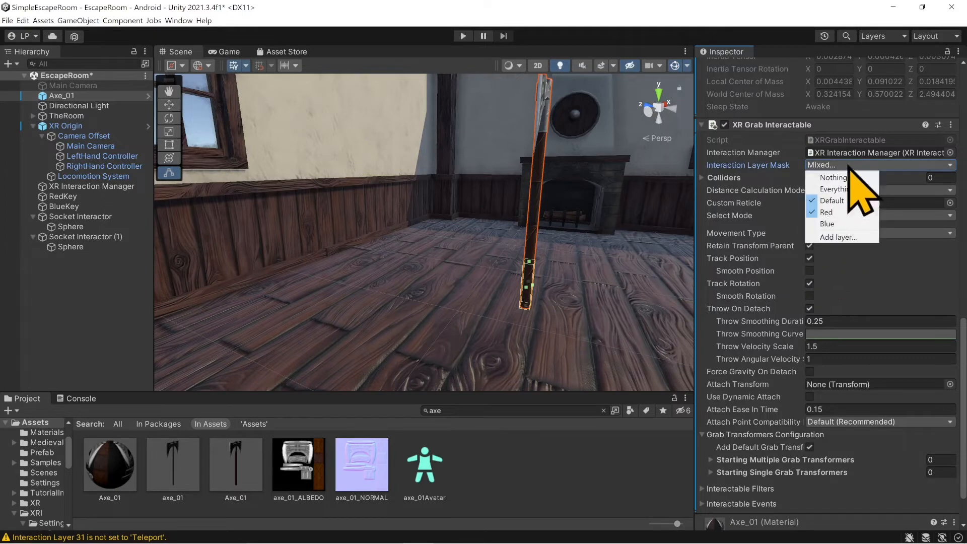
pyautogui.click(845, 178)
pyautogui.click(847, 167)
pyautogui.click(846, 213)
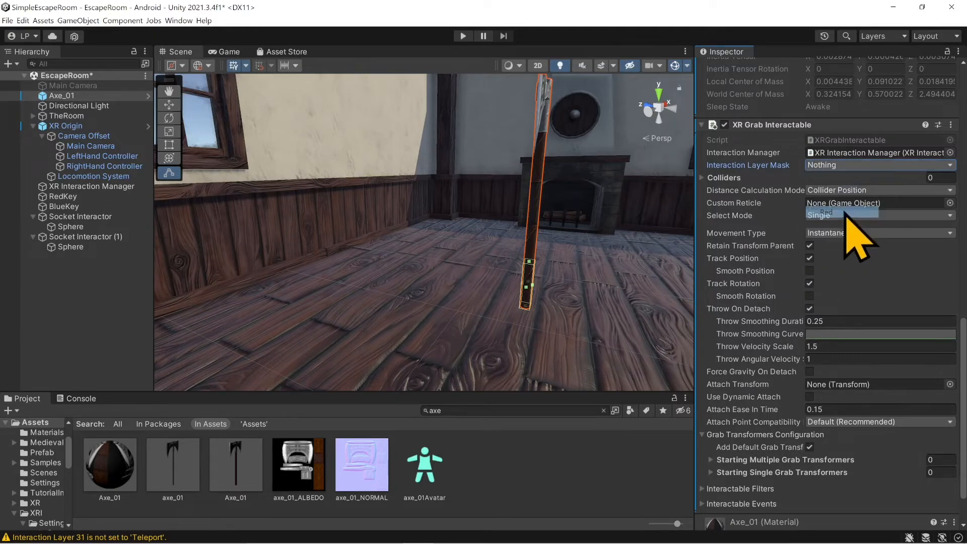
# Play-test the escape room scene with the grabbable axe, then stop the play session
pyautogui.scroll(-8, 363, 255)
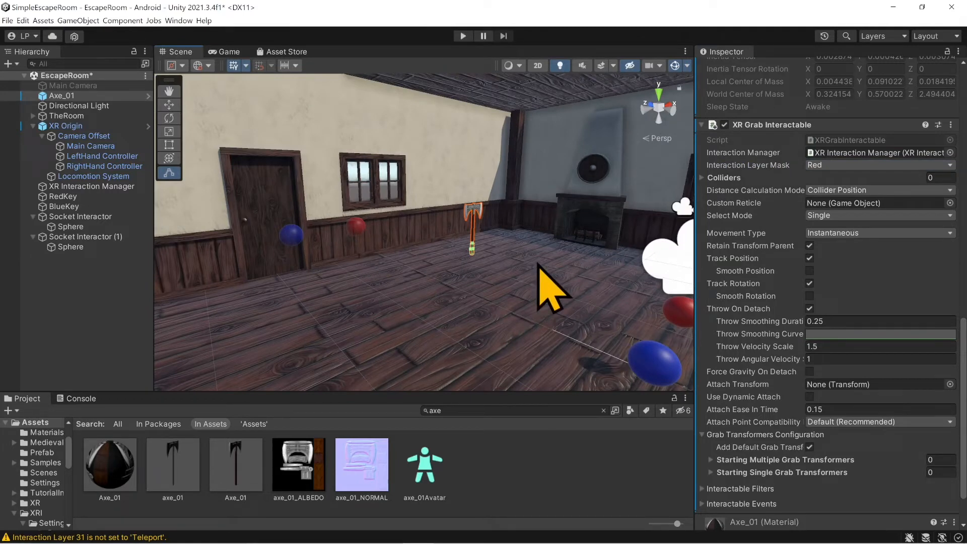
pyautogui.click(463, 36)
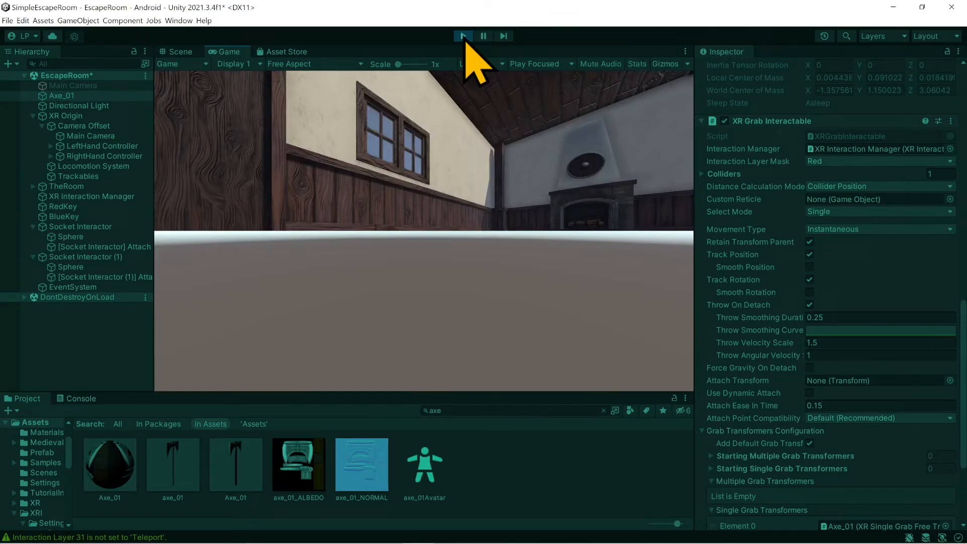
pyautogui.click(463, 36)
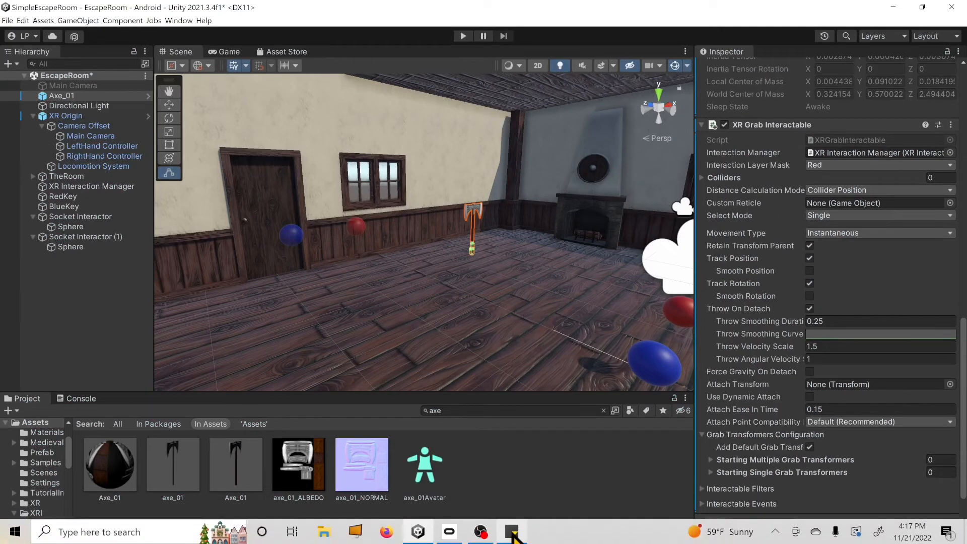
# Switch to the Simple Escape Room sticky note, strike through "-setup interactable gameobjects", and return to Unity
pyautogui.click(511, 533)
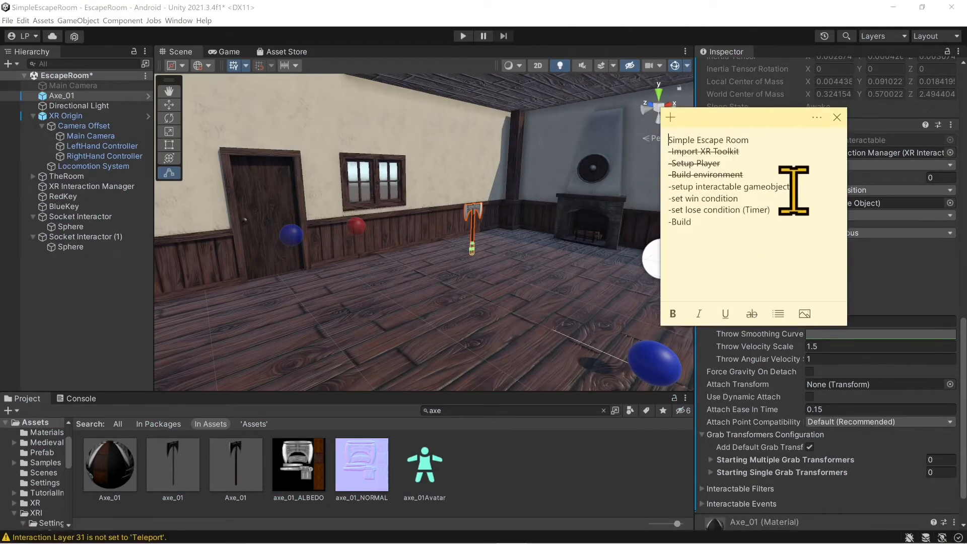
pyautogui.moveTo(796, 187); pyautogui.dragTo(655, 188)
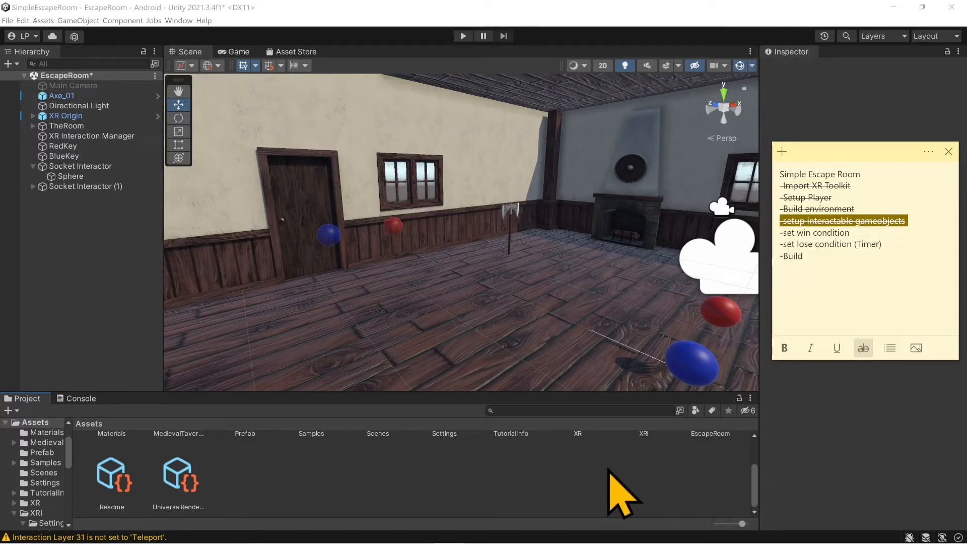
pyautogui.click(623, 494)
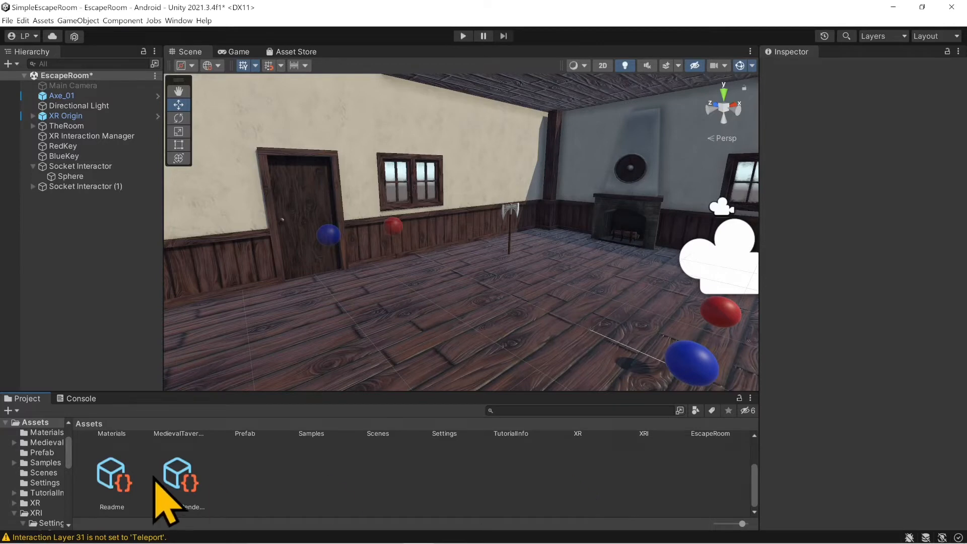
# Create a C# script named ScoreScript in the Assets folder and open it in Visual Studio
pyautogui.scroll(2, 205, 486)
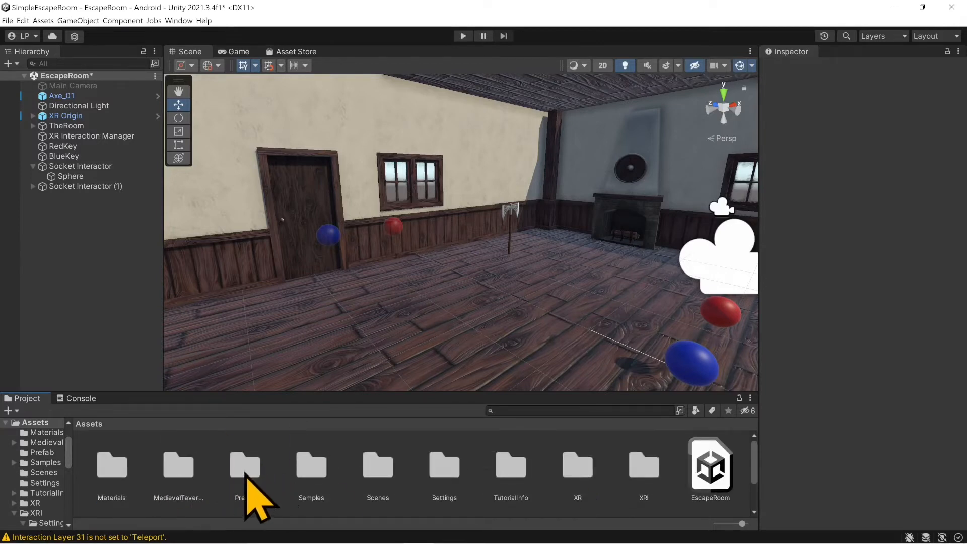
pyautogui.scroll(-2, 262, 478)
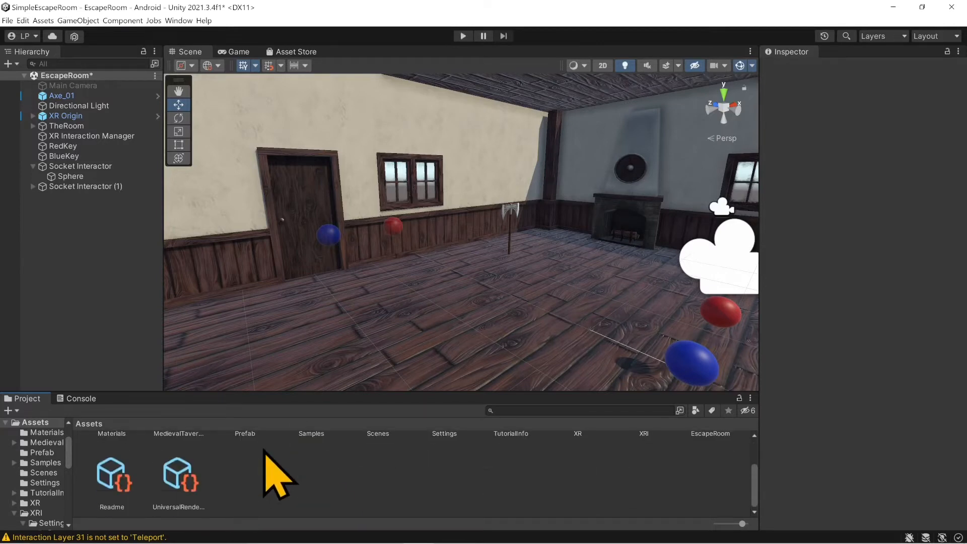
pyautogui.rightClick(246, 471)
pyautogui.moveTo(320, 203)
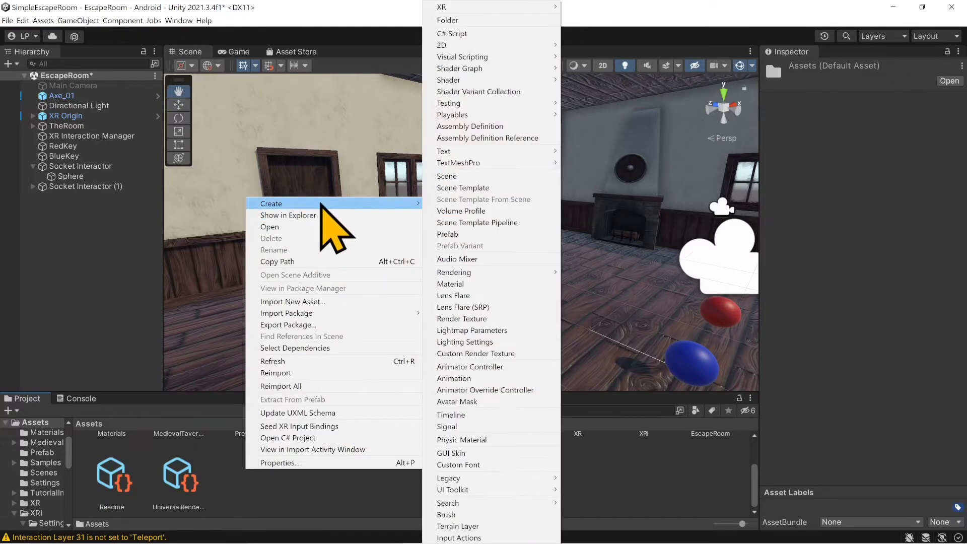
pyautogui.click(487, 34)
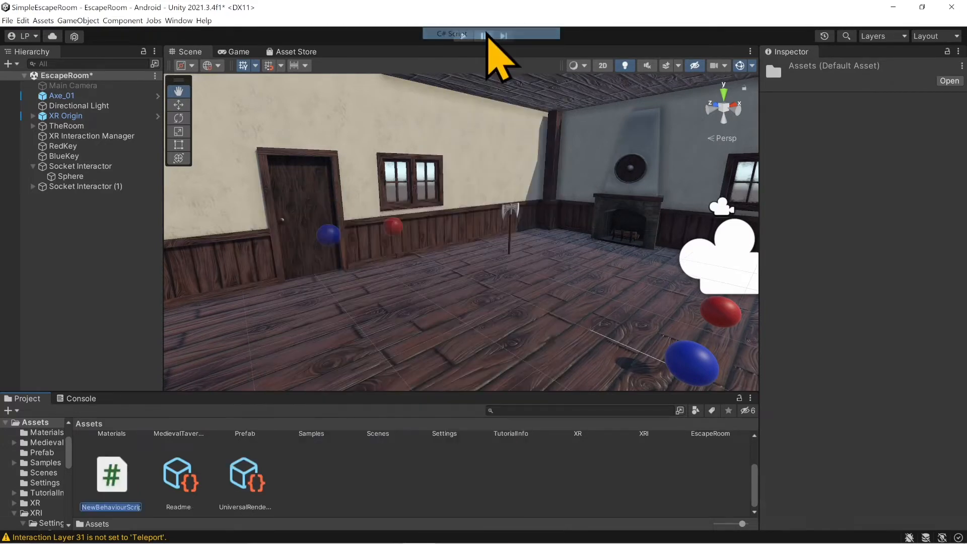
pyautogui.write('ScoreSc')
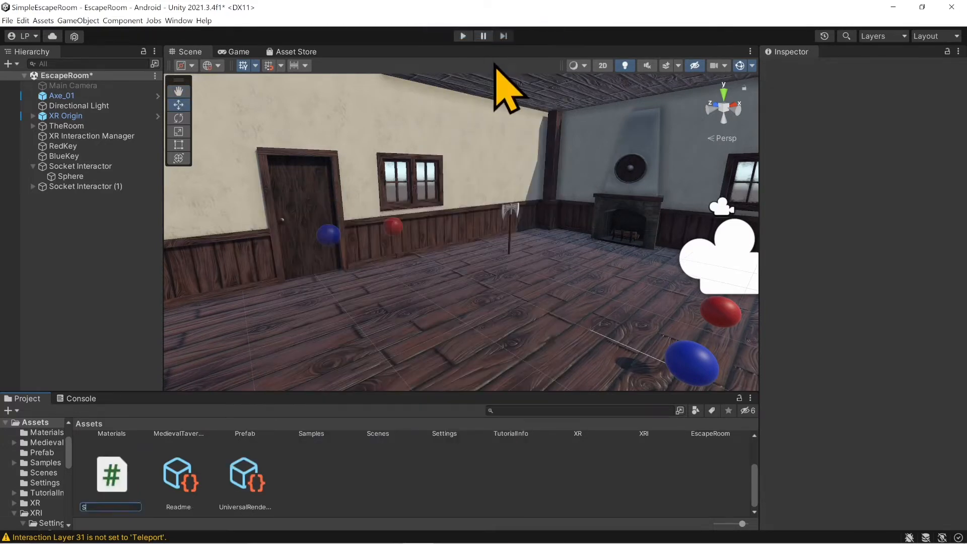
pyautogui.write('ript')
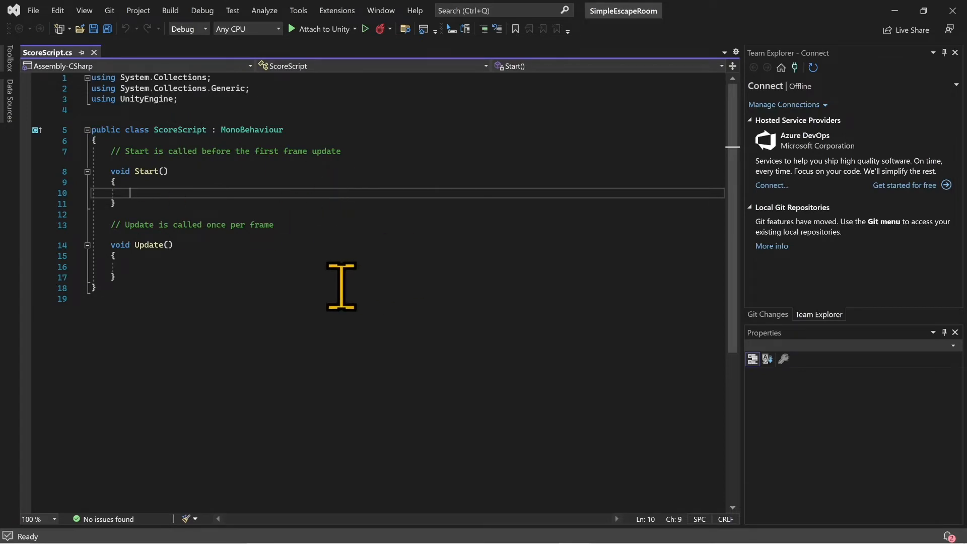
# Declare the field "[SerializeField] private int score;" at the start of the ScoreScript class, above the Start method
pyautogui.click(169, 140)
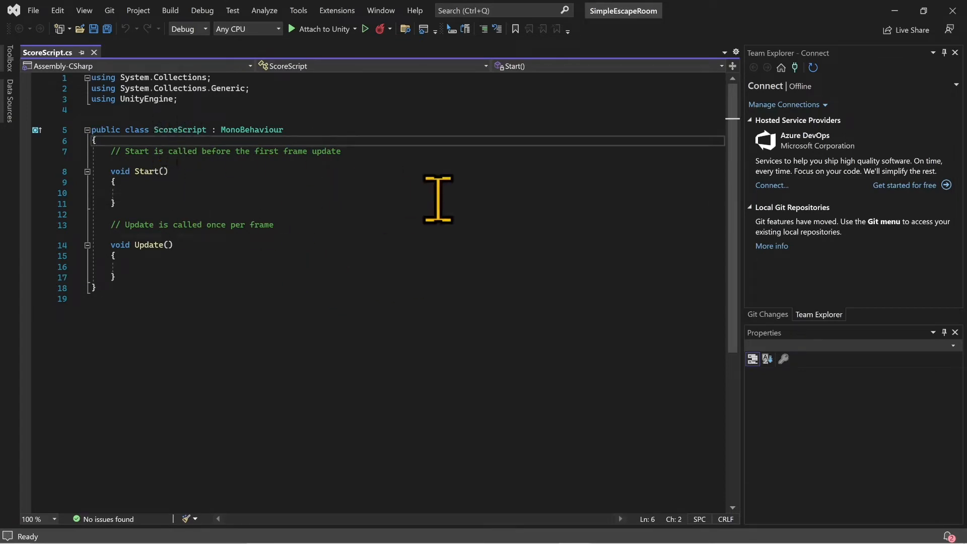
pyautogui.press('Return')
pyautogui.press('Return')
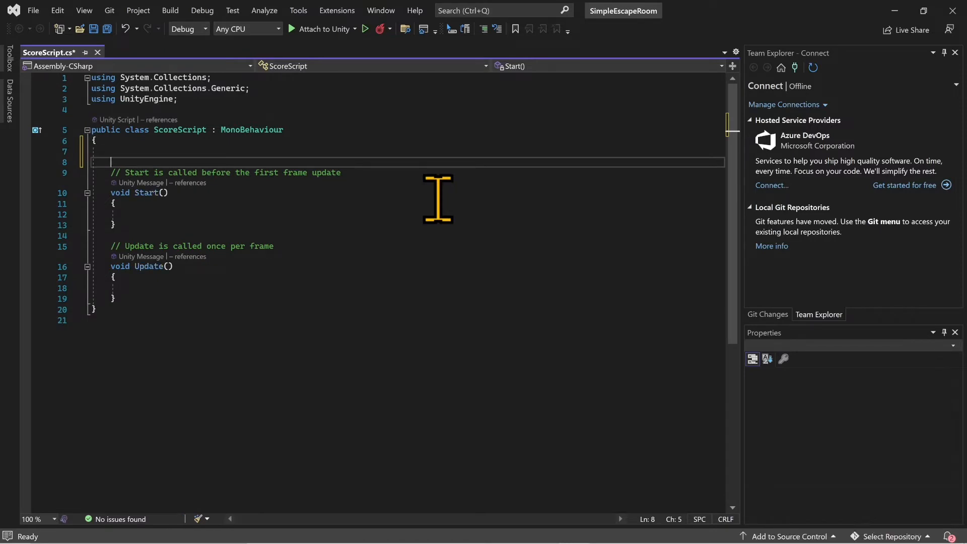
pyautogui.write('[seri')
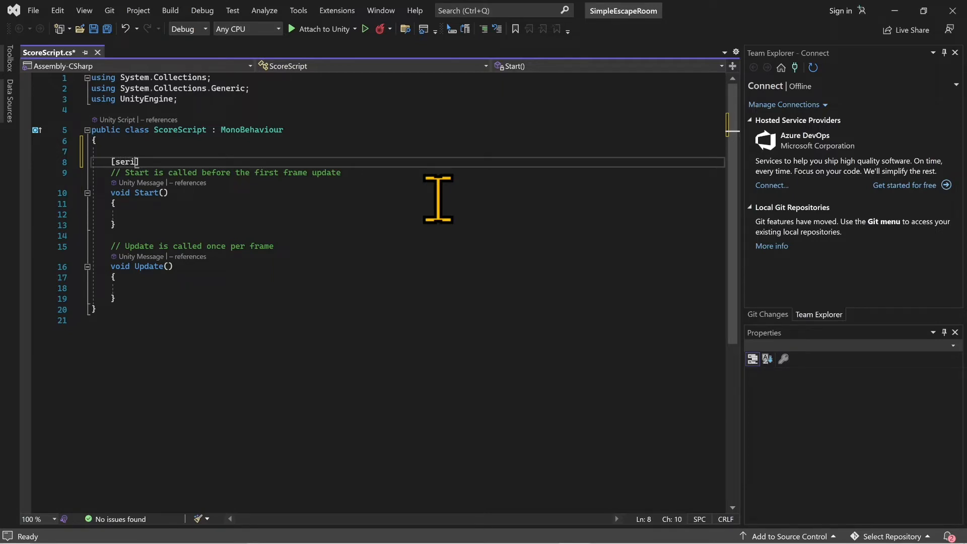
pyautogui.press('BackSpace')
pyautogui.press('BackSpace')
pyautogui.write('a')
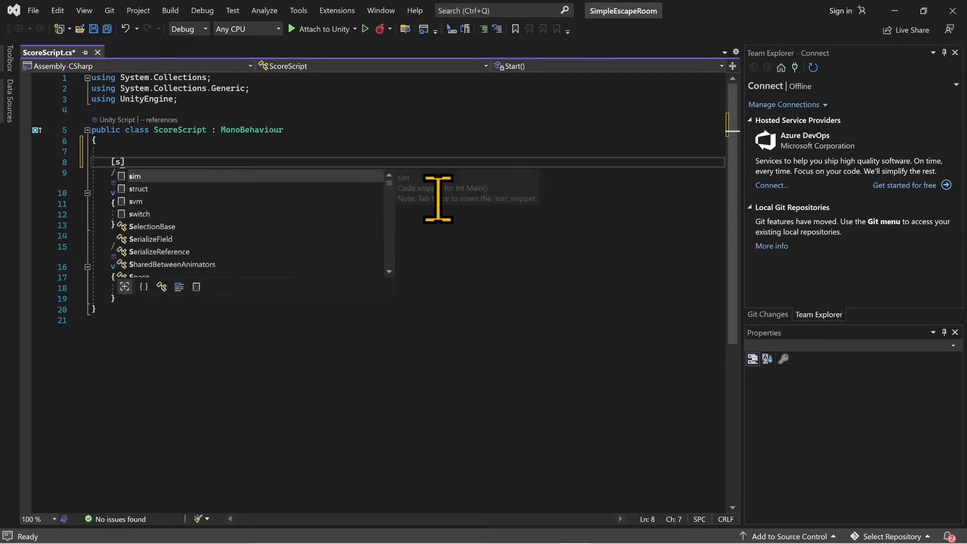
pyautogui.press('BackSpace')
pyautogui.write('r')
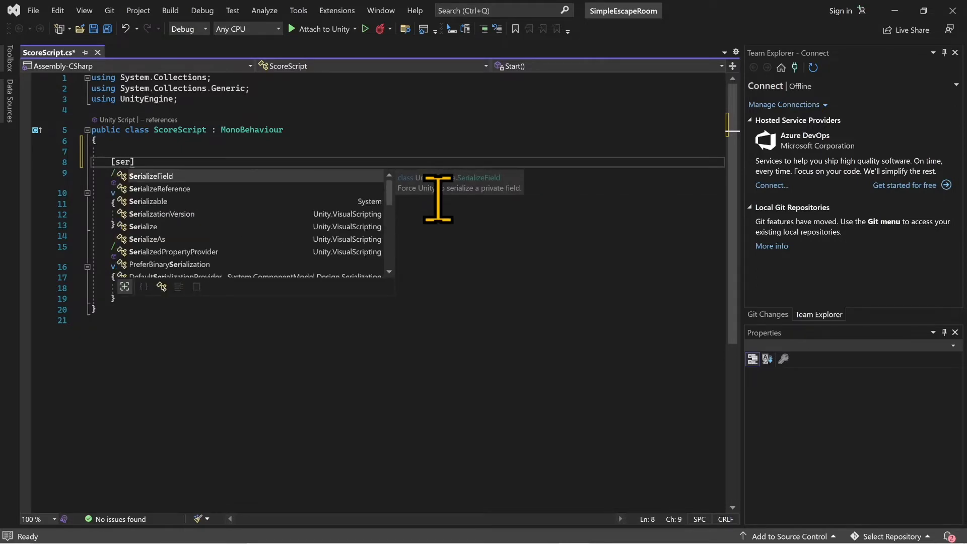
pyautogui.press('Tab')
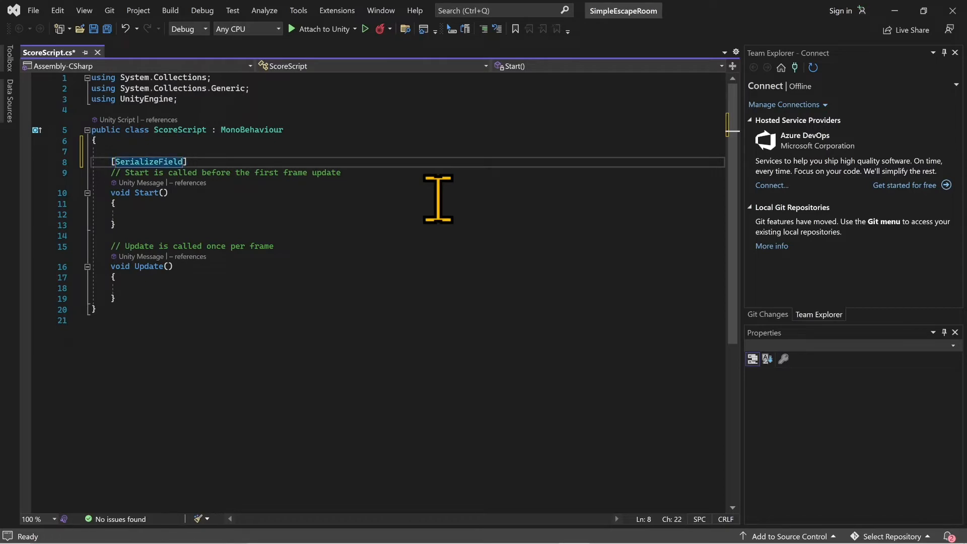
pyautogui.write('private int sc')
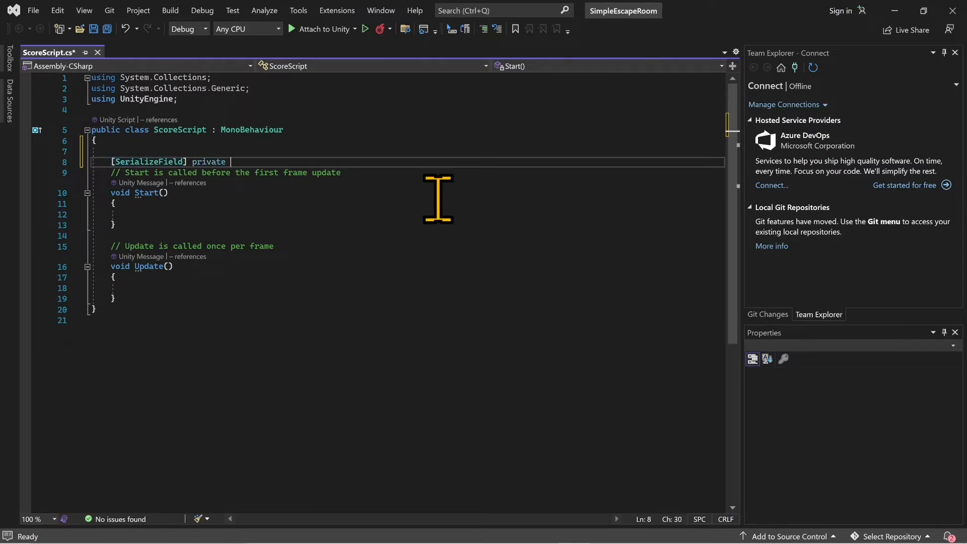
pyautogui.write('ore')
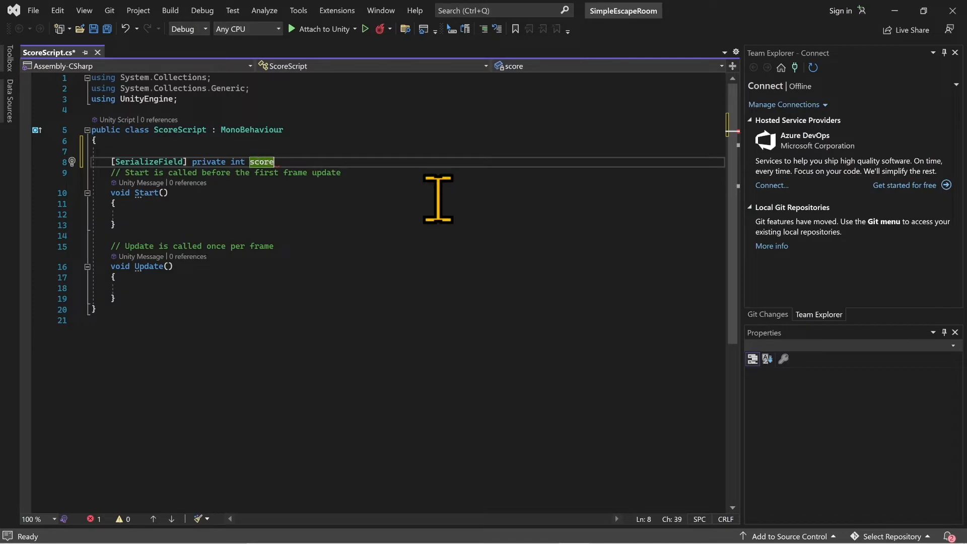
pyautogui.write(';')
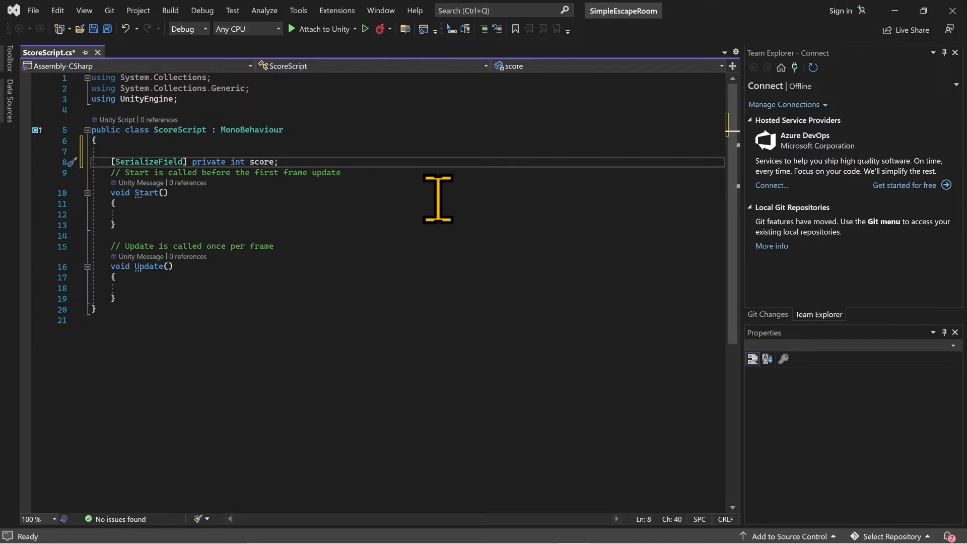
# Declare the field "[SerializeField] private int finalScore;" directly below the score field
pyautogui.press('Return')
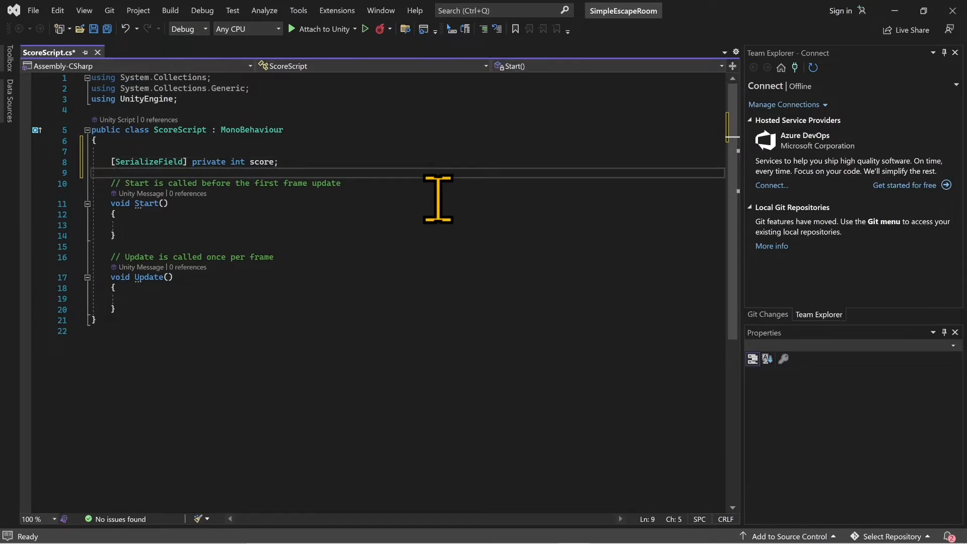
pyautogui.write('[serializeField')
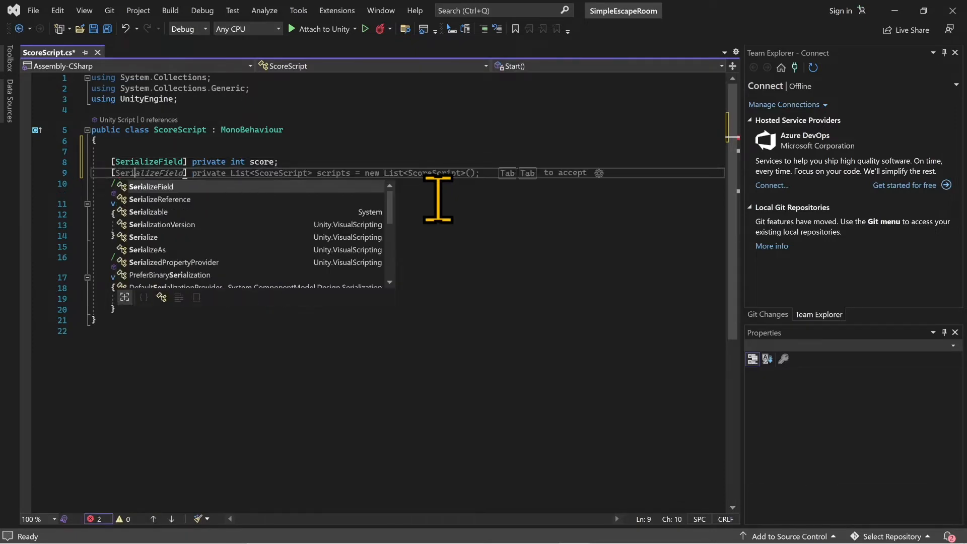
pyautogui.press('Tab')
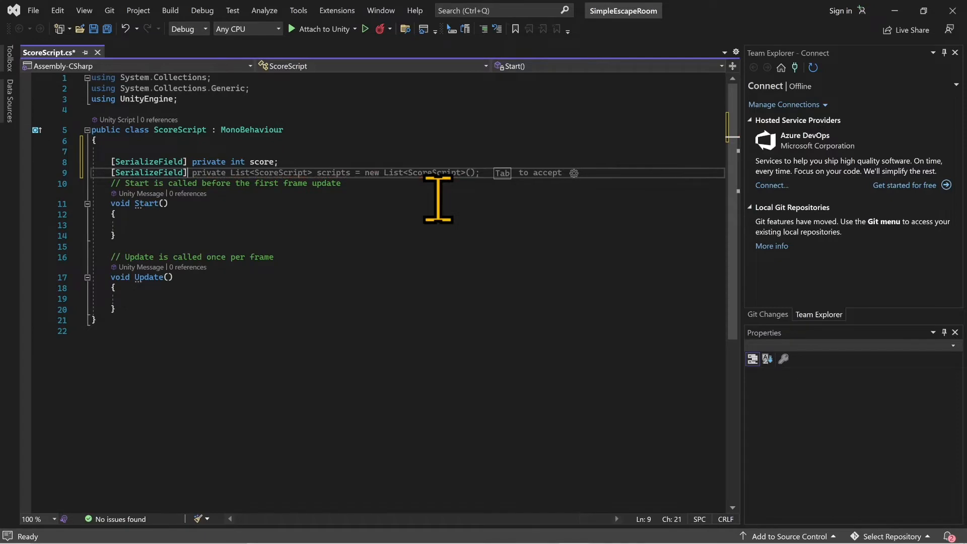
pyautogui.write('private int ')
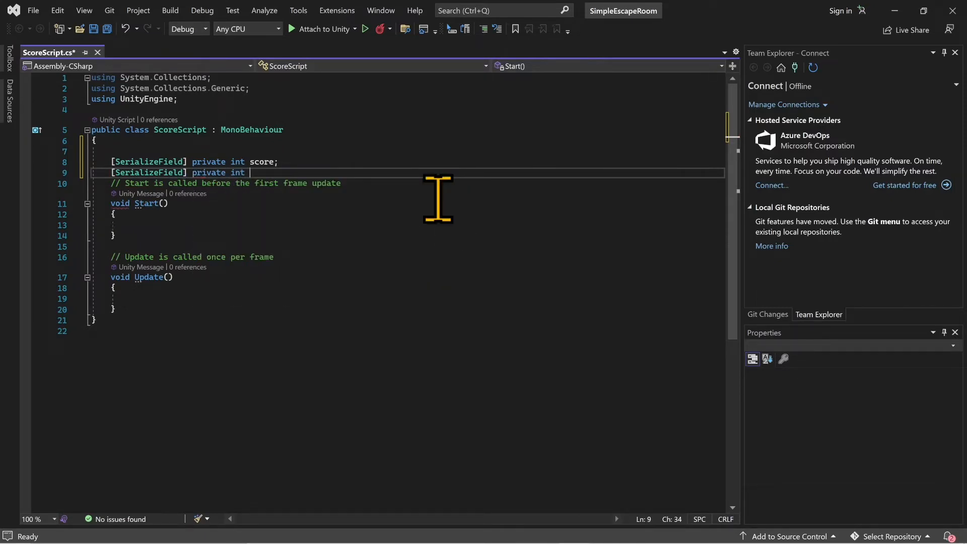
pyautogui.write('final')
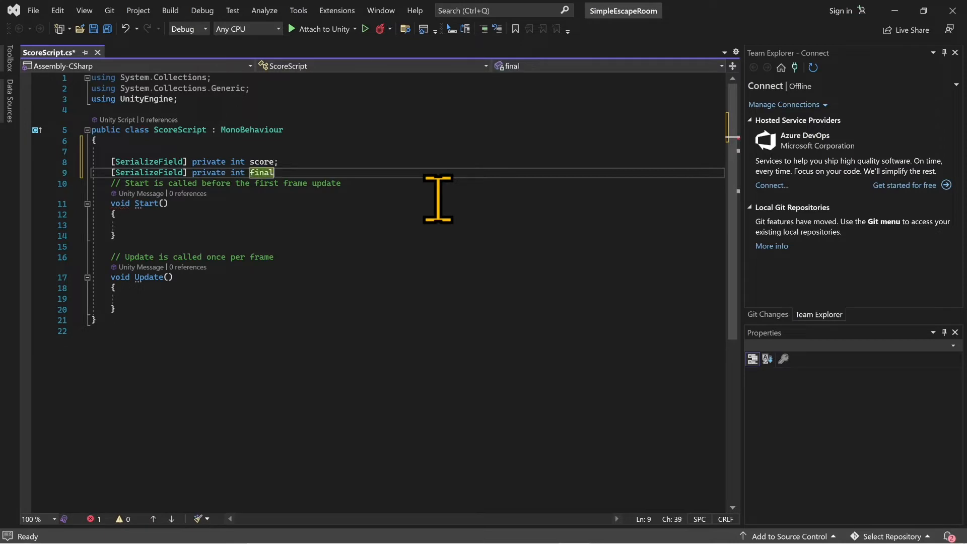
pyautogui.write('Score;')
# Declare the field "[SerializeField] private UnityEvent winAction;" below the finalScore field, including the UnityEngine.Events namespace, and save the script
pyautogui.press('Return')
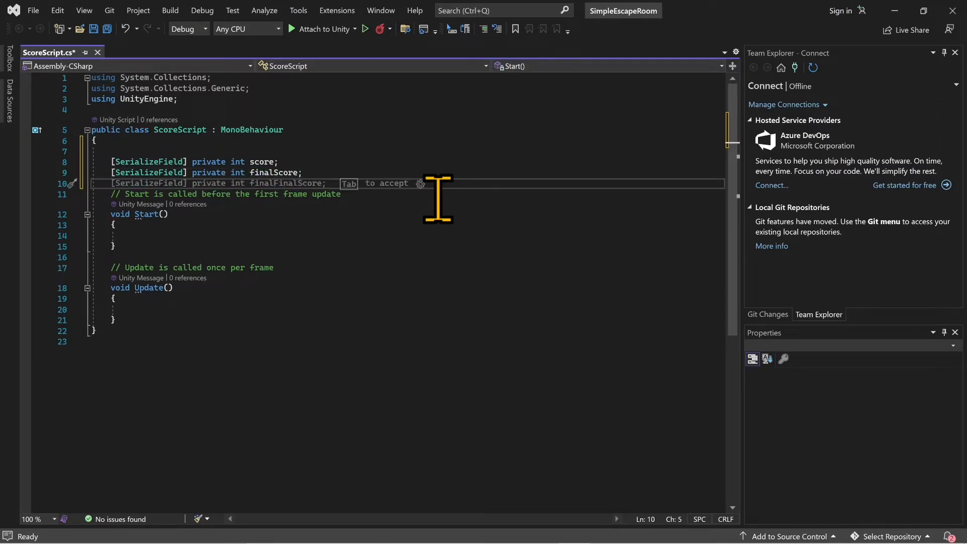
pyautogui.write('[seri')
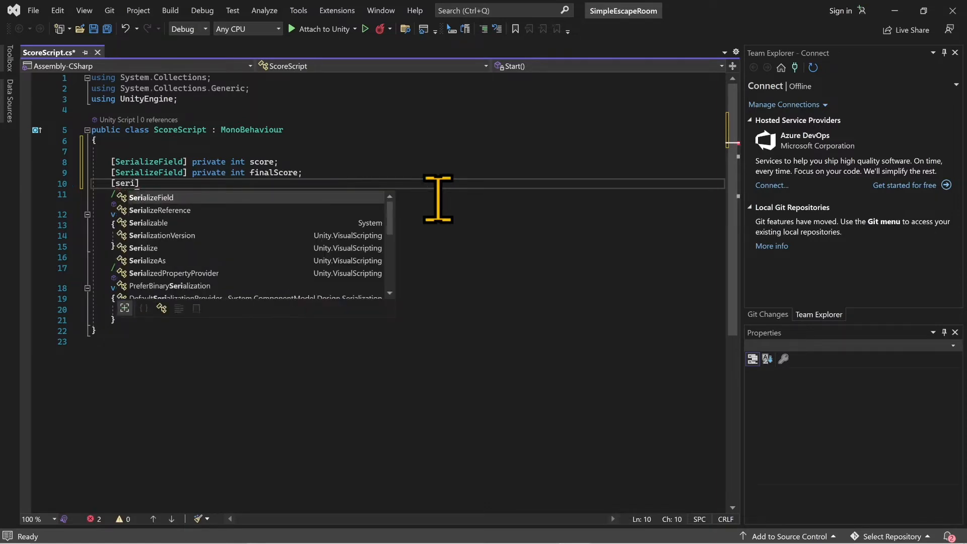
pyautogui.press('Escape')
pyautogui.write('alizeField] ')
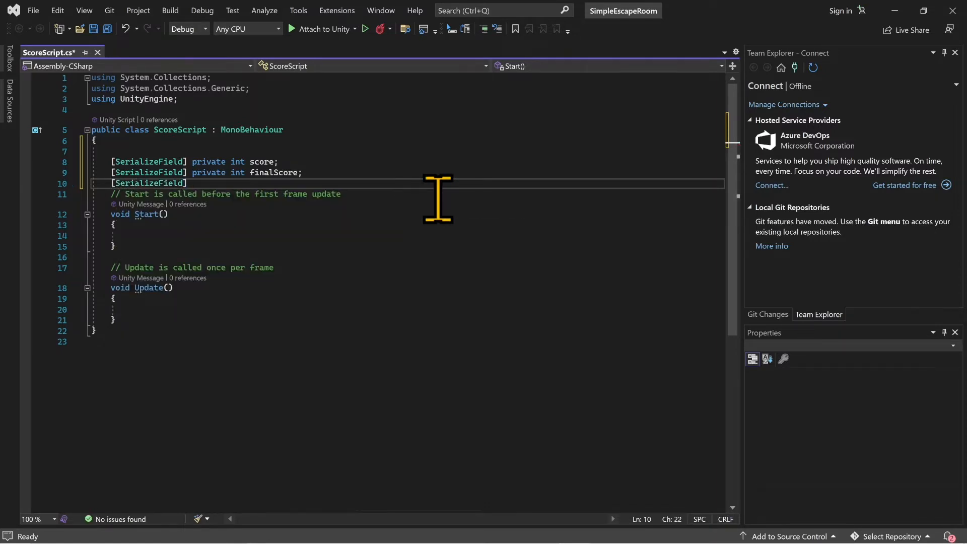
pyautogui.write('private Unitye')
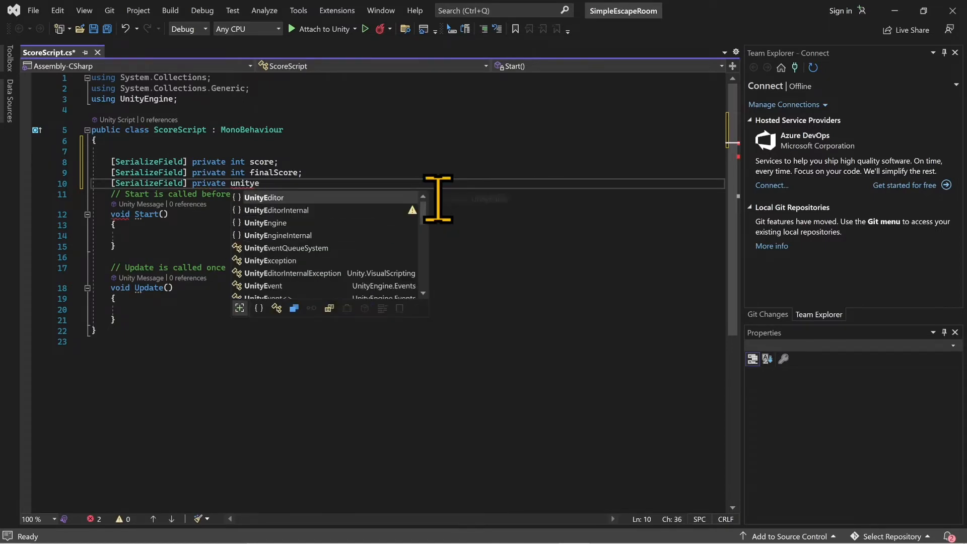
pyautogui.write('v')
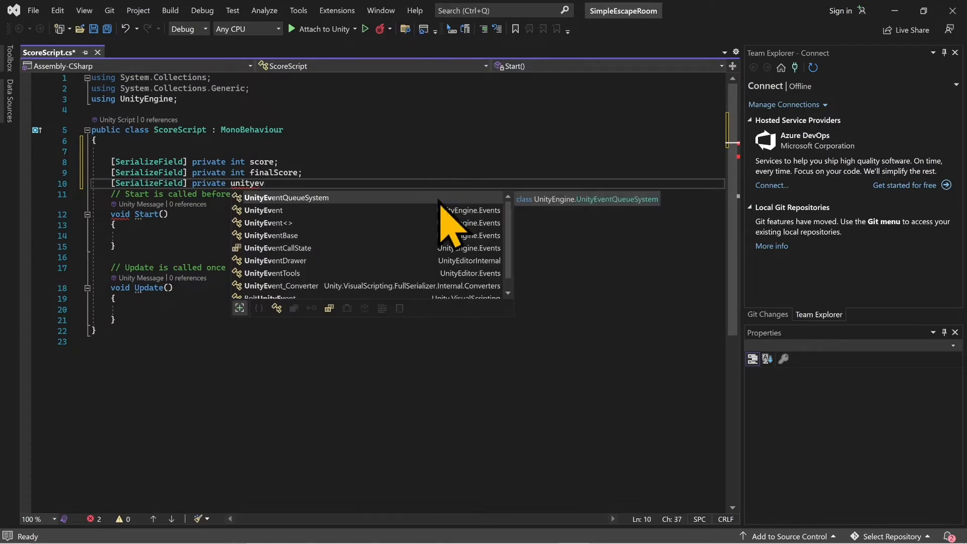
pyautogui.press('Escape')
pyautogui.press('Tab')
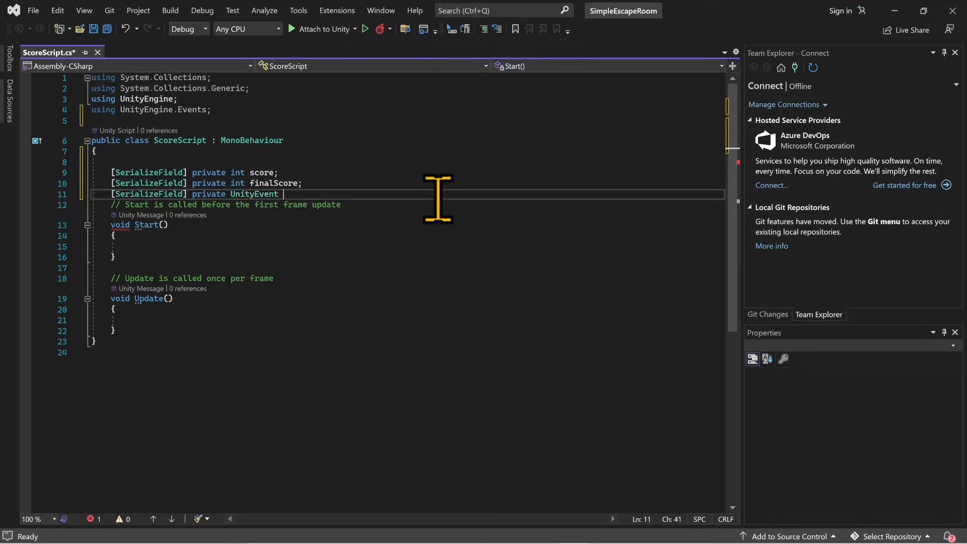
pyautogui.write('wi')
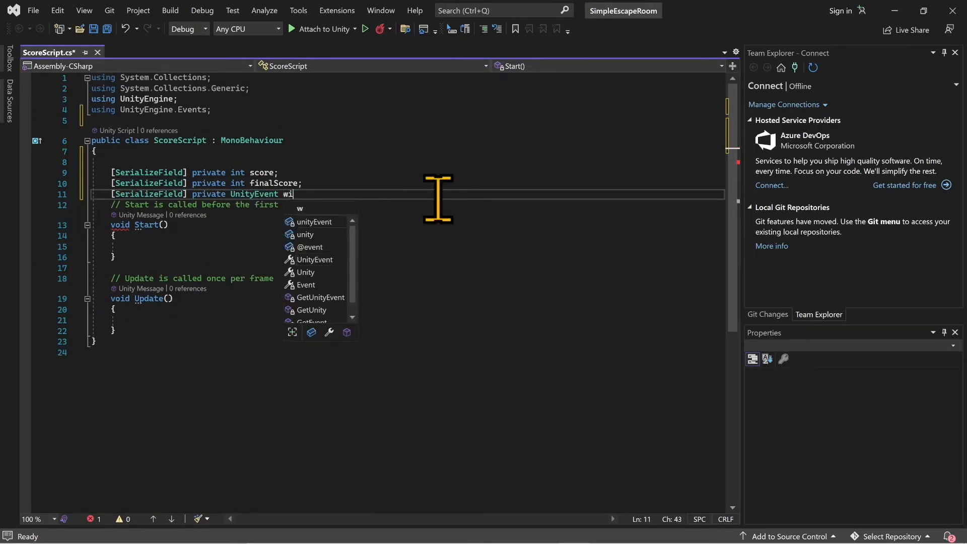
pyautogui.write('nAction;')
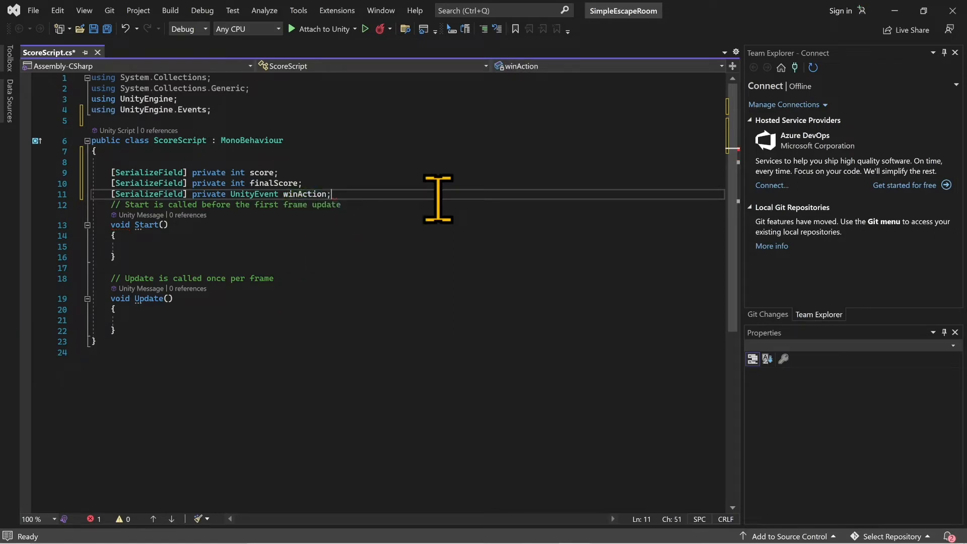
pyautogui.press('Return')
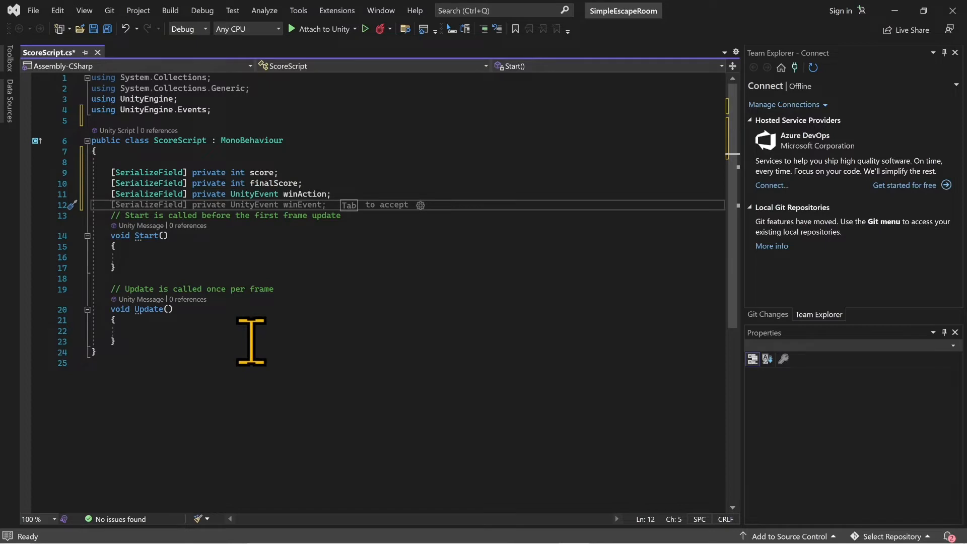
pyautogui.hotkey('ctrl', 's')
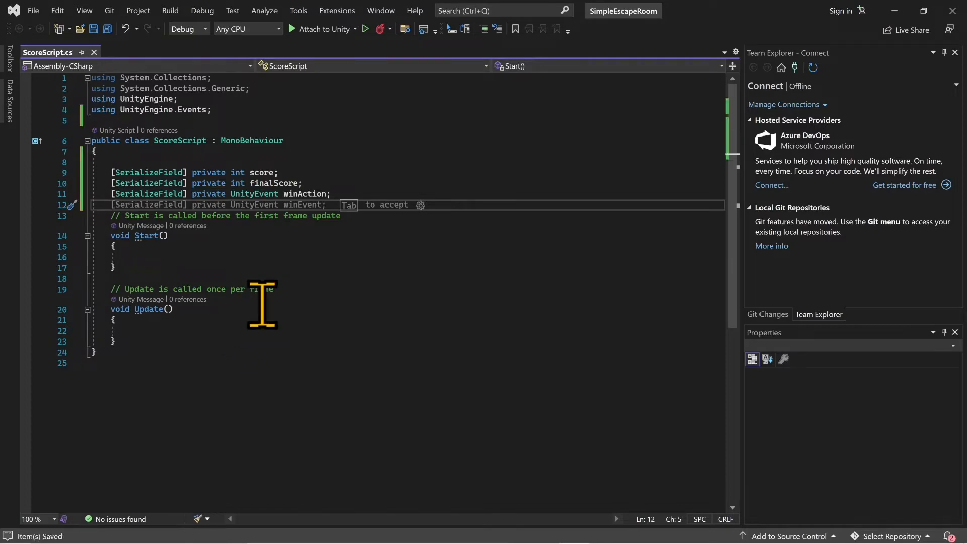
# Add an empty "public void UpdateScore()" method with its braces below the Update method
pyautogui.click(191, 337)
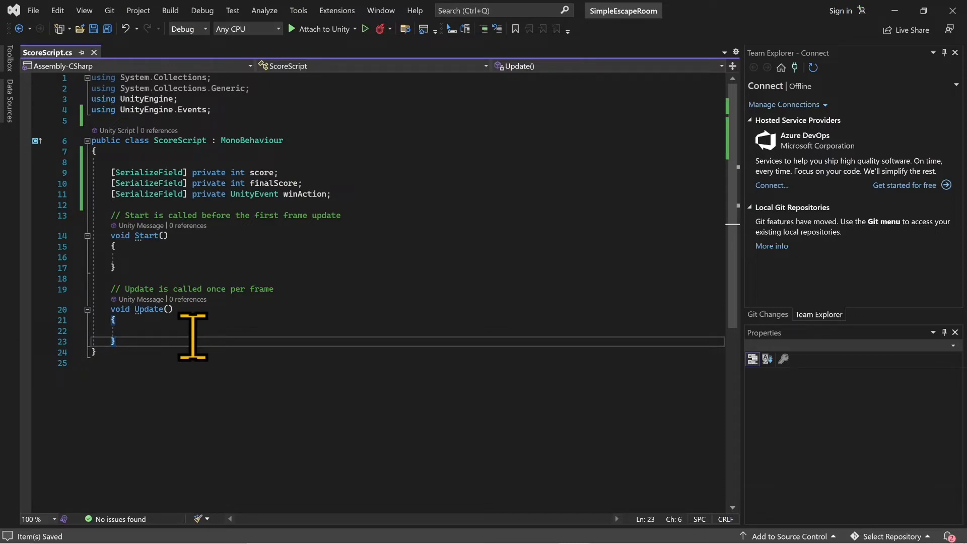
pyautogui.press('Return')
pyautogui.press('Return')
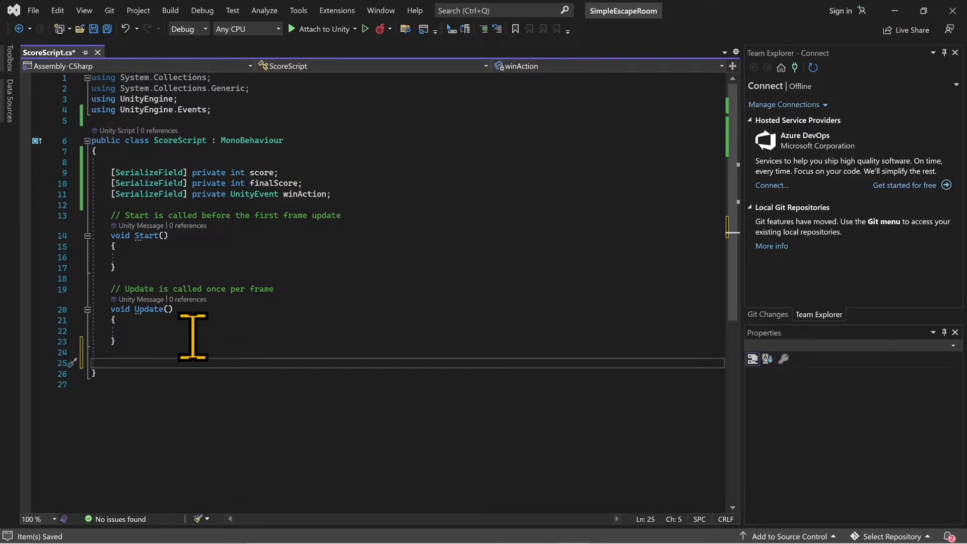
pyautogui.write('p')
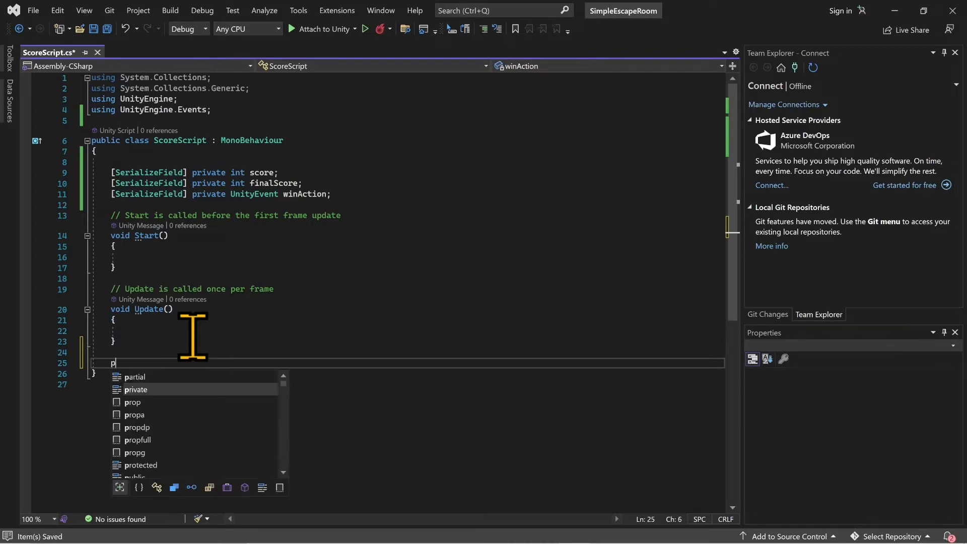
pyautogui.write('ublic void ')
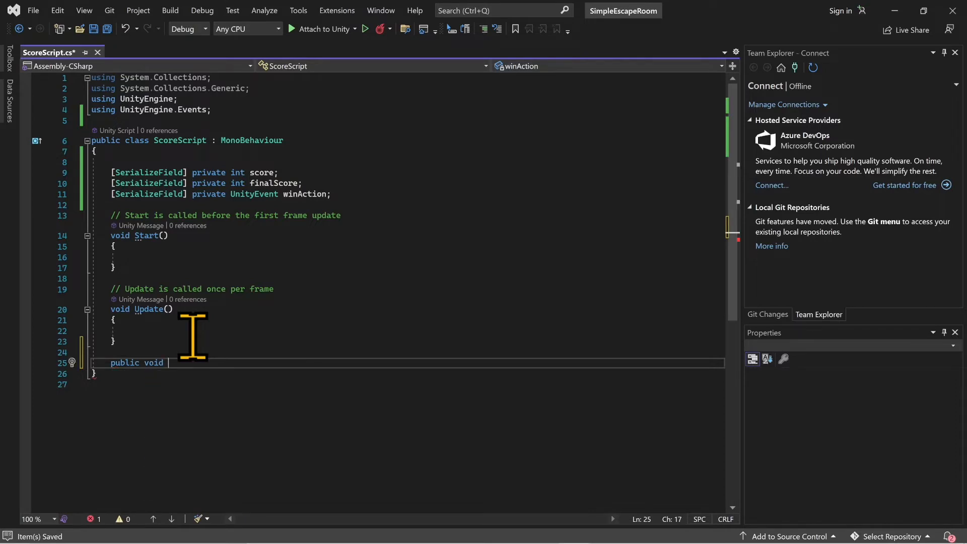
pyautogui.write('S')
pyautogui.press('BackSpace')
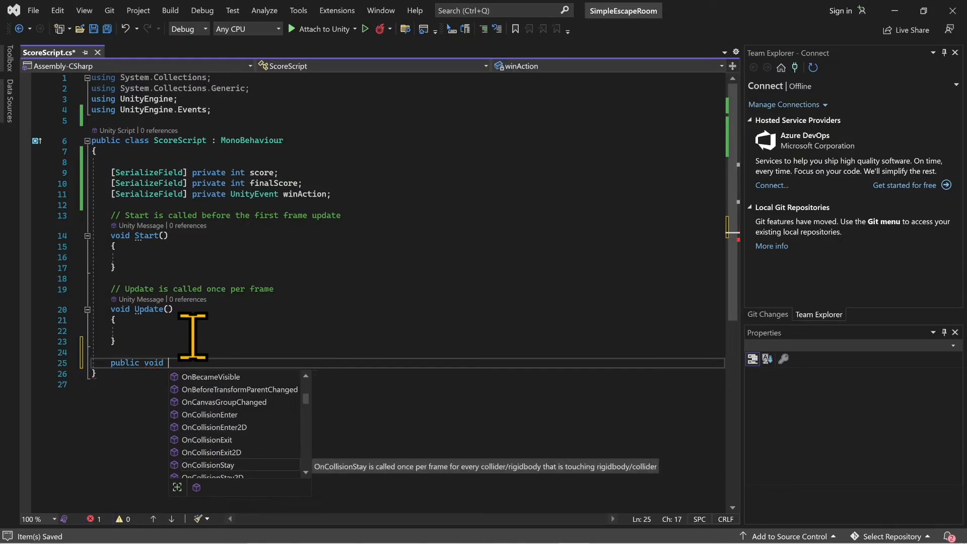
pyautogui.write('U')
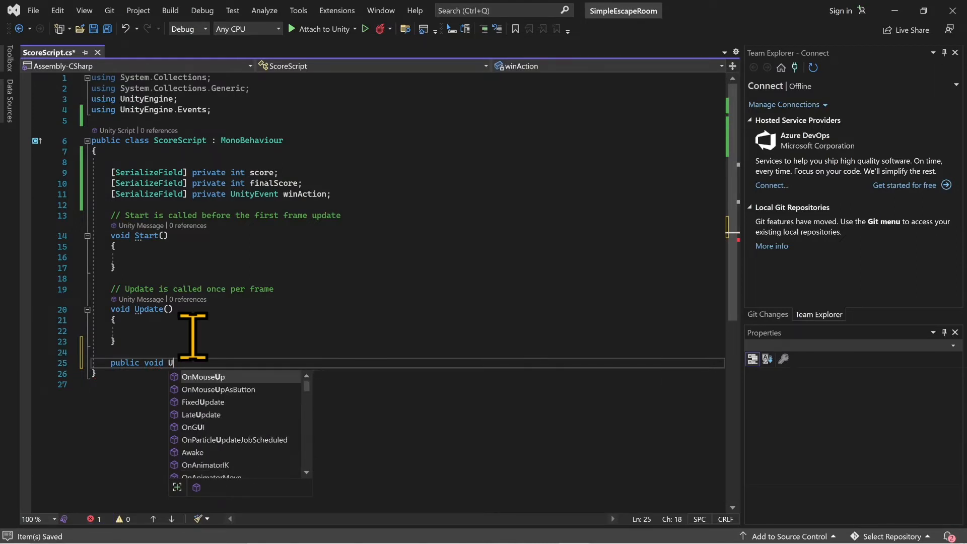
pyautogui.write('pdateScore')
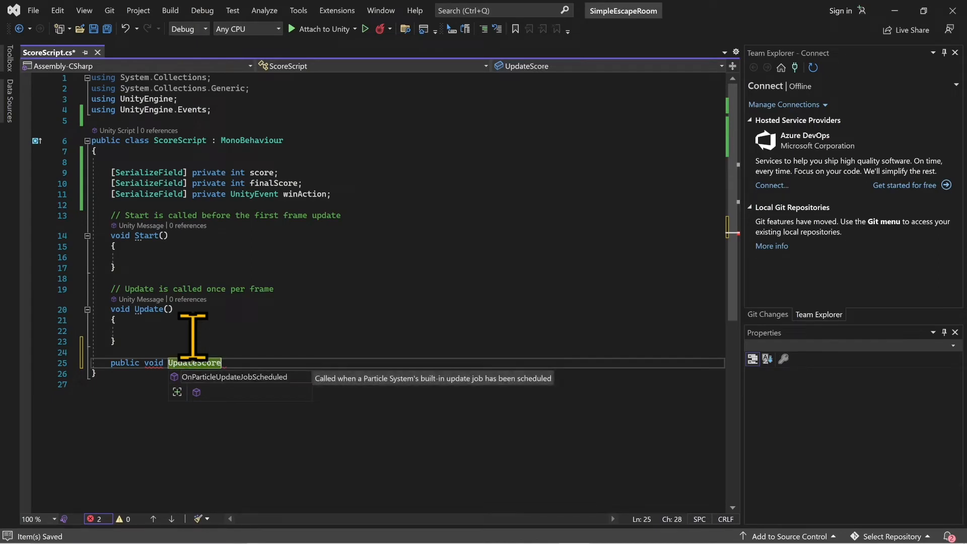
pyautogui.write('() {')
pyautogui.press('Return')
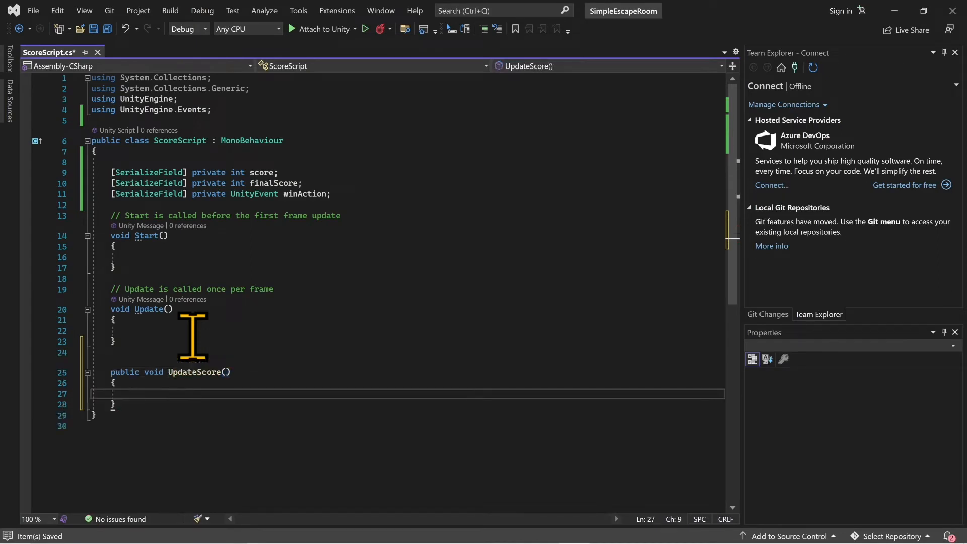
# Write "score++;" as the first statement inside the UpdateScore method
pyautogui.write('scor')
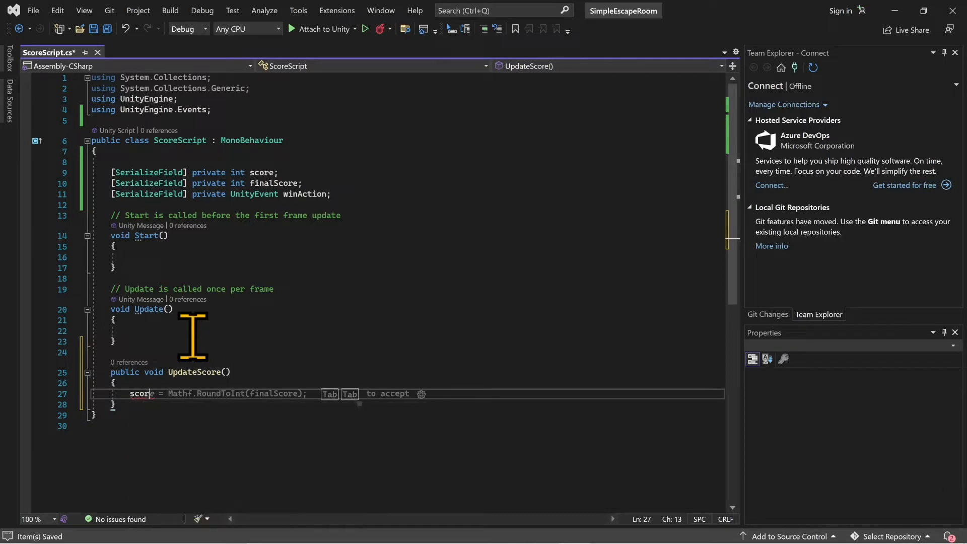
pyautogui.write('e')
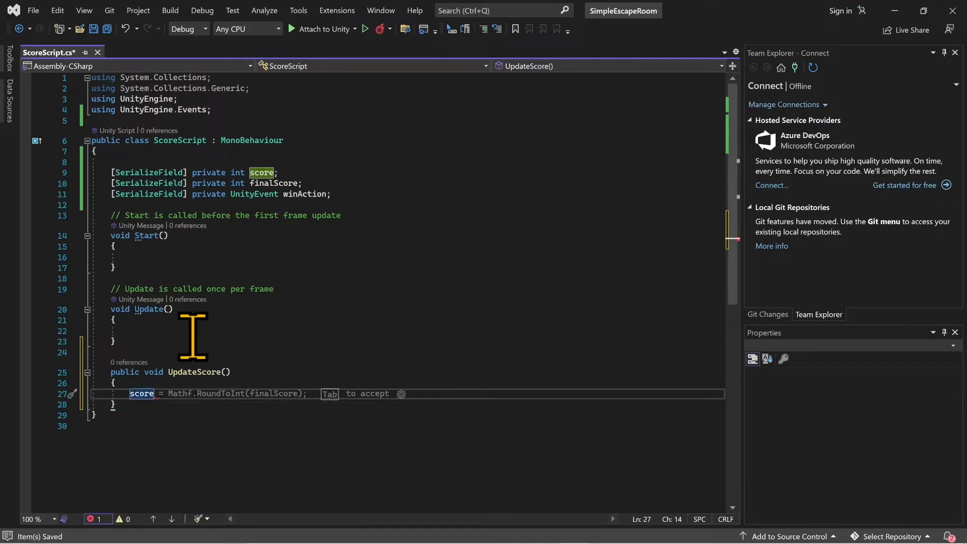
pyautogui.write('++;')
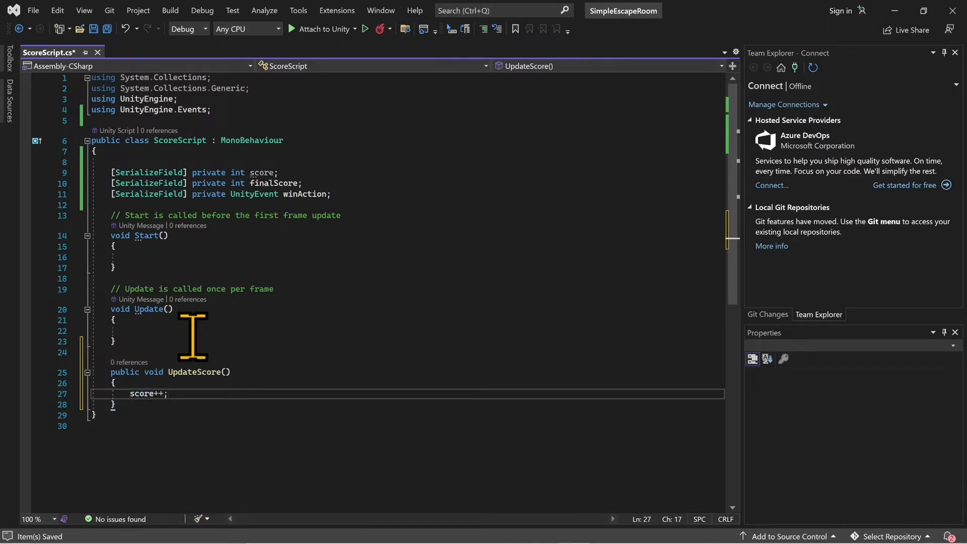
# Add the condition "if(score == finalScore)" below the score increment in UpdateScore
pyautogui.press('Return')
pyautogui.write('if(score')
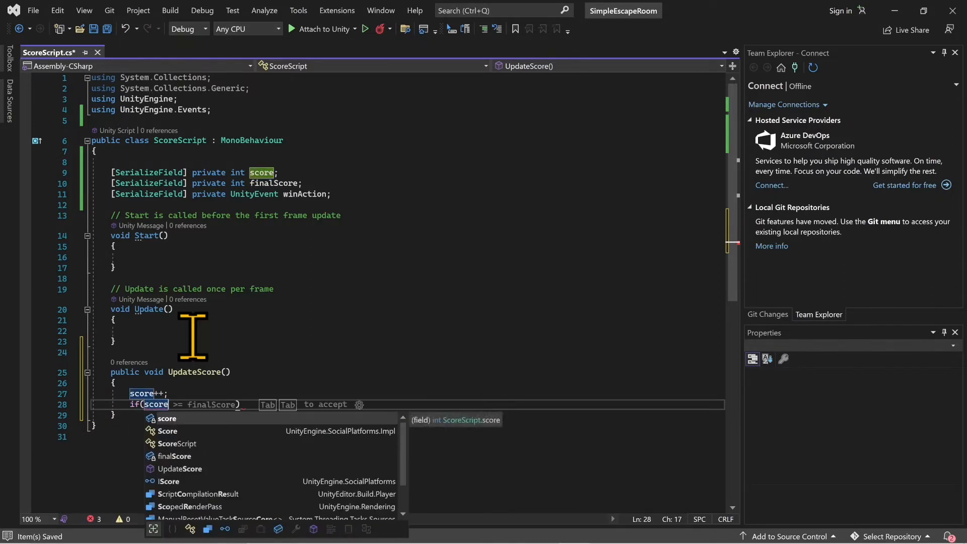
pyautogui.write(' ==')
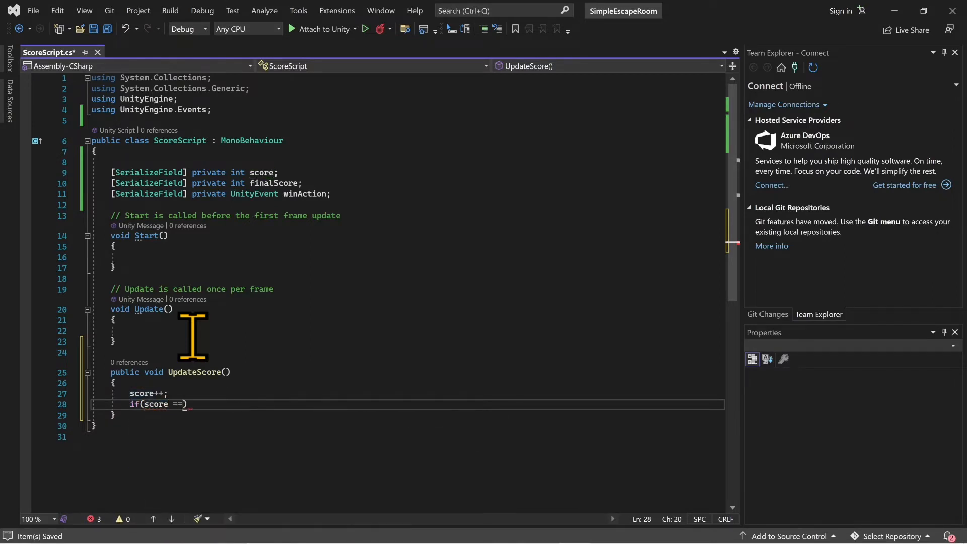
pyautogui.write(' Fo')
pyautogui.press('Tab')
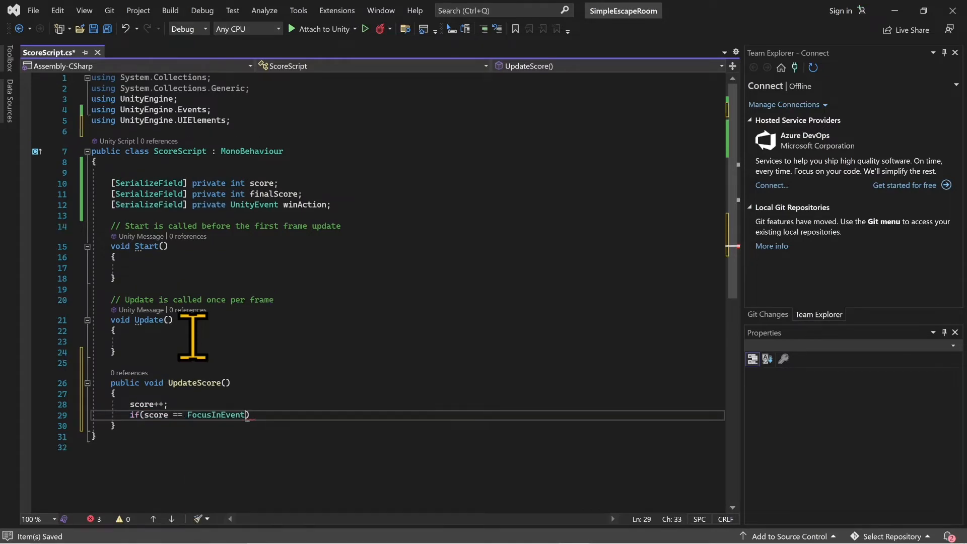
pyautogui.press('BackSpace')
pyautogui.press('BackSpace')
pyautogui.press('BackSpace')
pyautogui.press('BackSpace')
pyautogui.press('BackSpace')
pyautogui.press('BackSpace')
pyautogui.press('BackSpace')
pyautogui.press('BackSpace')
pyautogui.press('BackSpace')
pyautogui.press('BackSpace')
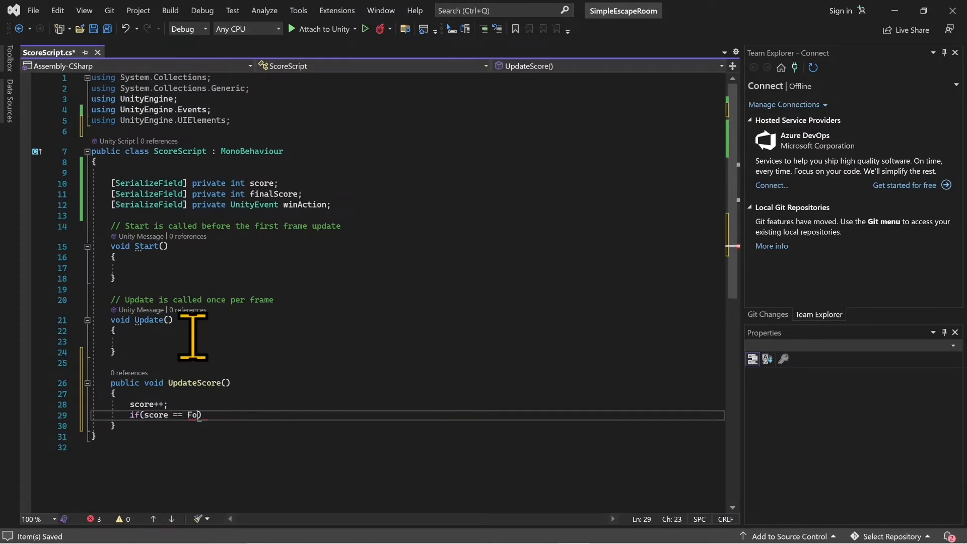
pyautogui.press('BackSpace')
pyautogui.write('inal')
pyautogui.press('BackSpace')
pyautogui.press('BackSpace')
pyautogui.press('BackSpace')
pyautogui.press('BackSpace')
pyautogui.write('inal')
pyautogui.press('Tab')
pyautogui.write(')')
# Give the if condition a braced body that calls "winAction.Invoke();" and save the script
pyautogui.press('Return')
pyautogui.write('{')
pyautogui.press('Return')
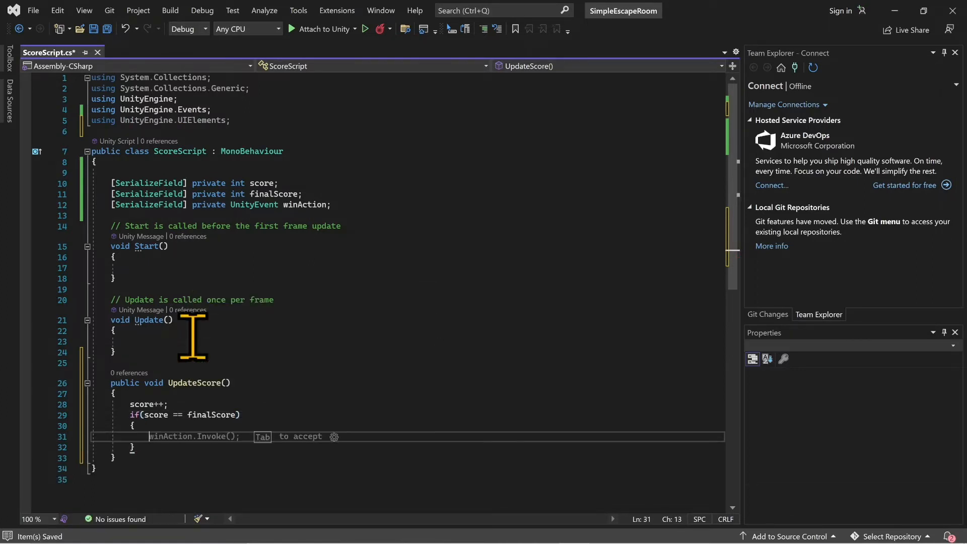
pyautogui.write('winAction.Invoke();')
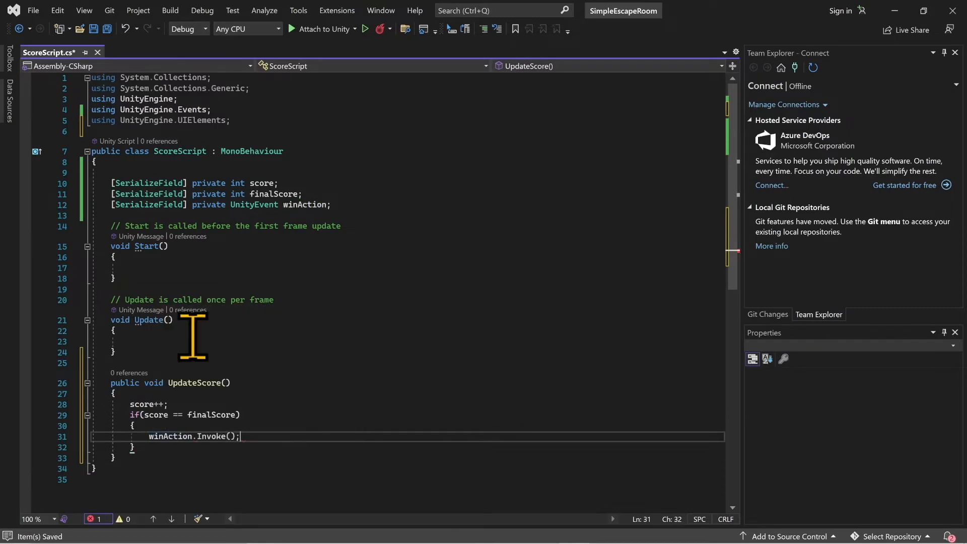
pyautogui.hotkey('ctrl', 's')
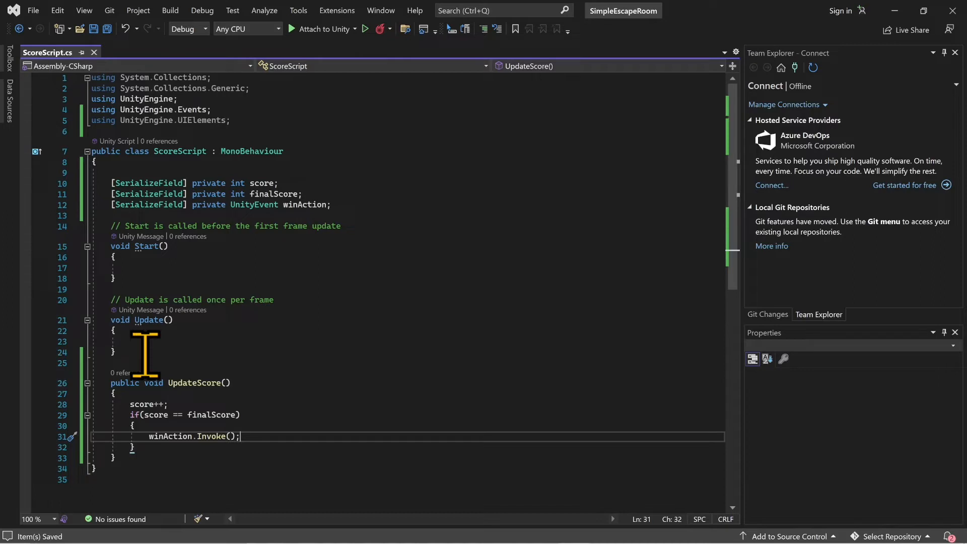
# Delete the Start and Update methods with their comments from ScoreScript and save the file
pyautogui.moveTo(139, 353); pyautogui.dragTo(20, 222)
pyautogui.press('Delete')
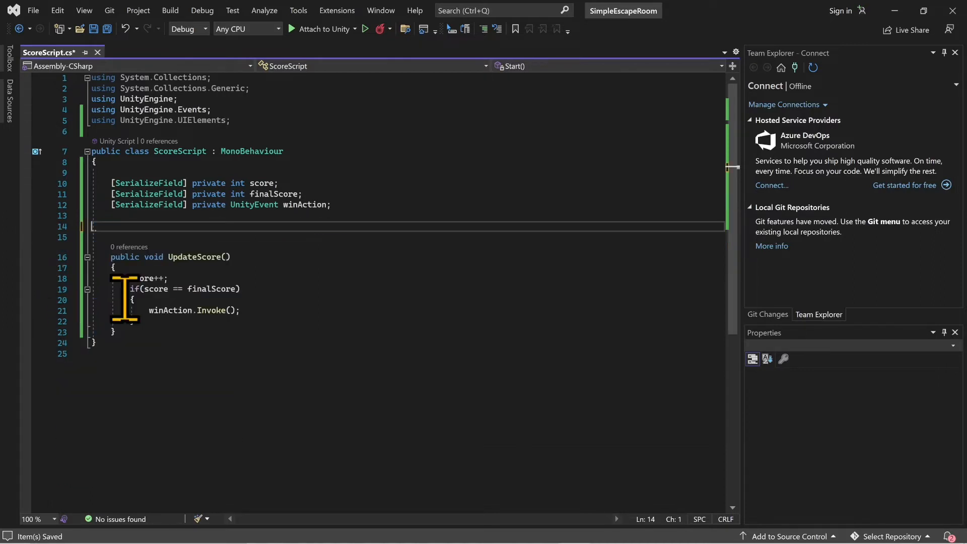
pyautogui.press('BackSpace')
pyautogui.hotkey('ctrl', 's')
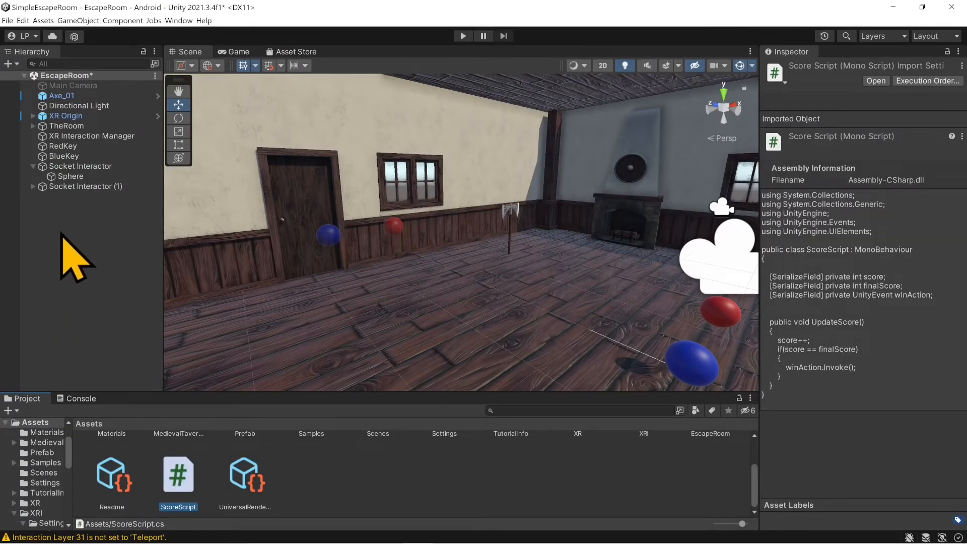
# Switch to Unity and create an empty GameObject named GameManager in the EscapeRoom scene
pyautogui.rightClick(59, 211)
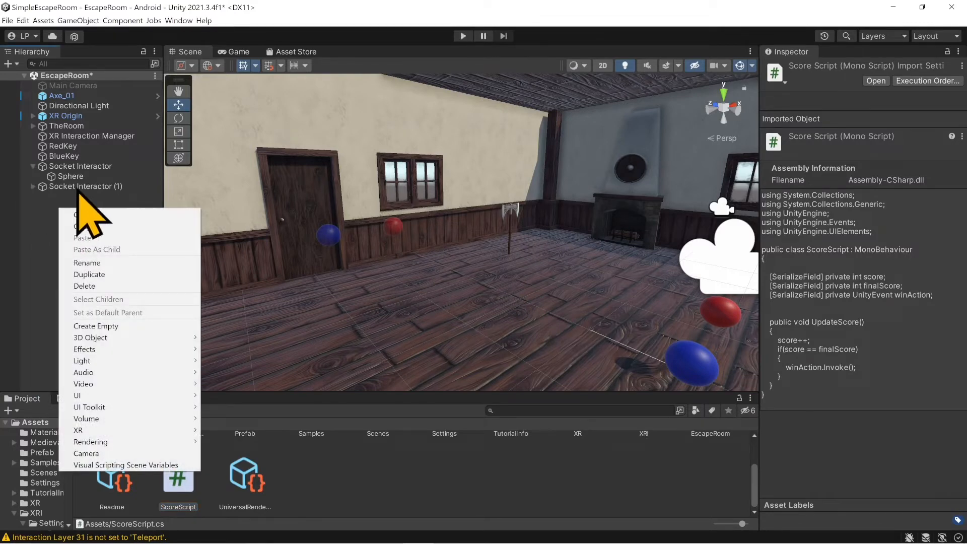
pyautogui.click(130, 326)
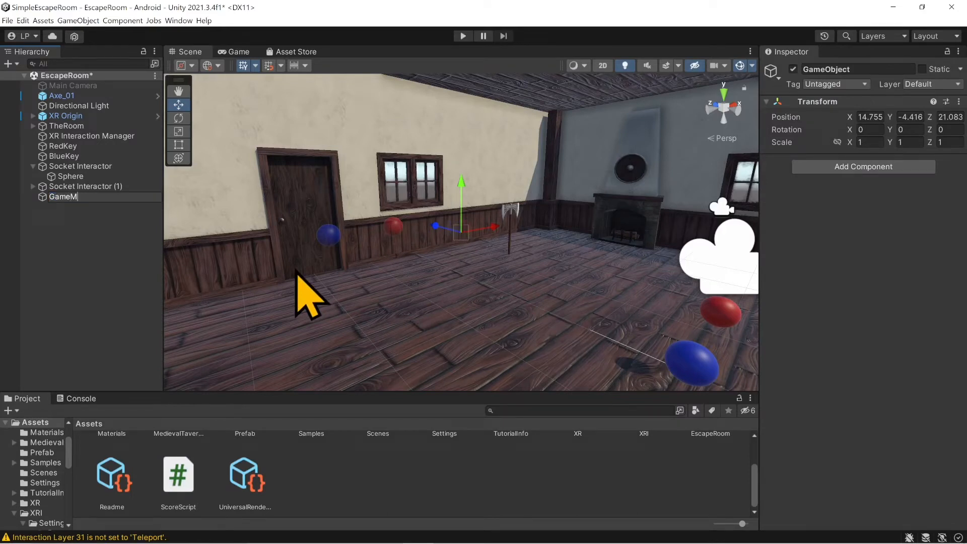
pyautogui.write('GameManager')
pyautogui.press('Return')
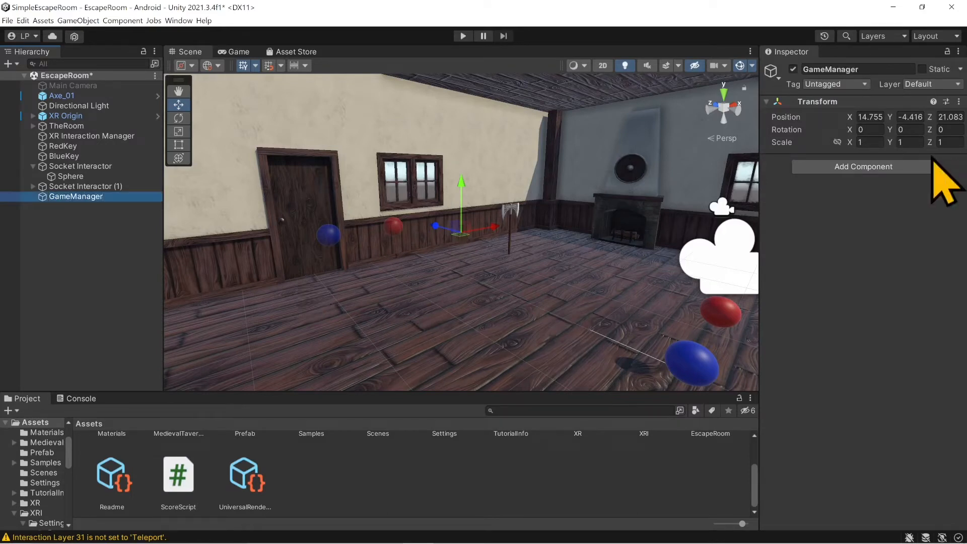
# Reset GameManager's Transform and attach ScoreScript to it with Final Score set to 2
pyautogui.rightClick(817, 101)
pyautogui.click(827, 106)
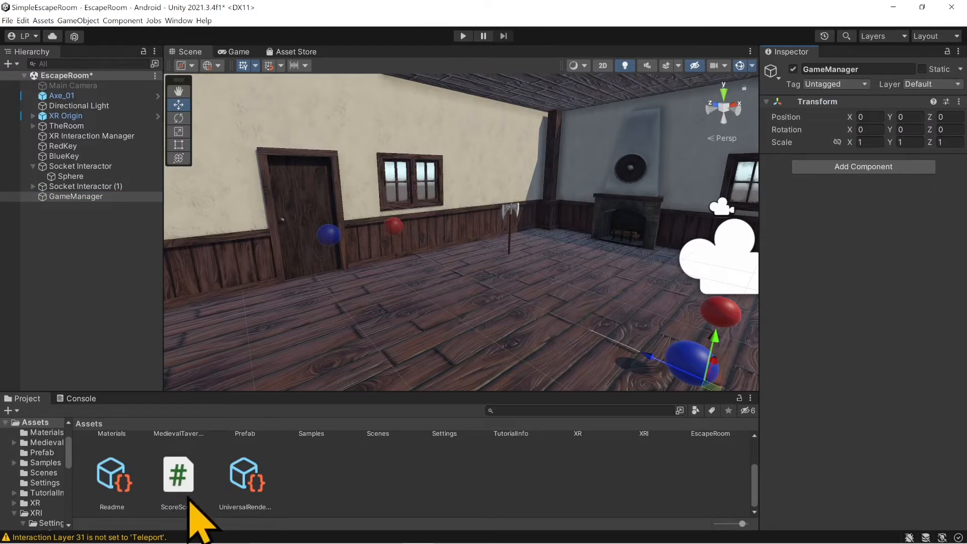
pyautogui.moveTo(189, 498); pyautogui.dragTo(835, 289)
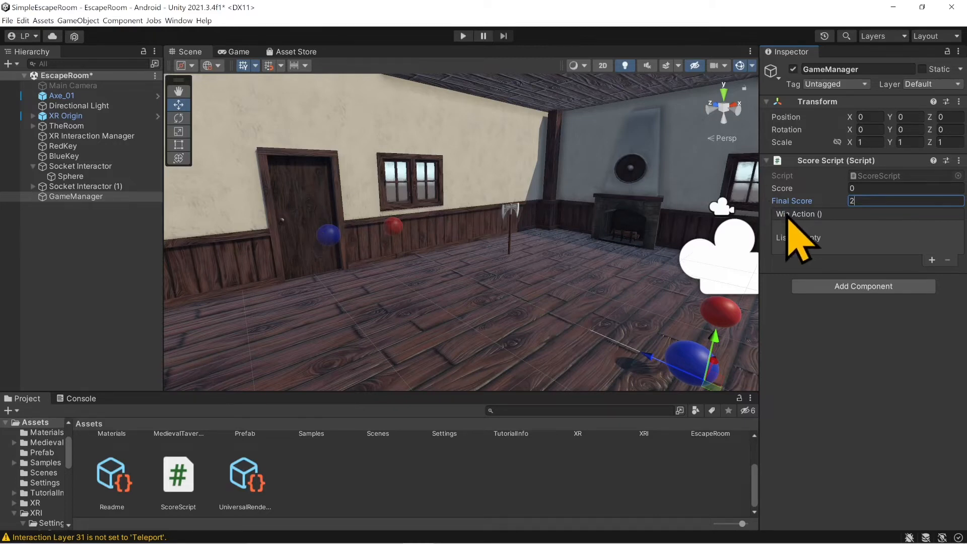
# Add a Win Action entry on GameManager that calls GameObject.SetActive on door_01 with its value unchecked, keeping the Inspector locked while assigning the door
pyautogui.click(931, 260)
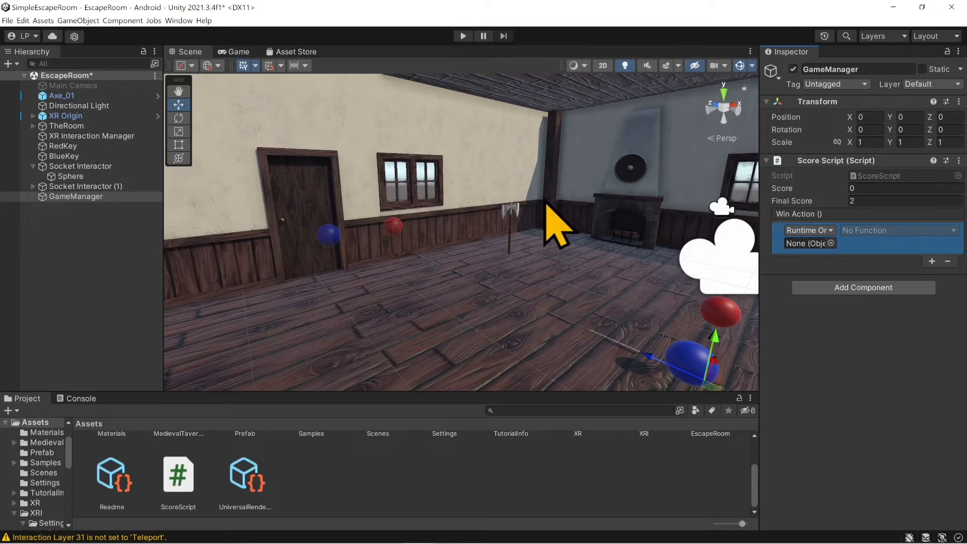
pyautogui.click(946, 58)
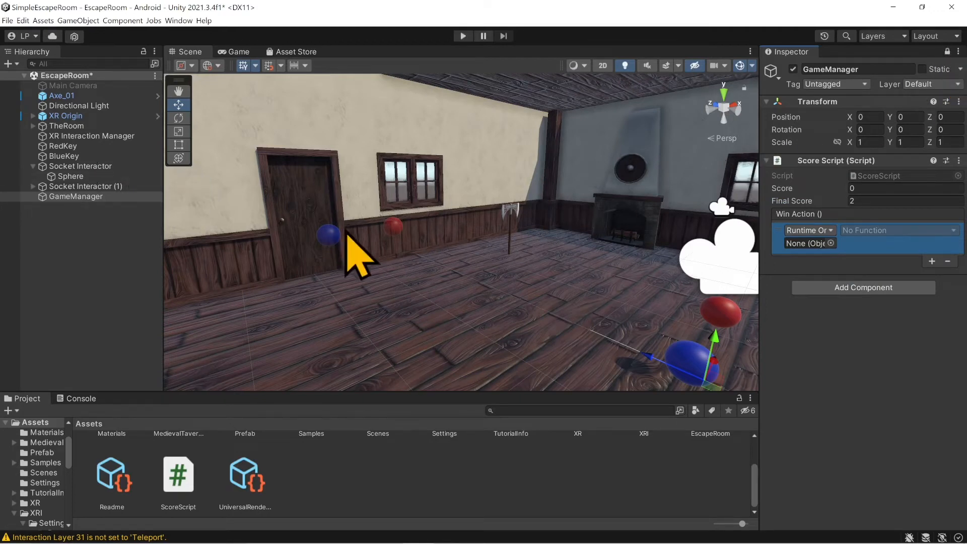
pyautogui.click(295, 190)
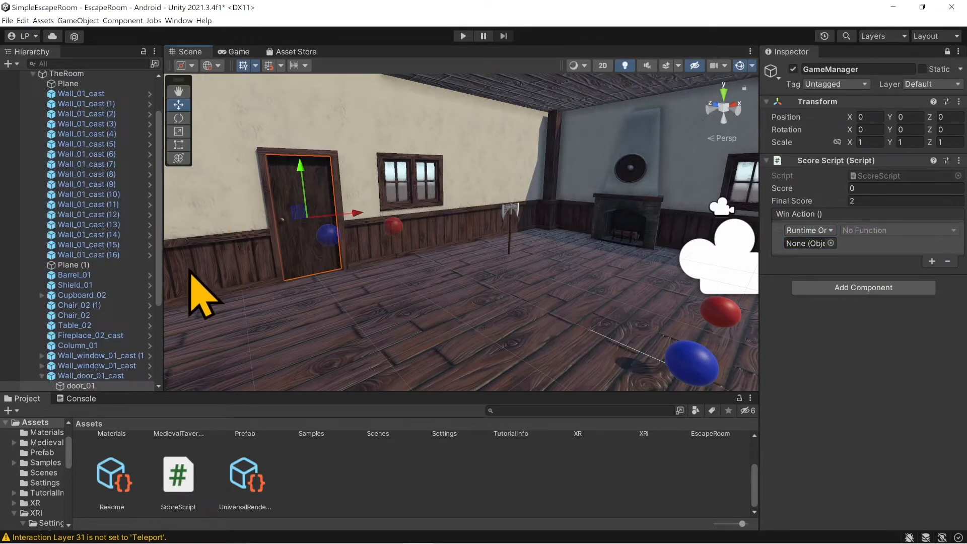
pyautogui.moveTo(89, 386); pyautogui.dragTo(816, 247)
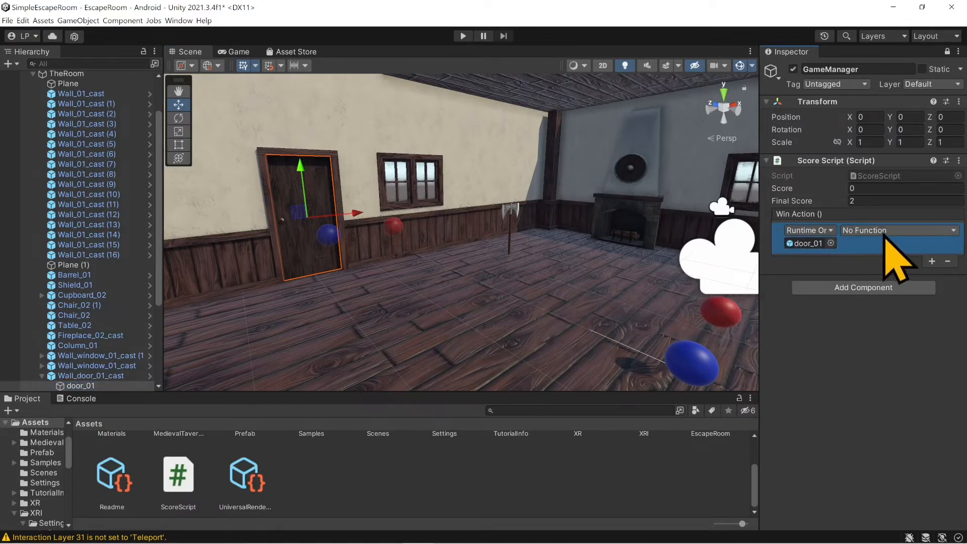
pyautogui.click(917, 231)
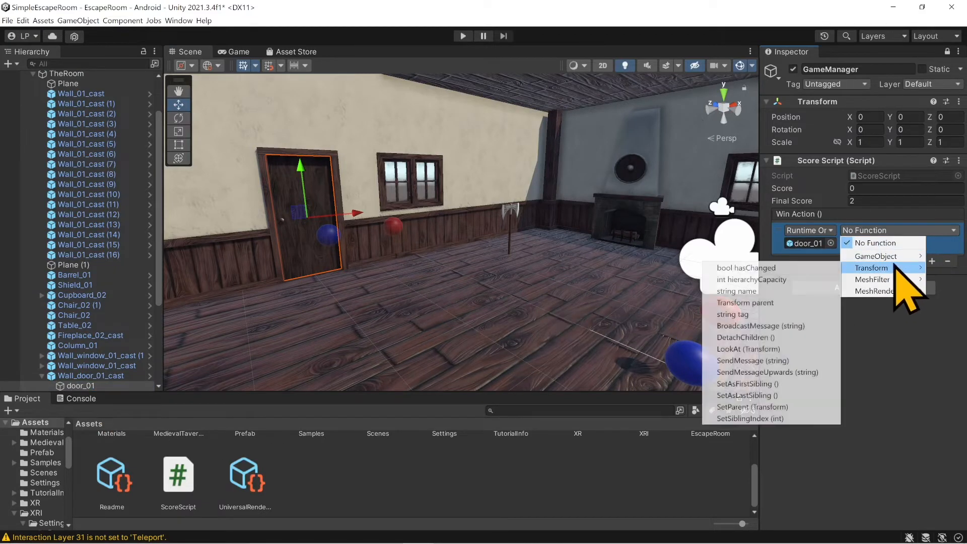
pyautogui.moveTo(843, 270)
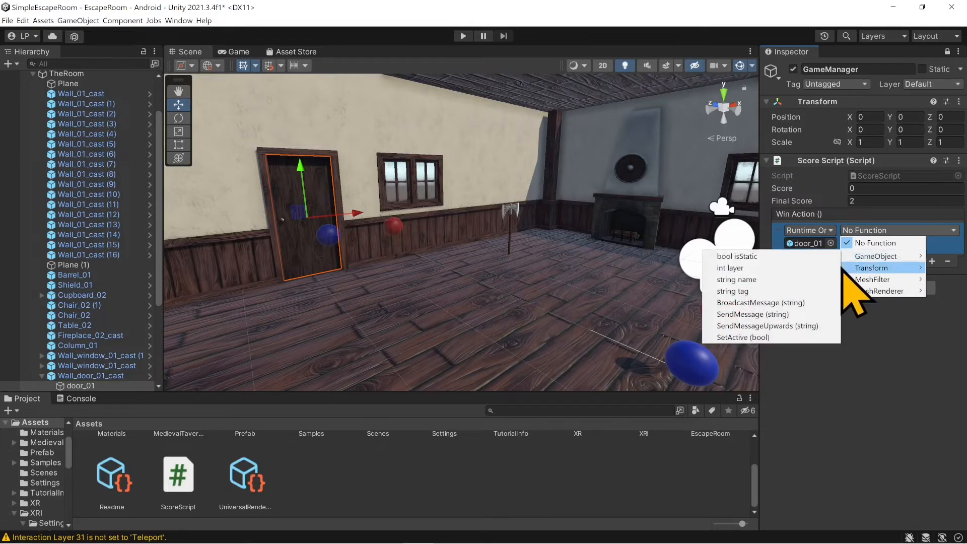
pyautogui.click(782, 338)
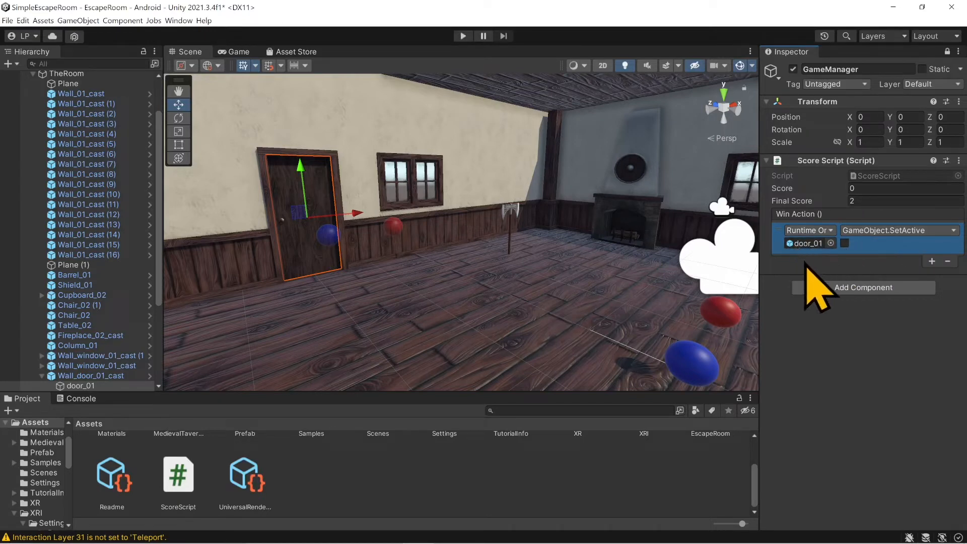
pyautogui.click(948, 51)
# Collapse TheRoom and add a Select Entered event entry to the red Socket Interactor's XR Socket Interactor component
pyautogui.scroll(3, 46, 272)
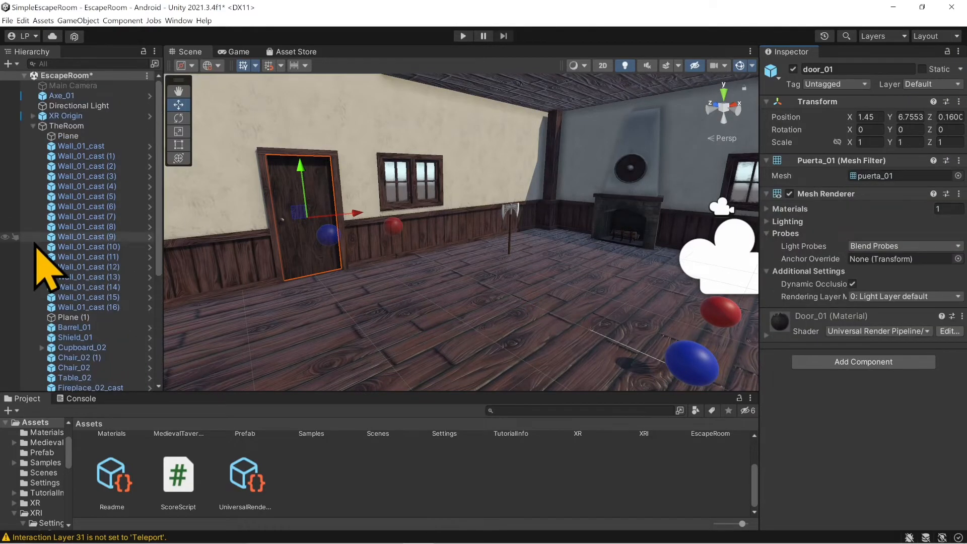
pyautogui.click(34, 126)
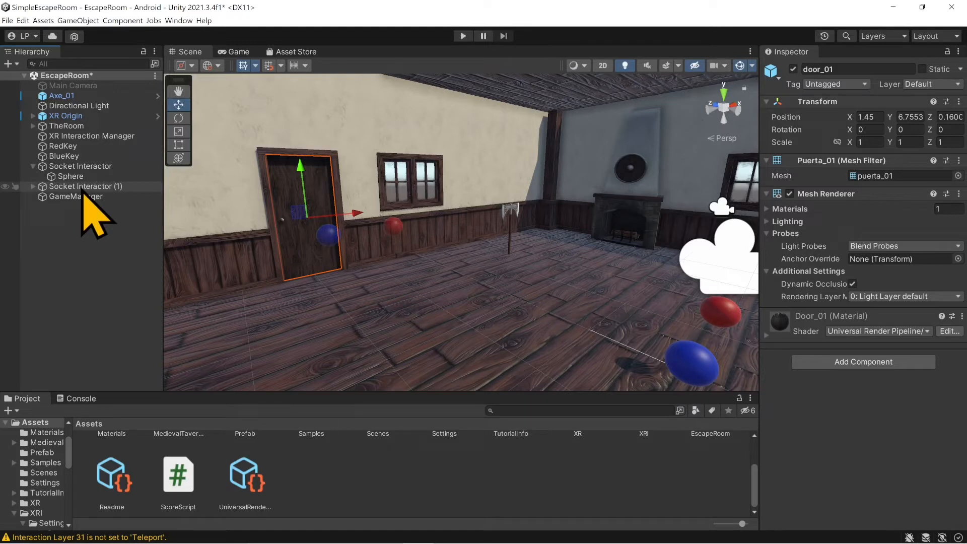
pyautogui.click(101, 167)
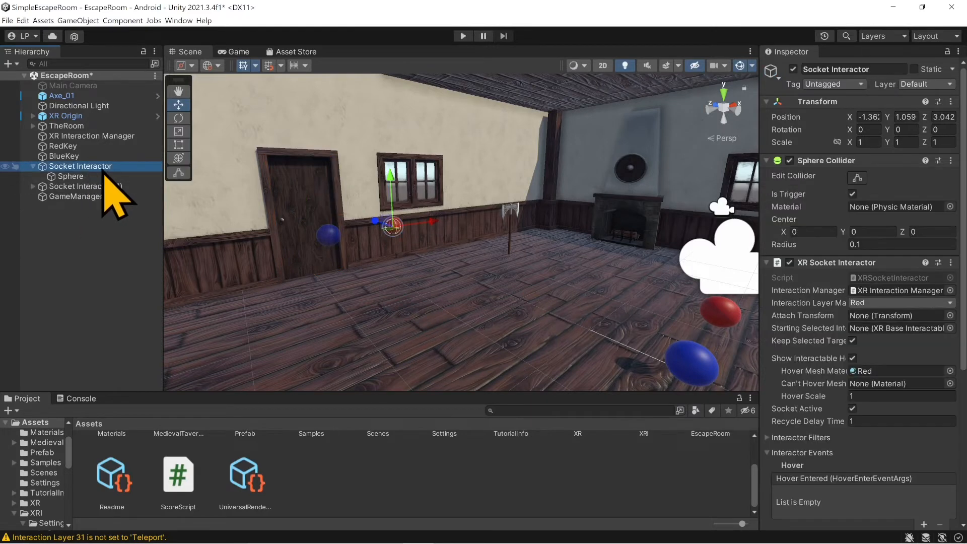
pyautogui.scroll(-5, 832, 353)
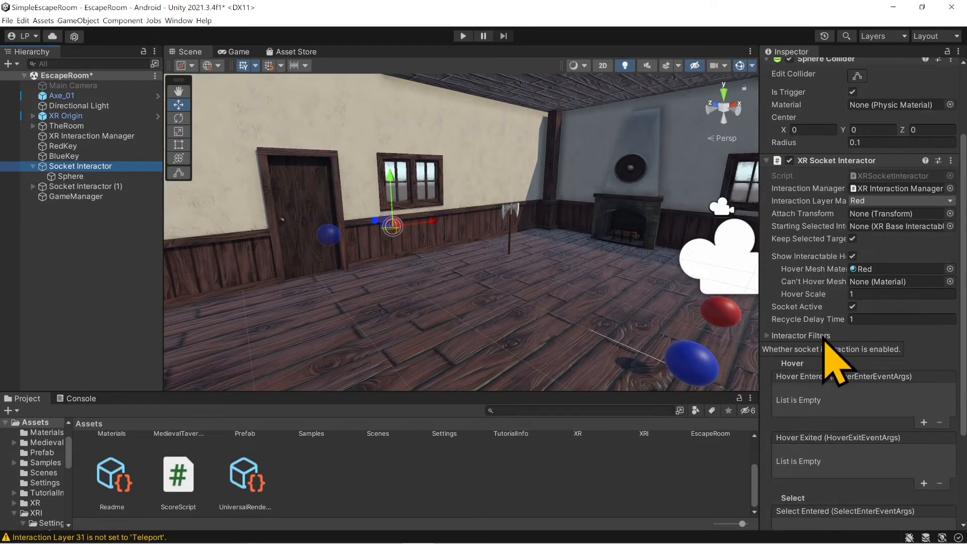
pyautogui.scroll(-2, 825, 347)
pyautogui.click(768, 250)
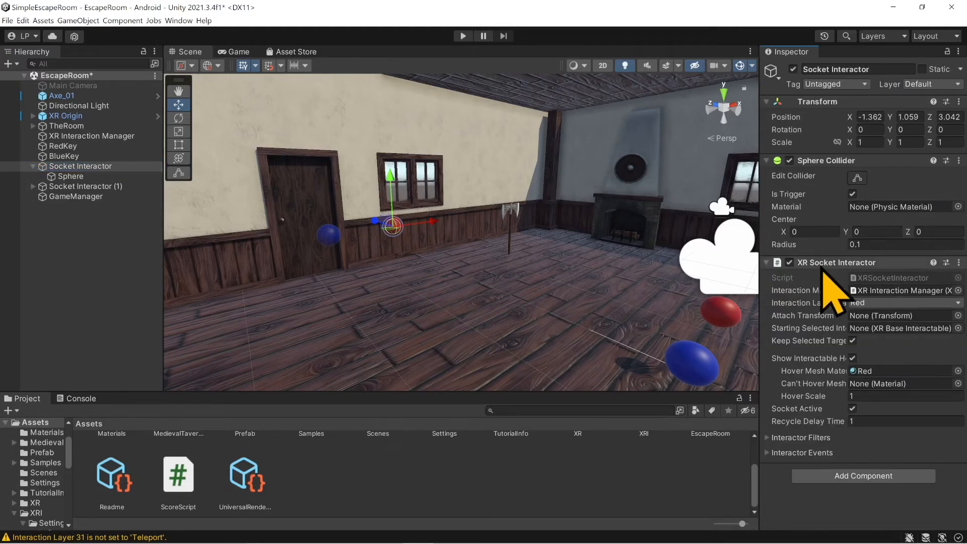
pyautogui.click(768, 453)
pyautogui.scroll(-4, 790, 425)
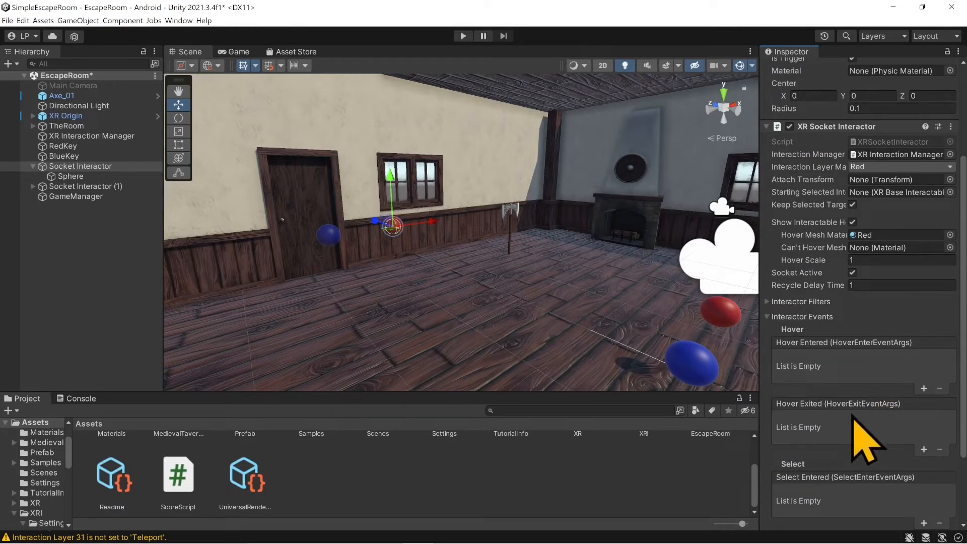
pyautogui.scroll(-2, 854, 418)
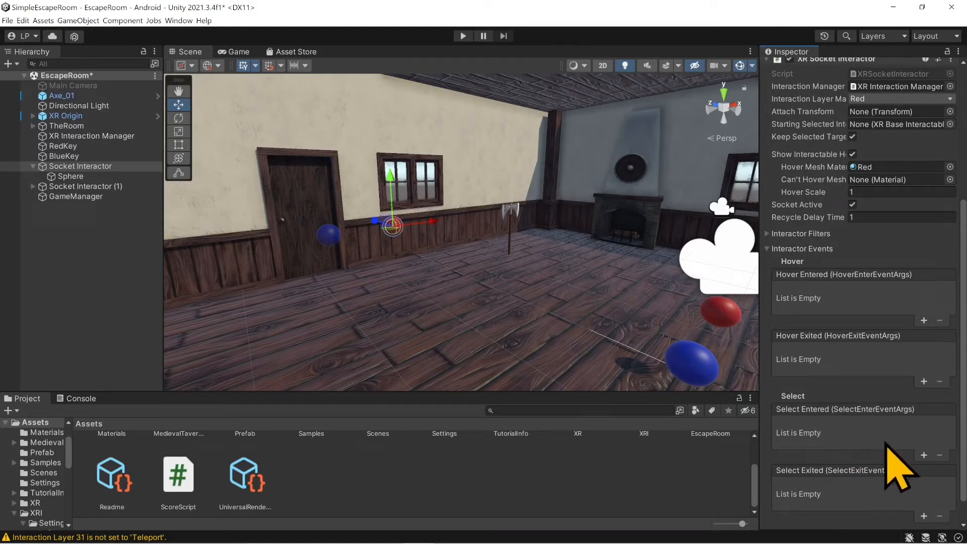
pyautogui.click(924, 455)
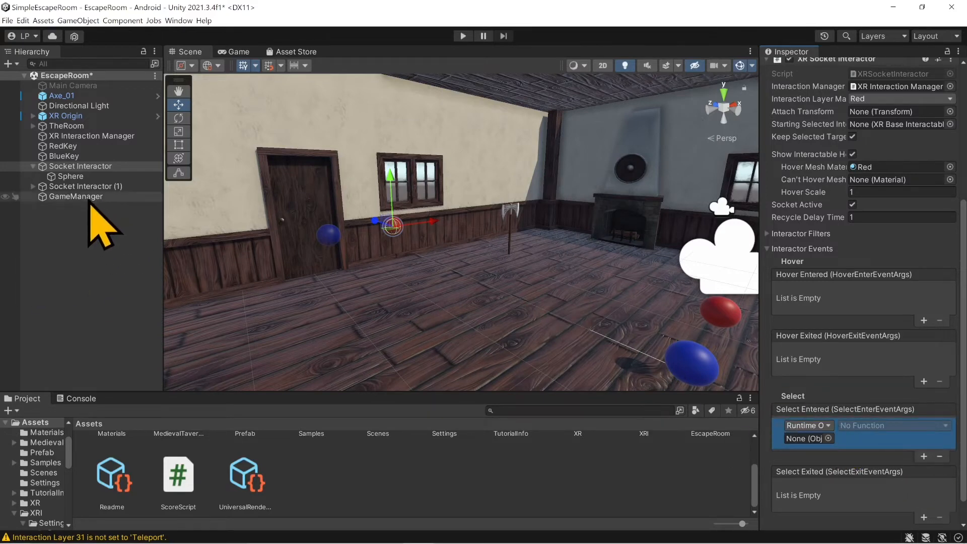
# Assign GameManager to the red socket's Select Entered entry and make it call ScoreScript.UpdateScore
pyautogui.moveTo(75, 196); pyautogui.dragTo(809, 438)
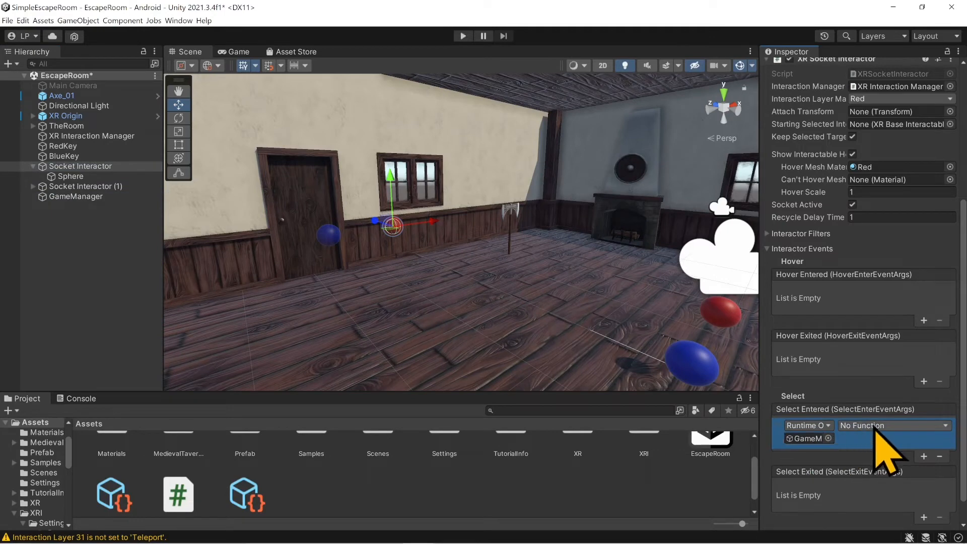
pyautogui.click(897, 426)
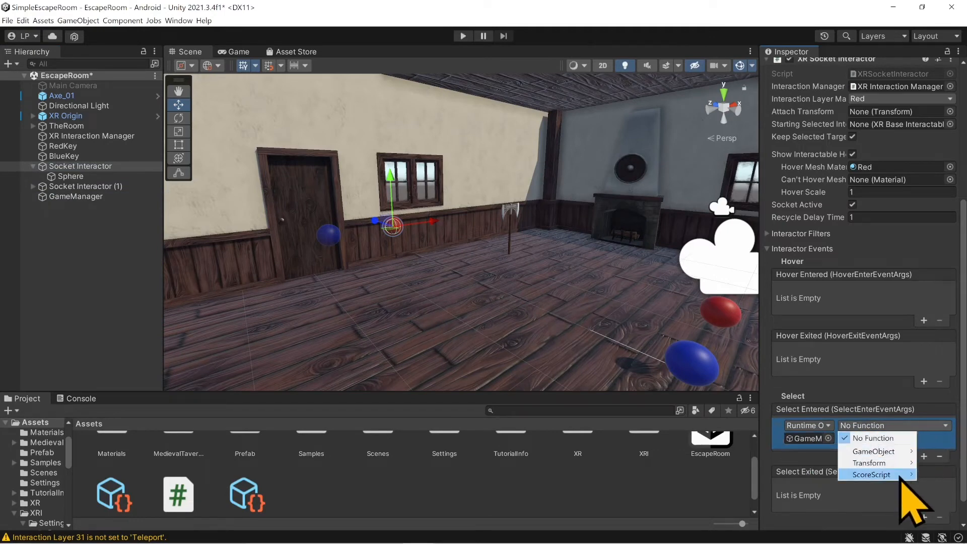
pyautogui.moveTo(902, 476)
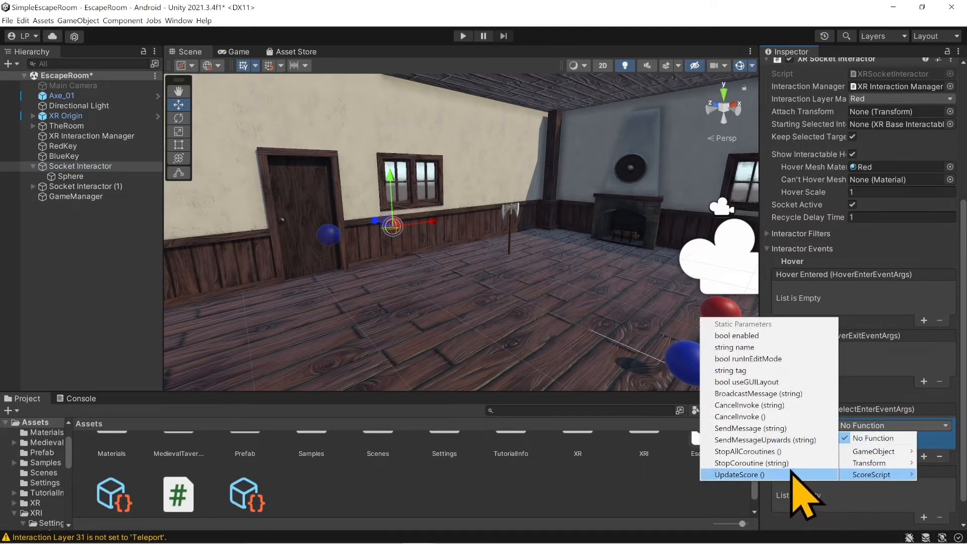
pyautogui.click(762, 476)
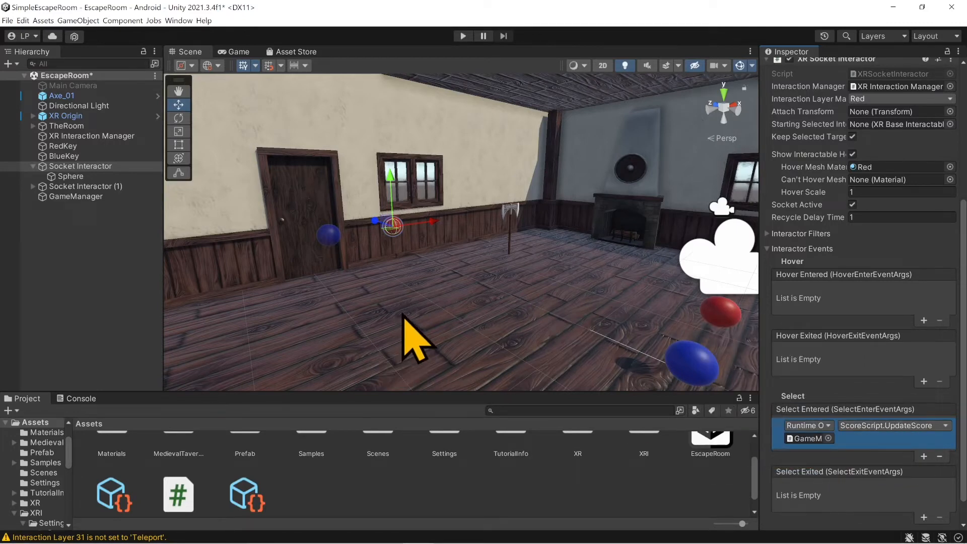
# Add a Select Entered entry to Socket Interactor (1) that calls ScoreScript.UpdateScore on GameManager, and save the scene
pyautogui.click(78, 187)
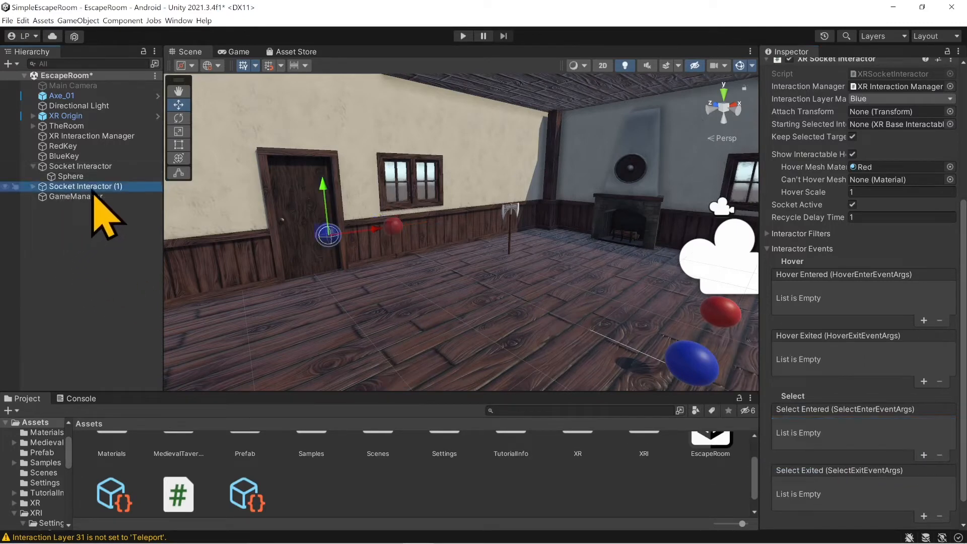
pyautogui.click(923, 455)
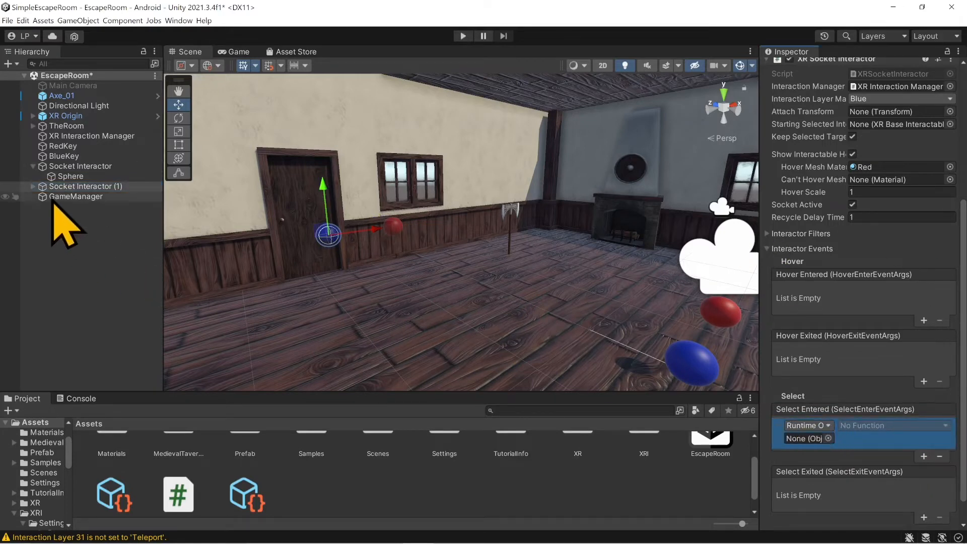
pyautogui.moveTo(70, 197); pyautogui.dragTo(808, 438)
pyautogui.click(852, 431)
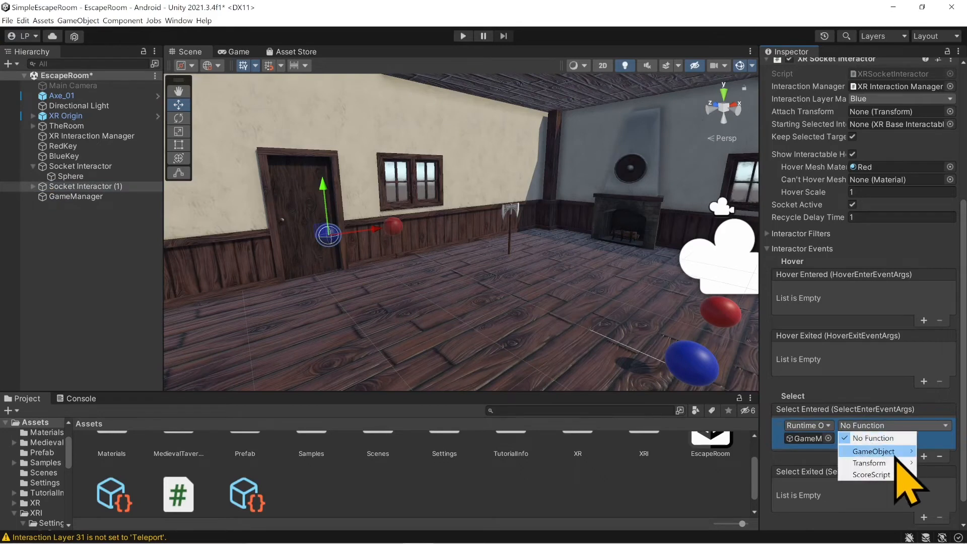
pyautogui.moveTo(879, 475)
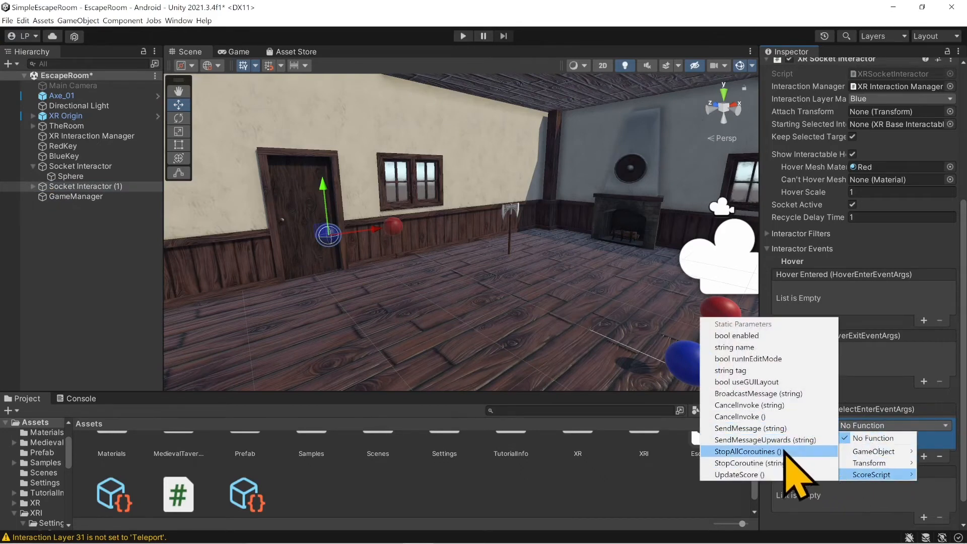
pyautogui.click(787, 521)
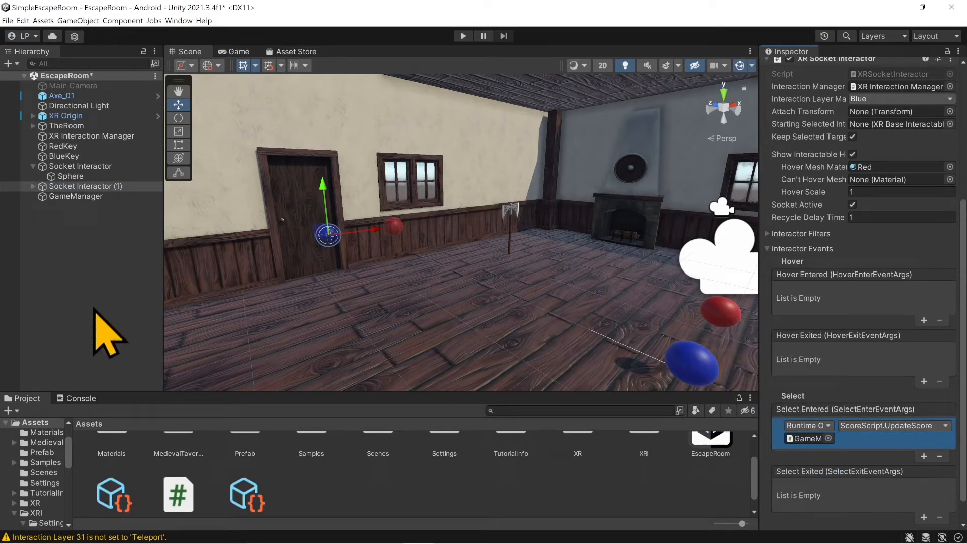
pyautogui.hotkey('ctrl', 's')
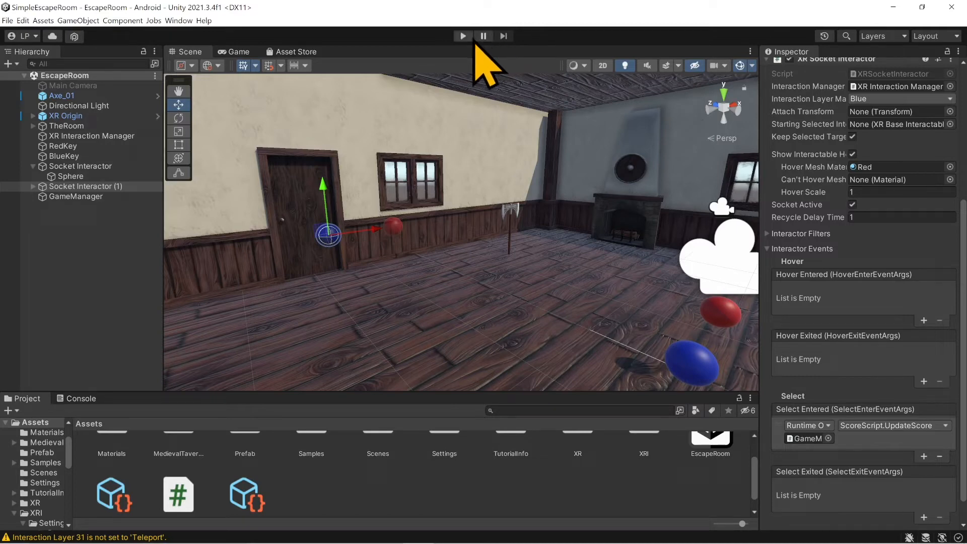
# Play-test placing the keys in their sockets in two runs, checking GameManager's Score and the door, and stop play mode
pyautogui.click(463, 37)
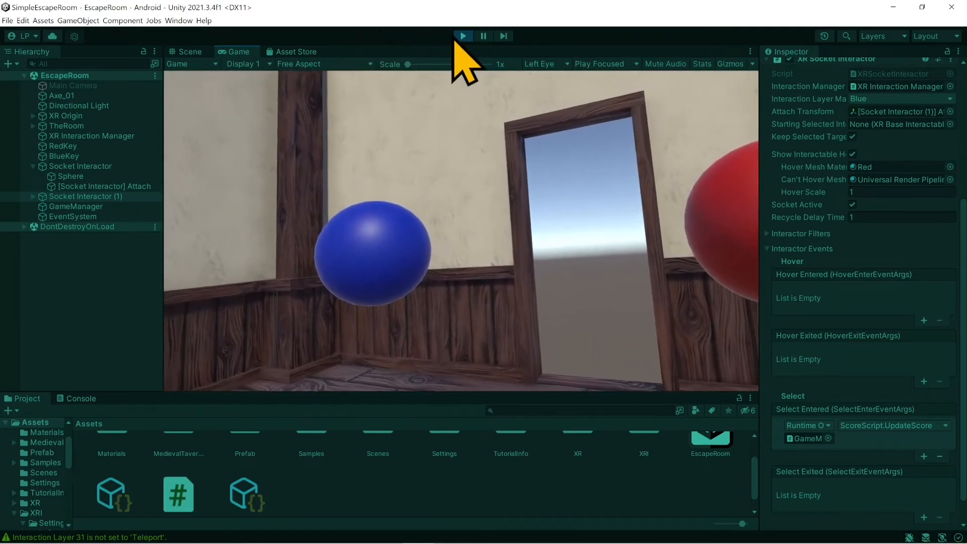
pyautogui.click(74, 207)
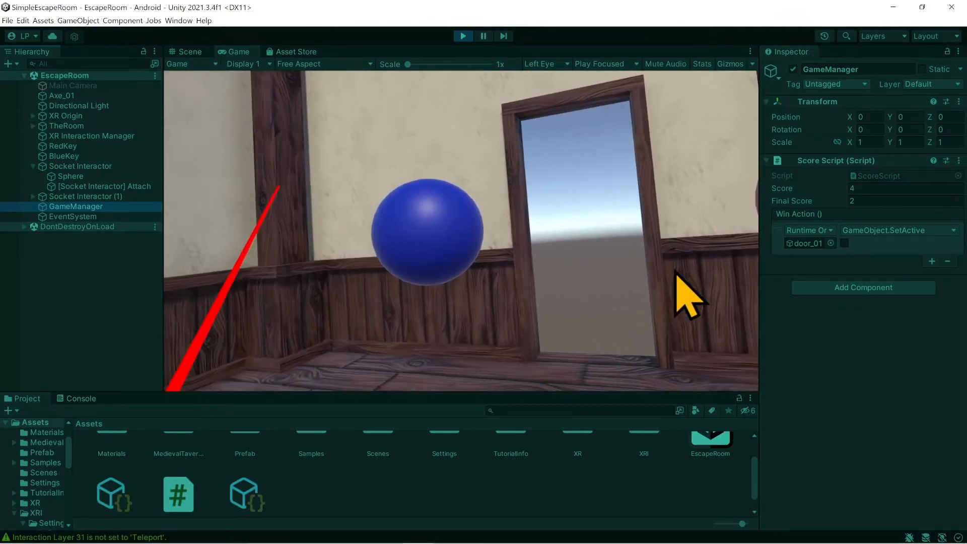
pyautogui.click(464, 37)
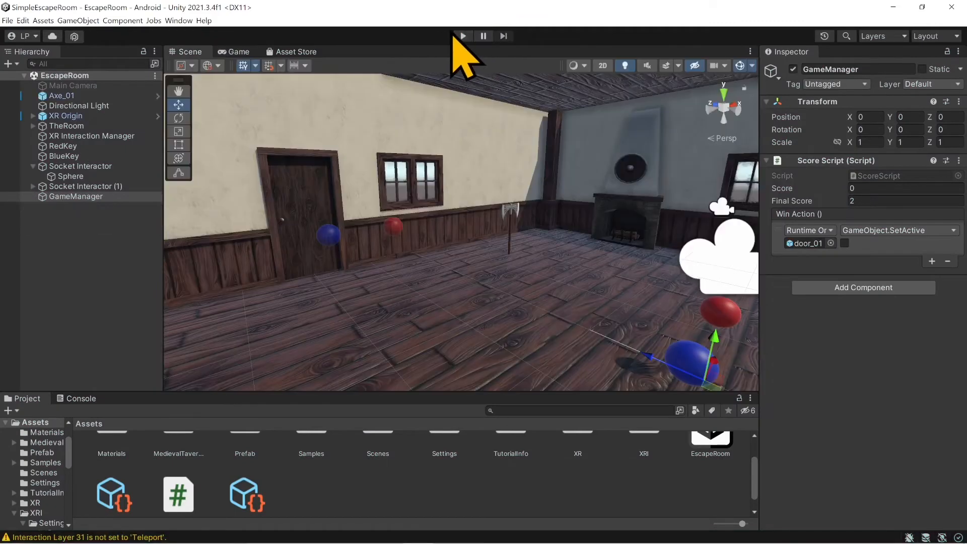
pyautogui.click(461, 36)
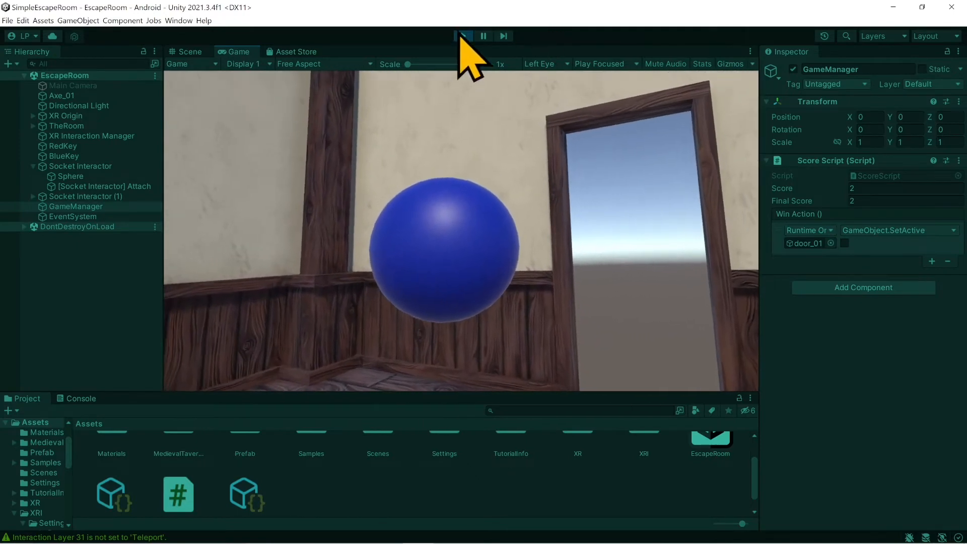
pyautogui.click(464, 36)
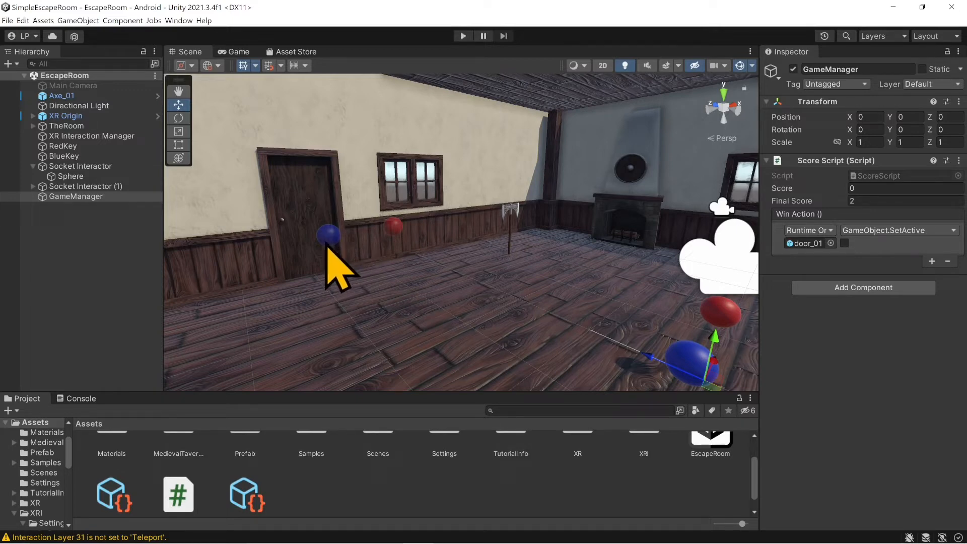
# Add a second Select Entered entry to the red Socket Interactor that targets RedKey and sets SphereCollider.enabled to off
pyautogui.click(80, 166)
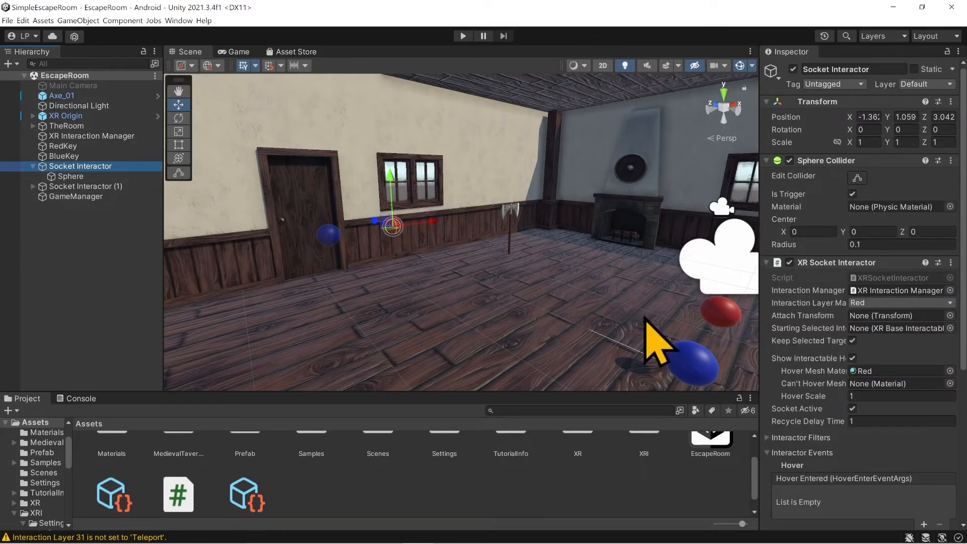
pyautogui.scroll(-1, 826, 366)
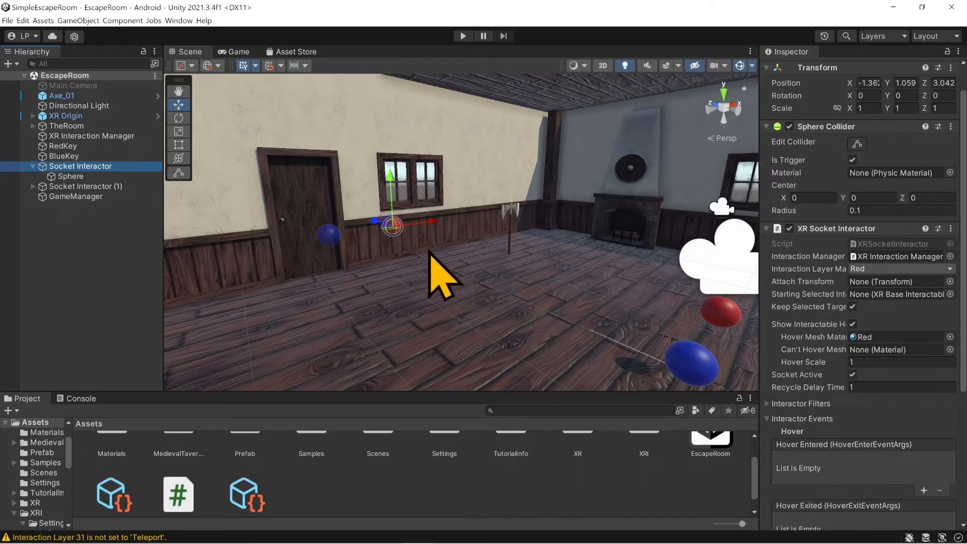
pyautogui.scroll(-5, 877, 333)
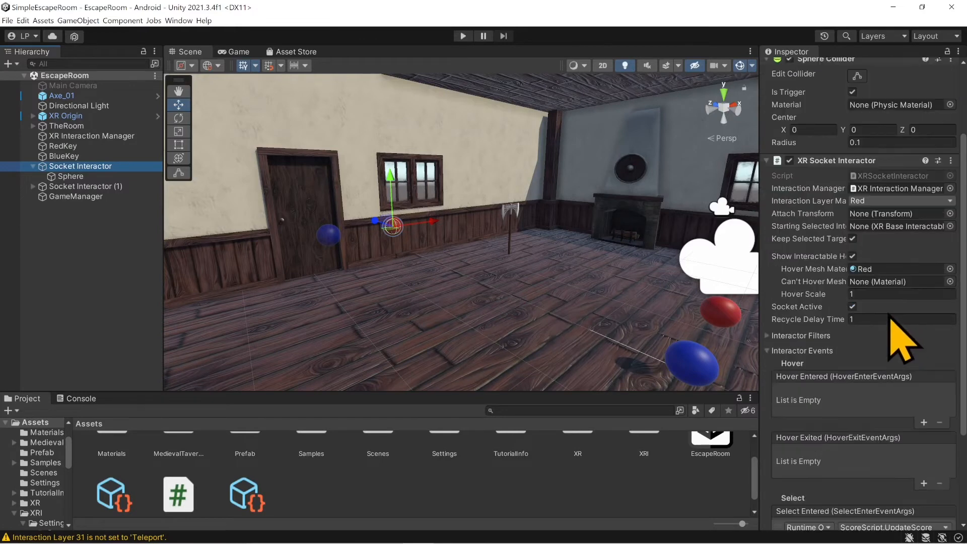
pyautogui.scroll(-1, 894, 347)
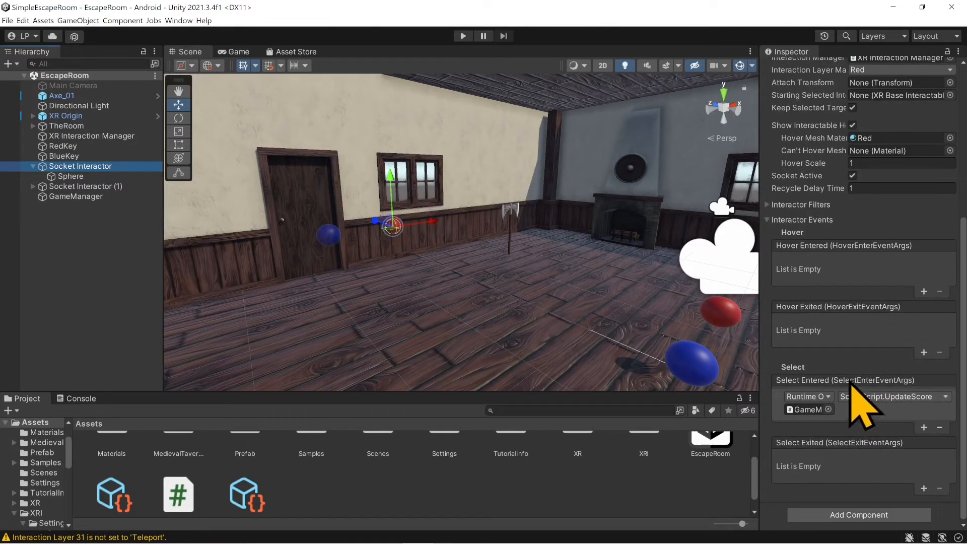
pyautogui.click(924, 428)
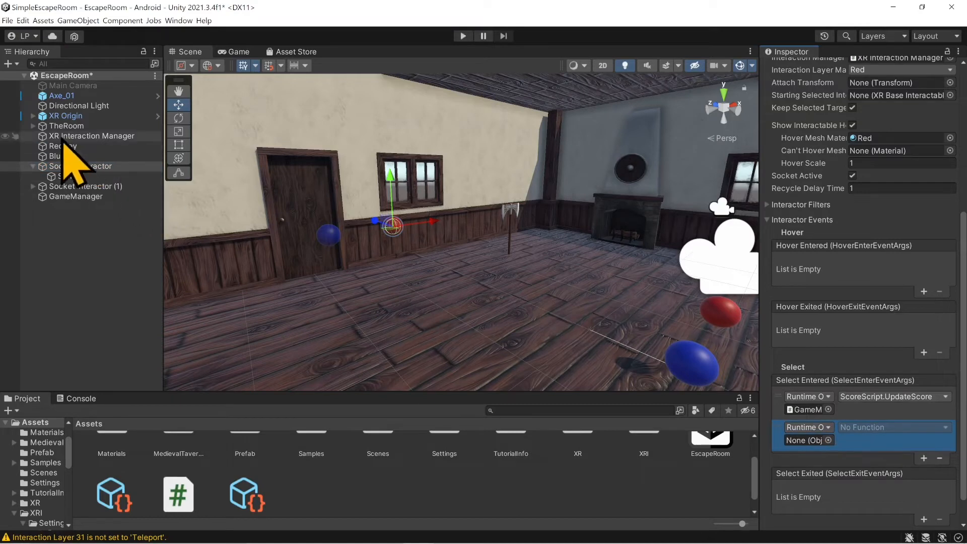
pyautogui.moveTo(63, 146); pyautogui.dragTo(811, 441)
pyautogui.click(879, 427)
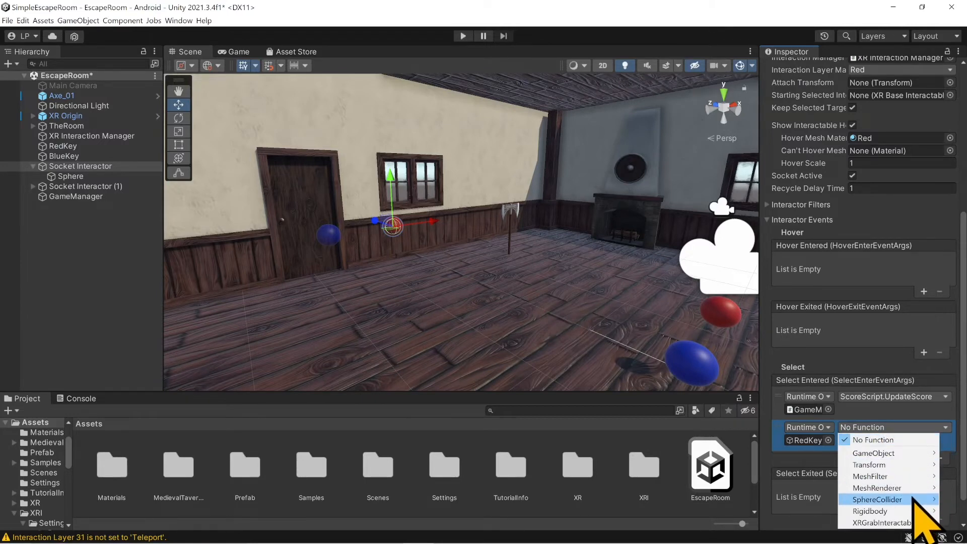
pyautogui.moveTo(915, 500)
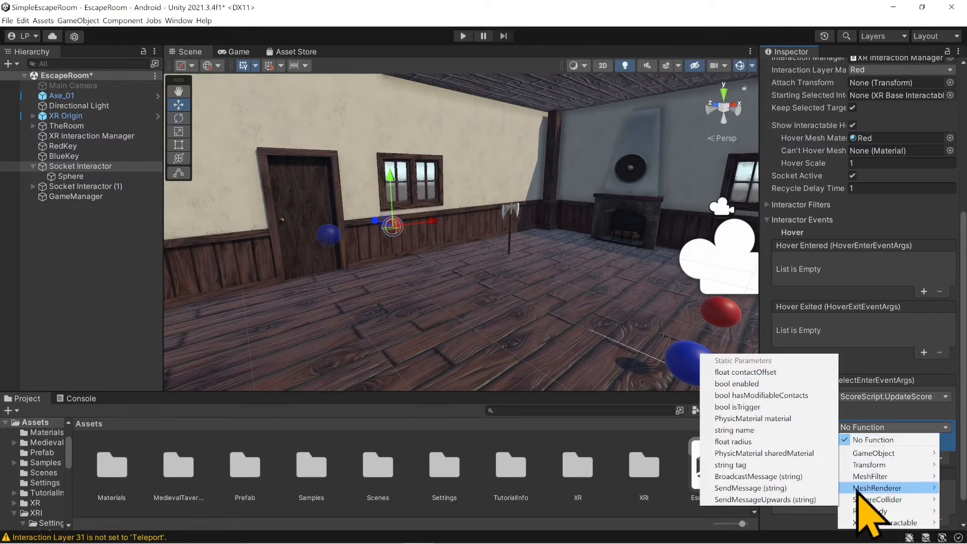
pyautogui.click(782, 385)
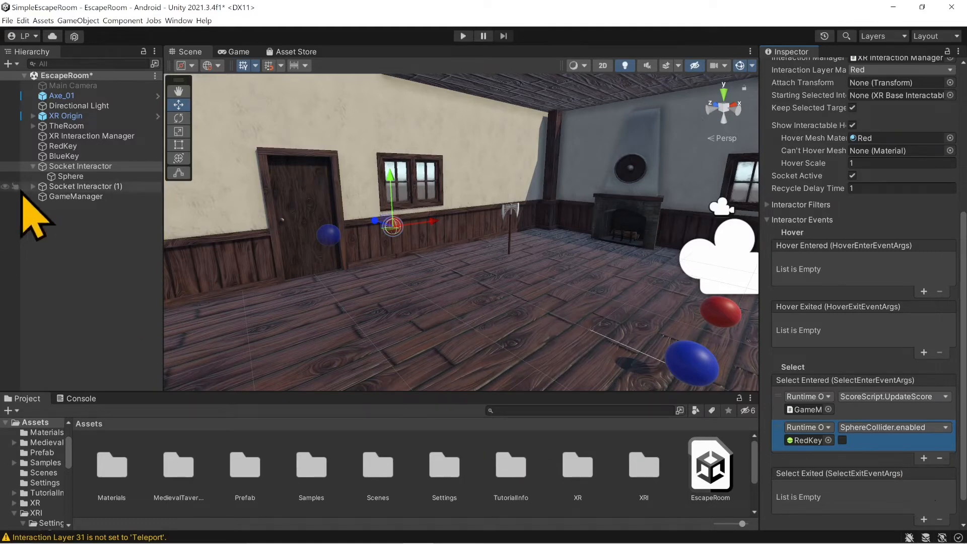
# Add a second Select Entered entry to Socket Interactor (1) that targets BlueKey and sets SphereCollider.enabled to off
pyautogui.click(63, 186)
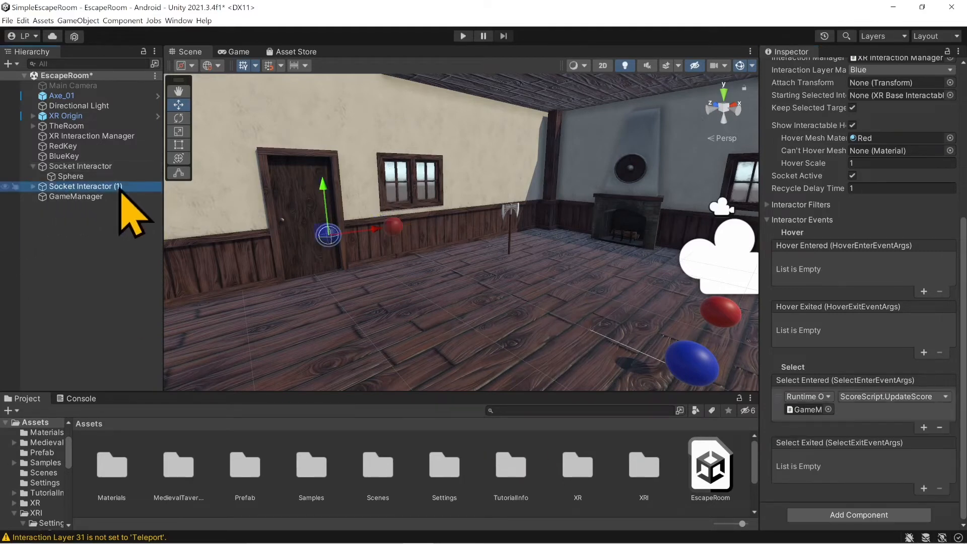
pyautogui.click(924, 427)
pyautogui.moveTo(61, 156); pyautogui.dragTo(808, 441)
pyautogui.click(866, 428)
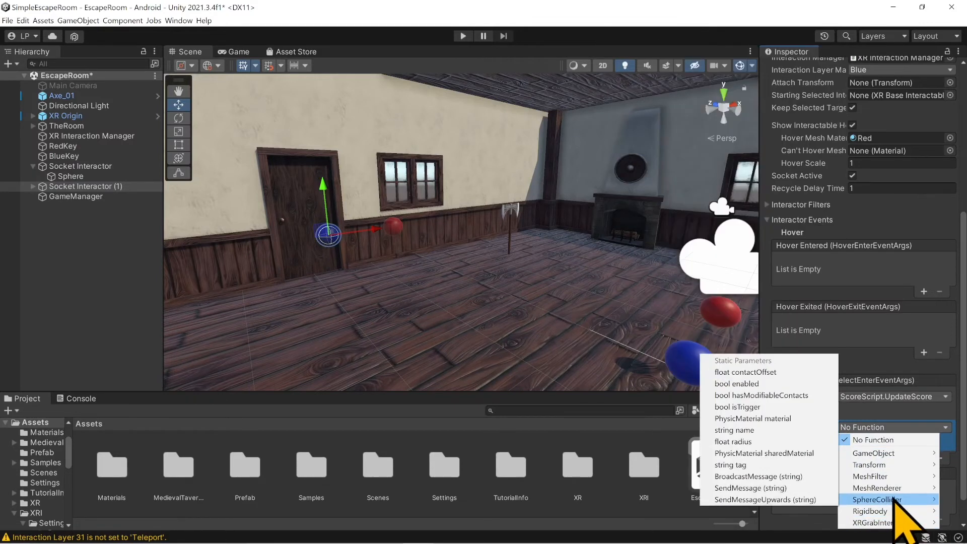
pyautogui.click(736, 384)
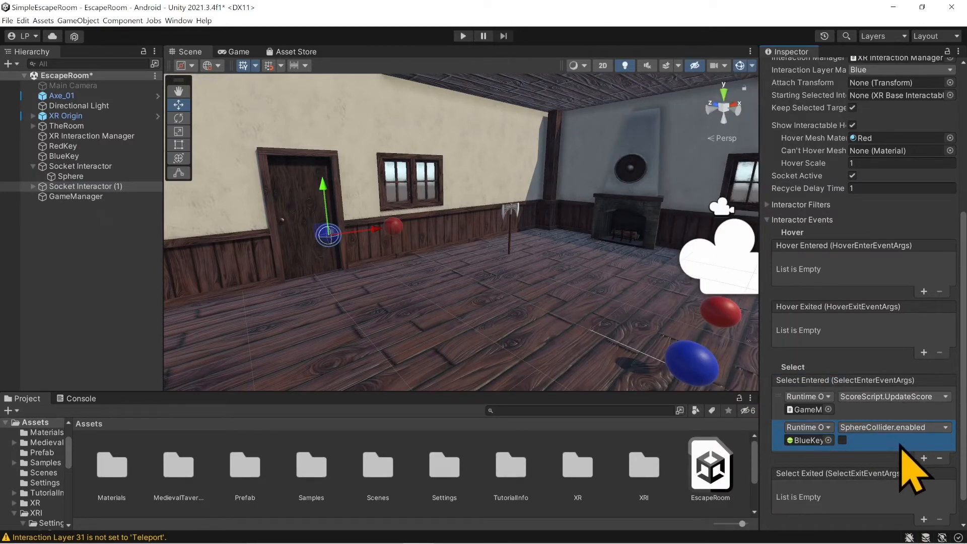
# Try Rigidbody.Sleep as the BlueKey entry's function, and switch it back to SphereCollider.enabled
pyautogui.click(916, 428)
pyautogui.moveTo(887, 510)
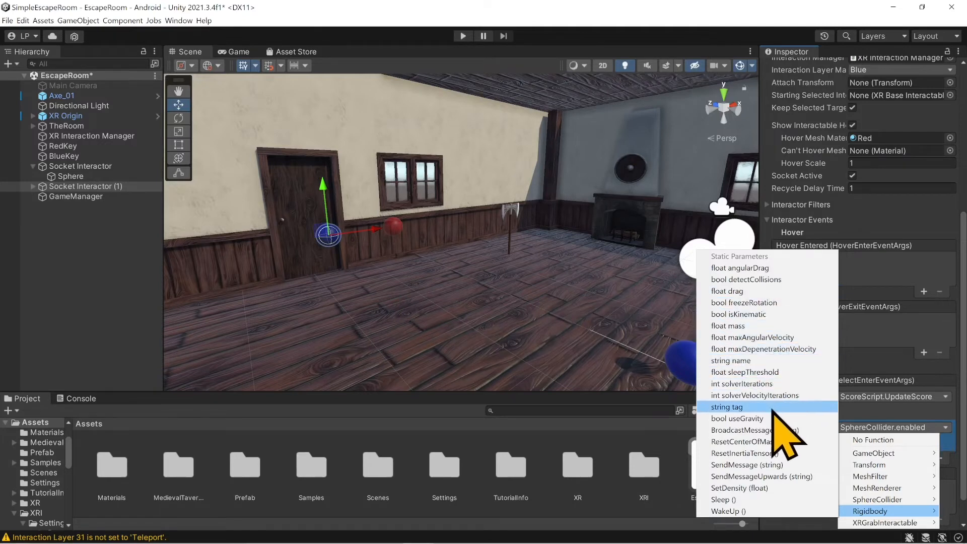
pyautogui.click(755, 500)
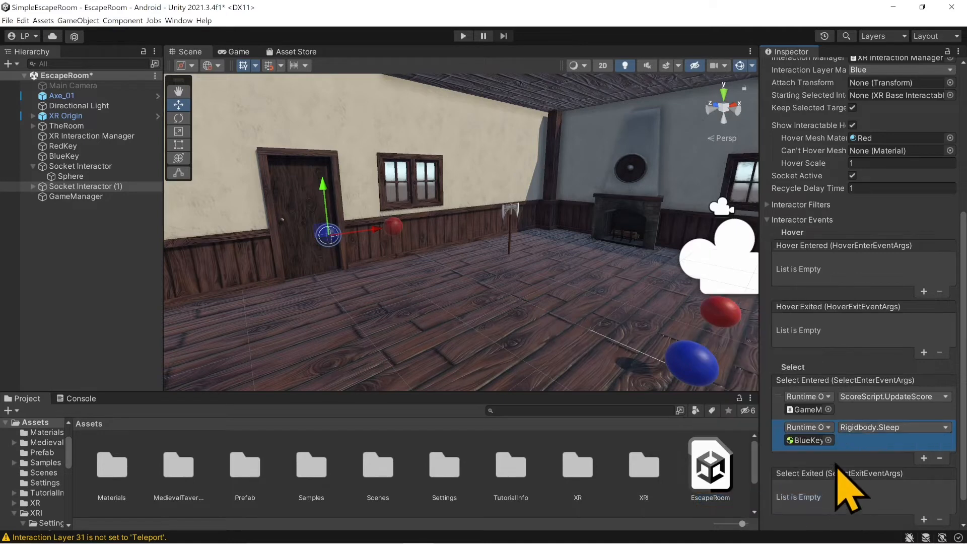
pyautogui.click(916, 429)
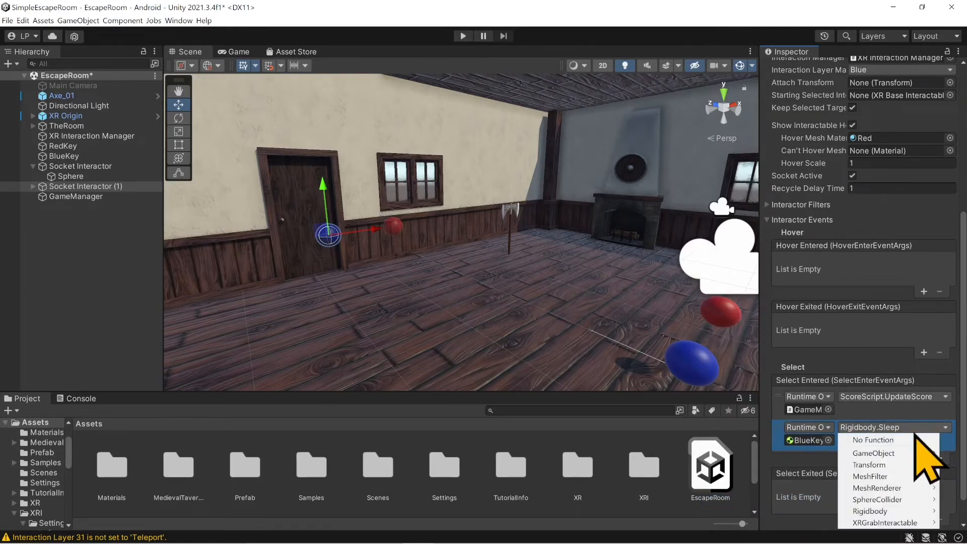
pyautogui.moveTo(907, 524)
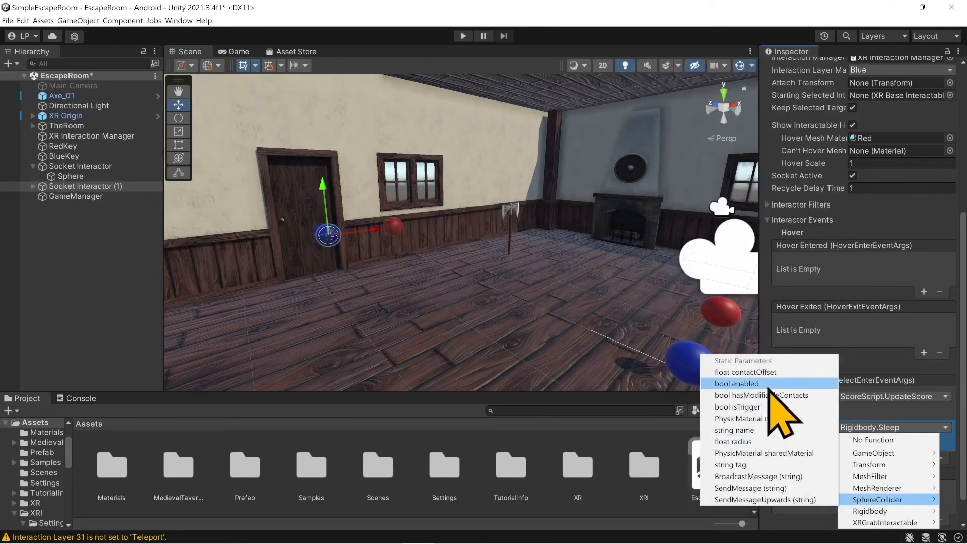
pyautogui.click(769, 385)
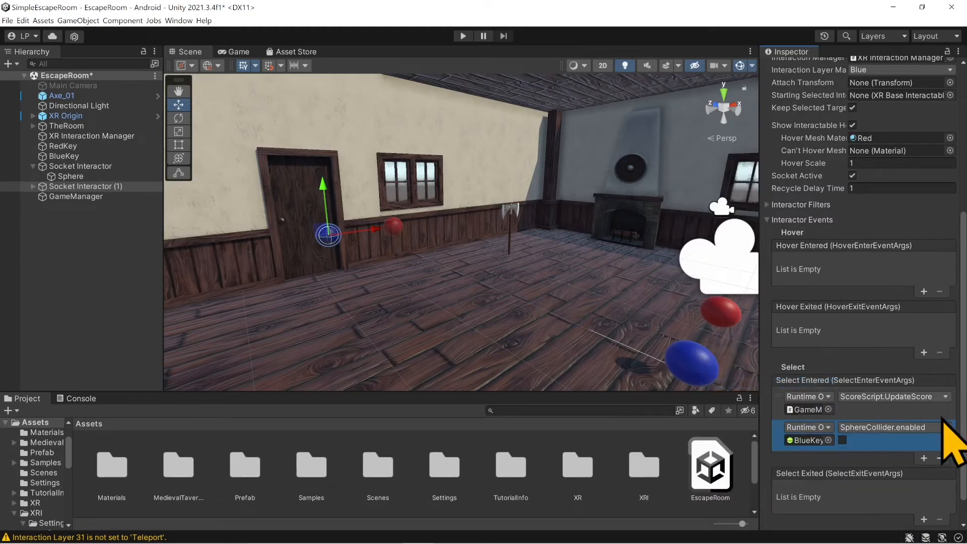
# Save the scene and play-test placing the keys in their sockets, checking GameManager's Score, and stop play mode
pyautogui.click(843, 440)
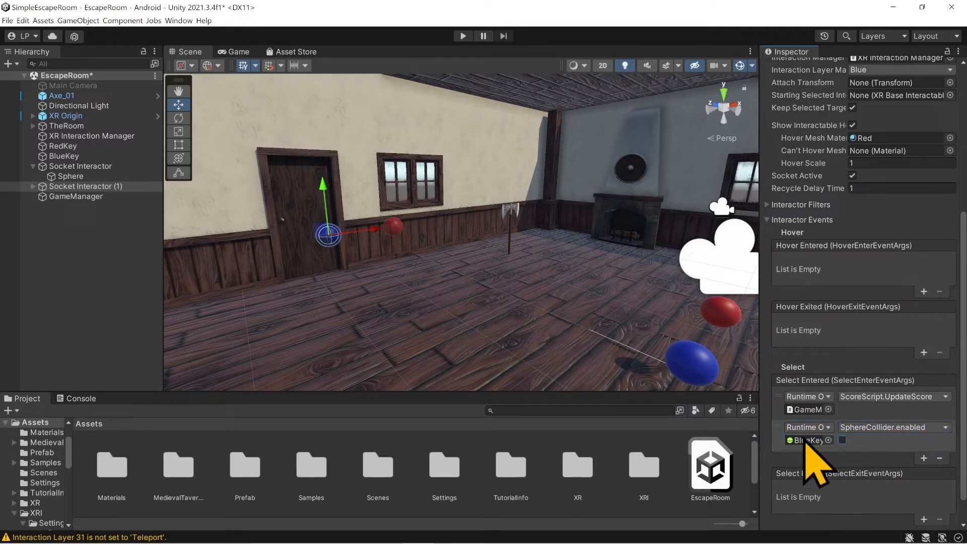
pyautogui.hotkey('ctrl', 's')
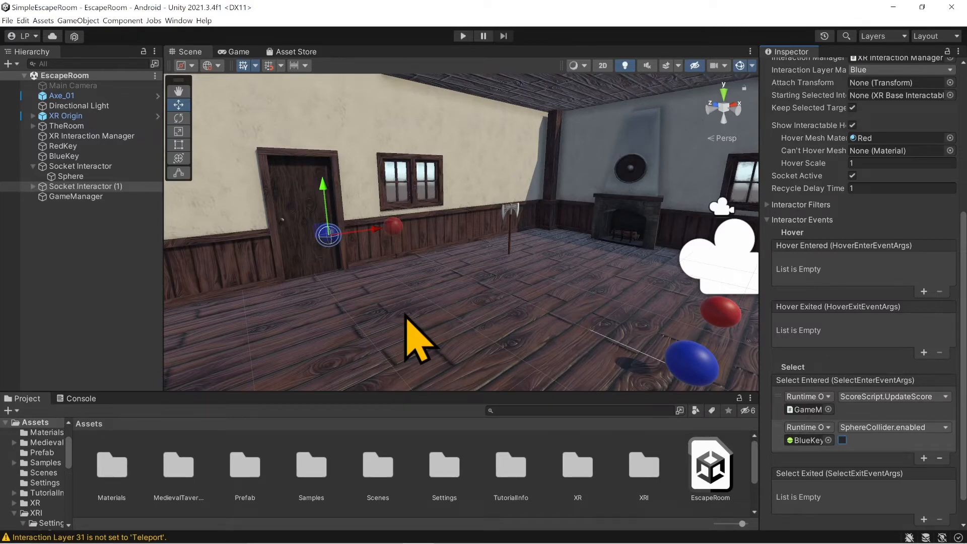
pyautogui.click(463, 36)
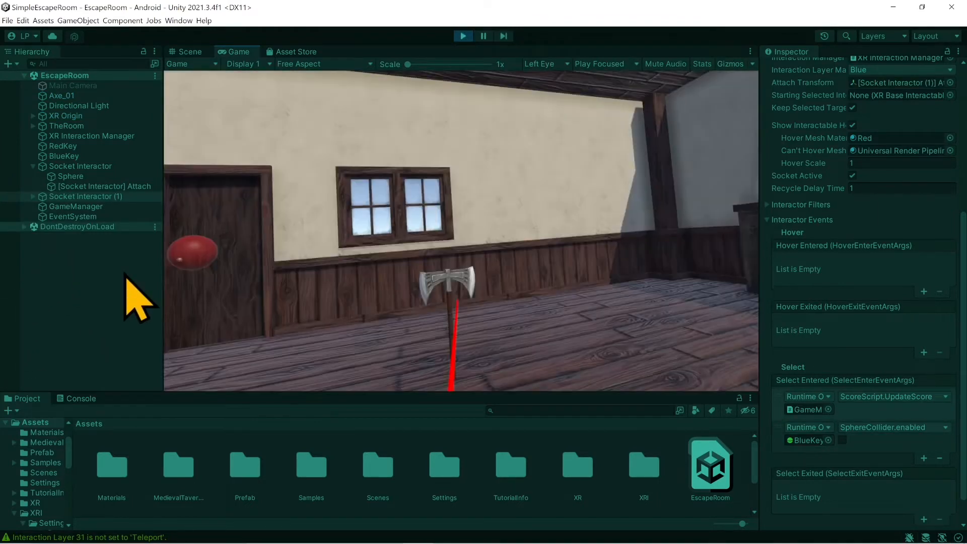
pyautogui.click(83, 206)
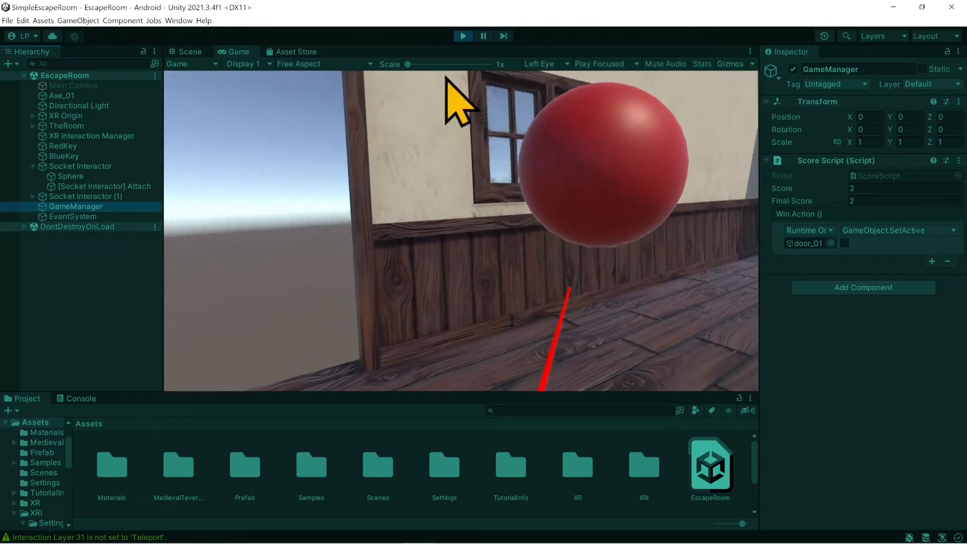
pyautogui.click(463, 36)
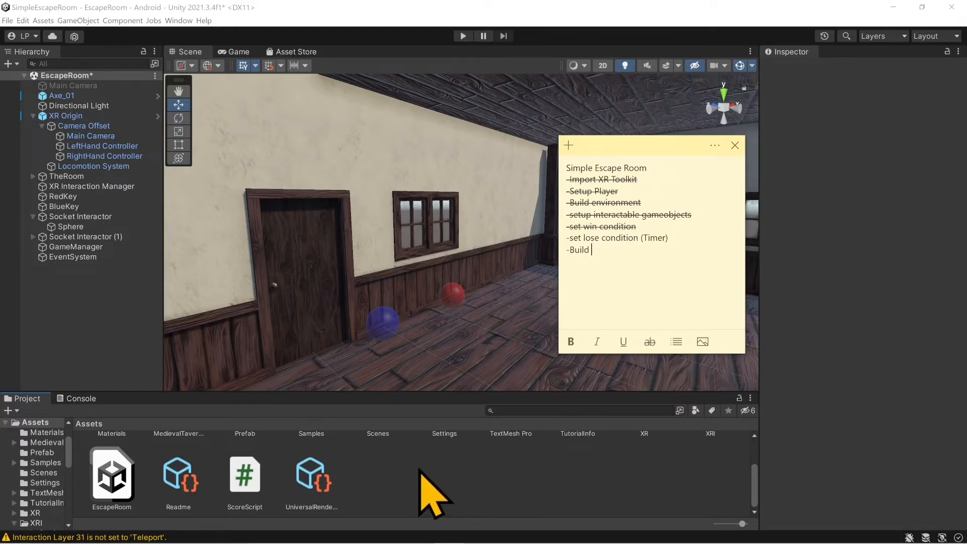
pyautogui.click(364, 470)
pyautogui.rightClick(364, 469)
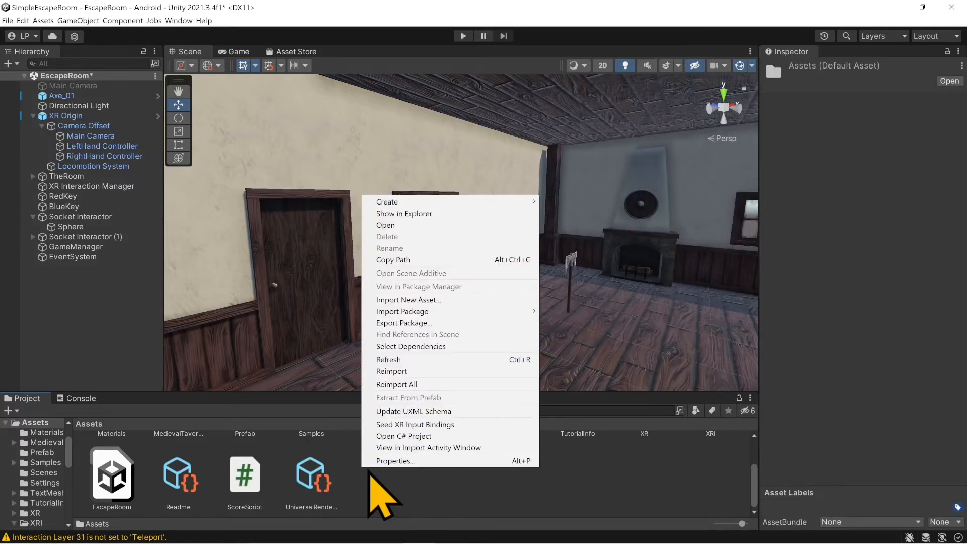
pyautogui.moveTo(455, 203)
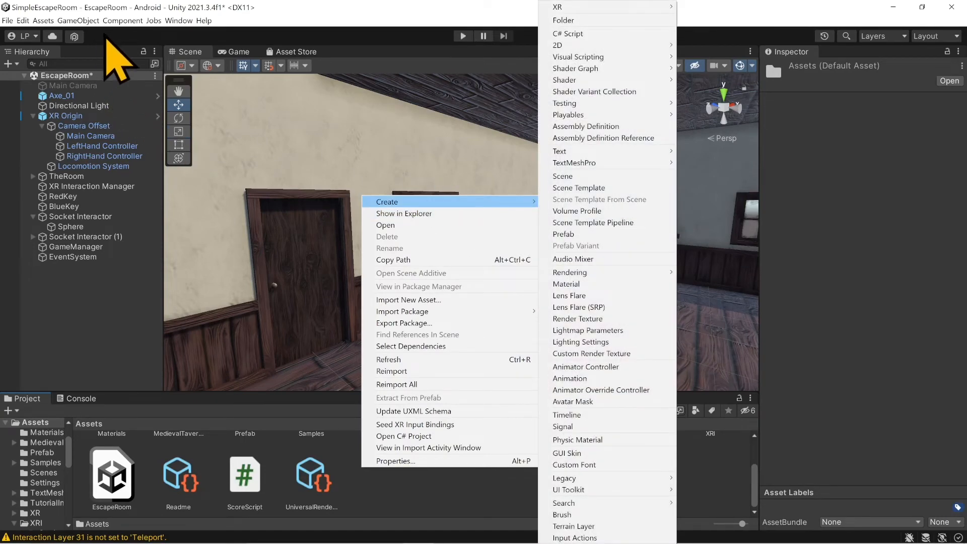
# Start creating a new GameObject in the scene
pyautogui.click(121, 21)
pyautogui.moveTo(123, 21)
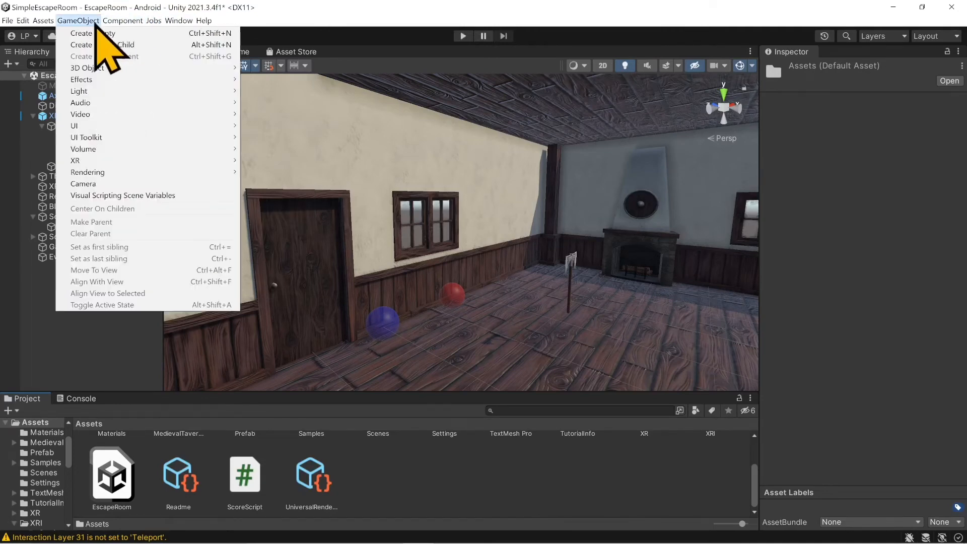
# Create a new C# script named TimerScript in the Assets folder
pyautogui.moveTo(39, 20)
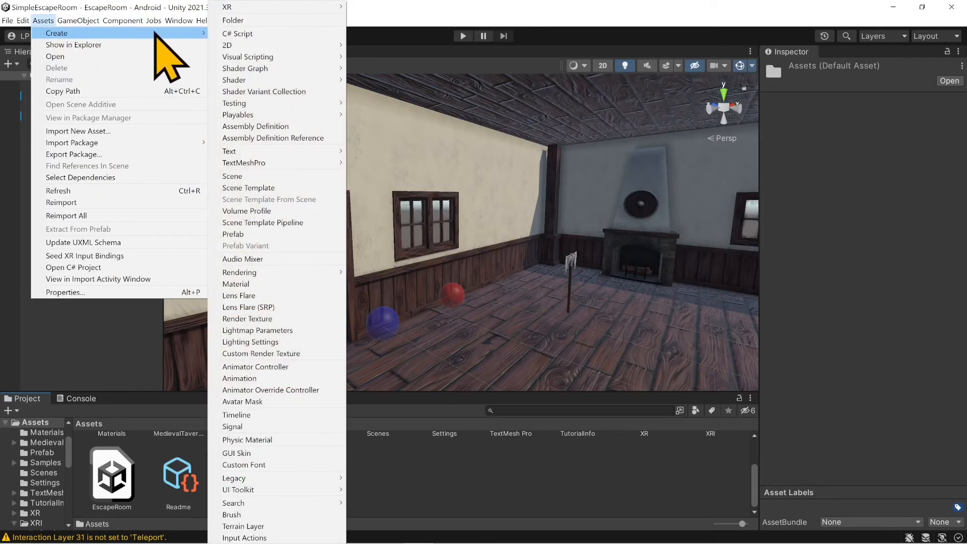
pyautogui.click(232, 34)
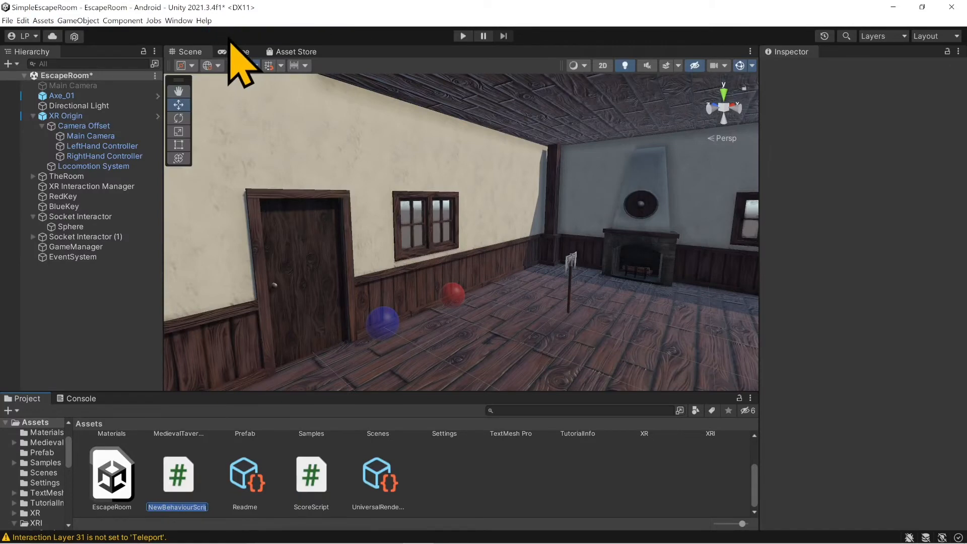
pyautogui.write('TimerScript')
pyautogui.press('Return')
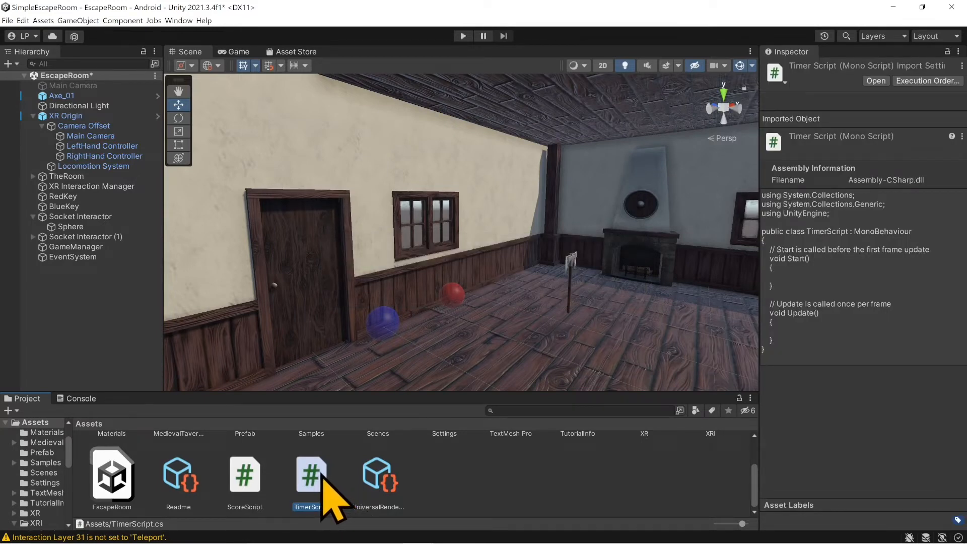
# Switch to Visual Studio to edit TimerScript.cs
pyautogui.click(430, 485)
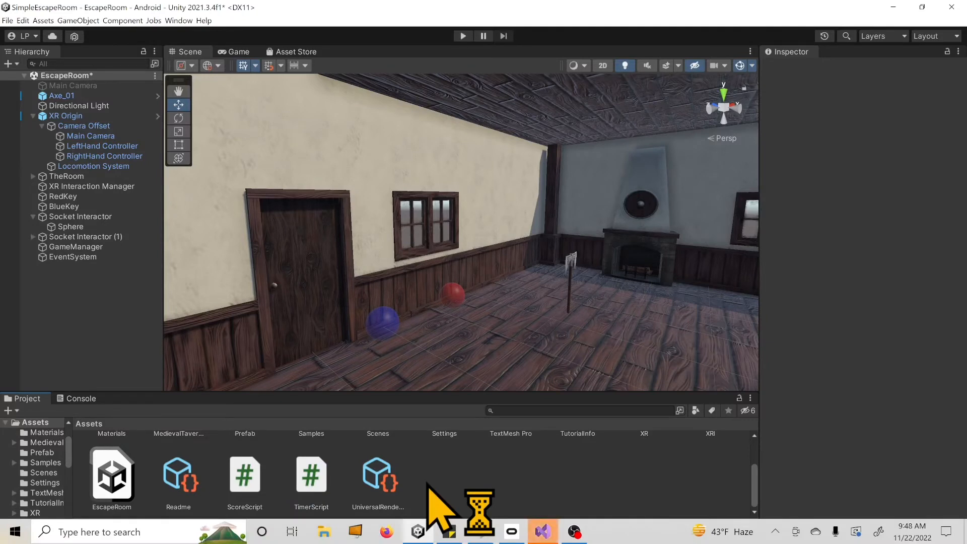
pyautogui.moveTo(552, 524)
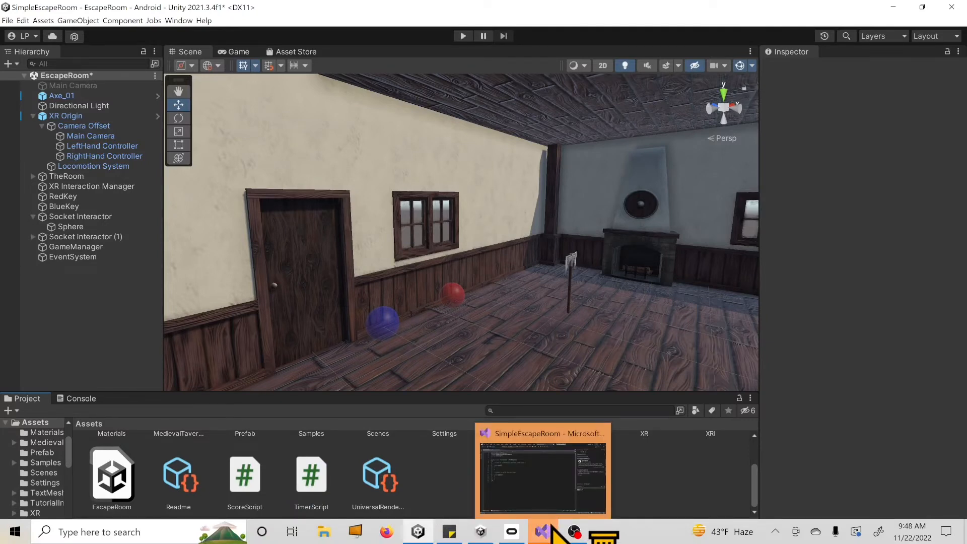
pyautogui.click(553, 526)
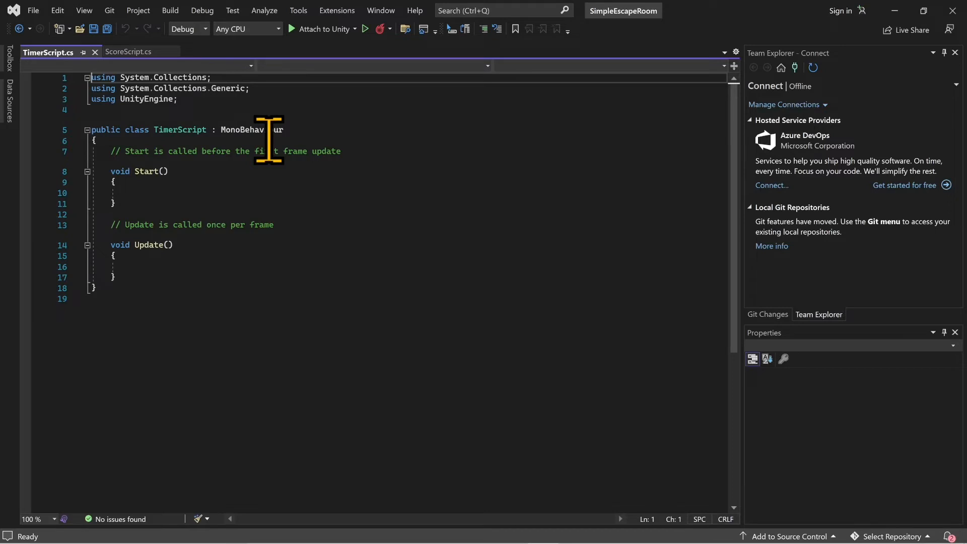
# Add the directive "using TMPro;" below "using UnityEngine;" in TimerScript.cs
pyautogui.click(251, 98)
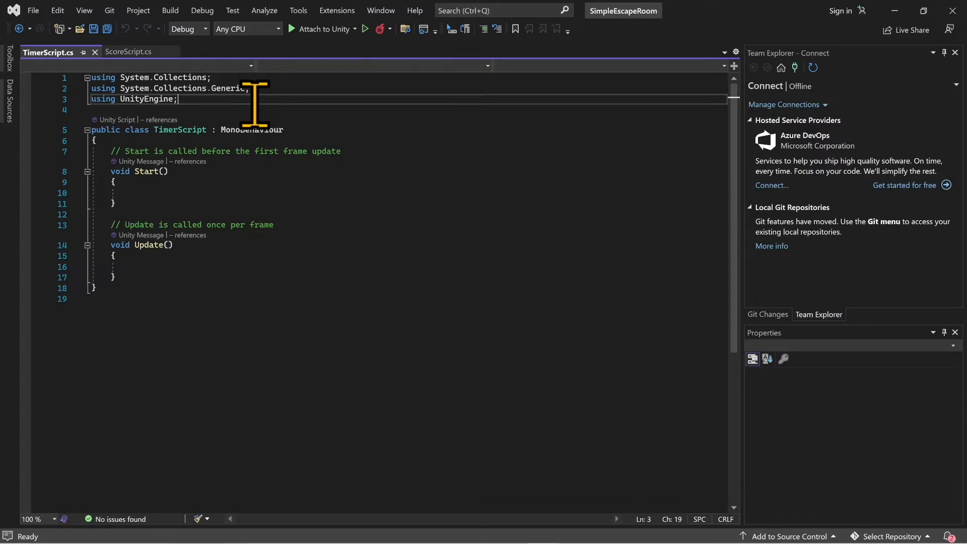
pyautogui.press('Return')
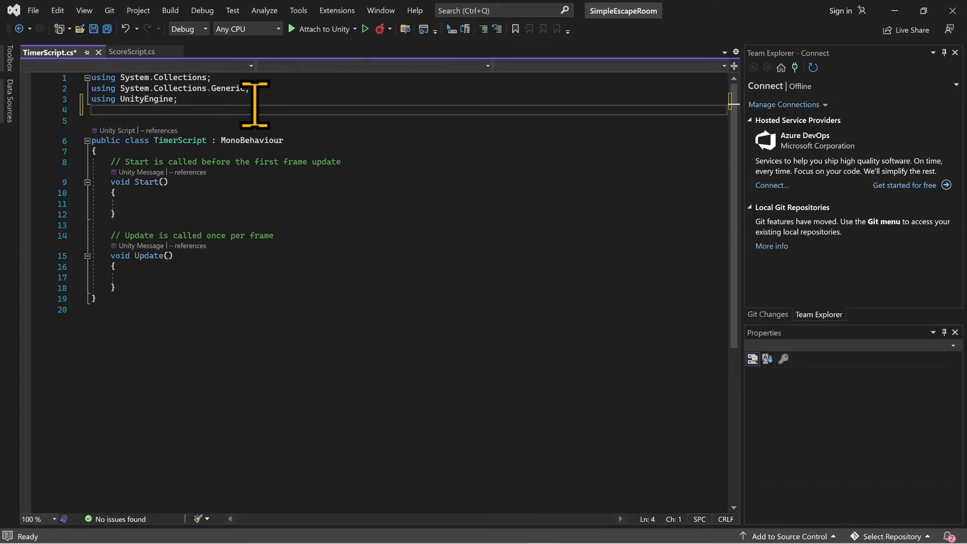
pyautogui.write('using TMpro')
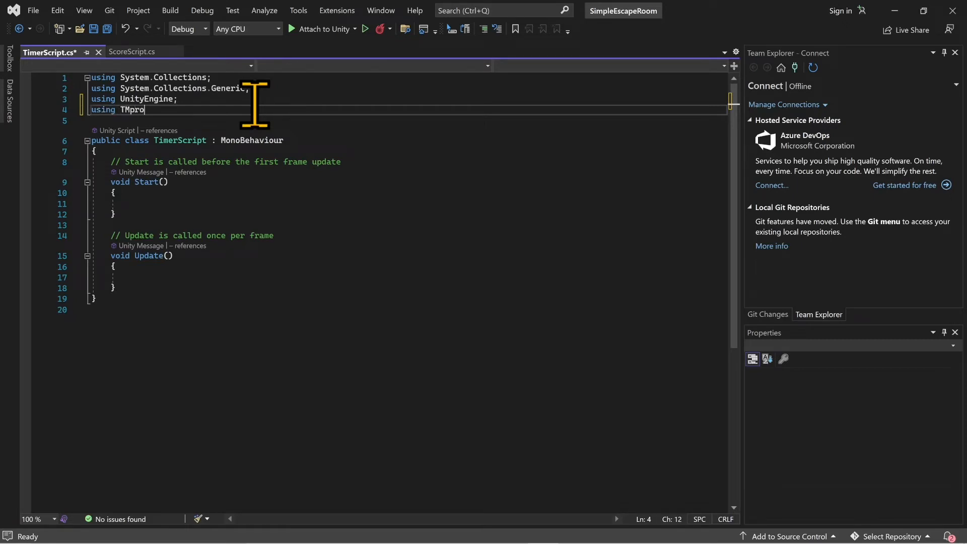
pyautogui.press('BackSpace')
pyautogui.press('BackSpace')
pyautogui.press('BackSpace')
pyautogui.write('Pro;')
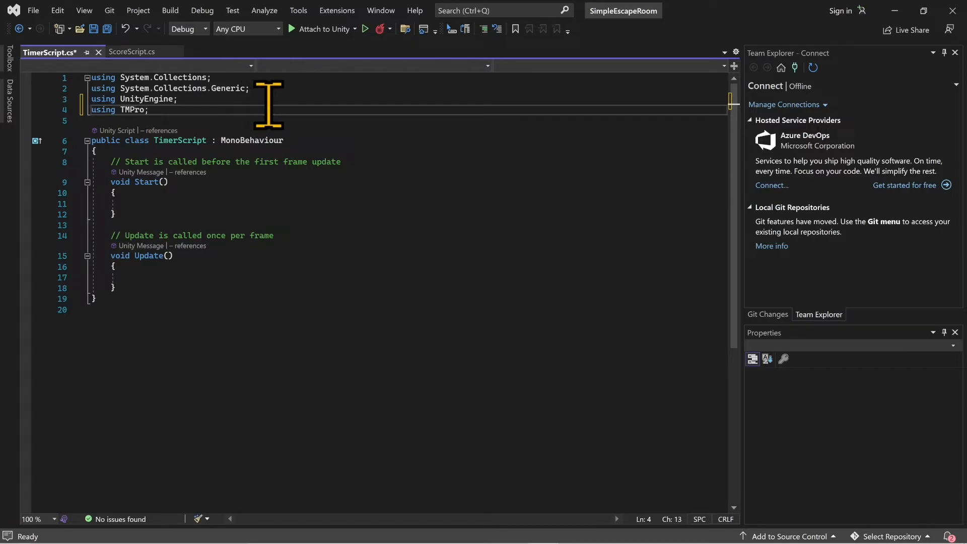
# Declare the field "[SerializeField] private float currentTime;" at the start of the TimerScript class
pyautogui.click(256, 154)
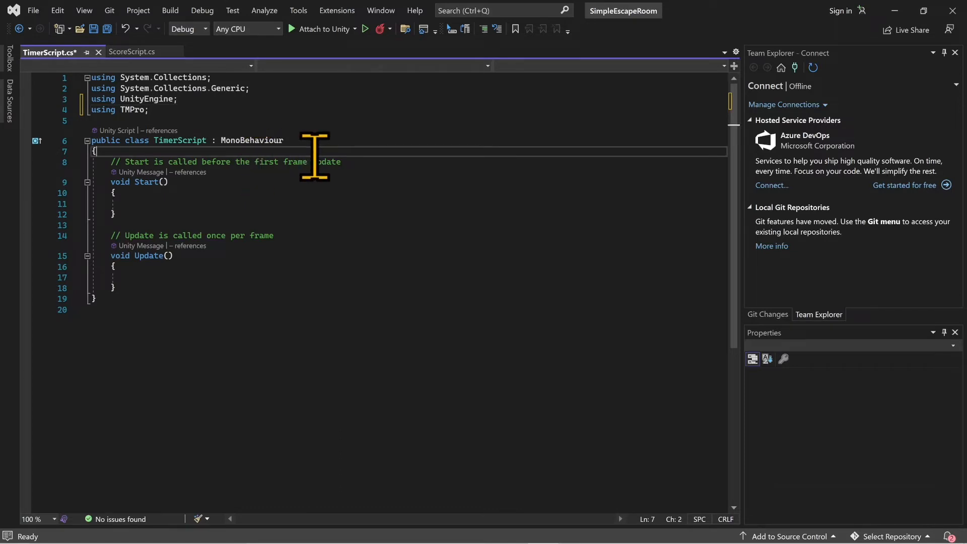
pyautogui.press('Return')
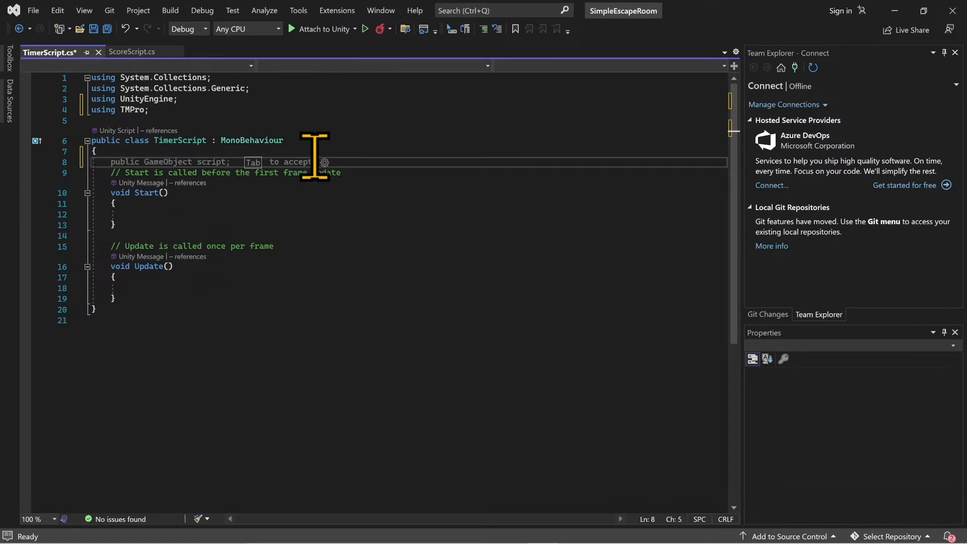
pyautogui.write('[s')
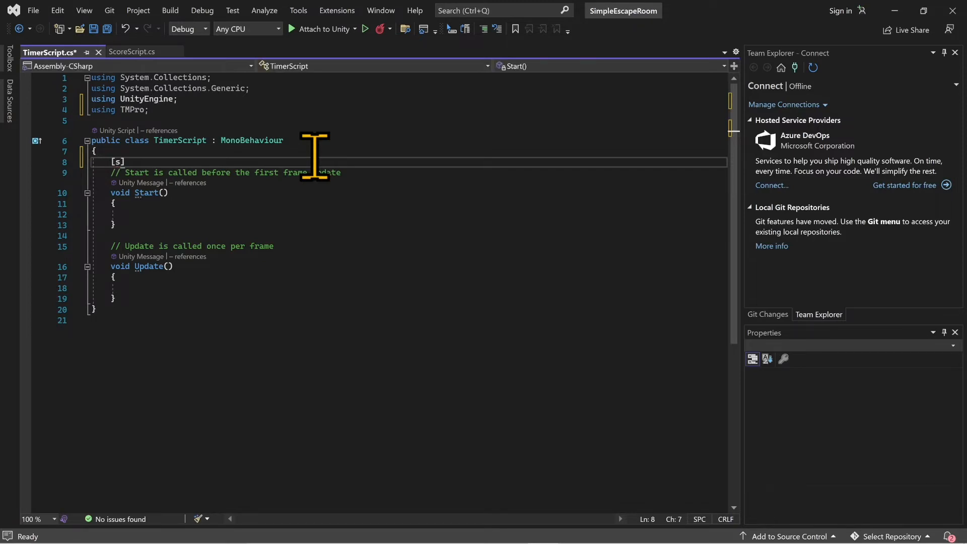
pyautogui.press('BackSpace')
pyautogui.write('serila')
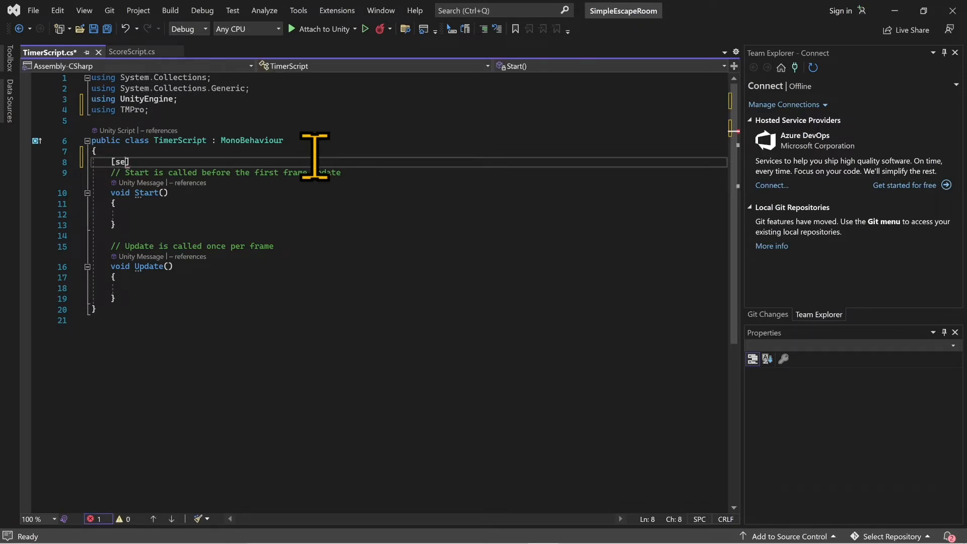
pyautogui.press('Tab')
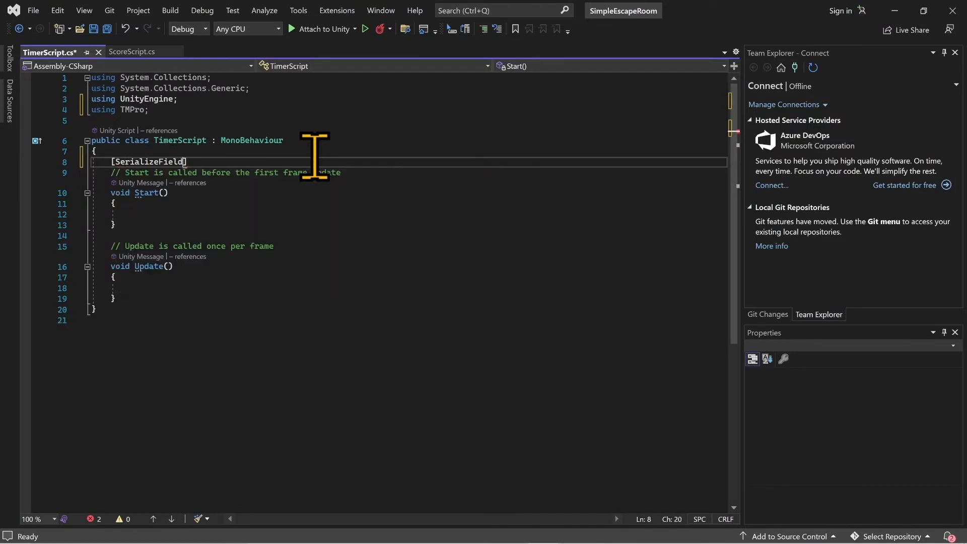
pyautogui.write('] private')
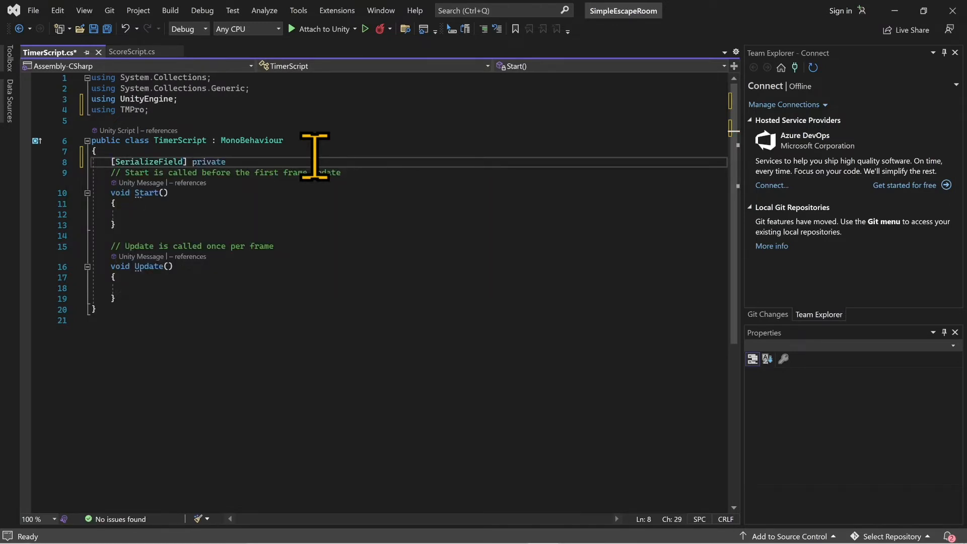
pyautogui.write(' float ')
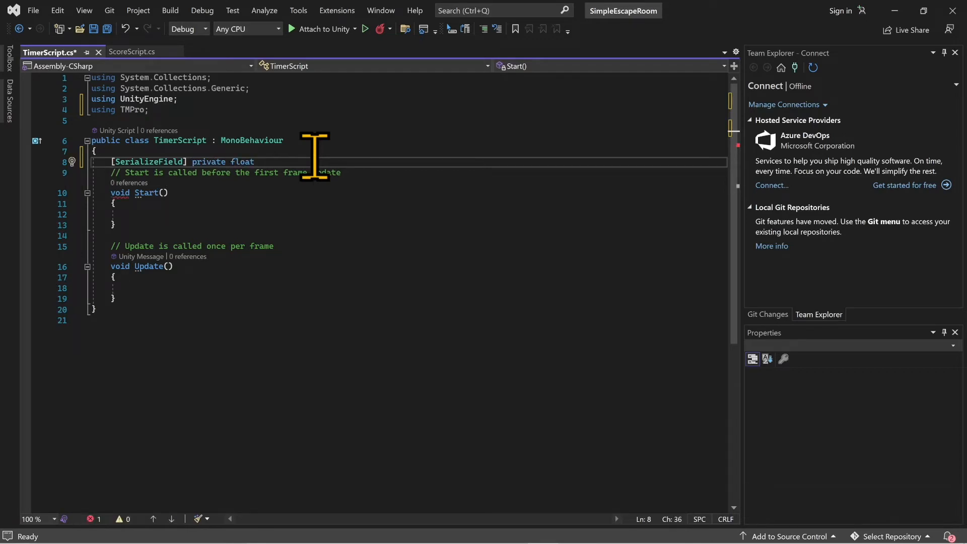
pyautogui.write('curren')
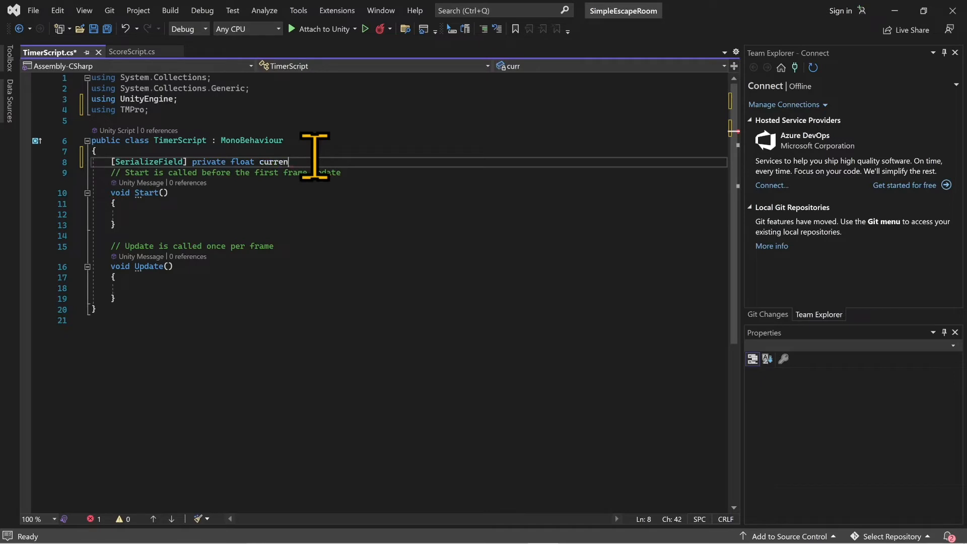
pyautogui.write('tTime')
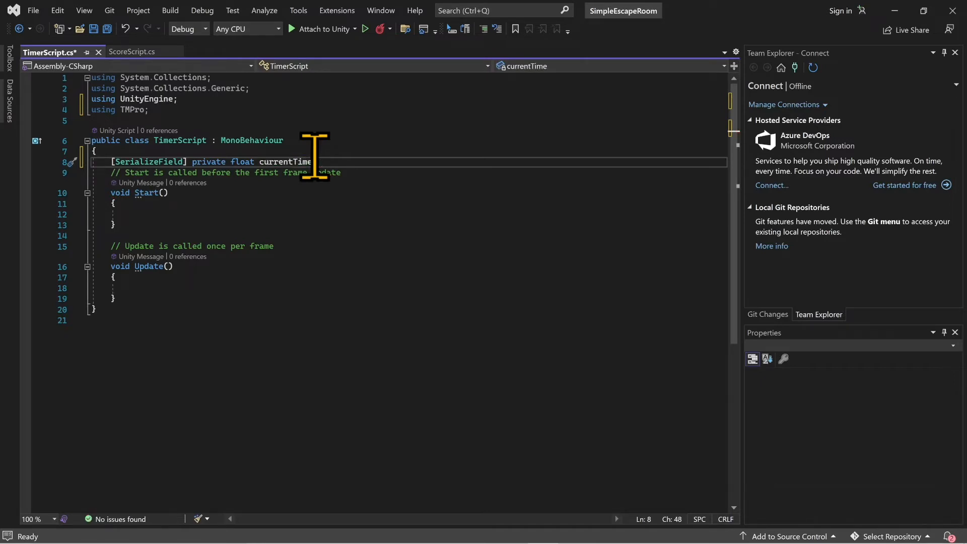
# Declare the field "[SerializeField] private float displayTime;" below the currentTime field
pyautogui.press('Return')
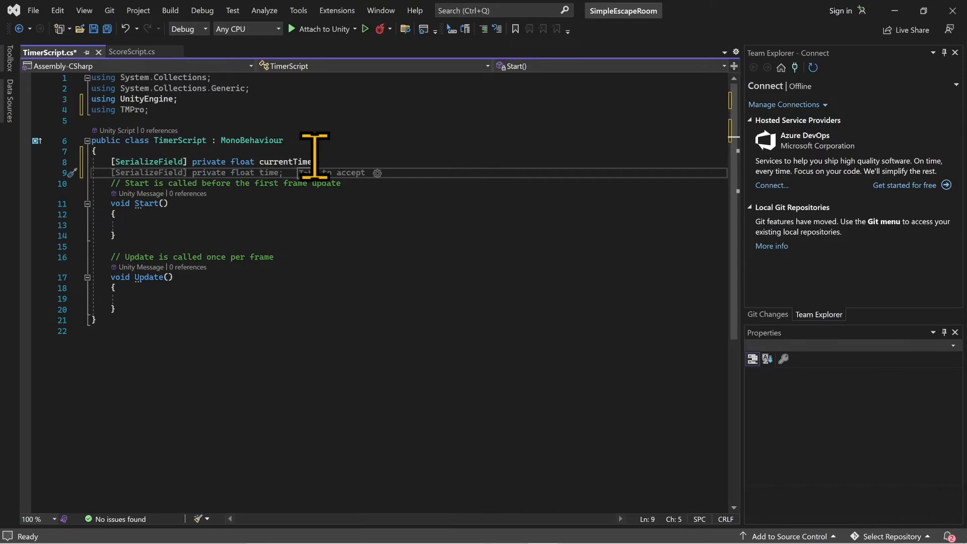
pyautogui.write('[')
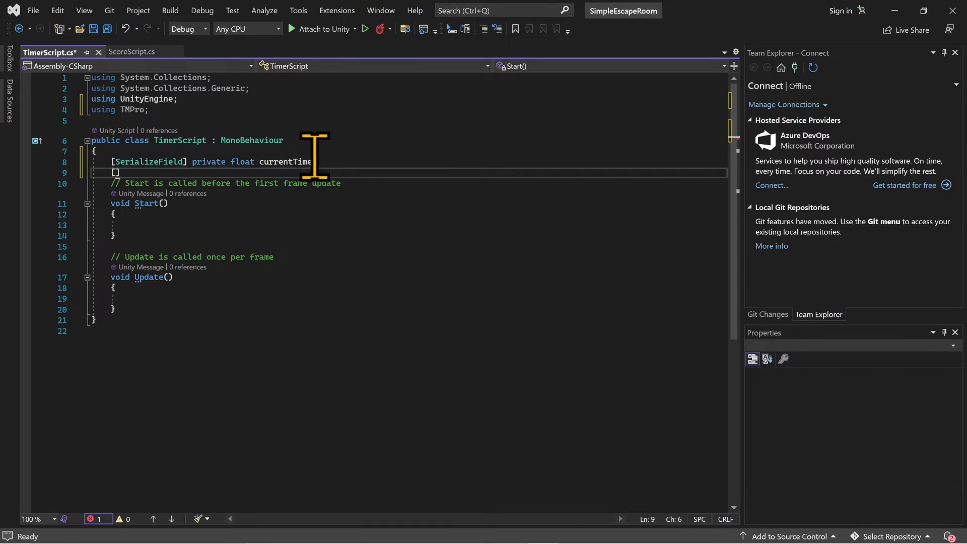
pyautogui.write('Seria')
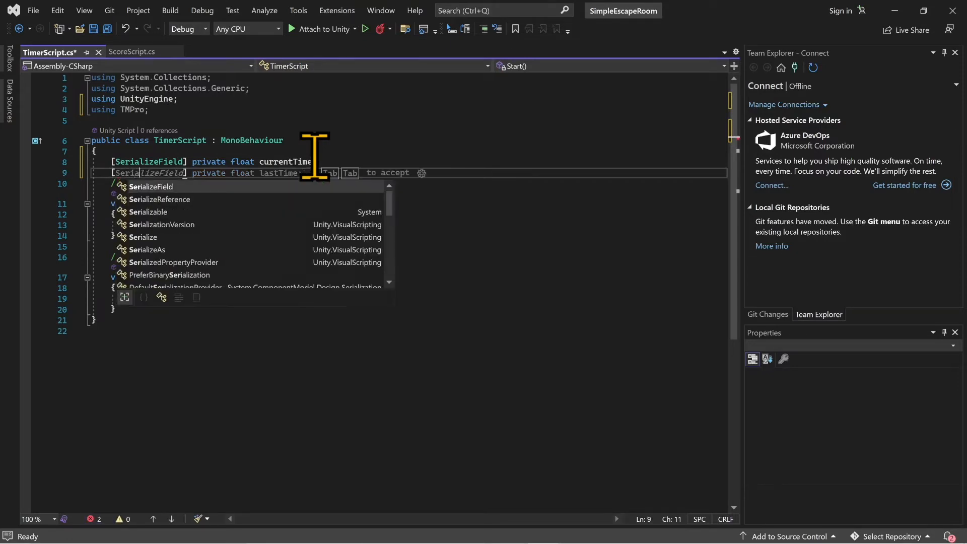
pyautogui.press('Tab')
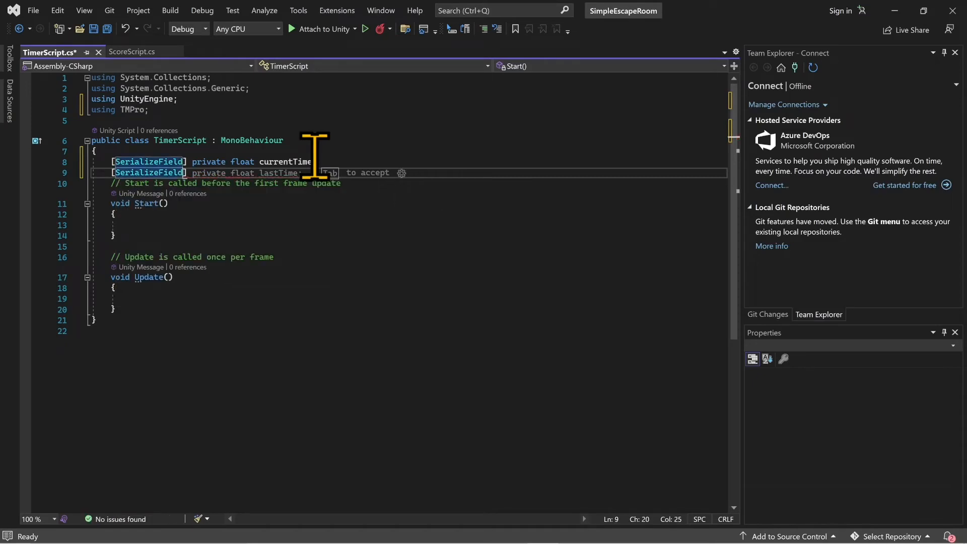
pyautogui.write('] priva')
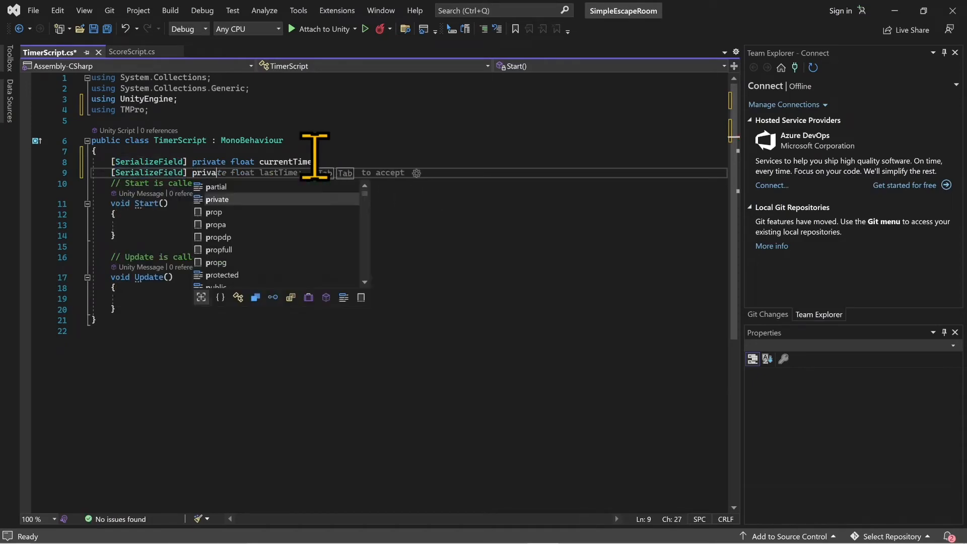
pyautogui.write('te float')
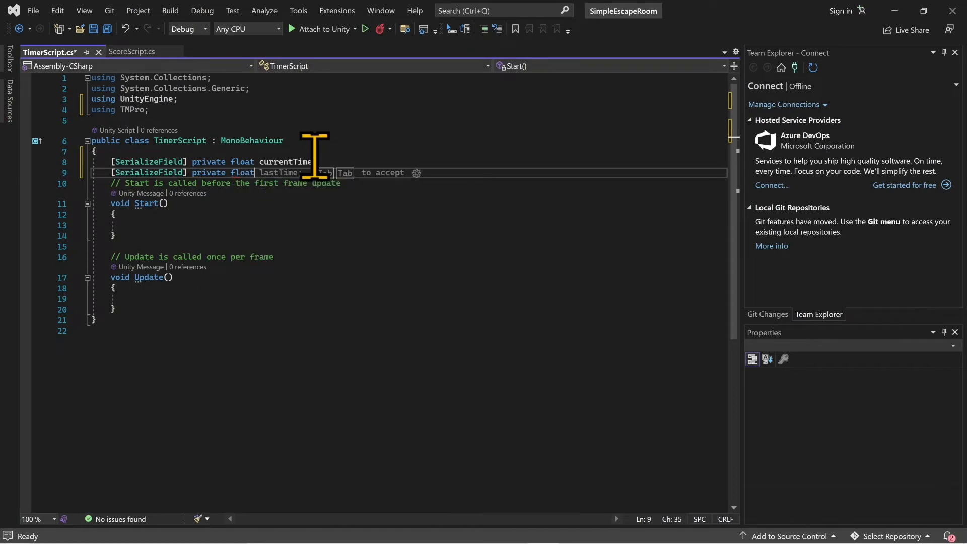
pyautogui.write(' displ')
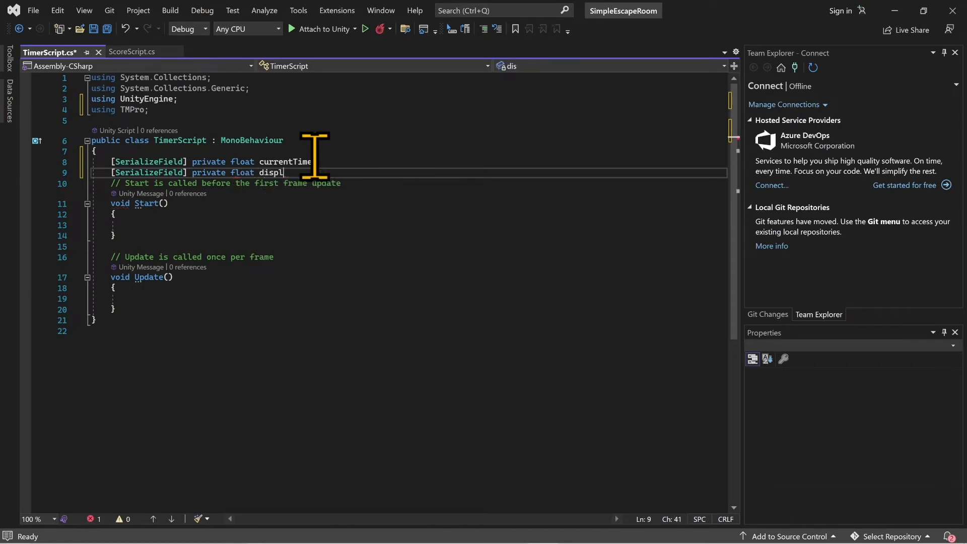
pyautogui.write('ayTime')
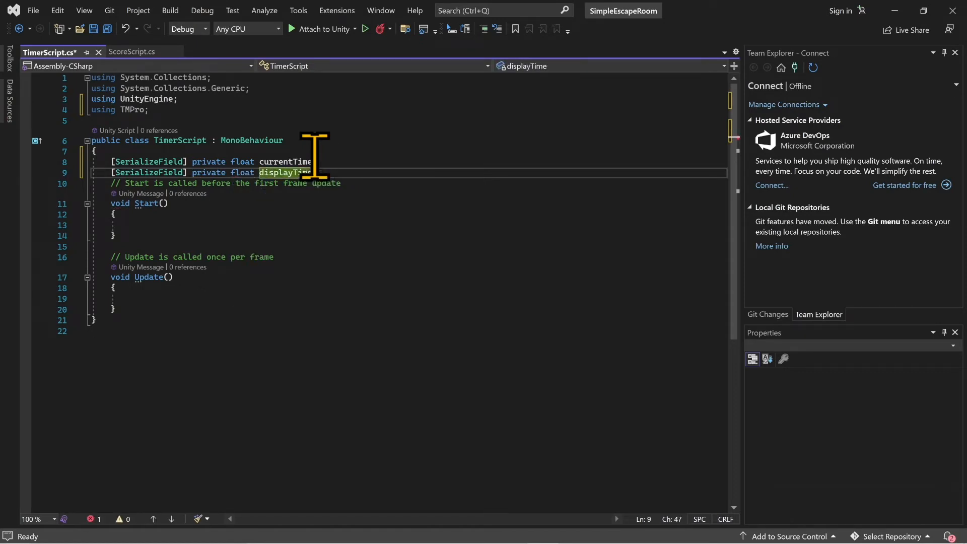
pyautogui.write(';')
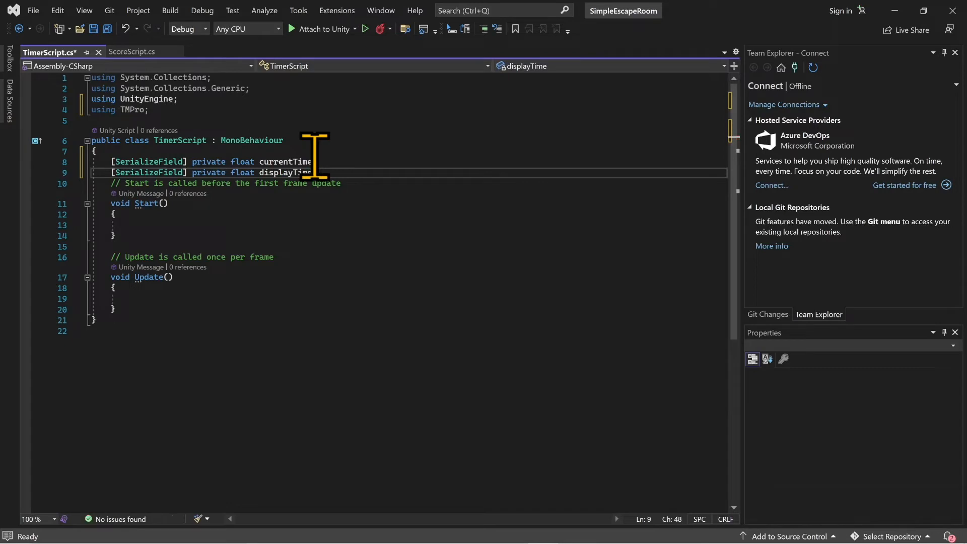
# Declare the field "[SerializeField] private TMP_Text displayText;" below the displayTime field
pyautogui.press('Return')
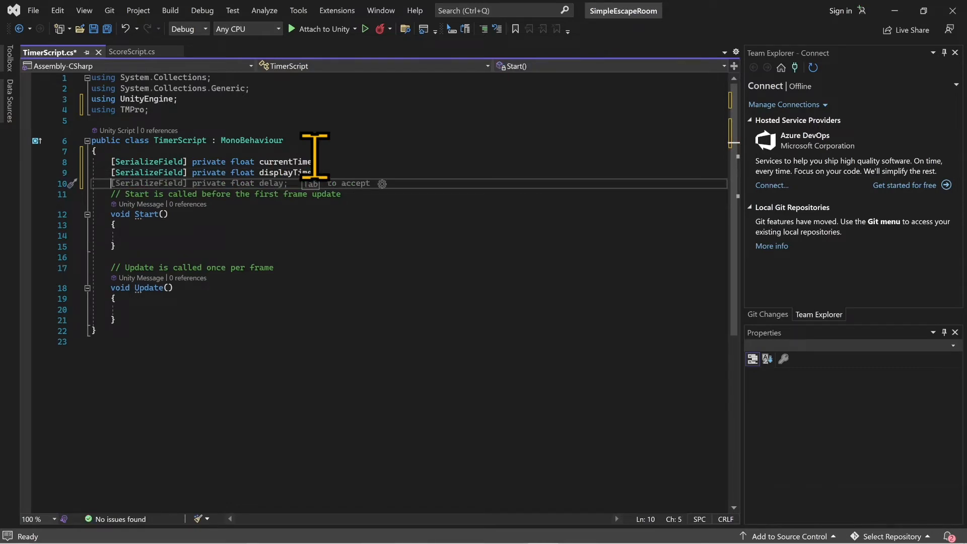
pyautogui.write('[')
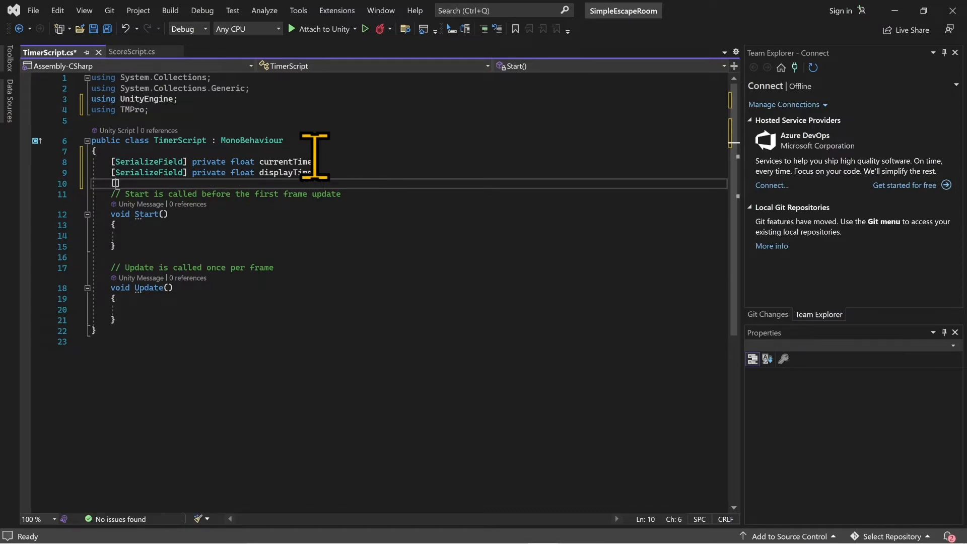
pyautogui.write('SerializeField')
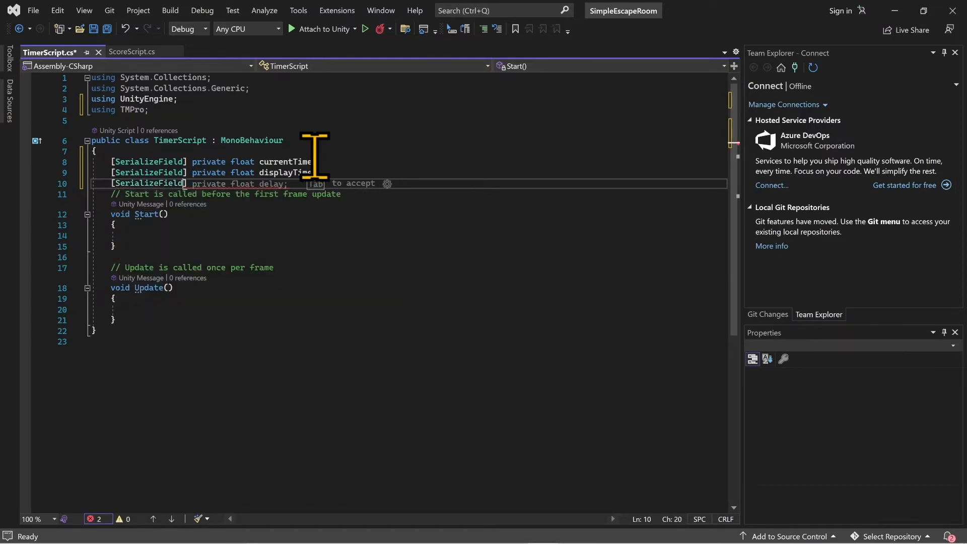
pyautogui.write('] pri')
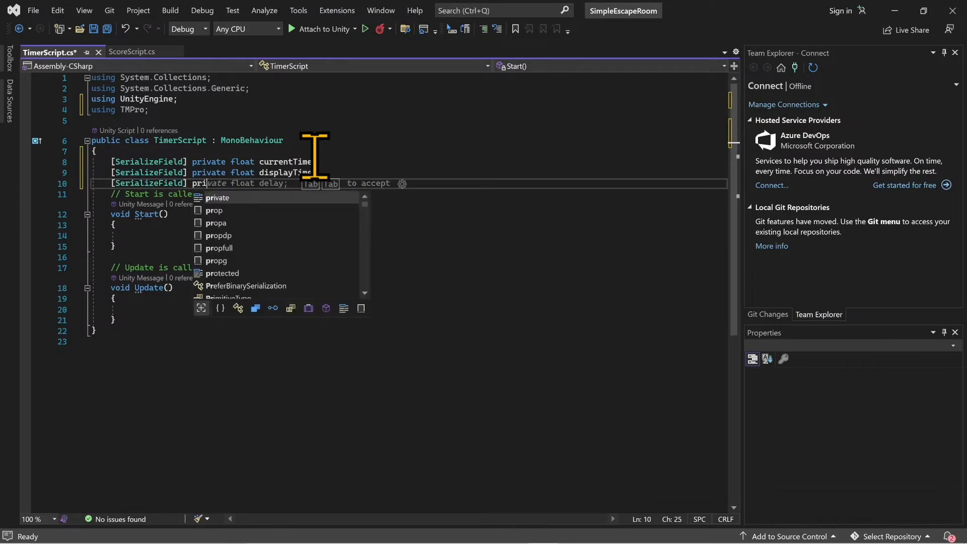
pyautogui.write('vate')
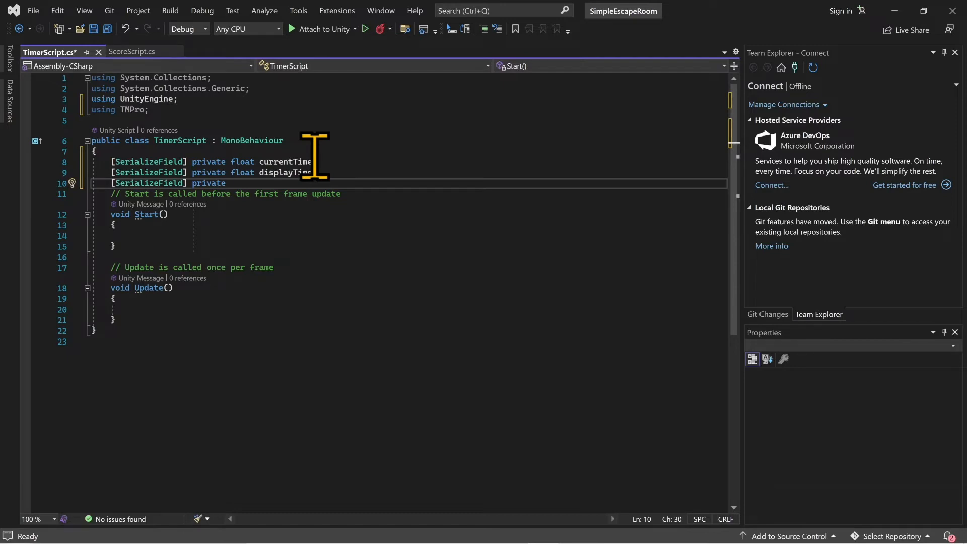
pyautogui.write('Tmp')
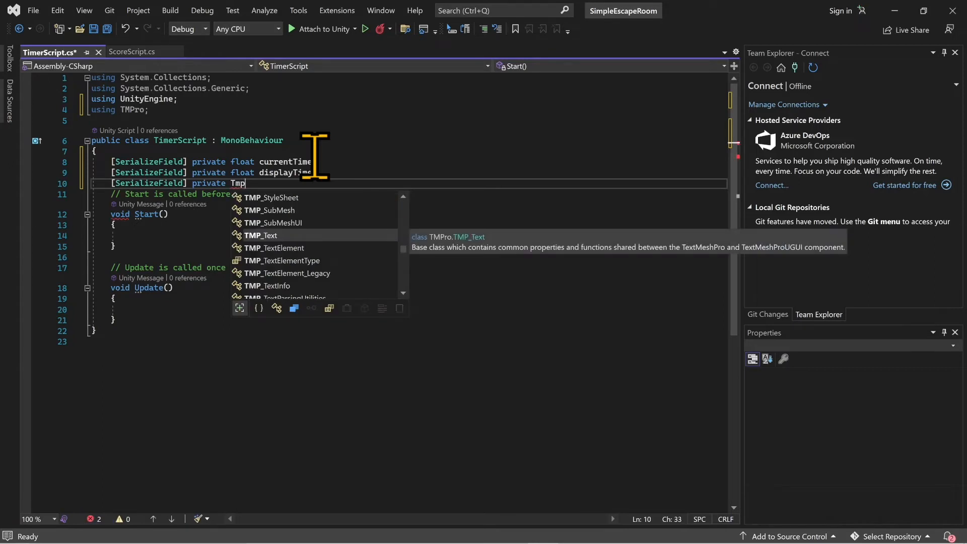
pyautogui.press('Tab')
pyautogui.write('display')
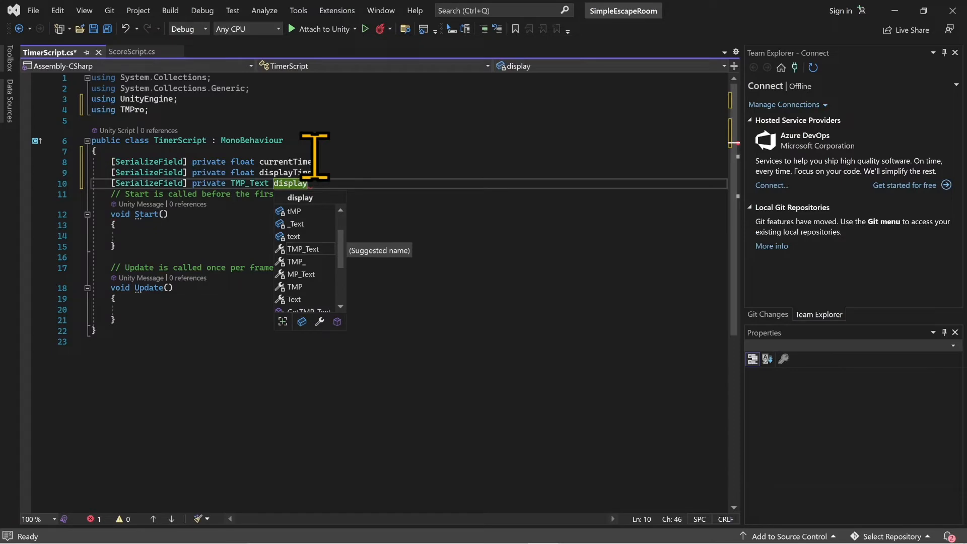
pyautogui.write('Text;')
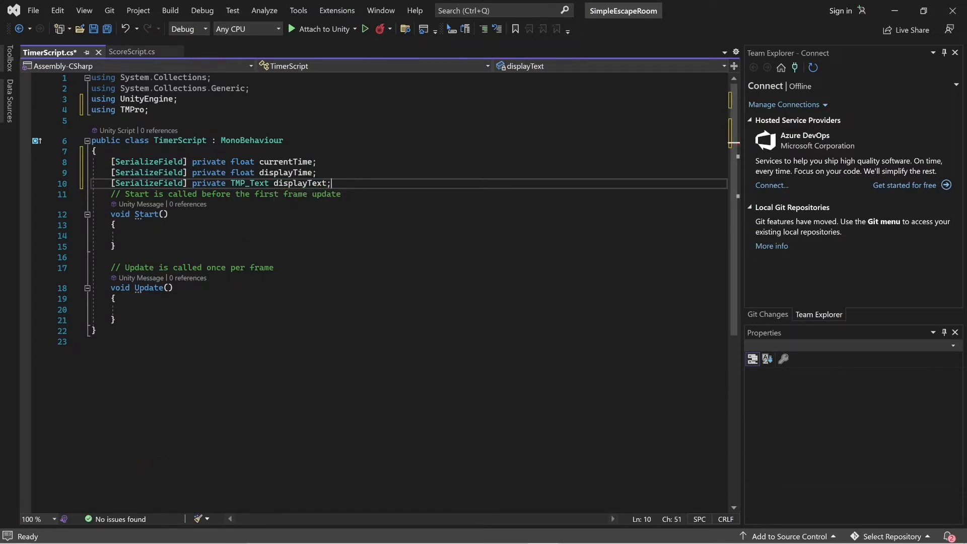
# Add the statement "currentTime -= Time.deltaTime;" inside the Update method
pyautogui.click(207, 308)
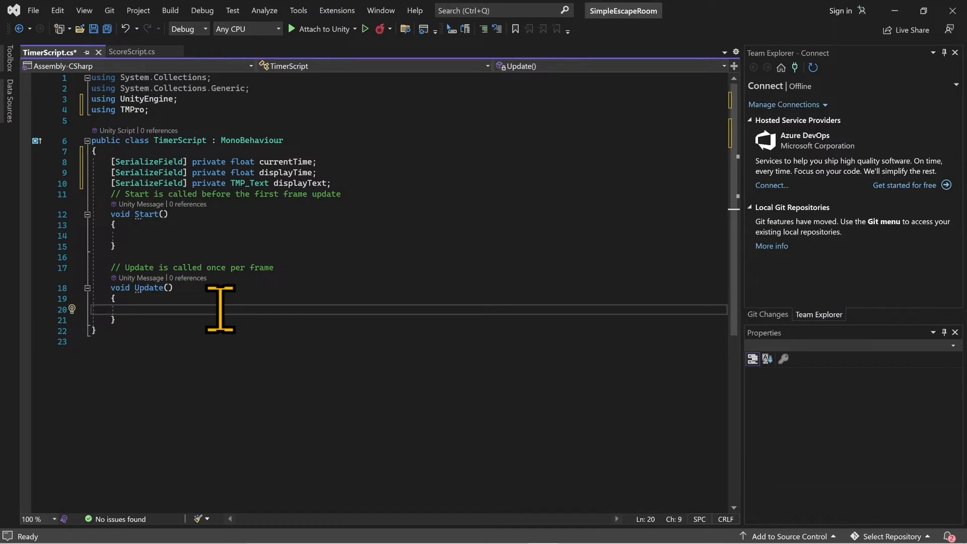
pyautogui.write('current')
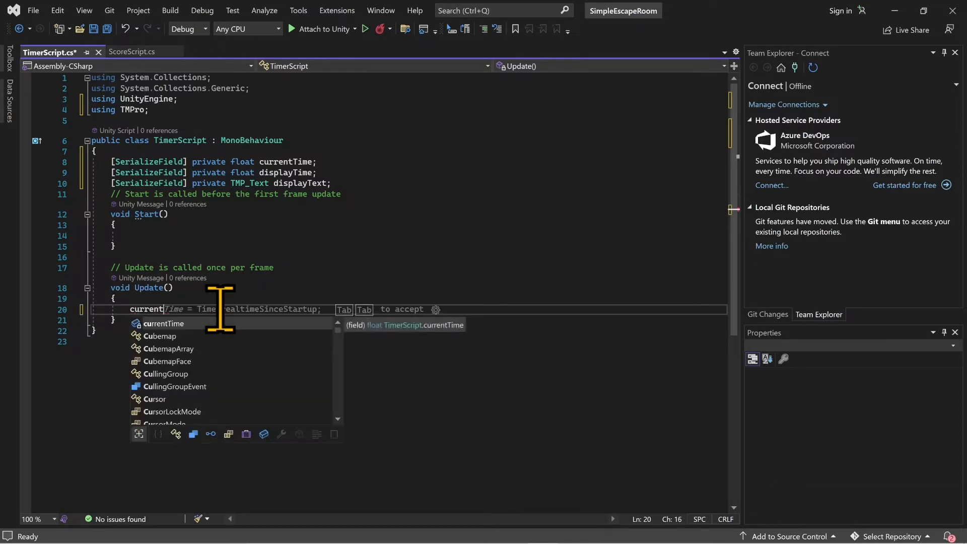
pyautogui.press('Tab')
pyautogui.write('-= tim')
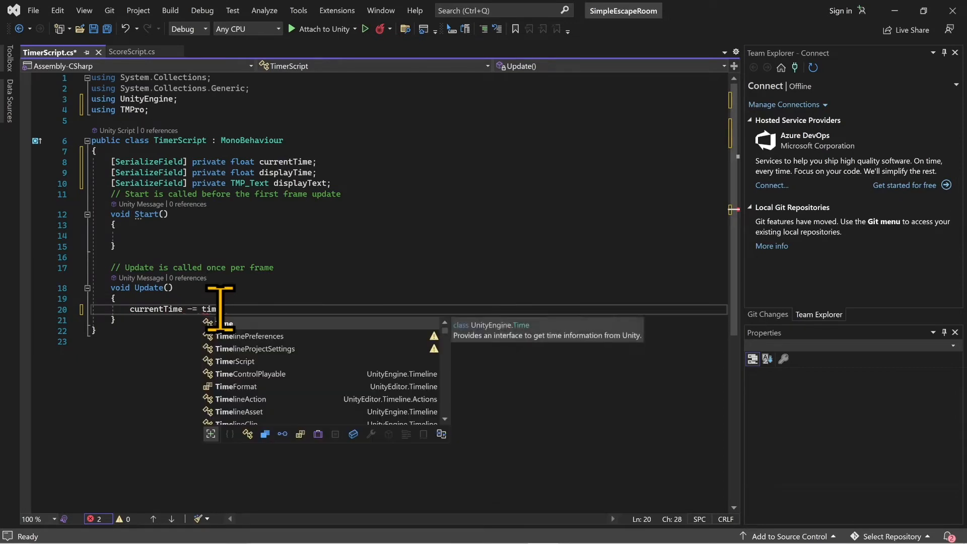
pyautogui.press('Tab')
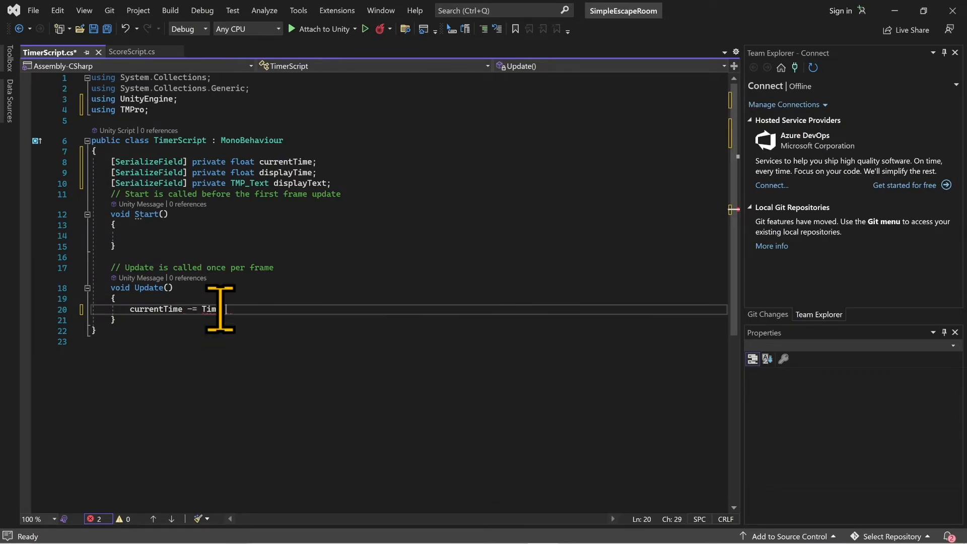
pyautogui.write('.de')
pyautogui.press('Tab')
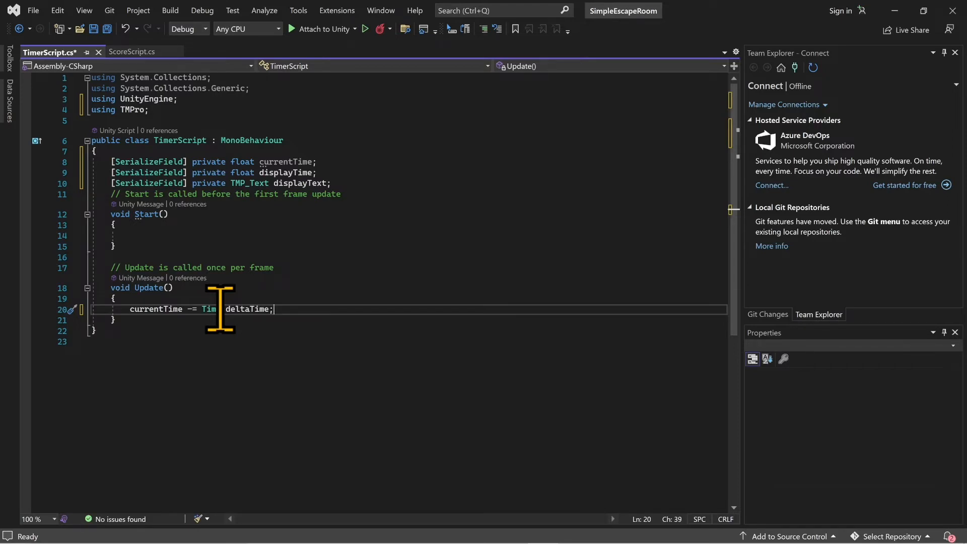
# Add "displayText.text = currentTime.ToString();" below the currentTime statement in Update and save TimerScript.cs
pyautogui.press('Return')
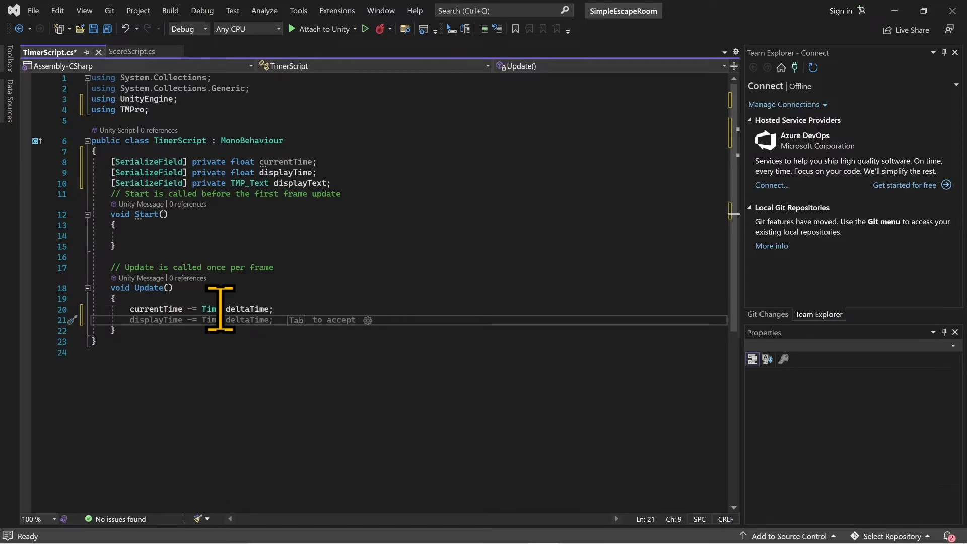
pyautogui.write('displayTime')
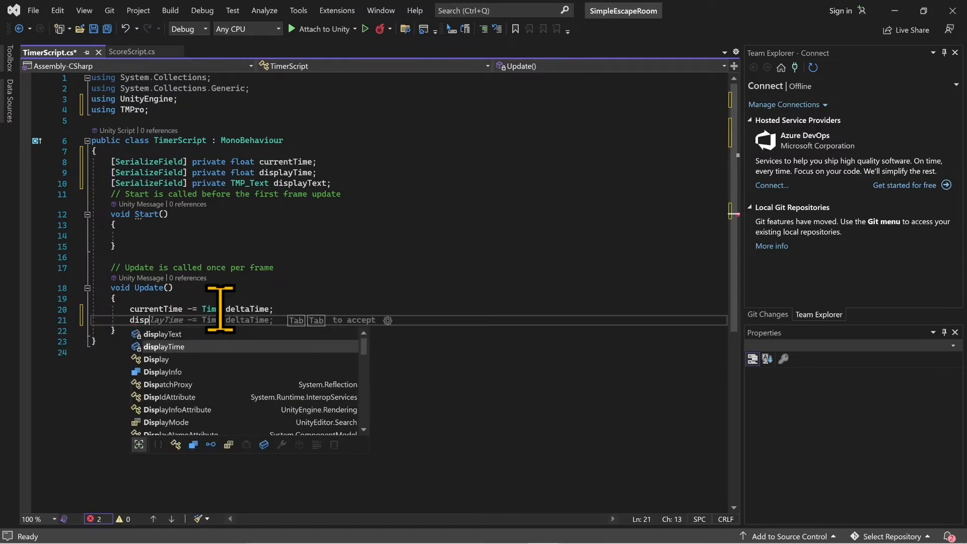
pyautogui.press('Left')
pyautogui.press('Left')
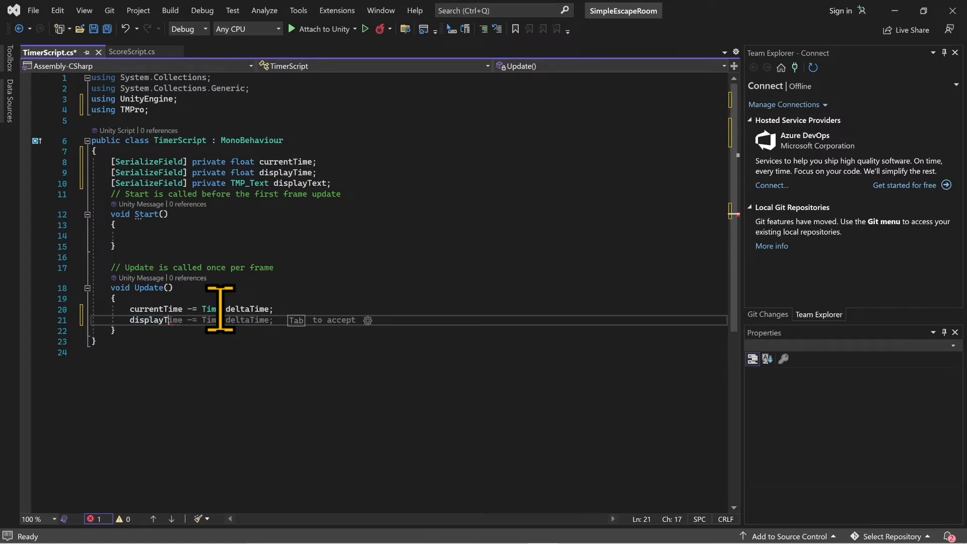
pyautogui.write('t')
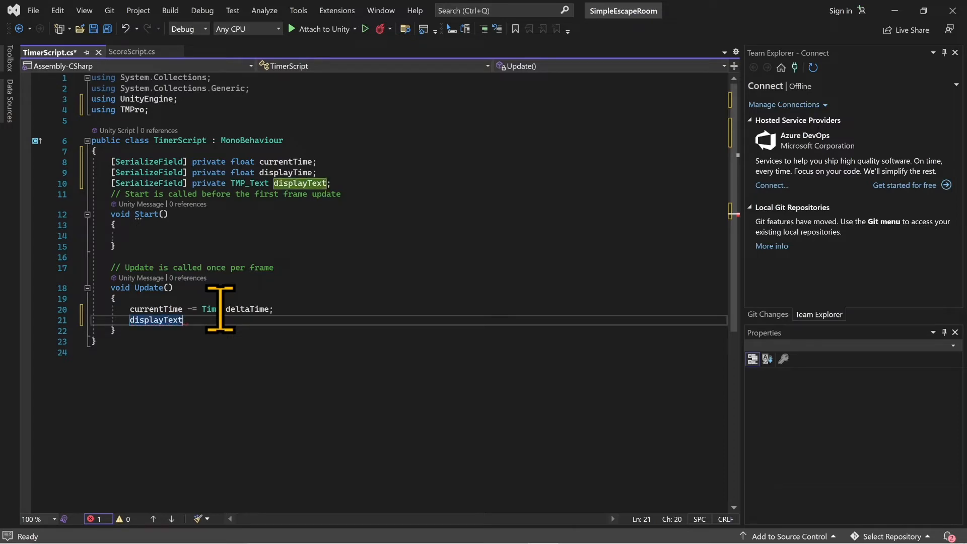
pyautogui.write('e.text')
pyautogui.press('Escape')
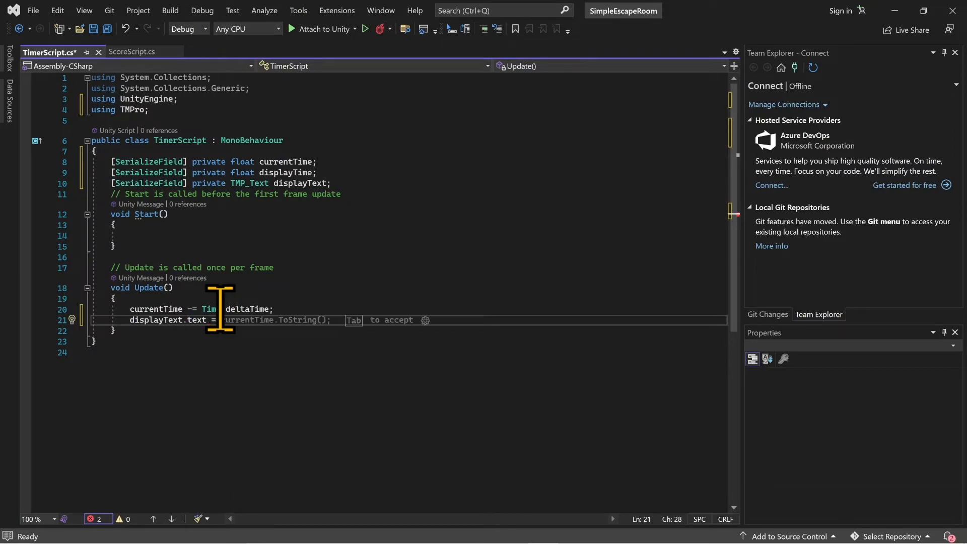
pyautogui.write('curr')
pyautogui.press('Tab')
pyautogui.press('Tab')
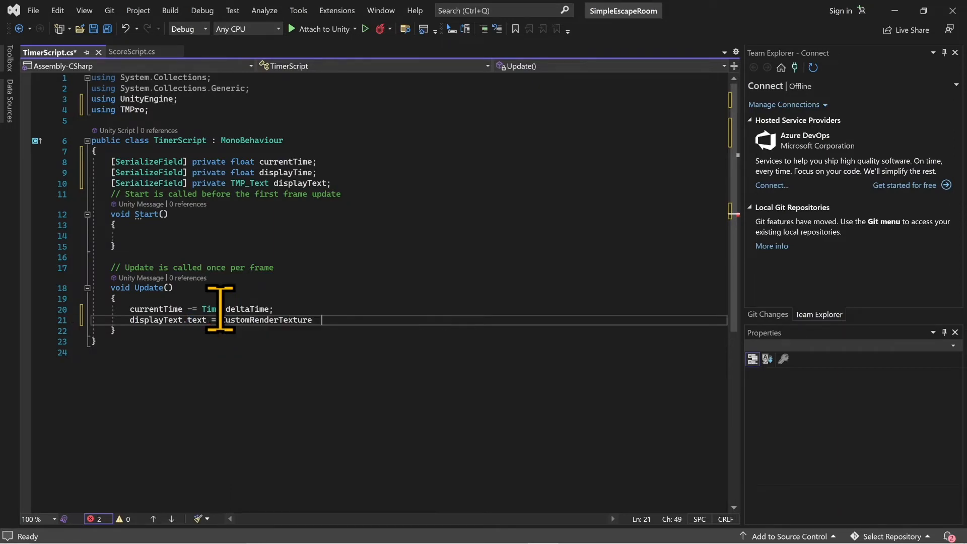
pyautogui.press('BackSpace')
pyautogui.press('BackSpace')
pyautogui.press('BackSpace')
pyautogui.press('BackSpace')
pyautogui.press('BackSpace')
pyautogui.press('BackSpace')
pyautogui.press('BackSpace')
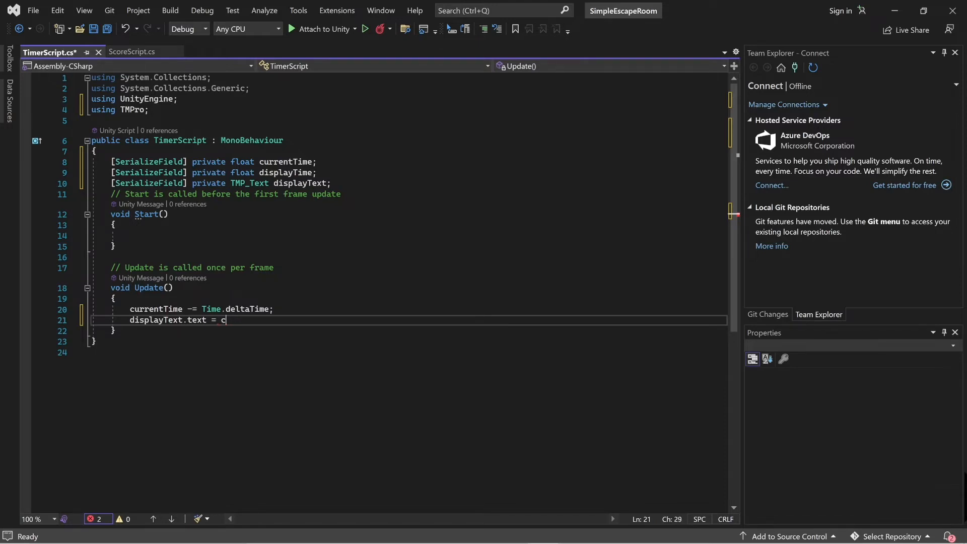
pyautogui.write('urrentTime')
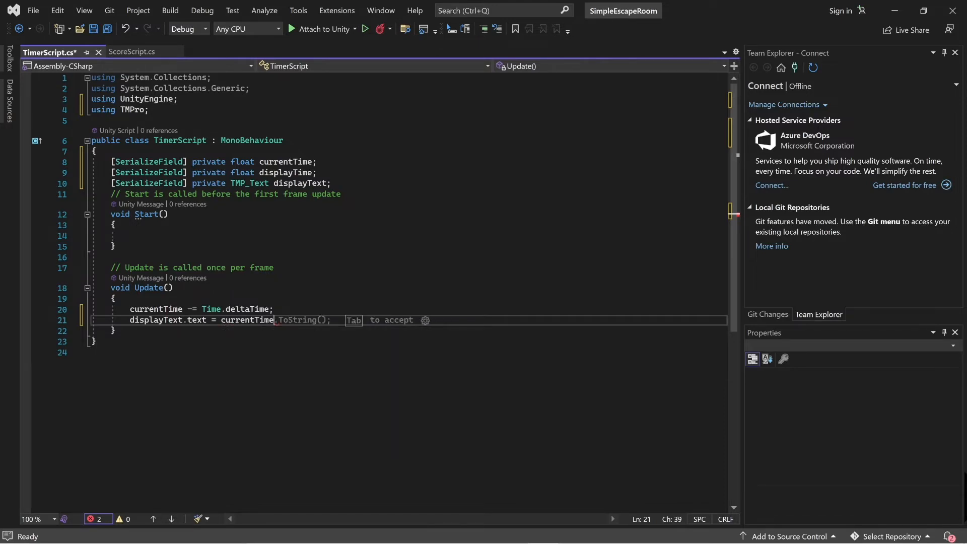
pyautogui.press('Tab')
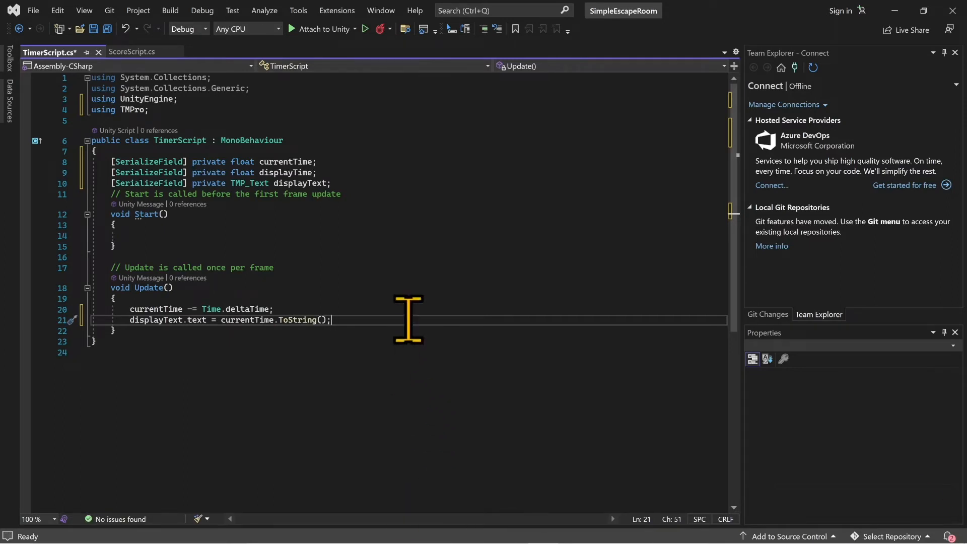
pyautogui.hotkey('ctrl', 's')
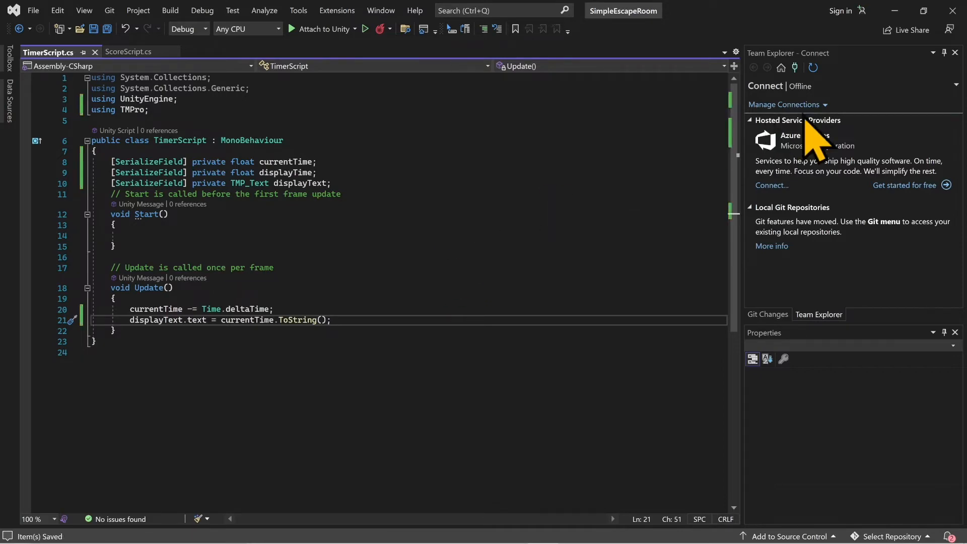
# Switch to Unity and remove the component with the missing script from the GameManager object
pyautogui.click(894, 11)
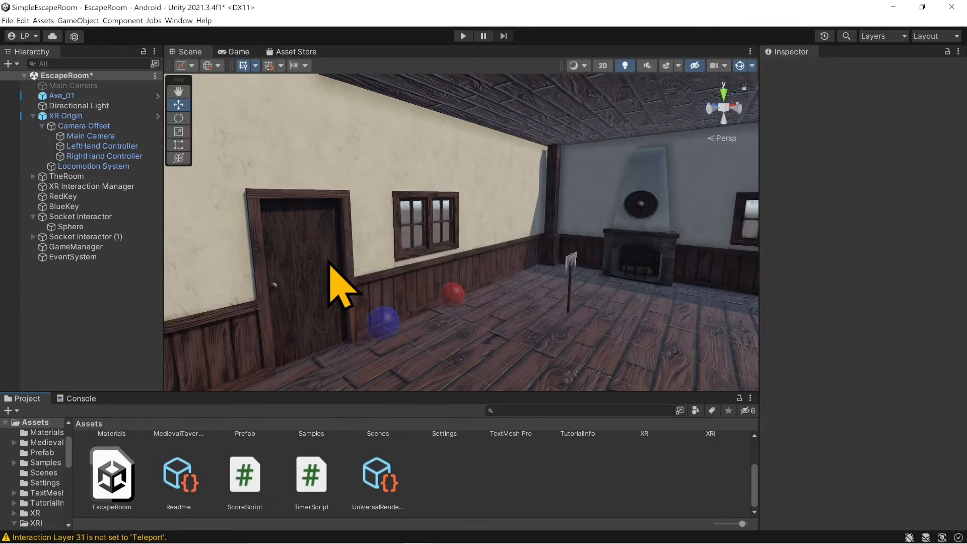
pyautogui.click(77, 248)
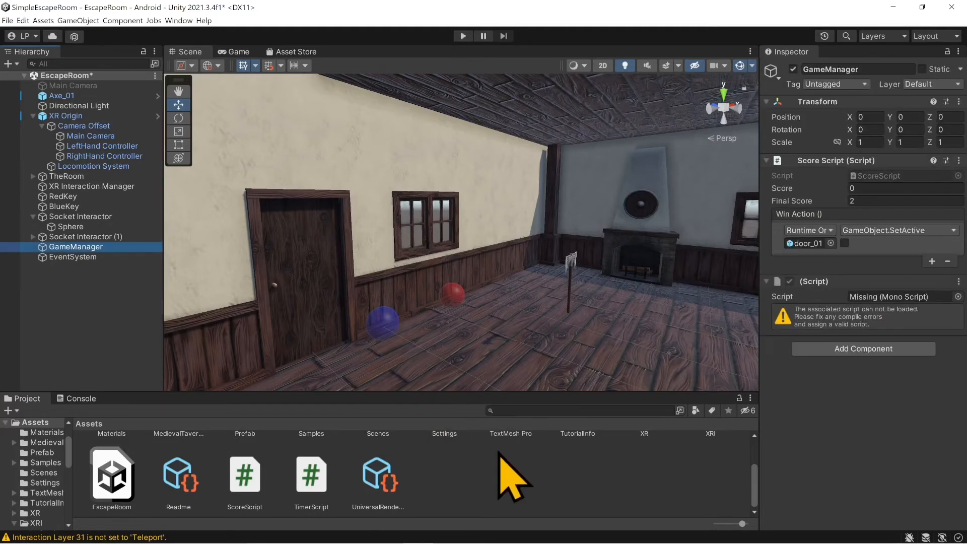
pyautogui.click(959, 282)
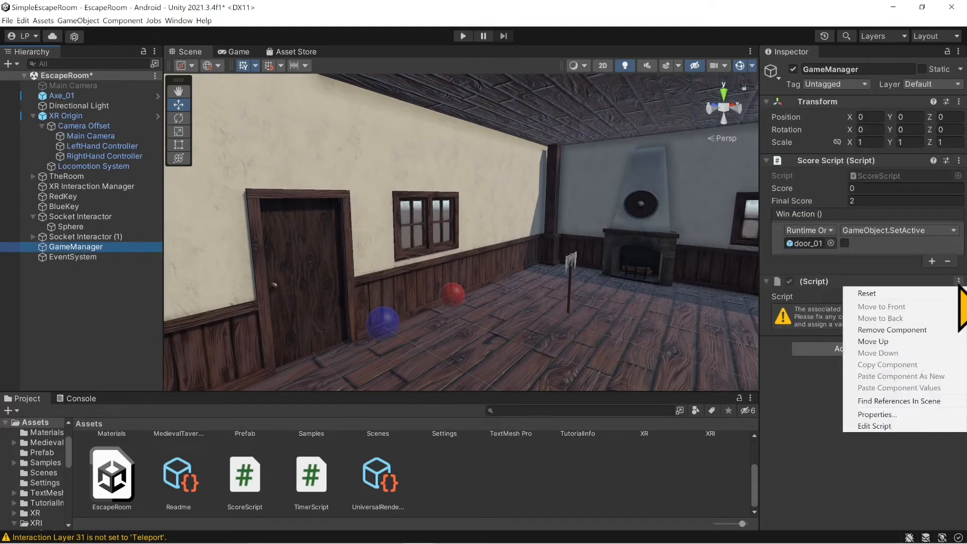
pyautogui.click(901, 328)
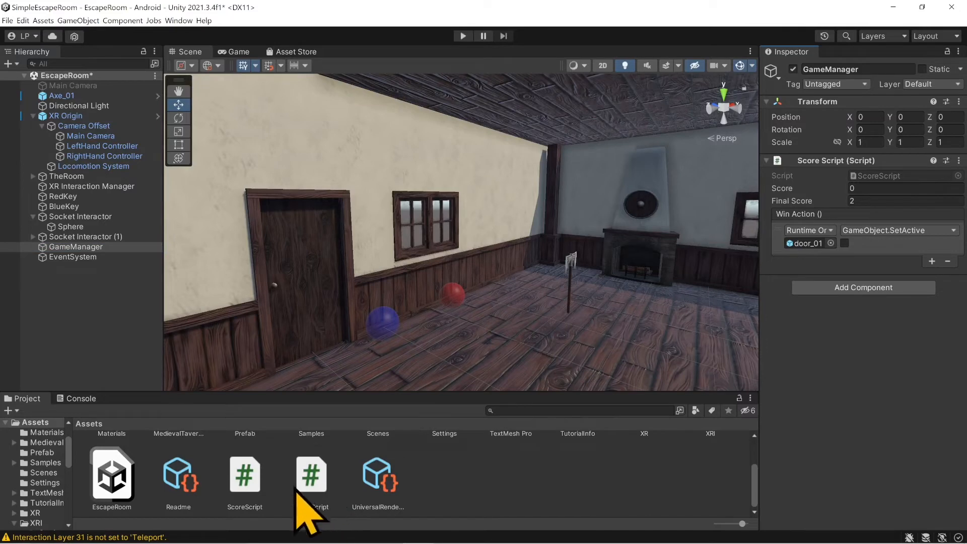
# Attach TimerScript to the GameManager object and set its Current Time to 30
pyautogui.moveTo(307, 496); pyautogui.dragTo(832, 348)
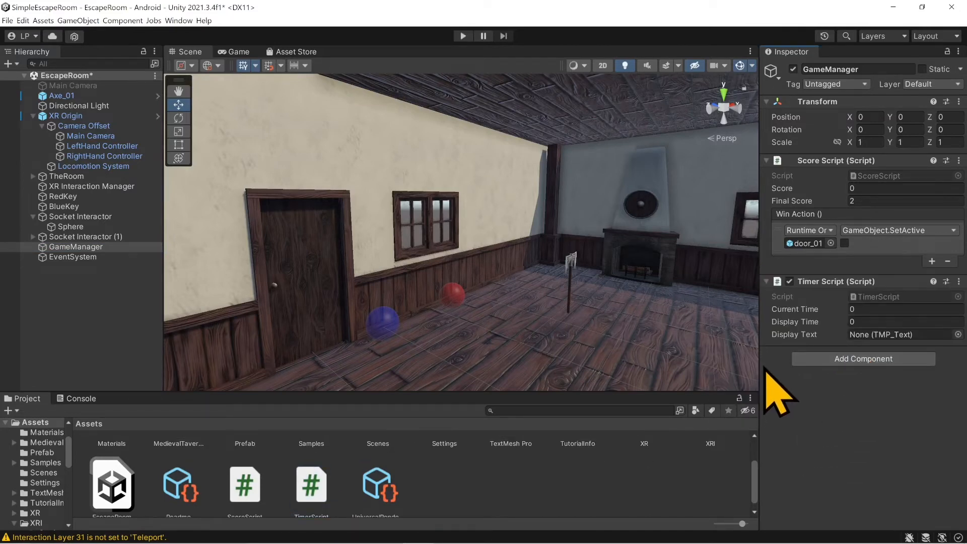
pyautogui.click(878, 309)
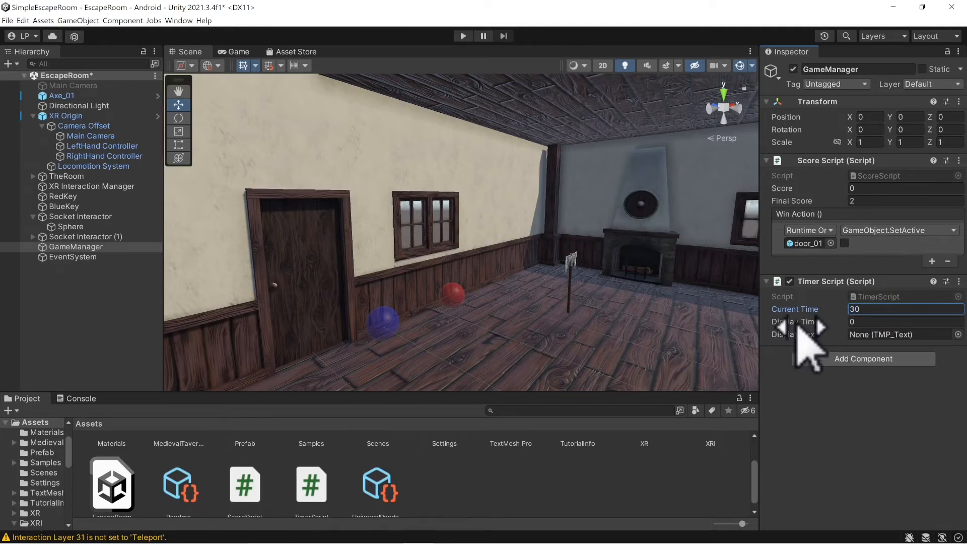
# Create an XR UI Canvas at the root of the EscapeRoom scene hierarchy
pyautogui.rightClick(60, 271)
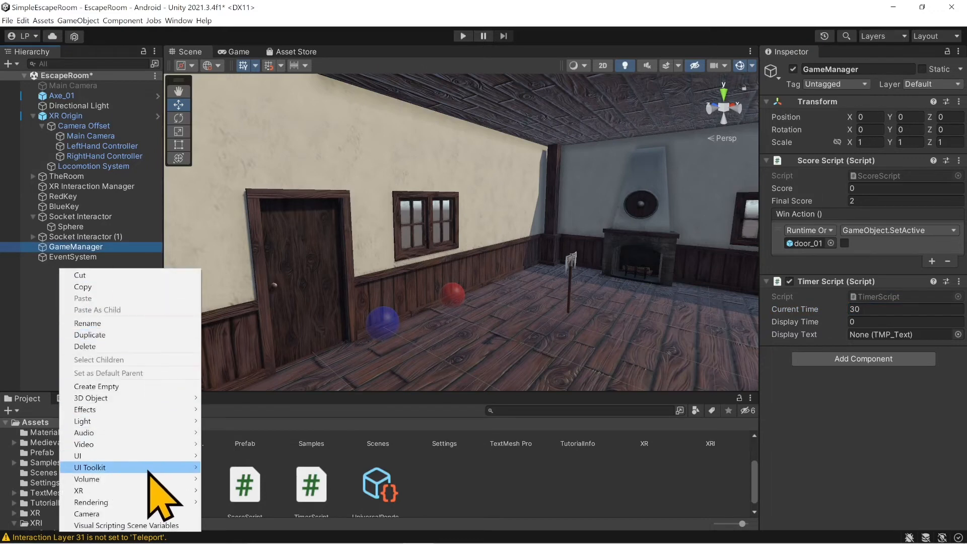
pyautogui.moveTo(158, 455)
pyautogui.moveTo(174, 491)
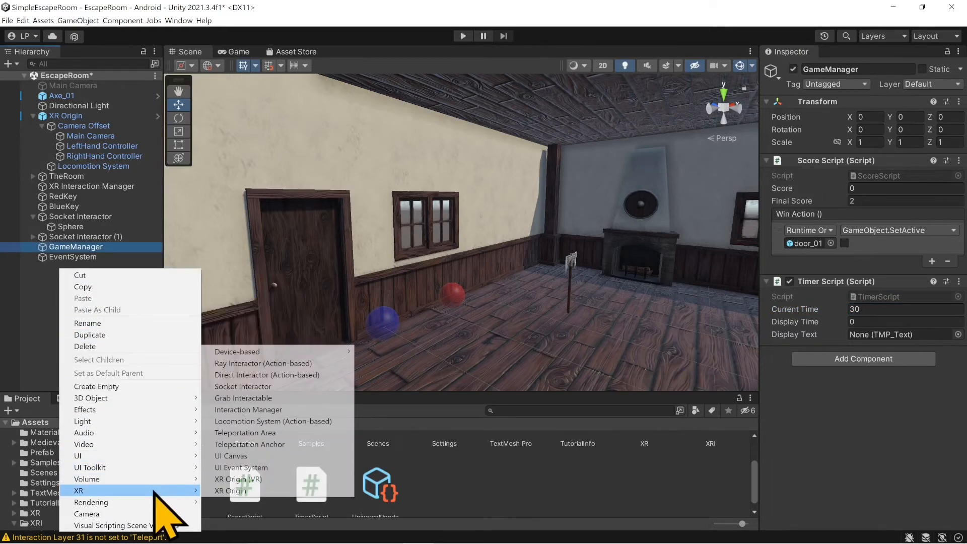
pyautogui.click(259, 455)
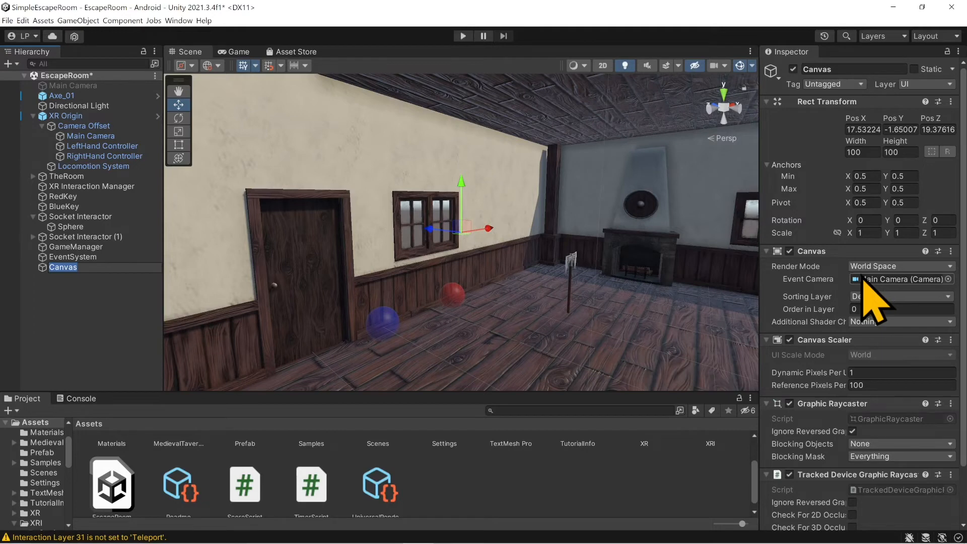
# Reset the Canvas's Rect Transform and frame the Canvas in the scene view
pyautogui.rightClick(822, 106)
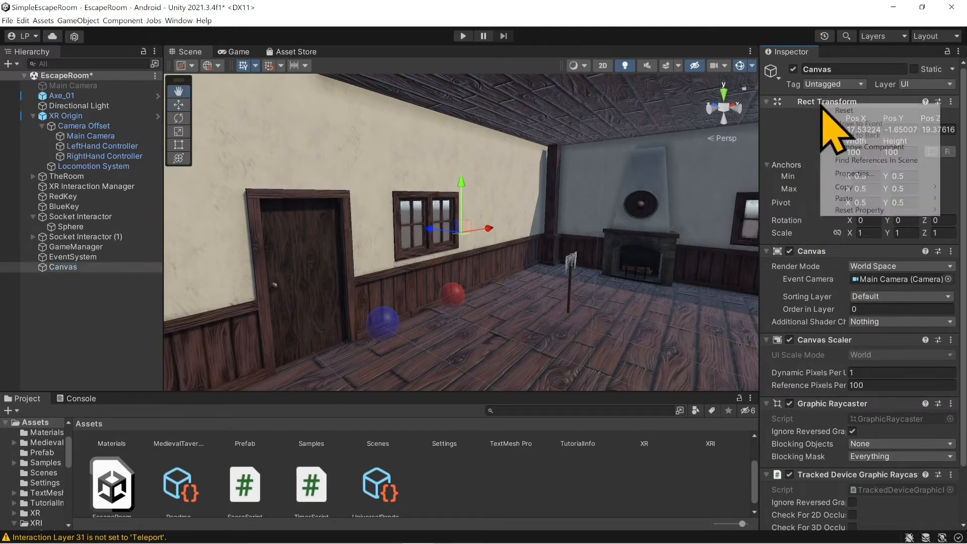
pyautogui.click(844, 110)
pyautogui.press('f')
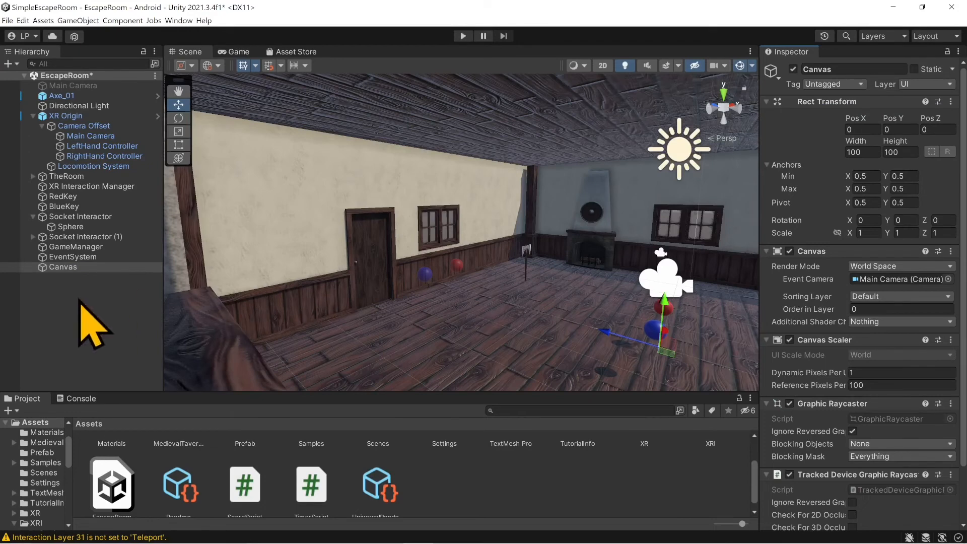
# Add a Text - TextMeshPro UI object as a child of the Canvas
pyautogui.rightClick(60, 276)
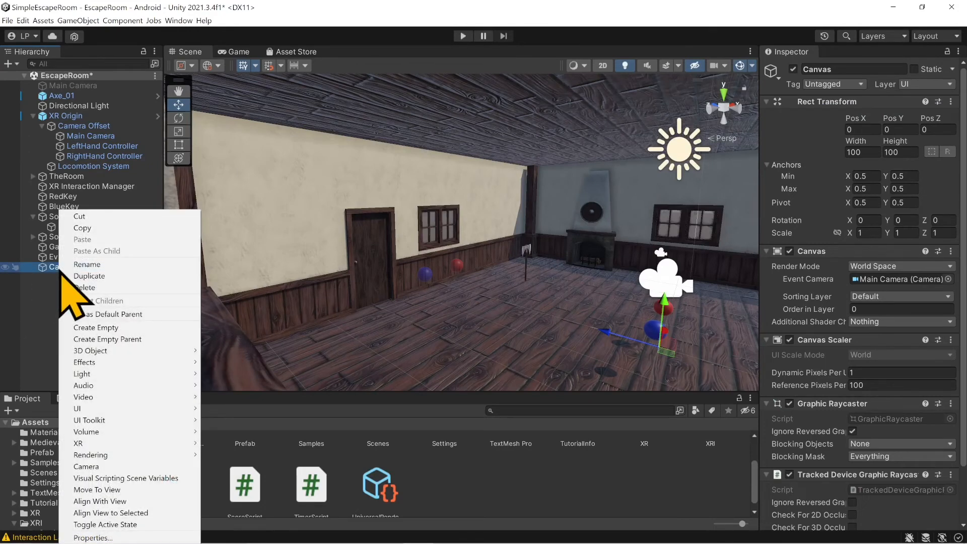
pyautogui.moveTo(147, 408)
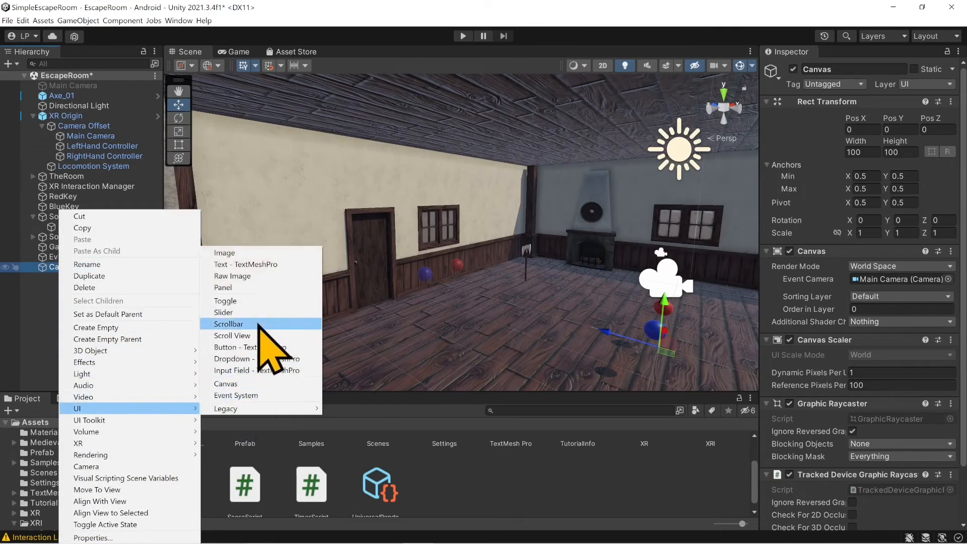
pyautogui.click(287, 266)
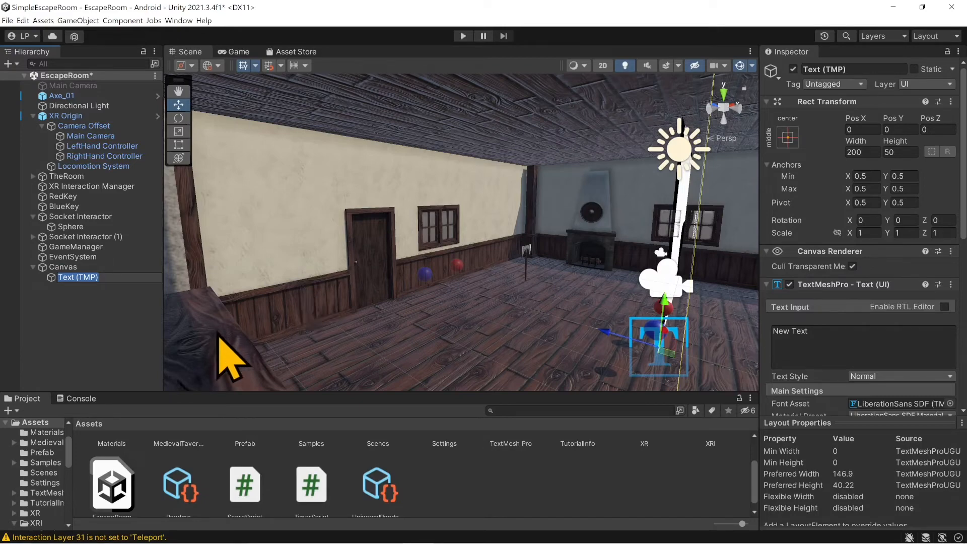
# Scale the new TextMeshPro text uniformly to 0.02 on all axes
pyautogui.moveTo(385, 260); pyautogui.dragTo(332, 241, button='middle')
pyautogui.scroll(-3, 332, 241)
pyautogui.scroll(3, 339, 252)
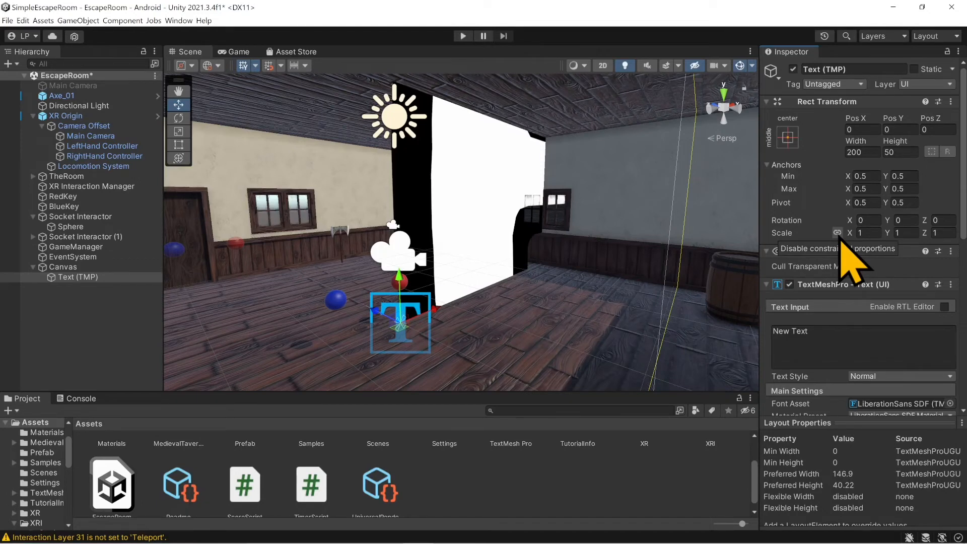
pyautogui.click(876, 232)
pyautogui.write('.')
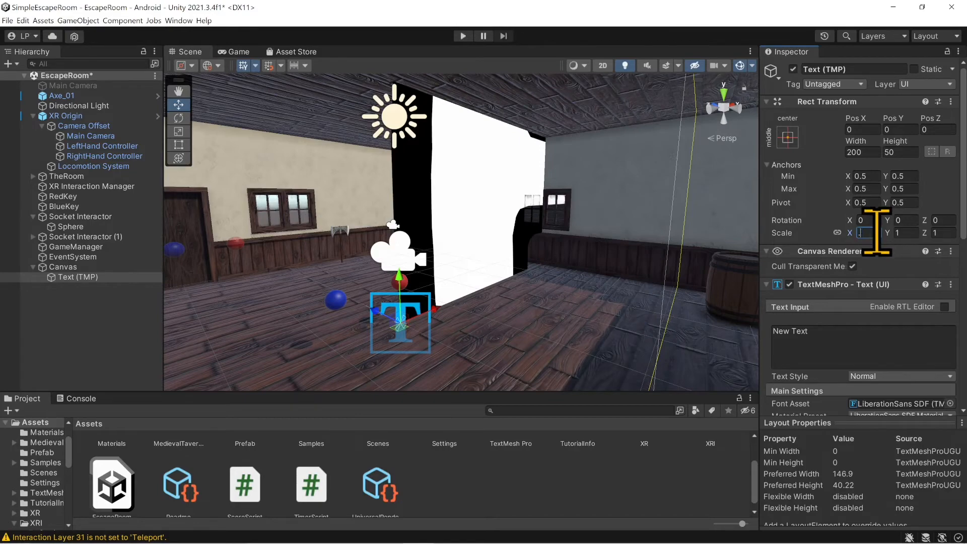
pyautogui.write('02')
pyautogui.scroll(-2, 558, 270)
pyautogui.scroll(2, 558, 269)
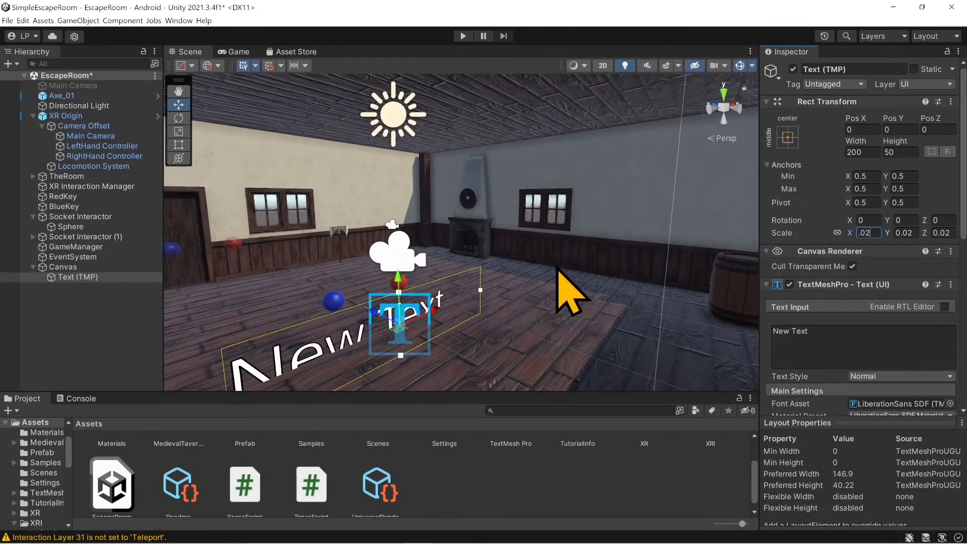
pyautogui.scroll(-2, 439, 251)
pyautogui.scroll(2, 437, 254)
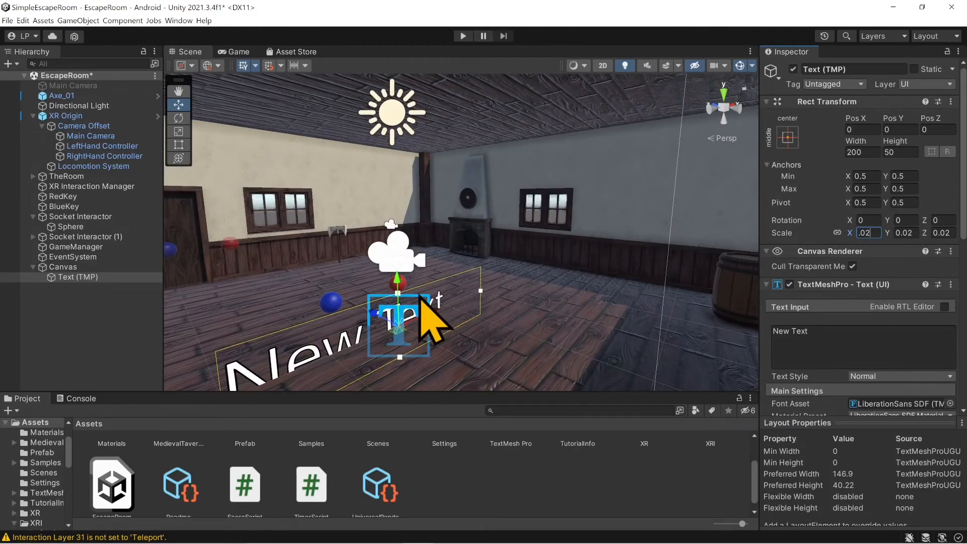
# Raise the text to about 1.578 in Pos Y and set its uniform scale to 0.01
pyautogui.moveTo(399, 287); pyautogui.dragTo(397, 179)
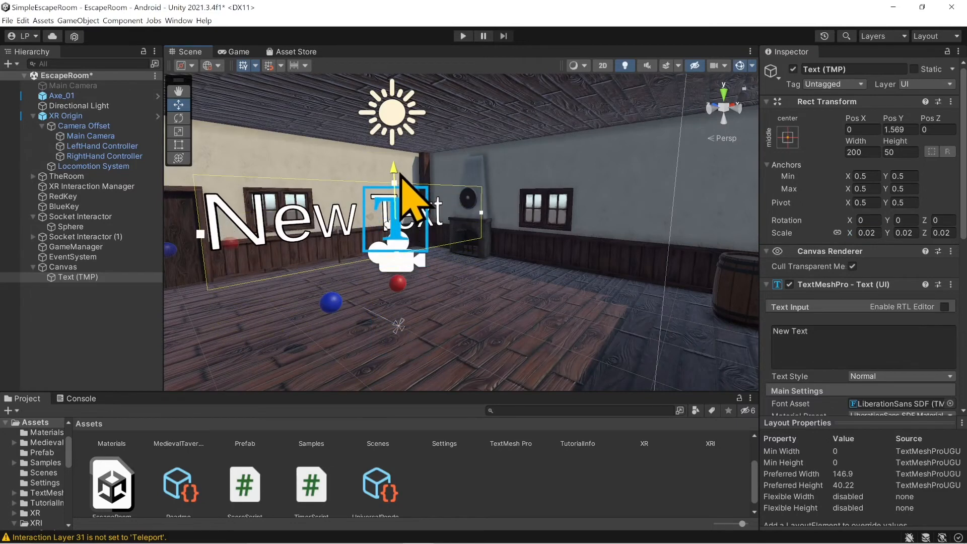
pyautogui.doubleClick(865, 233)
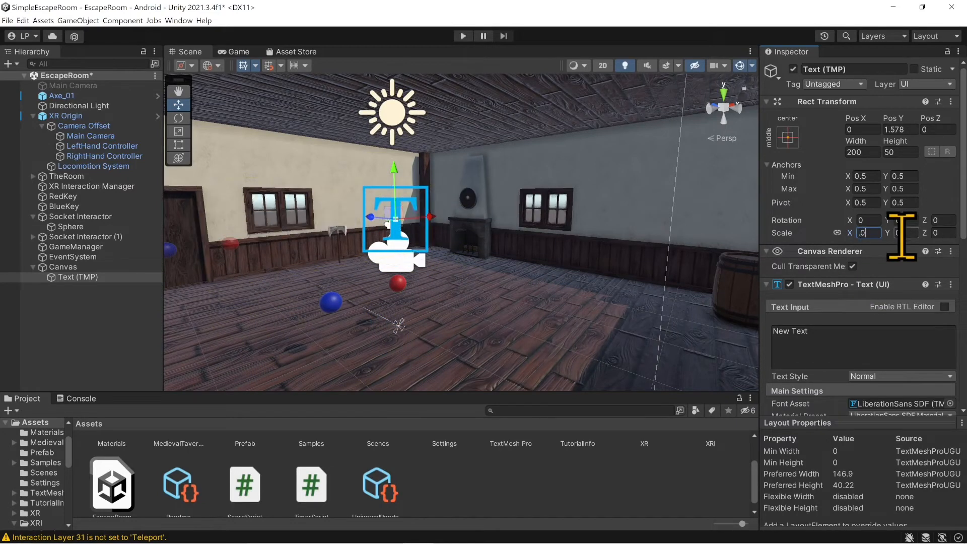
pyautogui.write('0.01')
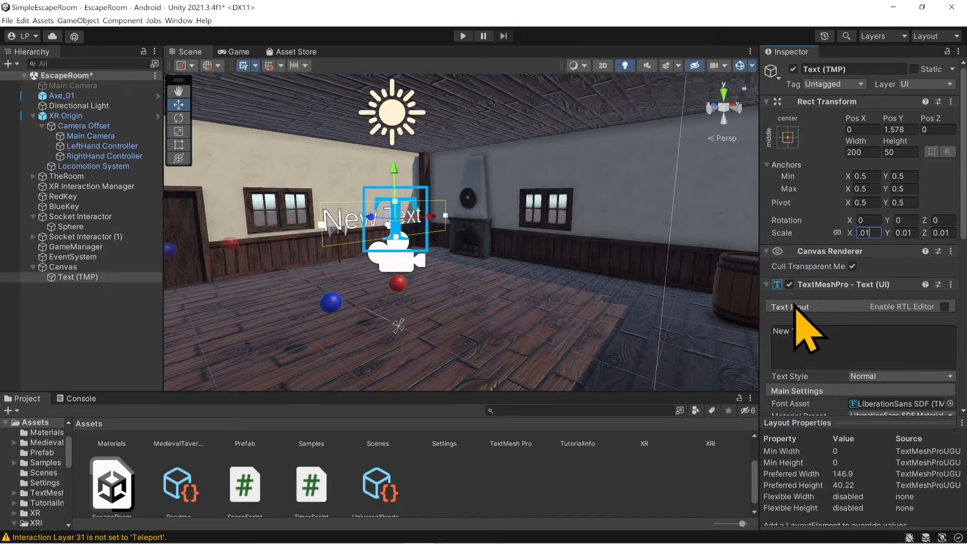
# Align the TextMeshPro text to the center horizontally and to the middle vertically
pyautogui.scroll(-3, 807, 320)
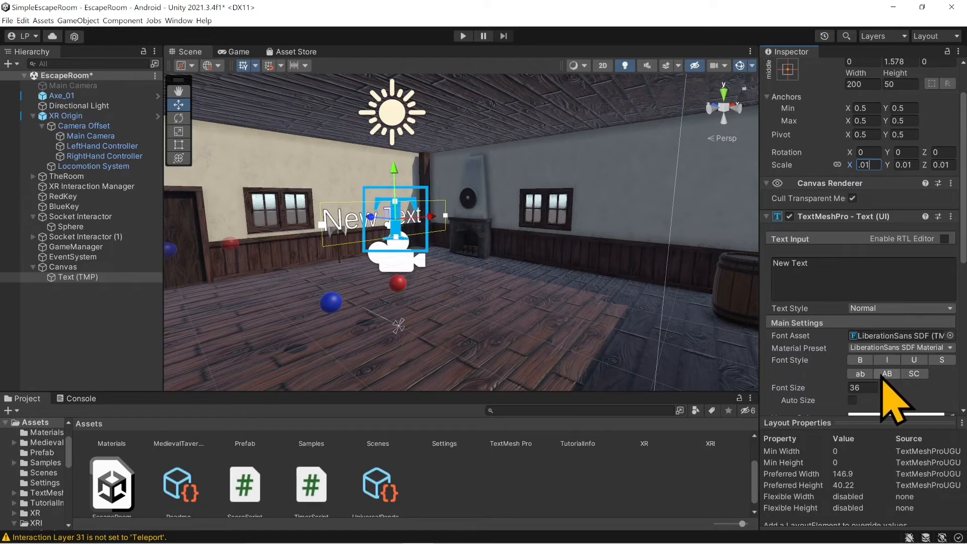
pyautogui.scroll(-3, 889, 383)
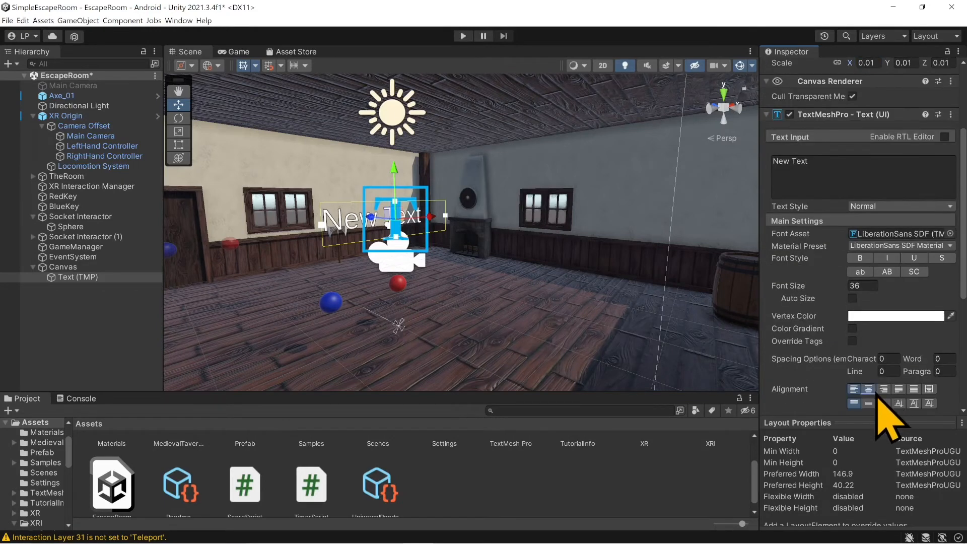
pyautogui.click(869, 388)
pyautogui.click(869, 403)
pyautogui.scroll(-1, 865, 403)
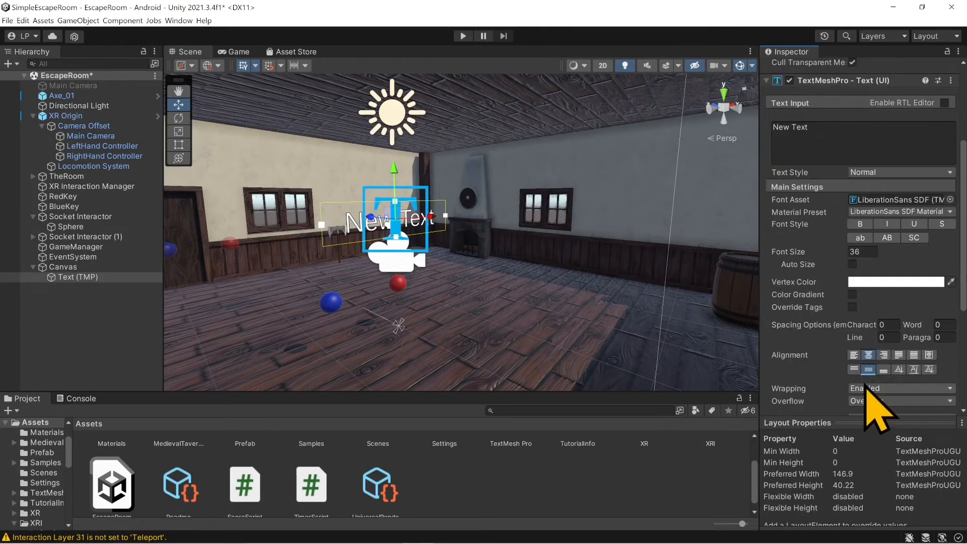
# Toggle the outline of the text's Liberation Sans SDF material off and back on
pyautogui.scroll(-5, 795, 343)
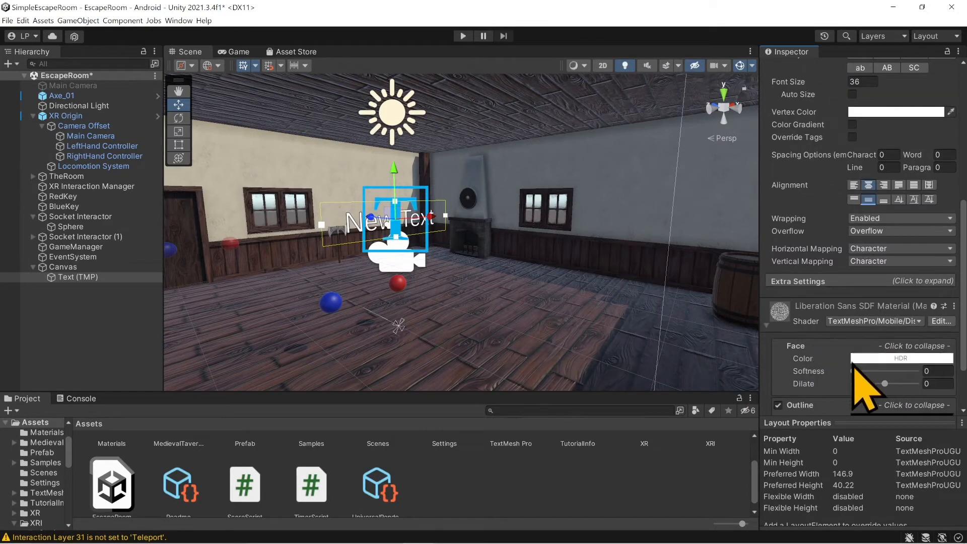
pyautogui.scroll(-1, 863, 389)
pyautogui.click(778, 371)
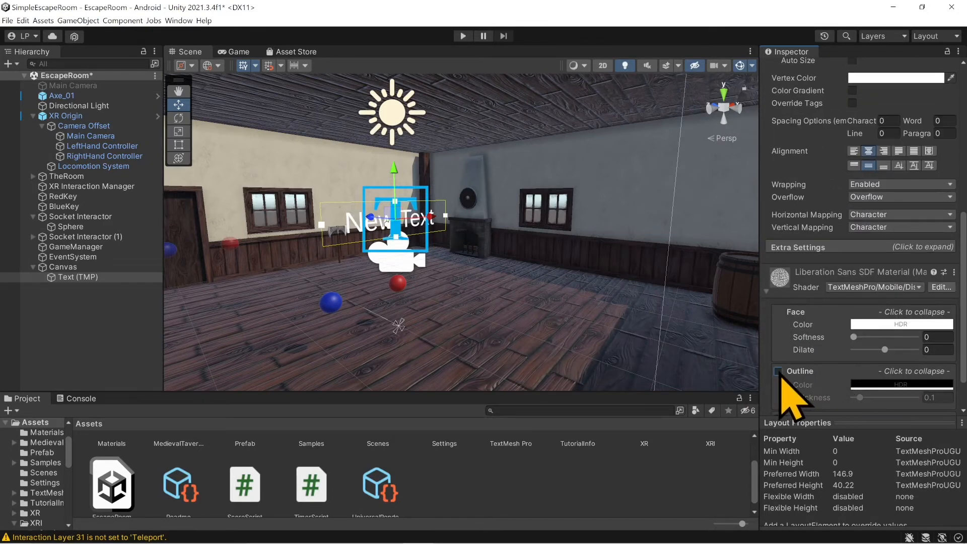
pyautogui.click(778, 372)
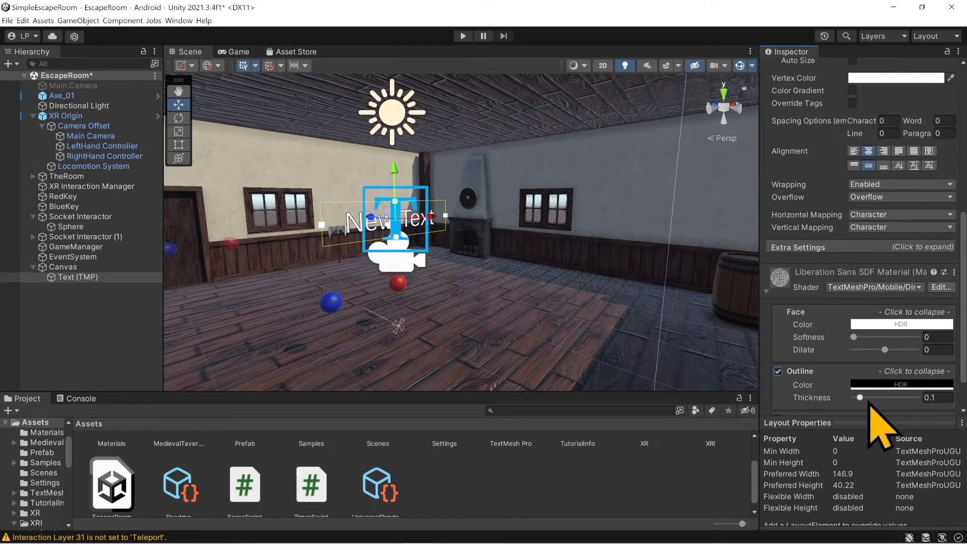
# Move the Canvas to about X -2.09, Y 0.88, Z 4.73 so its text sits above the wooden door
pyautogui.click(76, 268)
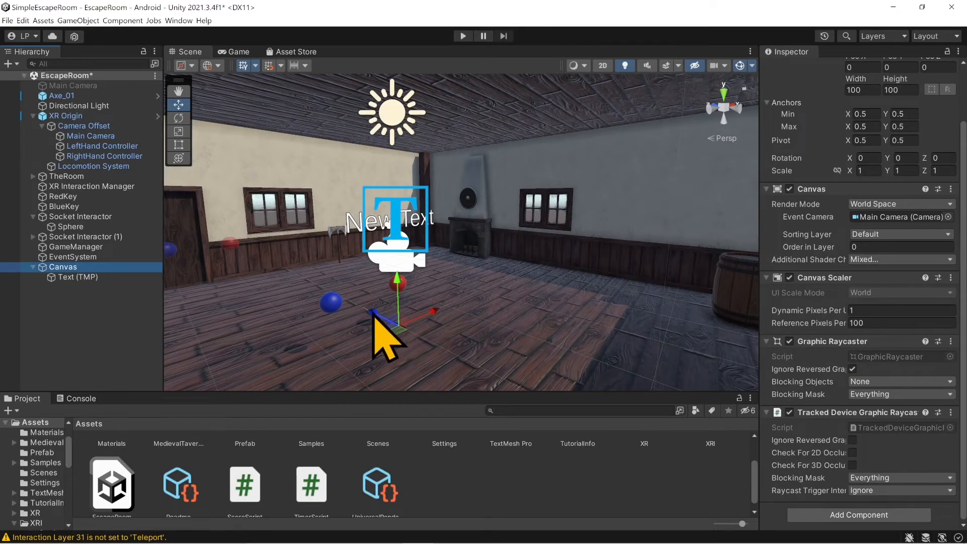
pyautogui.moveTo(372, 314); pyautogui.dragTo(272, 263)
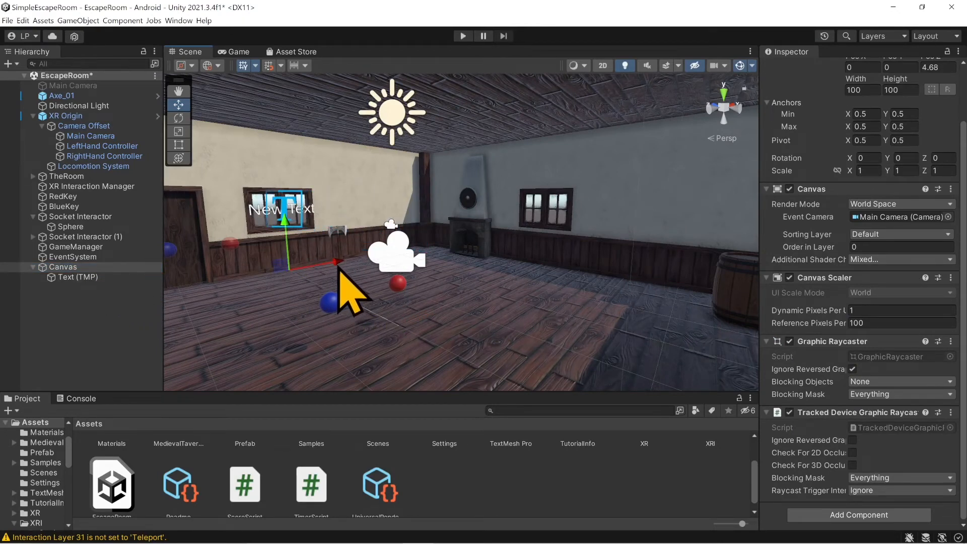
pyautogui.moveTo(339, 269); pyautogui.dragTo(265, 274)
pyautogui.moveTo(266, 275); pyautogui.dragTo(297, 284, button='middle')
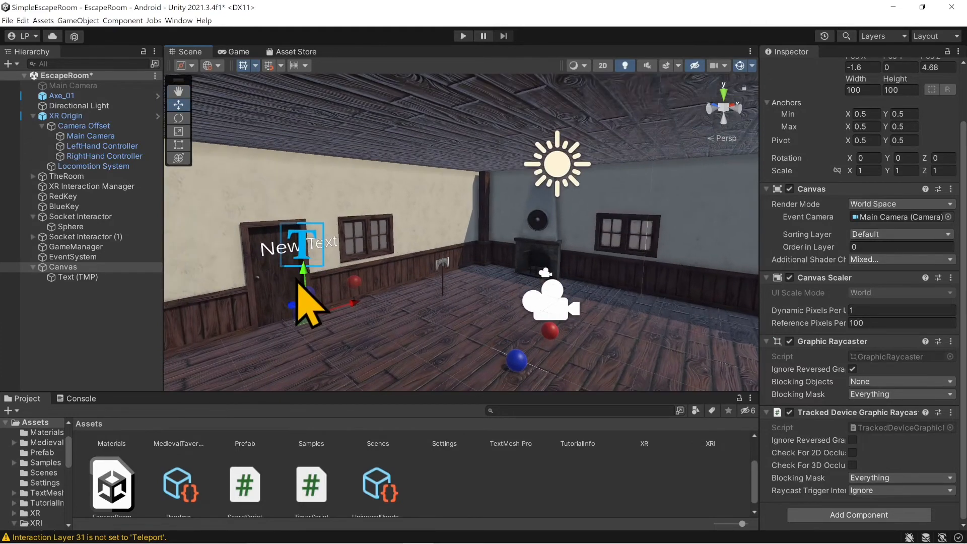
pyautogui.moveTo(297, 283); pyautogui.dragTo(300, 235)
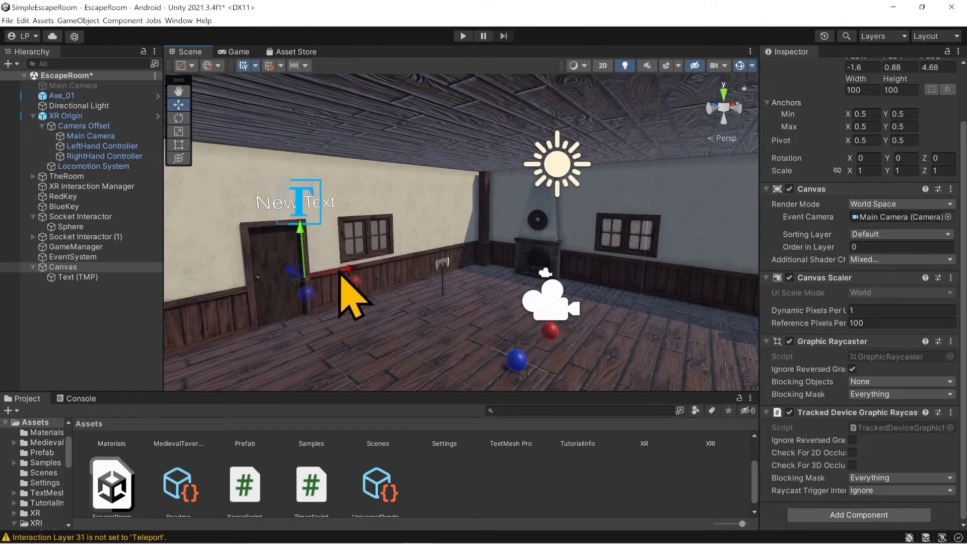
pyautogui.moveTo(340, 274); pyautogui.dragTo(264, 274)
pyautogui.moveTo(223, 276); pyautogui.dragTo(243, 279, button='middle')
# Assign the Canvas's Text (TMP) object as the Display Text of the Timer Script on GameManager
pyautogui.click(81, 277)
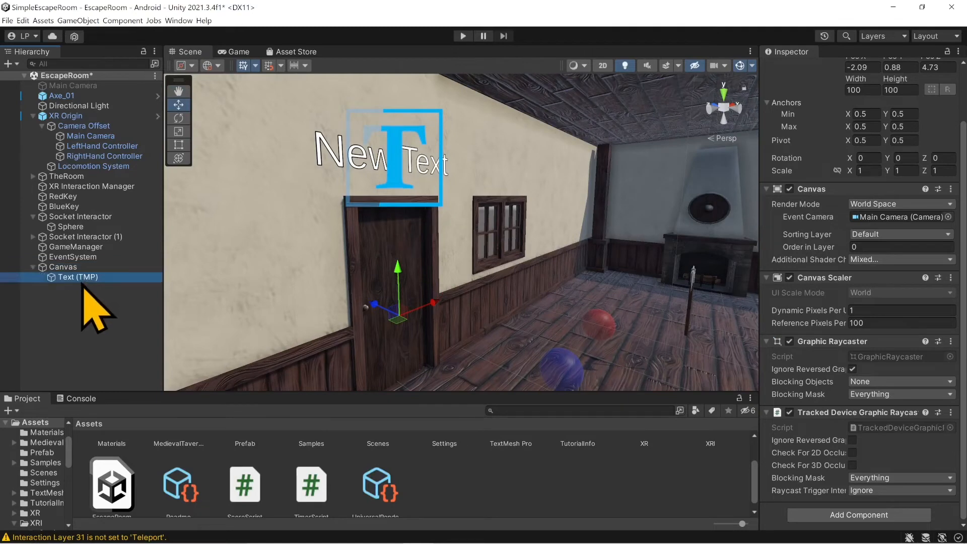
pyautogui.click(77, 271)
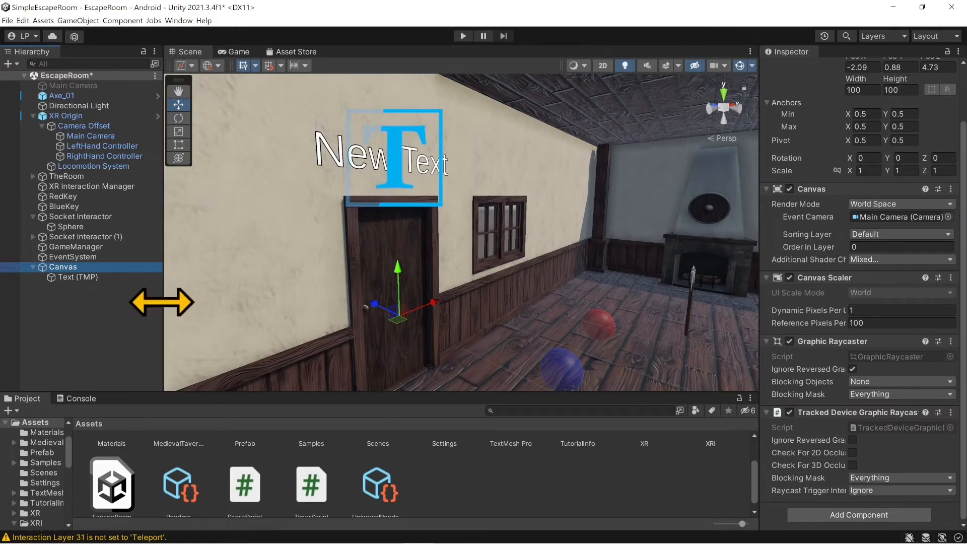
pyautogui.click(15, 248)
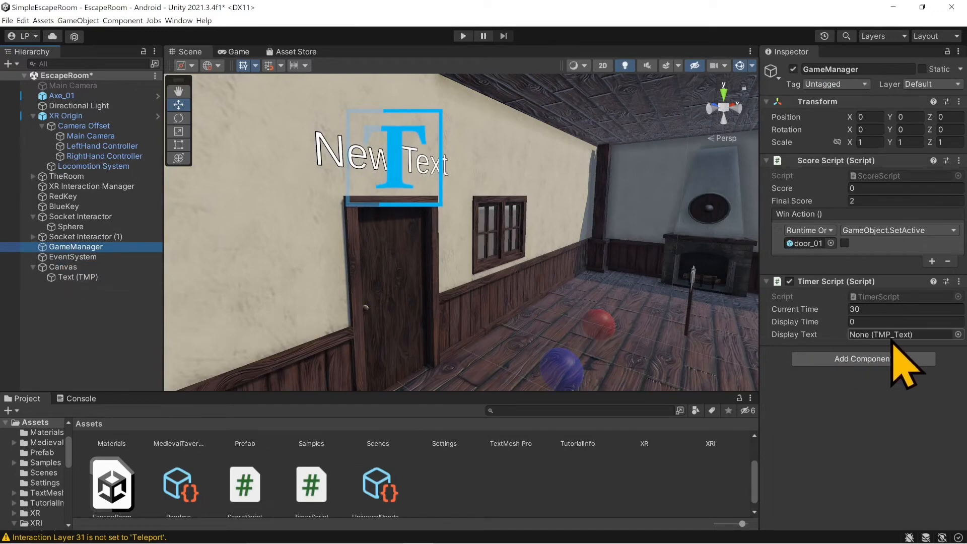
pyautogui.moveTo(78, 277); pyautogui.dragTo(857, 336)
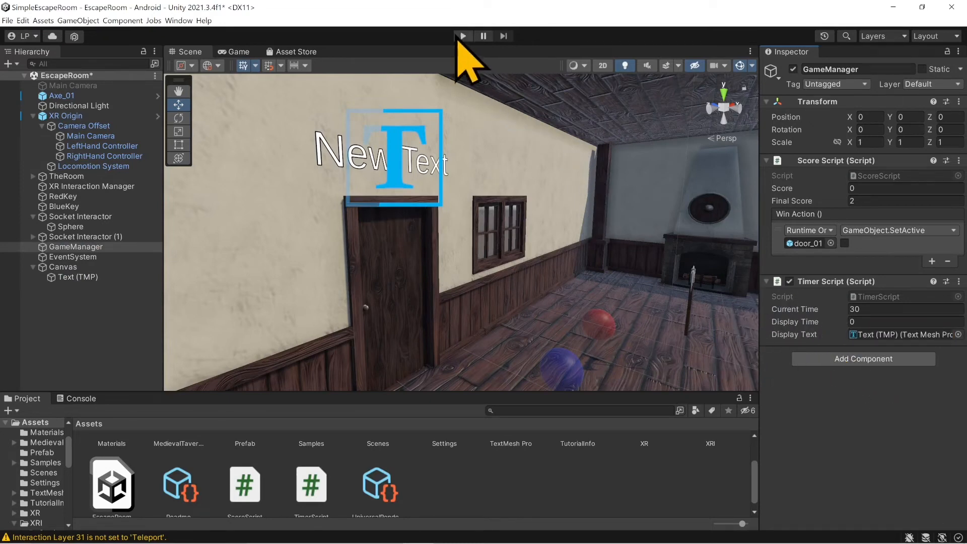
# Run the scene to check the countdown text above the door, and stop play mode
pyautogui.click(461, 37)
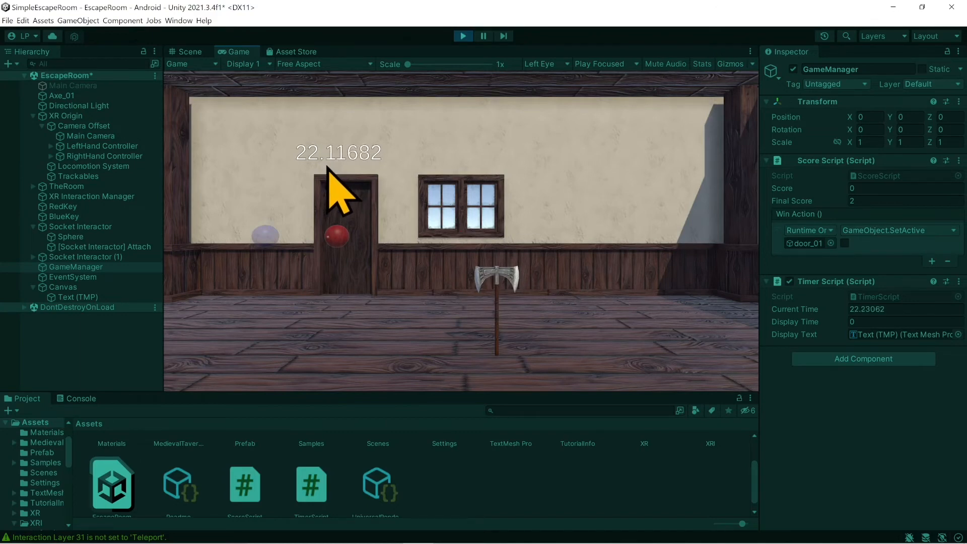
pyautogui.click(464, 35)
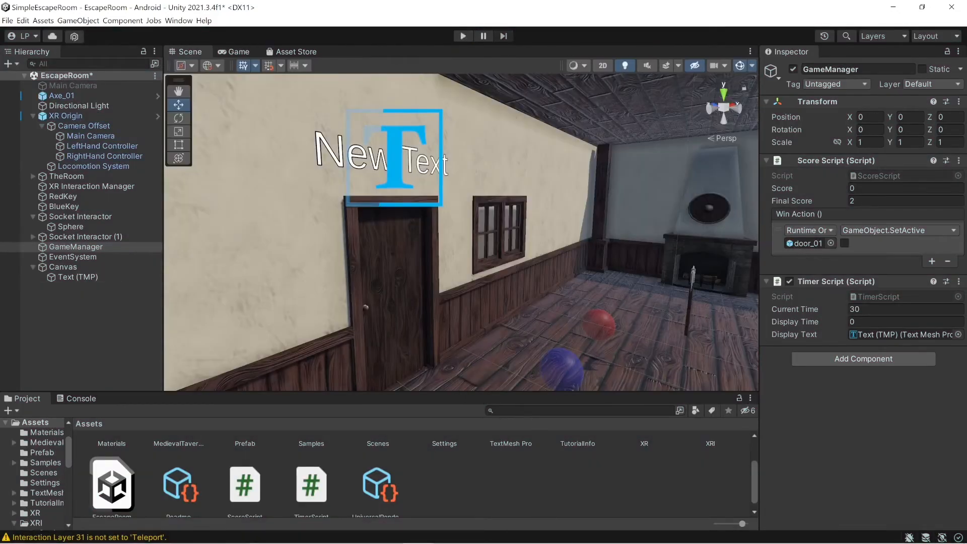
# In Visual Studio, add the line displayTime = Mathf.Round(currentTime); below the deltaTime subtraction in TimerScript's Update method
pyautogui.click(543, 535)
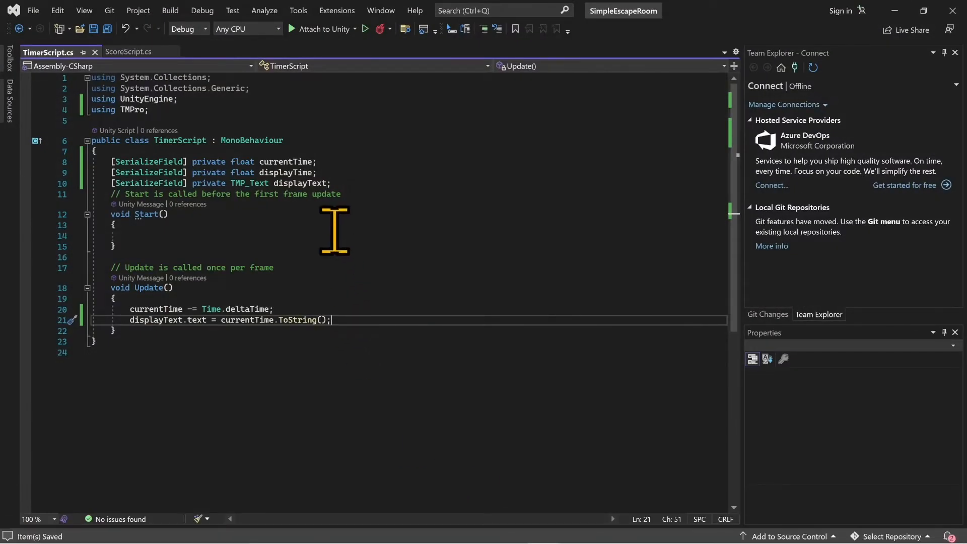
pyautogui.click(328, 173)
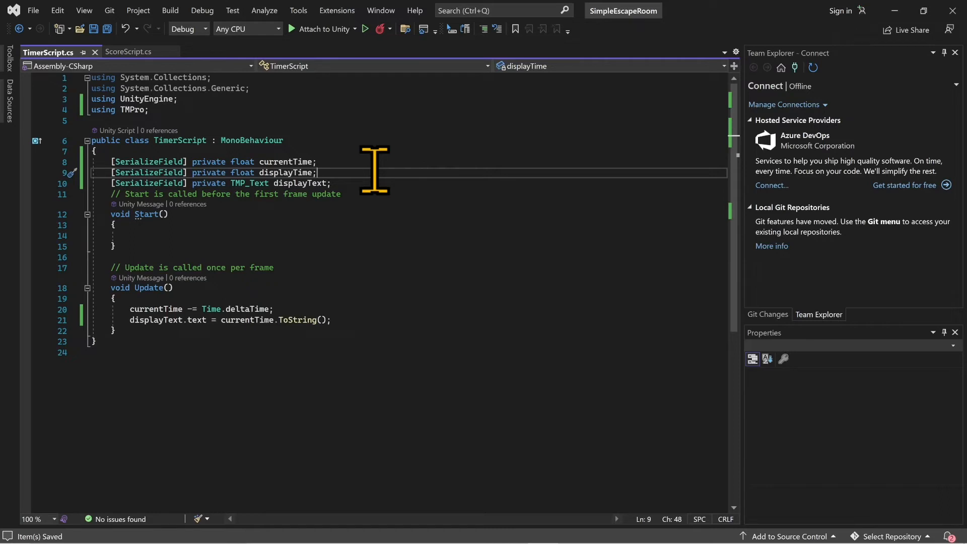
pyautogui.scroll(-1, 302, 267)
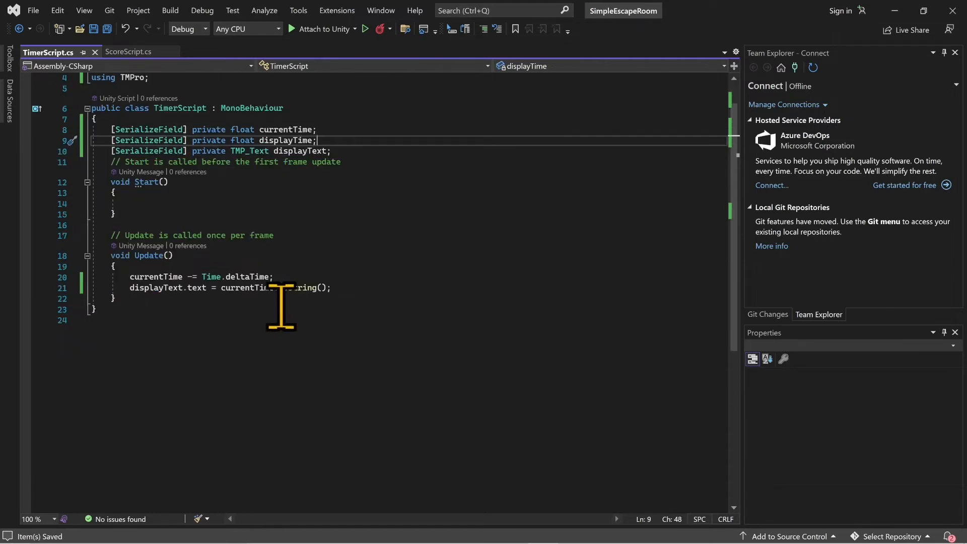
pyautogui.click(329, 276)
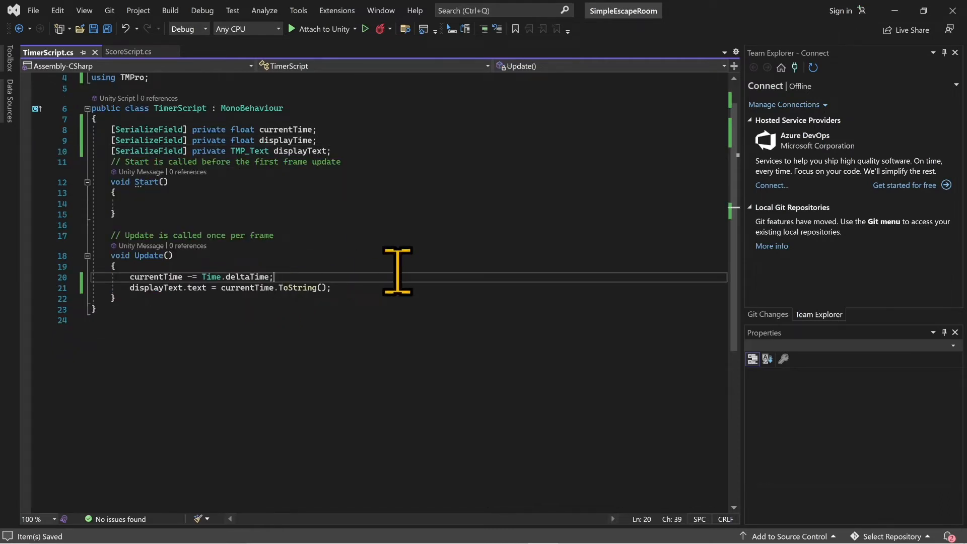
pyautogui.press('Return')
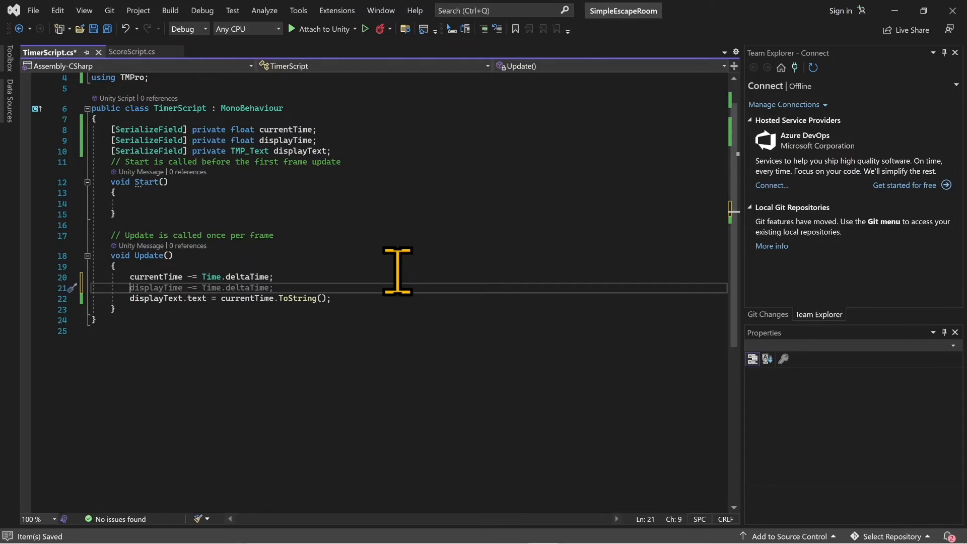
pyautogui.write('displayTime ')
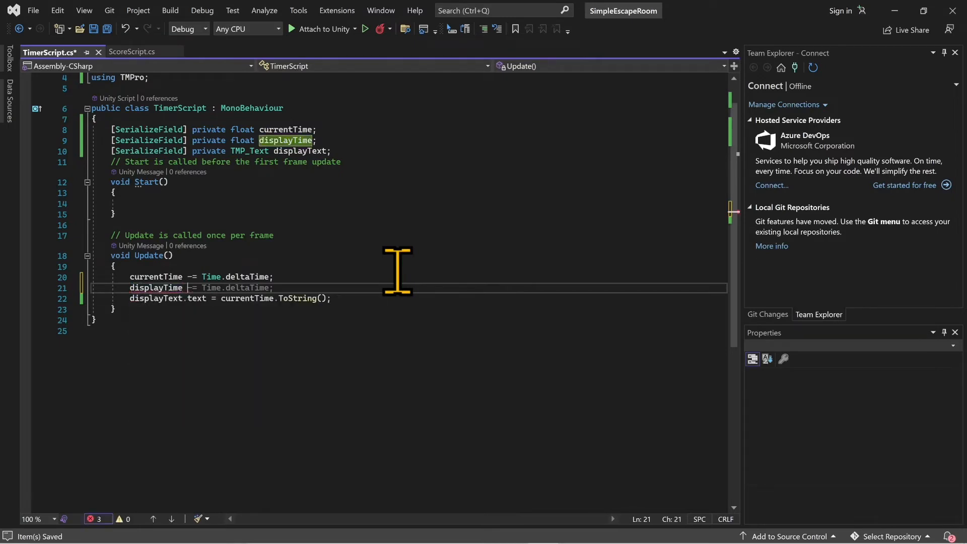
pyautogui.write('= math')
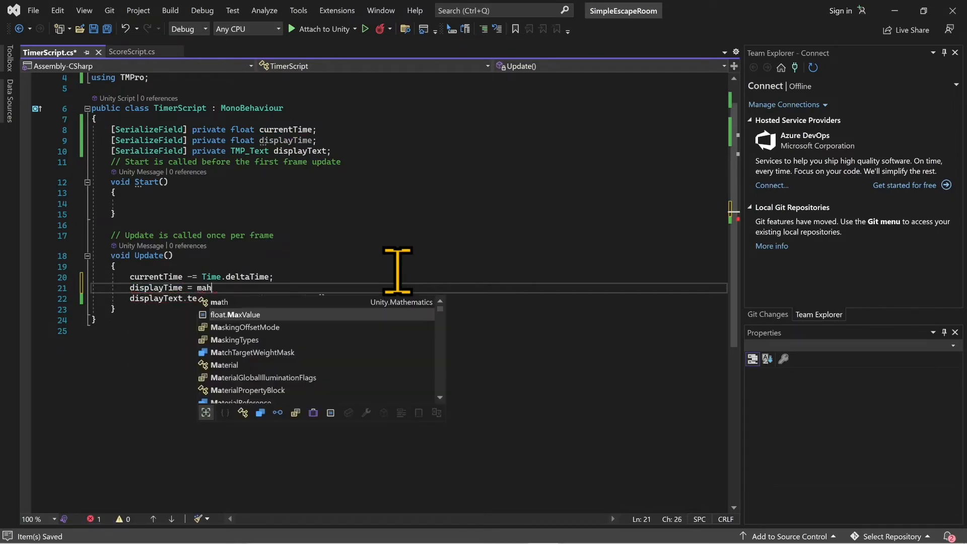
pyautogui.write('.rou')
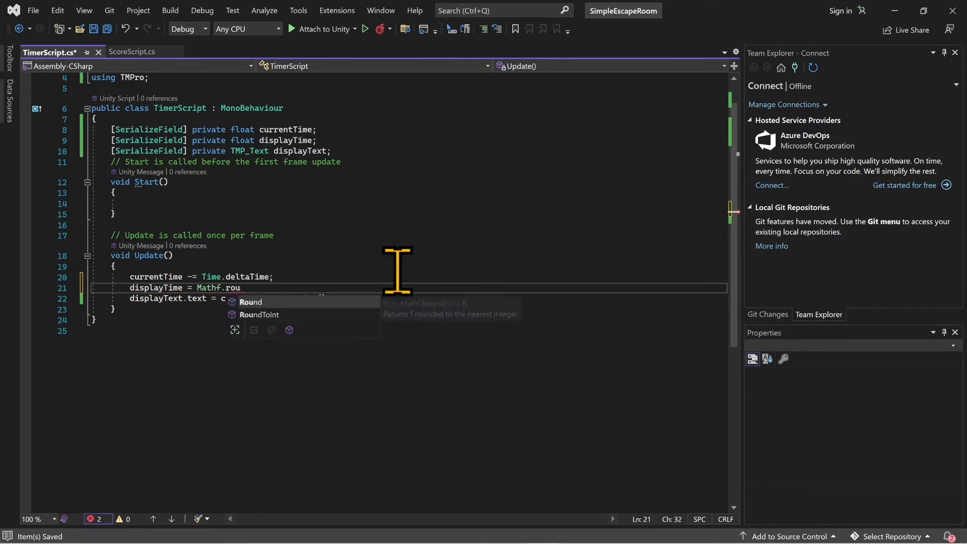
pyautogui.press('Tab')
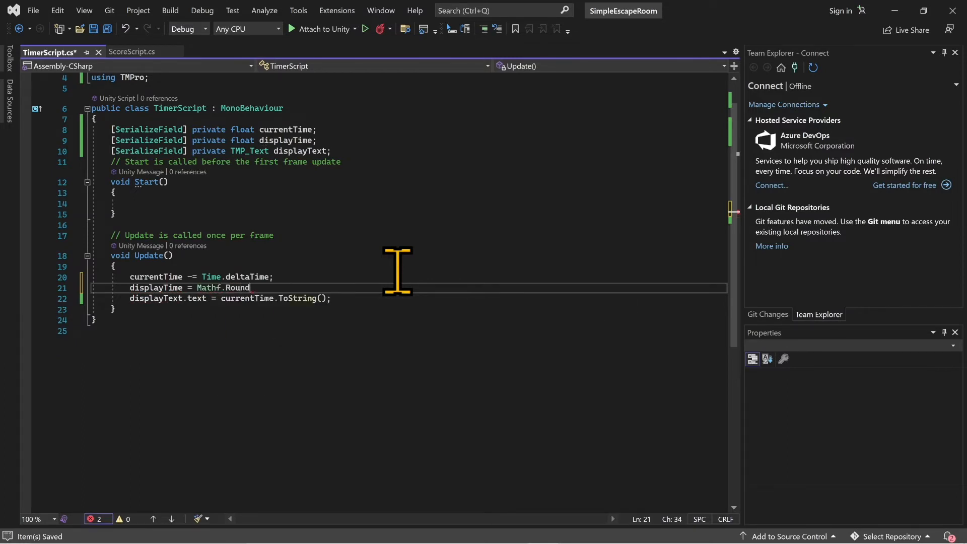
pyautogui.write('(cur')
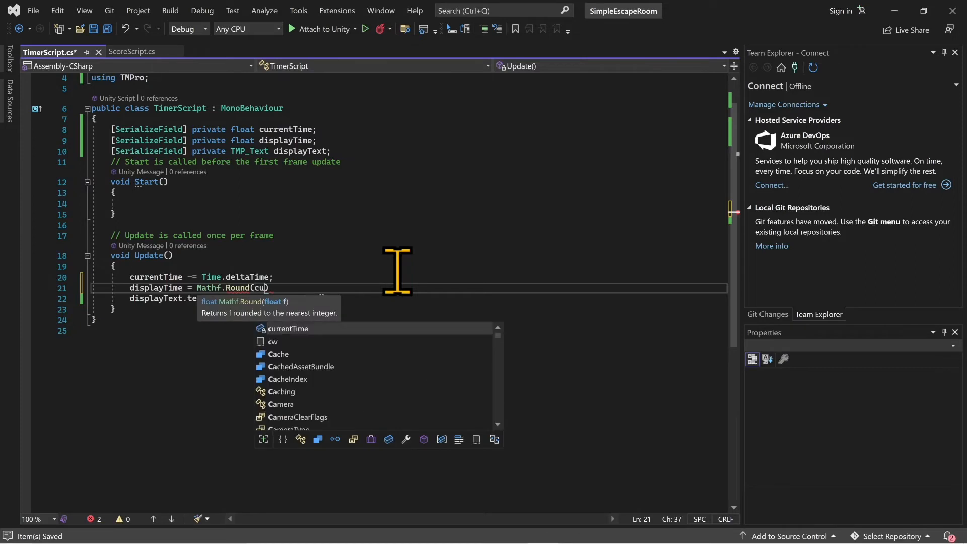
pyautogui.press('Tab')
pyautogui.write(')')
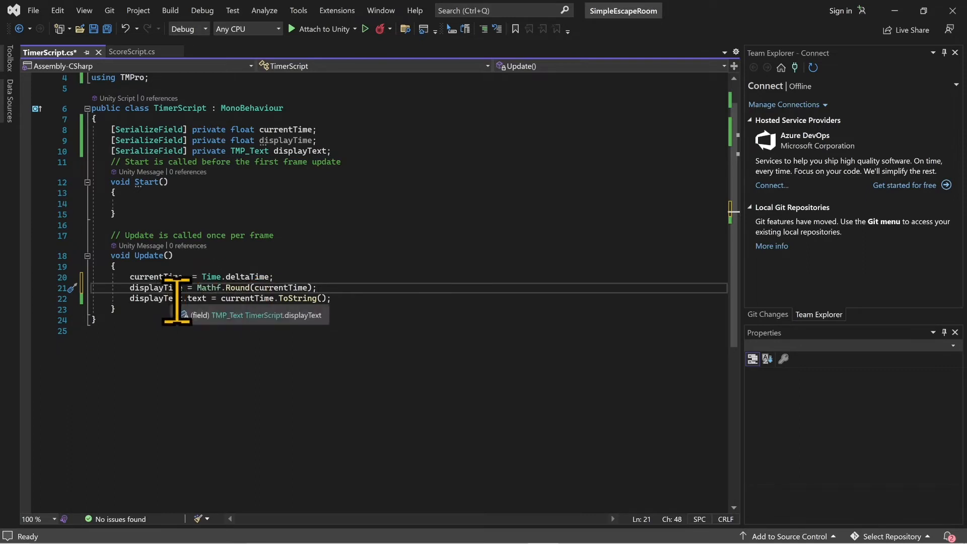
# Make the displayText.text assignment use displayTime instead of currentTime, and save TimerScript
pyautogui.click(268, 299)
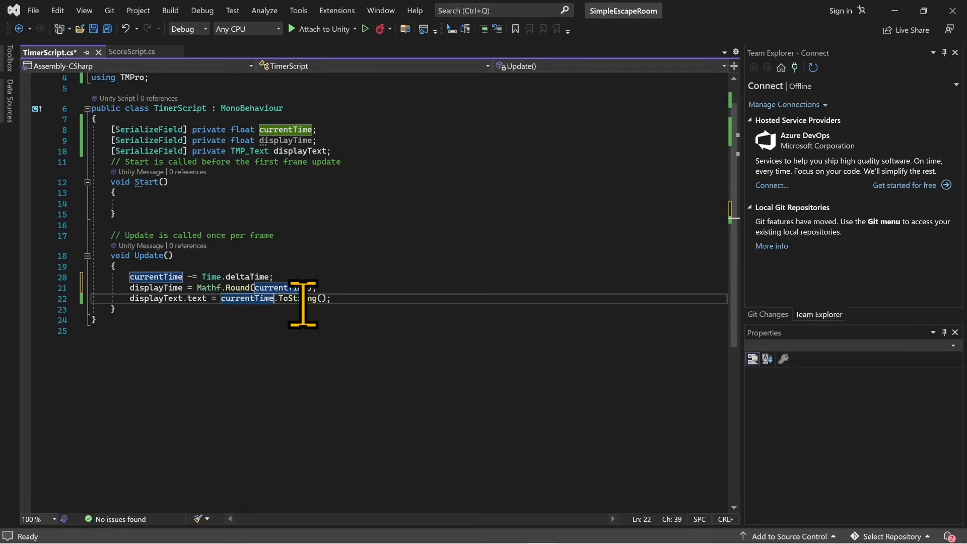
pyautogui.press('BackSpace')
pyautogui.press('BackSpace')
pyautogui.press('BackSpace')
pyautogui.press('BackSpace')
pyautogui.press('BackSpace')
pyautogui.press('BackSpace')
pyautogui.press('BackSpace')
pyautogui.press('BackSpace')
pyautogui.press('BackSpace')
pyautogui.press('BackSpace')
pyautogui.press('BackSpace')
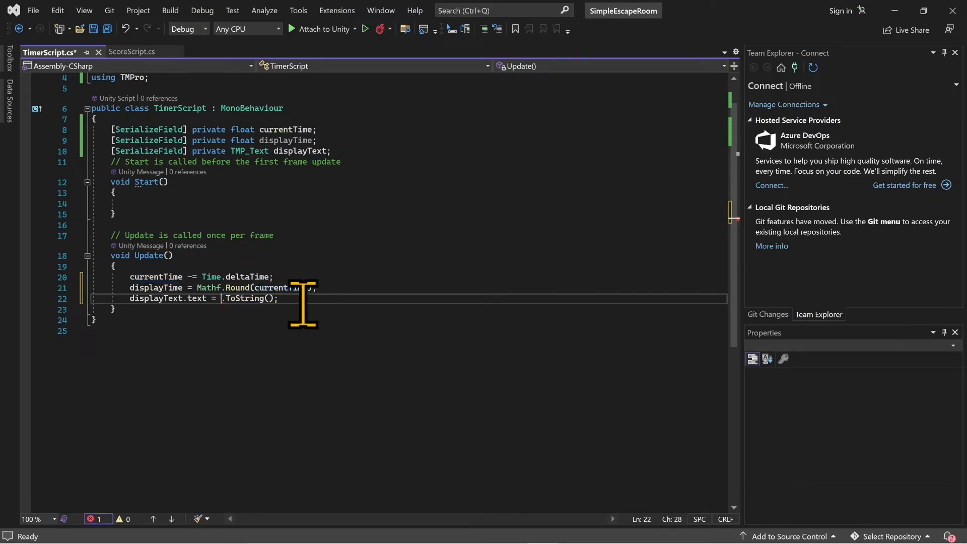
pyautogui.write('displayTime')
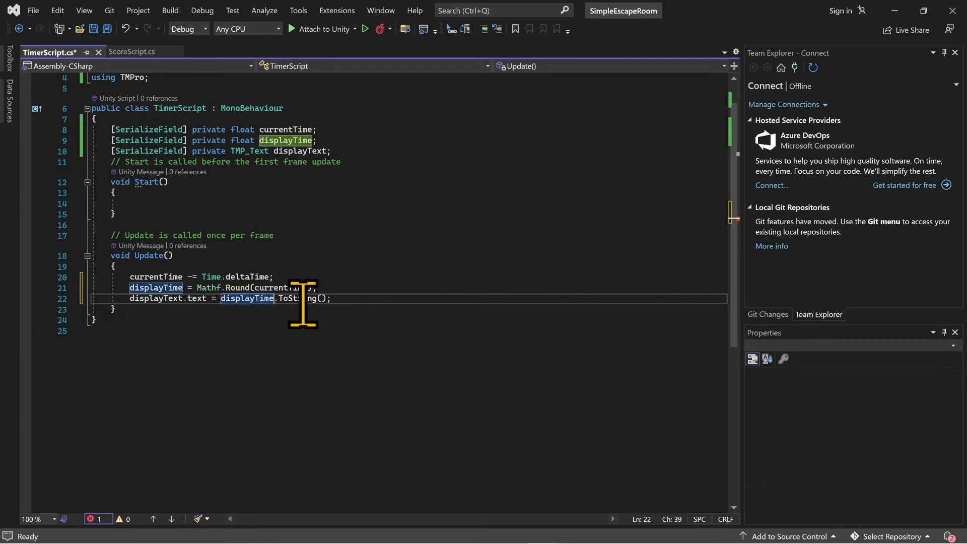
pyautogui.hotkey('ctrl', 's')
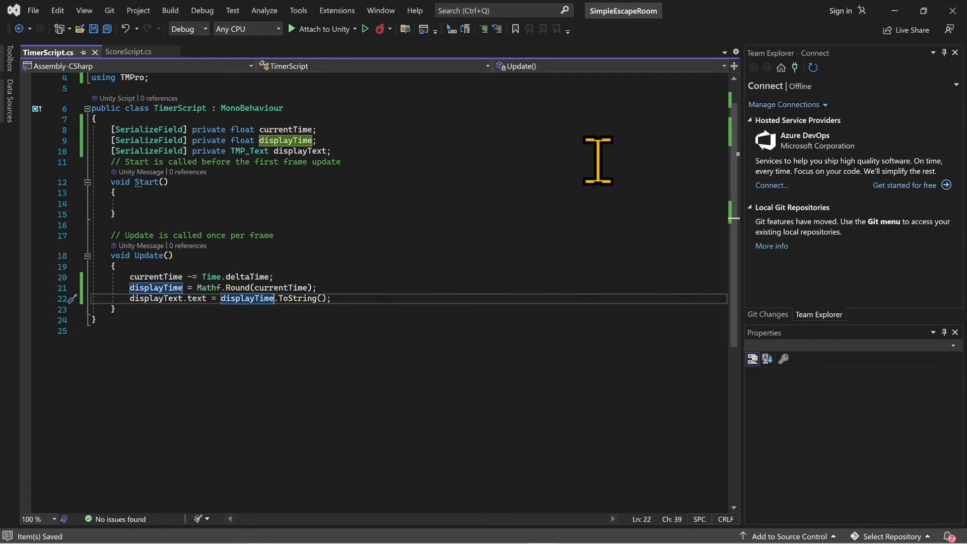
# Return to Unity, run the scene to check the rounded countdown above the door, and stop play mode
pyautogui.click(897, 11)
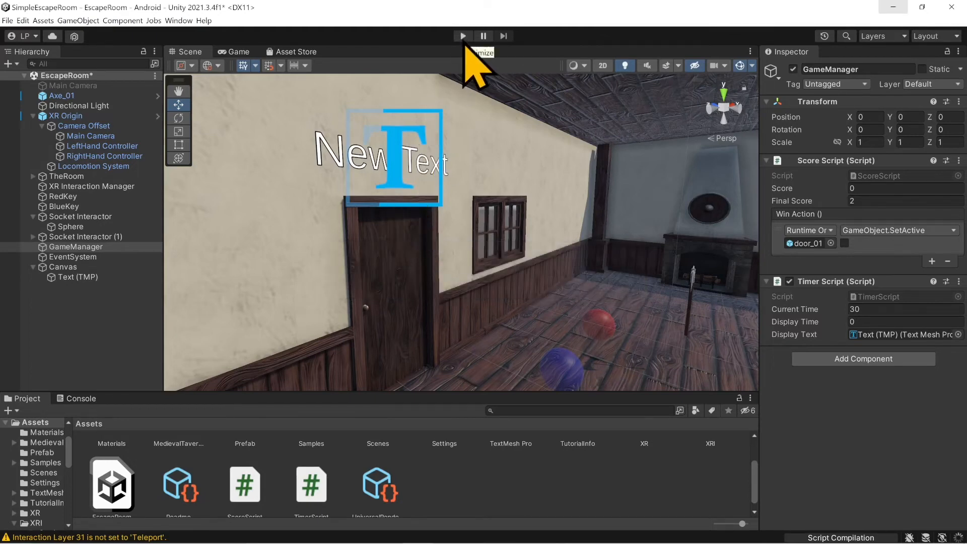
pyautogui.click(462, 36)
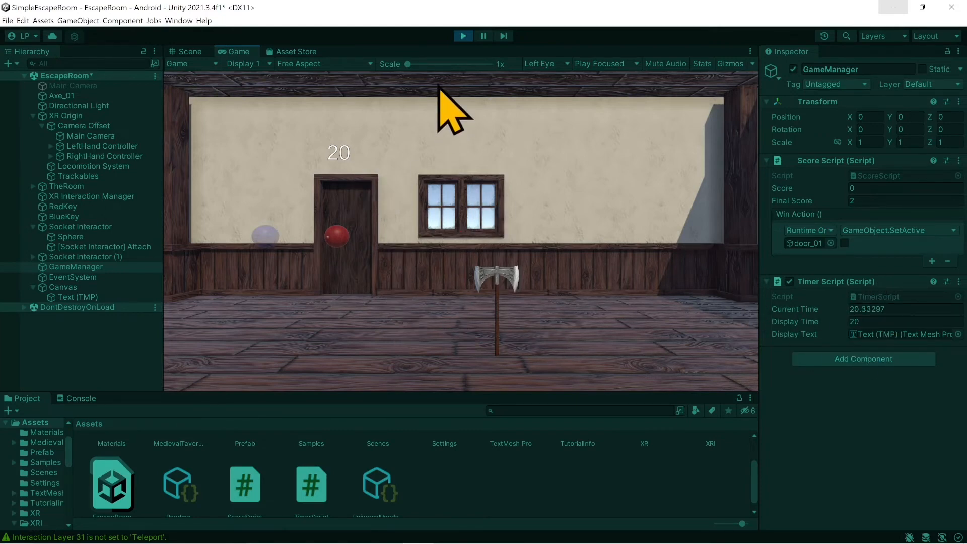
pyautogui.click(464, 36)
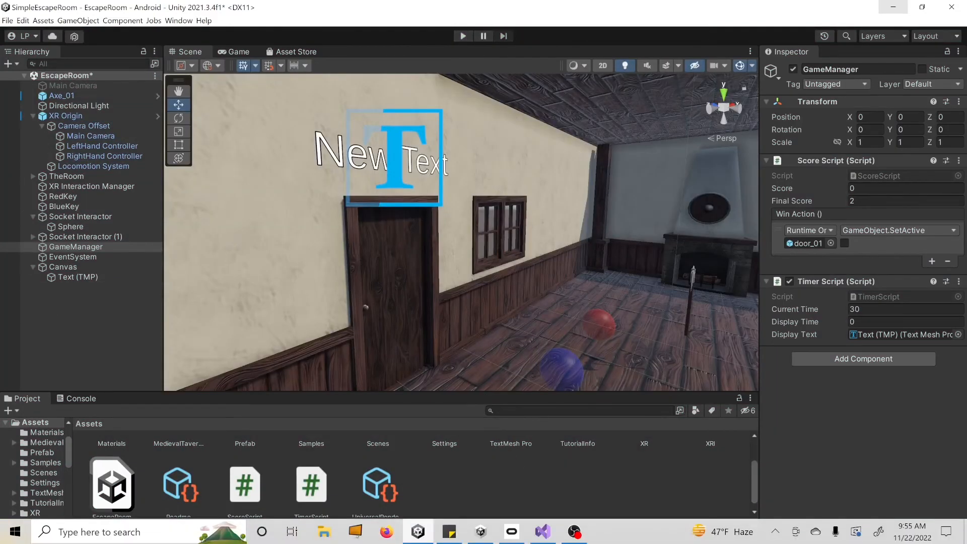
# Back in Visual Studio, add an if block with the condition currentTime < 0 at the end of TimerScript's Update method
pyautogui.click(543, 532)
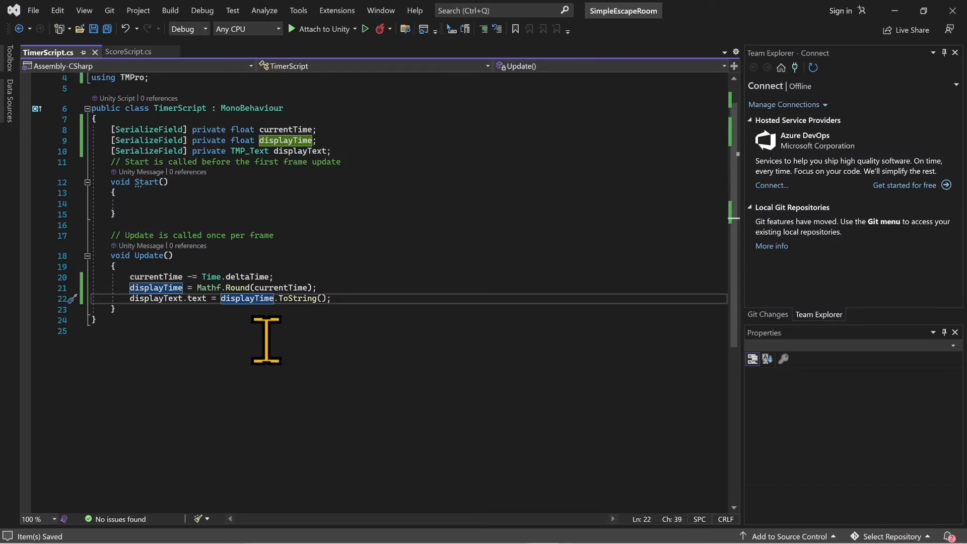
pyautogui.click(347, 301)
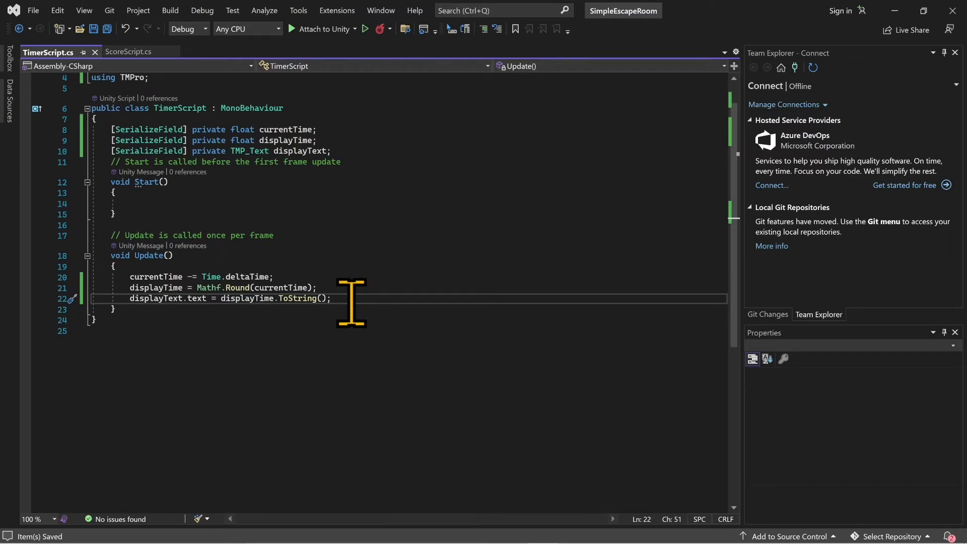
pyautogui.press('Return')
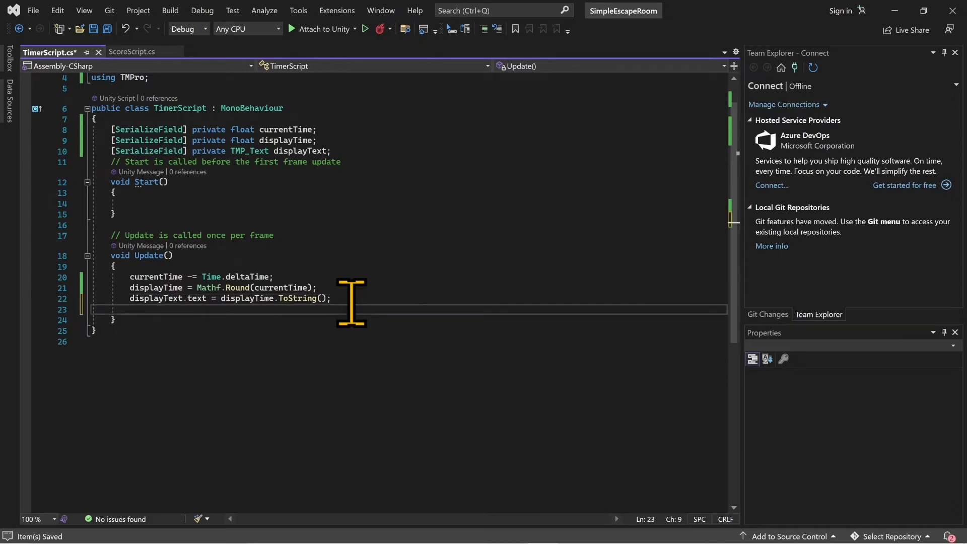
pyautogui.write('if(')
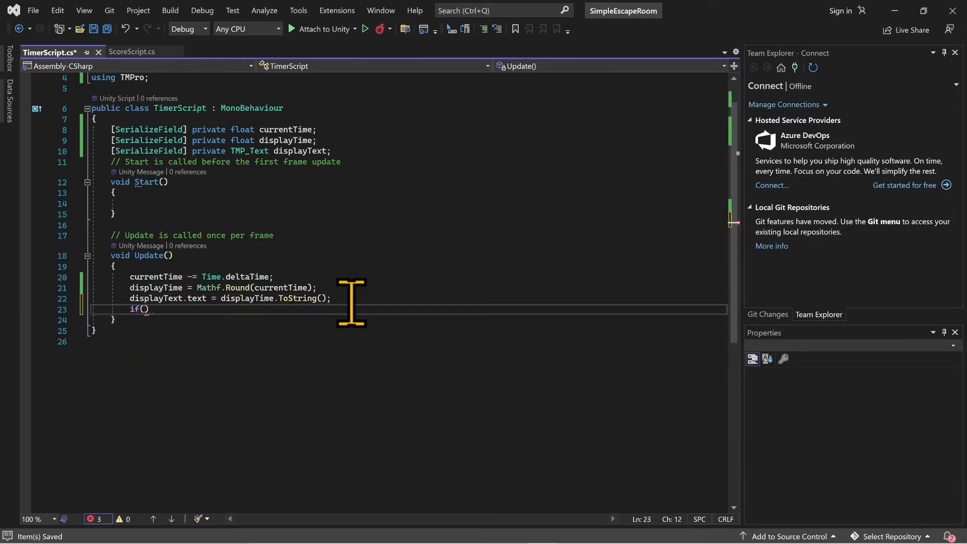
pyautogui.write('currentTime')
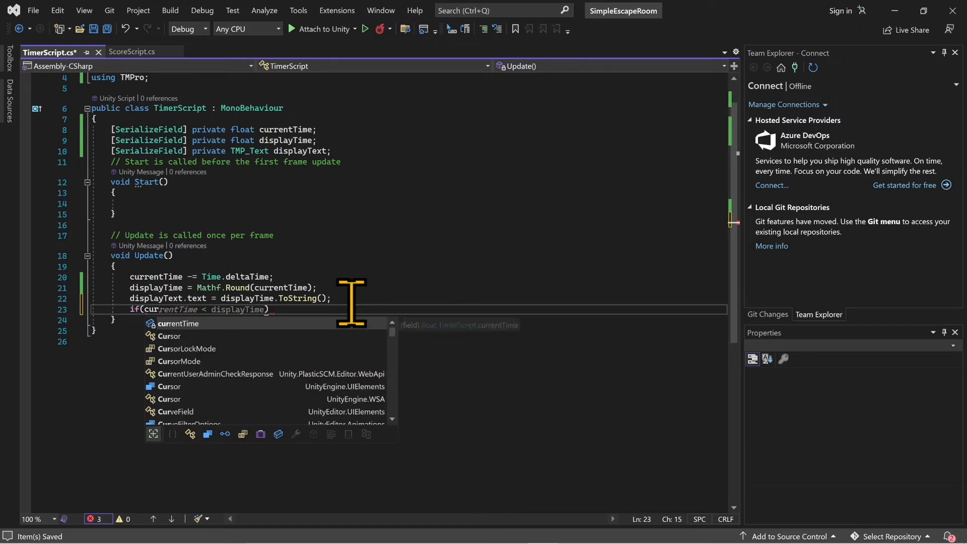
pyautogui.write('< ')
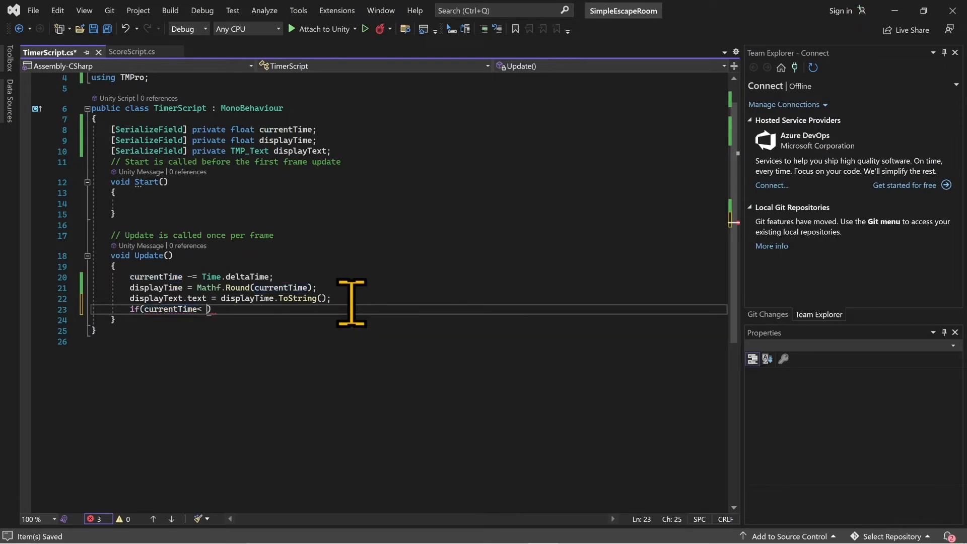
pyautogui.write('0) {')
pyautogui.press('Return')
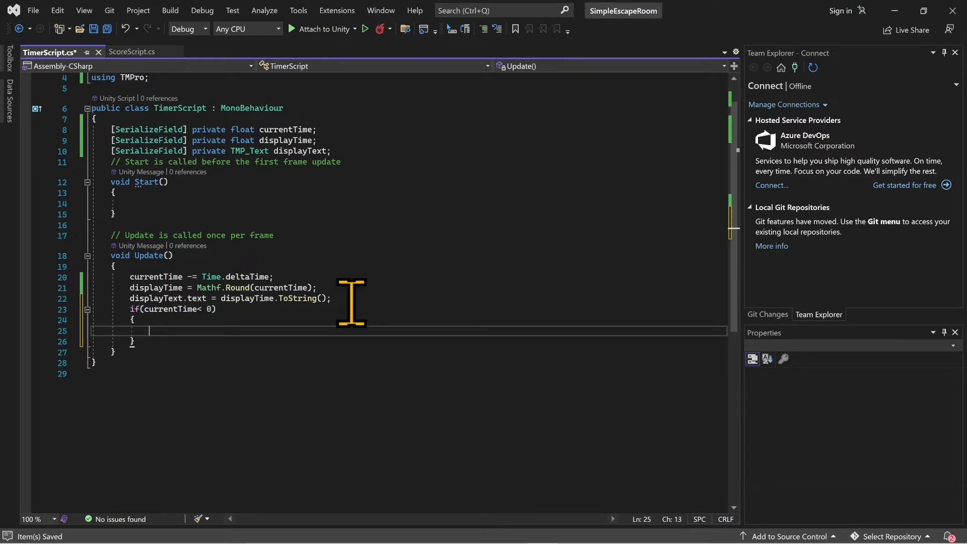
# Inside the if block, write displayText.text = "Game Over";
pyautogui.write('displayTime')
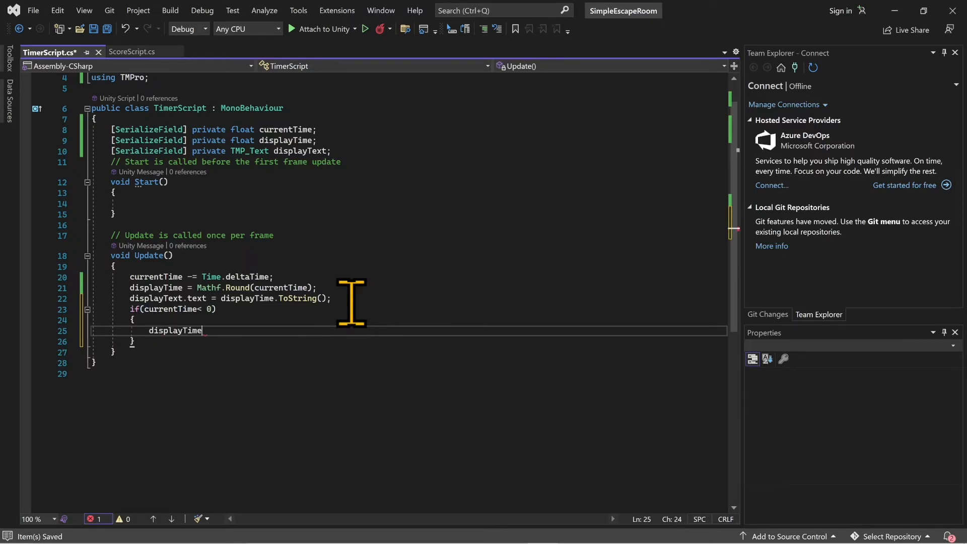
pyautogui.press('BackSpace')
pyautogui.press('BackSpace')
pyautogui.press('BackSpace')
pyautogui.write('ext.te')
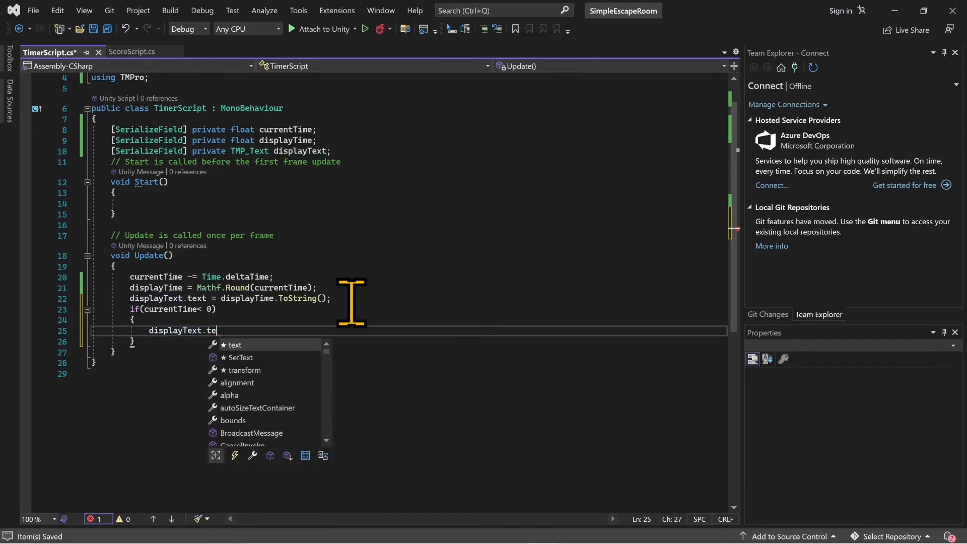
pyautogui.write('xt =')
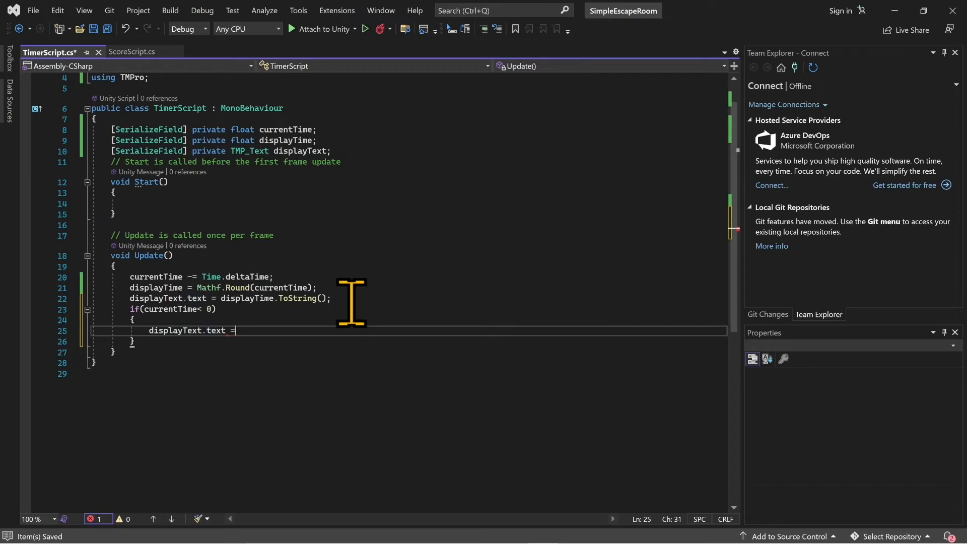
pyautogui.write(' "Game Over";')
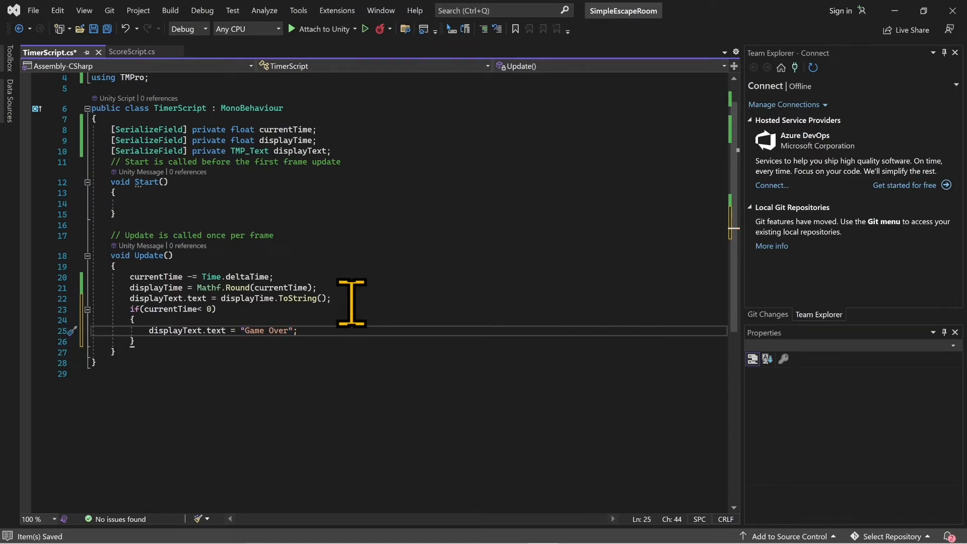
# Add an empty else block after the if block's closing brace
pyautogui.press('Down')
pyautogui.press('Return')
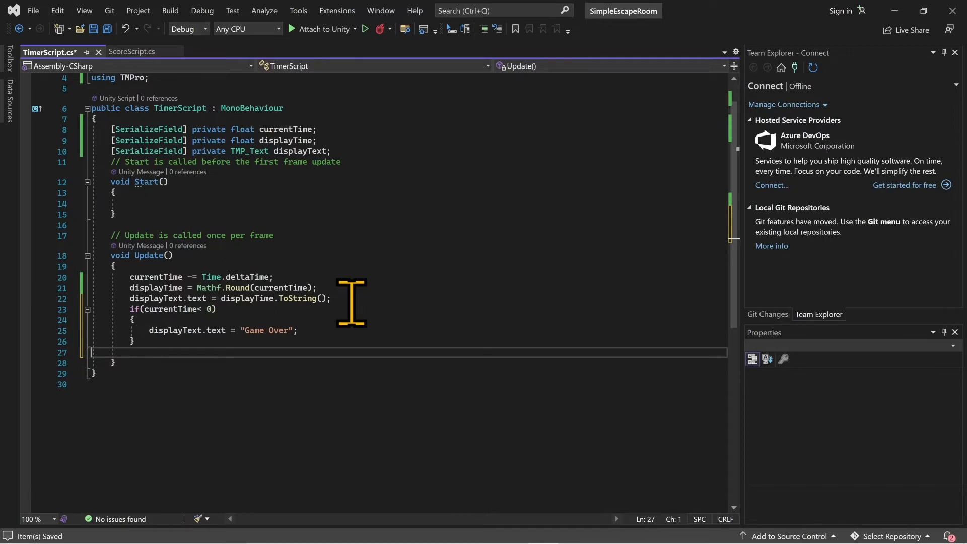
pyautogui.press('BackSpace')
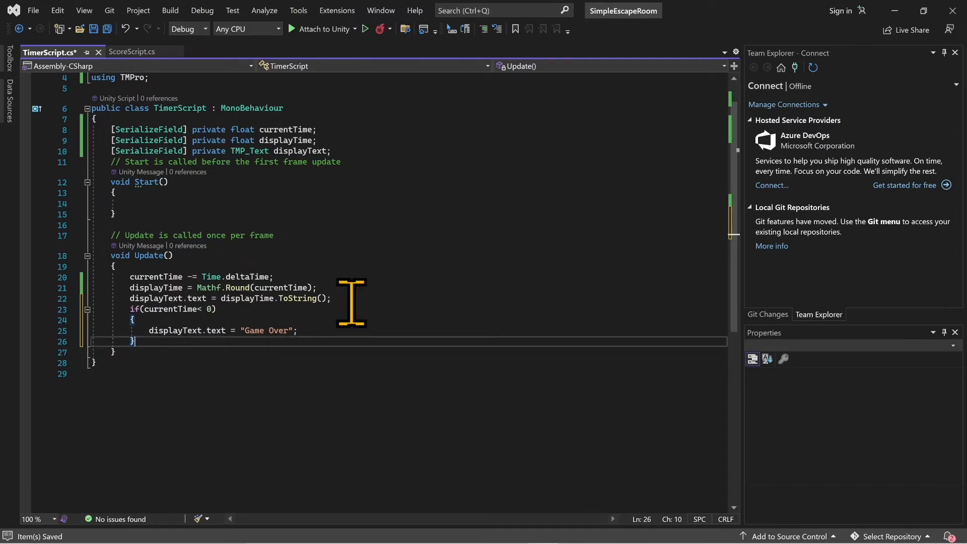
pyautogui.write('else')
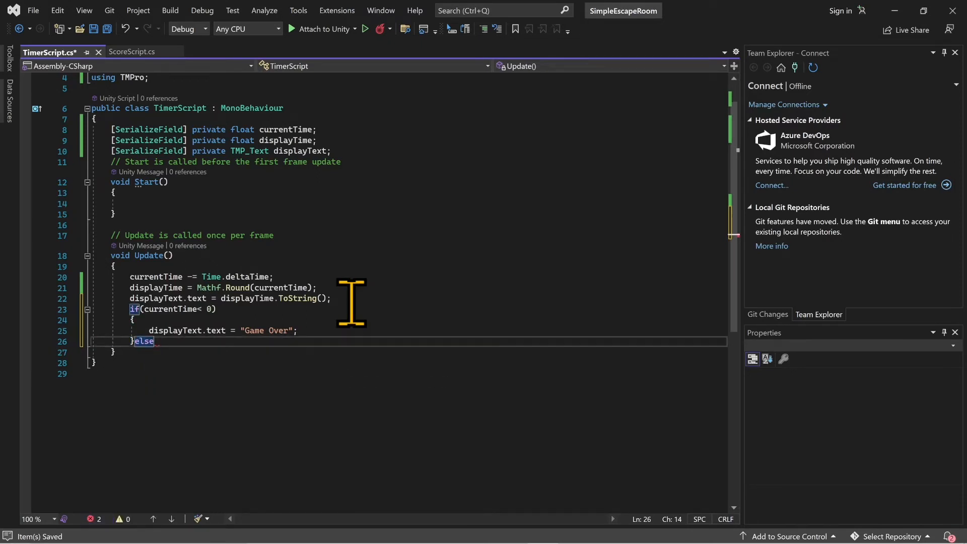
pyautogui.press('Tab')
pyautogui.press('Tab')
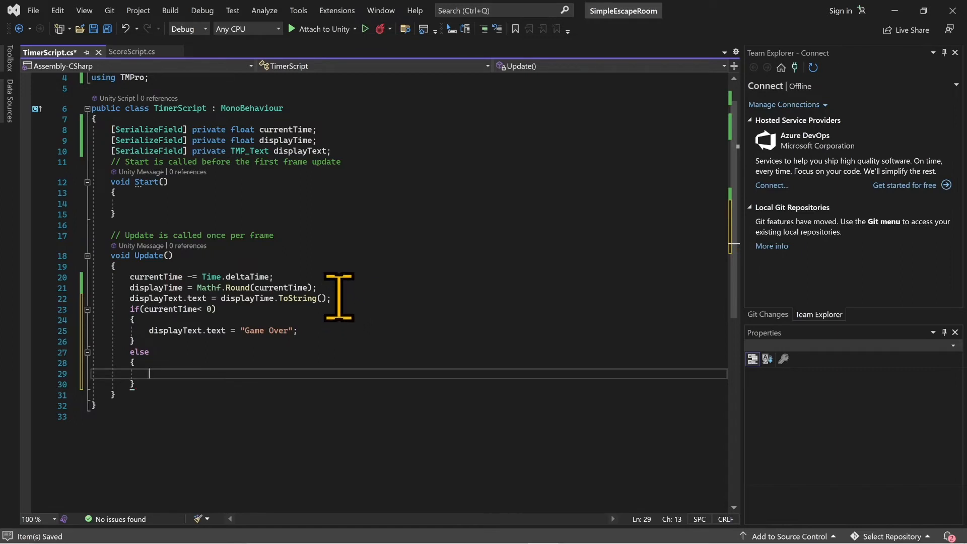
# Move the line displayText.text = displayTime.ToString(); from above the if block into the empty else block
pyautogui.moveTo(332, 298); pyautogui.dragTo(82, 298)
pyautogui.hotkey('ctrl', 'c')
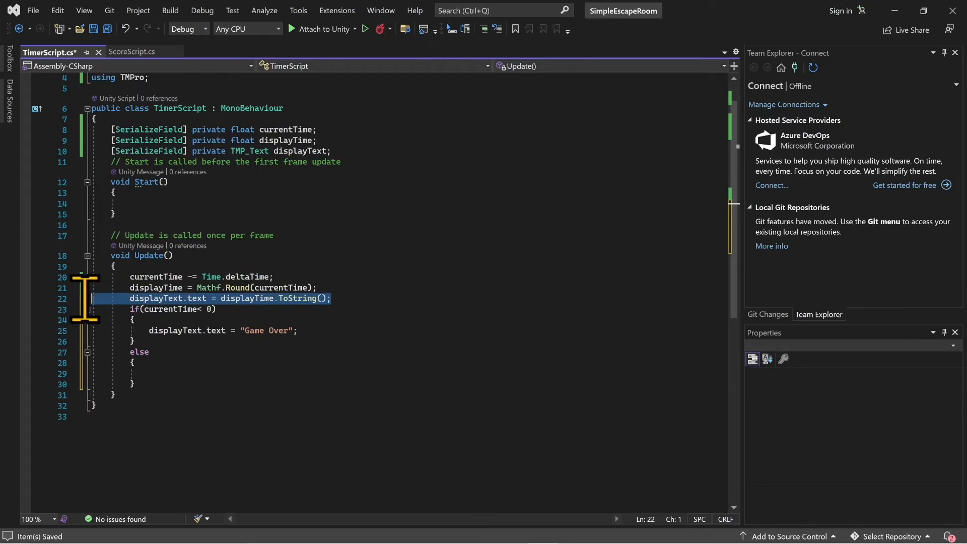
pyautogui.click(227, 374)
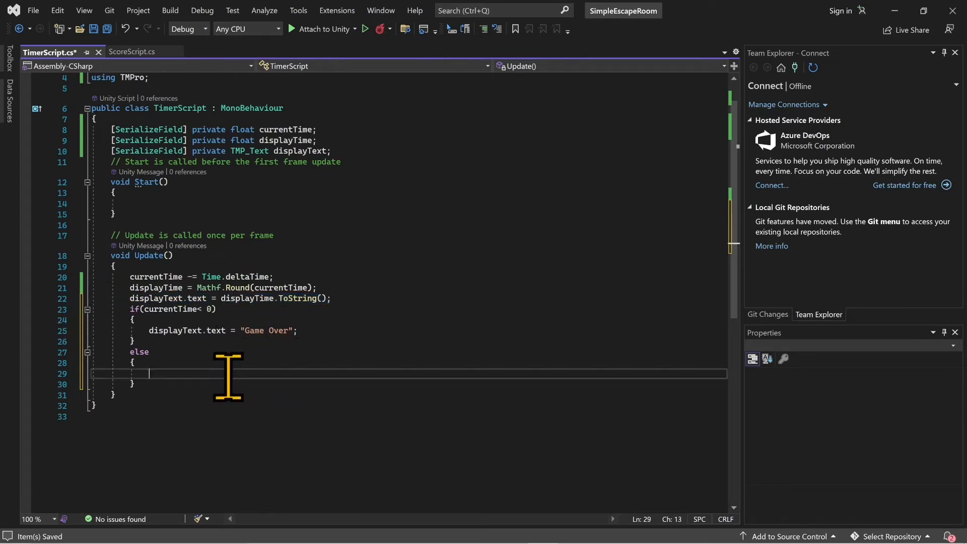
pyautogui.hotkey('ctrl', 'v')
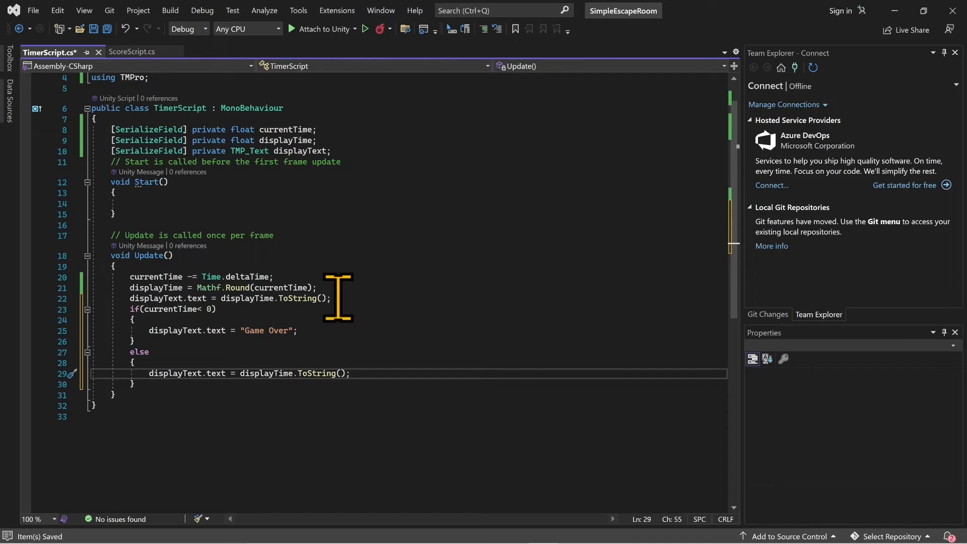
pyautogui.moveTo(332, 299); pyautogui.dragTo(67, 301)
pyautogui.press('Delete')
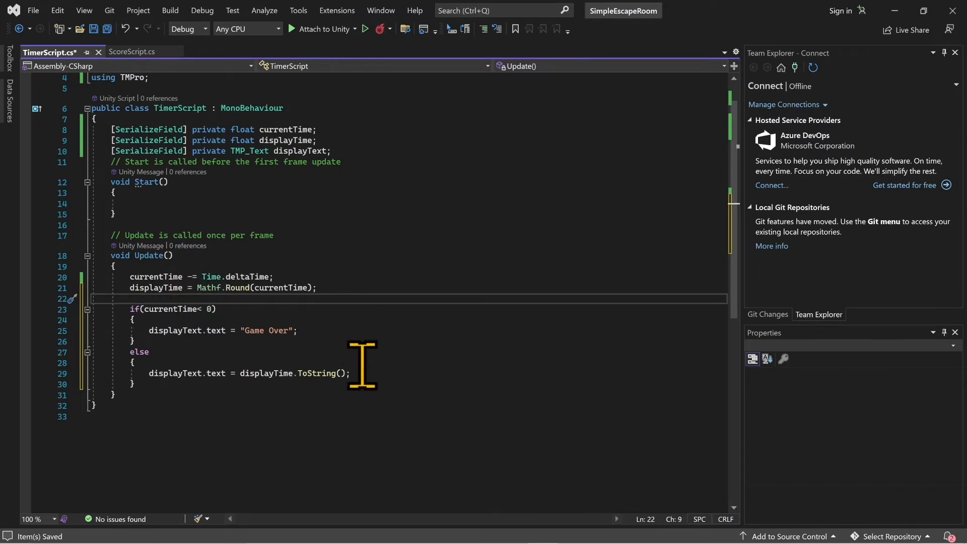
# Append + "s" after displayTime.ToString() in the else block and save TimerScript
pyautogui.click(346, 374)
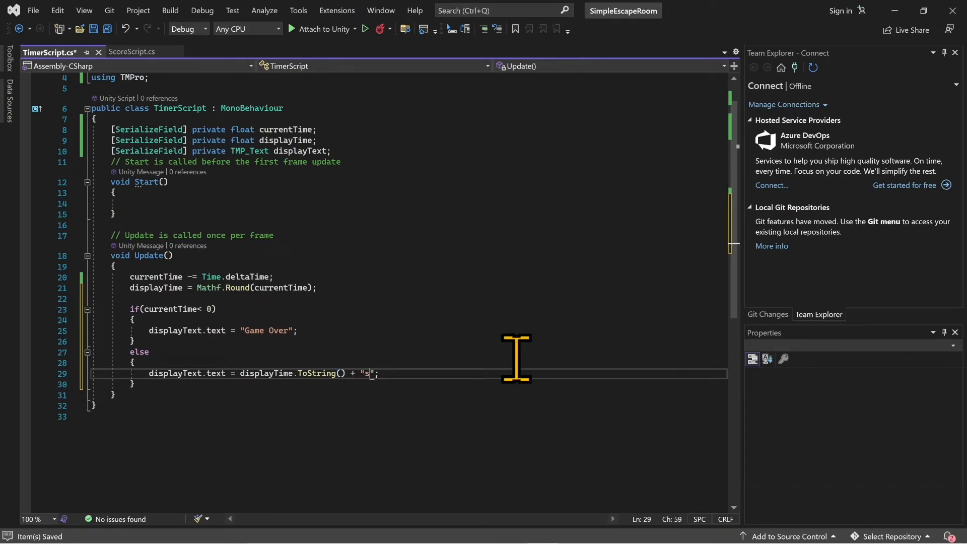
pyautogui.hotkey('ctrl', 's')
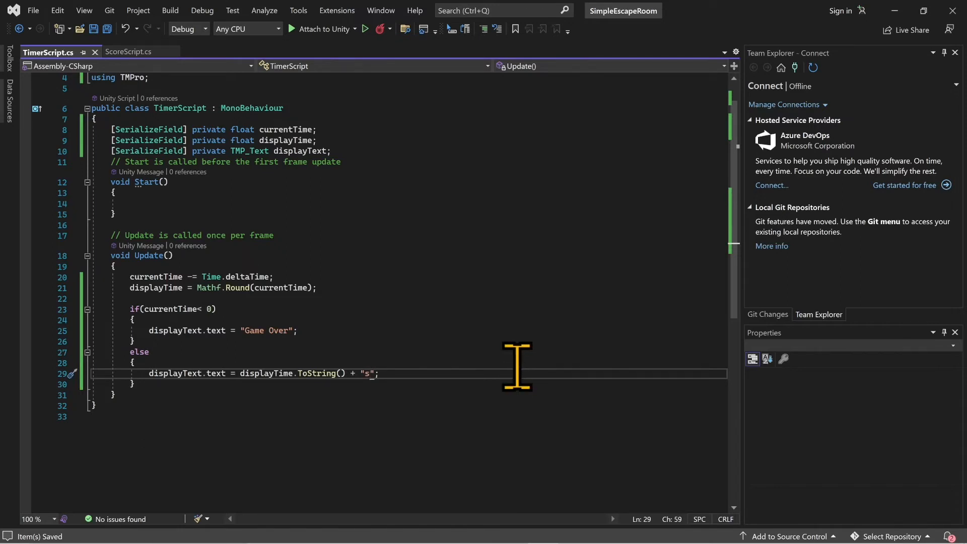
# Return to Unity, set the Timer Script's Current Time to 5, and play the scene until the countdown ends before stopping it
pyautogui.click(894, 11)
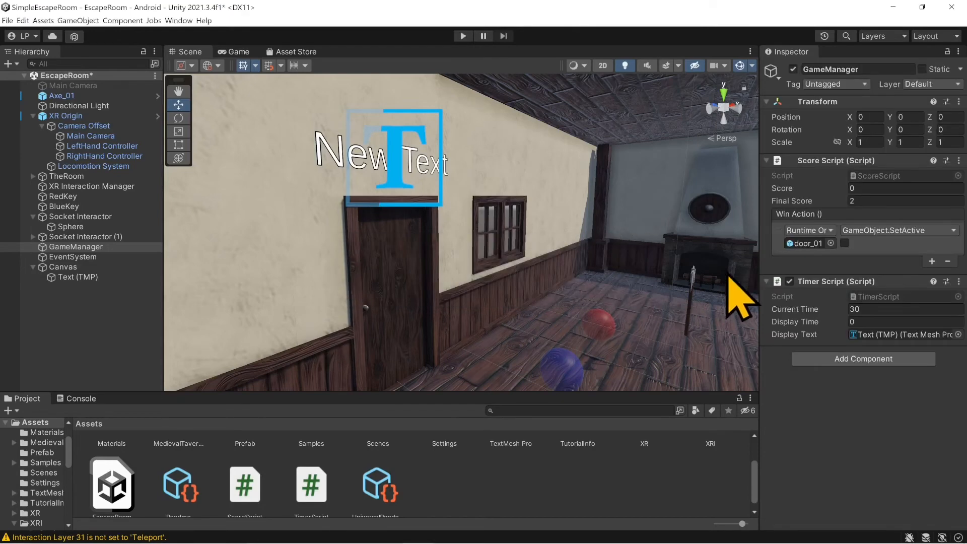
pyautogui.click(884, 321)
pyautogui.click(885, 309)
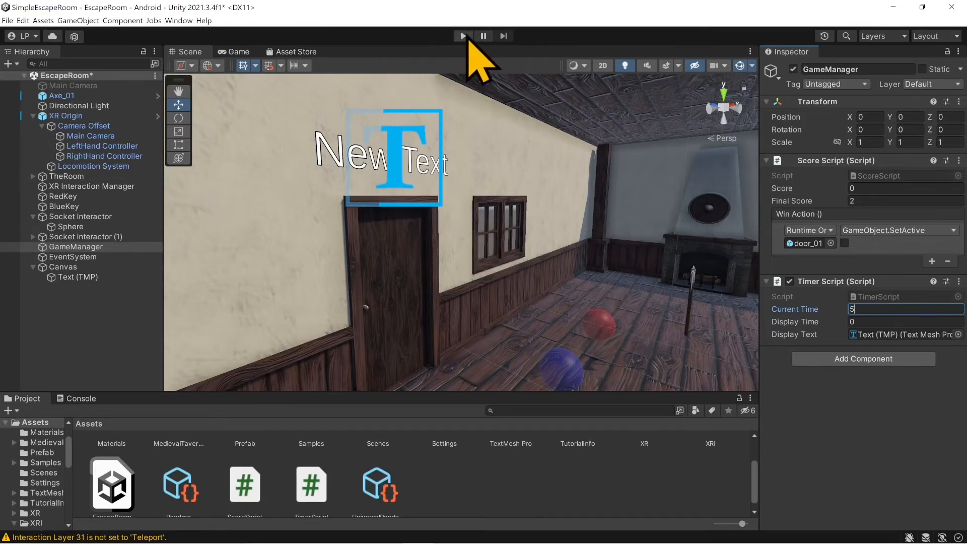
pyautogui.click(462, 35)
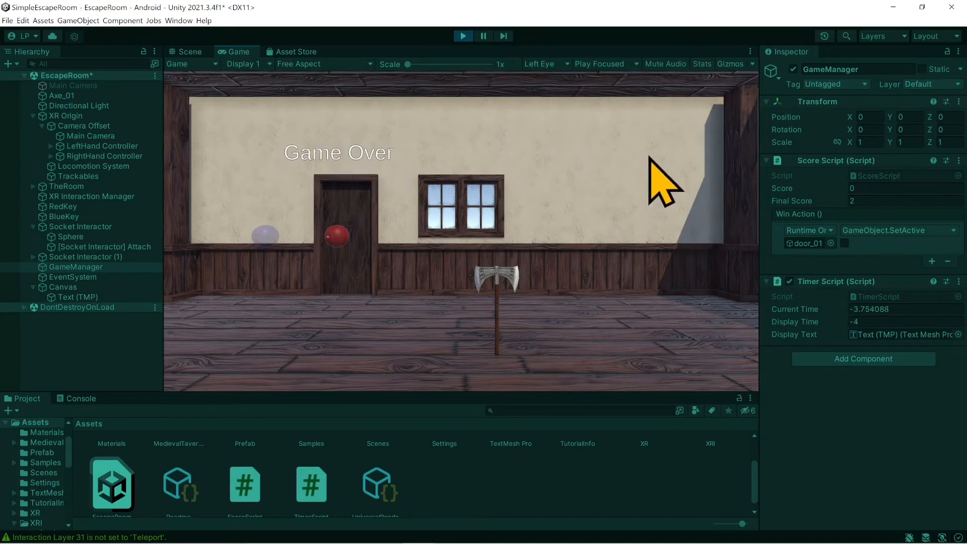
pyautogui.click(463, 35)
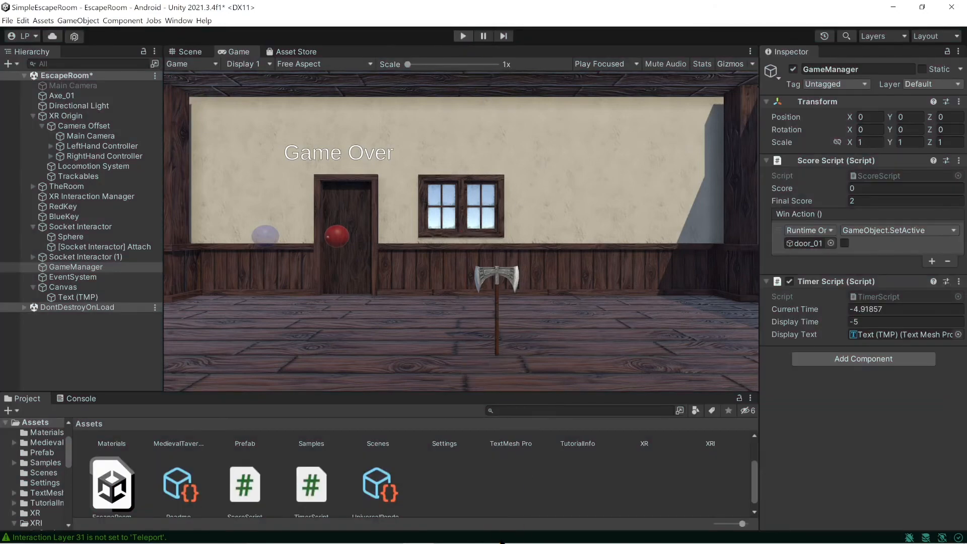
# Back in Visual Studio, delete the unused Start method and its comment from TimerScript, including the leftover blank line
pyautogui.click(551, 537)
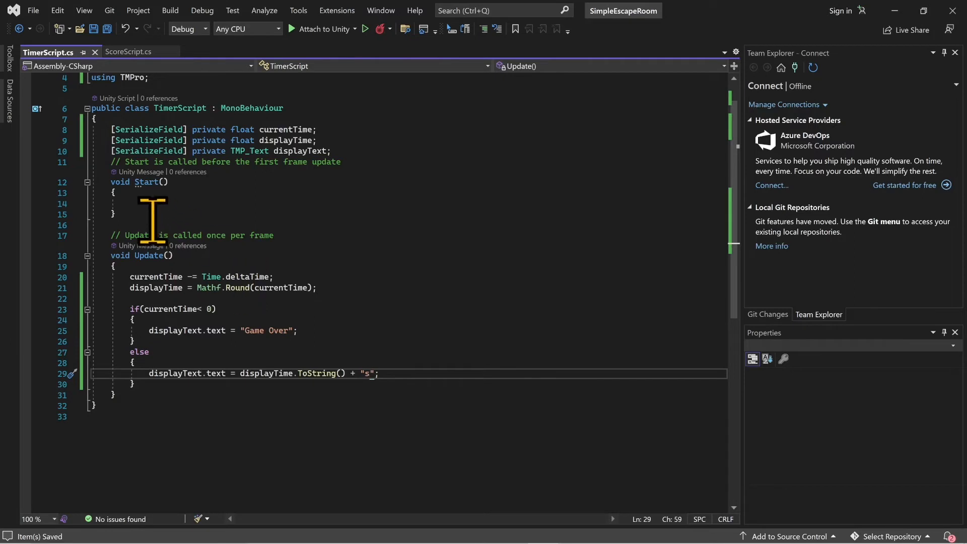
pyautogui.moveTo(119, 214); pyautogui.dragTo(99, 167)
pyautogui.press('Delete')
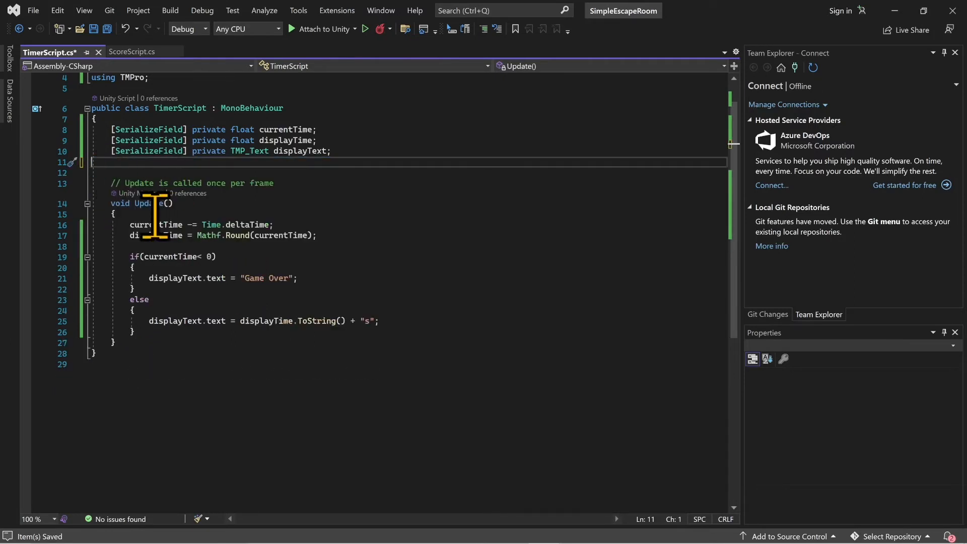
pyautogui.press('BackSpace')
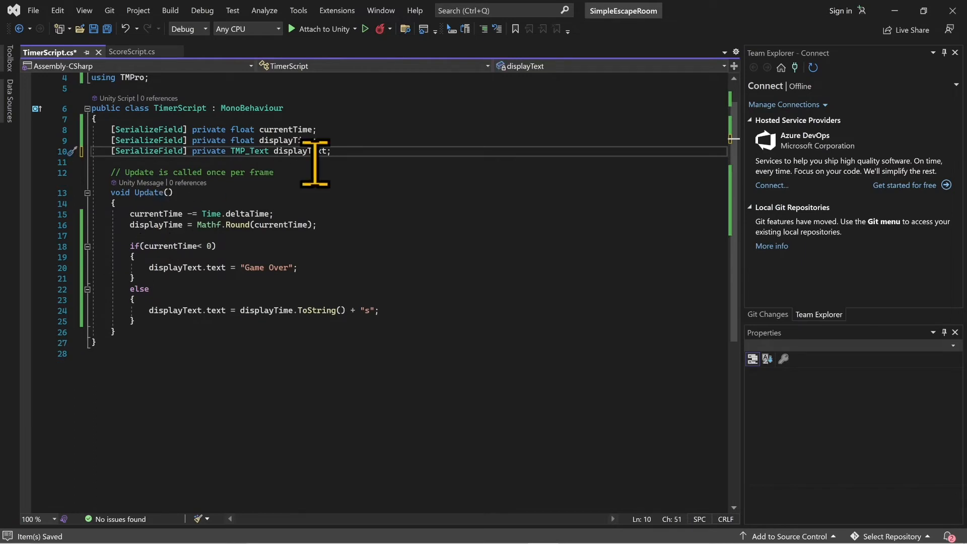
# Review the ScoreScript code in Visual Studio and compare it with TimerScript
pyautogui.click(891, 12)
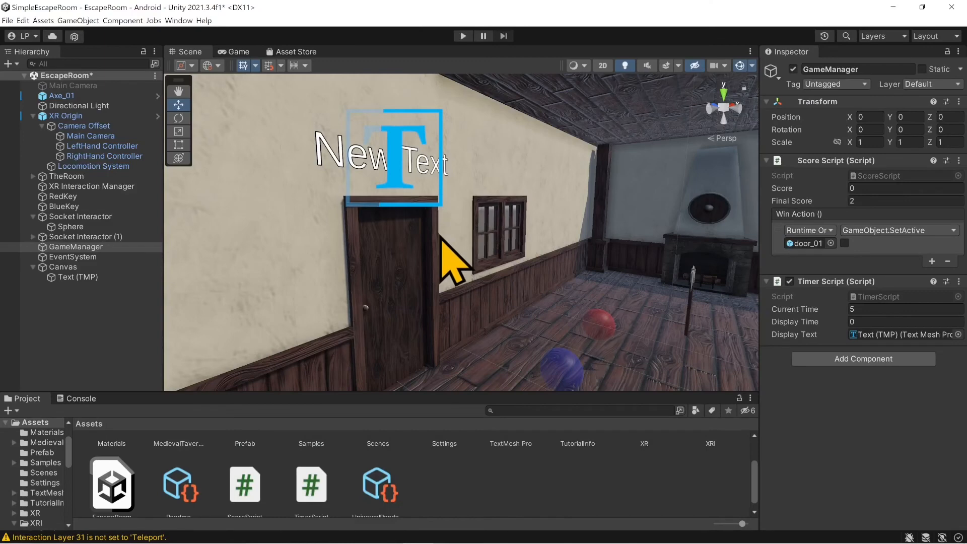
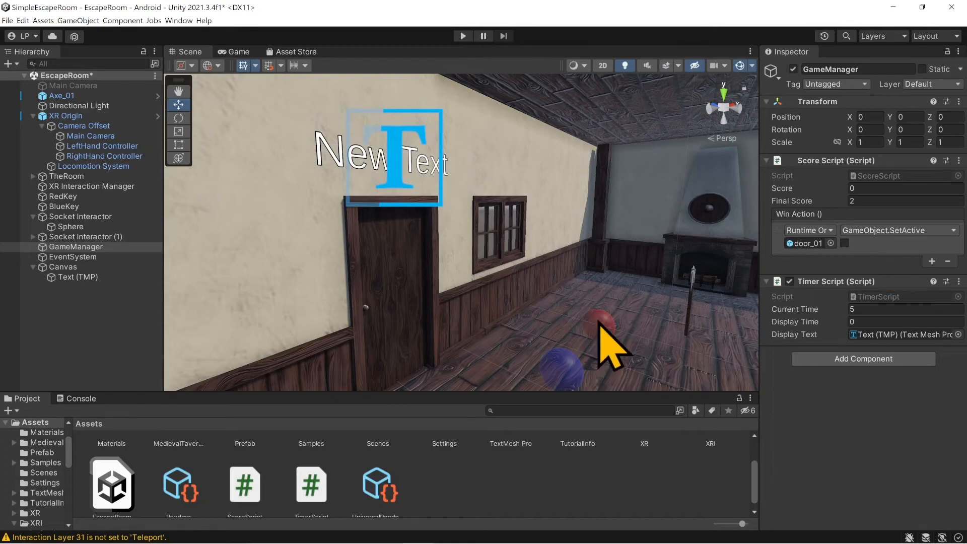
pyautogui.moveTo(443, 526)
pyautogui.click(543, 532)
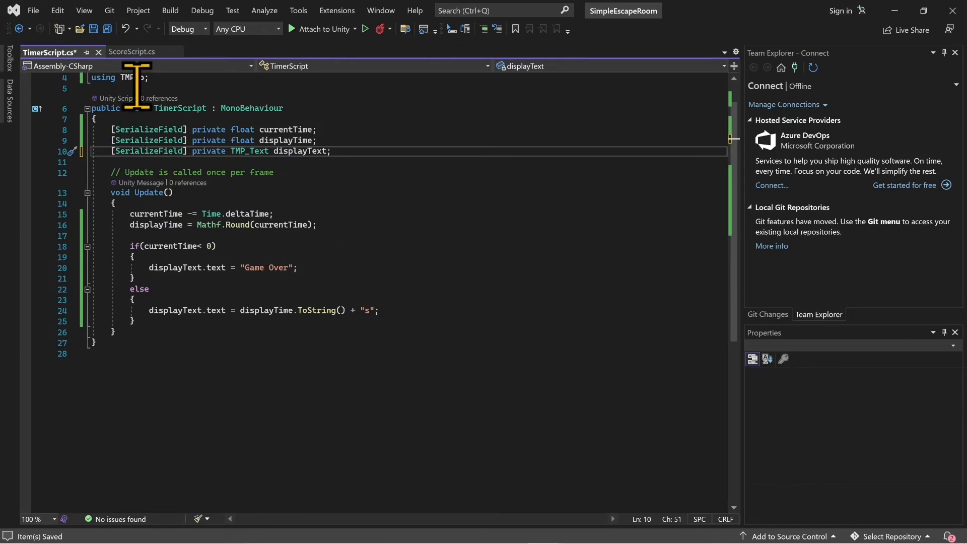
pyautogui.click(132, 52)
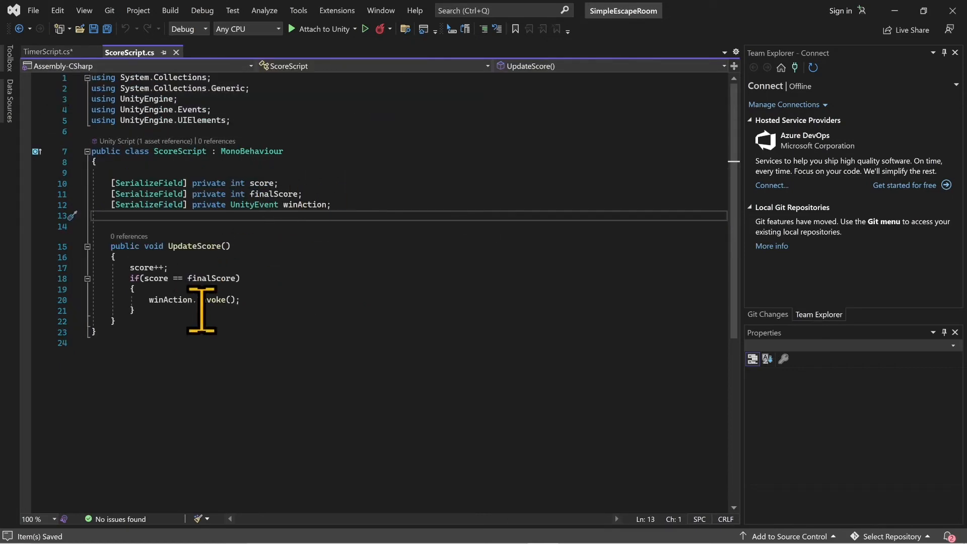
pyautogui.click(53, 52)
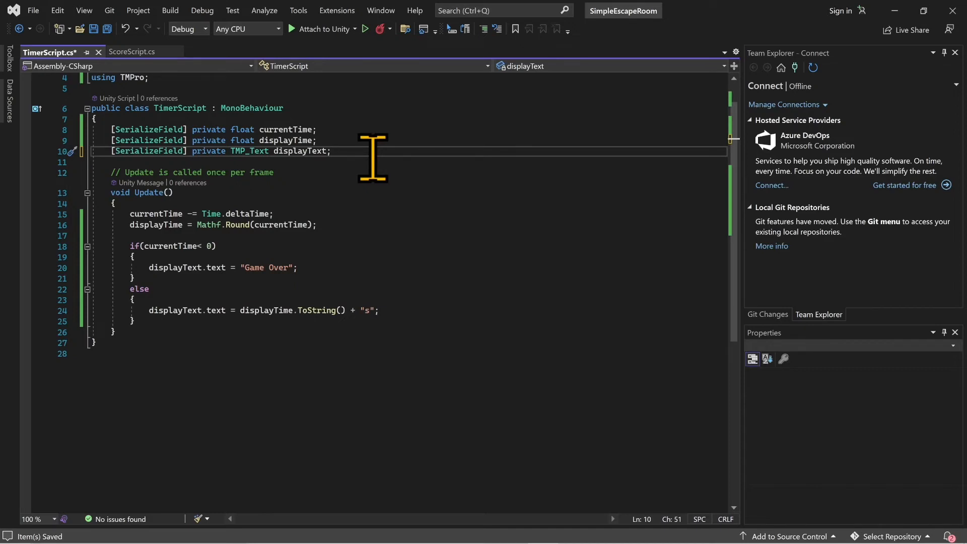
# Switch to Unity and add a UI Panel as a child of the Canvas, keeping its default name
pyautogui.click(894, 12)
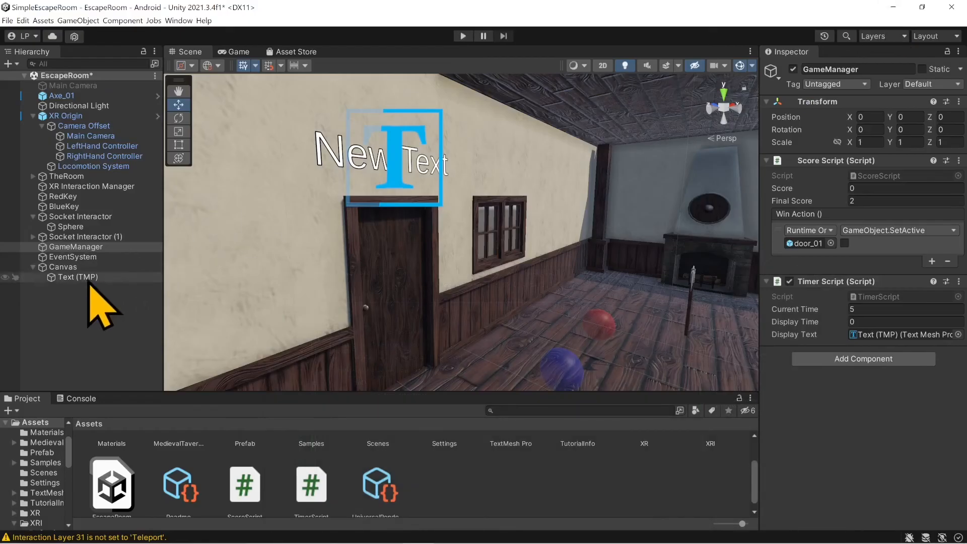
pyautogui.click(81, 270)
pyautogui.rightClick(80, 273)
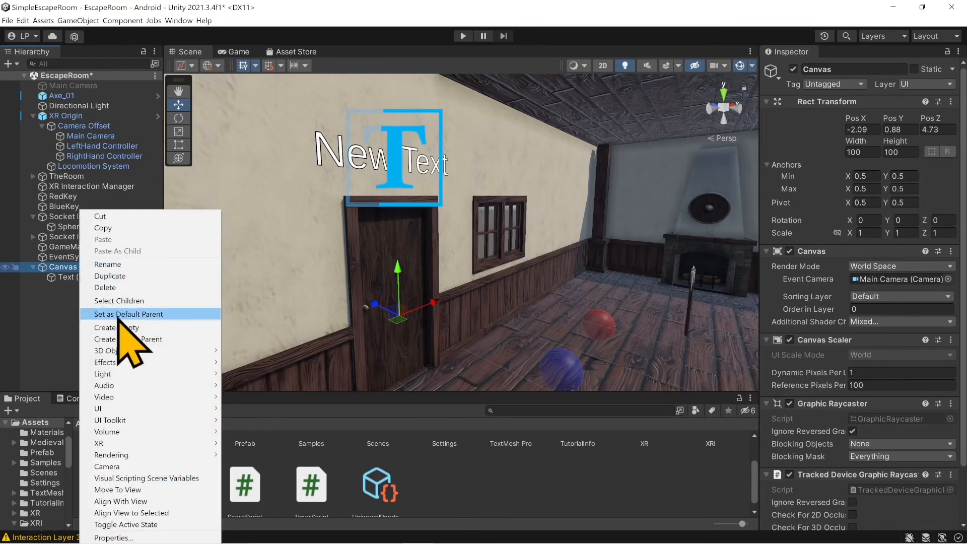
pyautogui.moveTo(176, 408)
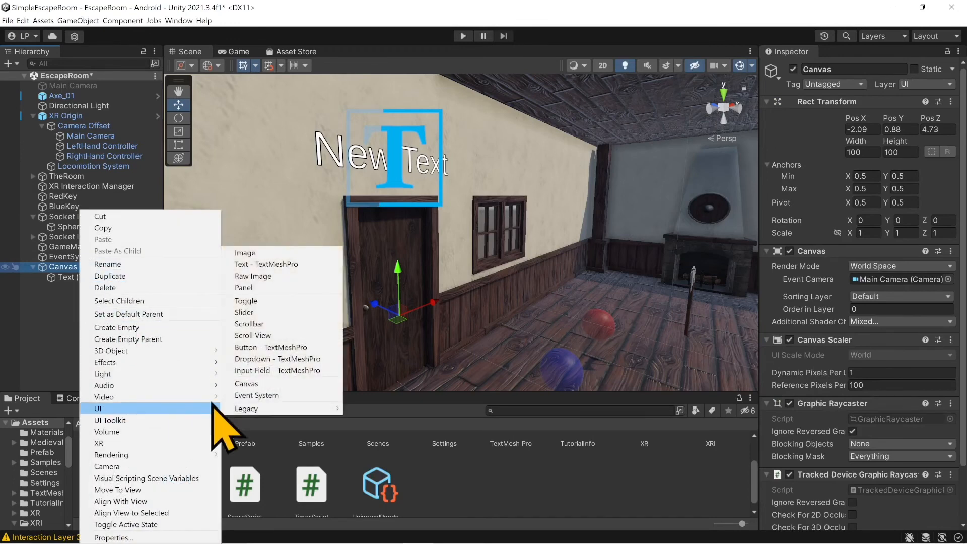
pyautogui.click(291, 287)
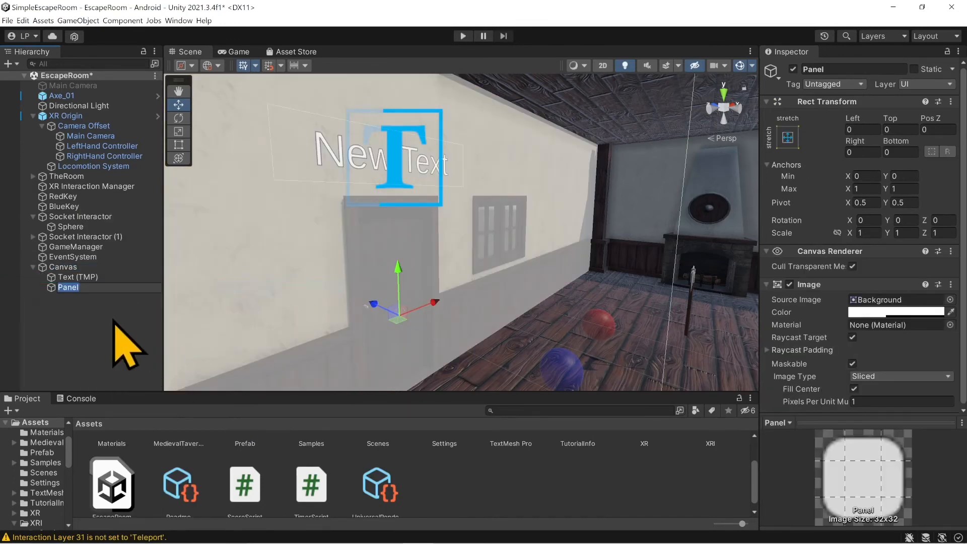
pyautogui.click(75, 314)
# Scale the Panel uniformly to 0.02 with linked proportions and move it up to about -0.236 Top in front of the door
pyautogui.click(68, 287)
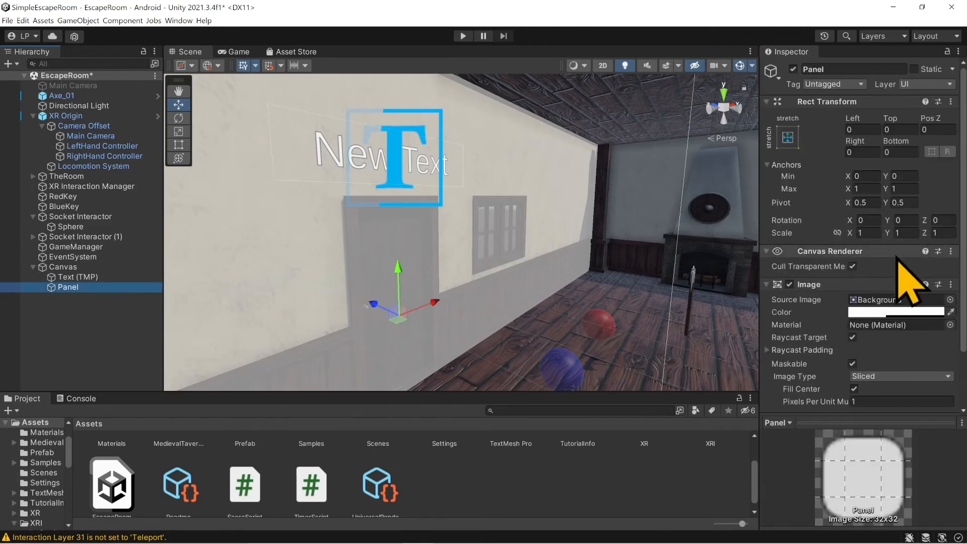
pyautogui.click(837, 232)
pyautogui.click(875, 232)
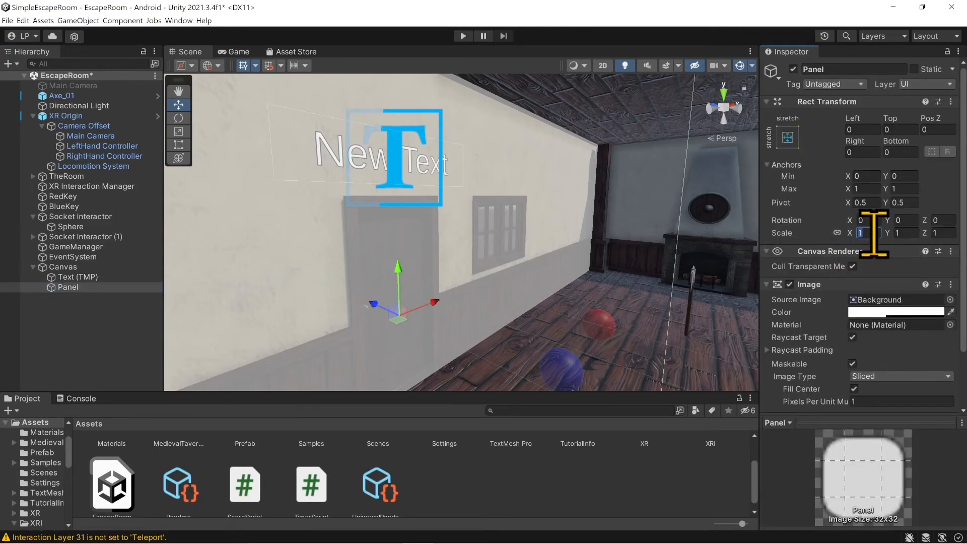
pyautogui.write('.2')
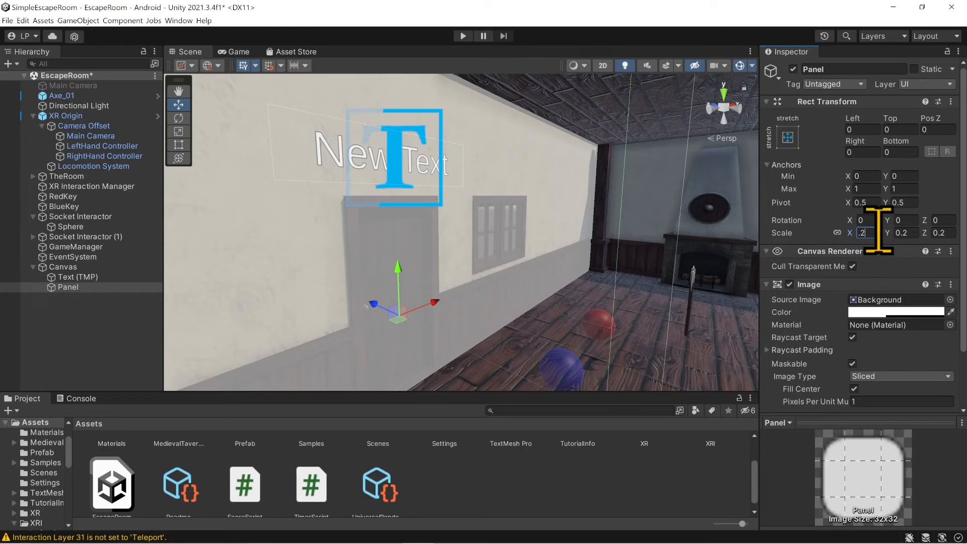
pyautogui.write('02')
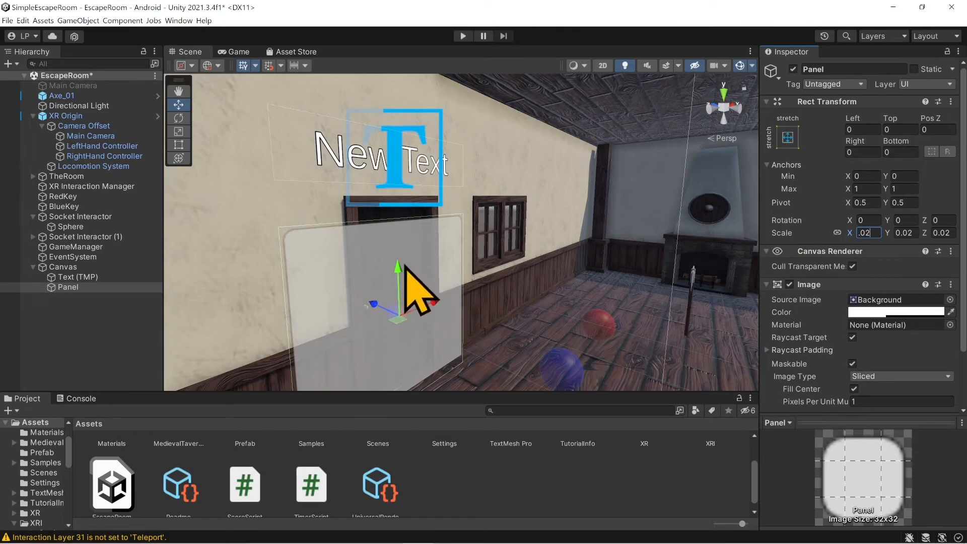
pyautogui.moveTo(399, 282); pyautogui.dragTo(399, 253)
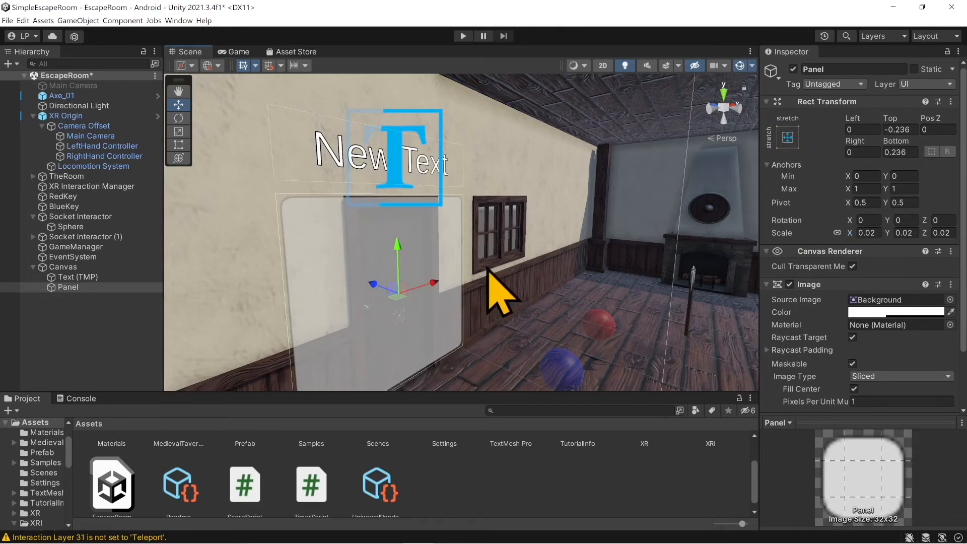
pyautogui.scroll(-3, 851, 347)
pyautogui.scroll(3, 842, 347)
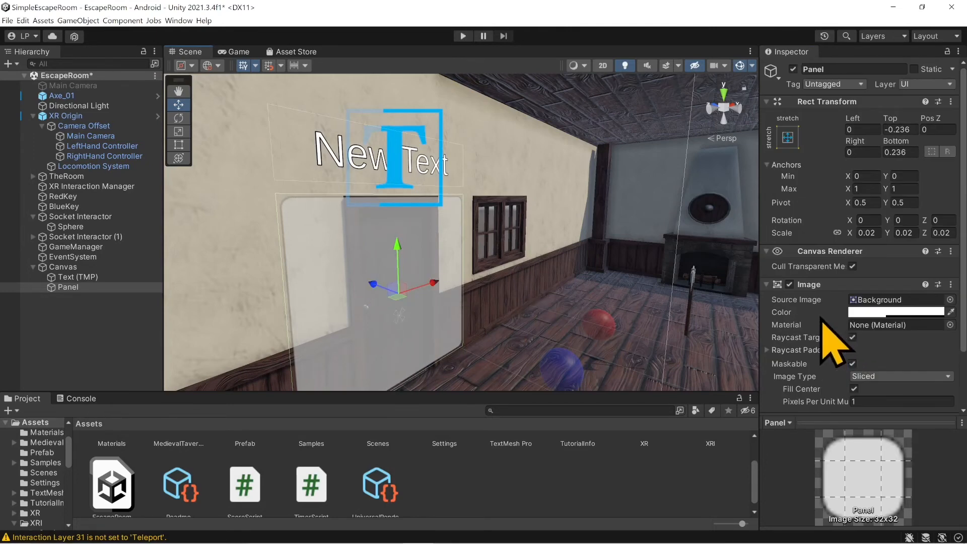
# Add a TextMeshPro button as a child of the Panel and set its uniform scale to 0.5
pyautogui.click(67, 298)
pyautogui.rightClick(67, 287)
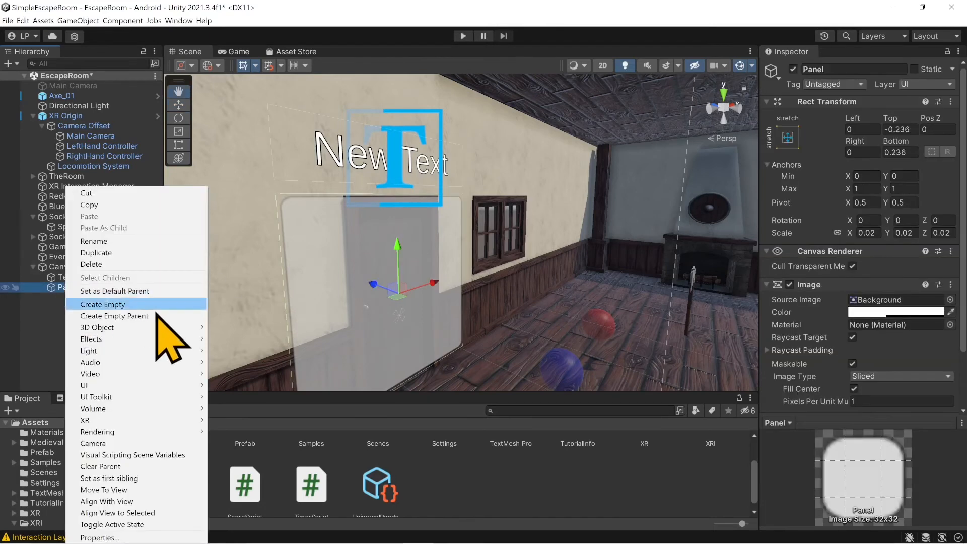
pyautogui.moveTo(151, 385)
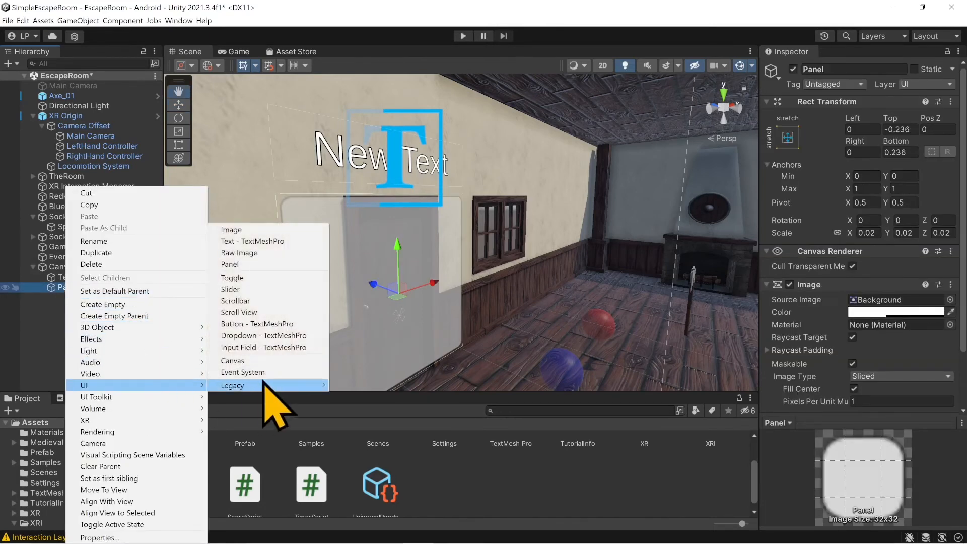
pyautogui.click(274, 324)
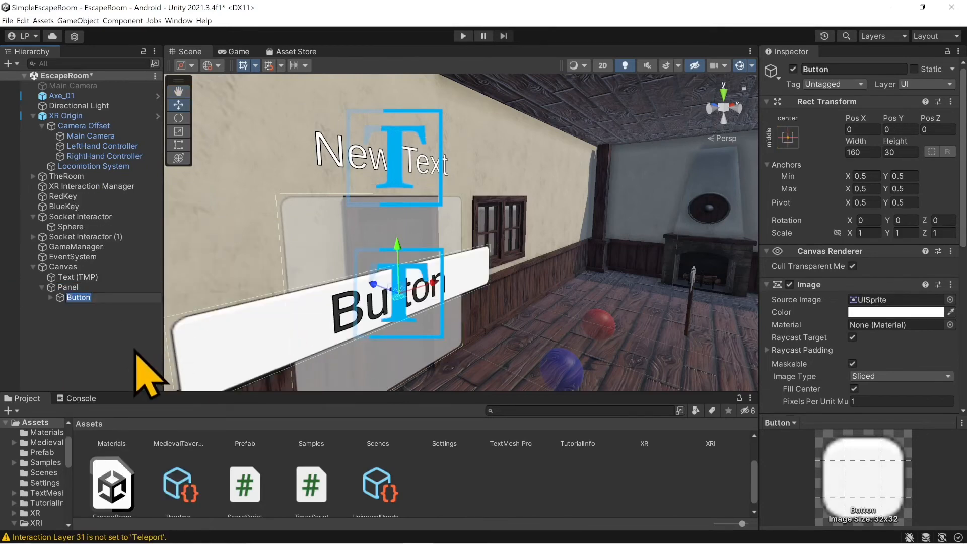
pyautogui.click(862, 233)
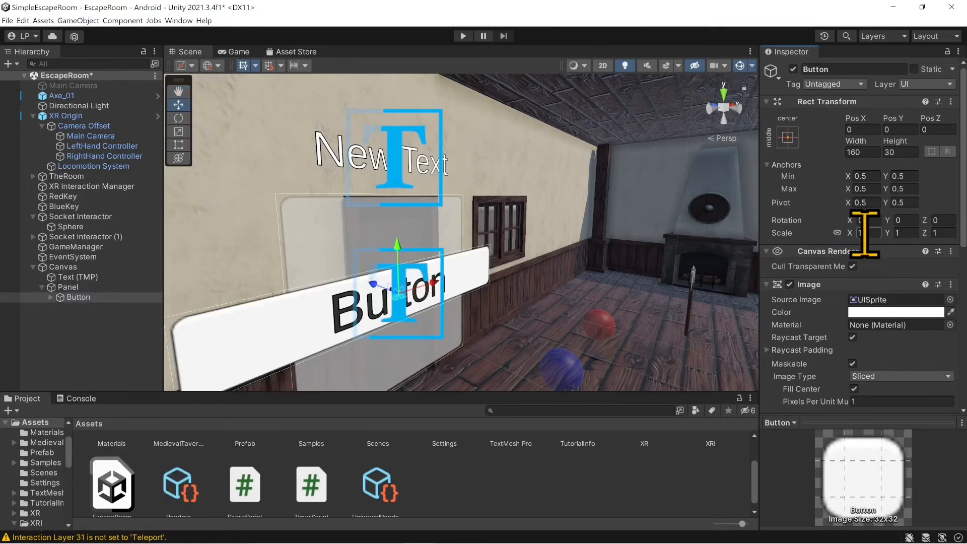
pyautogui.write('.5')
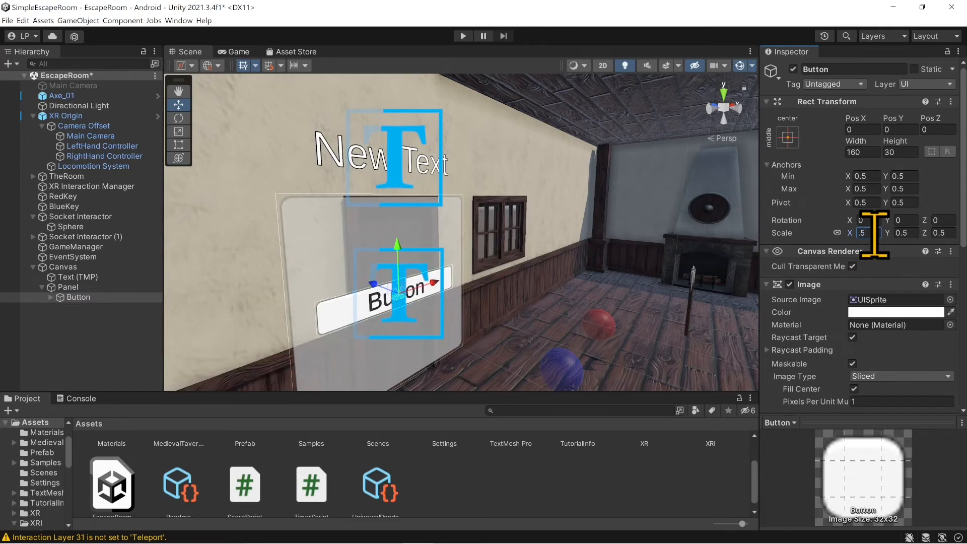
# Change the label text of the Panel's button to "Play Again"
pyautogui.click(102, 297)
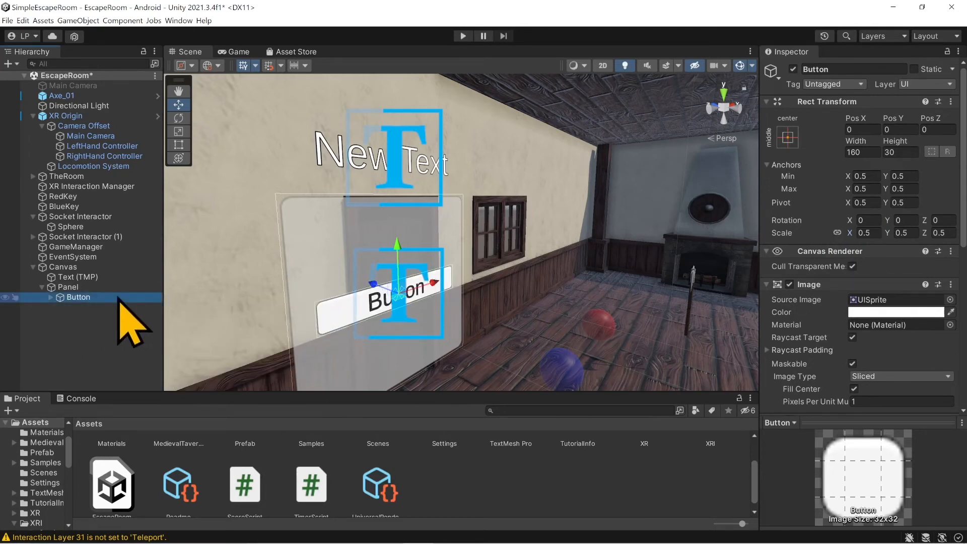
pyautogui.click(52, 298)
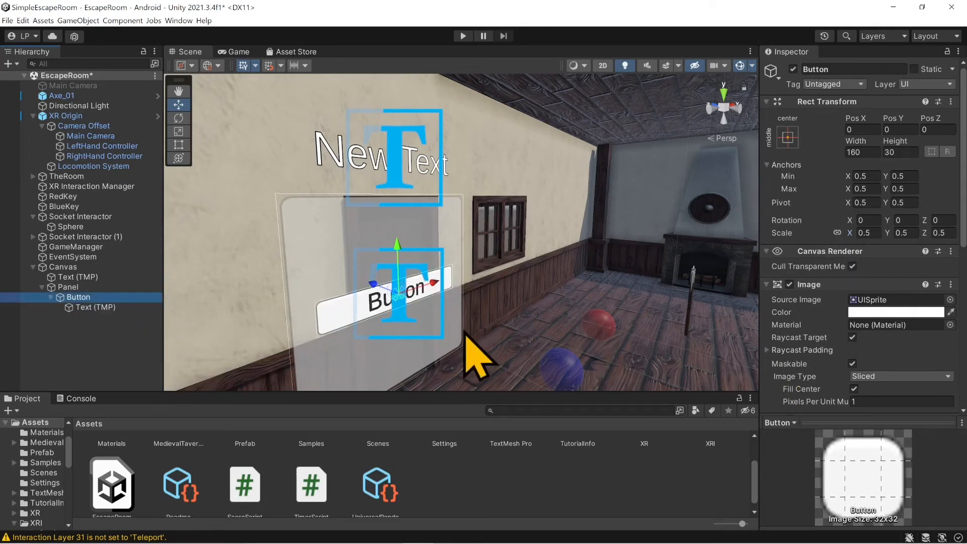
pyautogui.click(96, 307)
pyautogui.click(830, 345)
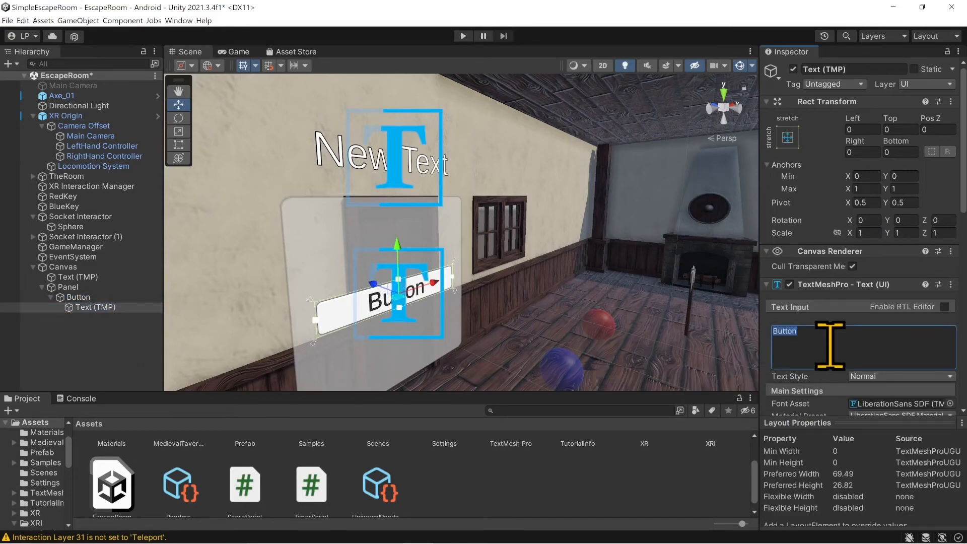
pyautogui.write('Play')
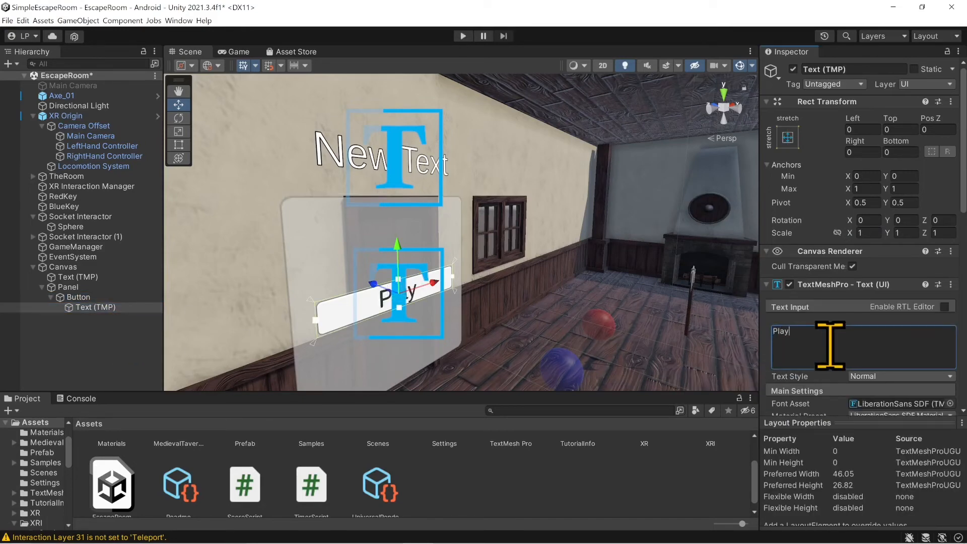
pyautogui.write(' Again')
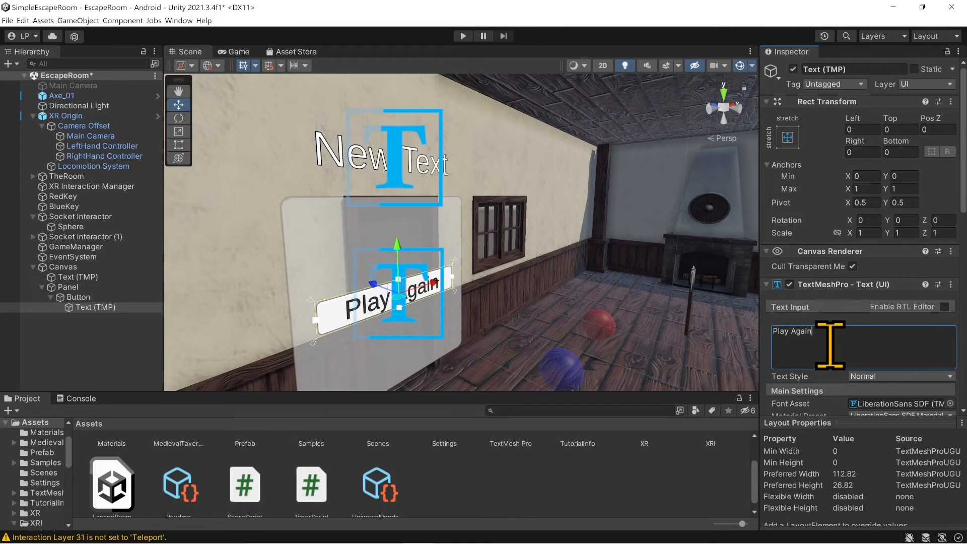
# Rename the Play Again button object to "Reset"
pyautogui.click(113, 297)
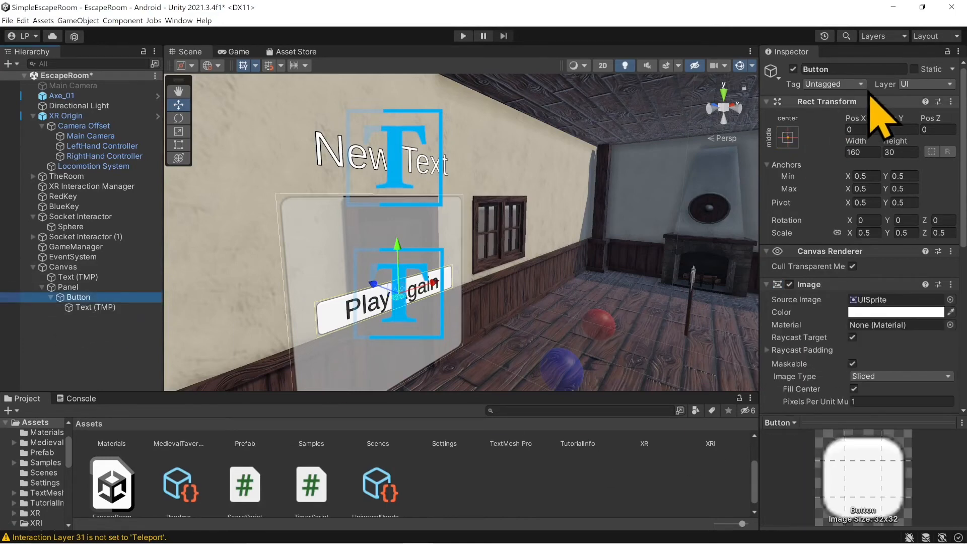
pyautogui.click(852, 67)
pyautogui.write('Reset')
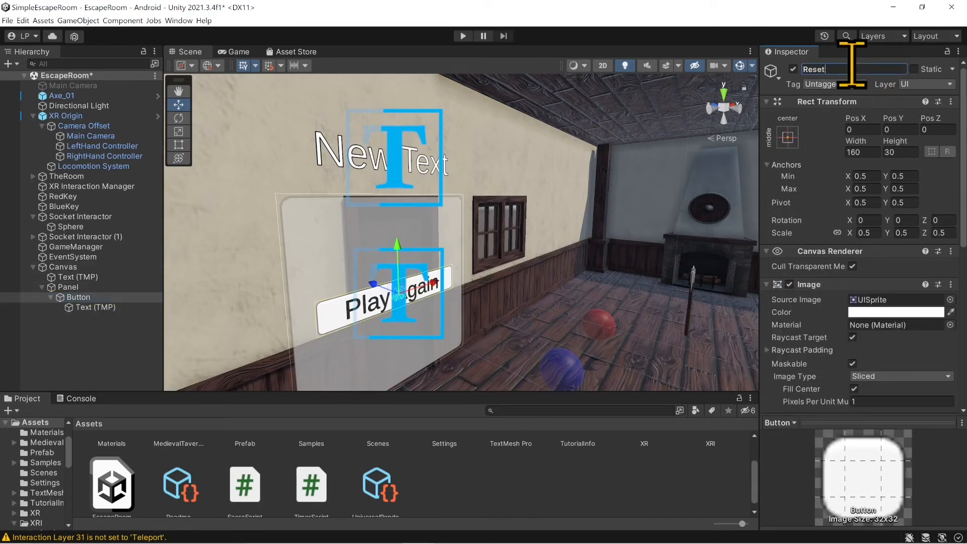
pyautogui.press('Return')
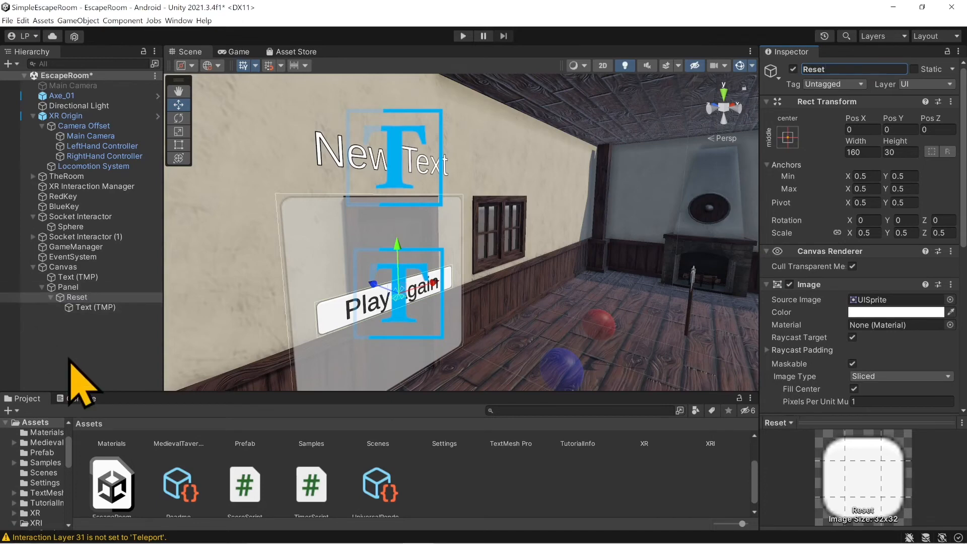
# Duplicate the Reset button within the Panel and rename the copy "Exit"
pyautogui.click(78, 298)
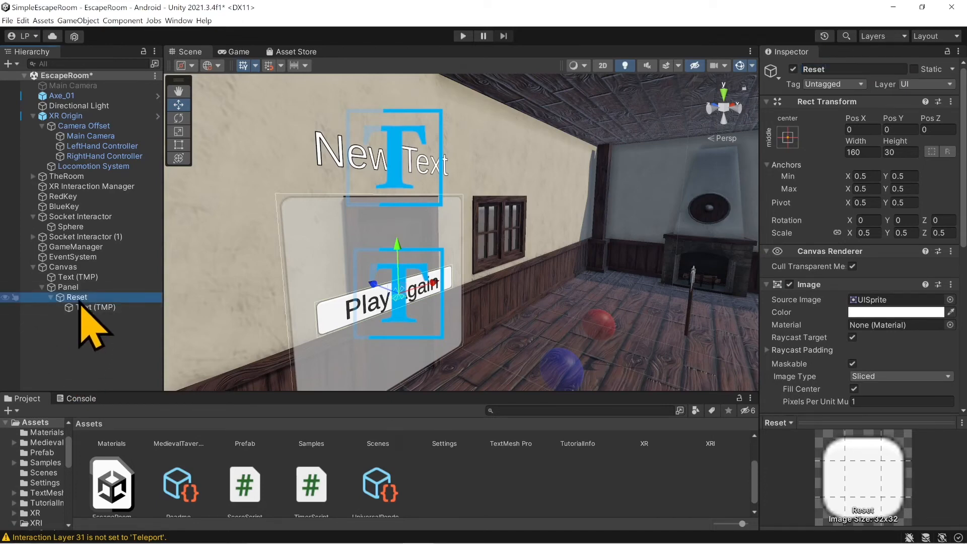
pyautogui.hotkey('ctrl', 'd')
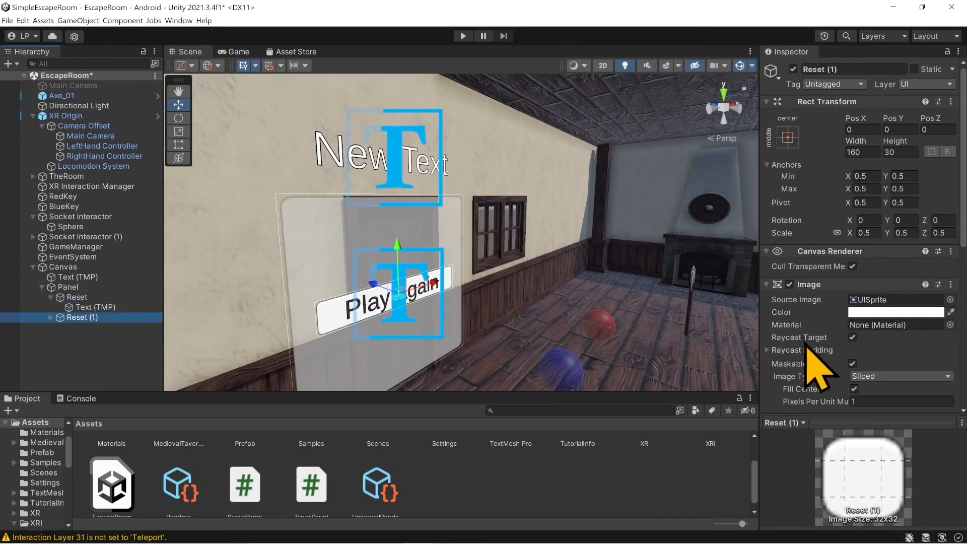
pyautogui.click(865, 68)
pyautogui.write('E')
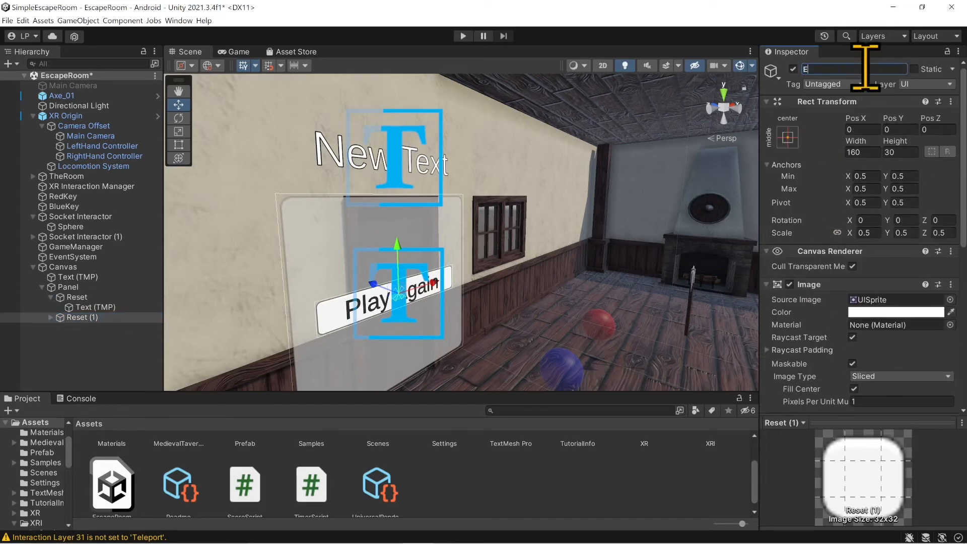
pyautogui.write('xit')
pyautogui.press('Return')
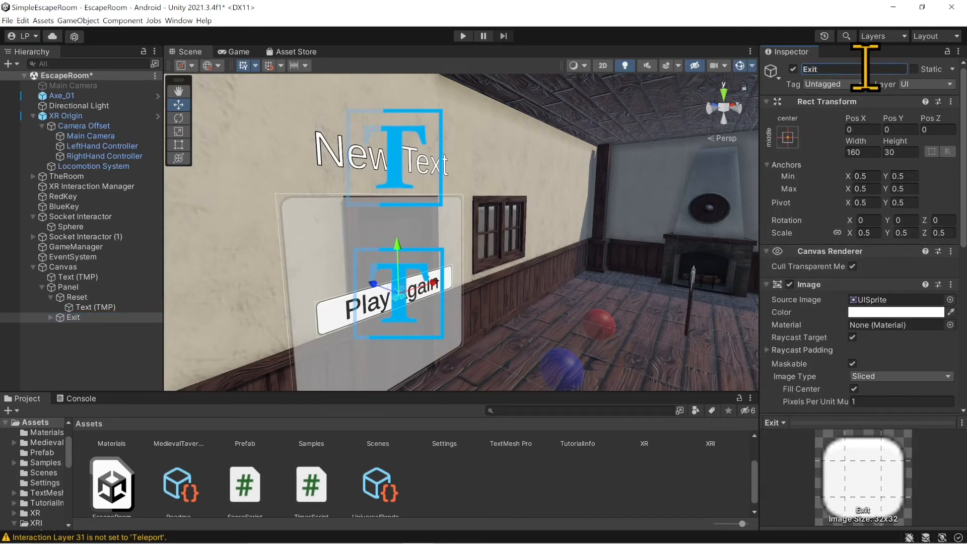
# Change the label text of the Exit button to "Exit"
pyautogui.scroll(-2, 907, 310)
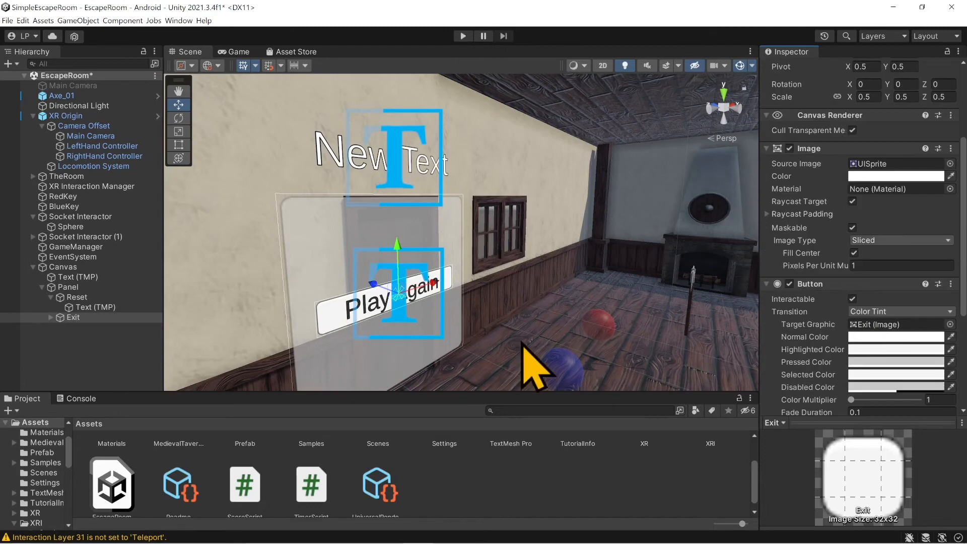
pyautogui.click(55, 318)
pyautogui.click(50, 317)
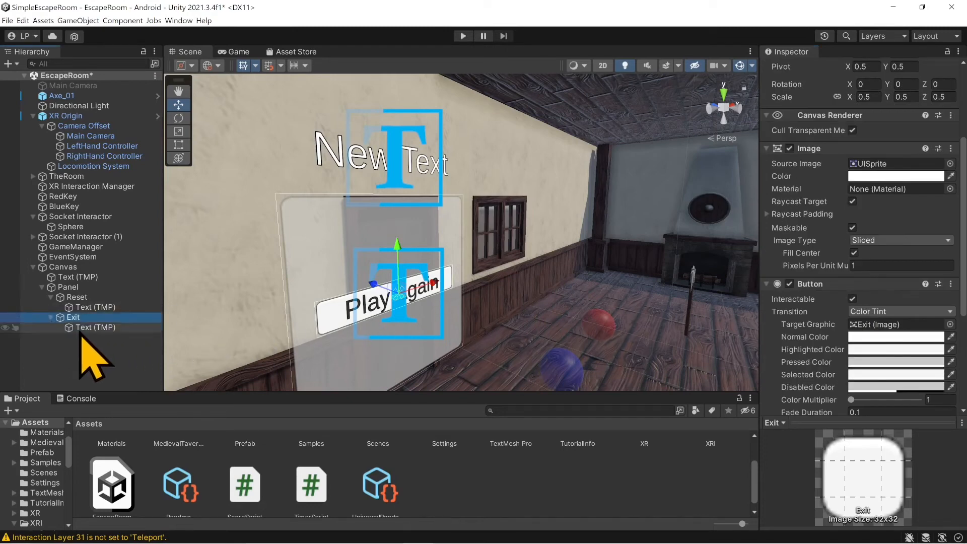
pyautogui.click(81, 328)
pyautogui.click(849, 208)
pyautogui.write('Exit')
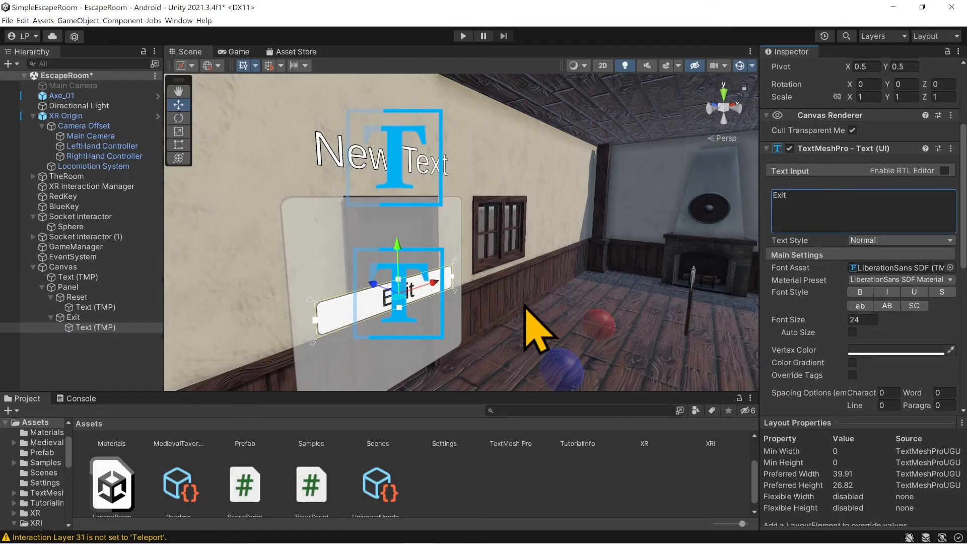
# Move the Reset button up and the Exit button down on the Panel, leaving a gap between them
pyautogui.click(77, 297)
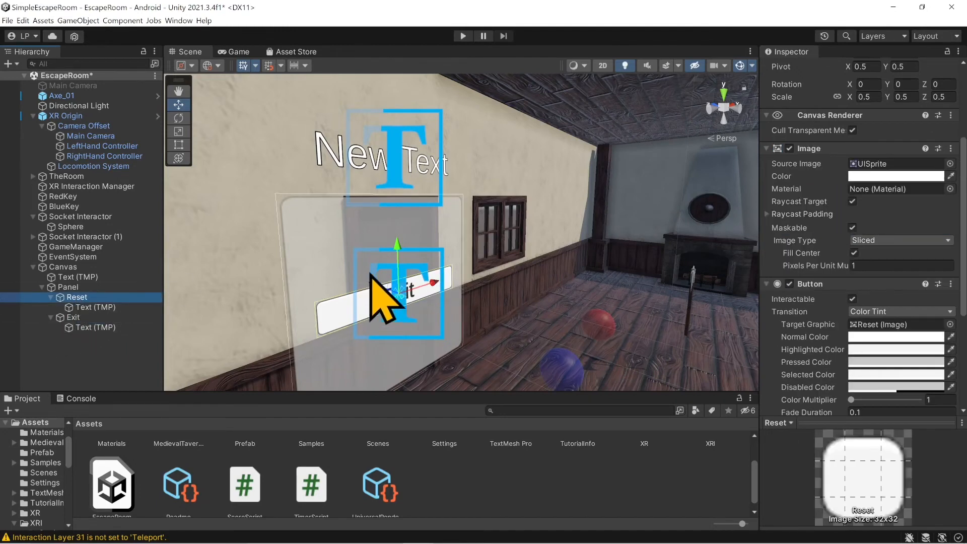
pyautogui.moveTo(401, 280); pyautogui.dragTo(395, 213)
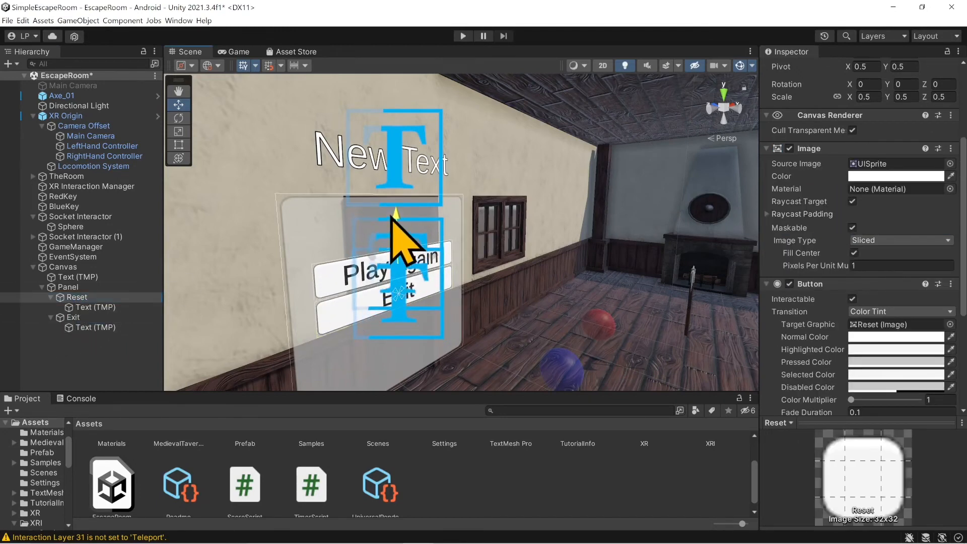
pyautogui.click(75, 318)
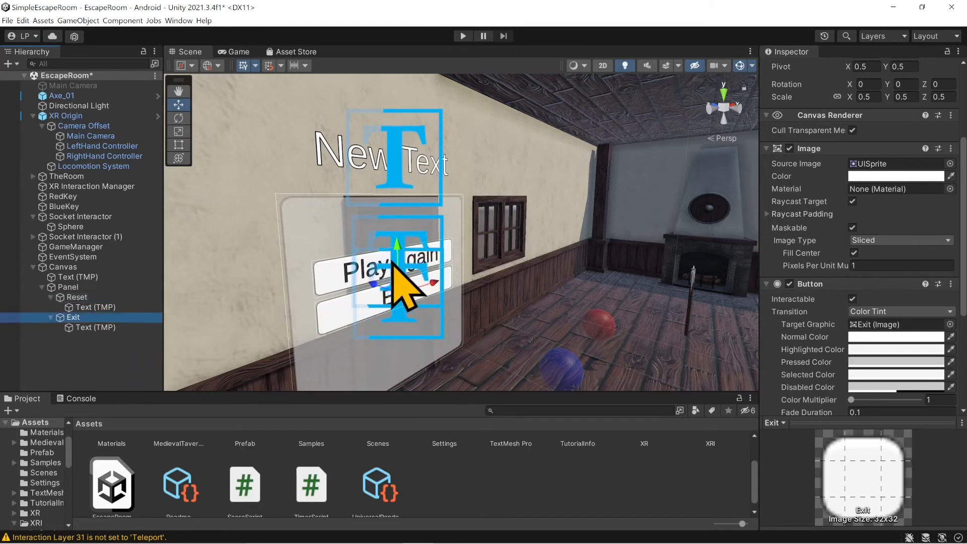
pyautogui.moveTo(399, 250); pyautogui.dragTo(401, 280)
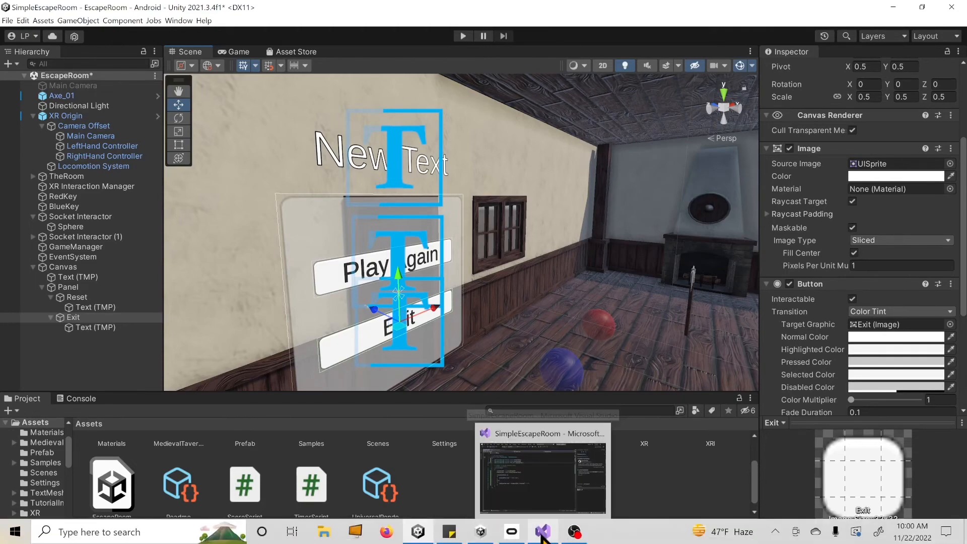
# Switch to Visual Studio and declare a serialized private GameObject field named gameOverBox below displayText in TimerScript
pyautogui.click(542, 535)
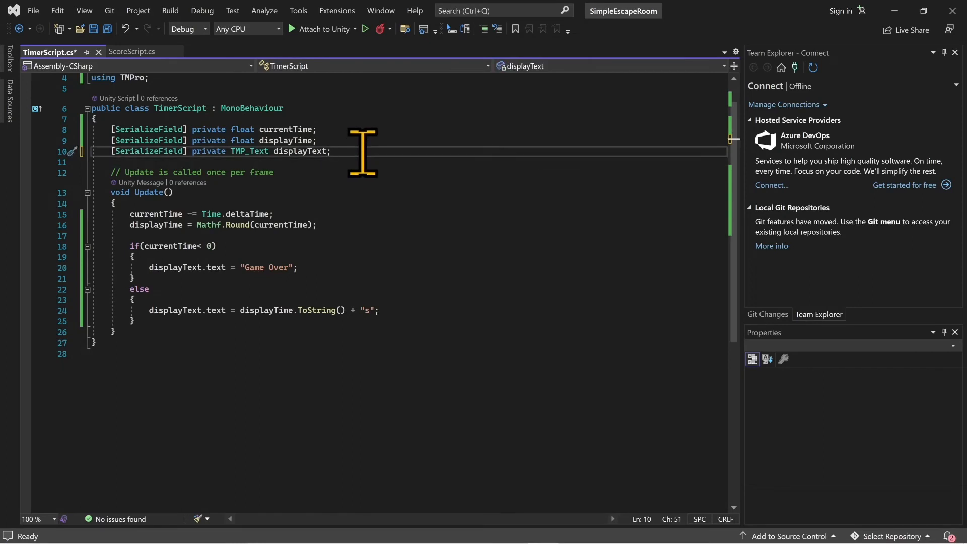
pyautogui.press('Return')
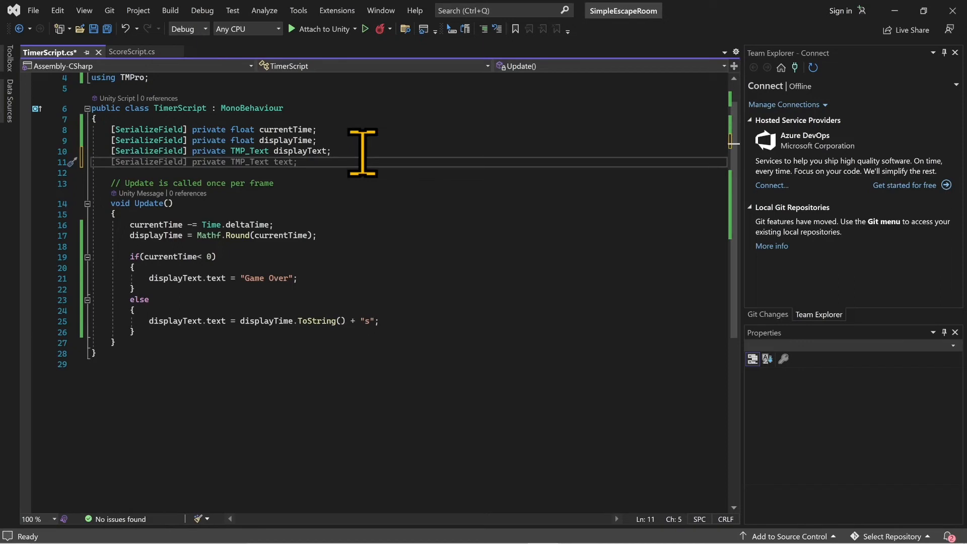
pyautogui.write('[')
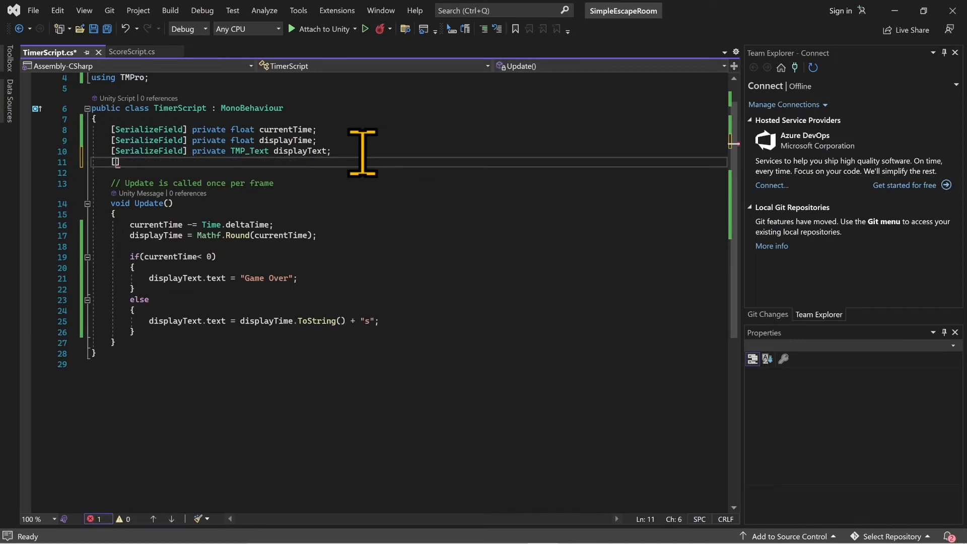
pyautogui.write('seri')
pyautogui.press('Tab')
pyautogui.write('] ')
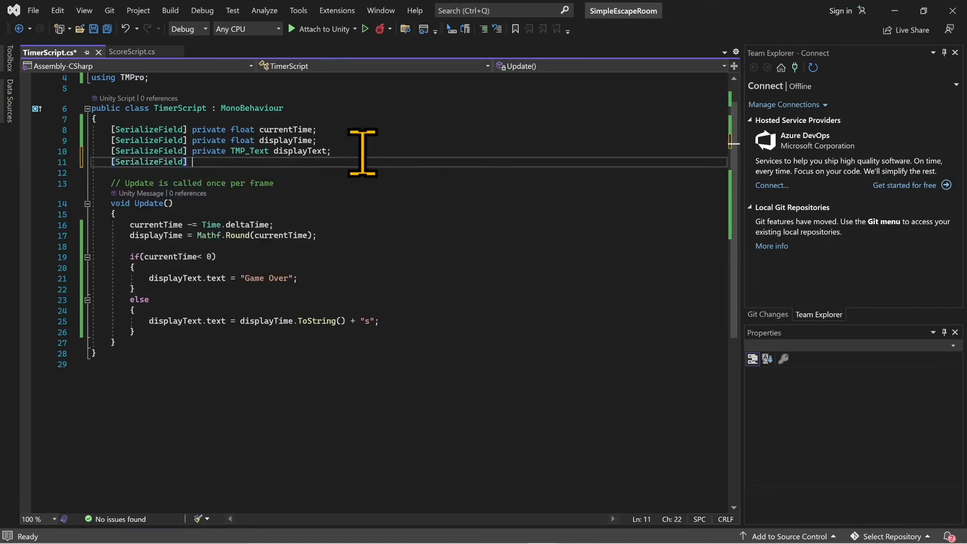
pyautogui.write('ori')
pyautogui.press('BackSpace')
pyautogui.press('BackSpace')
pyautogui.press('BackSpace')
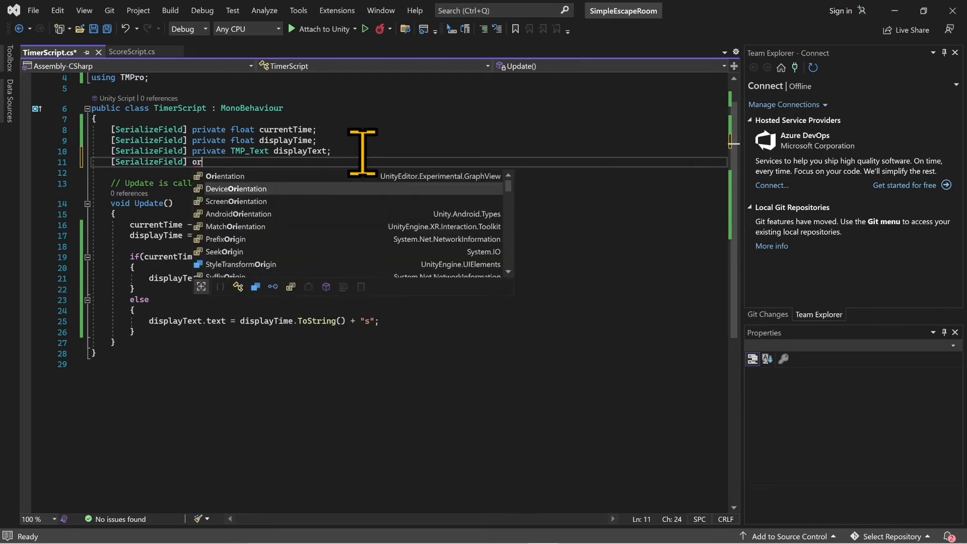
pyautogui.write('private ')
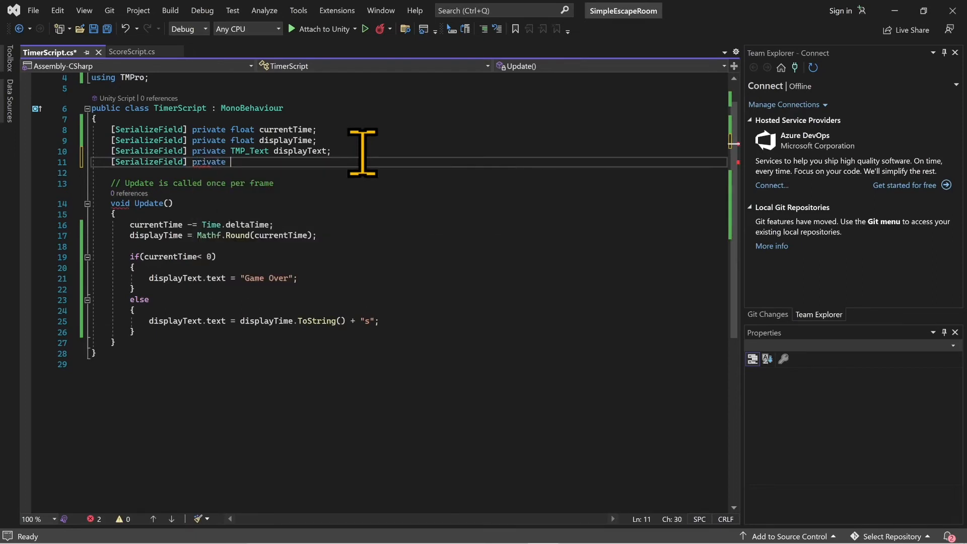
pyautogui.write('Game')
pyautogui.press('Tab')
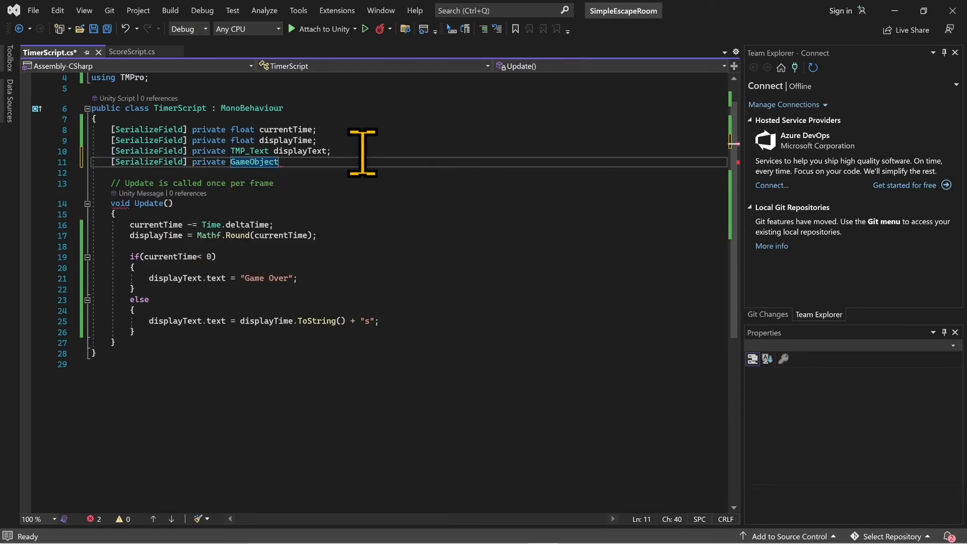
pyautogui.write('game')
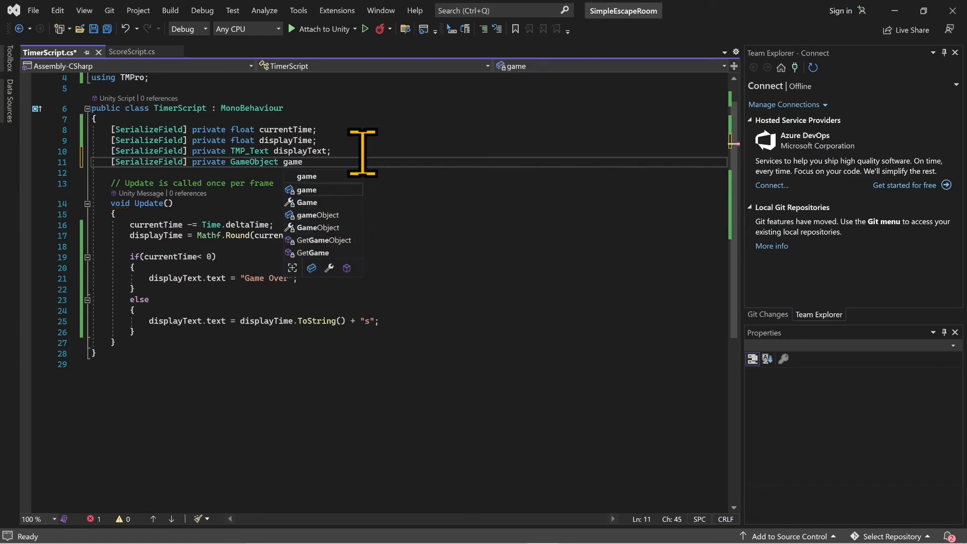
pyautogui.write('OverB')
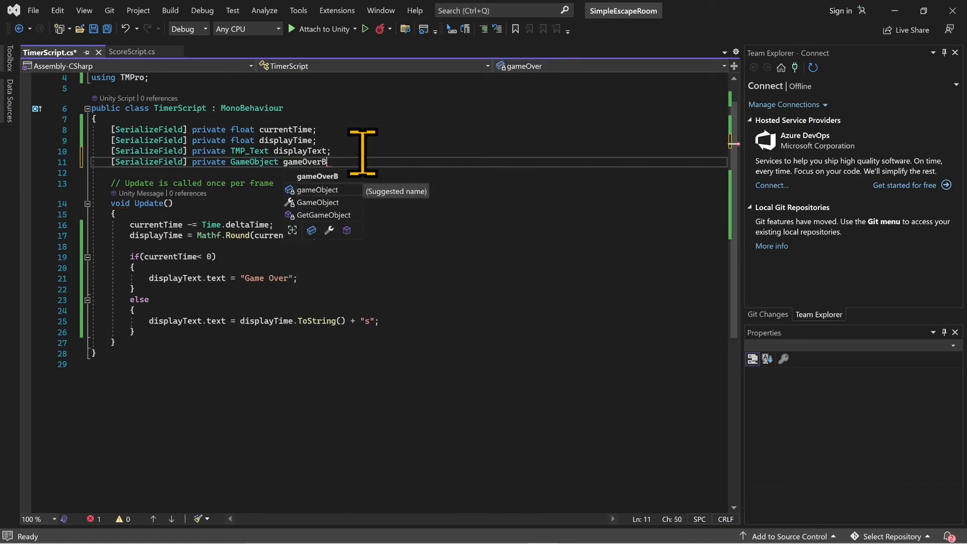
pyautogui.write('ox;')
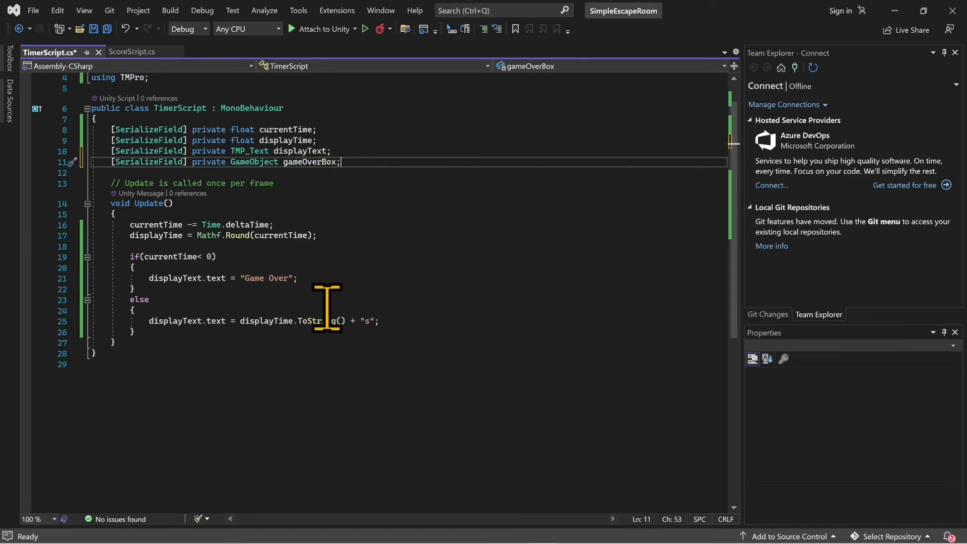
# Add gameOverBox.SetActive(true); after the "Game Over" text line in the currentTime < 0 branch and save TimerScript
pyautogui.click(312, 277)
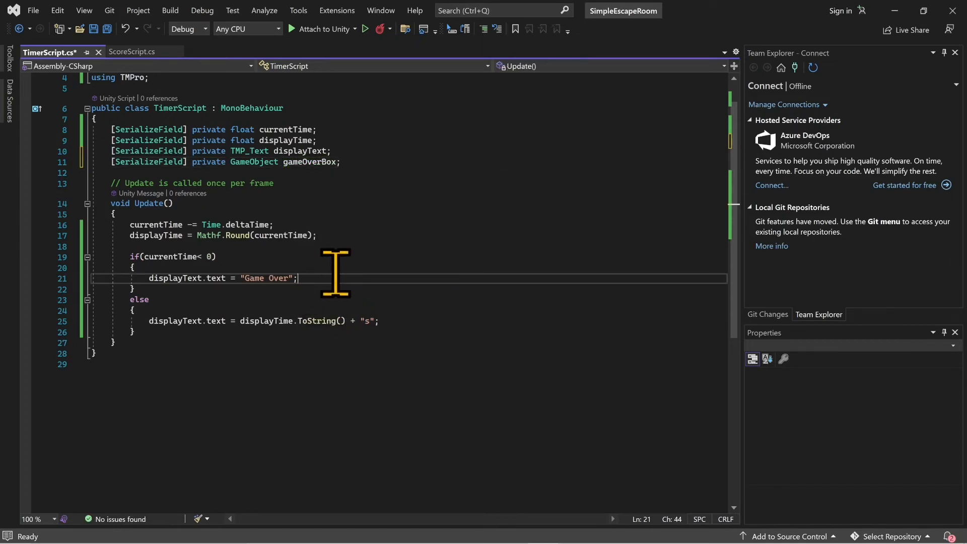
pyautogui.press('Return')
pyautogui.write('game')
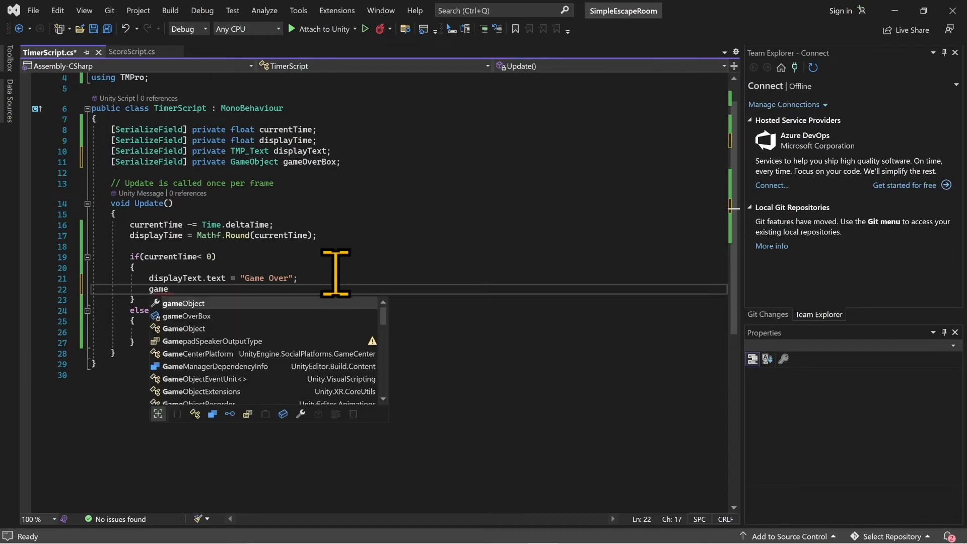
pyautogui.write('OverBox.set')
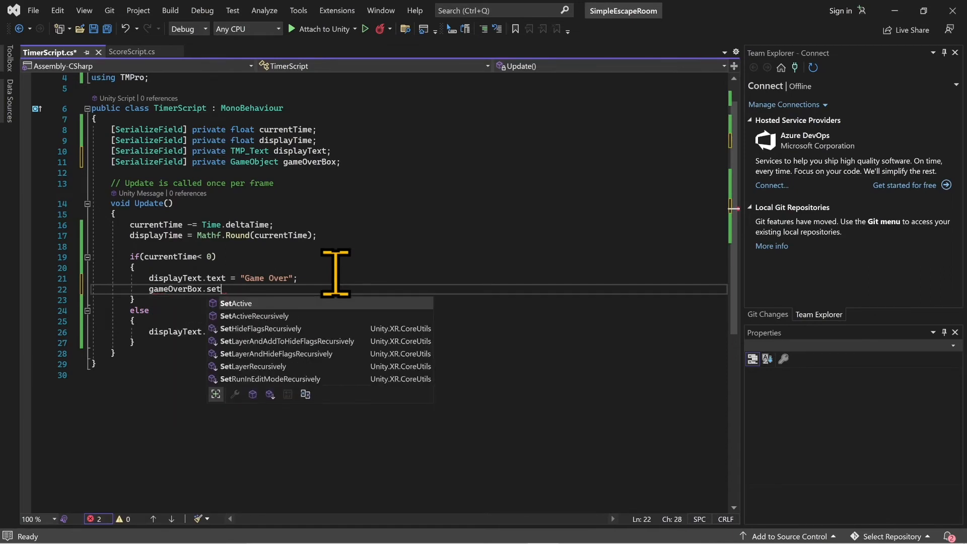
pyautogui.press('Tab')
pyautogui.write('(true')
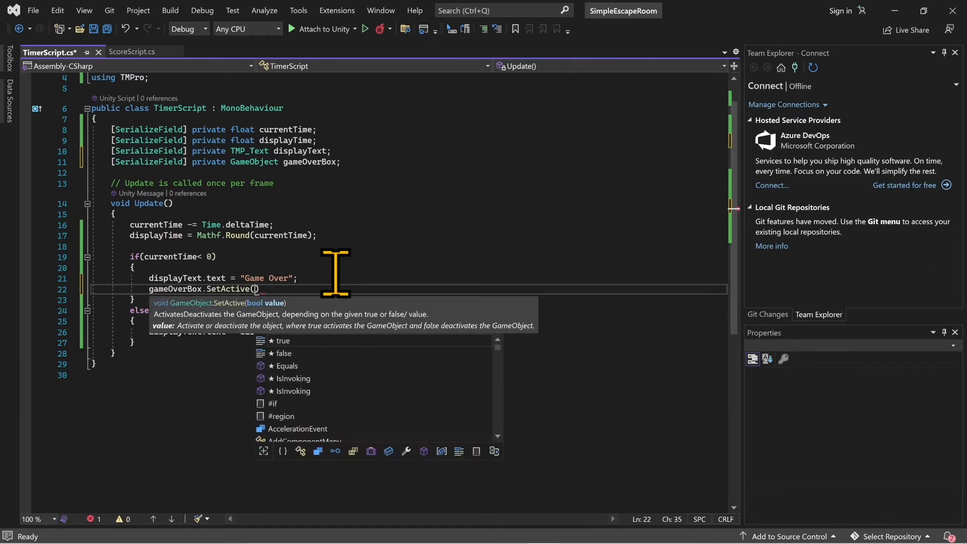
pyautogui.write(')')
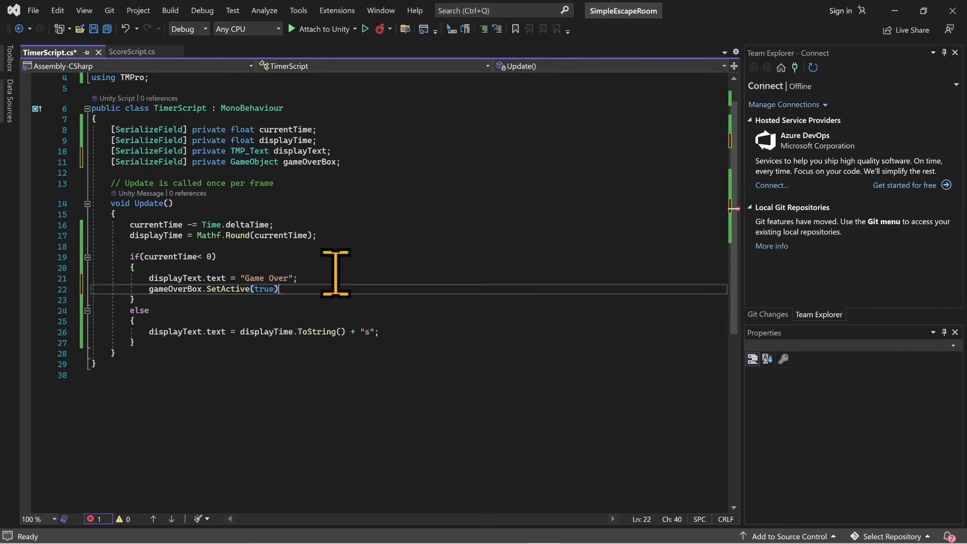
pyautogui.write(';')
pyautogui.hotkey('ctrl', 's')
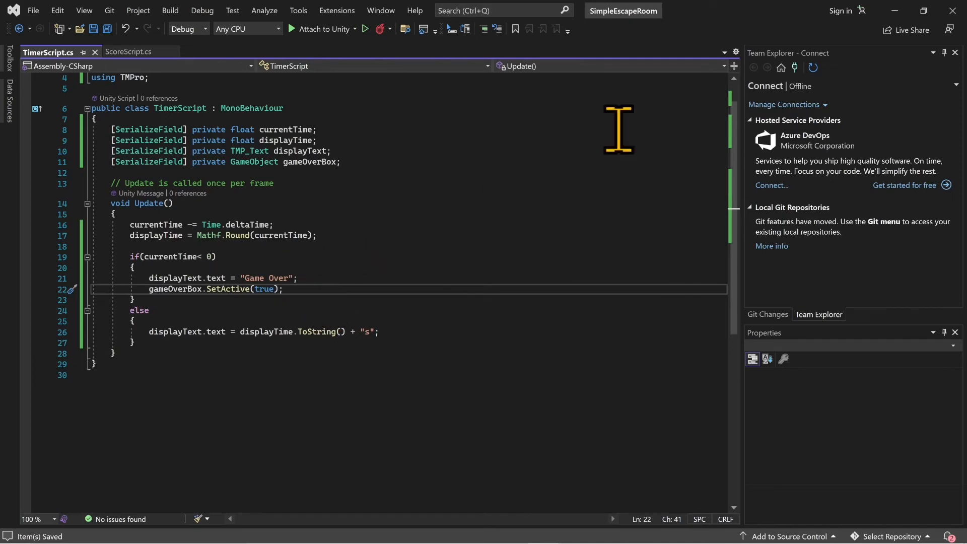
# Switch to Unity and deactivate the Panel object under Canvas so it starts hidden
pyautogui.click(896, 11)
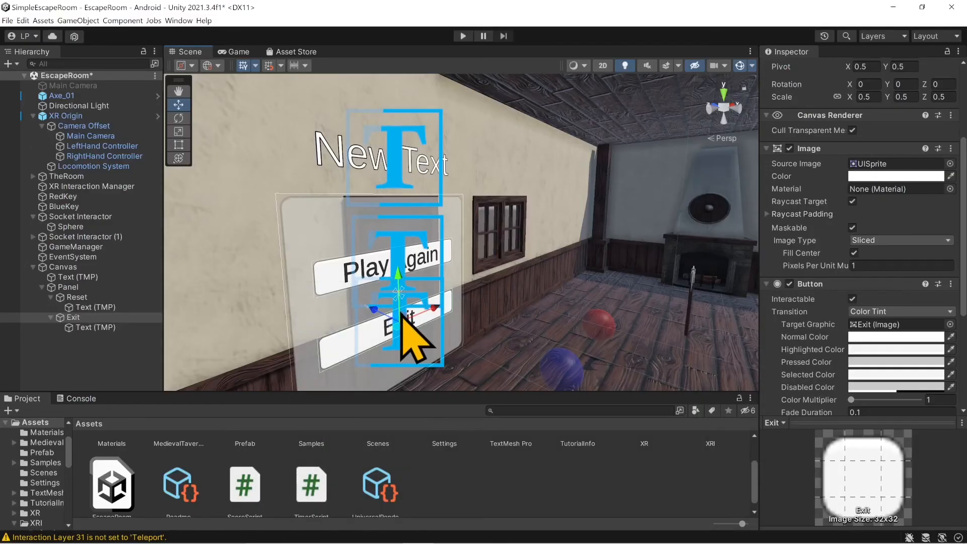
pyautogui.click(154, 286)
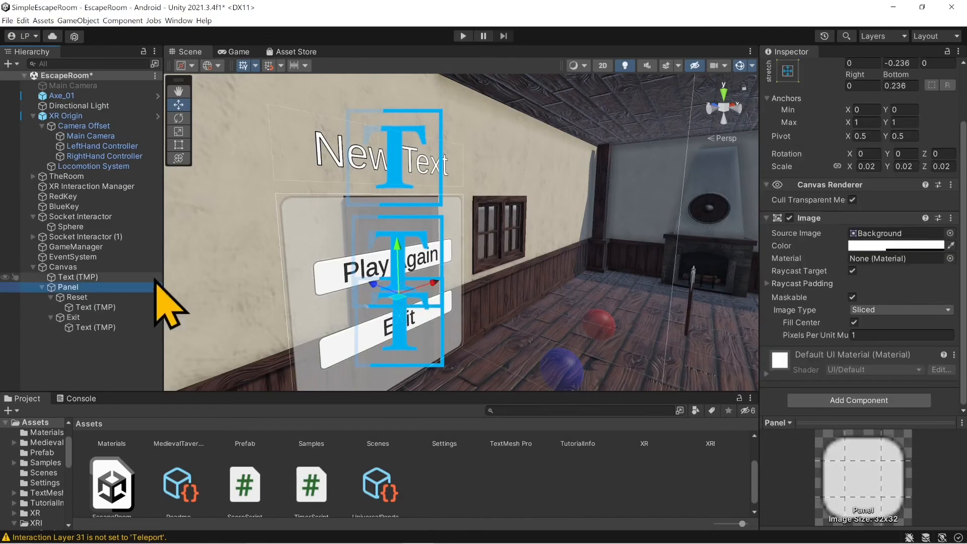
pyautogui.scroll(2, 819, 116)
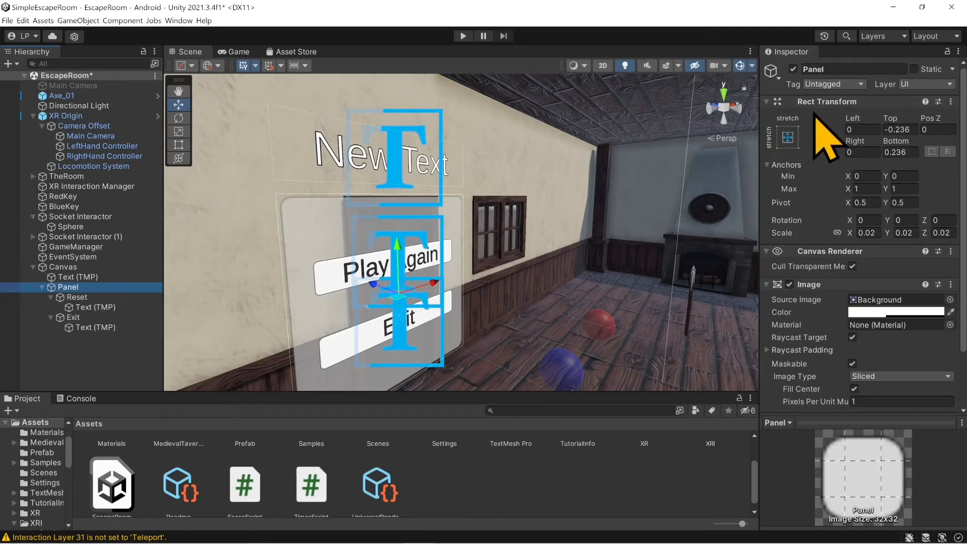
pyautogui.click(794, 69)
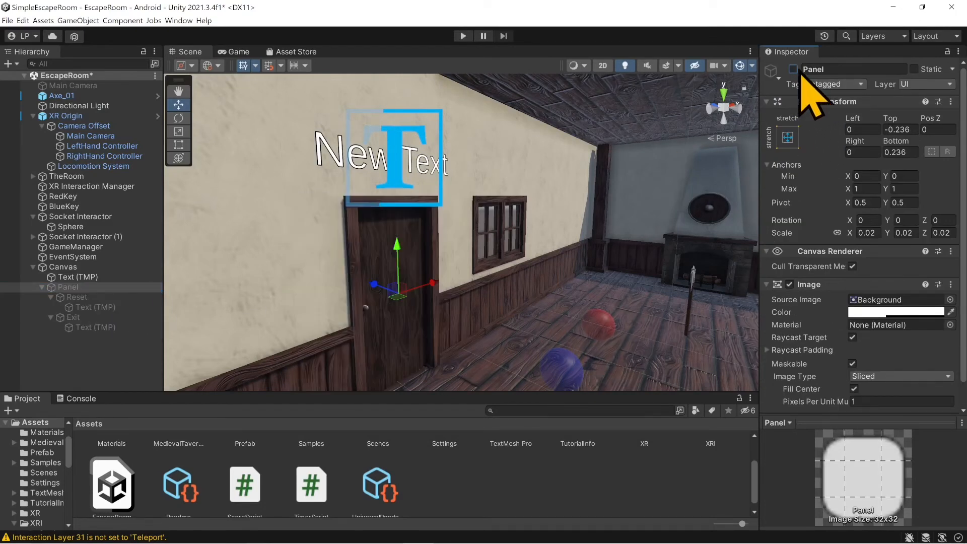
# Assign the Panel to the Game Over Box field of GameManager's Timer Script and test the countdown in Play mode
pyautogui.click(82, 249)
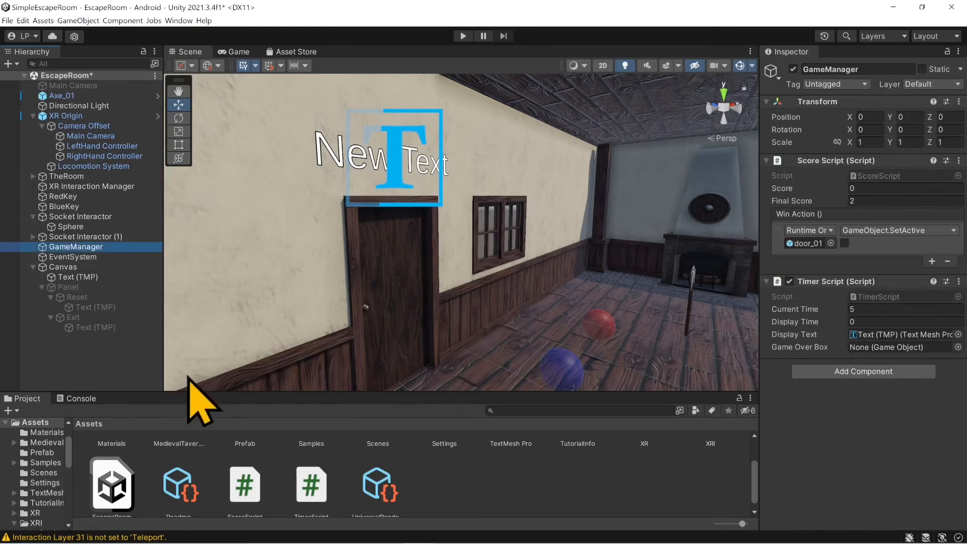
pyautogui.moveTo(70, 288); pyautogui.dragTo(859, 348)
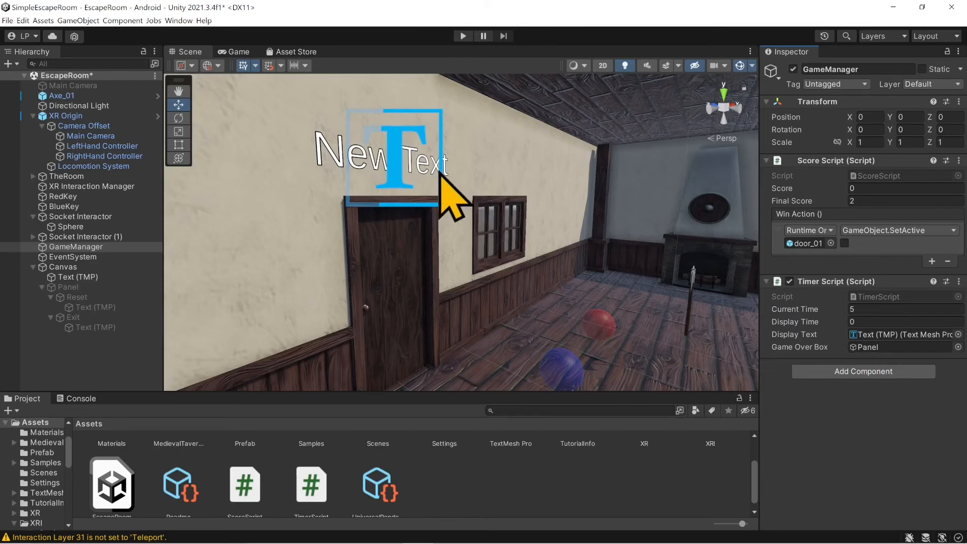
pyautogui.click(463, 36)
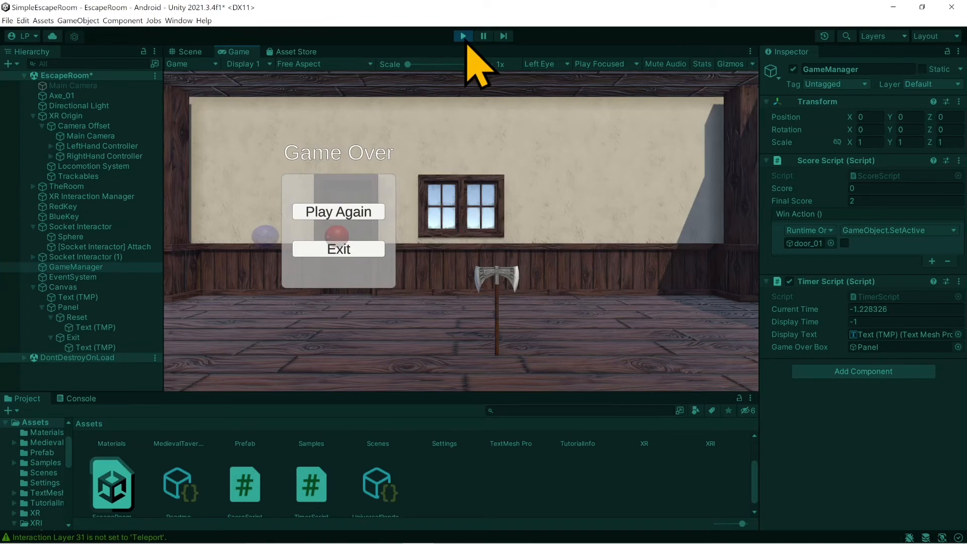
pyautogui.click(466, 43)
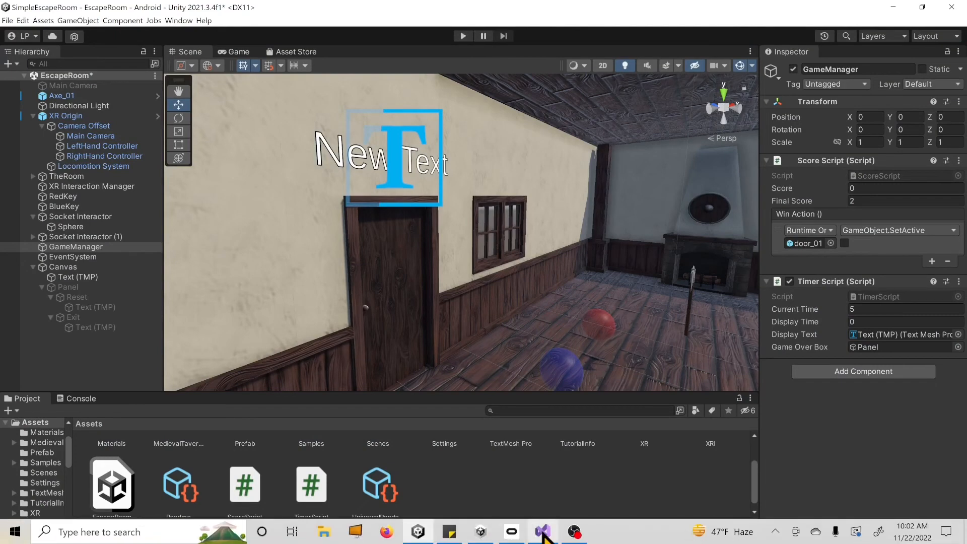
# Switch to Visual Studio and add Time.timeScale = 0; below gameOverBox.SetActive(true); in TimerScript's currentTime < 0 branch
pyautogui.click(543, 533)
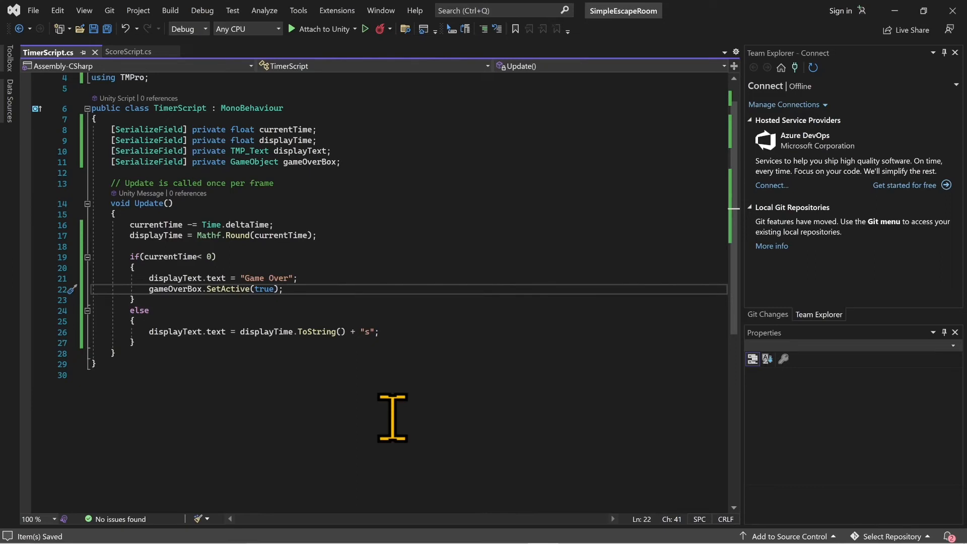
pyautogui.click(408, 333)
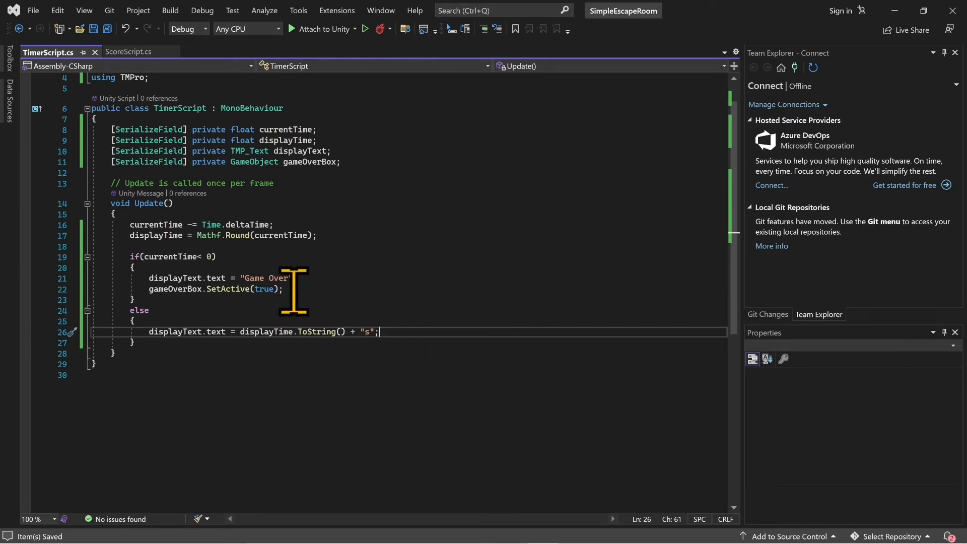
pyautogui.click(319, 289)
pyautogui.press('Return')
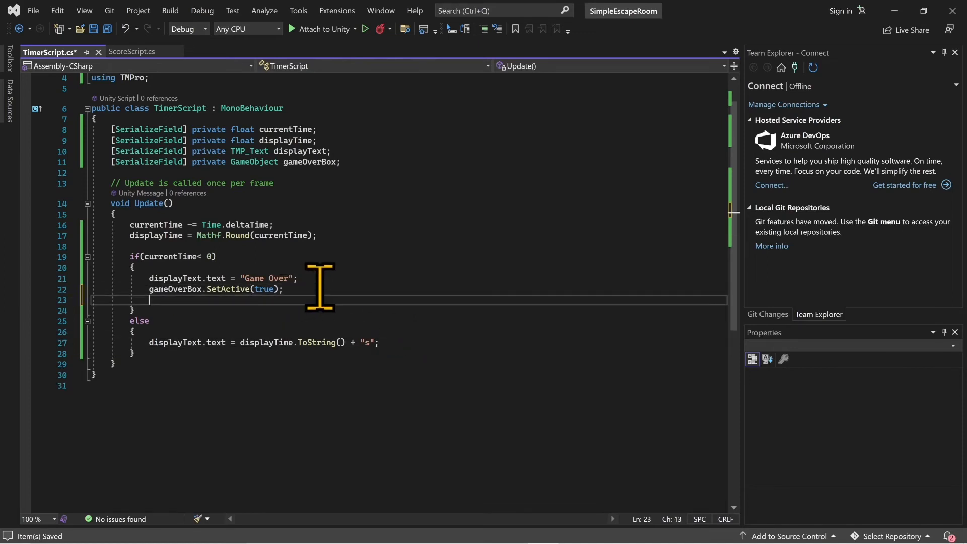
pyautogui.write('Time')
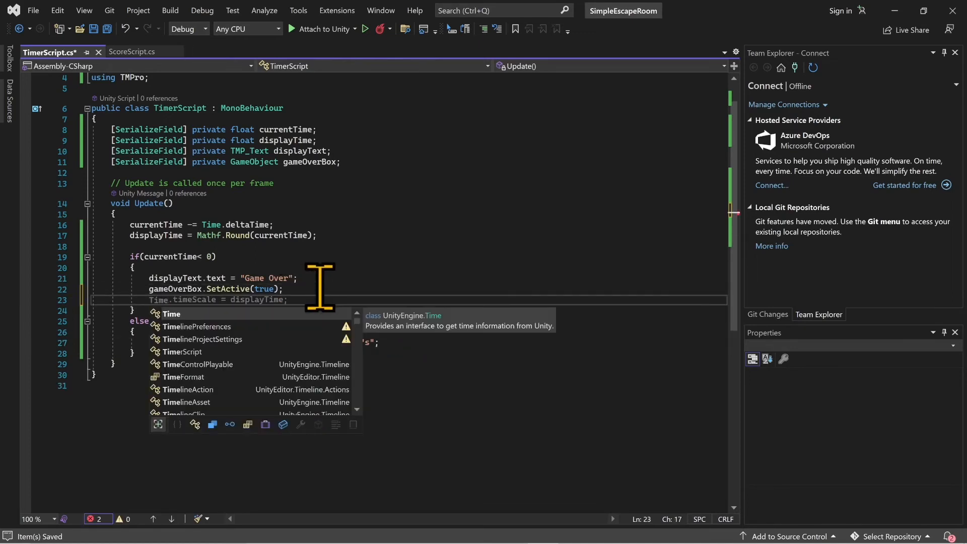
pyautogui.write('.timeScale = displayTim')
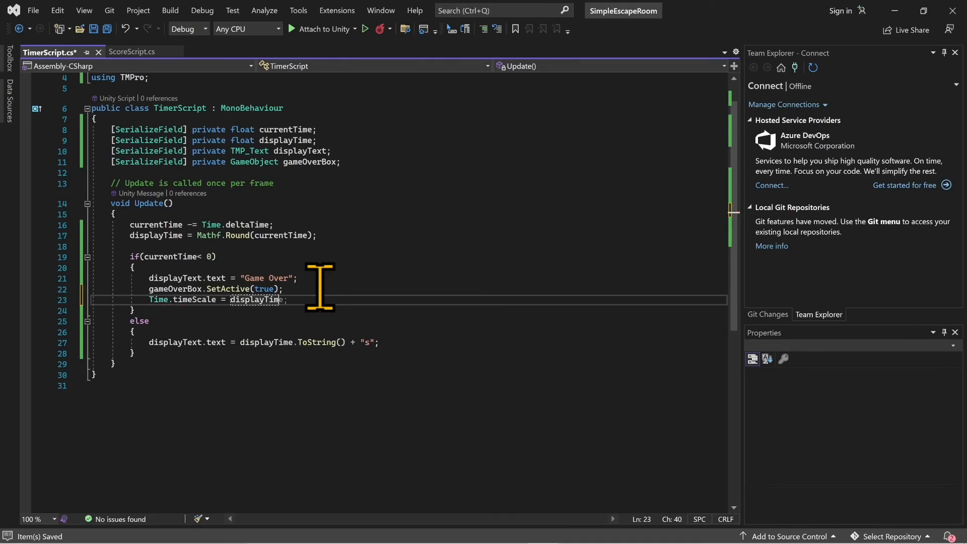
pyautogui.press('BackSpace')
pyautogui.press('BackSpace')
pyautogui.press('BackSpace')
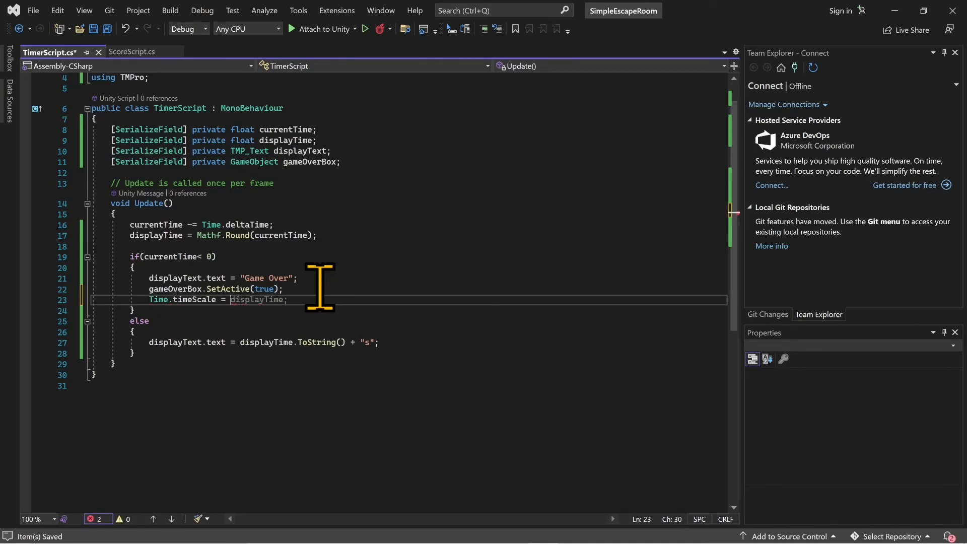
pyautogui.write('0;')
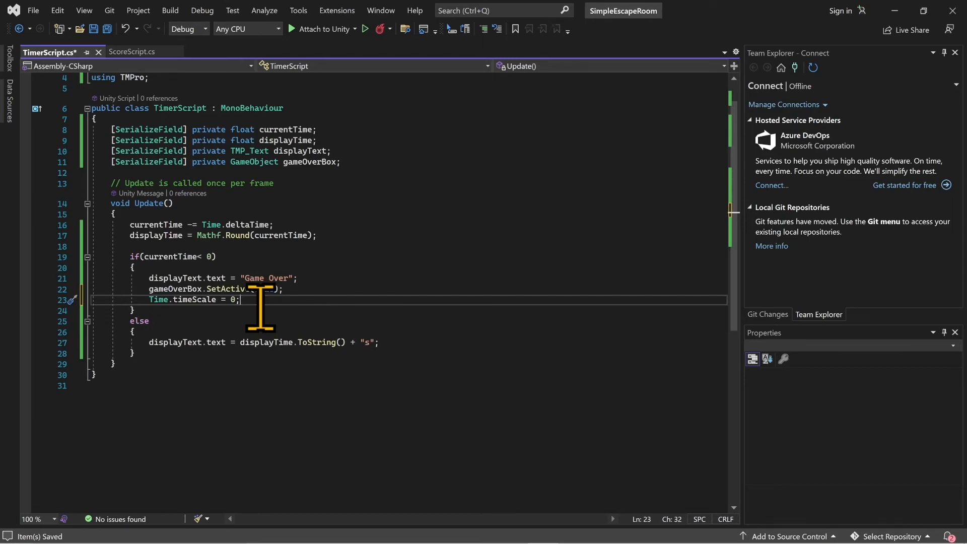
# Switch to Unity and create a C# script named ButtonManager in the Assets folder
pyautogui.click(895, 11)
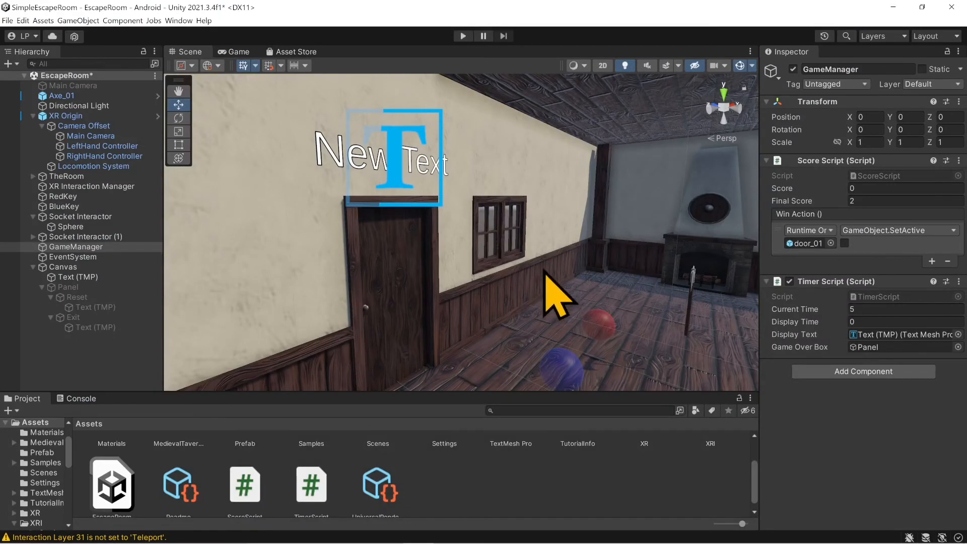
pyautogui.moveTo(545, 273); pyautogui.dragTo(547, 318, button='right')
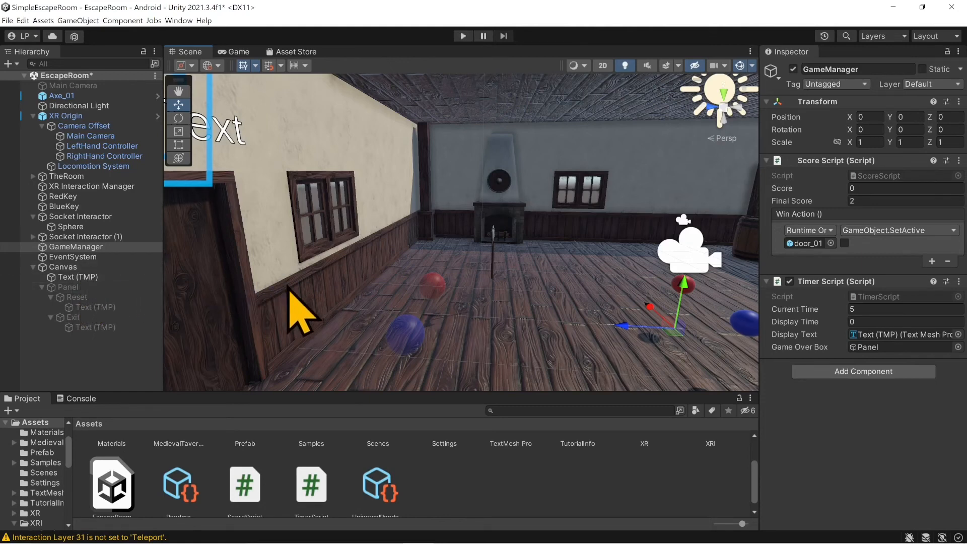
pyautogui.click(88, 297)
pyautogui.click(75, 318)
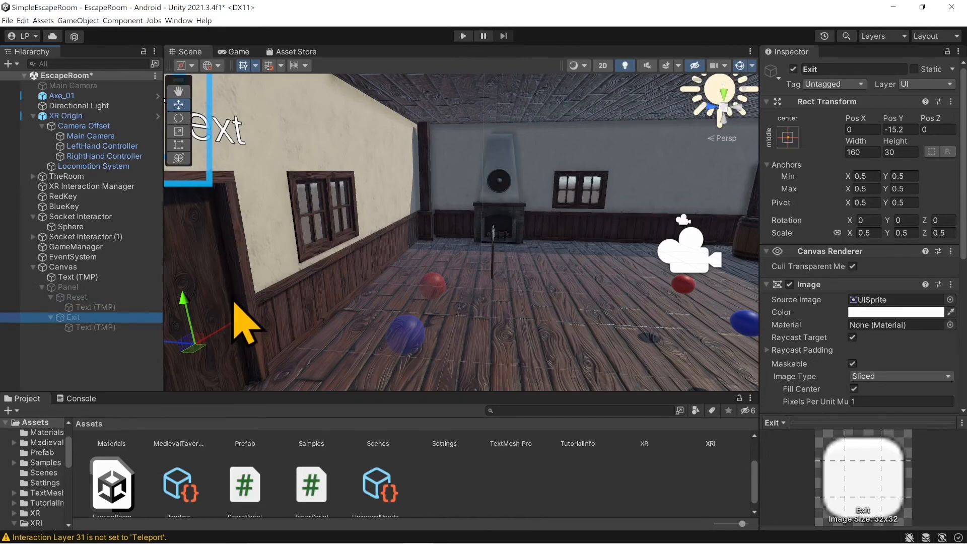
pyautogui.rightClick(443, 484)
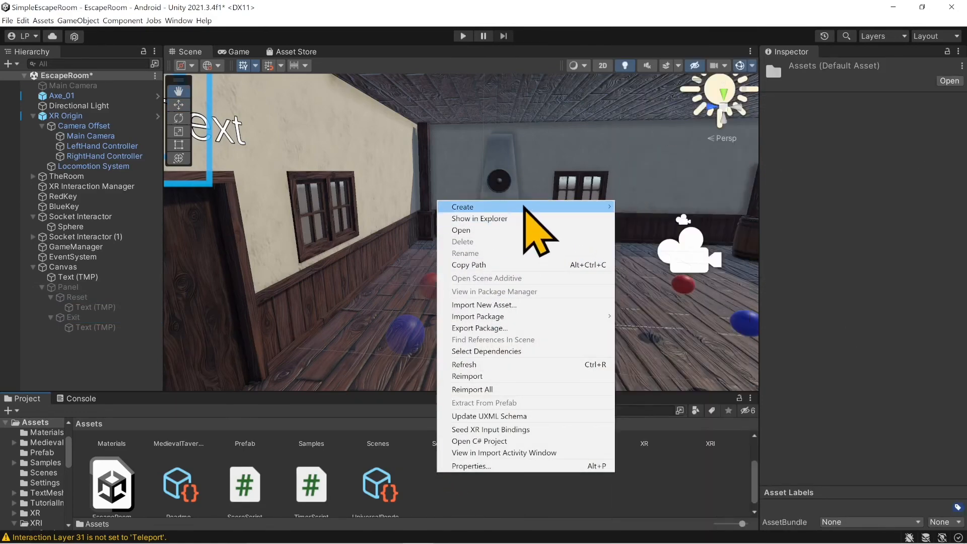
pyautogui.moveTo(527, 207)
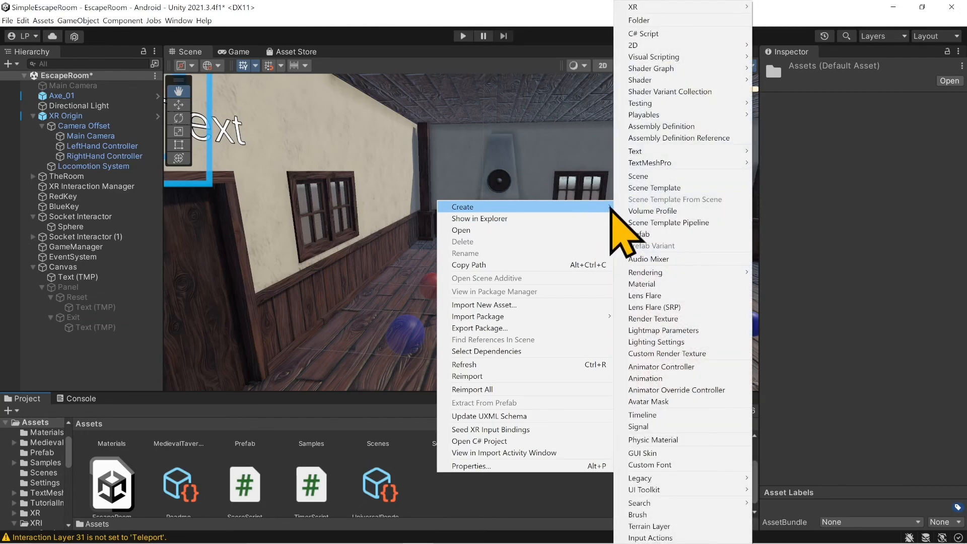
pyautogui.click(681, 36)
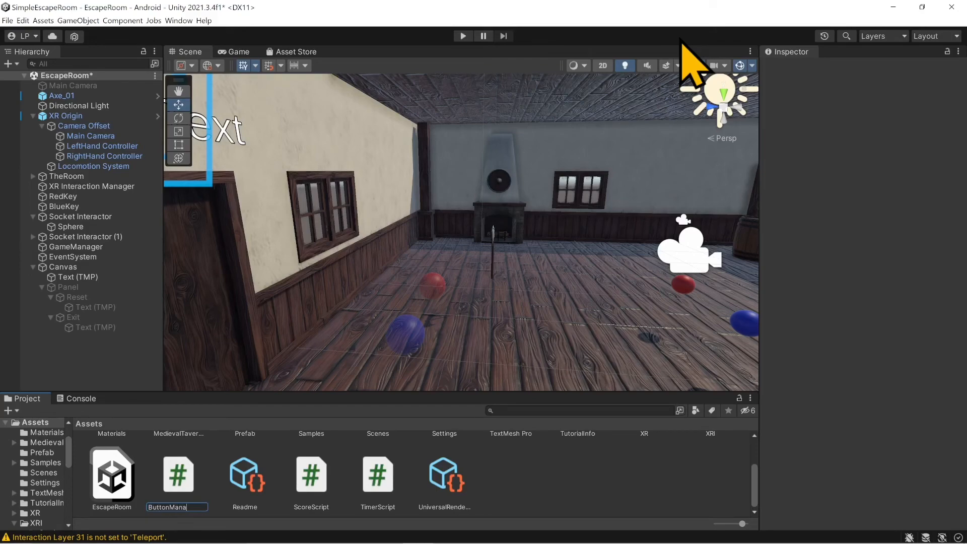
pyautogui.write('ButtonManager')
pyautogui.press('Return')
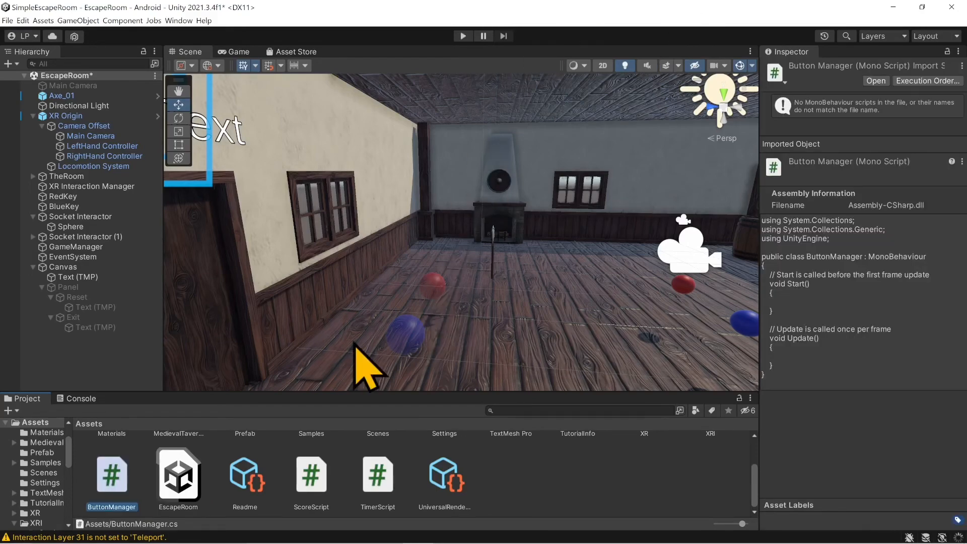
# Open the ButtonManager script in Visual Studio and add using UnityEngine.SceneManager; below the existing using lines
pyautogui.doubleClick(112, 476)
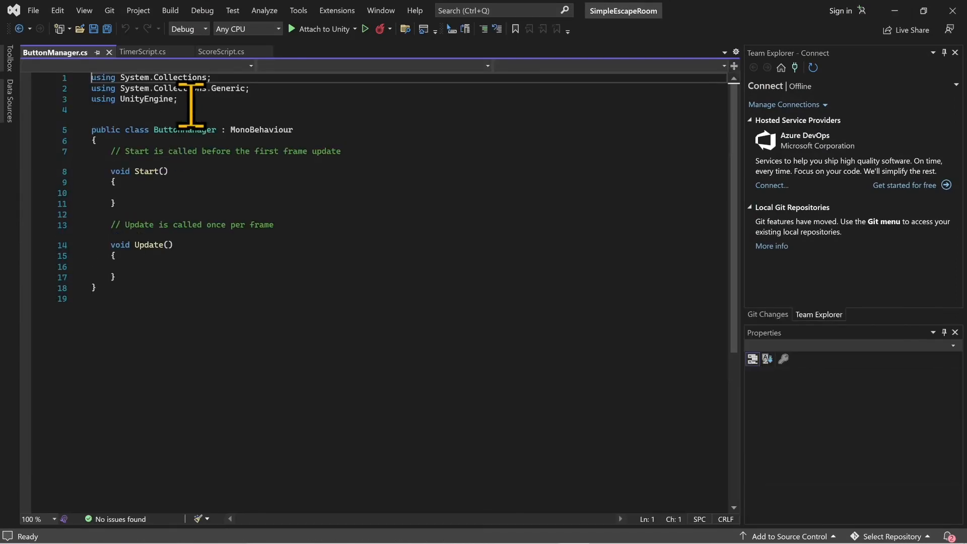
pyautogui.click(191, 106)
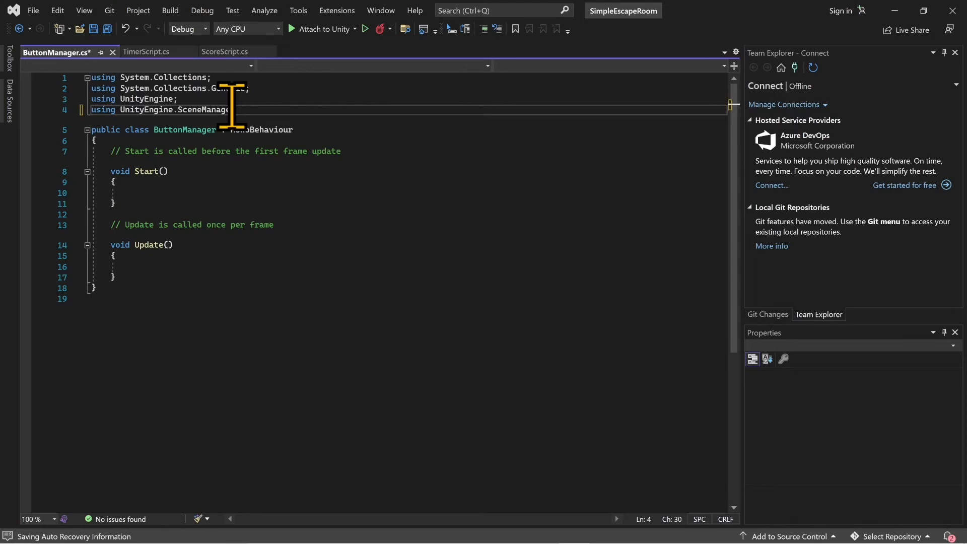
pyautogui.write(';')
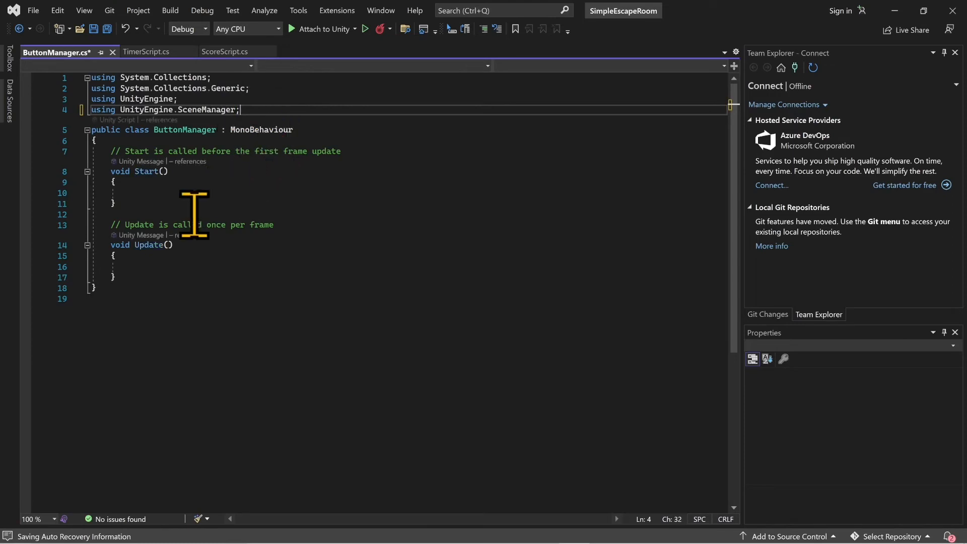
# Delete the default Start and Update methods with their comments from the ButtonManager class
pyautogui.moveTo(136, 276); pyautogui.dragTo(115, 244)
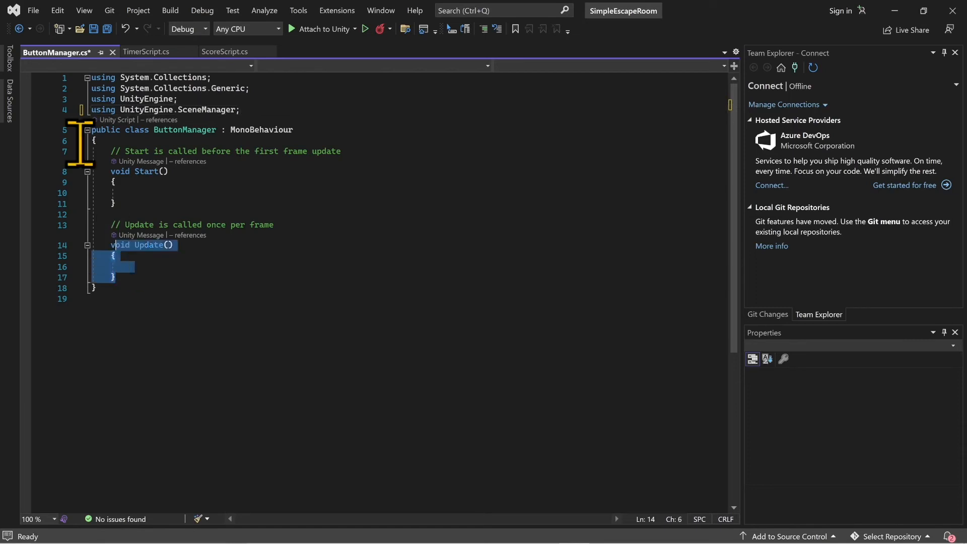
pyautogui.moveTo(80, 143); pyautogui.dragTo(76, 162)
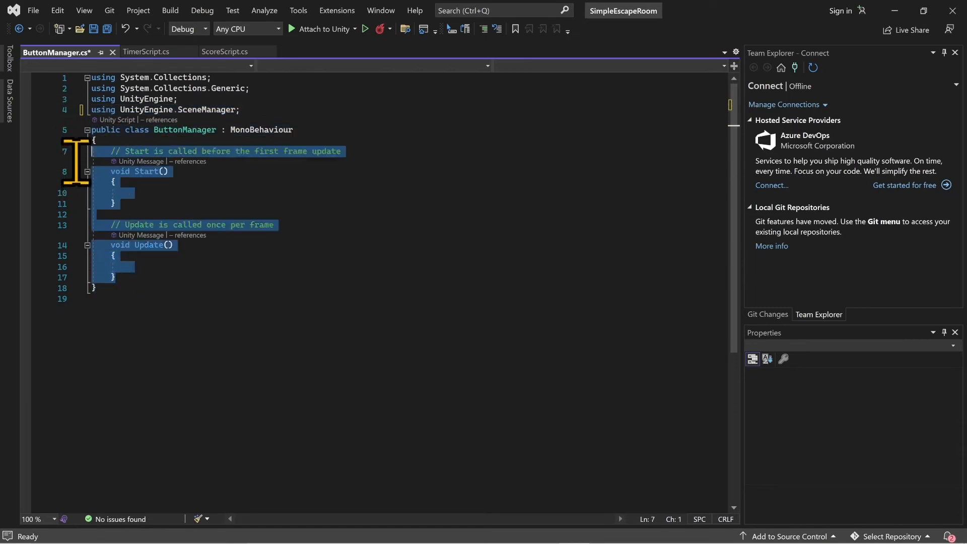
pyautogui.press('Delete')
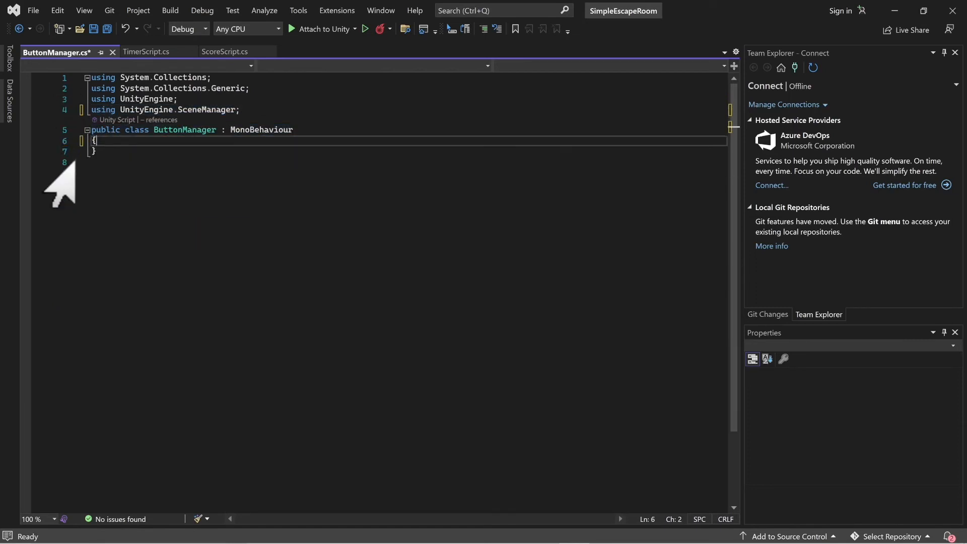
# Add an empty public void ResetGame() method to the ButtonManager class
pyautogui.press('Return')
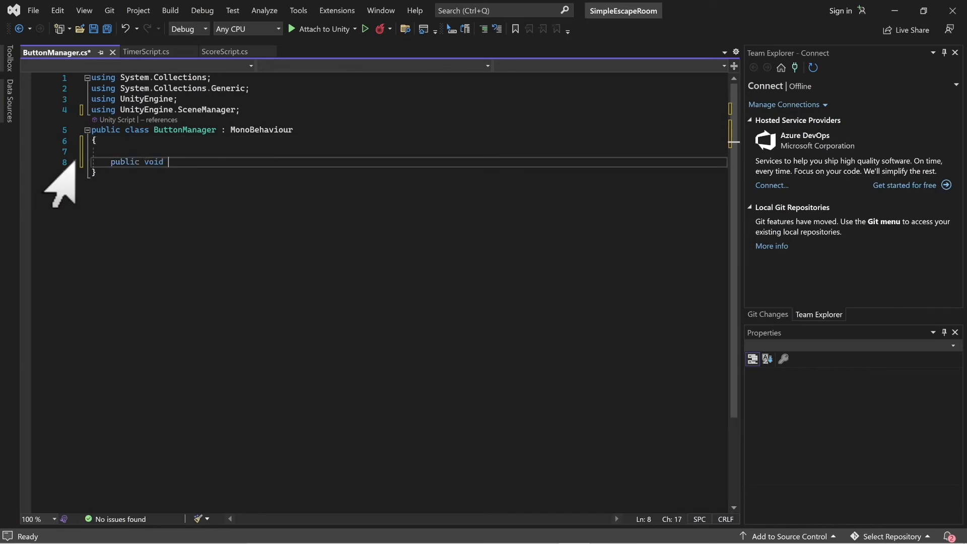
pyautogui.write('public void Reset')
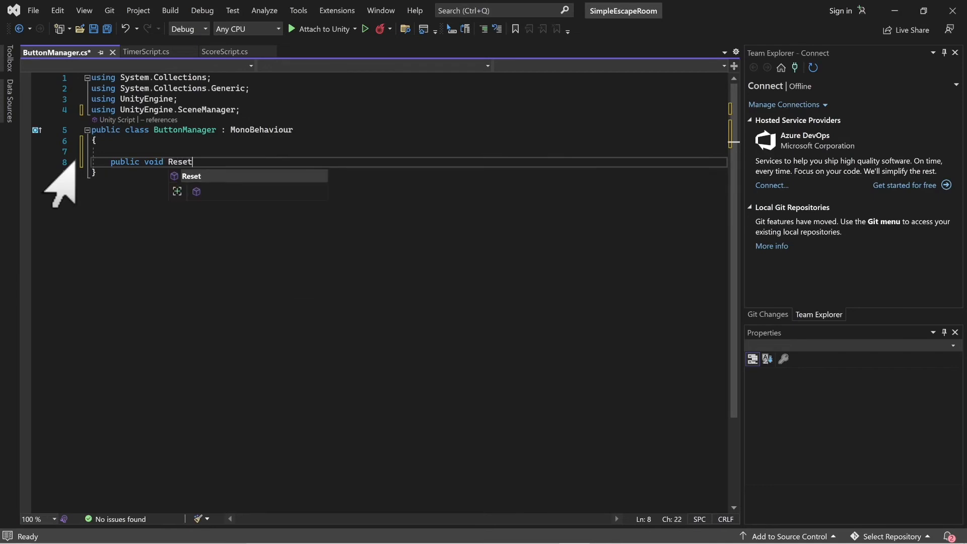
pyautogui.write('Game(')
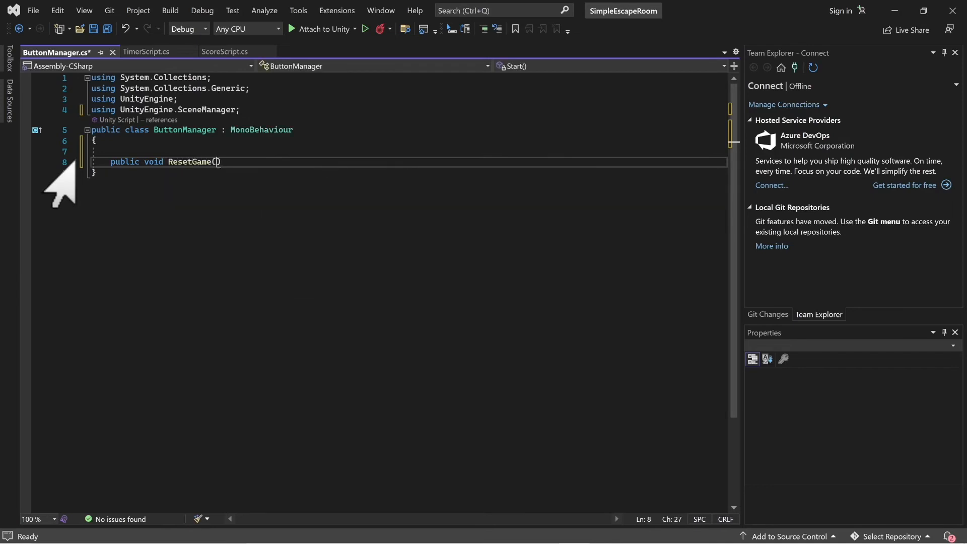
pyautogui.write(') {')
pyautogui.press('Return')
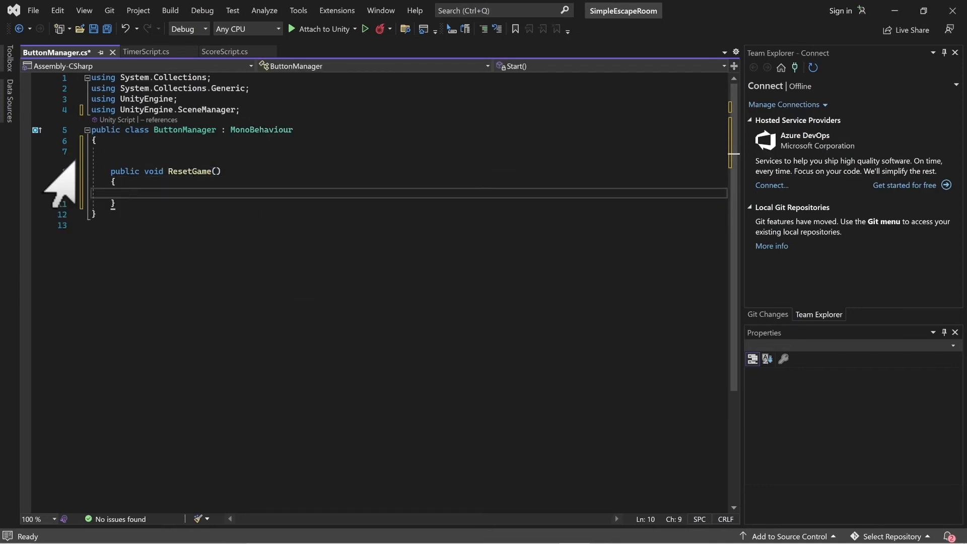
# Add SceneManager.LoadScene(0); to the ResetGame() body, importing the UnityEngine.SceneManagement namespace through code completion
pyautogui.write('scene')
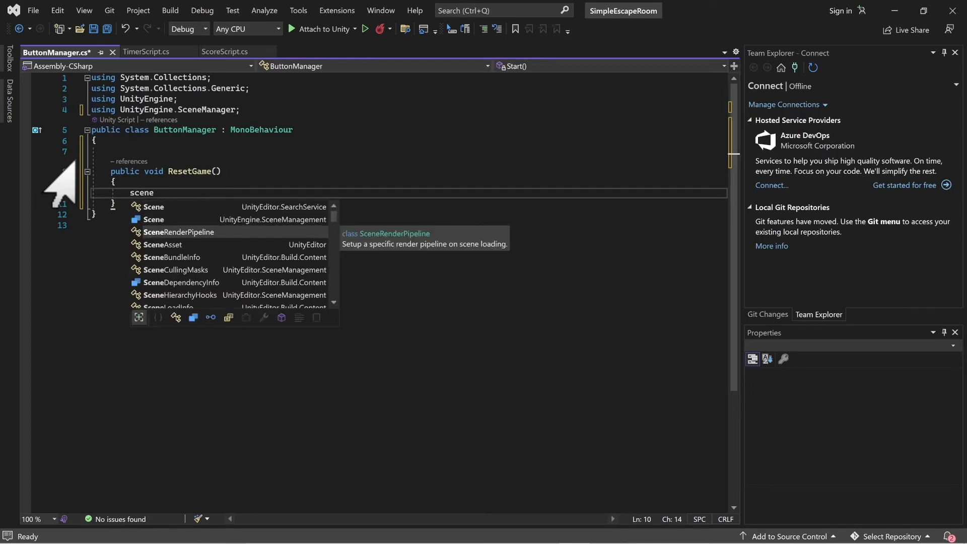
pyautogui.write('mam')
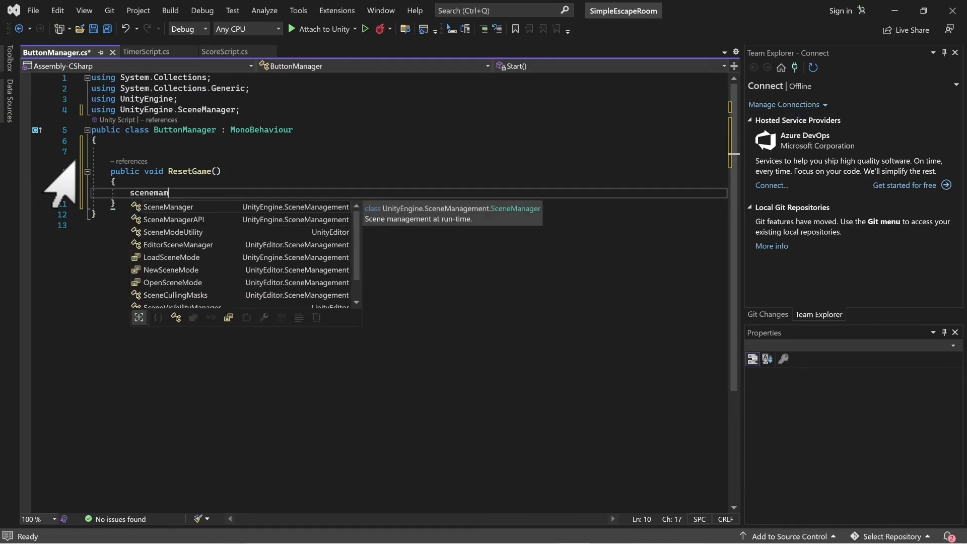
pyautogui.write('.Lo')
pyautogui.press('Tab')
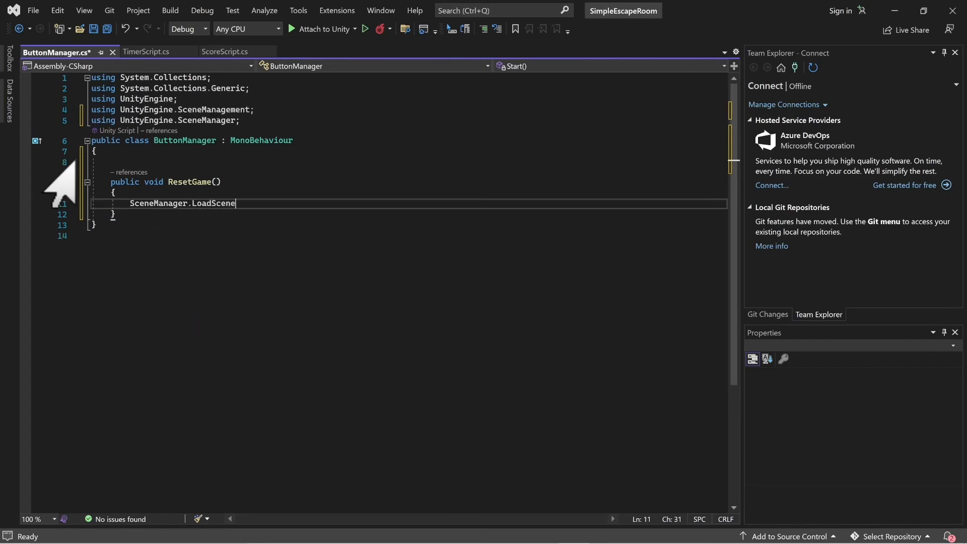
pyautogui.write('(')
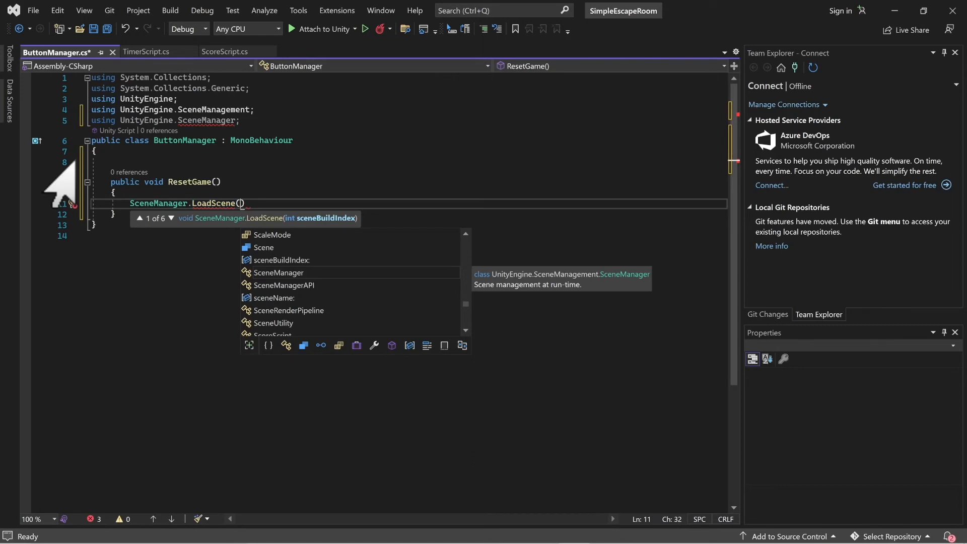
pyautogui.write('0')
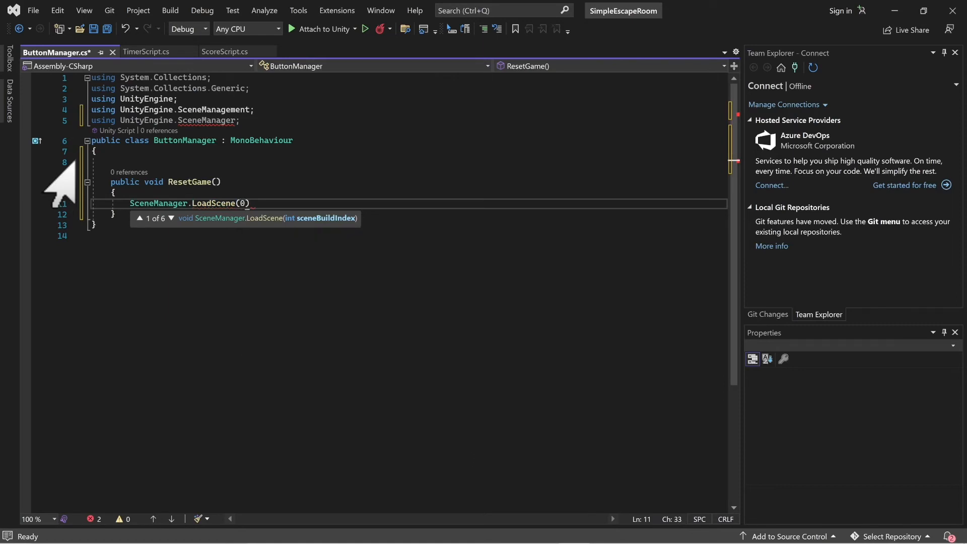
pyautogui.write(');')
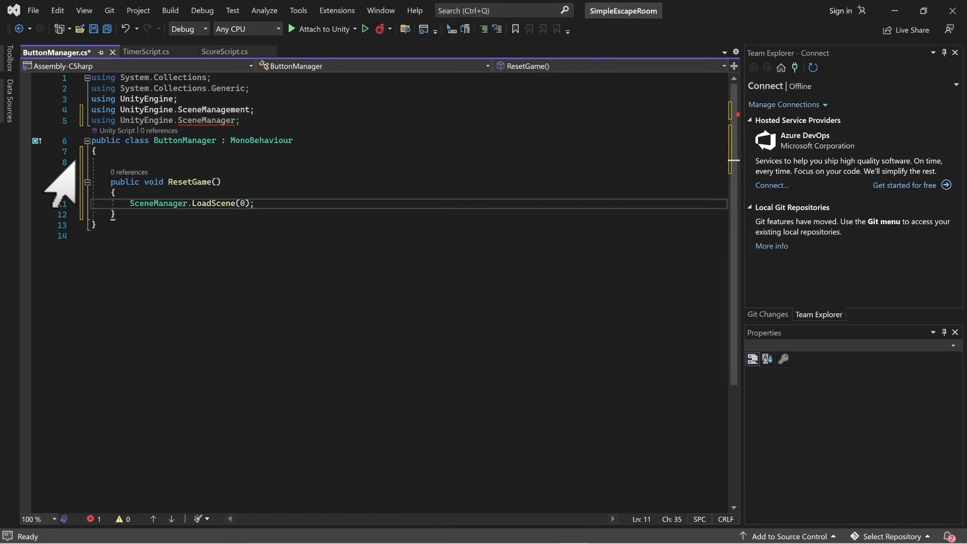
# Remove the incorrect using UnityEngine.SceneManager; line, leaving a blank line below using UnityEngine.SceneManagement;
pyautogui.rightClick(230, 122)
pyautogui.click(255, 121)
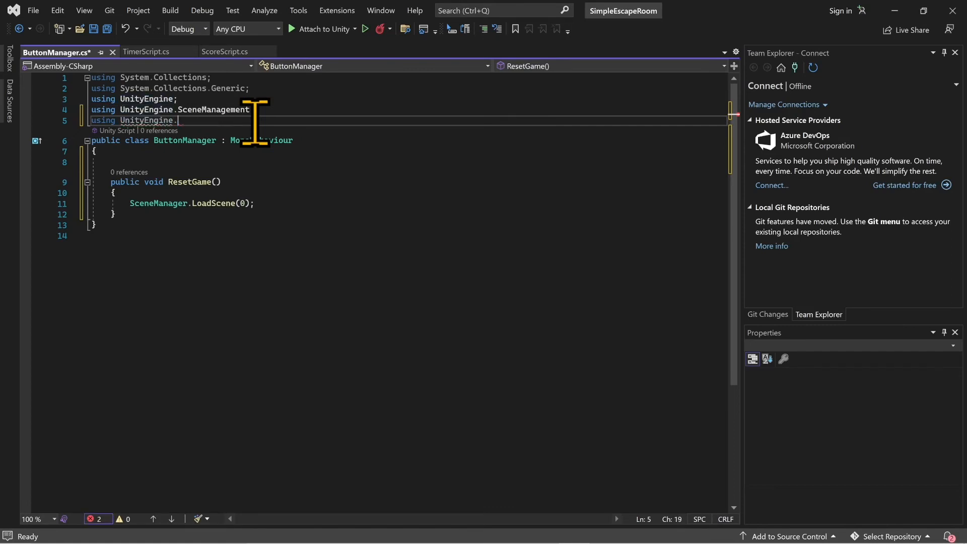
pyautogui.hotkey('ctrl', 'space')
pyautogui.write('Sc')
pyautogui.press('Tab')
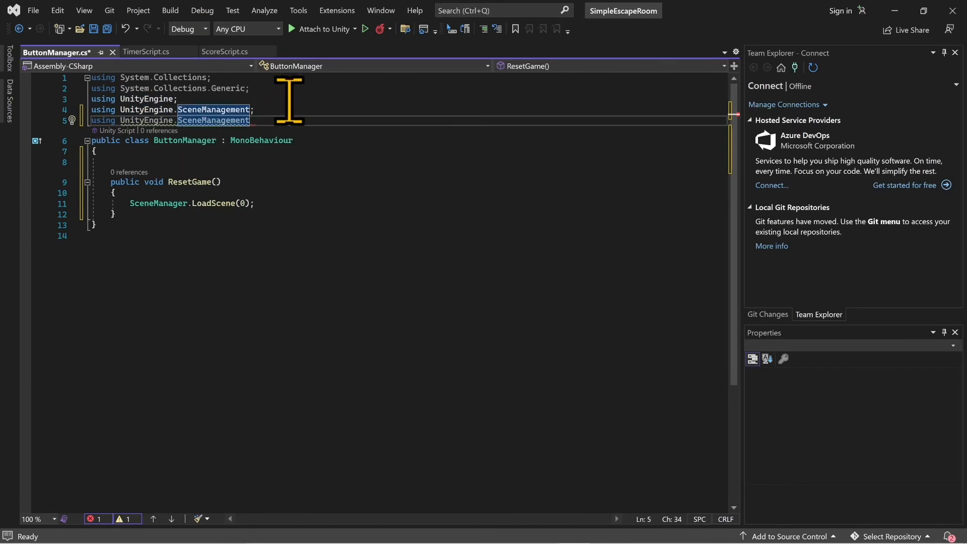
pyautogui.moveTo(250, 119); pyautogui.dragTo(55, 120)
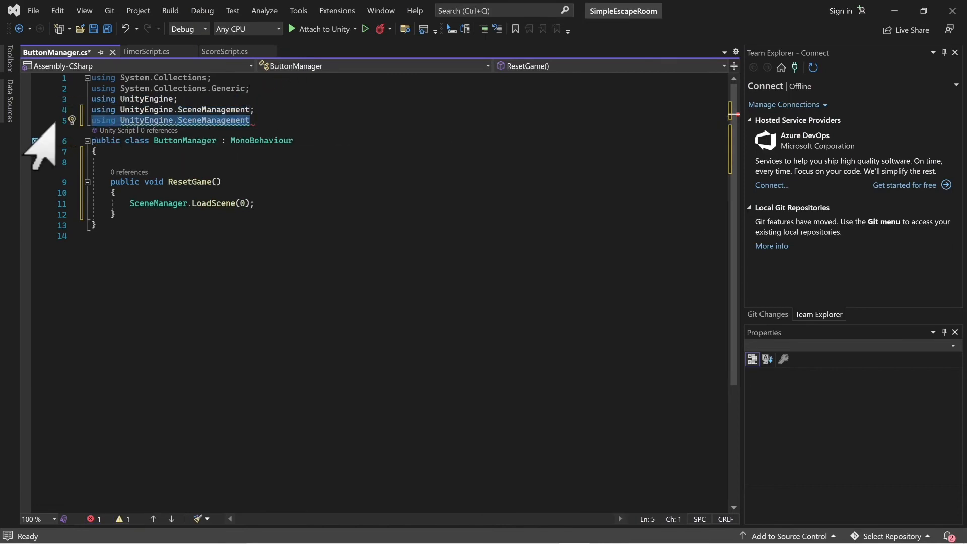
pyautogui.press('BackSpace')
pyautogui.press('BackSpace')
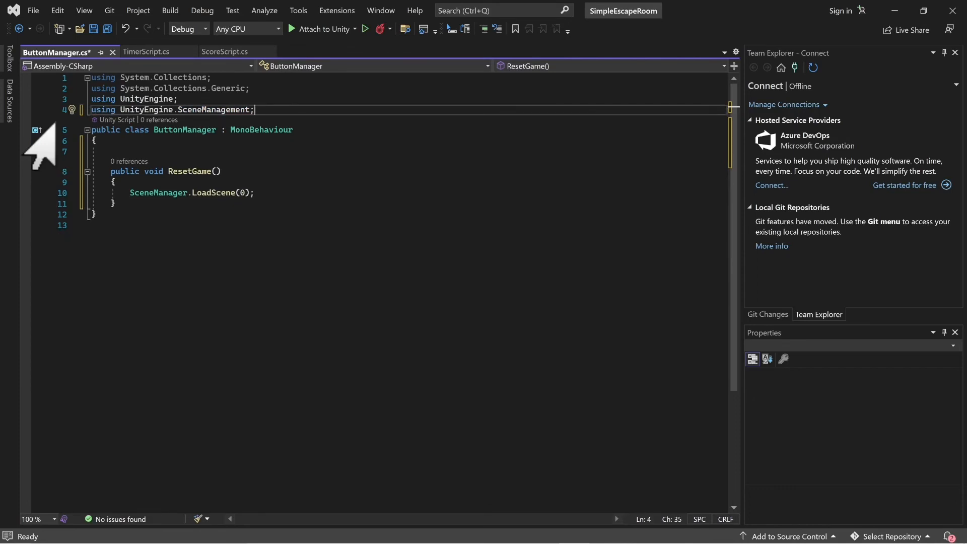
pyautogui.press('Return')
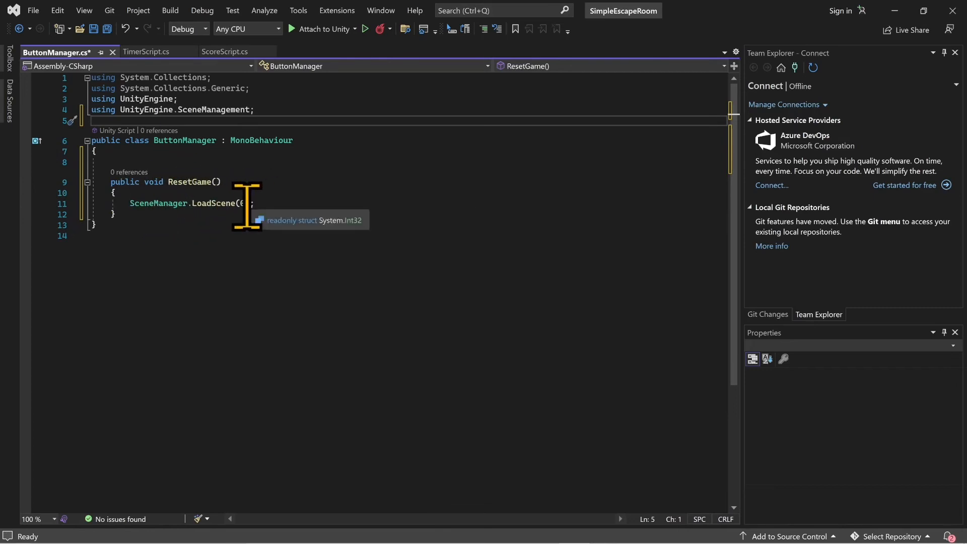
# Add an empty public void ExitGame() method below ResetGame() in the ButtonManager class
pyautogui.click(213, 214)
pyautogui.press('Return')
pyautogui.press('Return')
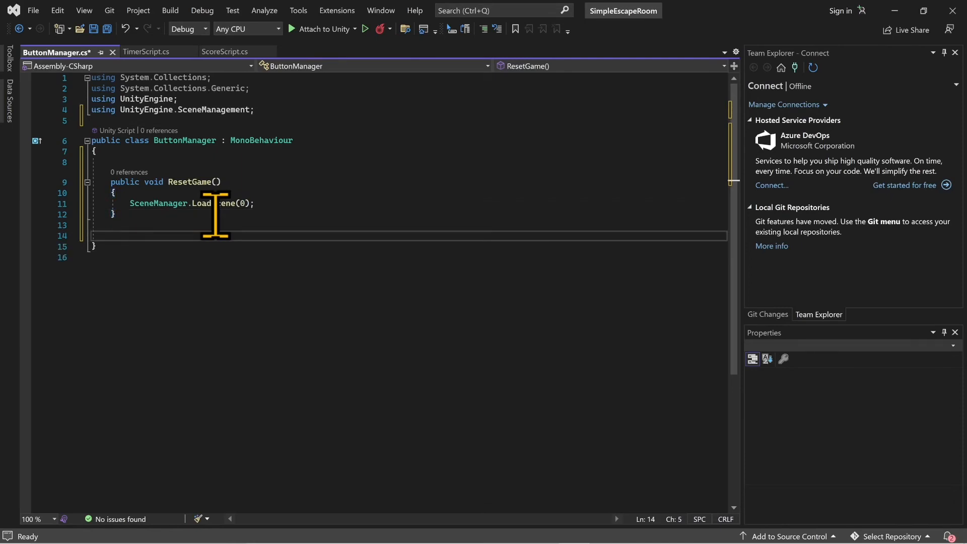
pyautogui.write('public void ')
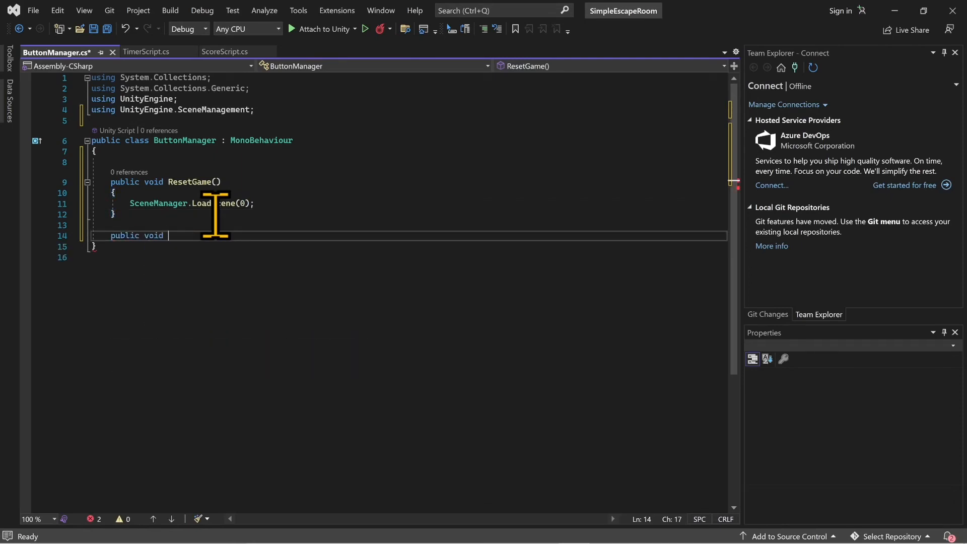
pyautogui.write('ExitGame')
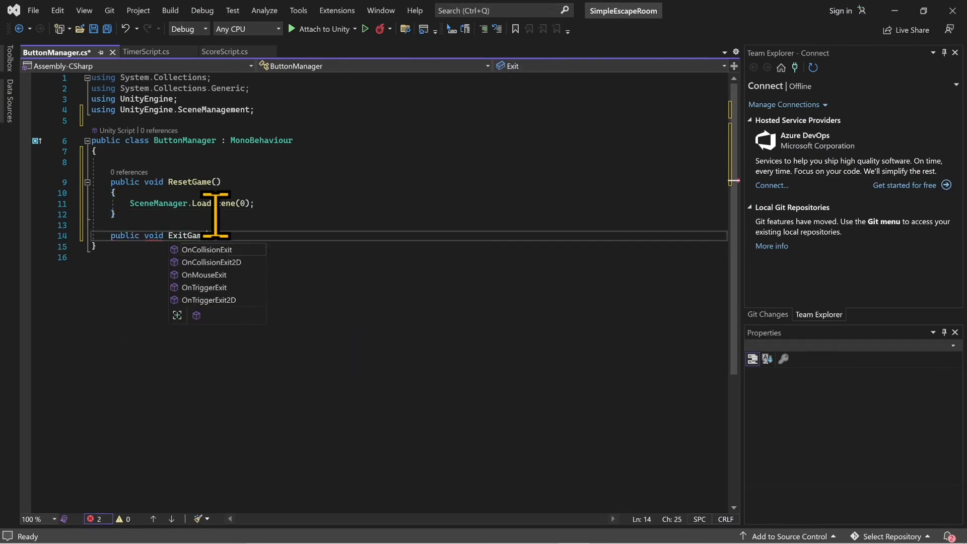
pyautogui.write('(')
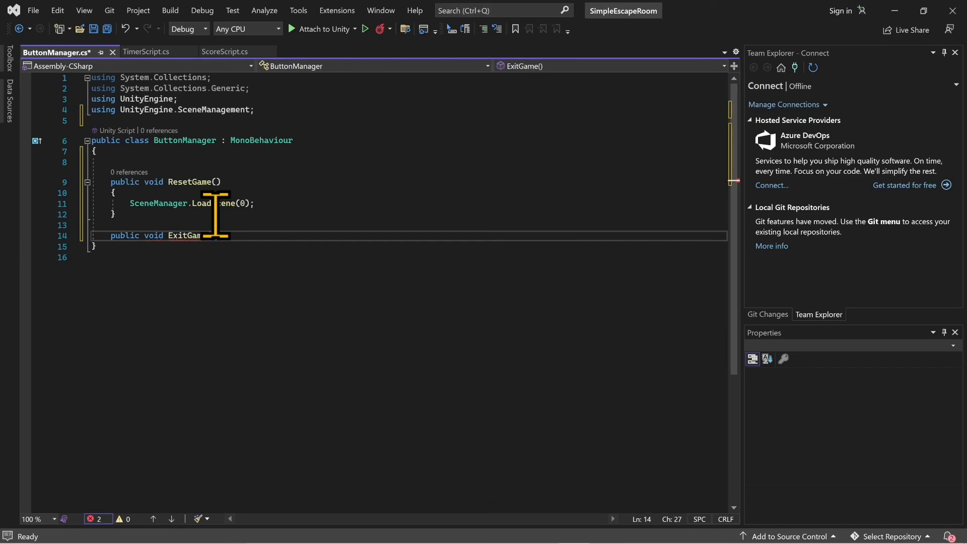
pyautogui.write(')')
pyautogui.press('Return')
pyautogui.write('{')
pyautogui.press('Return')
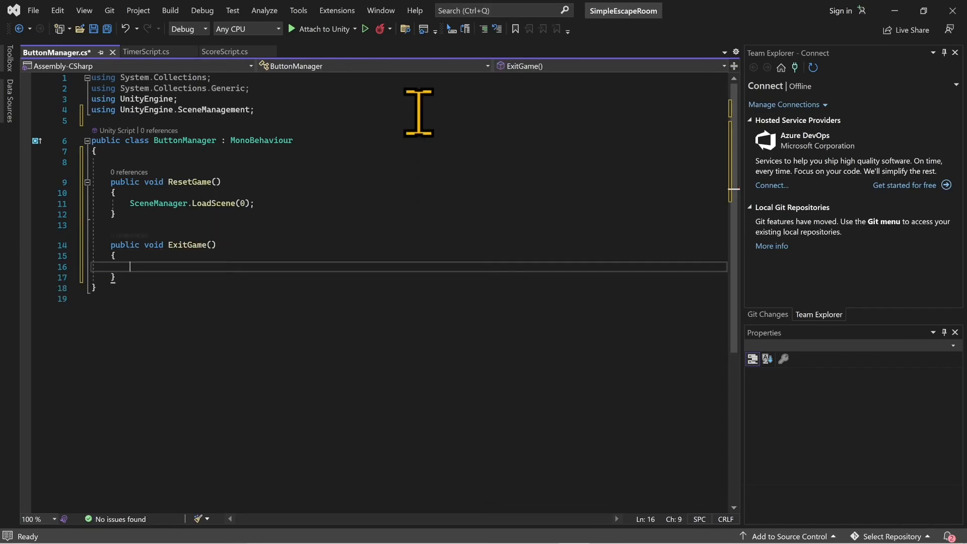
# Add Application.Quit(); to the ExitGame() body and save the ButtonManager script
pyautogui.write('Application.')
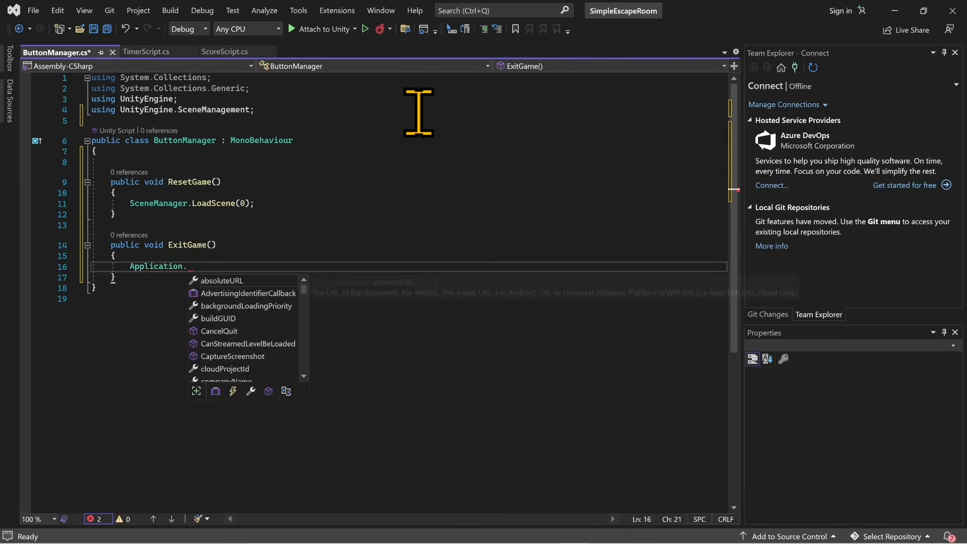
pyautogui.write('qu')
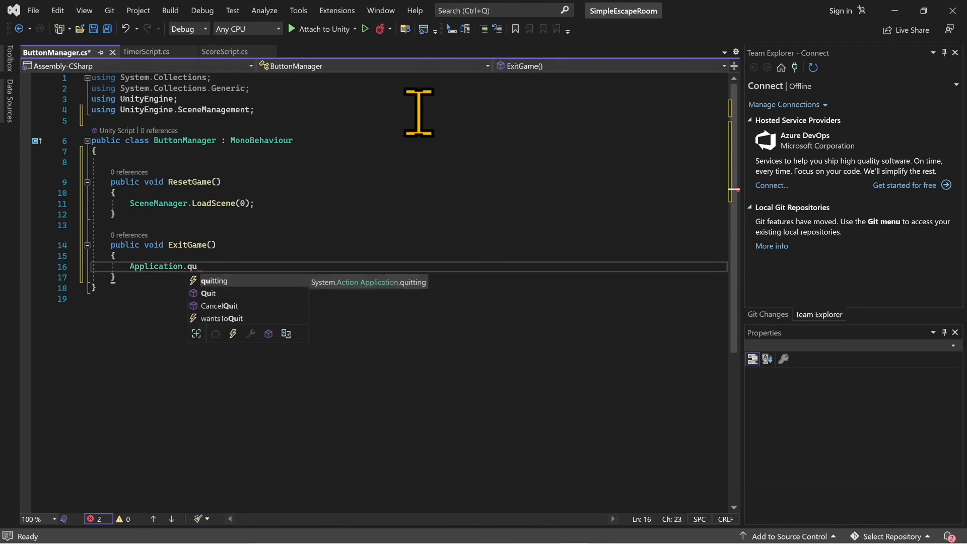
pyautogui.press('Tab')
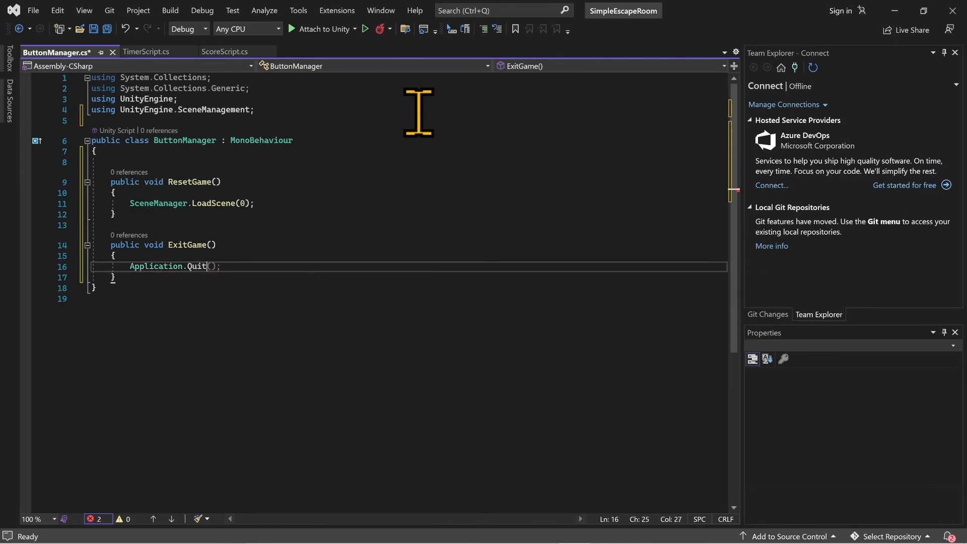
pyautogui.write('();')
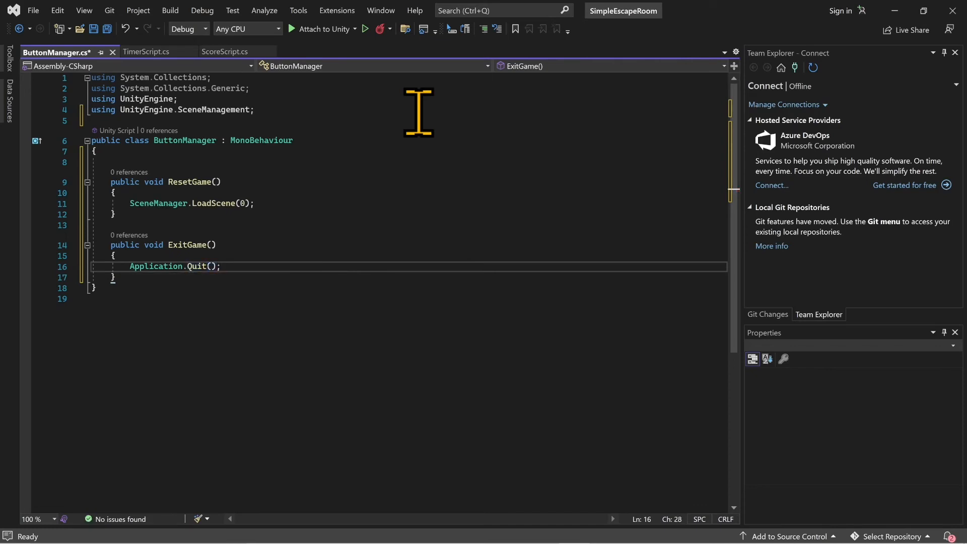
pyautogui.hotkey('ctrl', 's')
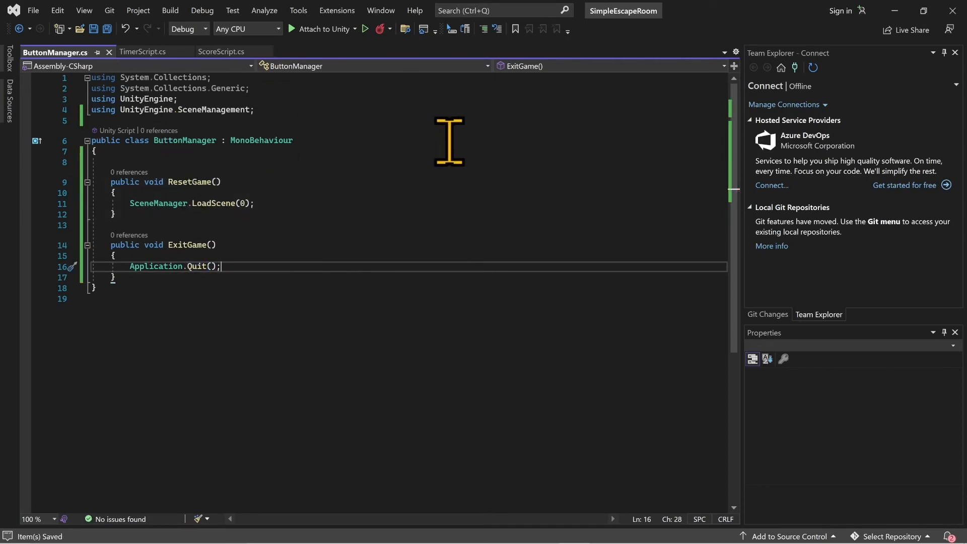
# Switch to Unity and attach the ButtonManager script to the GameManager object as a component
pyautogui.click(895, 11)
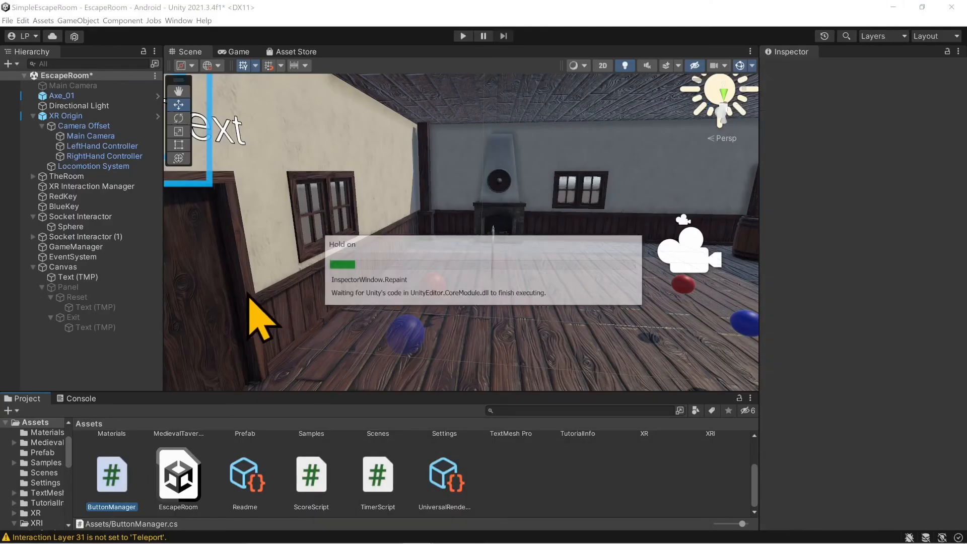
pyautogui.click(91, 249)
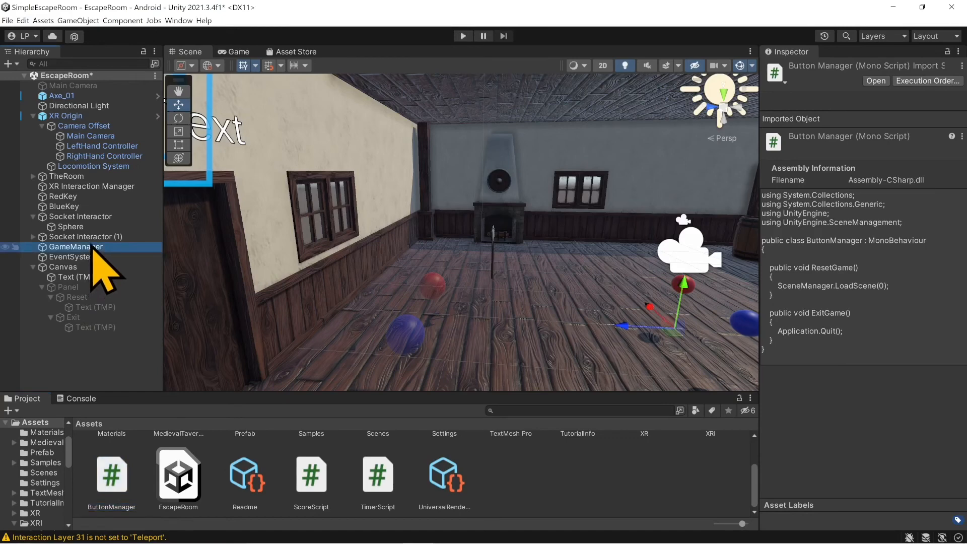
pyautogui.moveTo(114, 476); pyautogui.dragTo(831, 444)
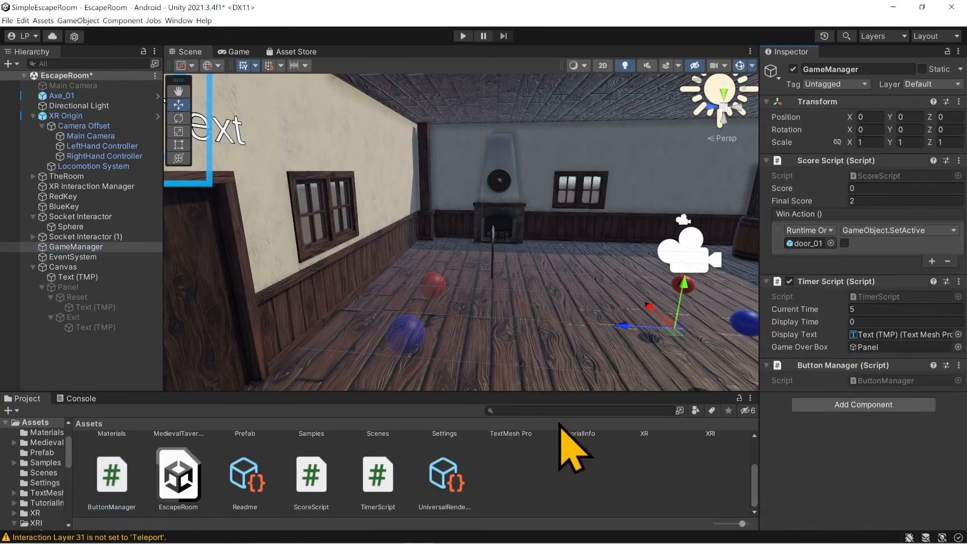
# Activate the Panel object under Canvas, frame it in the scene, and turn off the scene gizmos
pyautogui.click(81, 287)
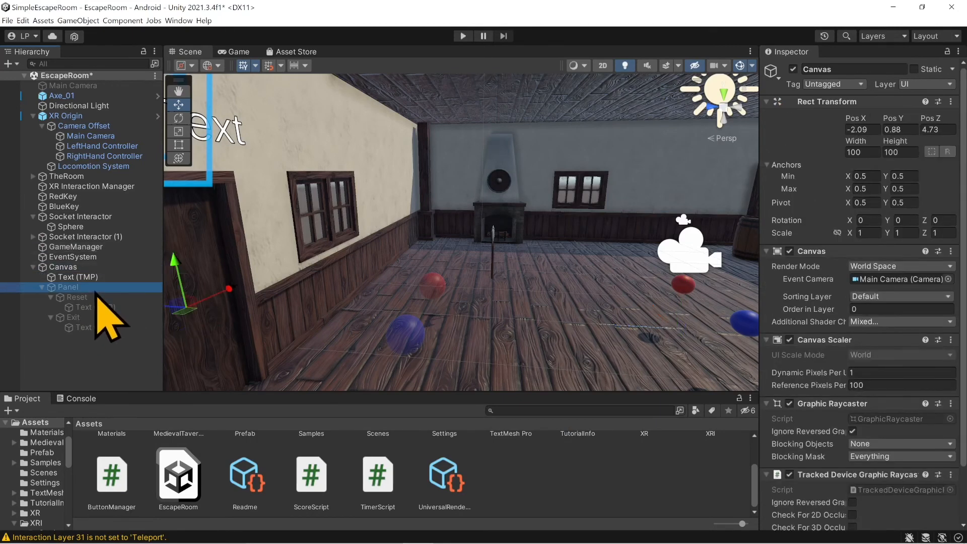
pyautogui.click(794, 69)
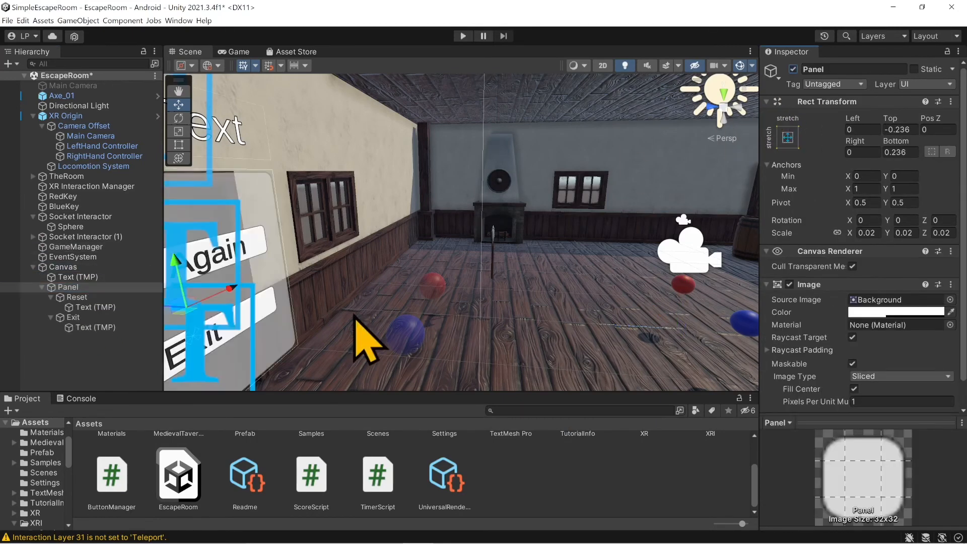
pyautogui.press('f')
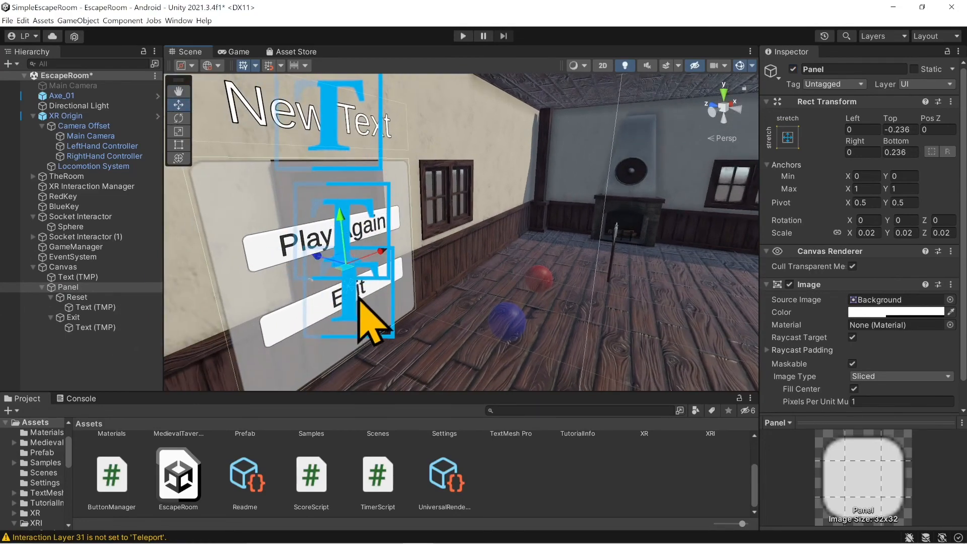
pyautogui.click(741, 66)
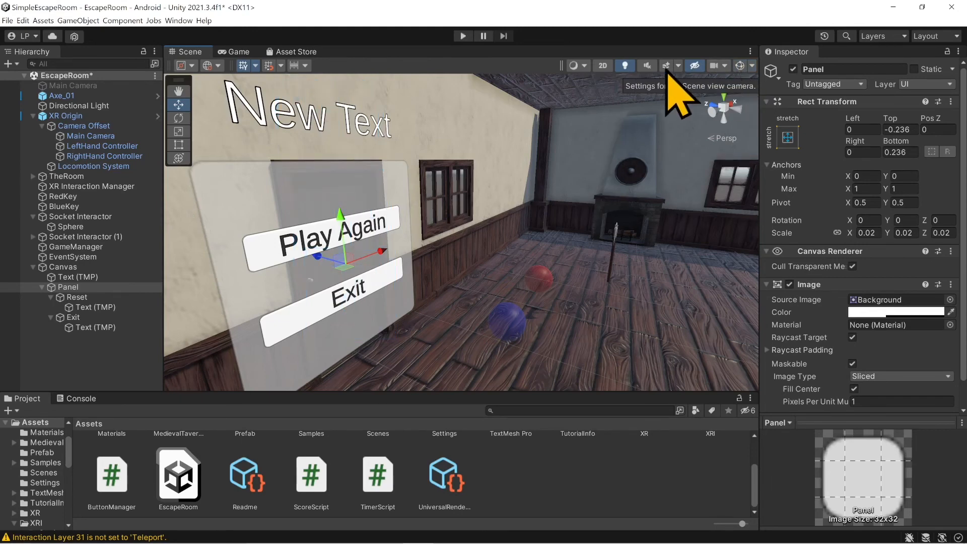
# Add an On Click event to the Reset button that calls ButtonManager.ResetGame on the GameManager object
pyautogui.click(78, 298)
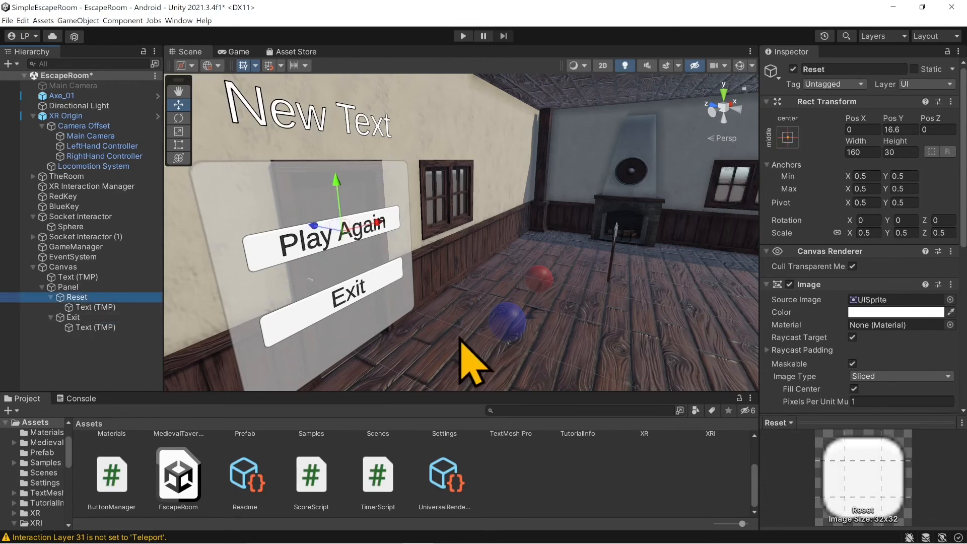
pyautogui.scroll(-8, 818, 287)
pyautogui.scroll(-3, 817, 285)
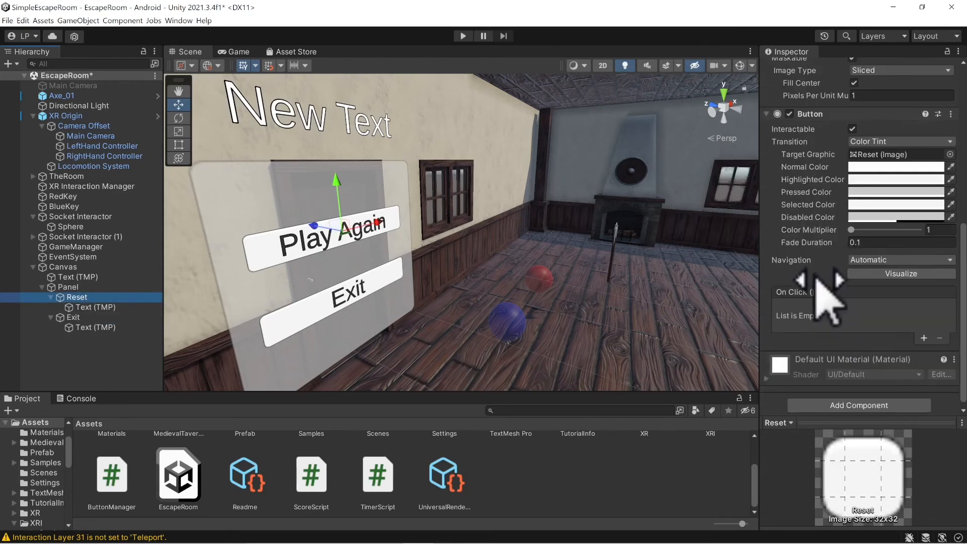
pyautogui.click(924, 339)
pyautogui.moveTo(89, 252); pyautogui.dragTo(806, 322)
pyautogui.click(855, 309)
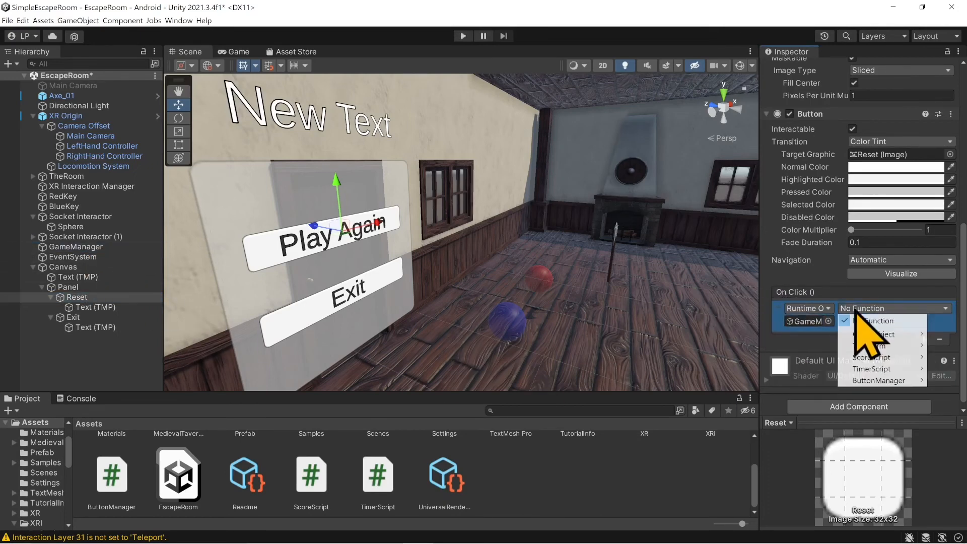
pyautogui.moveTo(899, 381)
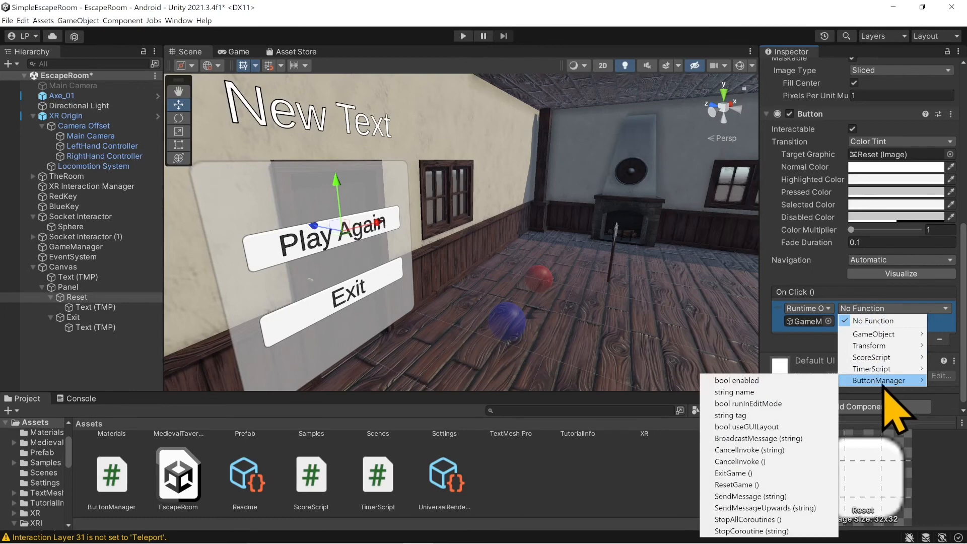
pyautogui.click(756, 485)
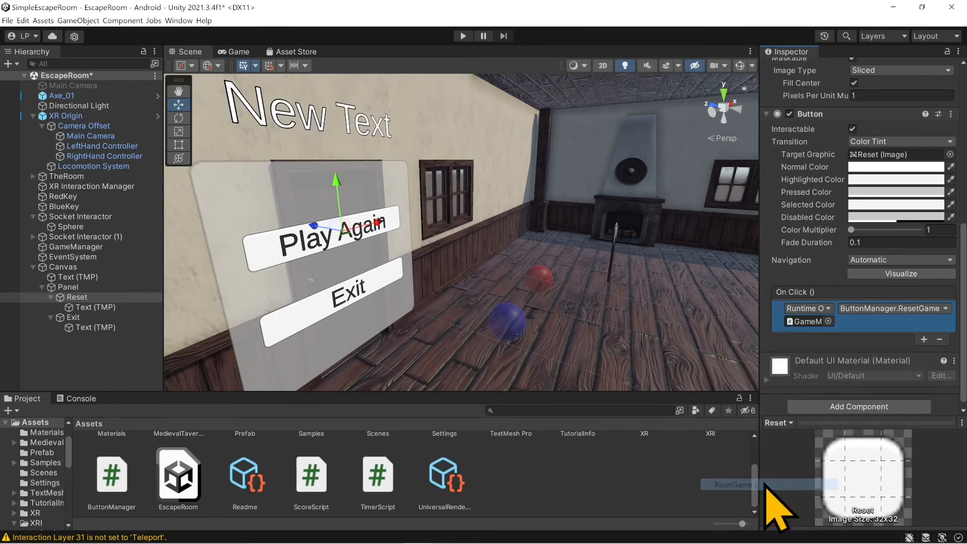
# Add an On Click event to the Exit button that calls ButtonManager.ExitGame on the GameManager object
pyautogui.click(89, 318)
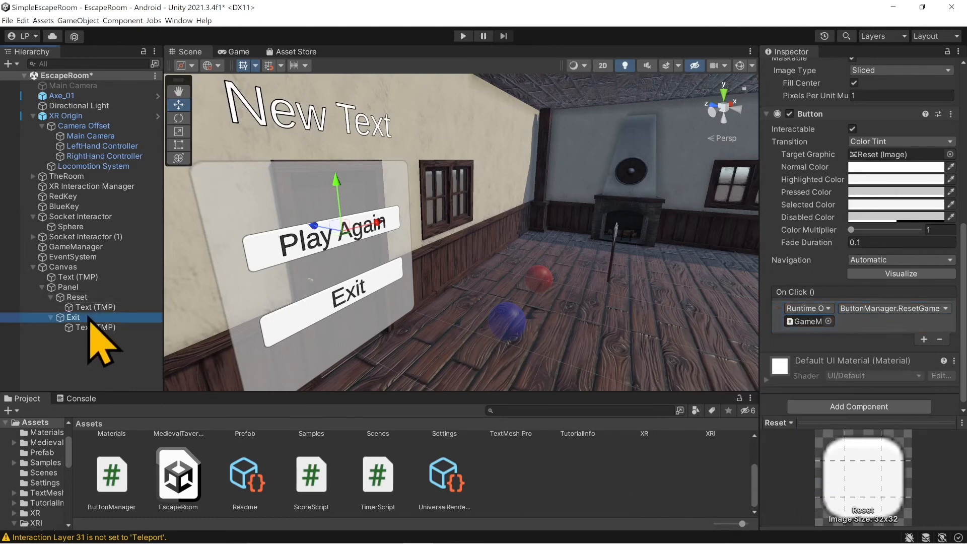
pyautogui.click(924, 338)
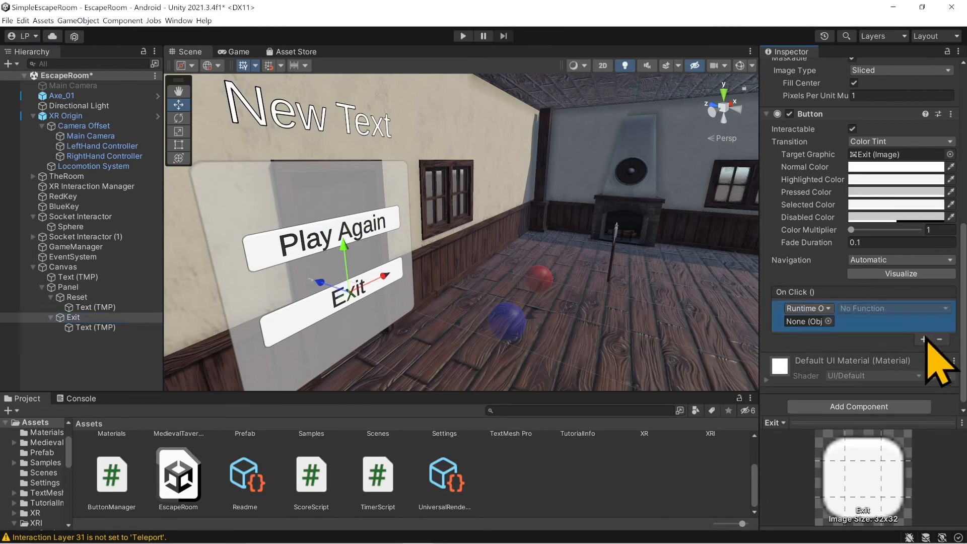
pyautogui.moveTo(88, 250); pyautogui.dragTo(796, 323)
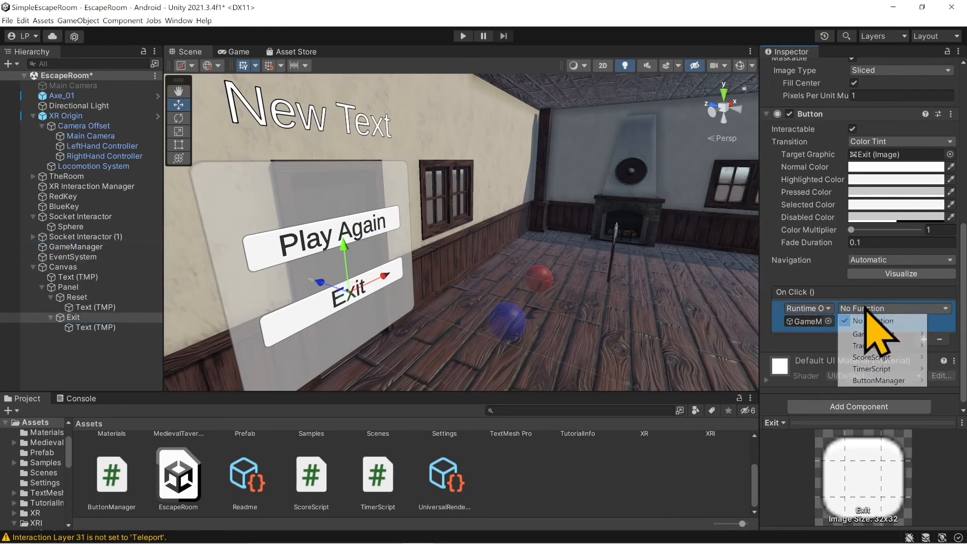
pyautogui.click(884, 309)
pyautogui.moveTo(886, 382)
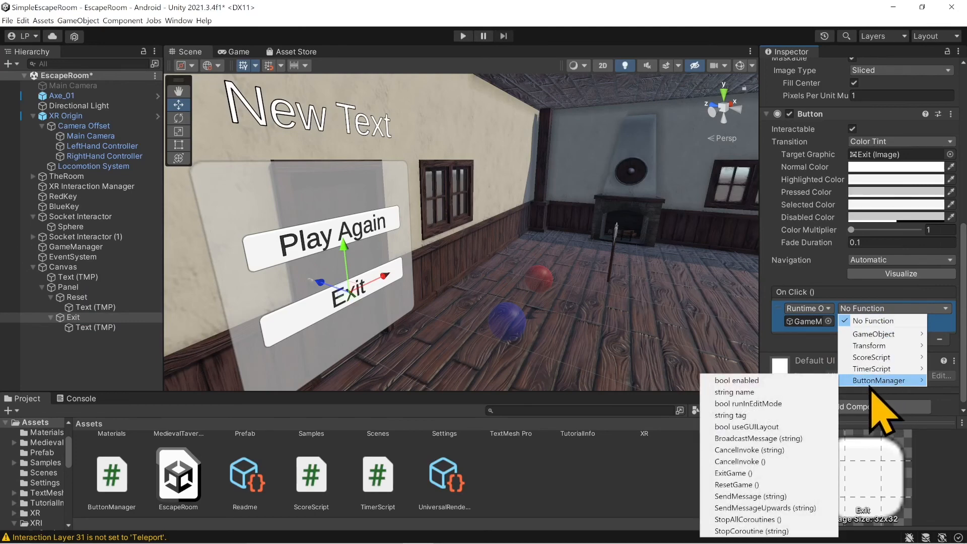
pyautogui.click(766, 474)
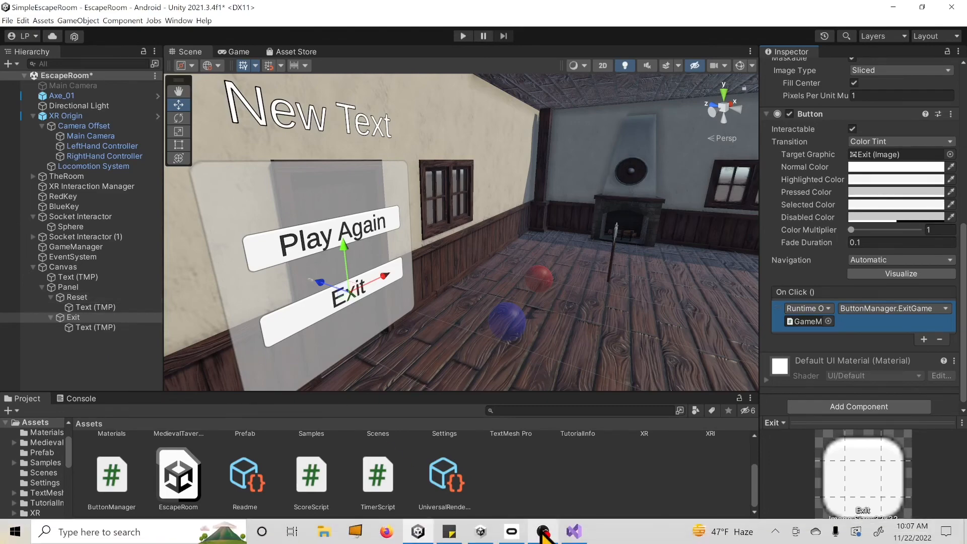
# Check the ButtonManager script in Visual Studio, return to Unity, and open Build Settings as a smaller floating window
pyautogui.click(574, 538)
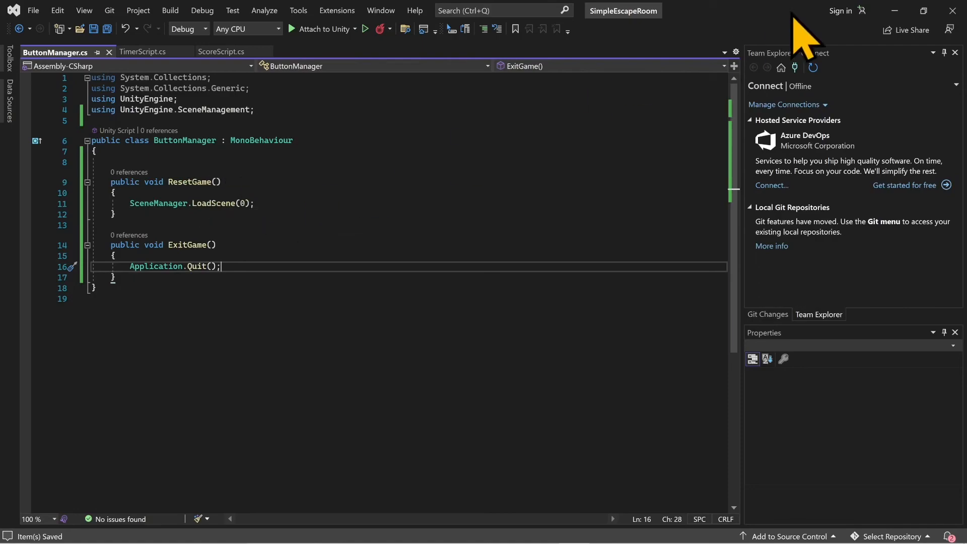
pyautogui.click(895, 10)
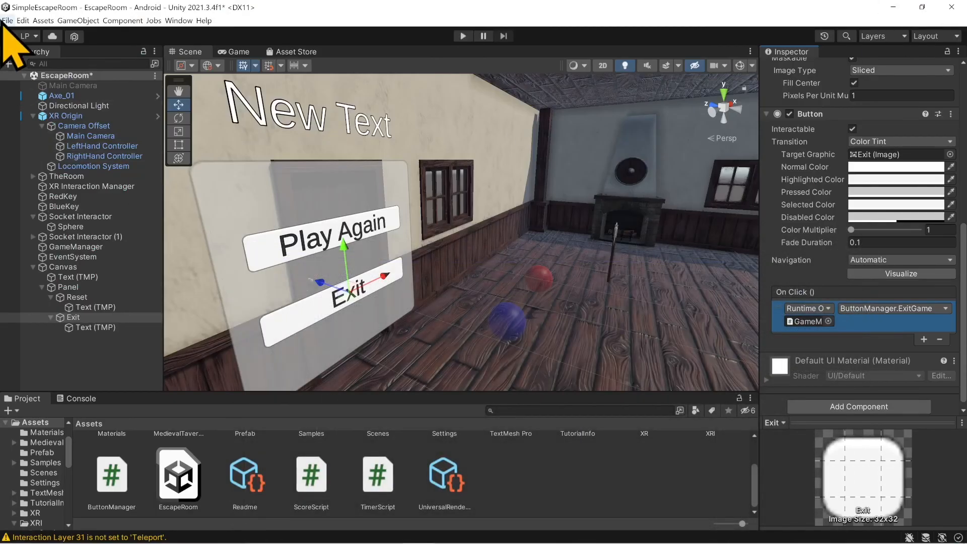
pyautogui.click(7, 21)
pyautogui.click(36, 139)
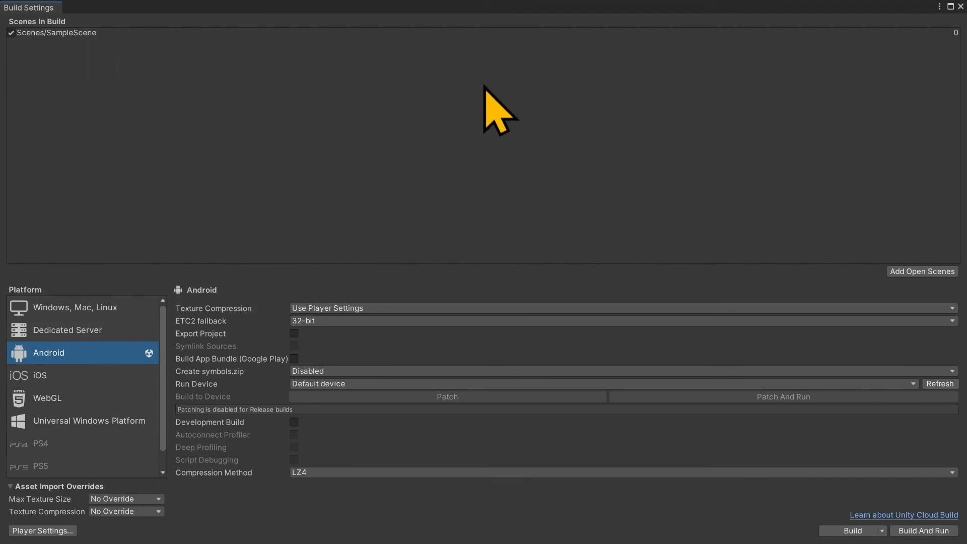
pyautogui.click(950, 6)
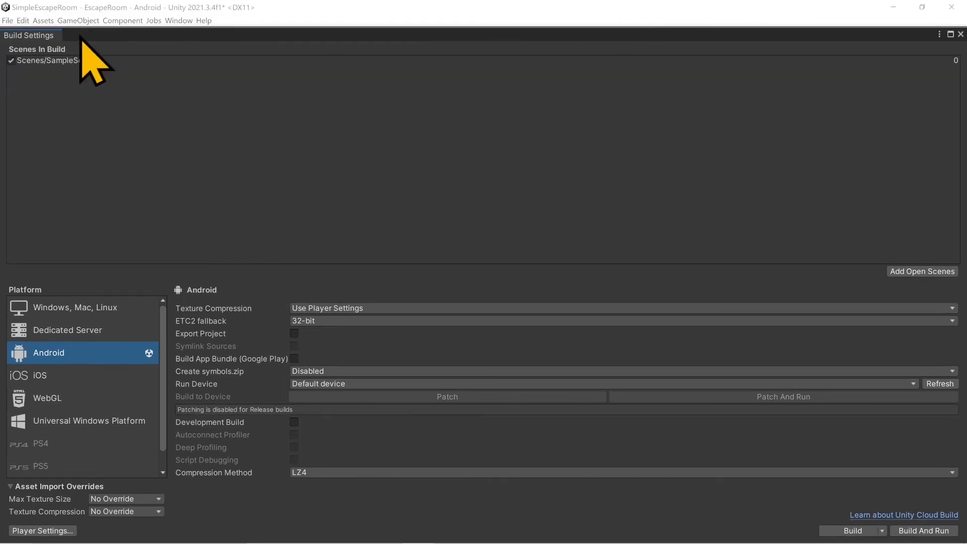
pyautogui.moveTo(150, 37); pyautogui.dragTo(198, 35)
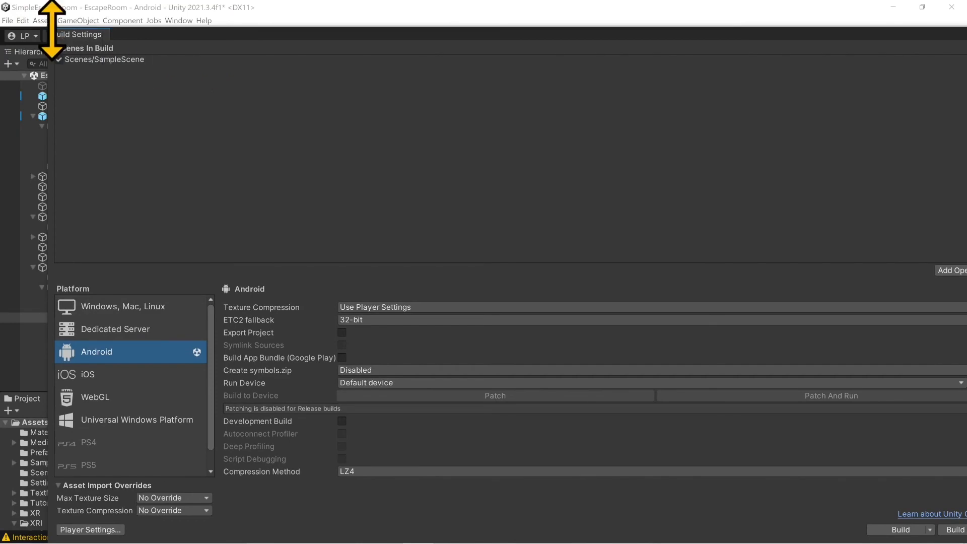
pyautogui.moveTo(48, 28); pyautogui.dragTo(590, 166)
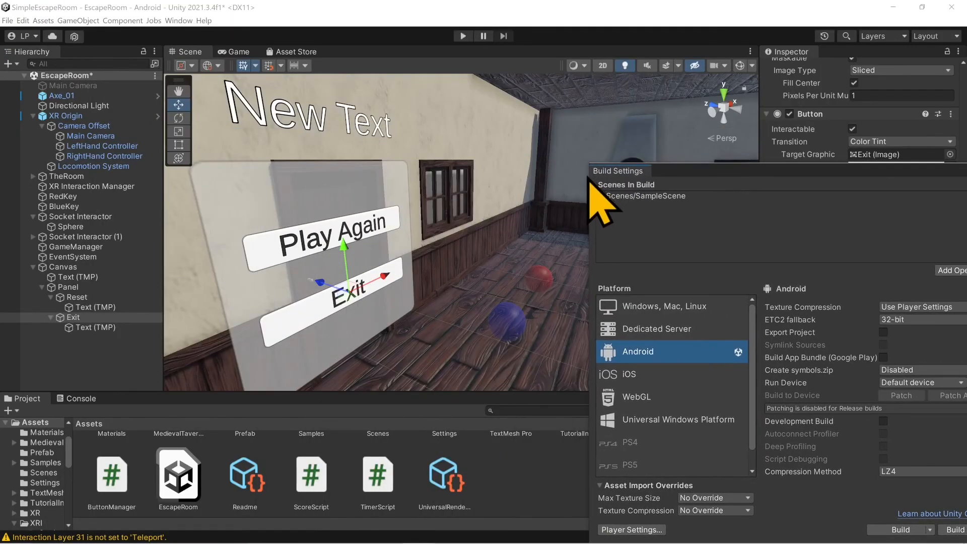
pyautogui.moveTo(816, 178); pyautogui.dragTo(466, 76)
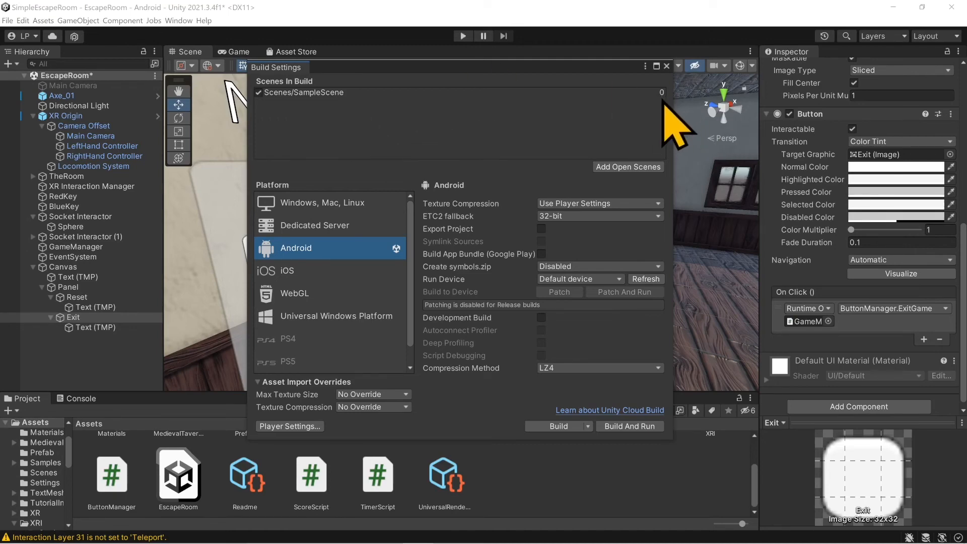
# Add the open EscapeRoom scene to the build, remove Scenes/SampleScene from the list, and save
pyautogui.click(634, 167)
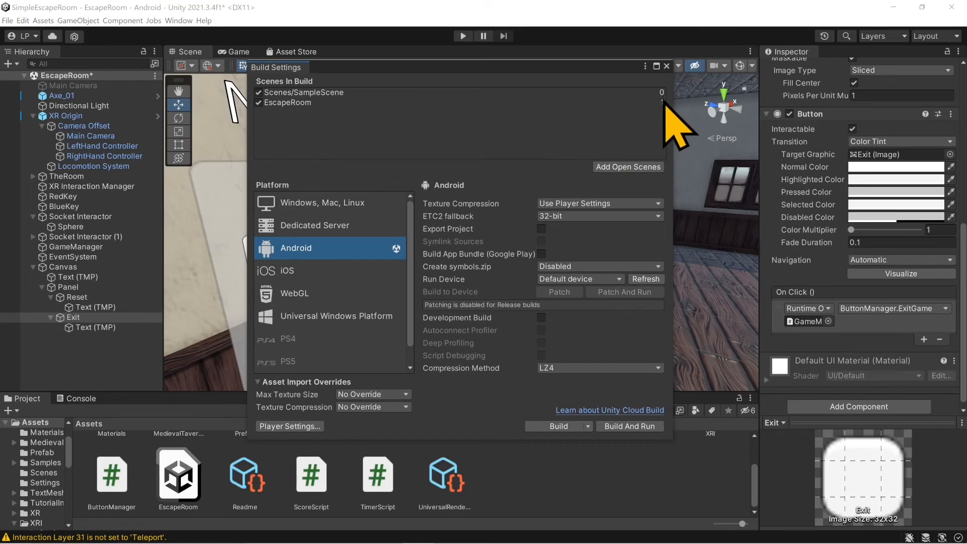
pyautogui.click(333, 93)
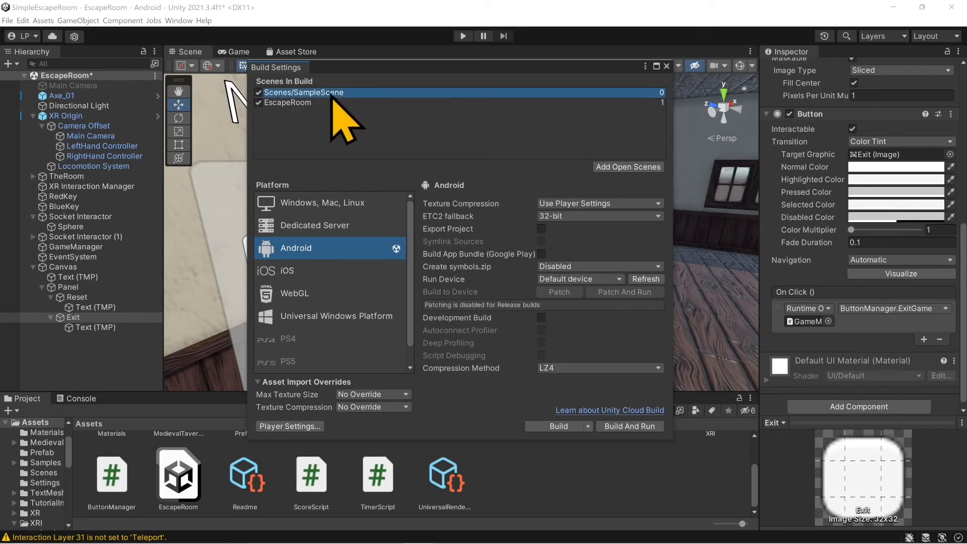
pyautogui.moveTo(333, 94); pyautogui.dragTo(335, 119)
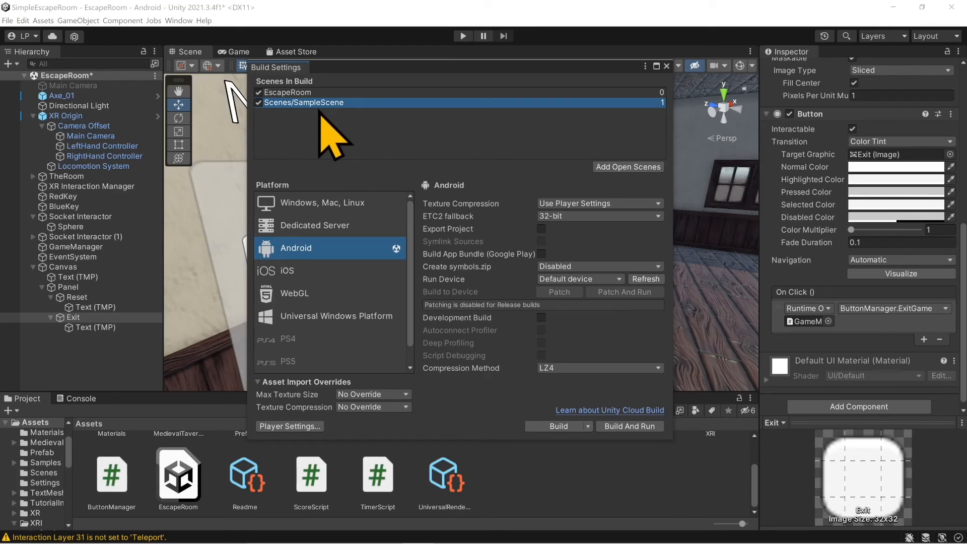
pyautogui.press('Delete')
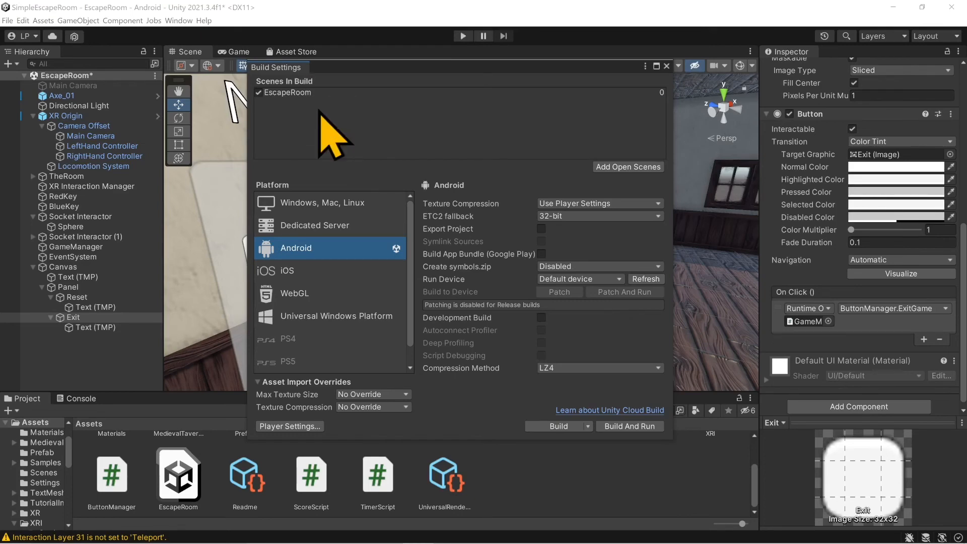
pyautogui.hotkey('ctrl', 's')
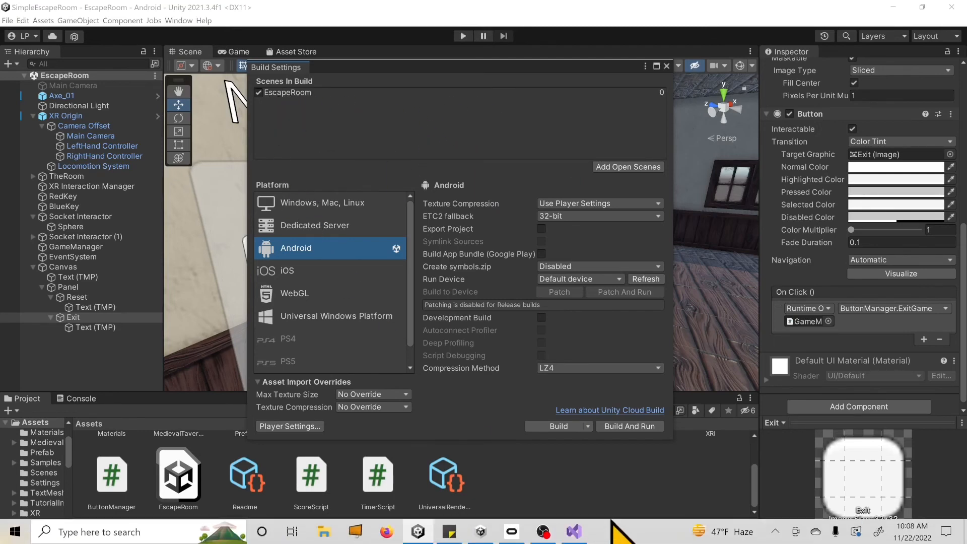
# Switch to Visual Studio and change the LoadScene argument in ResetGame() to "EscapeRoom"
pyautogui.click(571, 533)
pyautogui.click(240, 203)
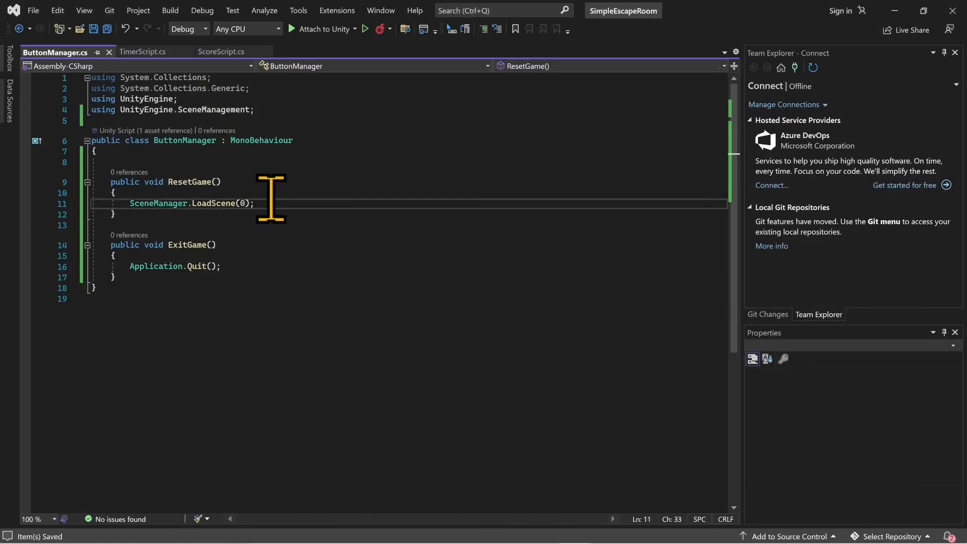
pyautogui.write('"Espa')
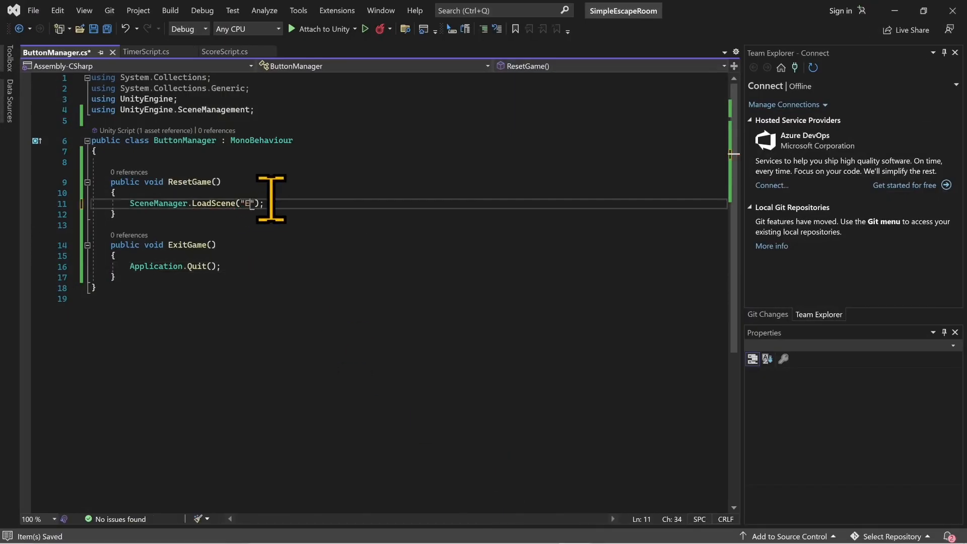
pyautogui.write('apeRoom')
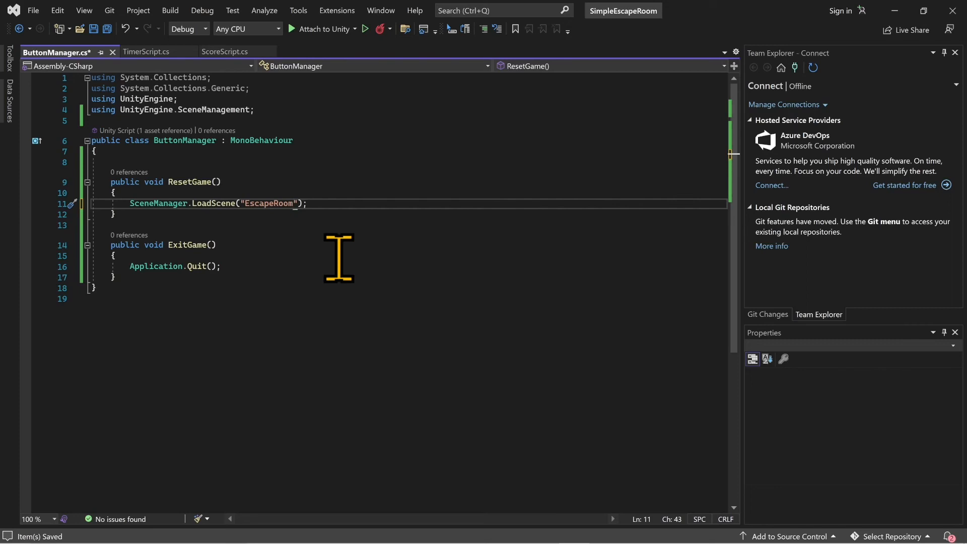
# Restore the LoadScene argument in ResetGame() to 0 and save the ButtonManager script
pyautogui.press('BackSpace')
pyautogui.press('BackSpace')
pyautogui.press('BackSpace')
pyautogui.press('BackSpace')
pyautogui.press('BackSpace')
pyautogui.press('BackSpace')
pyautogui.press('BackSpace')
pyautogui.press('BackSpace')
pyautogui.press('BackSpace')
pyautogui.press('BackSpace')
pyautogui.press('BackSpace')
pyautogui.press('BackSpace')
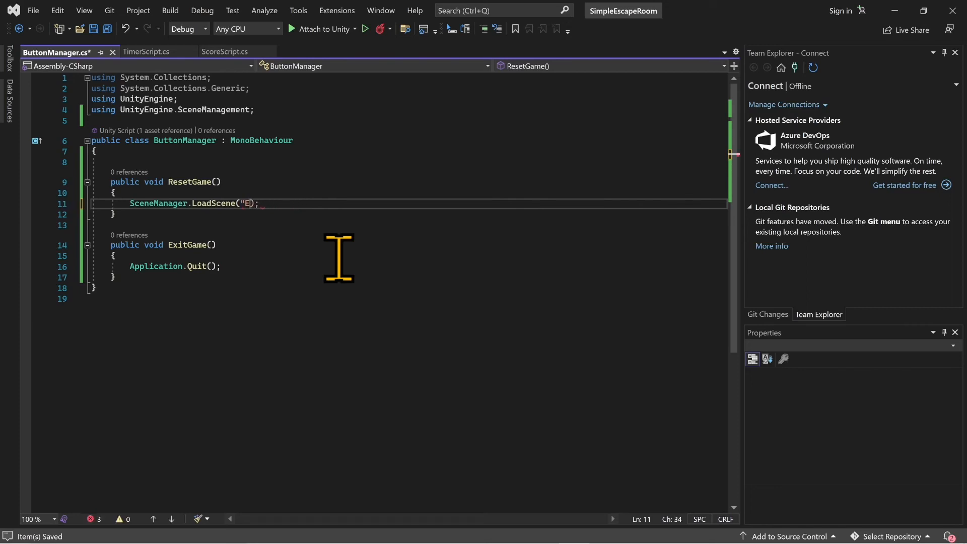
pyautogui.write('0')
pyautogui.hotkey('ctrl', 's')
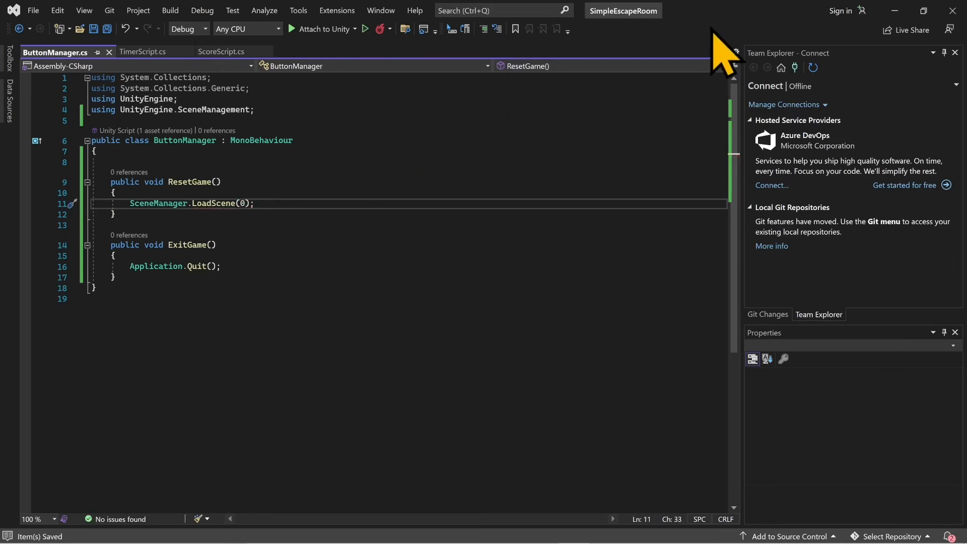
# Switch to Unity, close the Build Settings window, and deactivate the Panel object under Canvas
pyautogui.click(895, 11)
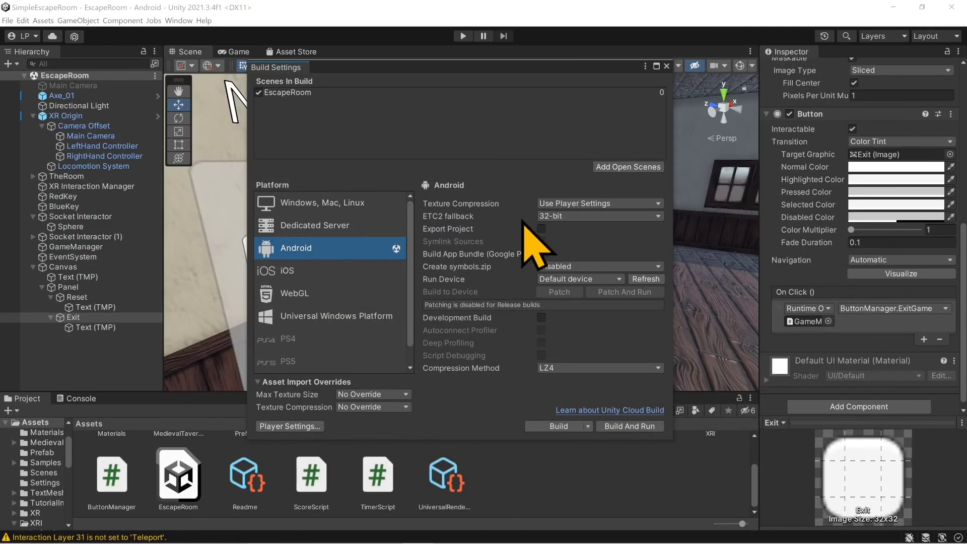
pyautogui.click(666, 66)
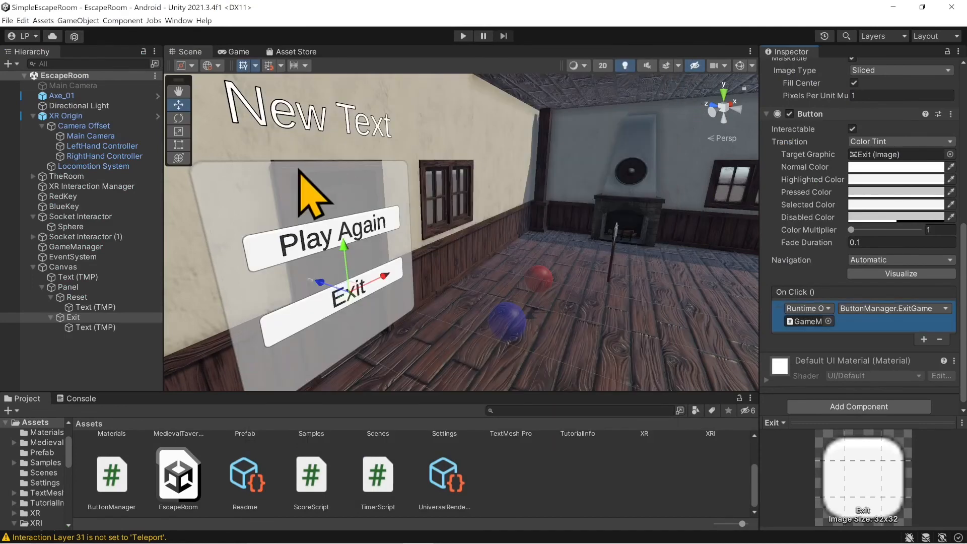
pyautogui.click(70, 288)
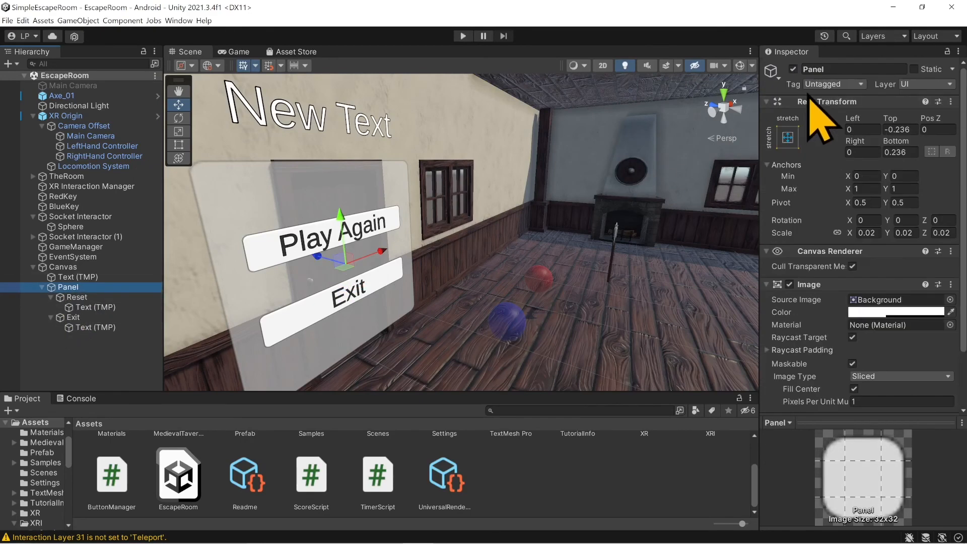
pyautogui.click(793, 69)
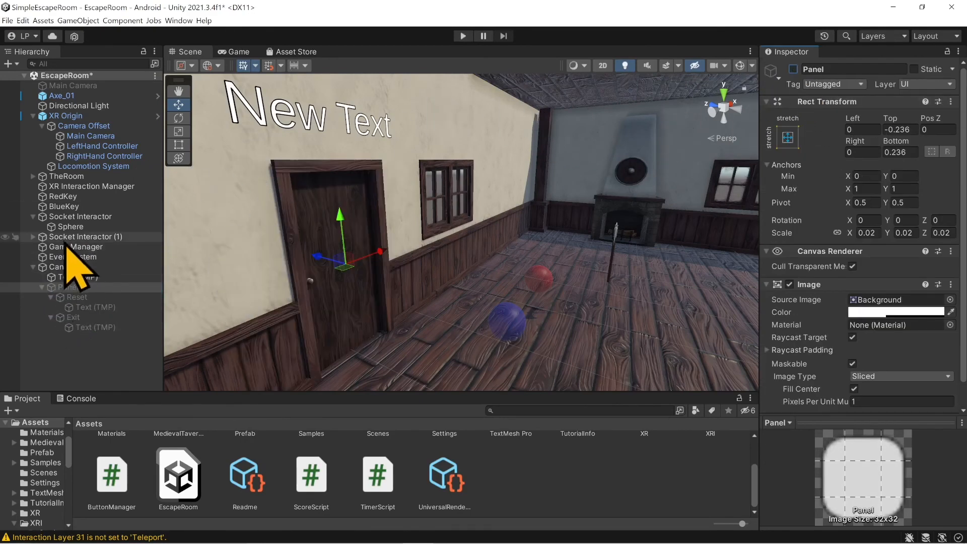
# Set the Timer Script's Current Time on GameManager to 10 and test the game in Play mode
pyautogui.click(86, 246)
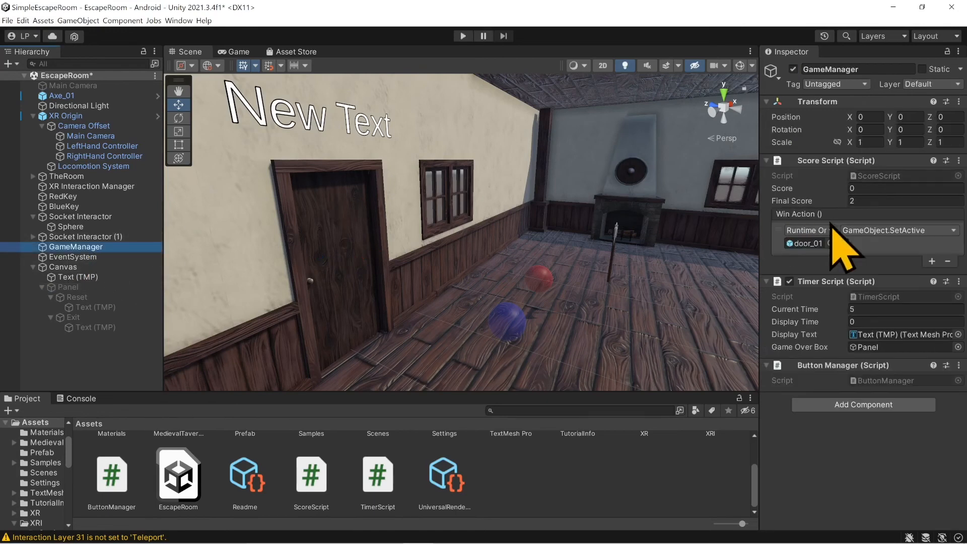
pyautogui.click(885, 309)
pyautogui.write('10')
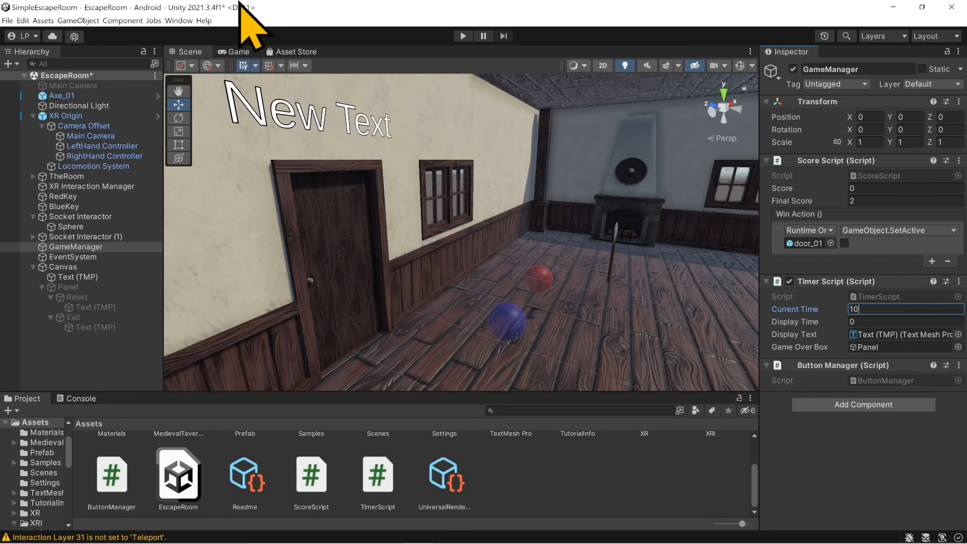
pyautogui.click(463, 36)
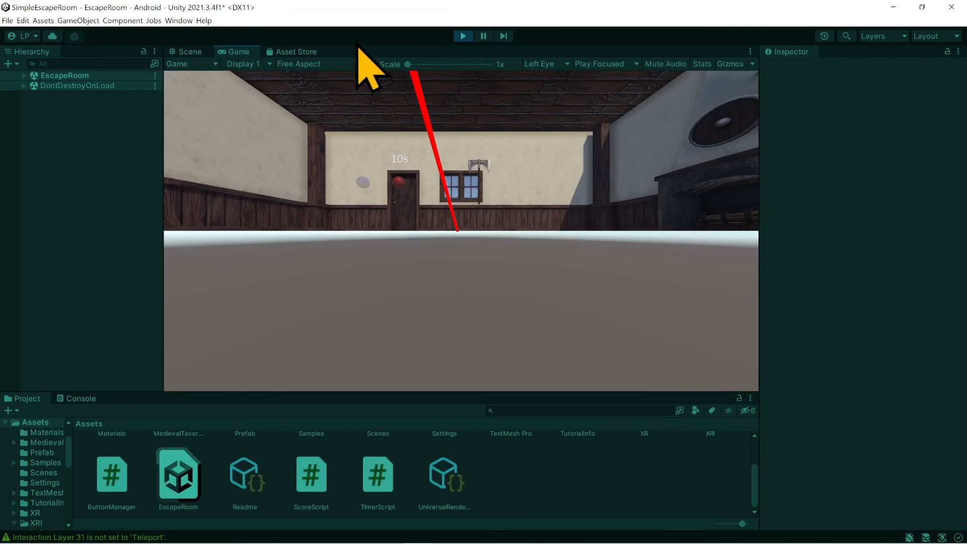
pyautogui.click(463, 36)
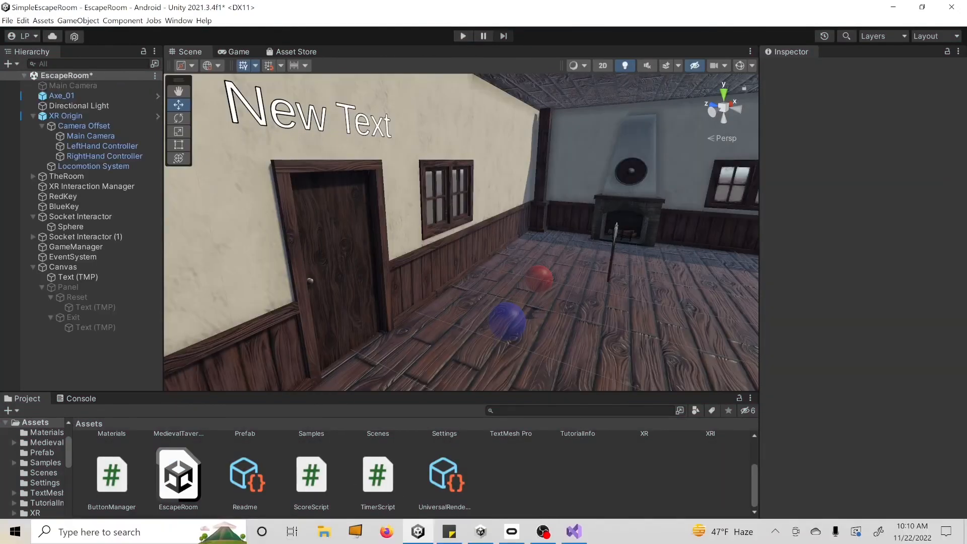
# Switch to Visual Studio and add a private void Start() method above Update() in the TimerScript
pyautogui.click(574, 533)
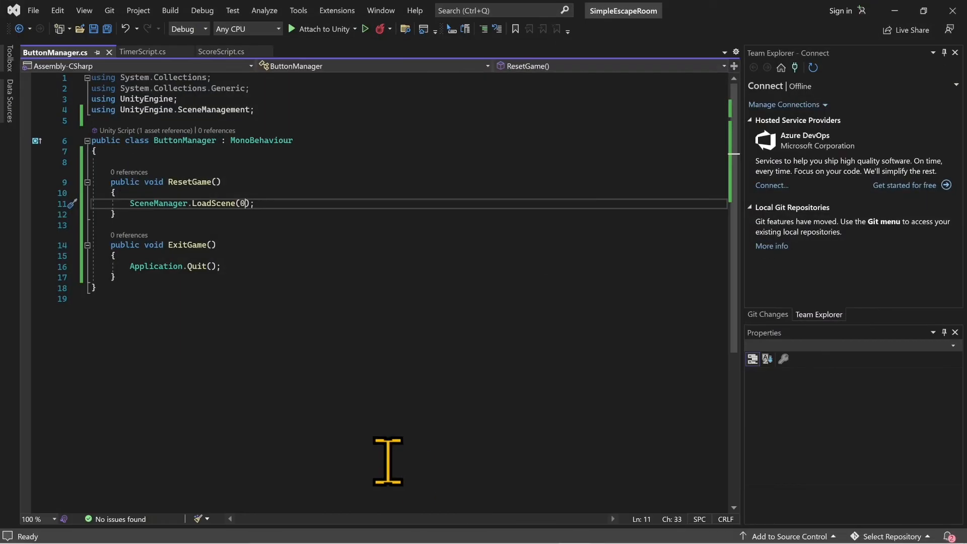
pyautogui.click(143, 51)
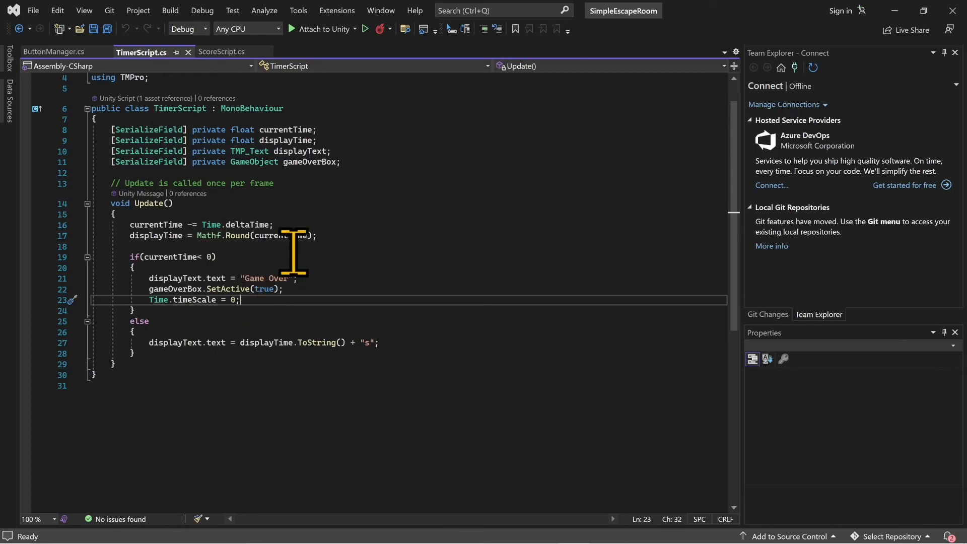
pyautogui.click(362, 160)
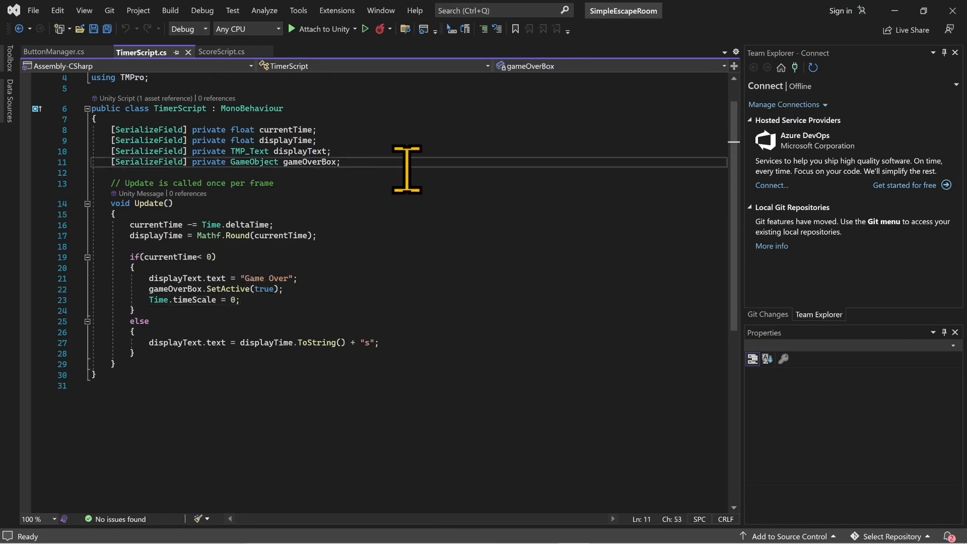
pyautogui.press('Return')
pyautogui.press('Return')
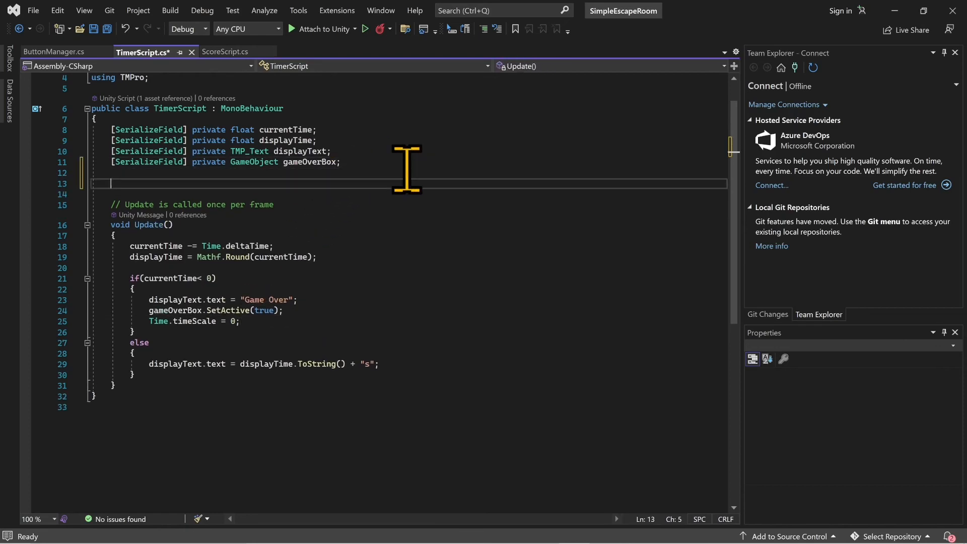
pyautogui.write('void Star')
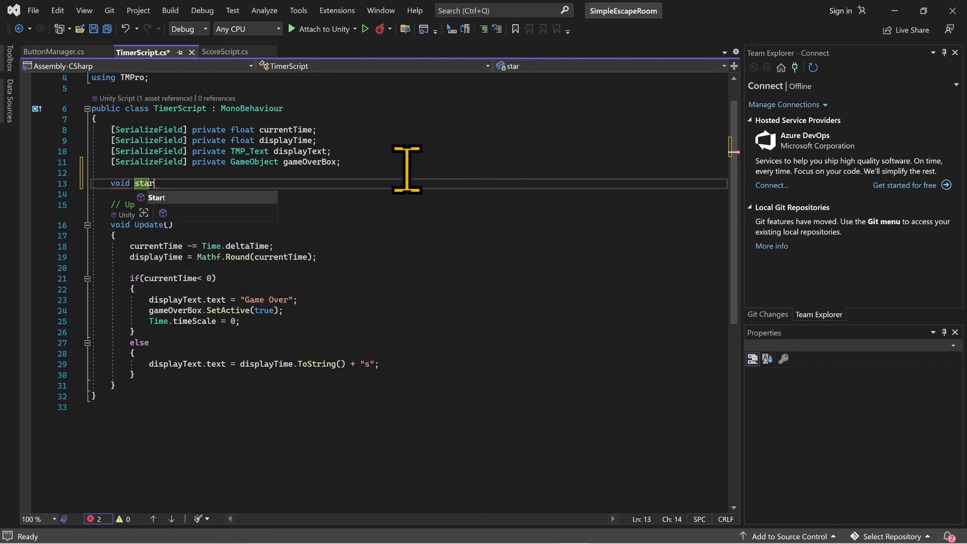
pyautogui.press('Tab')
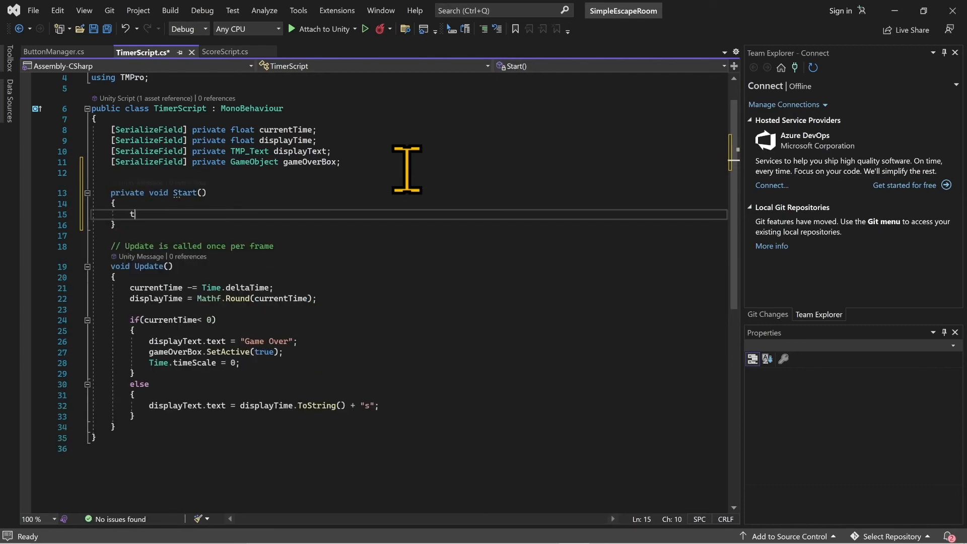
# Write Time.timeScale = 1; inside the Start() method and save the TimerScript
pyautogui.write('Time.tim')
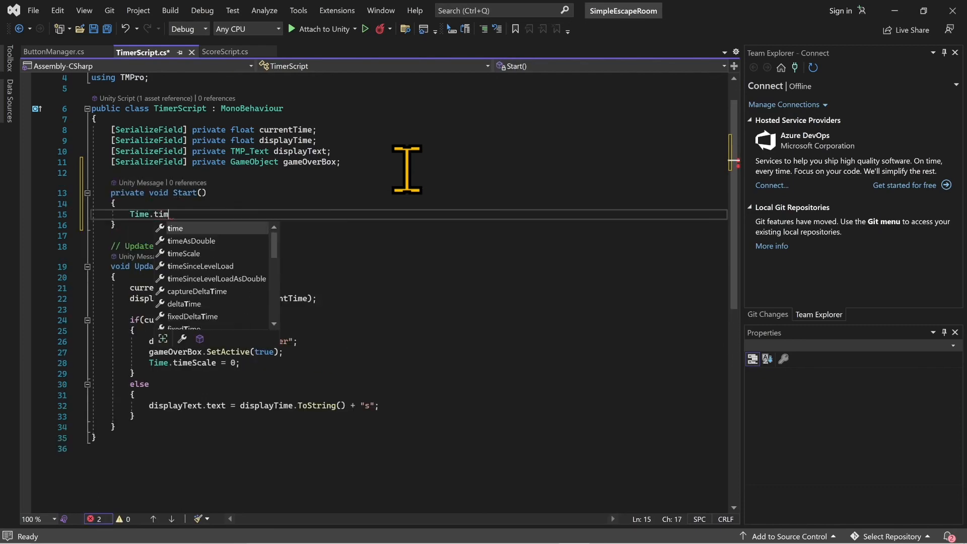
pyautogui.press('Down')
pyautogui.press('Down')
pyautogui.press('Down')
pyautogui.press('Up')
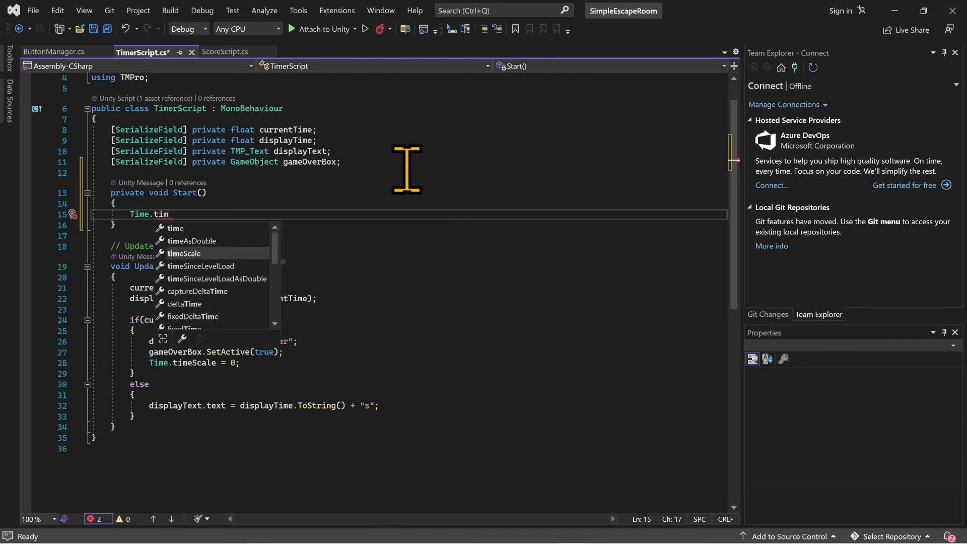
pyautogui.press('Tab')
pyautogui.write('= ')
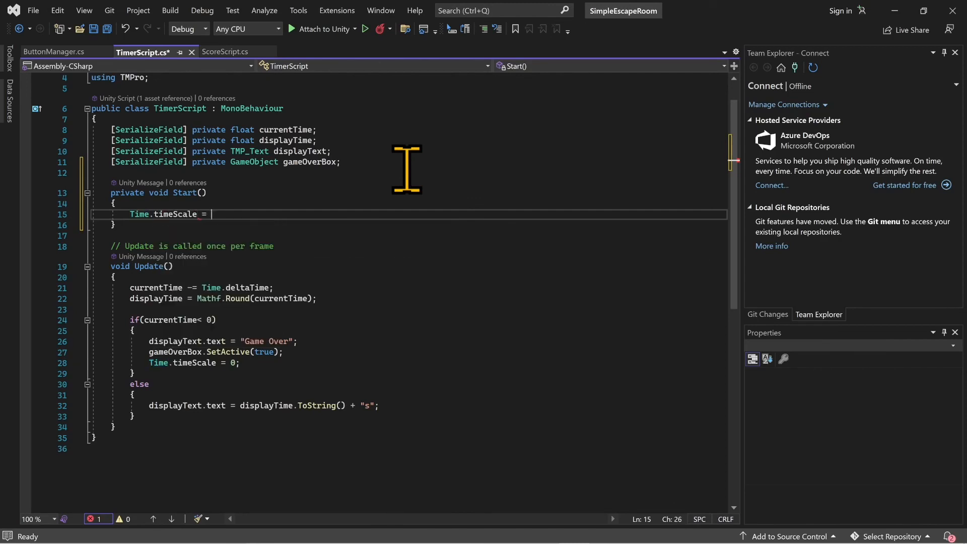
pyautogui.write('1;')
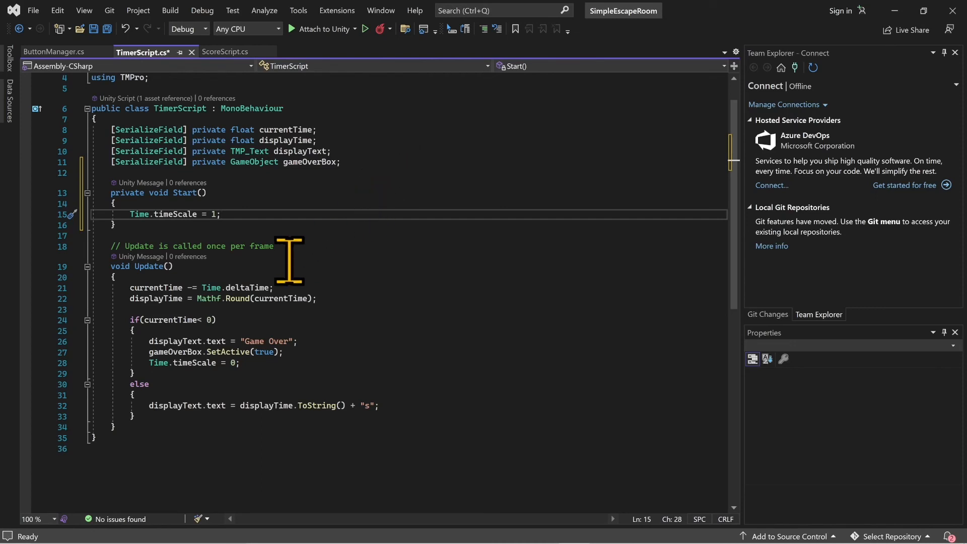
pyautogui.hotkey('ctrl', 's')
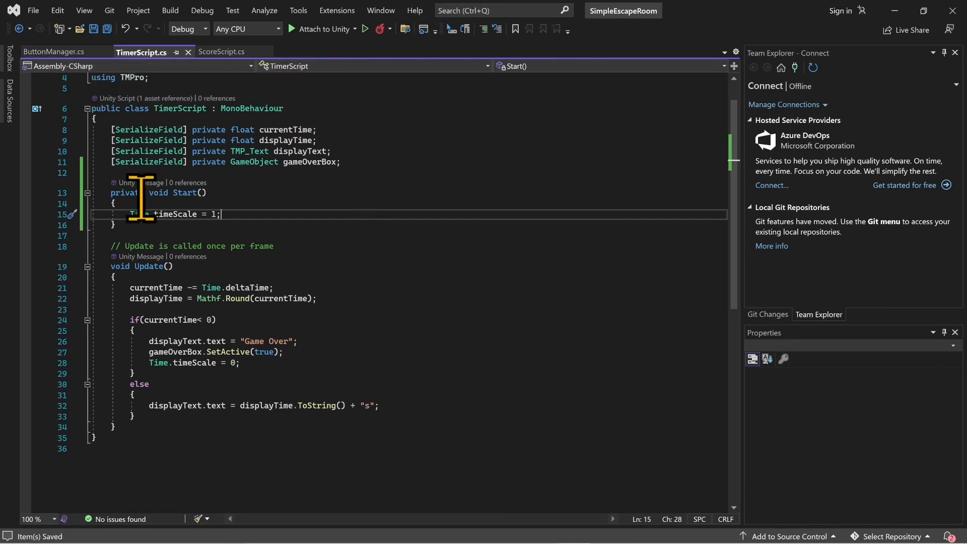
# Copy the Time.timeScale = 1; line from Start() into ResetGame() in ButtonManager, below the LoadScene call
pyautogui.moveTo(130, 214); pyautogui.dragTo(234, 211)
pyautogui.hotkey('ctrl', 'c')
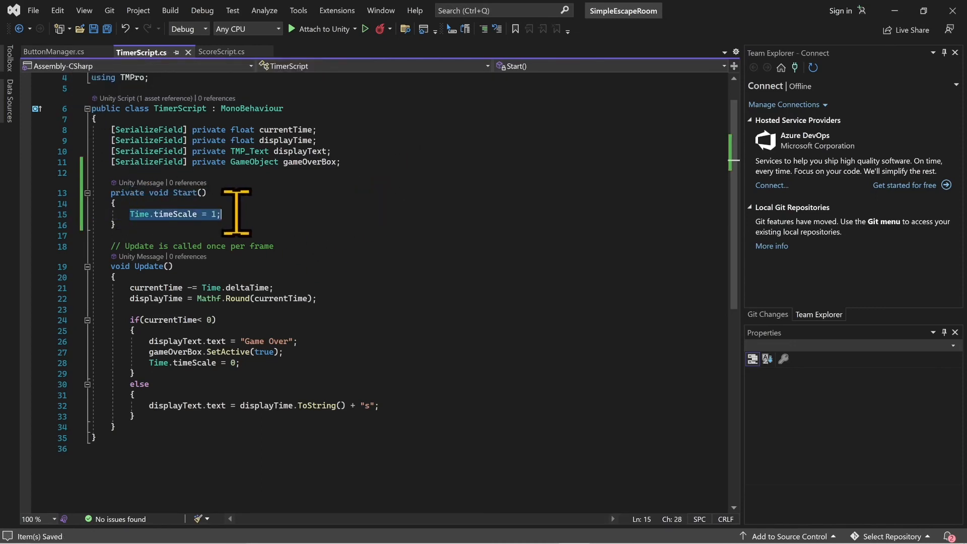
pyautogui.click(50, 52)
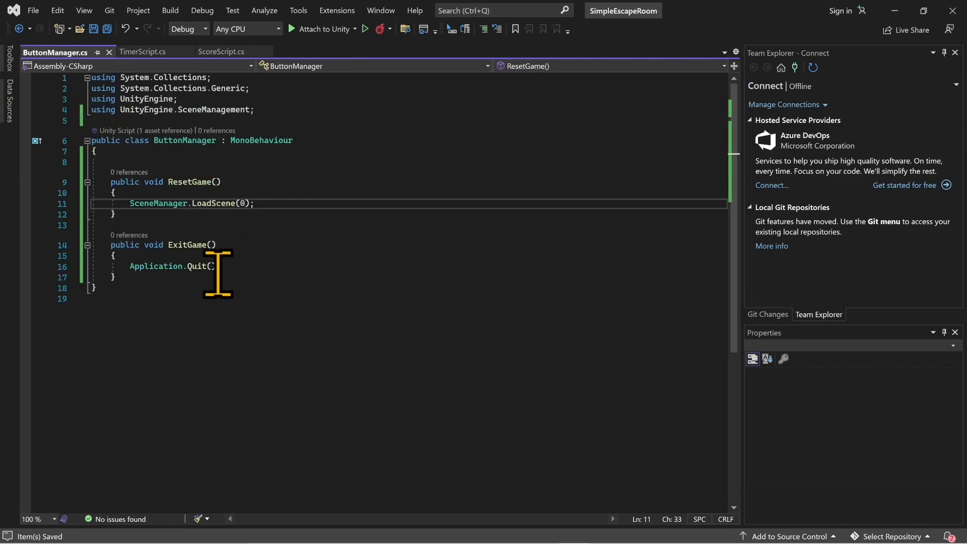
pyautogui.click(273, 204)
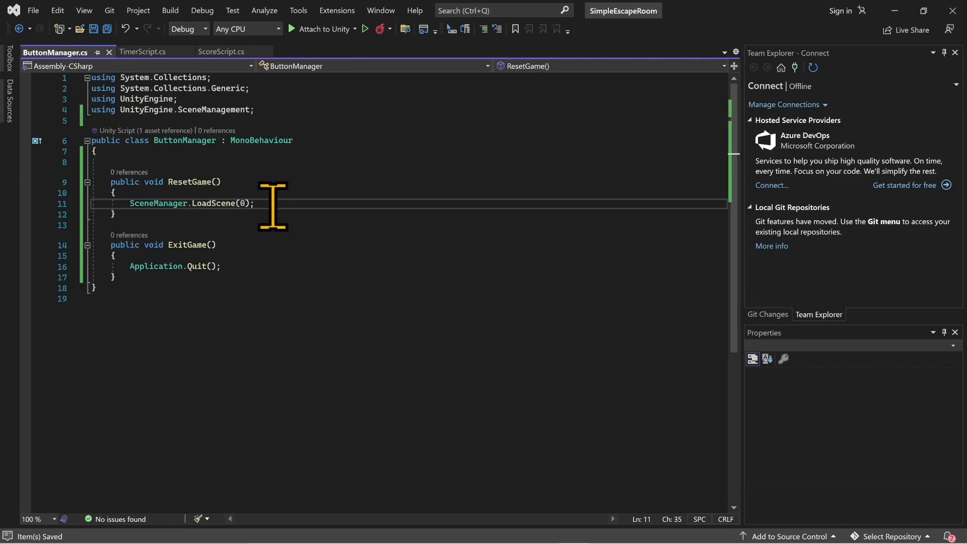
pyautogui.press('Return')
pyautogui.hotkey('ctrl', 'v')
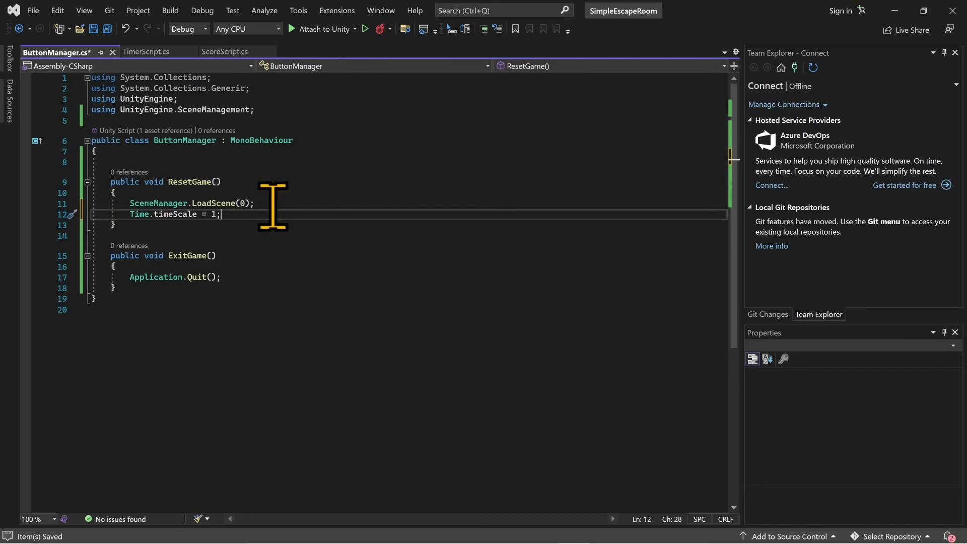
# Remove the pasted Time.timeScale line from ResetGame() and save the ButtonManager script
pyautogui.moveTo(221, 214); pyautogui.dragTo(80, 214)
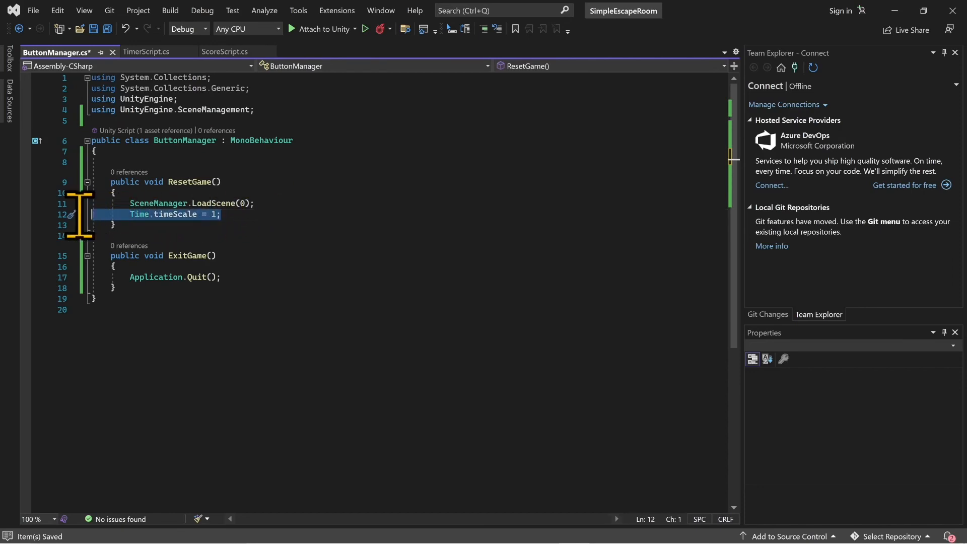
pyautogui.press('BackSpace')
pyautogui.press('BackSpace')
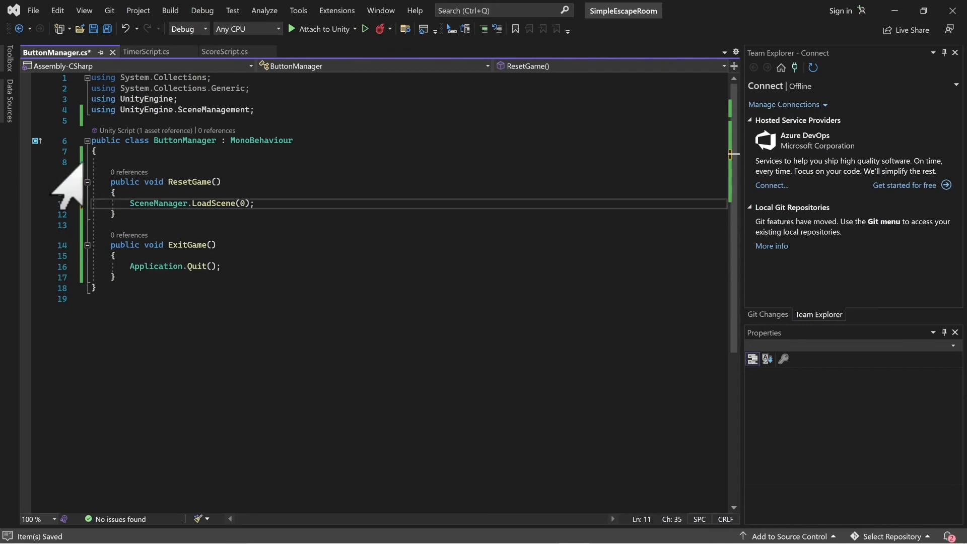
pyautogui.click(151, 51)
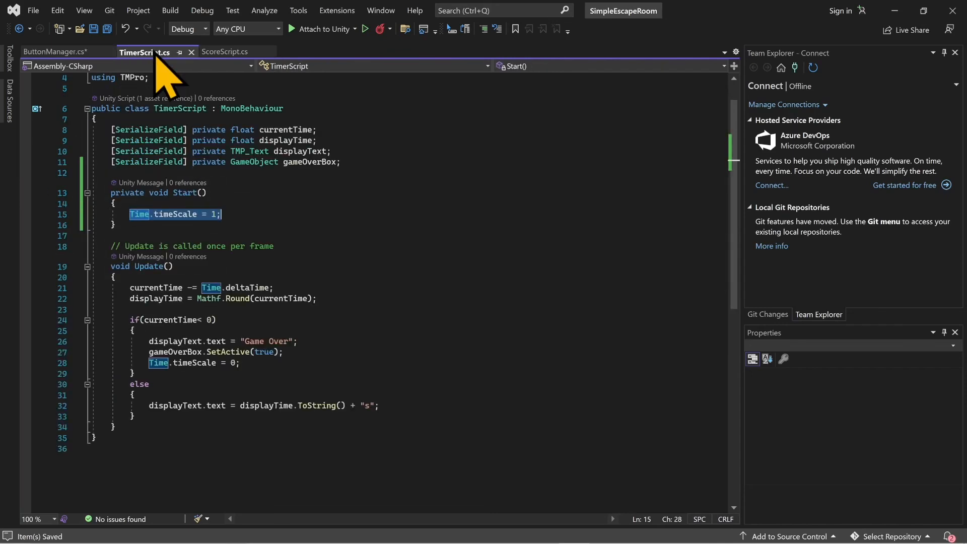
pyautogui.click(61, 54)
pyautogui.hotkey('ctrl', 's')
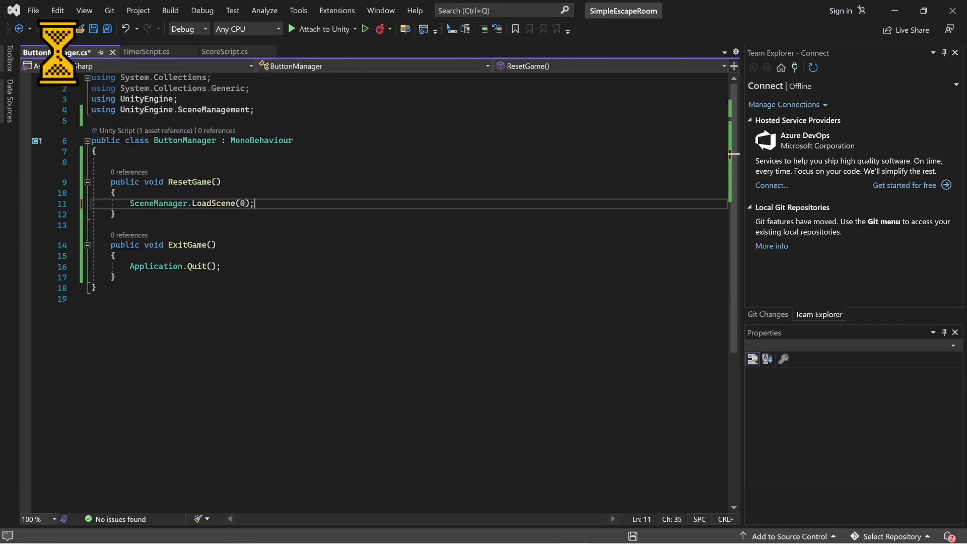
# Switch to Unity, test the game-over panel's buttons in Play mode, and view the Console messages
pyautogui.click(151, 52)
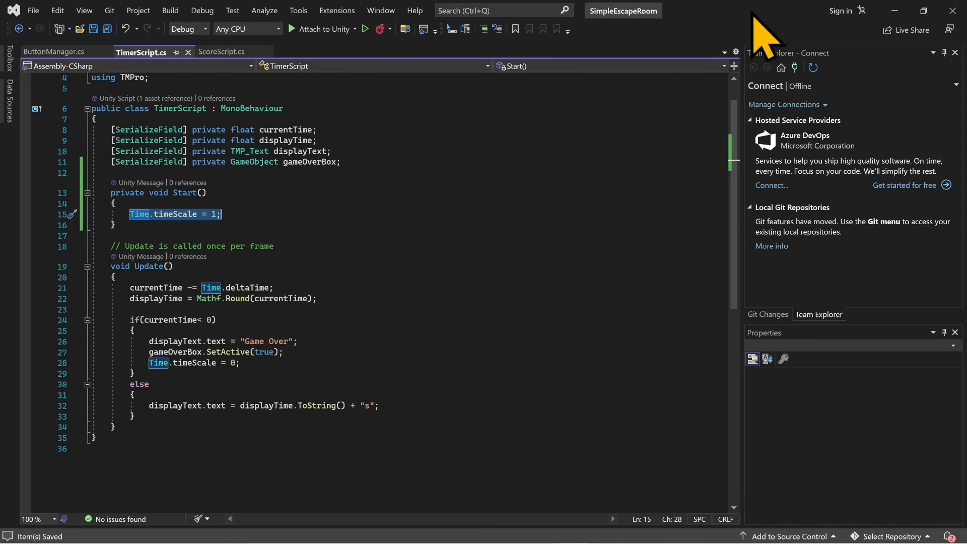
pyautogui.click(896, 10)
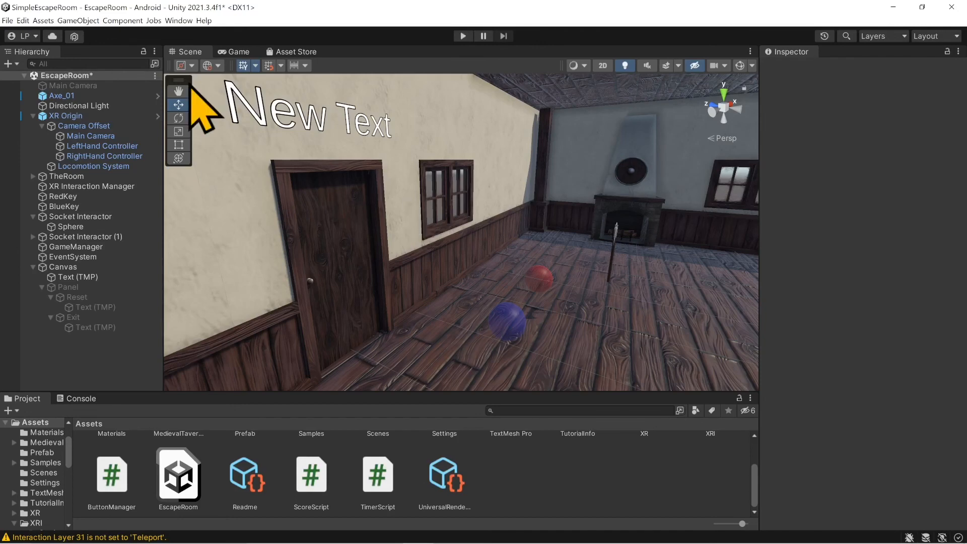
pyautogui.click(459, 39)
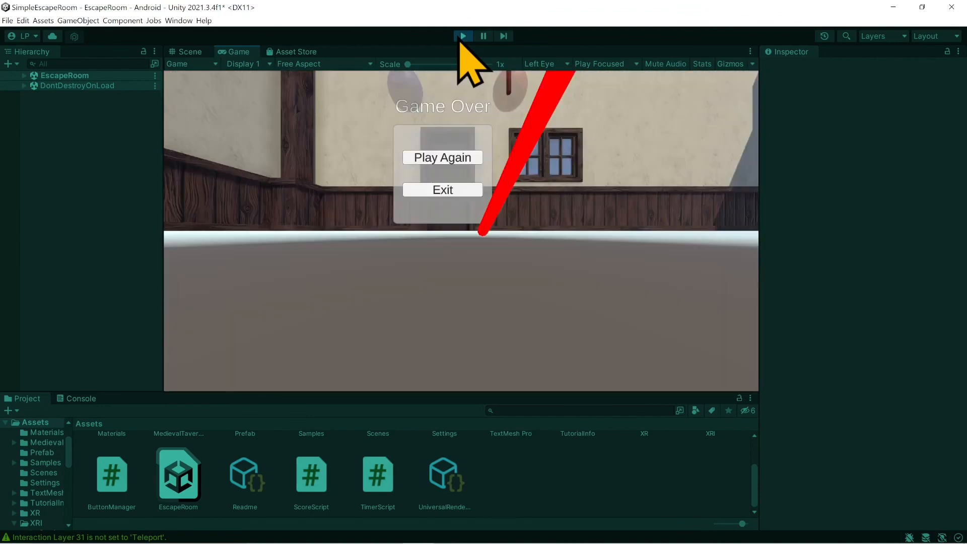
pyautogui.click(462, 37)
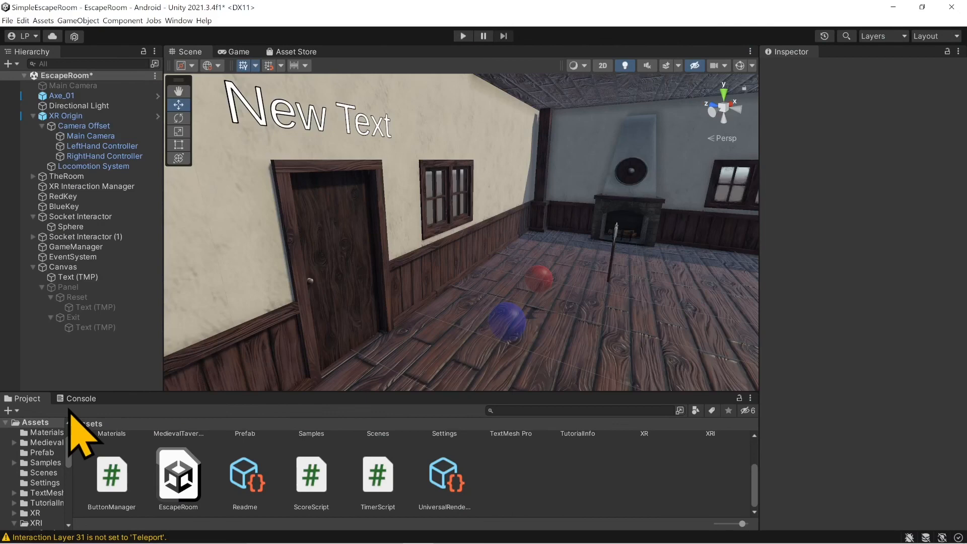
pyautogui.click(76, 399)
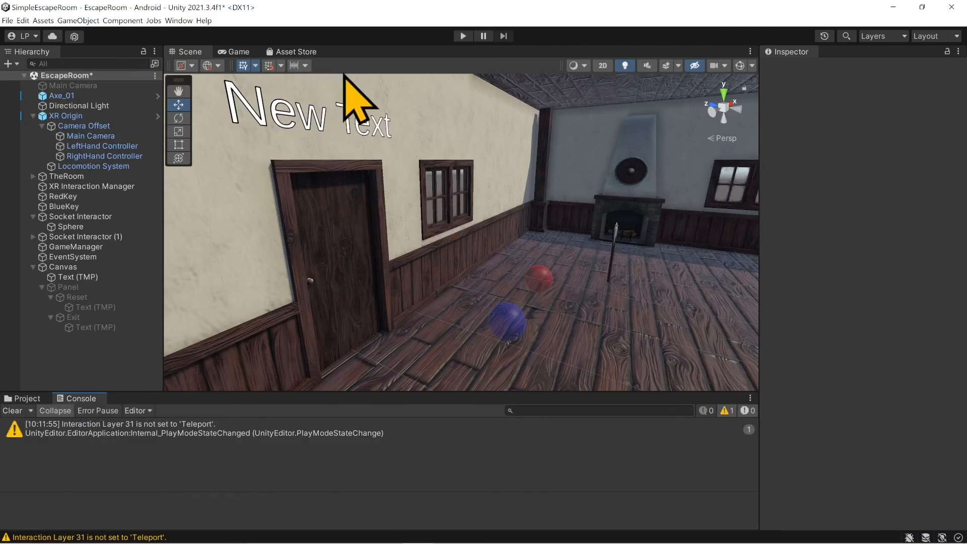
# Switch to Visual Studio, re-enter the Application.Quit() call in ExitGame() of ButtonManager, and save the script
pyautogui.click(573, 533)
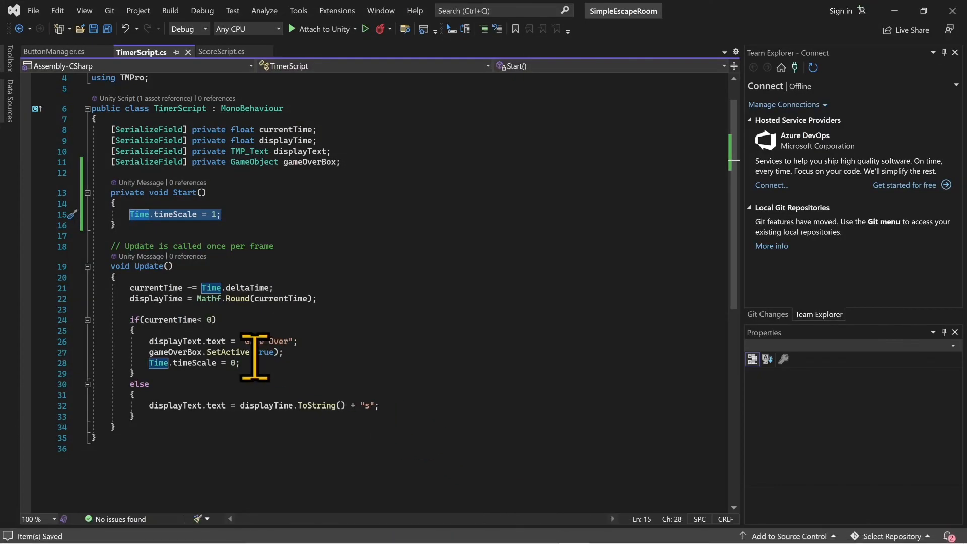
pyautogui.click(60, 53)
pyautogui.click(207, 266)
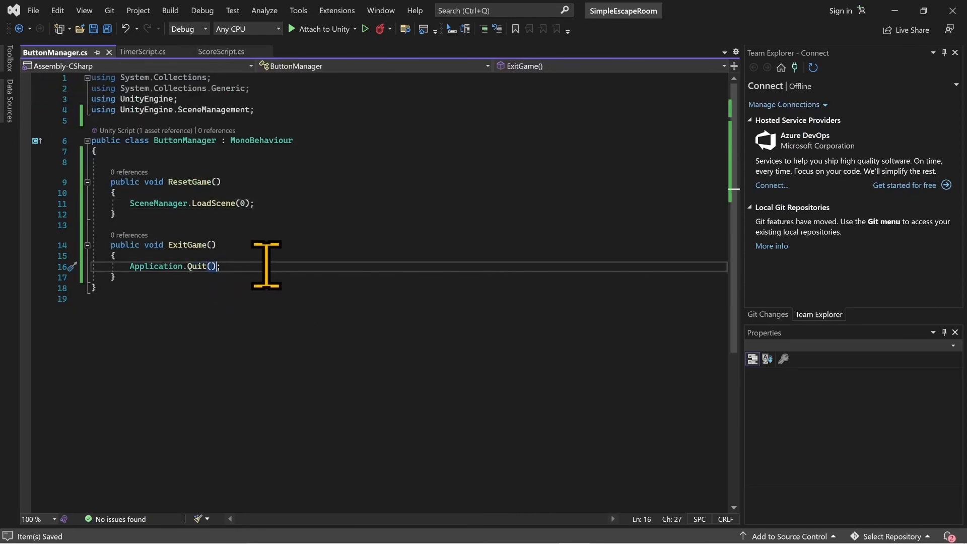
pyautogui.press('BackSpace')
pyautogui.press('BackSpace')
pyautogui.press('BackSpace')
pyautogui.write('.ex')
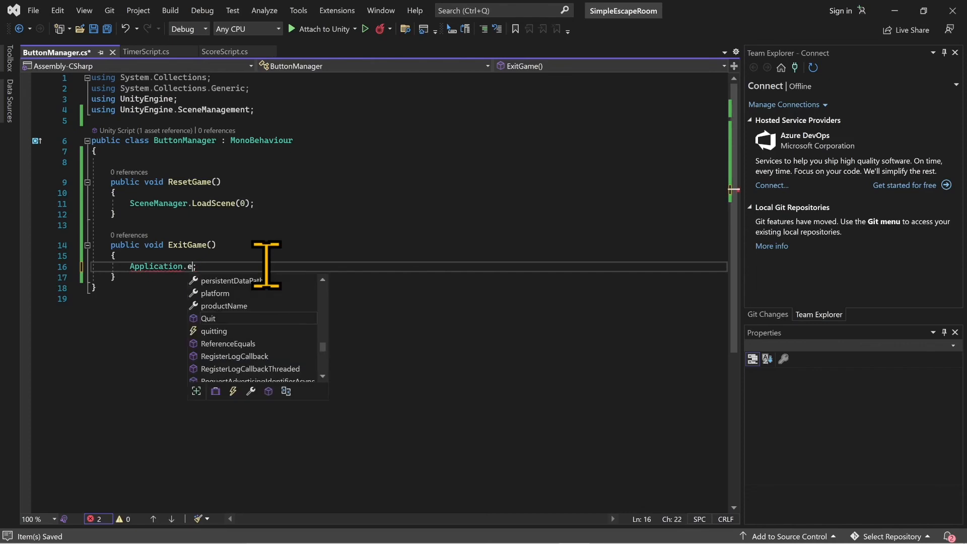
pyautogui.press('BackSpace')
pyautogui.press('BackSpace')
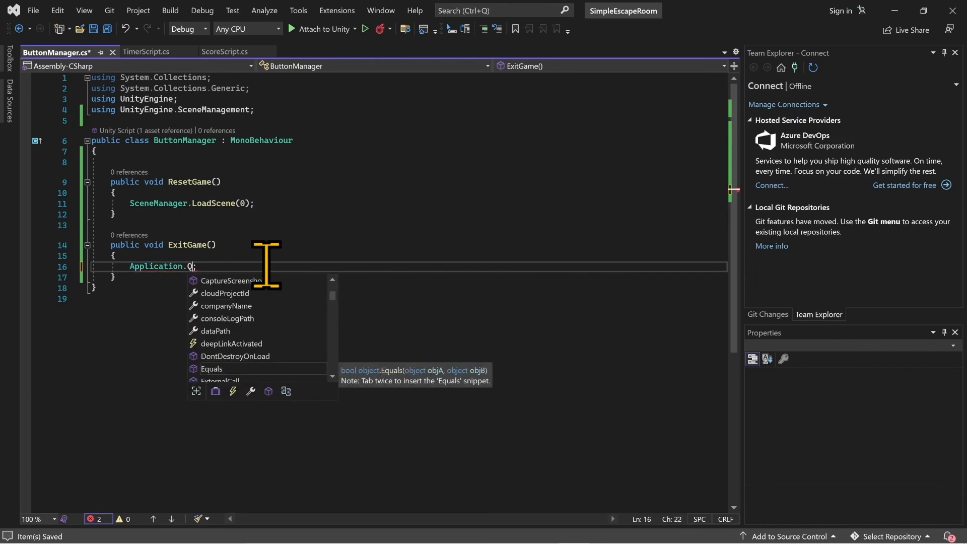
pyautogui.write('Qui')
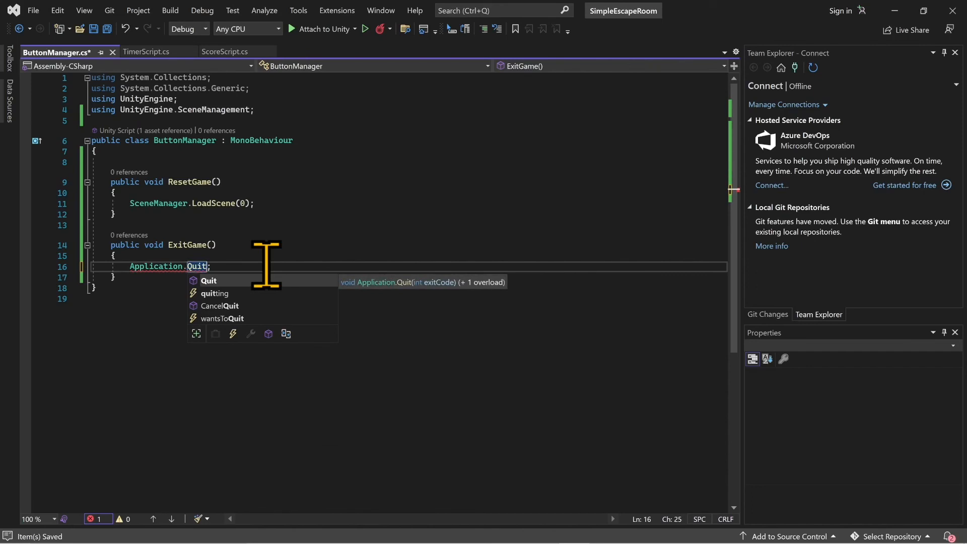
pyautogui.write('t')
pyautogui.press('Escape')
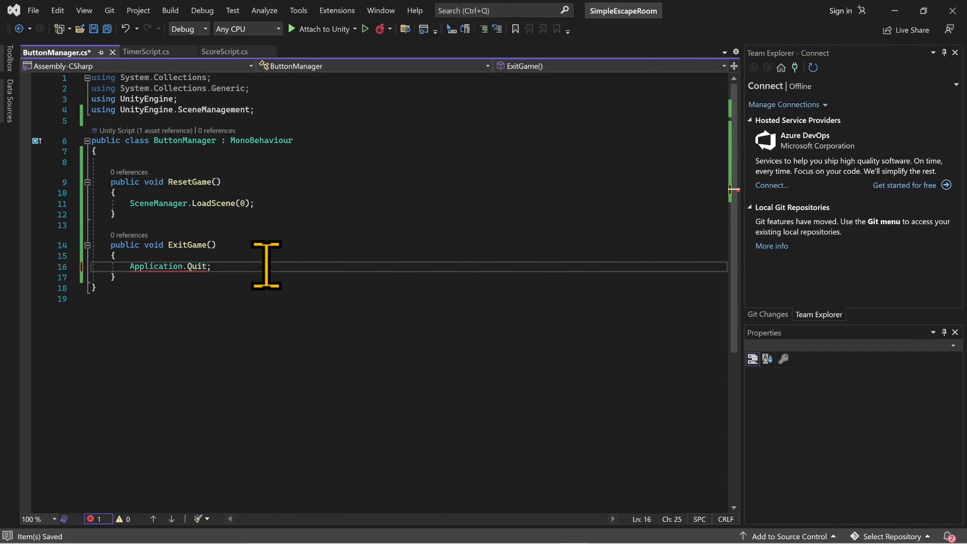
pyautogui.hotkey('ctrl', 's')
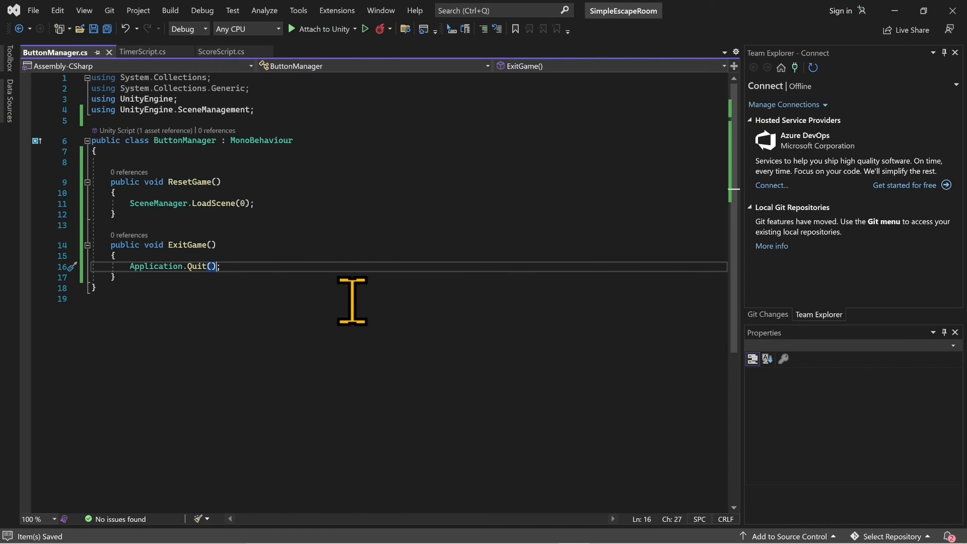
# Return to Unity and clear the Console messages
pyautogui.moveTo(577, 529)
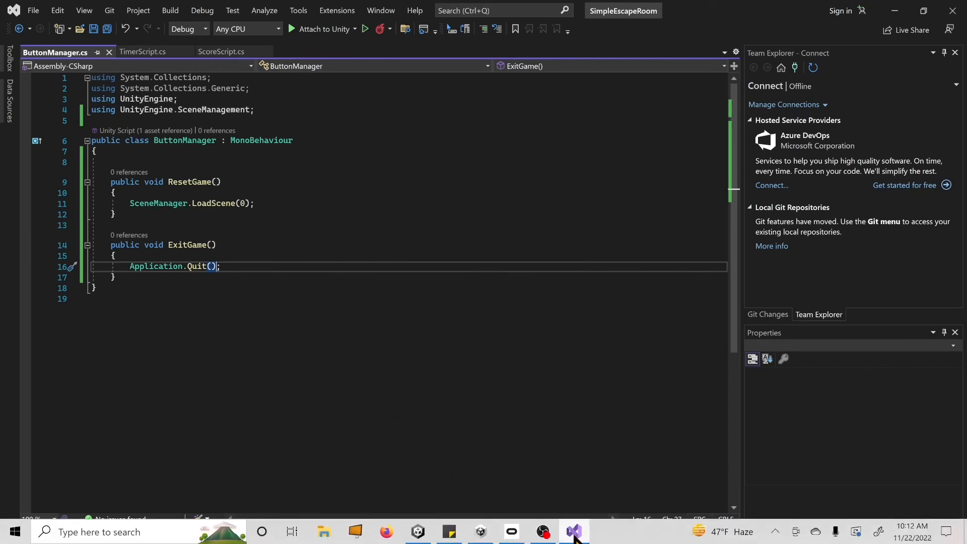
pyautogui.click(894, 11)
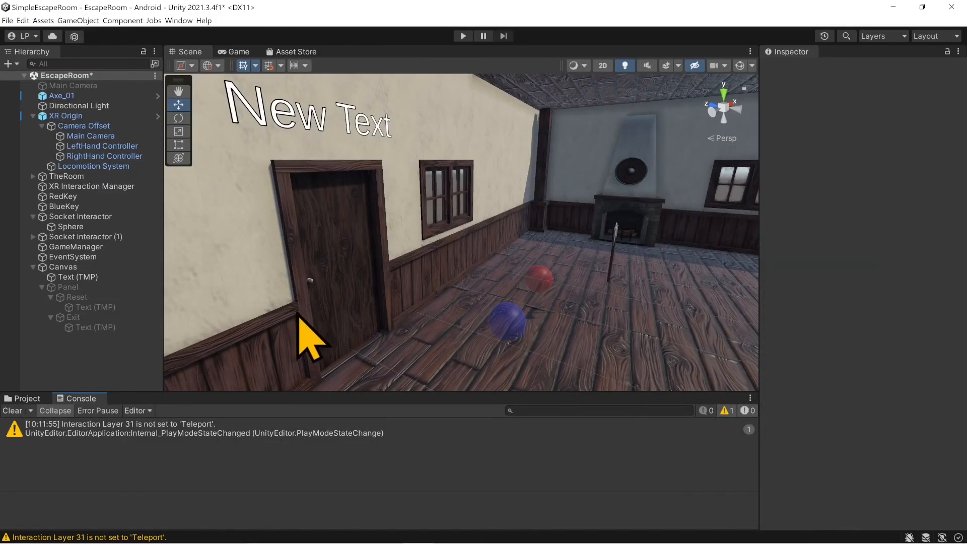
pyautogui.click(12, 411)
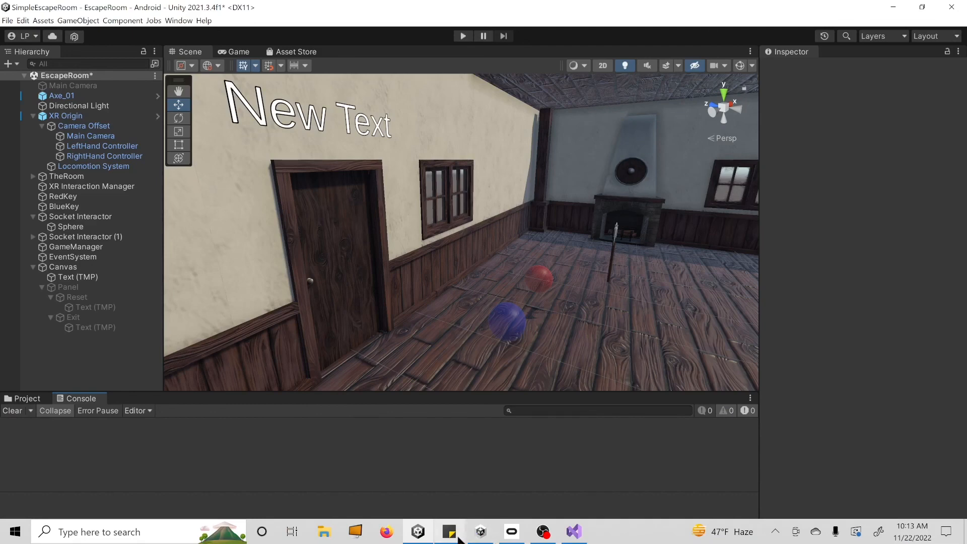
# Strike through the "set lose condition (Timer)" line in the Simple Escape Room checklist note
pyautogui.click(449, 531)
pyautogui.moveTo(669, 238); pyautogui.dragTo(566, 236)
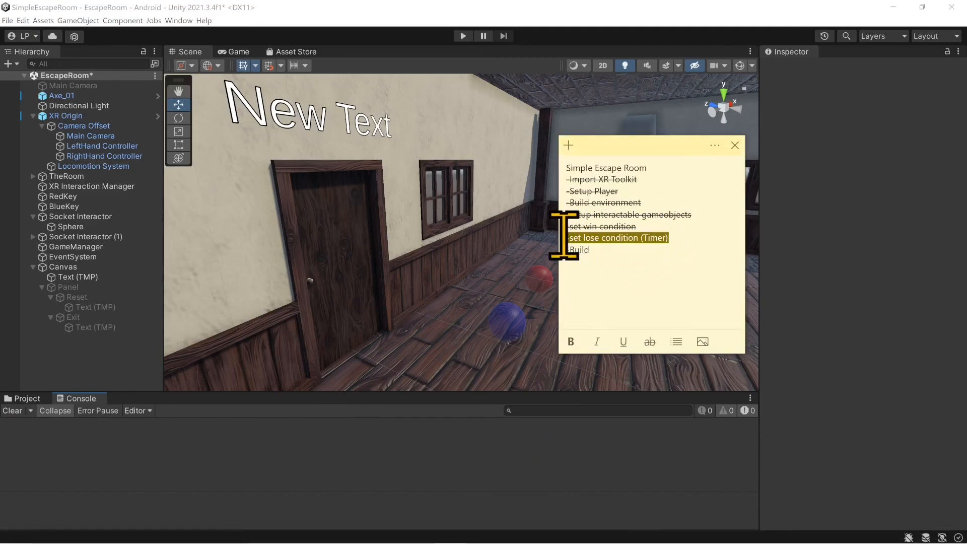
pyautogui.click(649, 342)
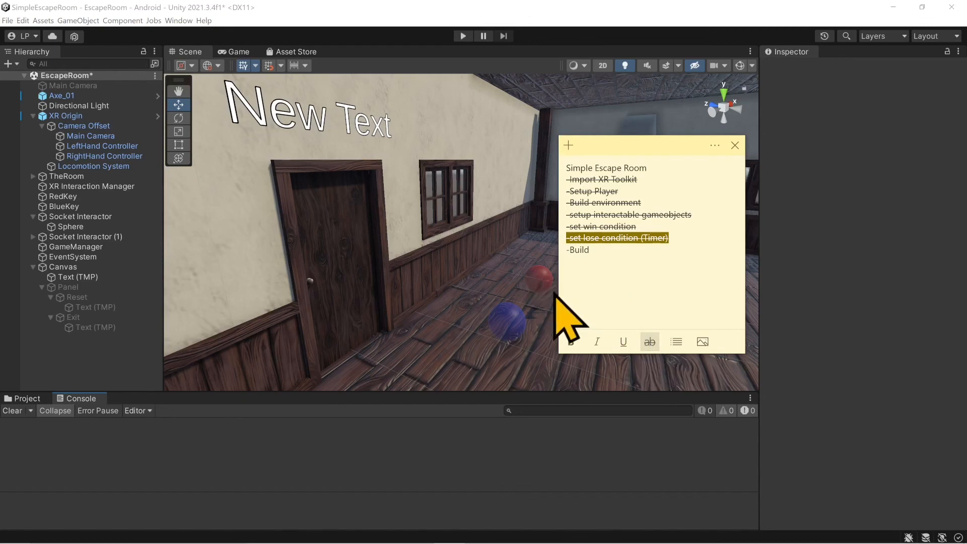
pyautogui.moveTo(574, 538)
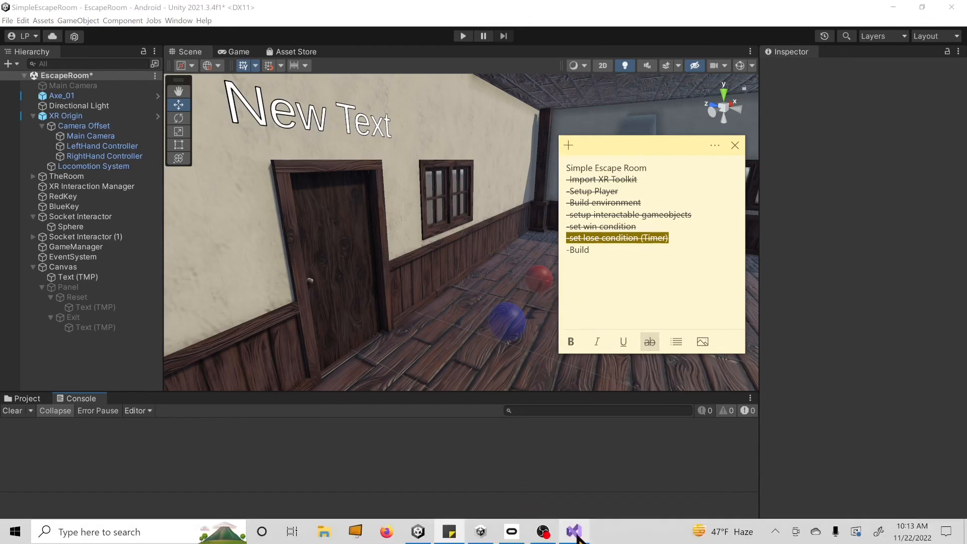
pyautogui.click(543, 534)
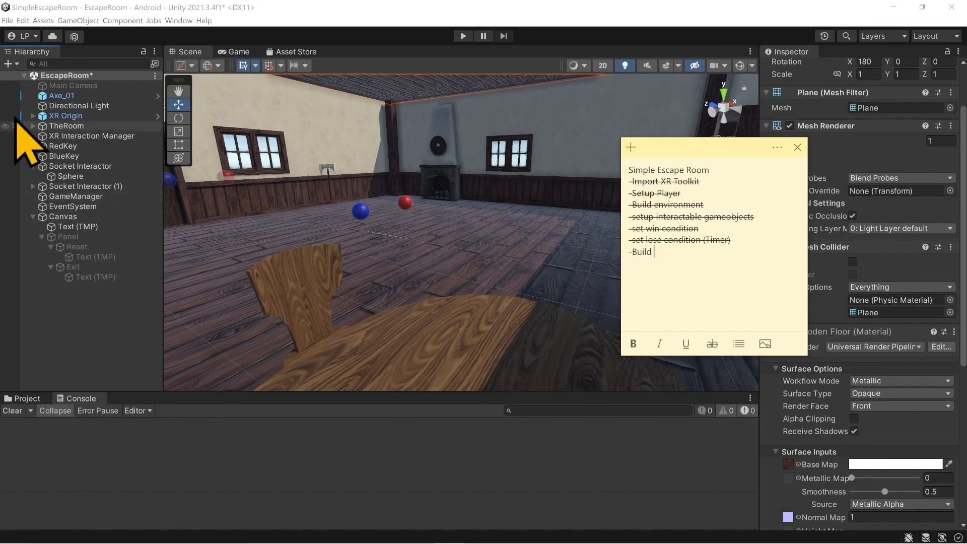
# Open the project's Build Settings, look at the Windows, Mac, Linux platform options, and reselect Android
pyautogui.click(8, 20)
pyautogui.moveTo(22, 20)
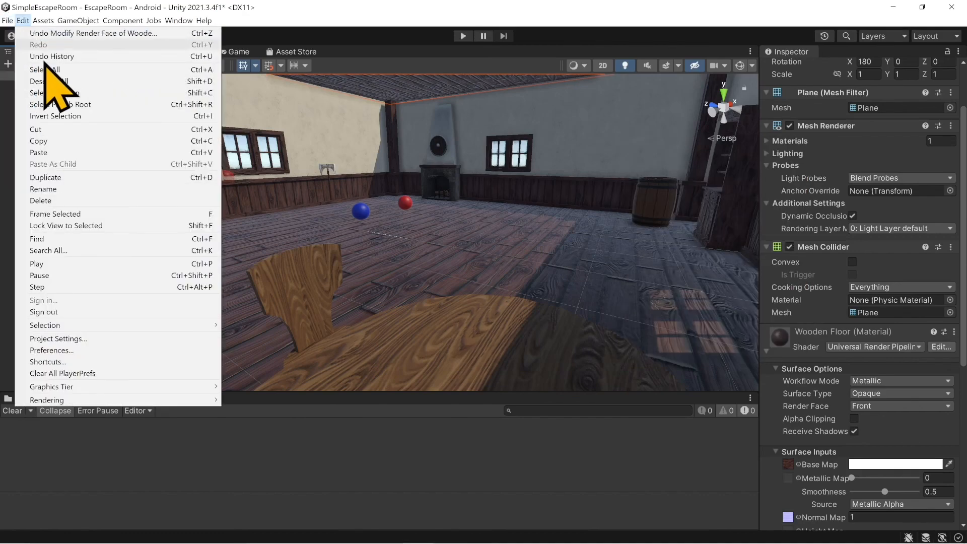
pyautogui.click(50, 142)
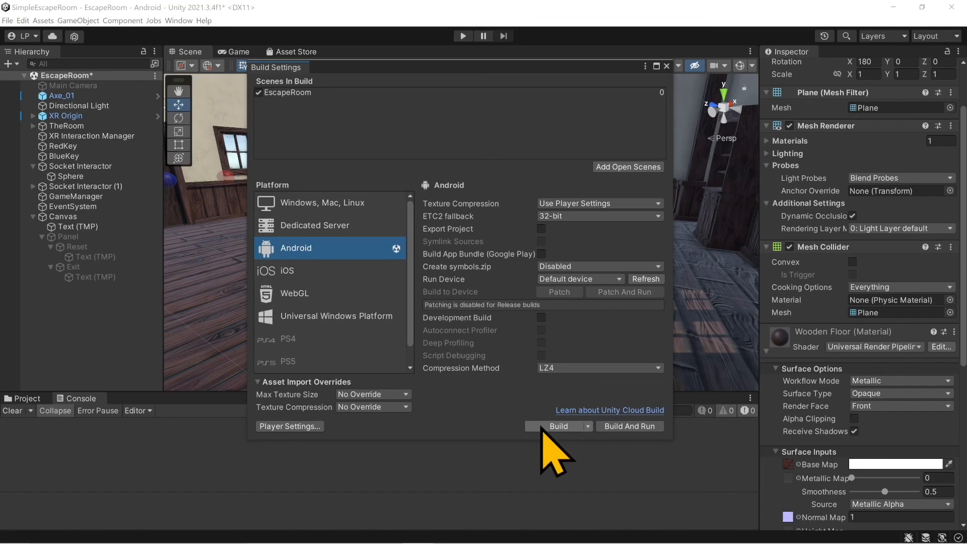
pyautogui.click(371, 207)
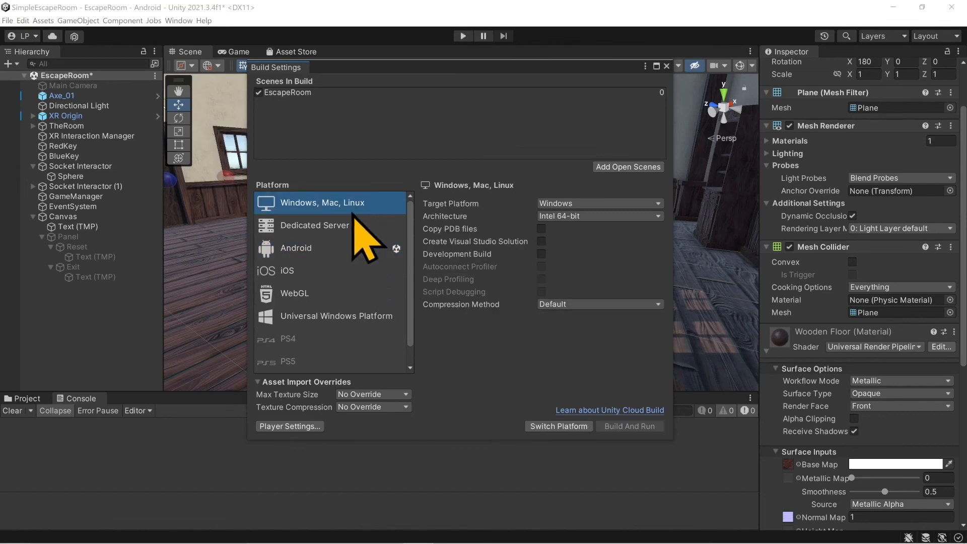
pyautogui.click(328, 247)
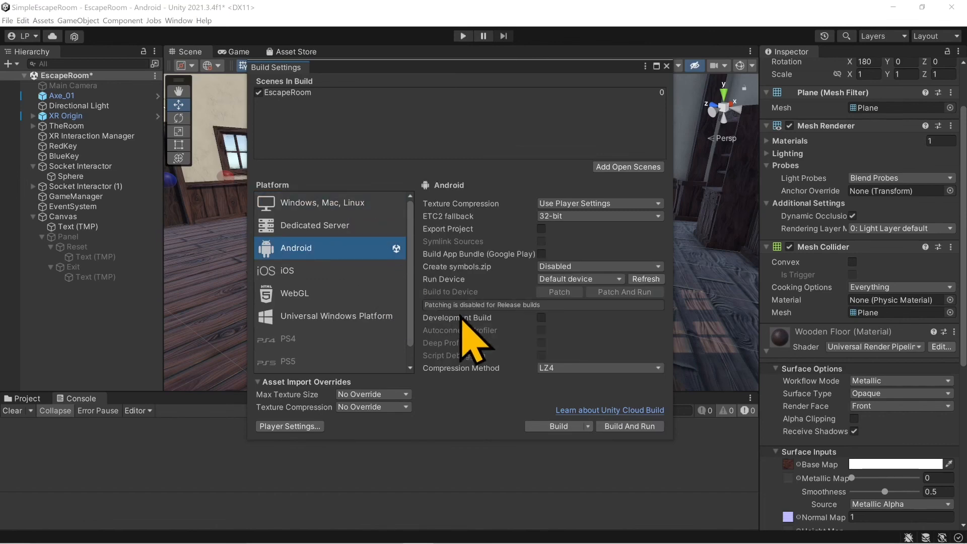
# Build the Android APK as EscapeRoom in the SimpleEscapeRoom folder, saving the scene changes, and dismiss the output folder and Build Settings windows
pyautogui.click(538, 428)
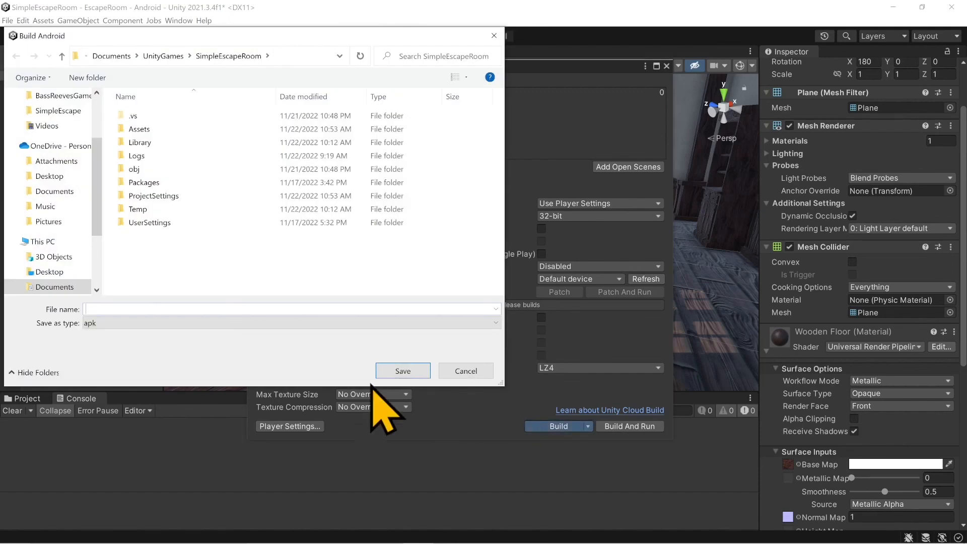
pyautogui.click(172, 309)
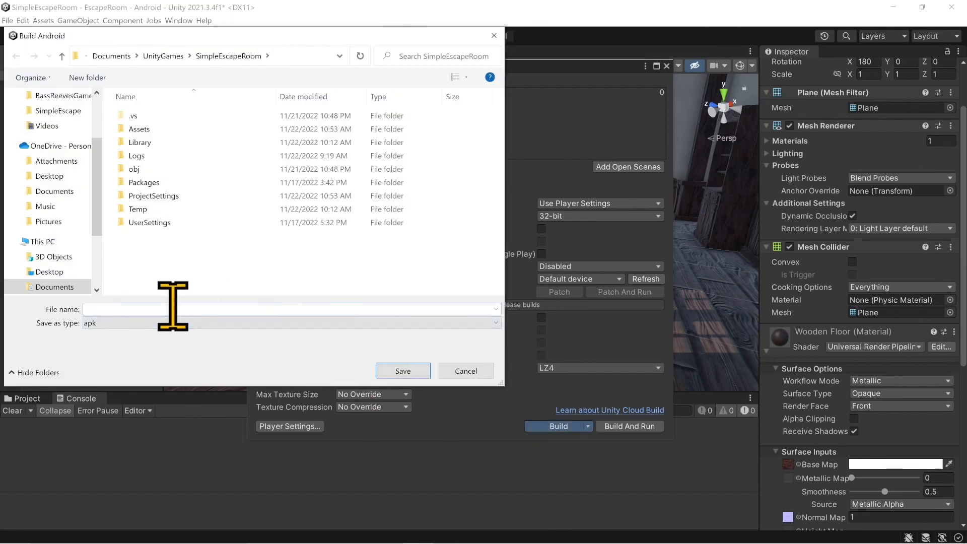
pyautogui.write('Sim')
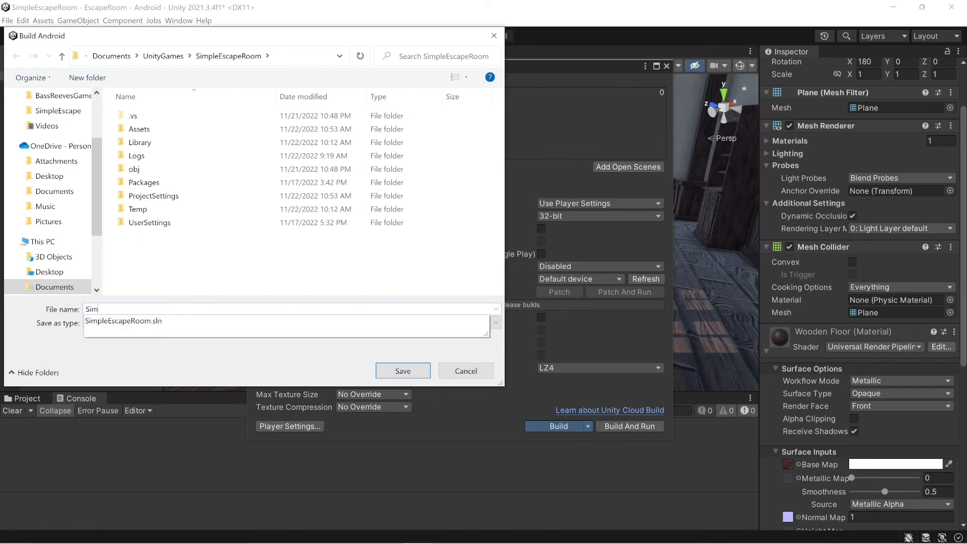
pyautogui.press('BackSpace')
pyautogui.press('BackSpace')
pyautogui.press('BackSpace')
pyautogui.write('Escape')
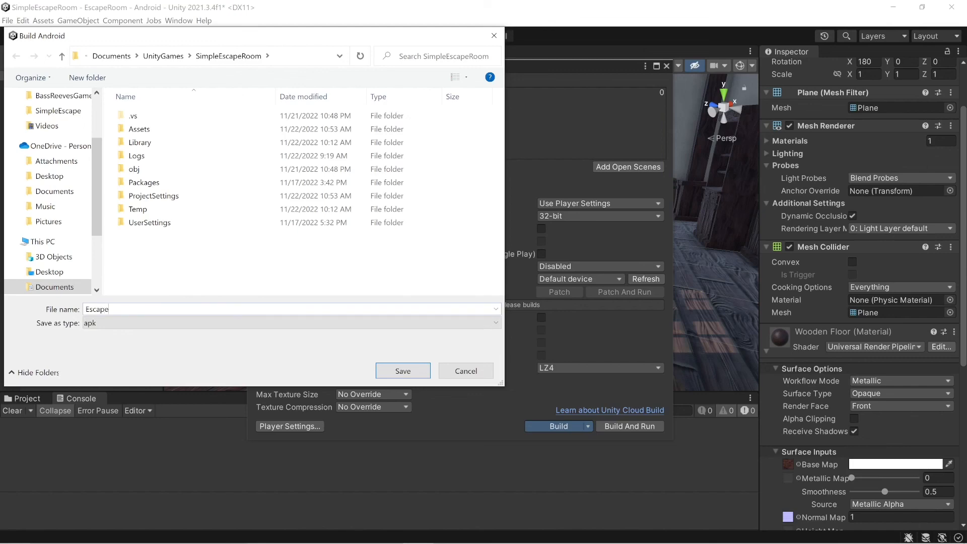
pyautogui.write('Room')
pyautogui.press('Return')
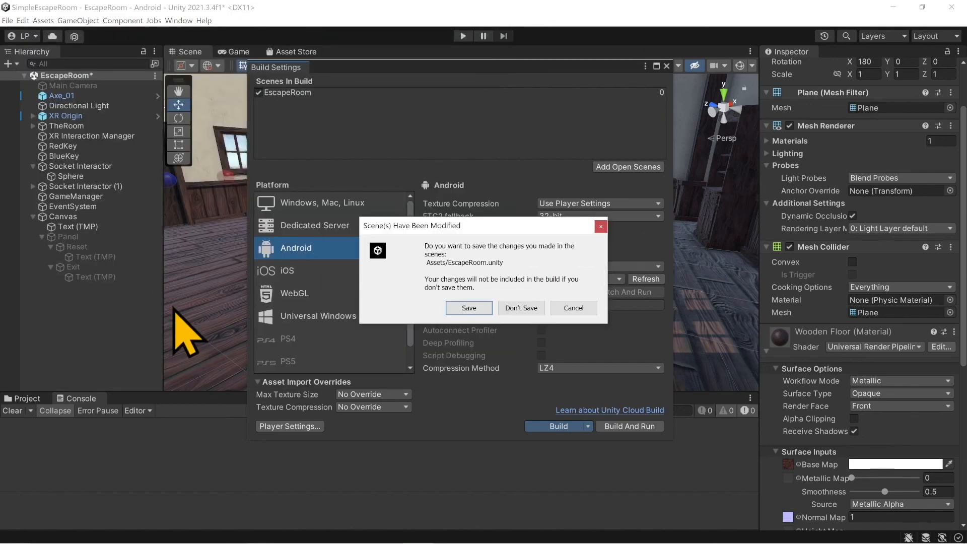
pyautogui.click(469, 308)
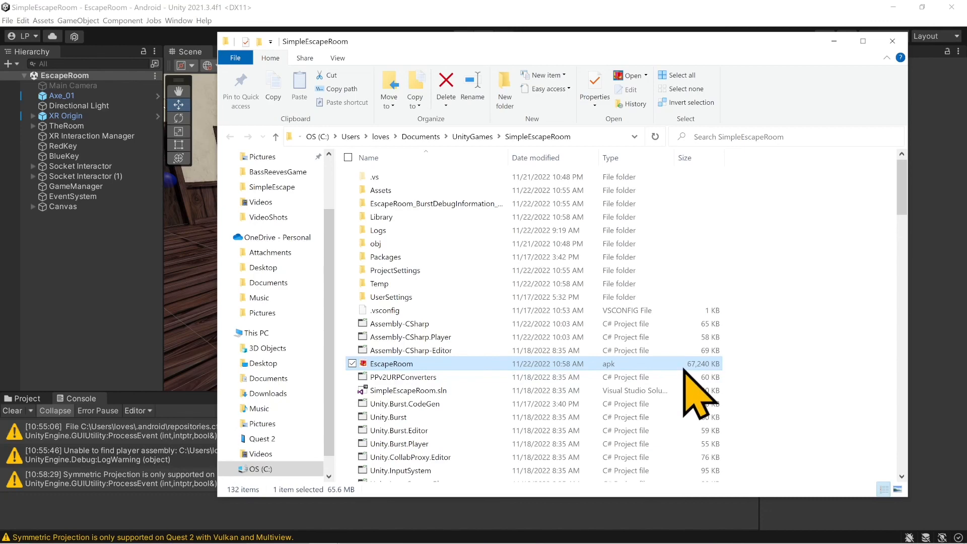
pyautogui.click(835, 42)
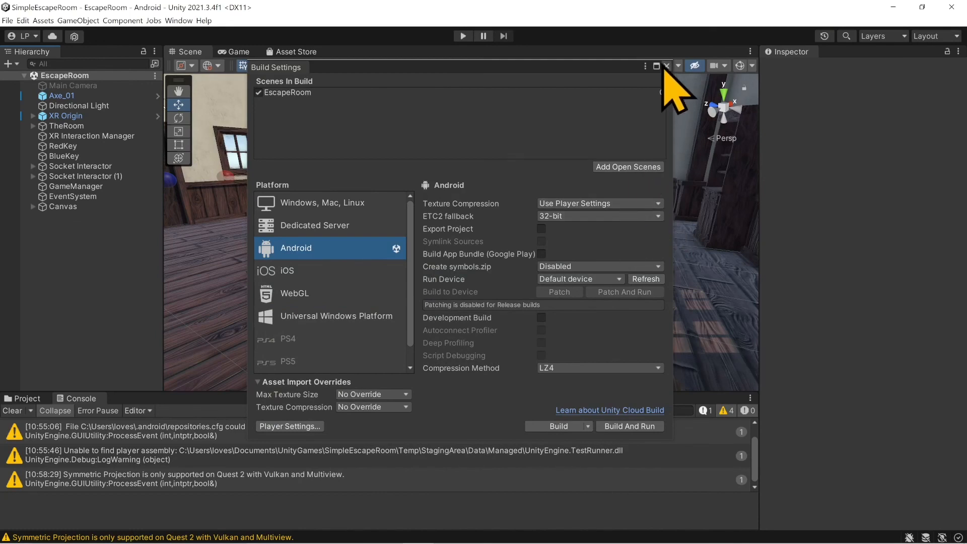
pyautogui.click(667, 66)
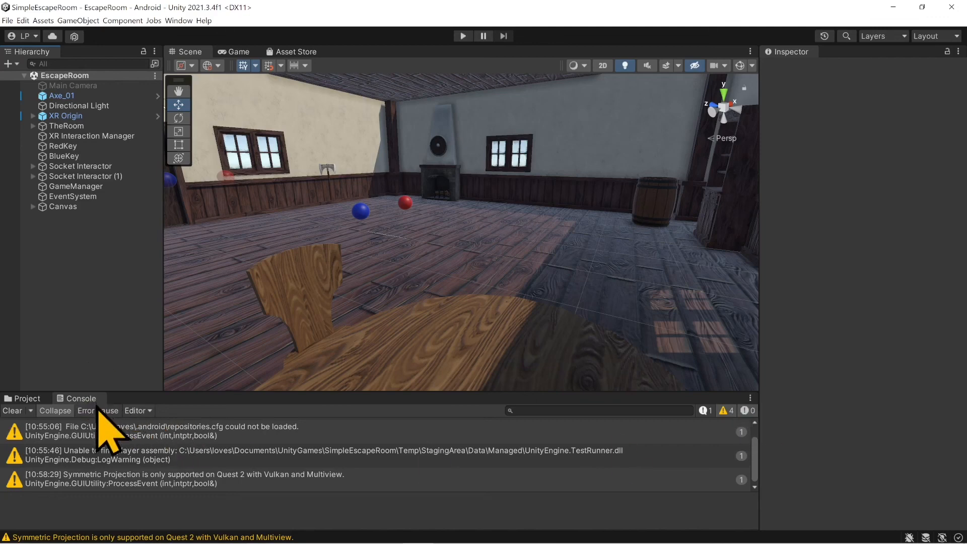
# Open the Editor log, find "build report" in it, and examine the asset size breakdown
pyautogui.click(750, 398)
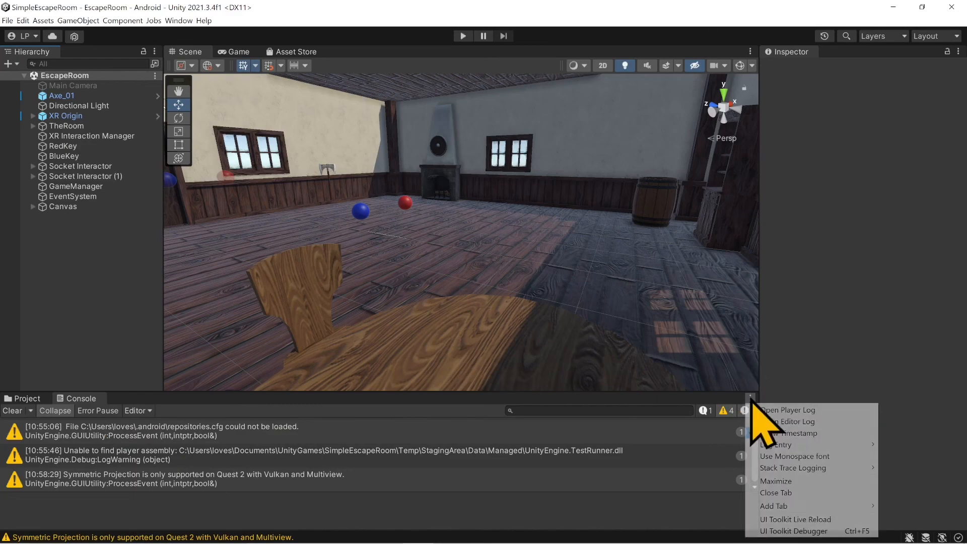
pyautogui.click(805, 423)
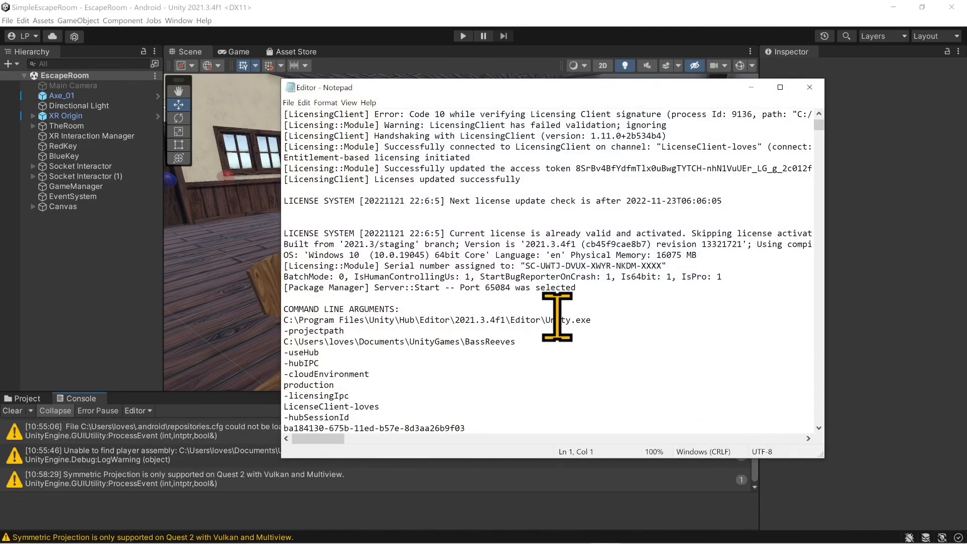
pyautogui.hotkey('ctrl', 'f')
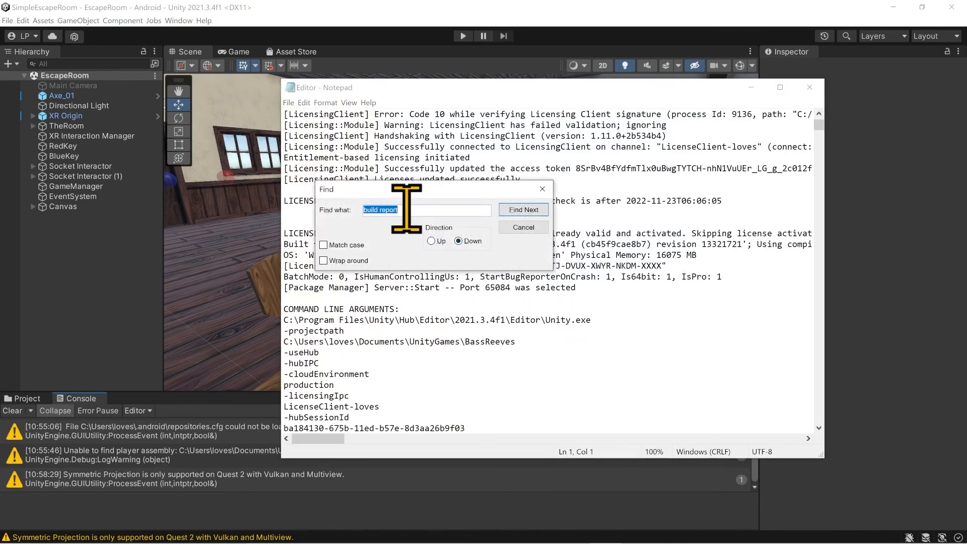
pyautogui.click(524, 210)
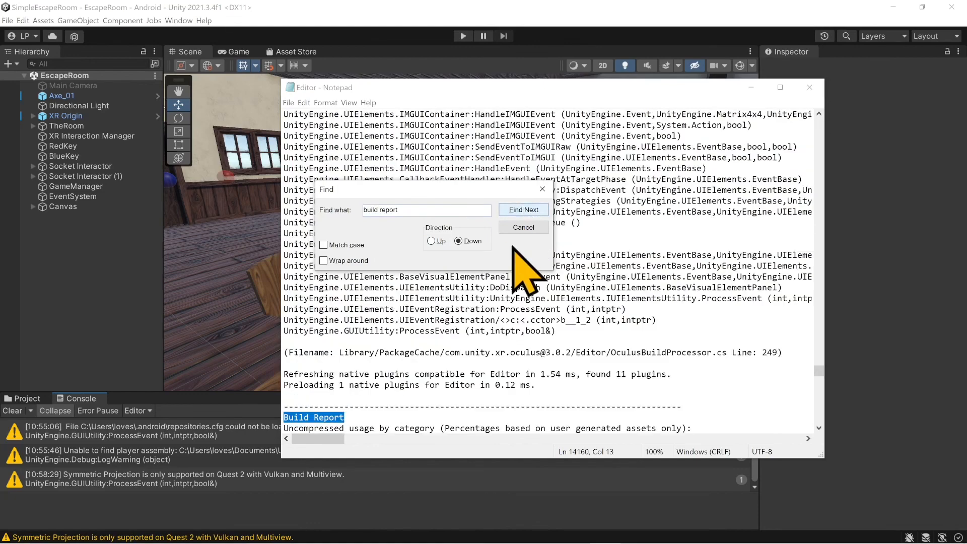
pyautogui.click(543, 190)
pyautogui.scroll(-2, 501, 348)
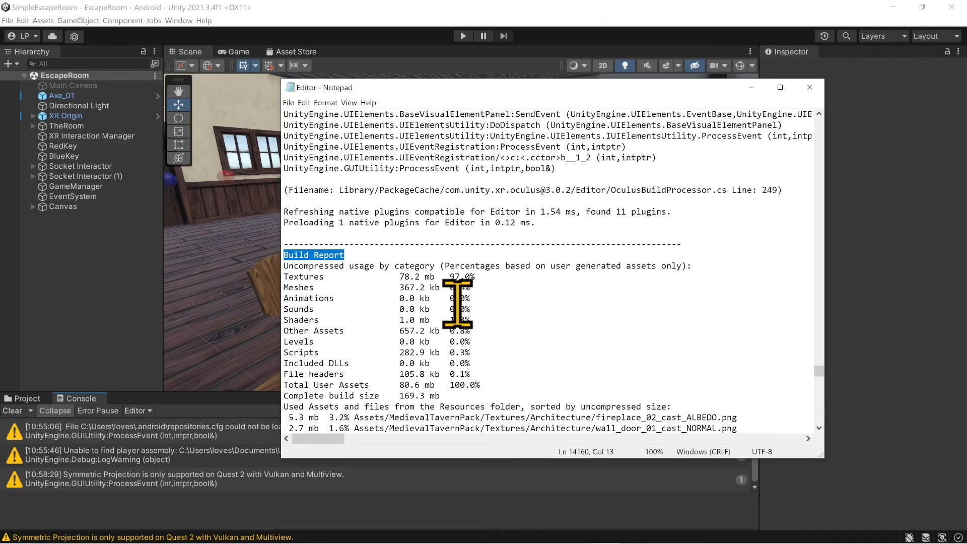
pyautogui.scroll(-2, 458, 302)
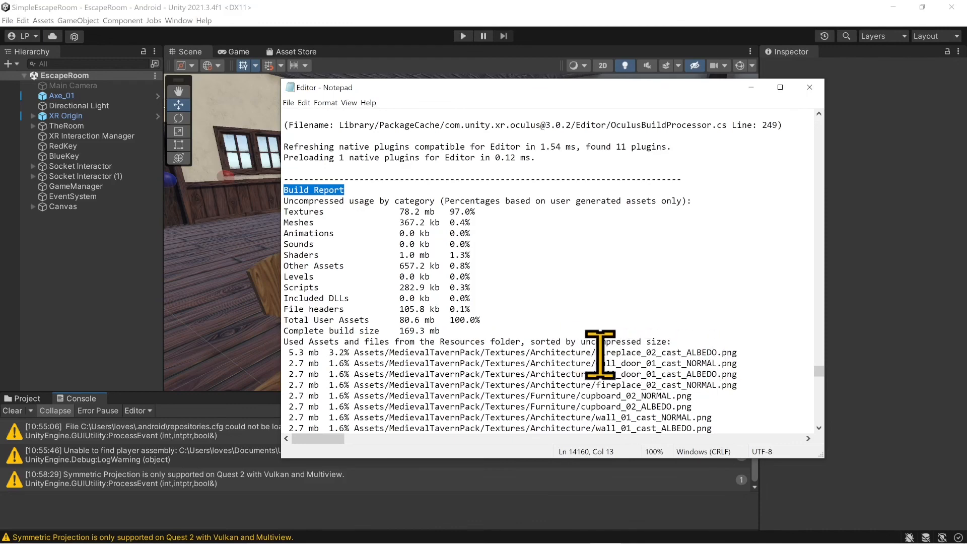
# Copy the file name fireplace_02_cast_ALBEDO.png from the build report, clear the Console, and search the project assets for it without the extension
pyautogui.moveTo(601, 352); pyautogui.dragTo(734, 352)
pyautogui.moveTo(596, 353); pyautogui.dragTo(736, 354)
pyautogui.hotkey('ctrl', 'c')
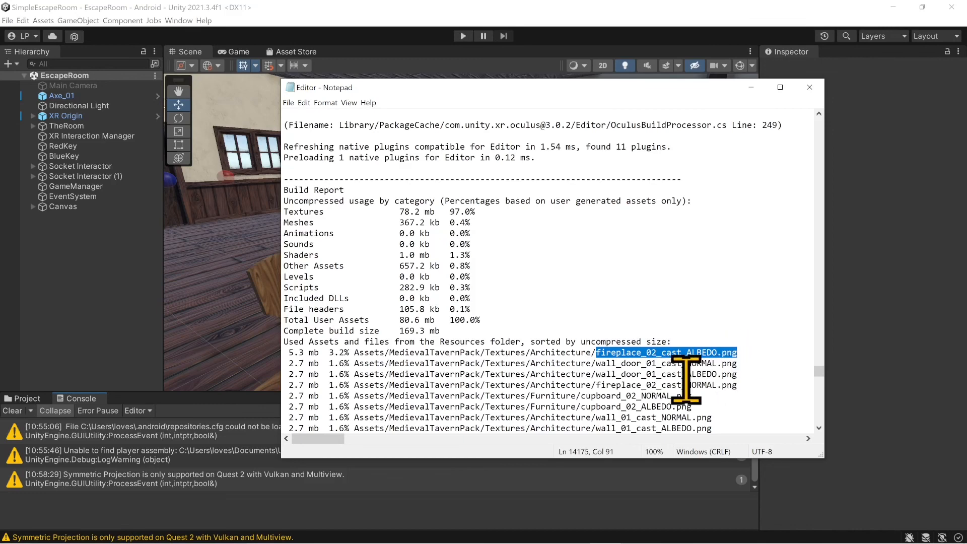
pyautogui.click(10, 414)
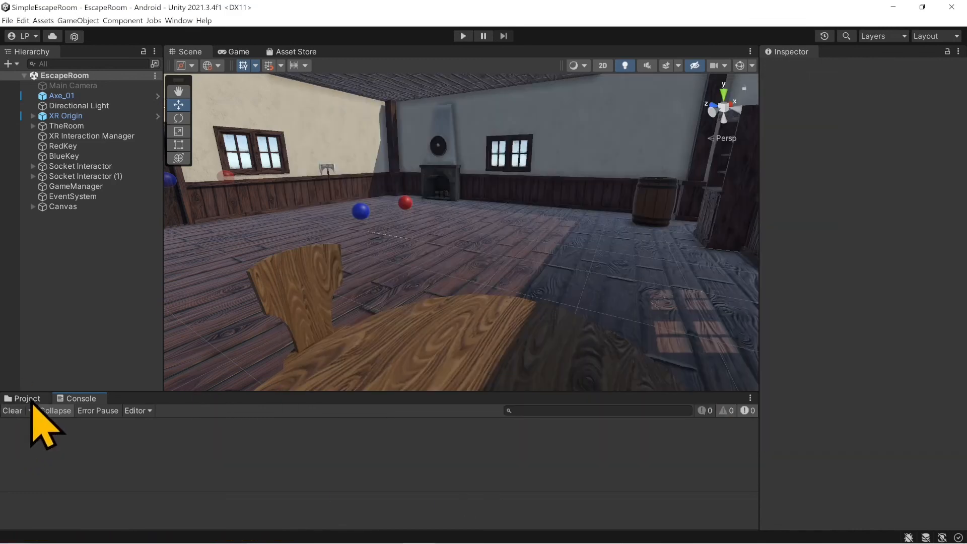
pyautogui.click(28, 399)
pyautogui.hotkey('ctrl', 'v')
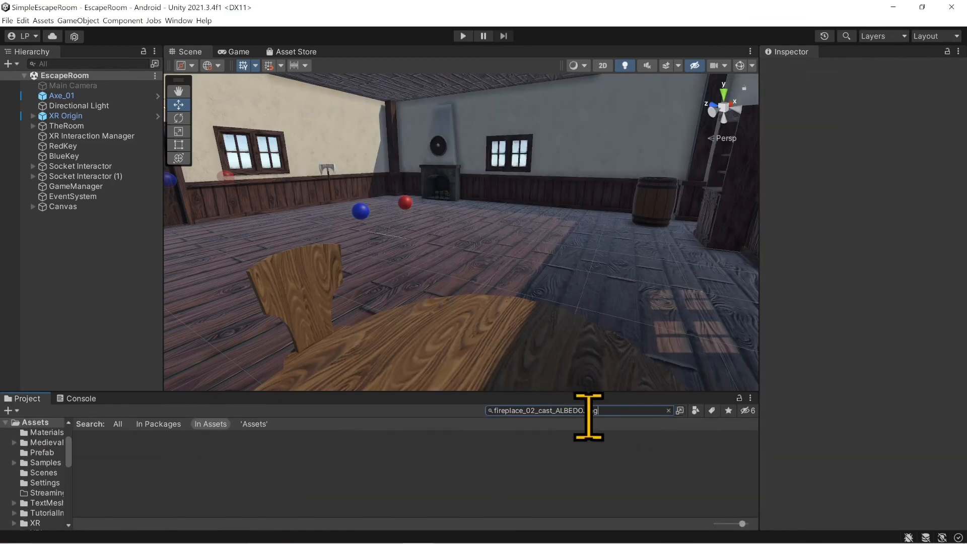
pyautogui.hotkey('ctrl', 'a')
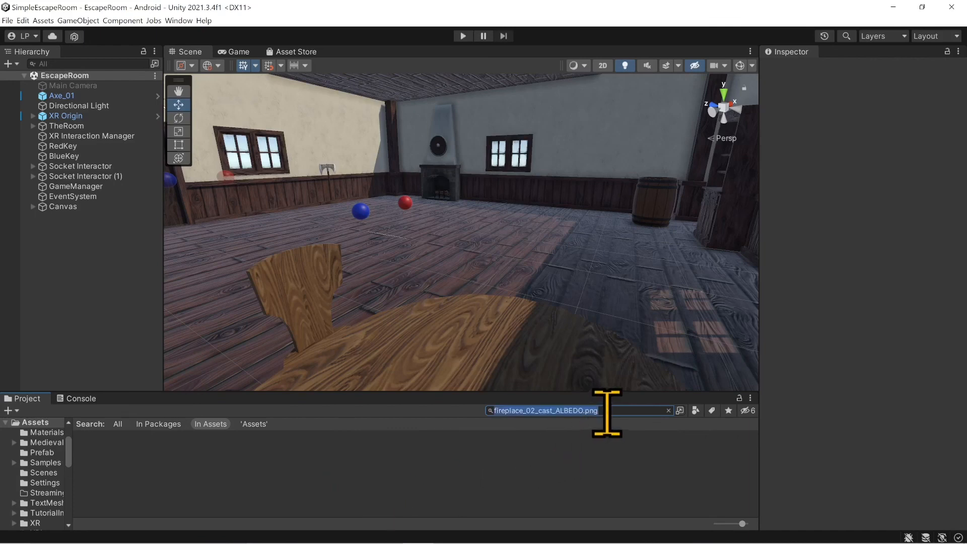
pyautogui.press('BackSpace')
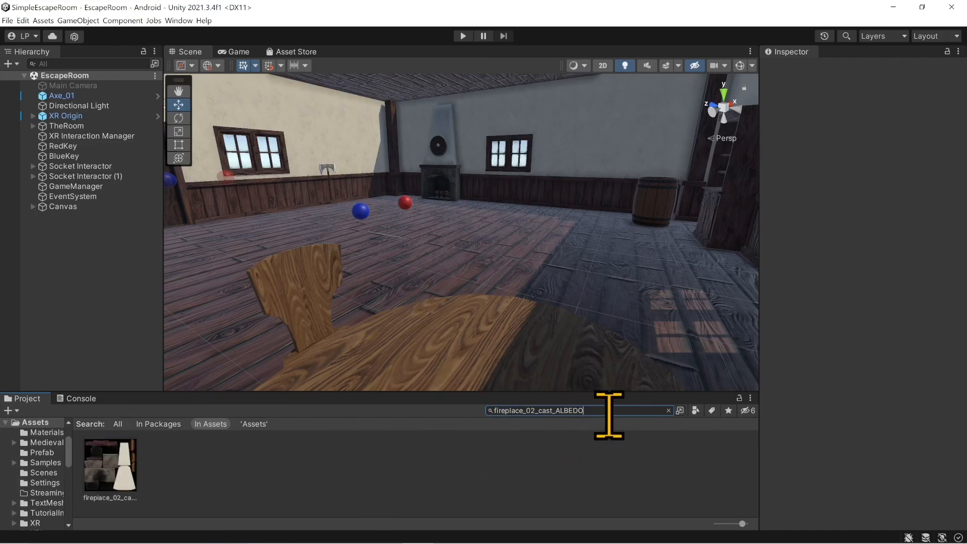
# Enable the Android override on the fireplace_02_cast_ALBEDO texture, set its Max Size to 1024, and apply the import settings
pyautogui.click(132, 469)
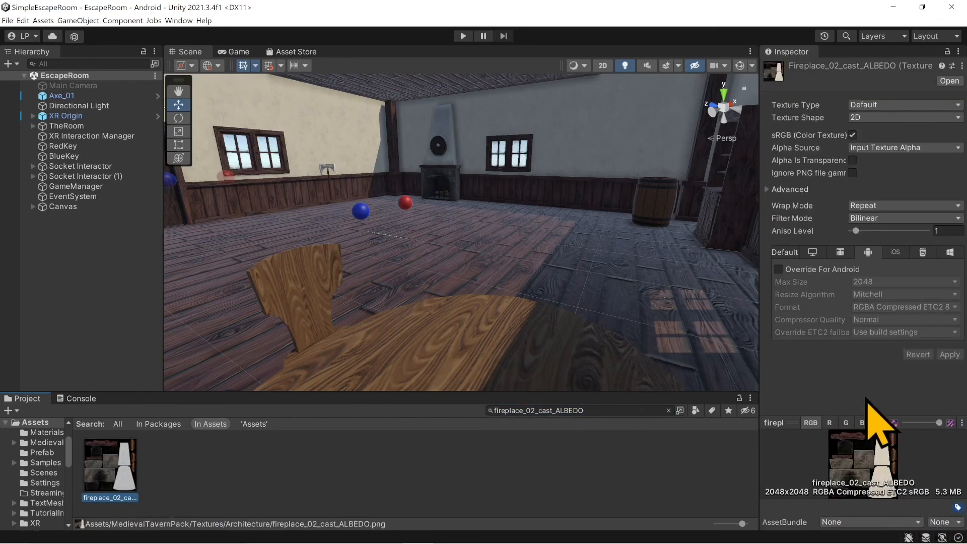
pyautogui.click(779, 269)
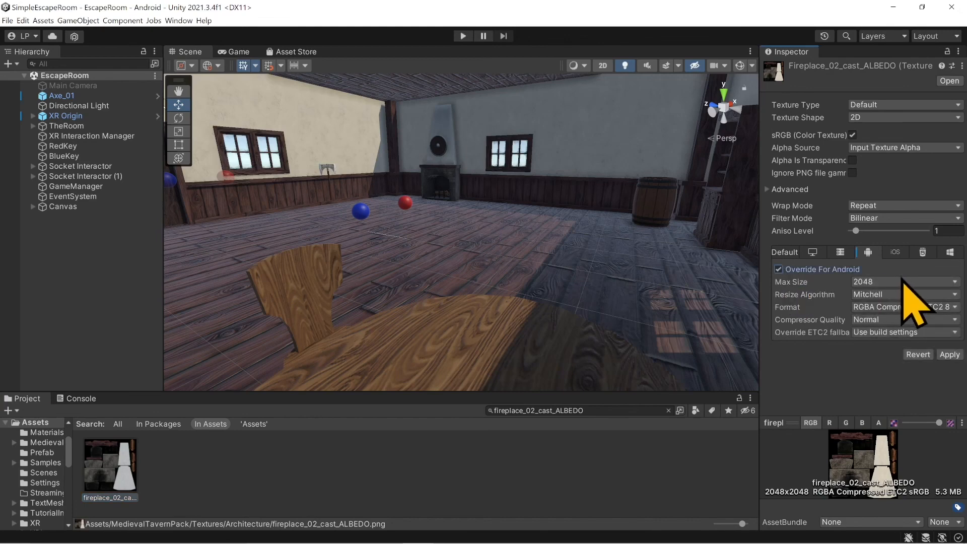
pyautogui.click(904, 282)
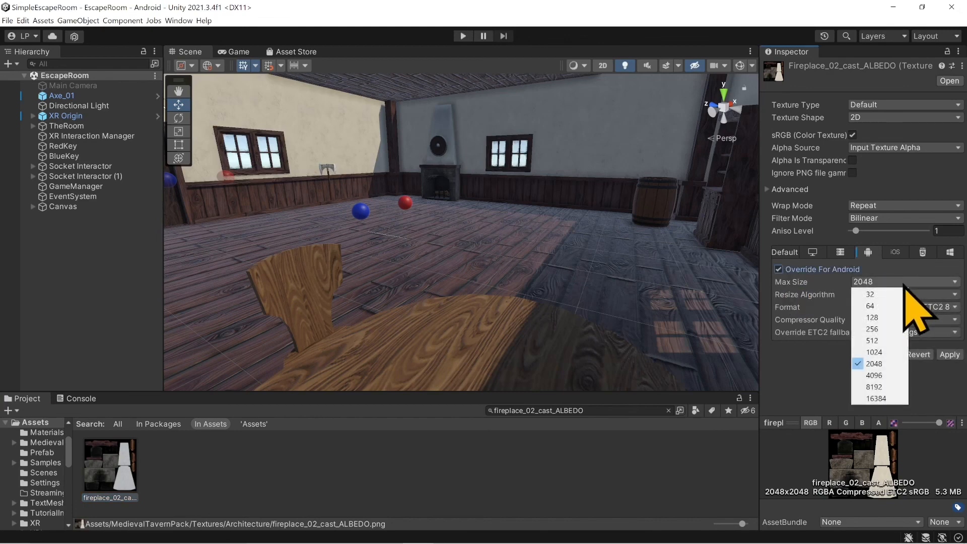
pyautogui.click(891, 352)
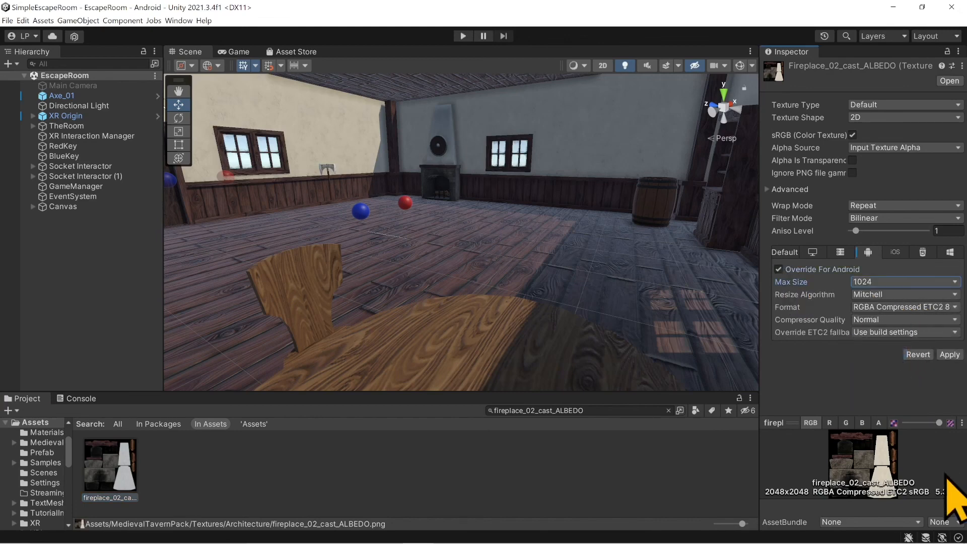
pyautogui.click(949, 354)
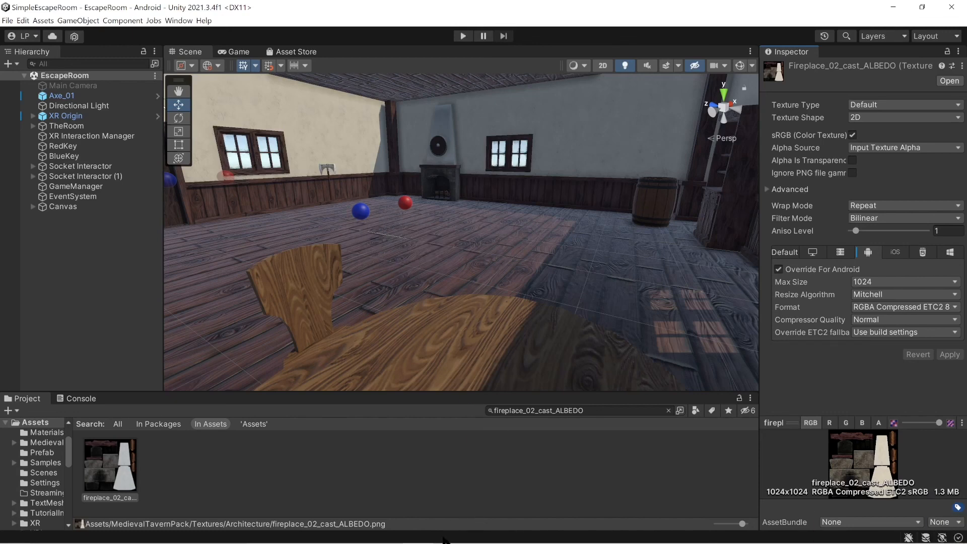
# Switch to SideQuest by searching for "side" and show its running tasks page
pyautogui.moveTo(410, 541)
pyautogui.click(116, 532)
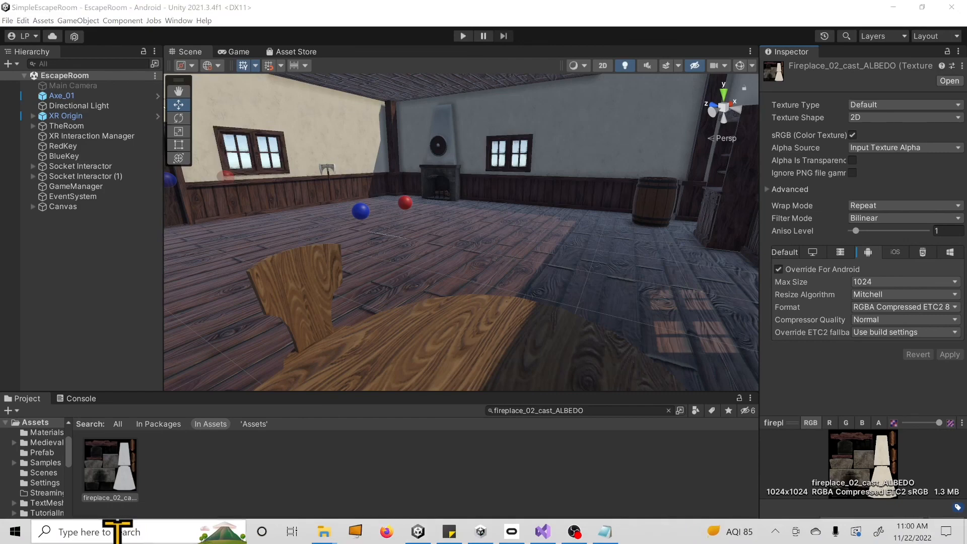
pyautogui.write('side')
pyautogui.press('Return')
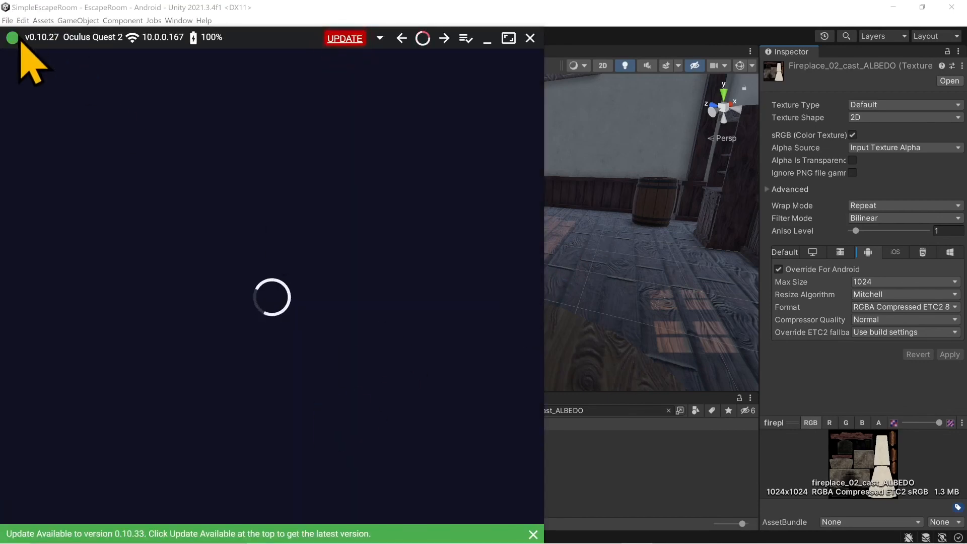
pyautogui.click(465, 40)
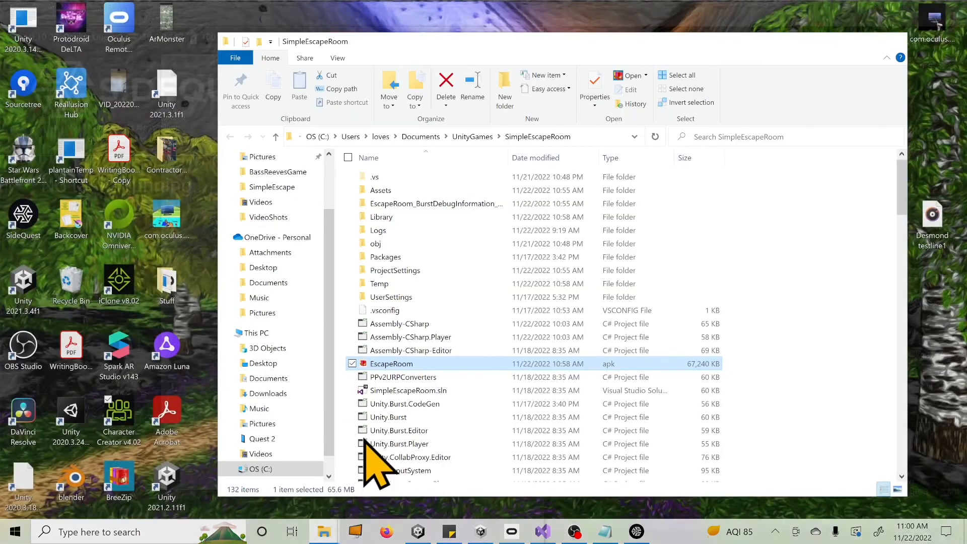
# Show the EscapeRoom APK in the SimpleEscapeRoom folder alongside SideQuest, close the folder window, and minimize SideQuest
pyautogui.click(378, 471)
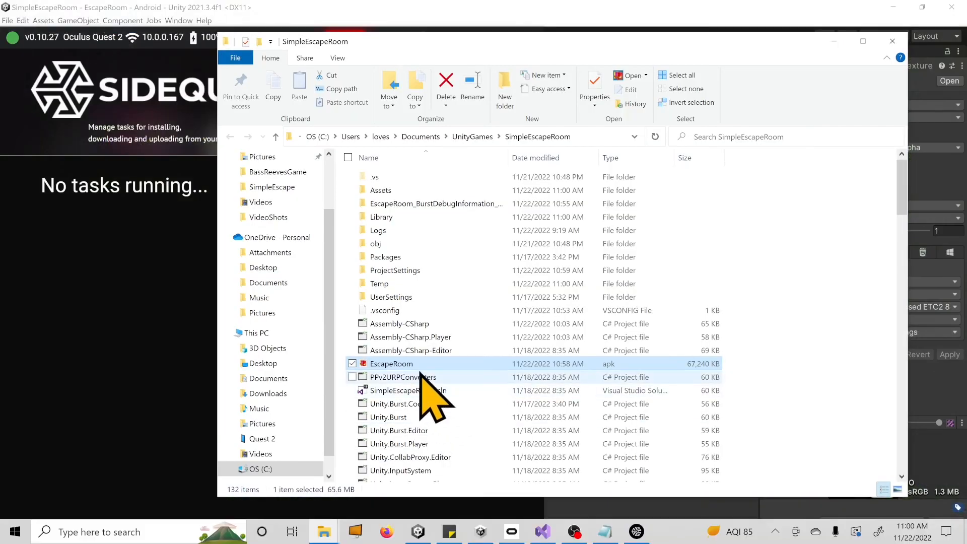
pyautogui.moveTo(403, 365); pyautogui.dragTo(522, 371)
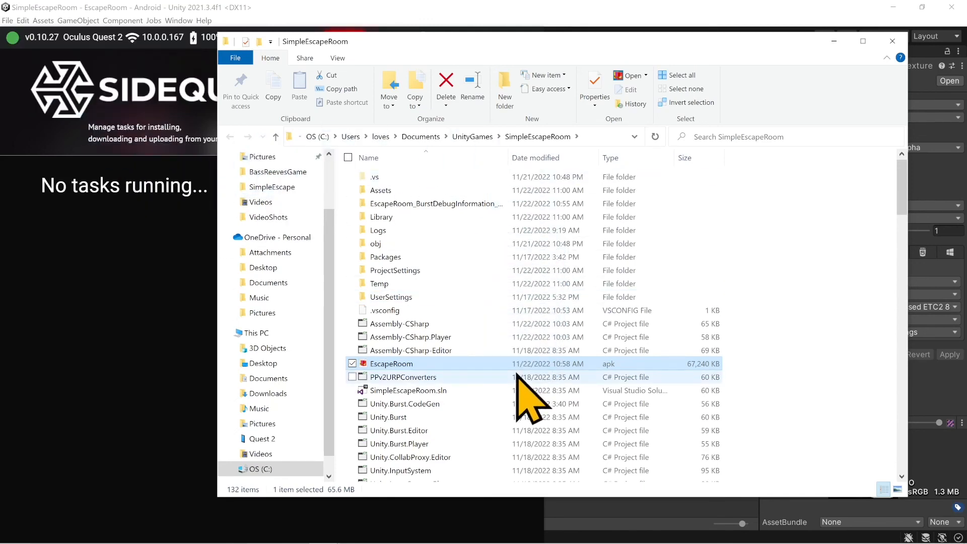
pyautogui.click(891, 43)
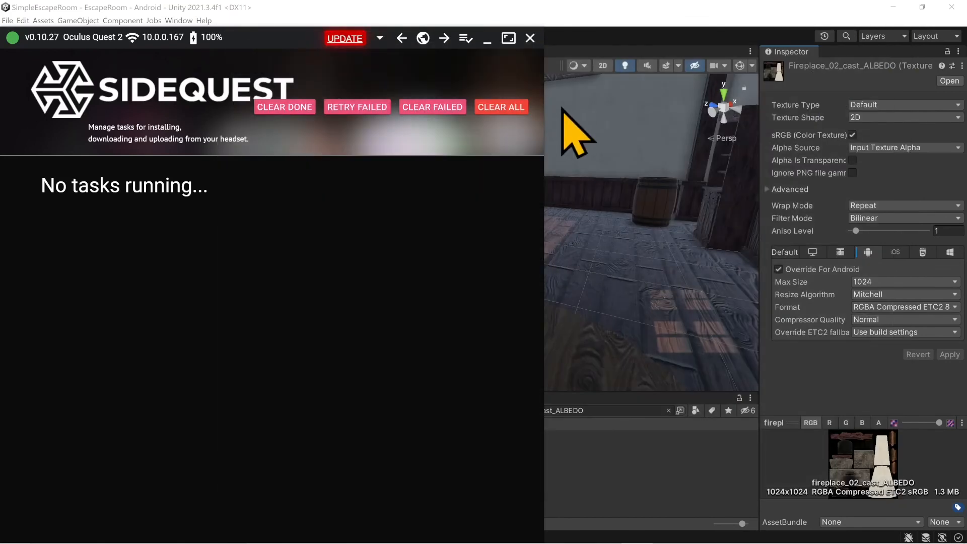
pyautogui.click(487, 39)
# Bring up the Simple Escape Room sticky note and strike through its "-Build" item
pyautogui.moveTo(563, 535)
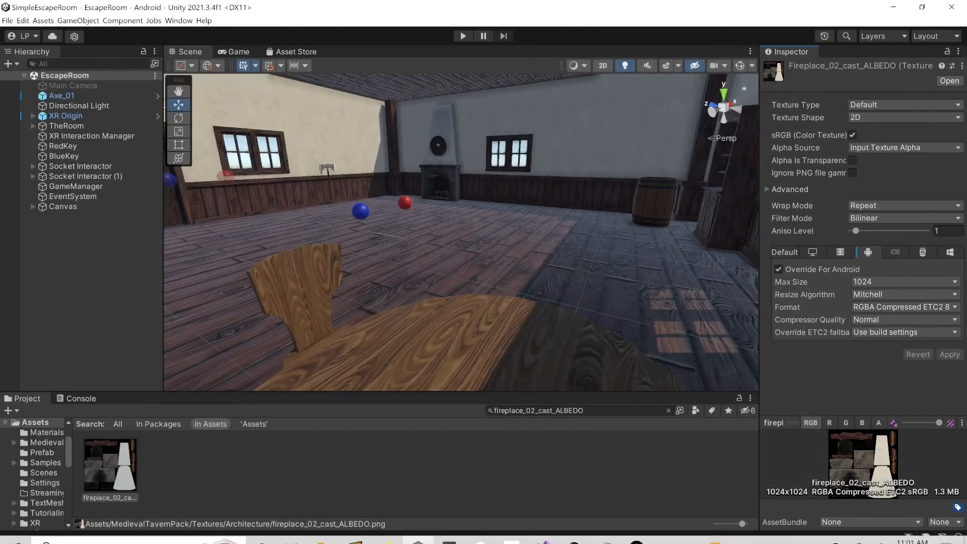
pyautogui.click(605, 531)
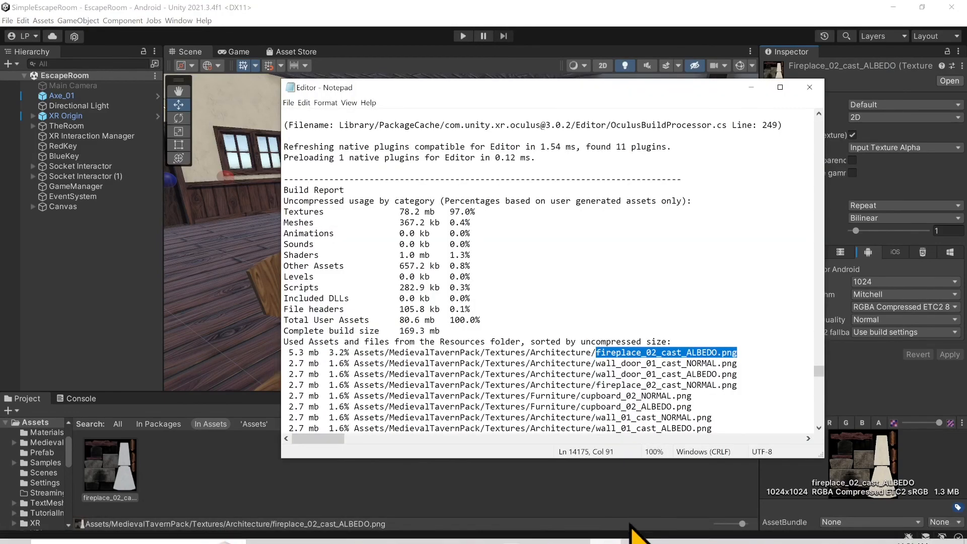
pyautogui.moveTo(561, 528)
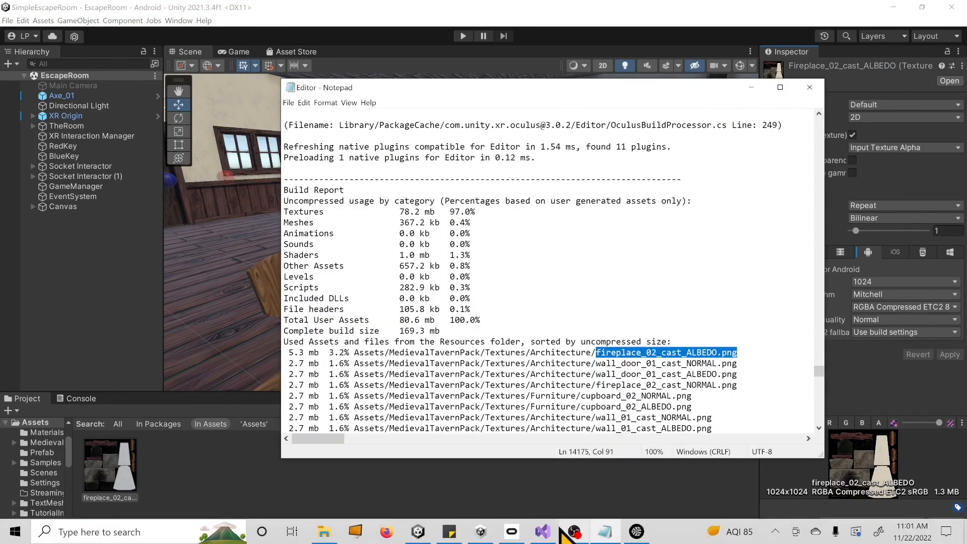
pyautogui.click(450, 535)
pyautogui.moveTo(682, 250); pyautogui.dragTo(628, 251)
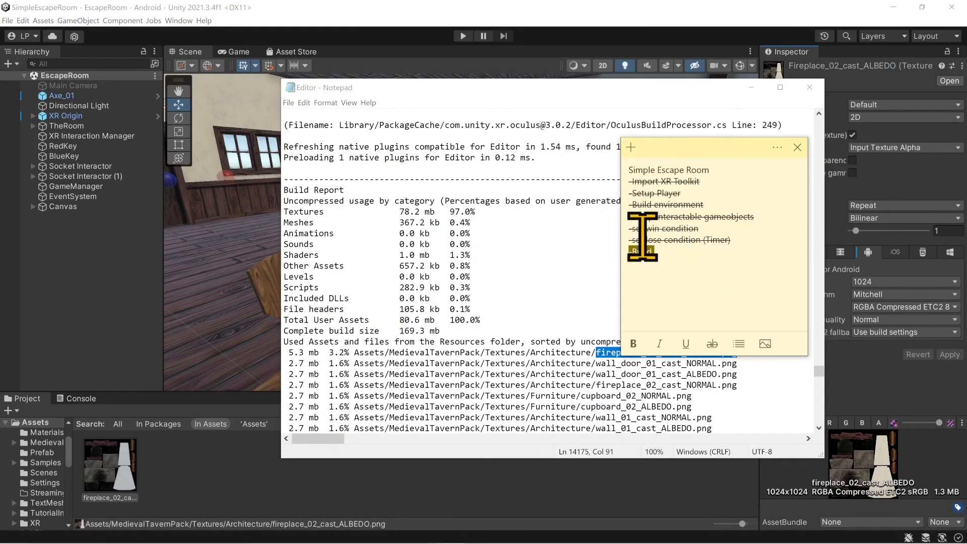
pyautogui.click(685, 254)
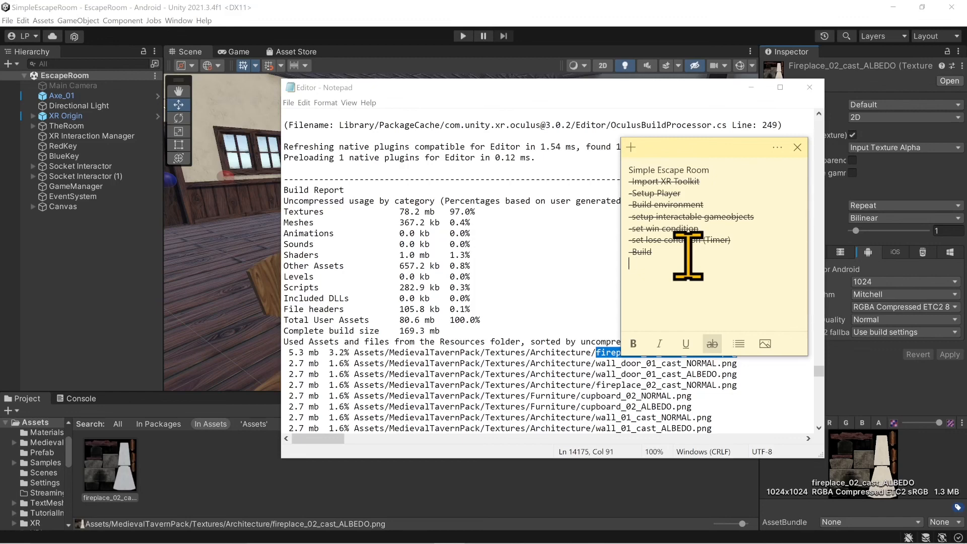
# Add an unstruck "-Clean up & Polish" line below the Build item in the note, and minimize the Editor log
pyautogui.click(712, 343)
pyautogui.press('Return')
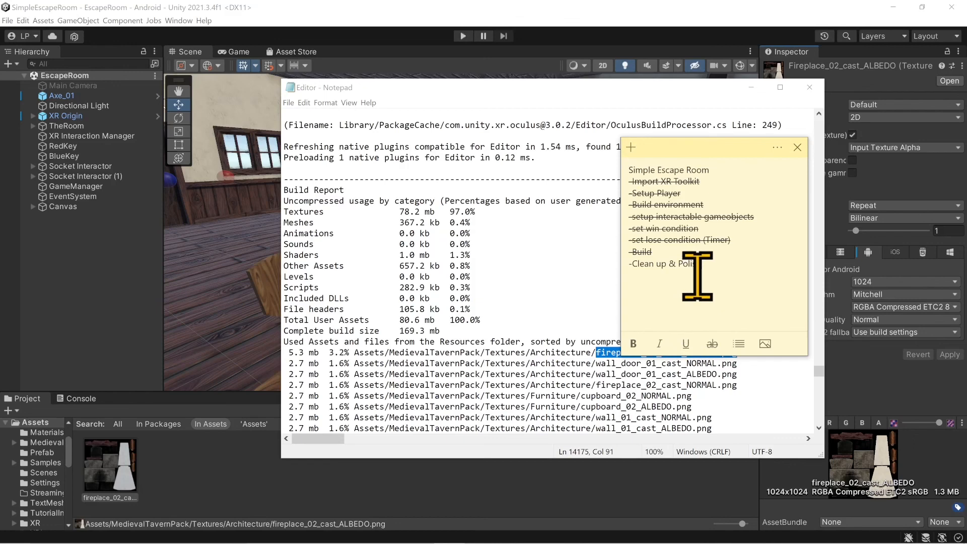
pyautogui.click(751, 87)
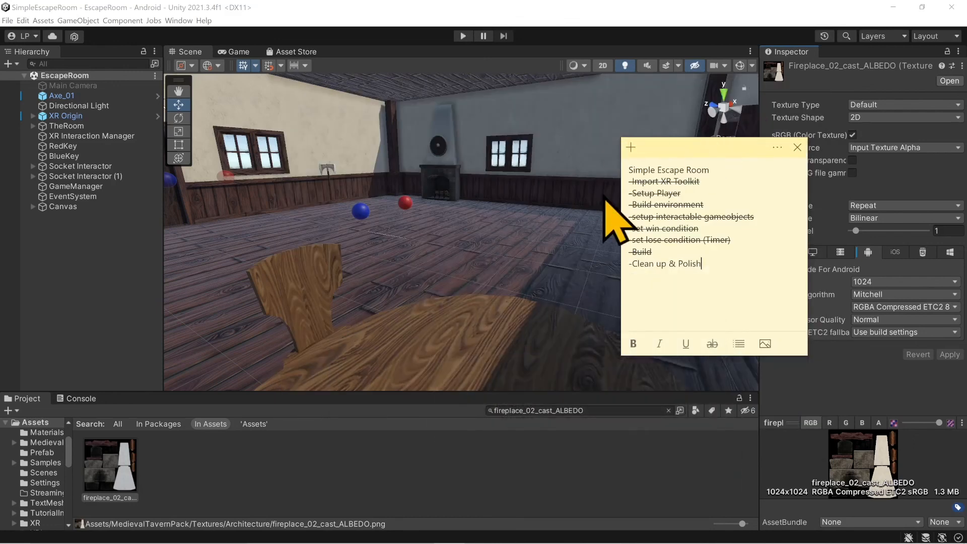